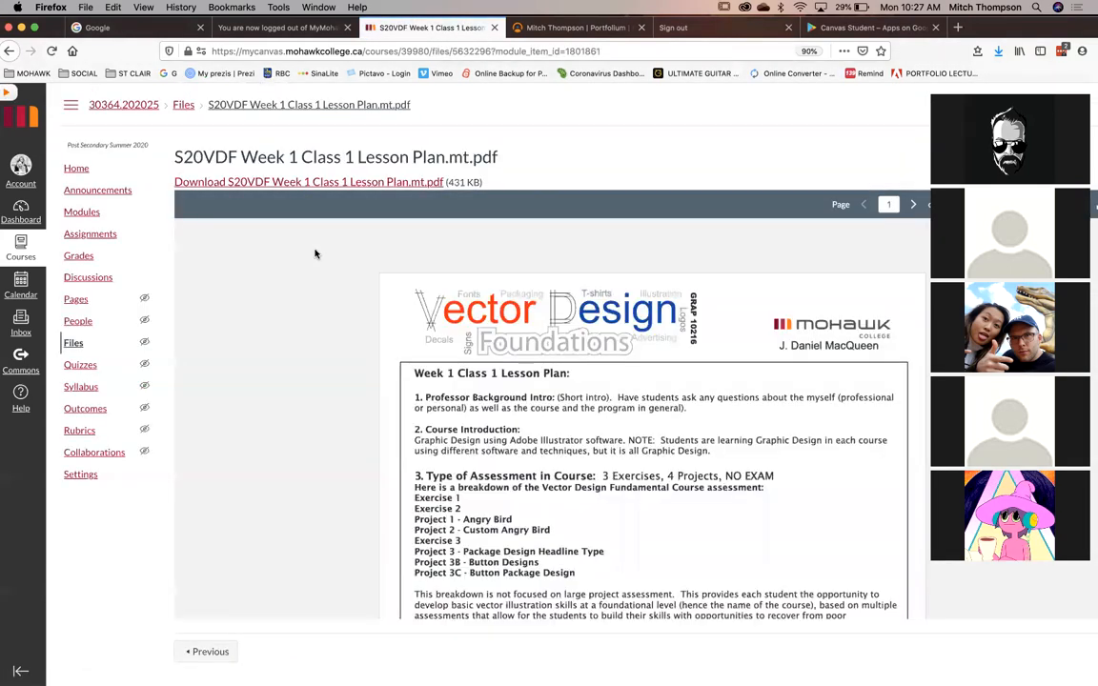
Skim both pages of the Week 1 Class 1 lesson plan and examine page 2's paragraph on lecturing on new topics each week
{"action": "scroll", "coordinate": [533, 479], "scroll_direction": "down", "scroll_amount": 1}
{"action": "scroll", "coordinate": [531, 479], "scroll_direction": "down", "scroll_amount": 2}
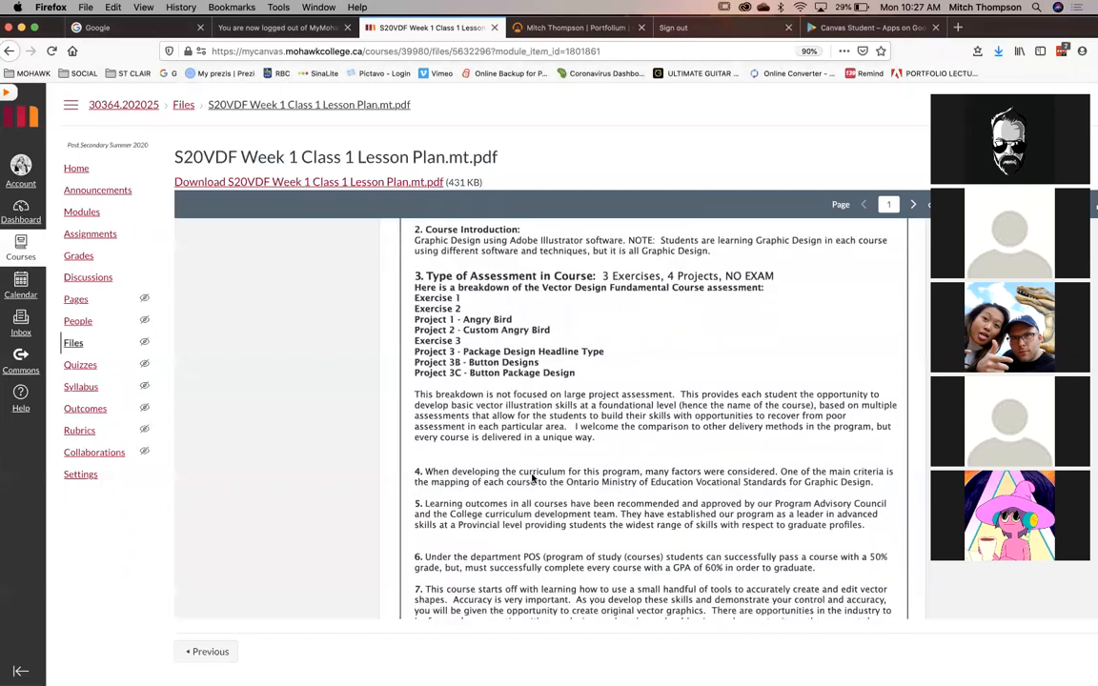
{"action": "scroll", "coordinate": [529, 479], "scroll_direction": "down", "scroll_amount": 4}
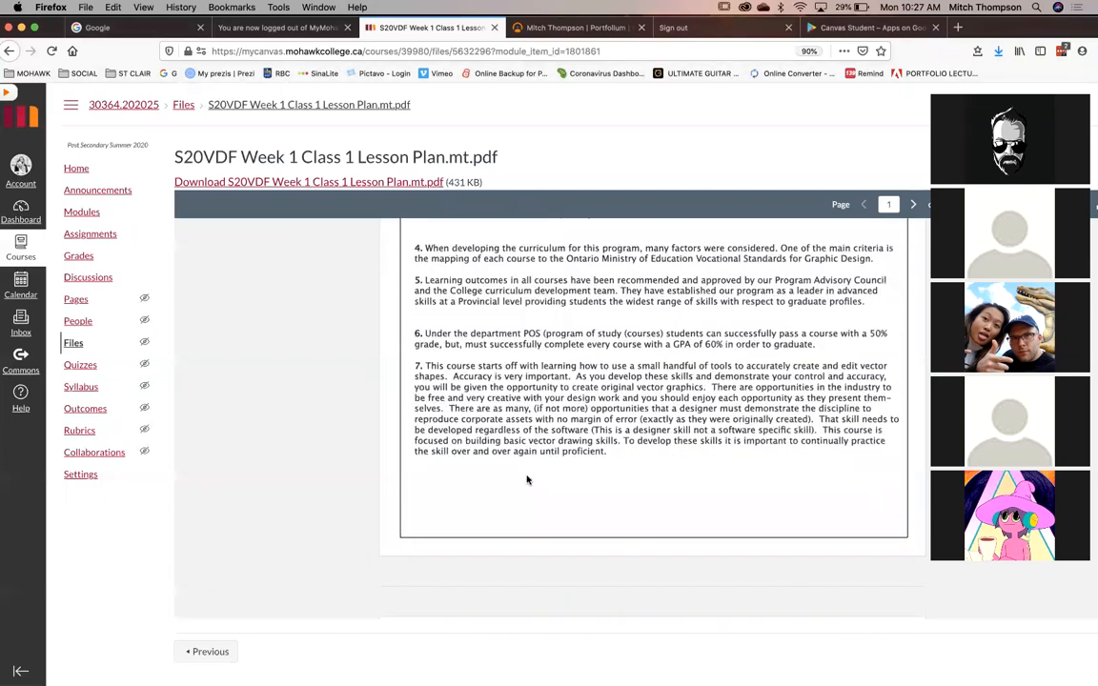
{"action": "scroll", "coordinate": [527, 479], "scroll_direction": "down", "scroll_amount": 5}
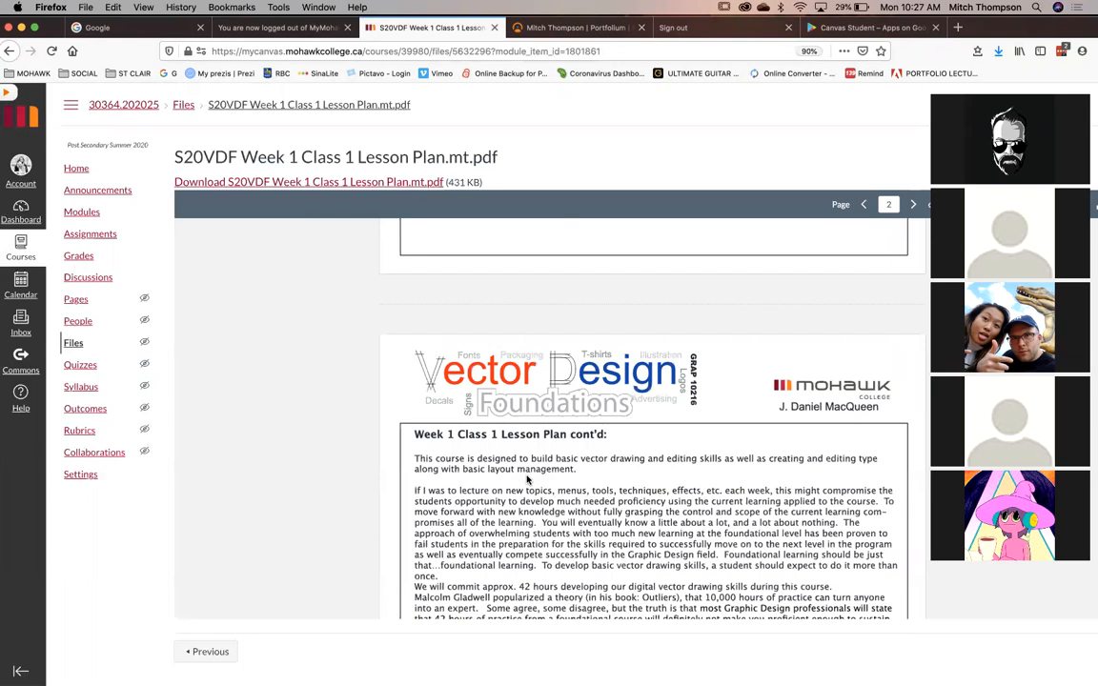
{"action": "scroll", "coordinate": [527, 479], "scroll_direction": "down", "scroll_amount": 3}
{"action": "scroll", "coordinate": [525, 479], "scroll_direction": "down", "scroll_amount": 3}
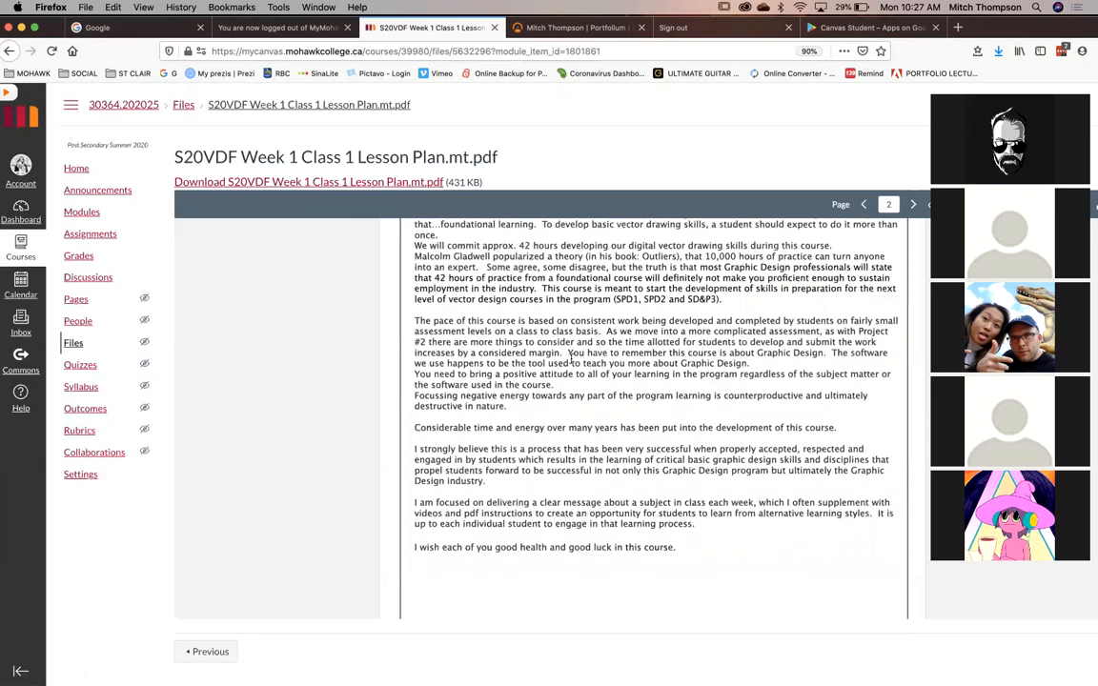
{"action": "scroll", "coordinate": [646, 327], "scroll_direction": "up", "scroll_amount": 3}
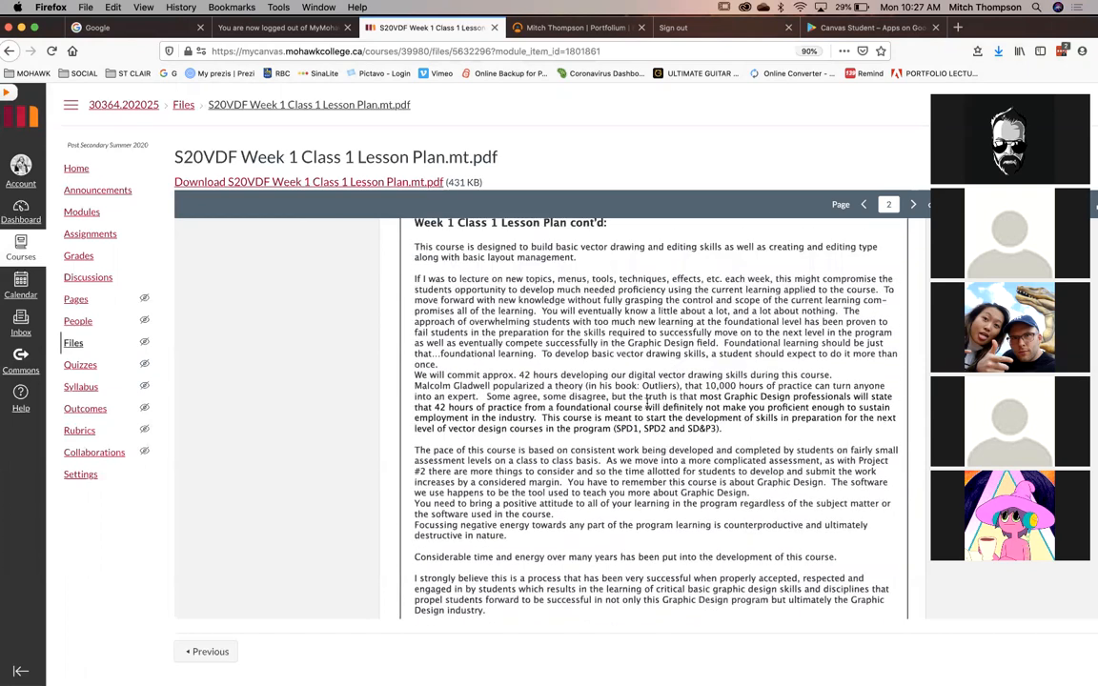
{"action": "scroll", "coordinate": [515, 408], "scroll_direction": "up", "scroll_amount": 1}
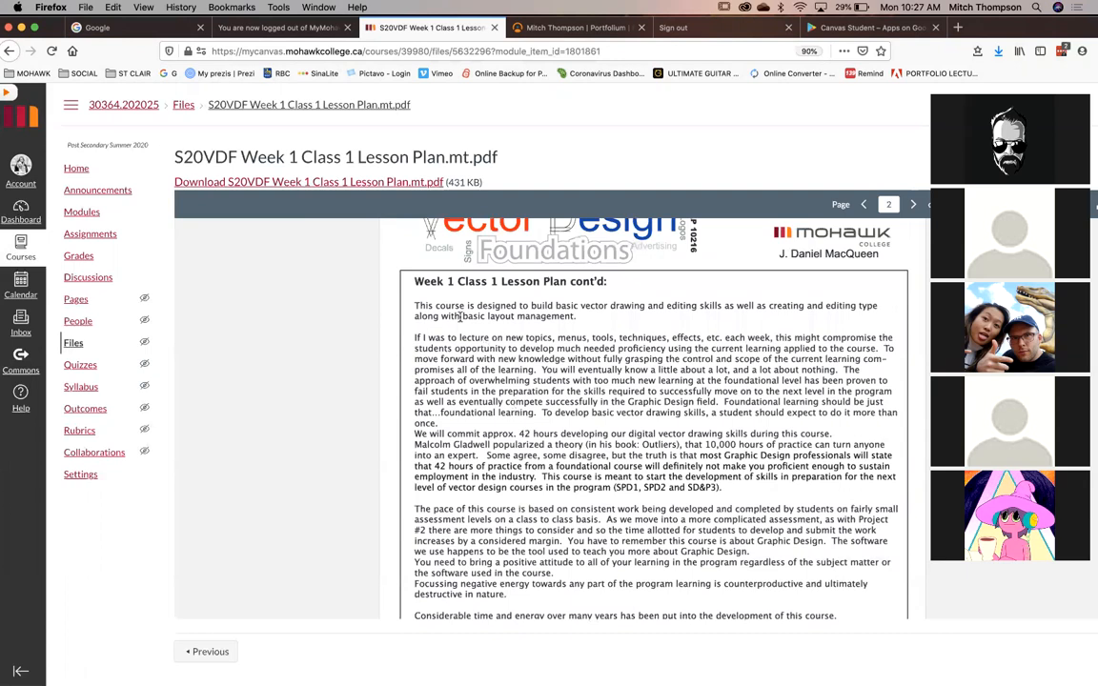
{"action": "left_click_drag", "start_coordinate": [460, 337], "coordinate": [690, 385]}
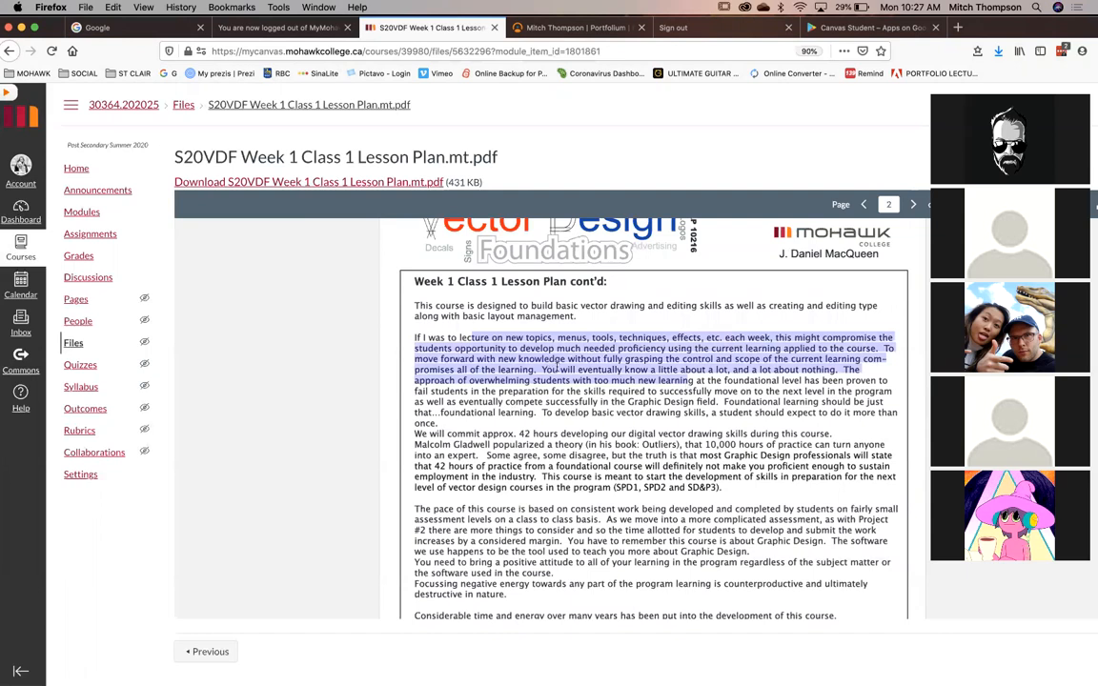
{"action": "left_click", "coordinate": [557, 368]}
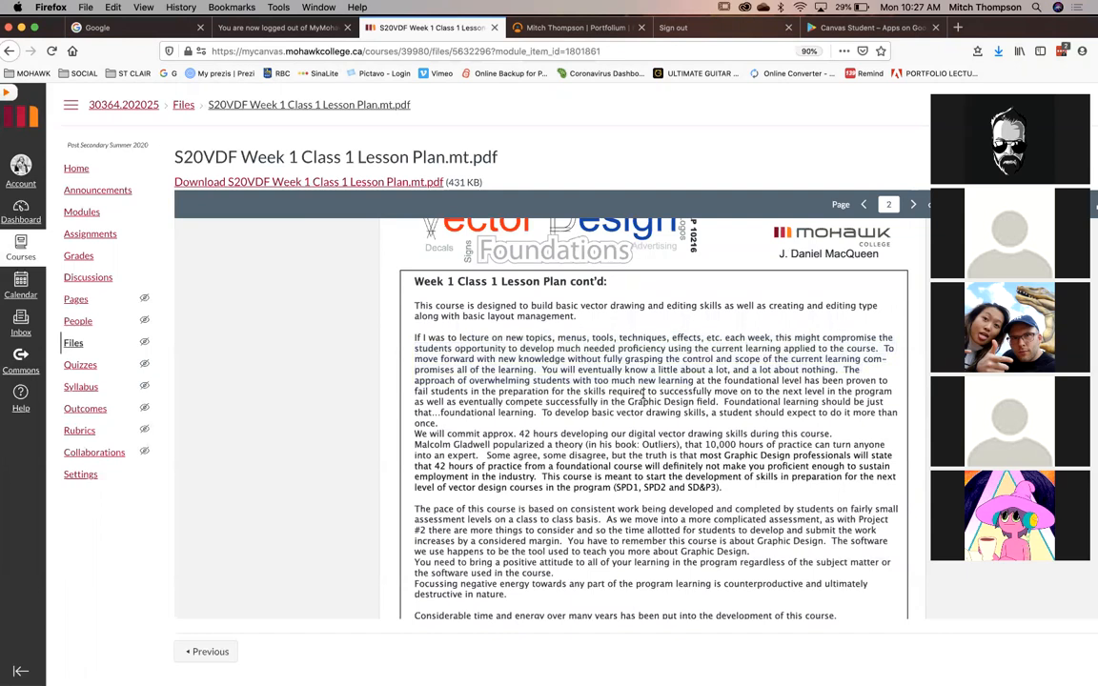
Return to page 1 of the lesson plan and review the professor intro, course introduction and assessment type sections
{"action": "scroll", "coordinate": [645, 393], "scroll_direction": "up", "scroll_amount": 2}
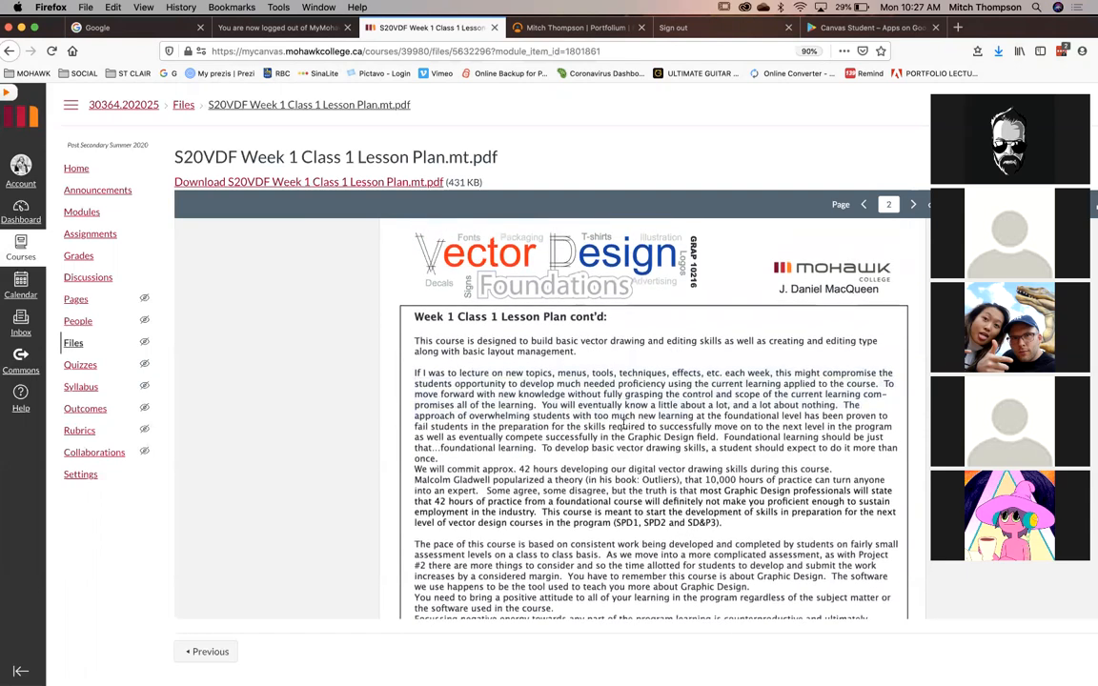
{"action": "scroll", "coordinate": [588, 385], "scroll_direction": "up", "scroll_amount": 5}
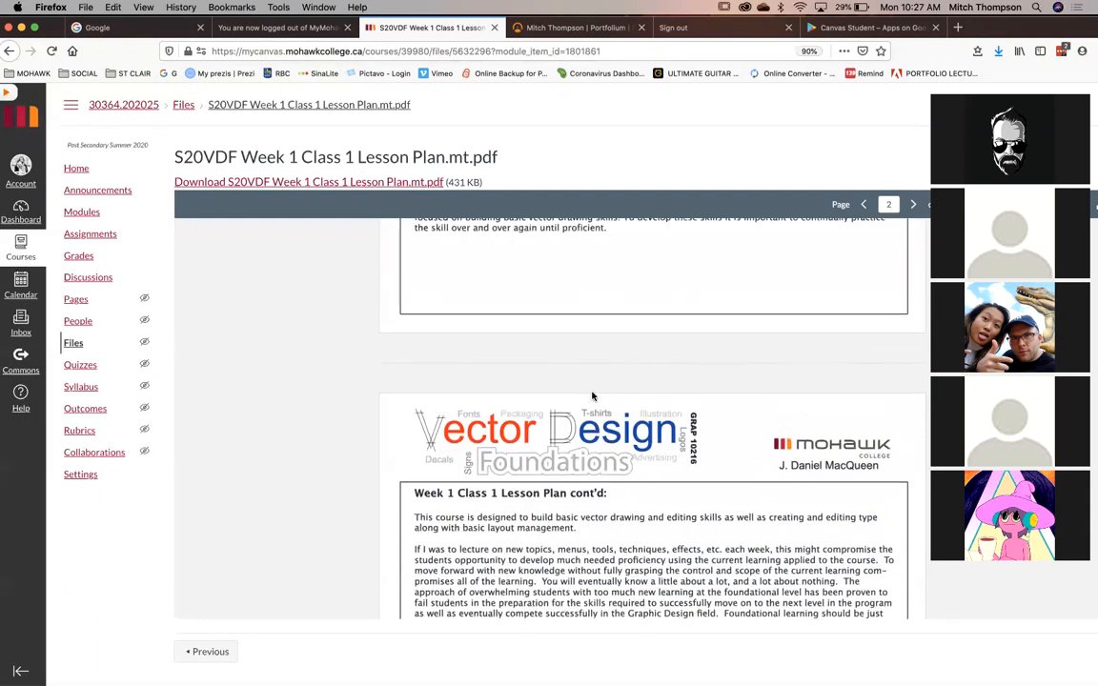
{"action": "scroll", "coordinate": [592, 395], "scroll_direction": "up", "scroll_amount": 7}
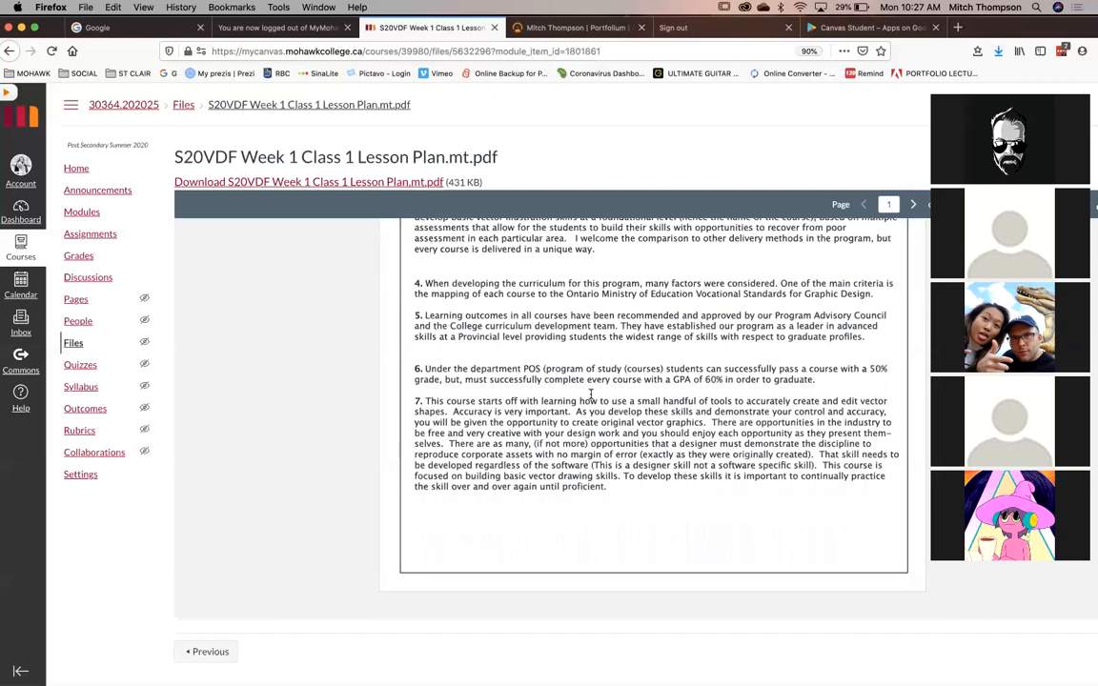
{"action": "scroll", "coordinate": [590, 395], "scroll_direction": "up", "scroll_amount": 4}
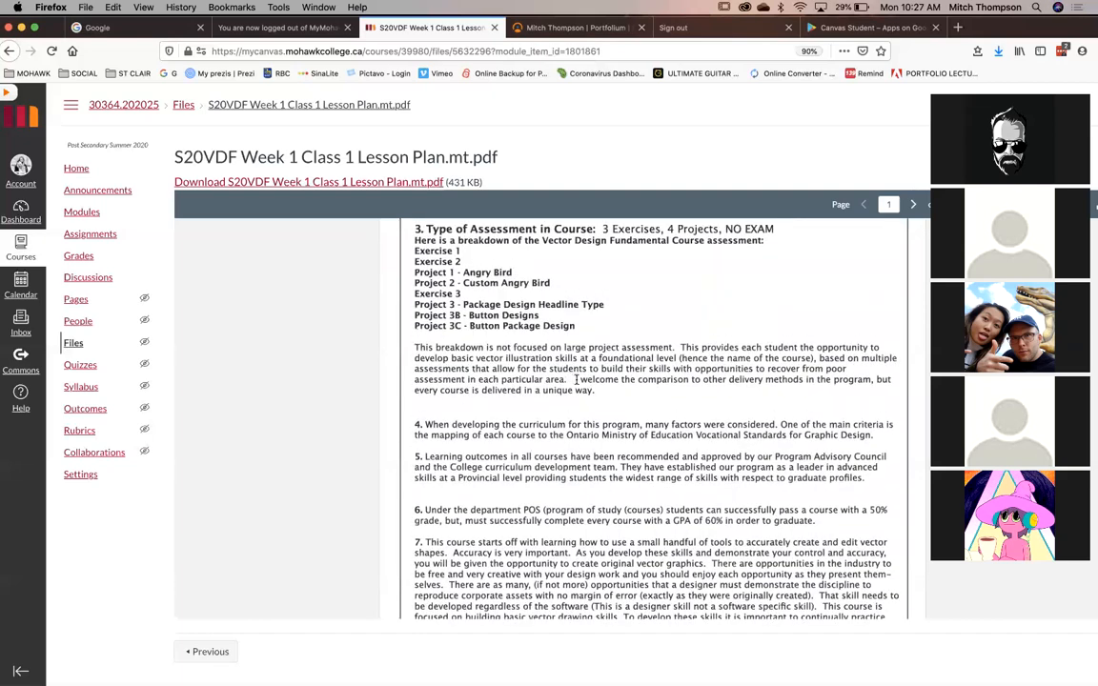
{"action": "scroll", "coordinate": [575, 380], "scroll_direction": "up", "scroll_amount": 4}
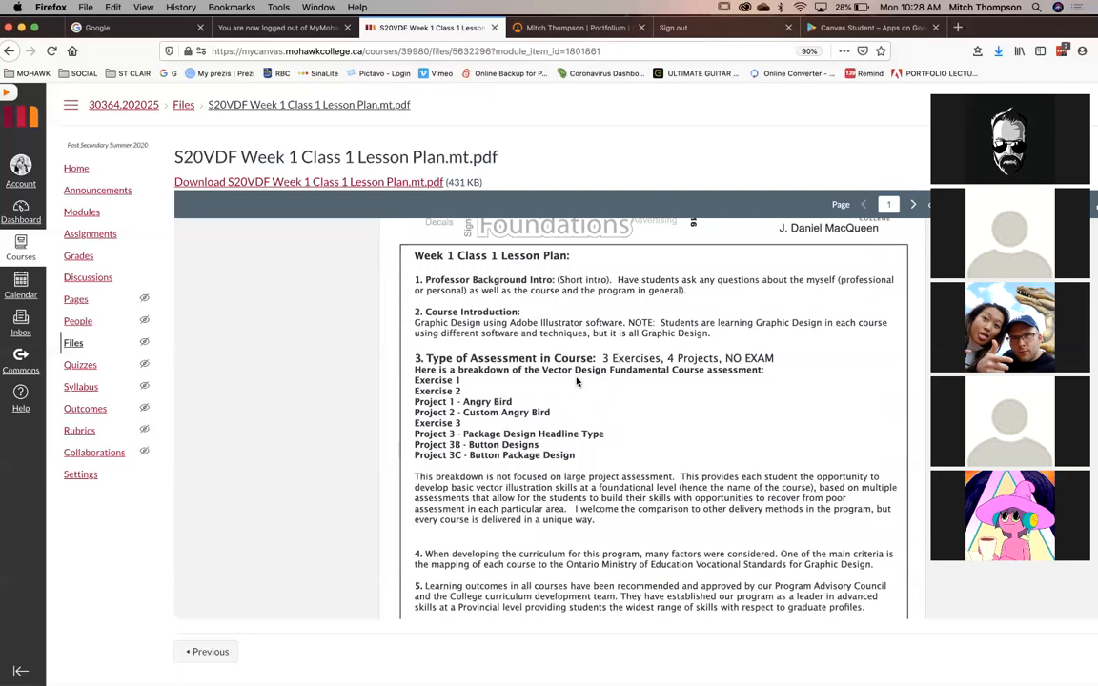
{"action": "scroll", "coordinate": [571, 381], "scroll_direction": "up", "scroll_amount": 2}
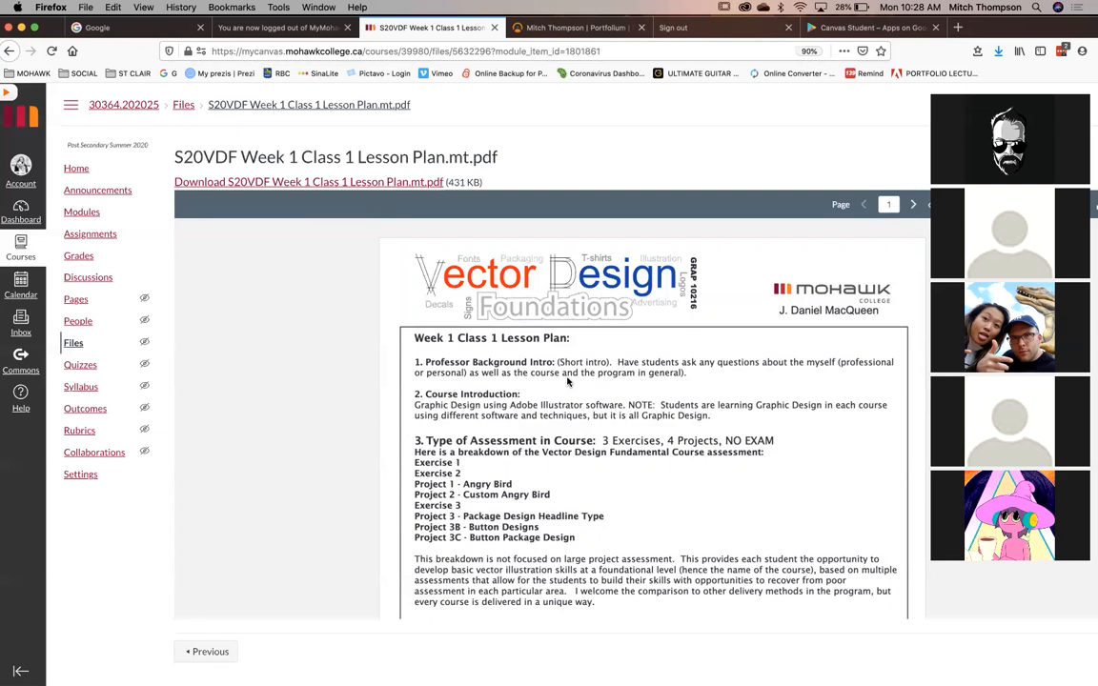
{"action": "scroll", "coordinate": [568, 381], "scroll_direction": "down", "scroll_amount": 3}
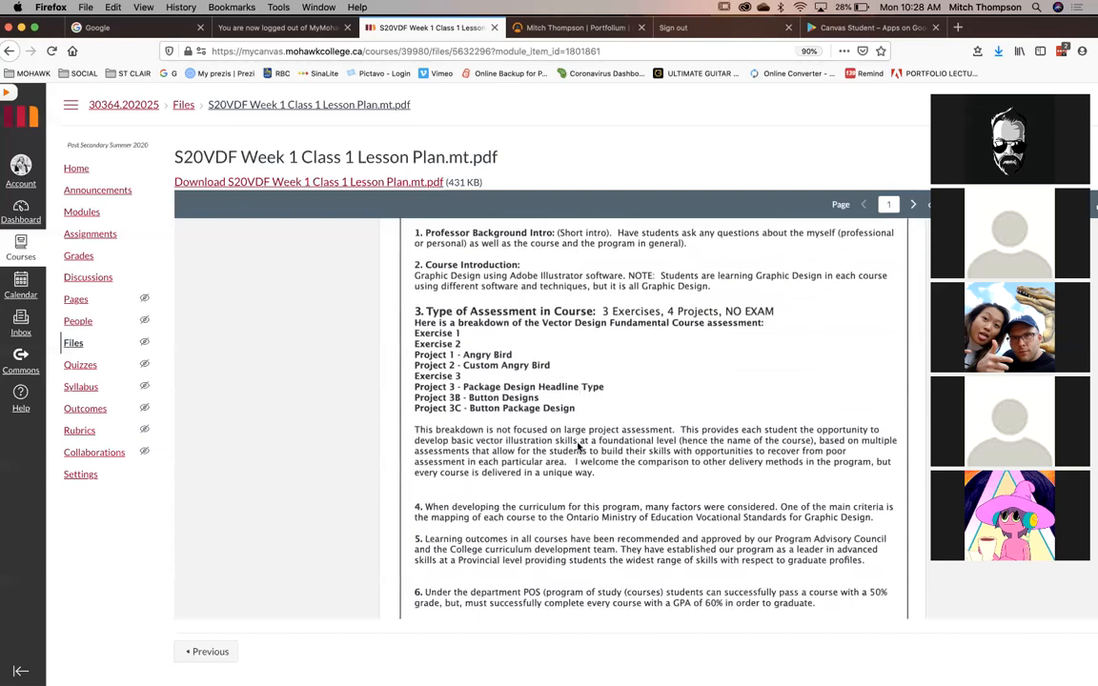
{"action": "scroll", "coordinate": [578, 446], "scroll_direction": "down", "scroll_amount": 1}
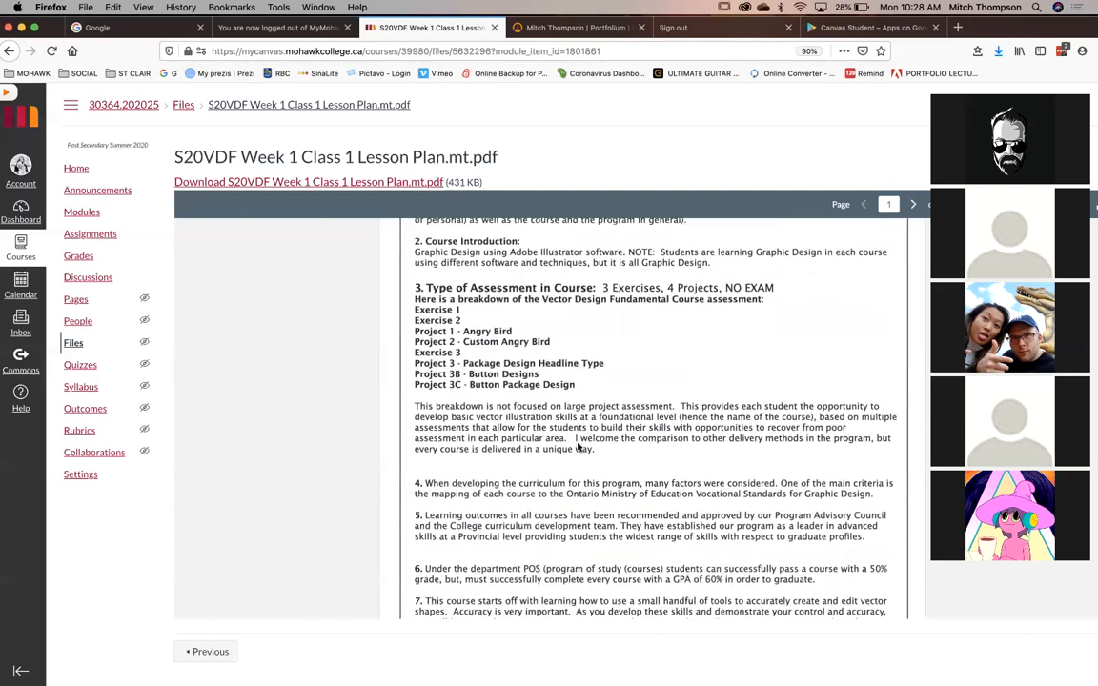
Read page 2 of the lesson plan down to the closing paragraphs on the learning process and weekly class delivery
{"action": "scroll", "coordinate": [577, 446], "scroll_direction": "down", "scroll_amount": 5}
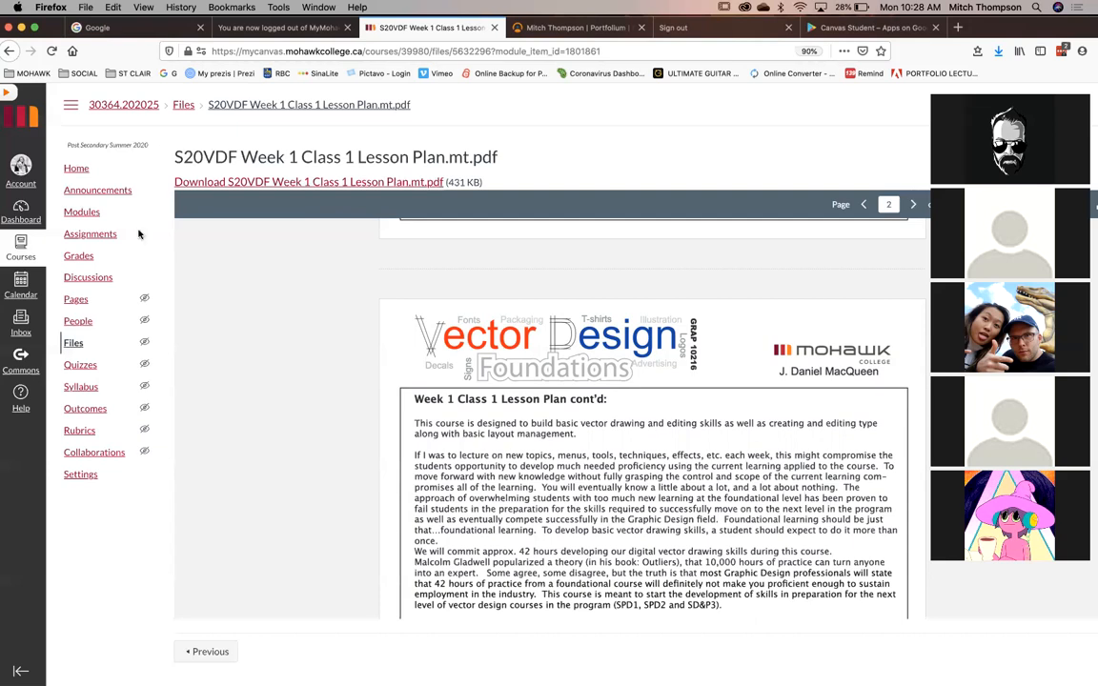
{"action": "scroll", "coordinate": [580, 434], "scroll_direction": "down", "scroll_amount": 3}
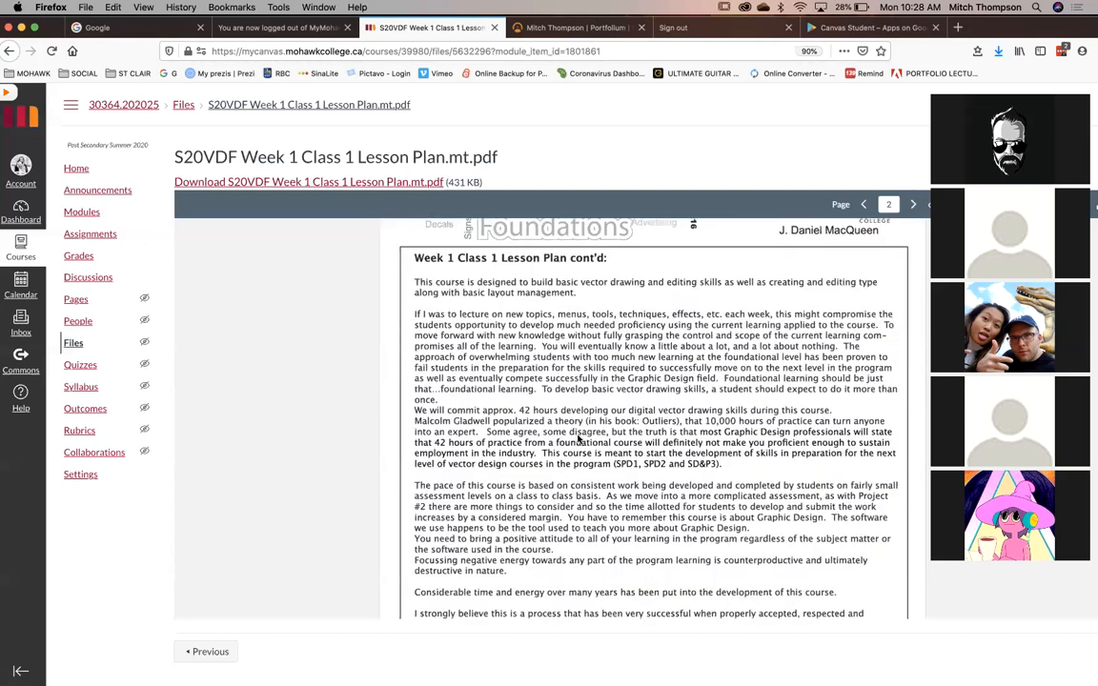
{"action": "scroll", "coordinate": [577, 438], "scroll_direction": "down", "scroll_amount": 3}
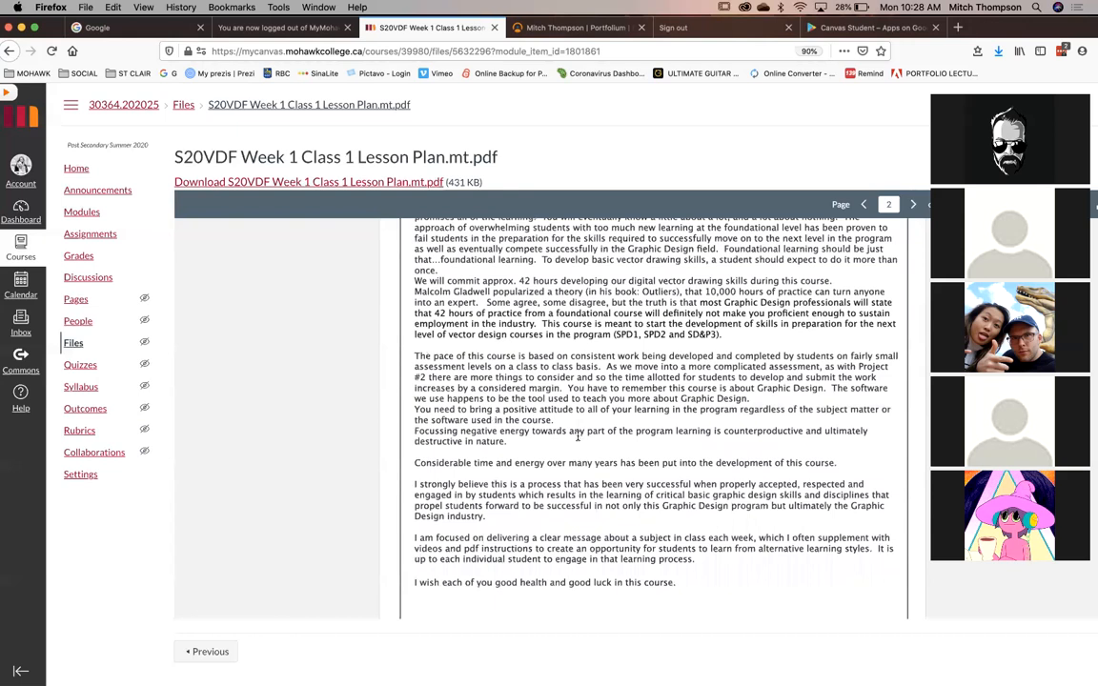
{"action": "scroll", "coordinate": [577, 435], "scroll_direction": "down", "scroll_amount": 3}
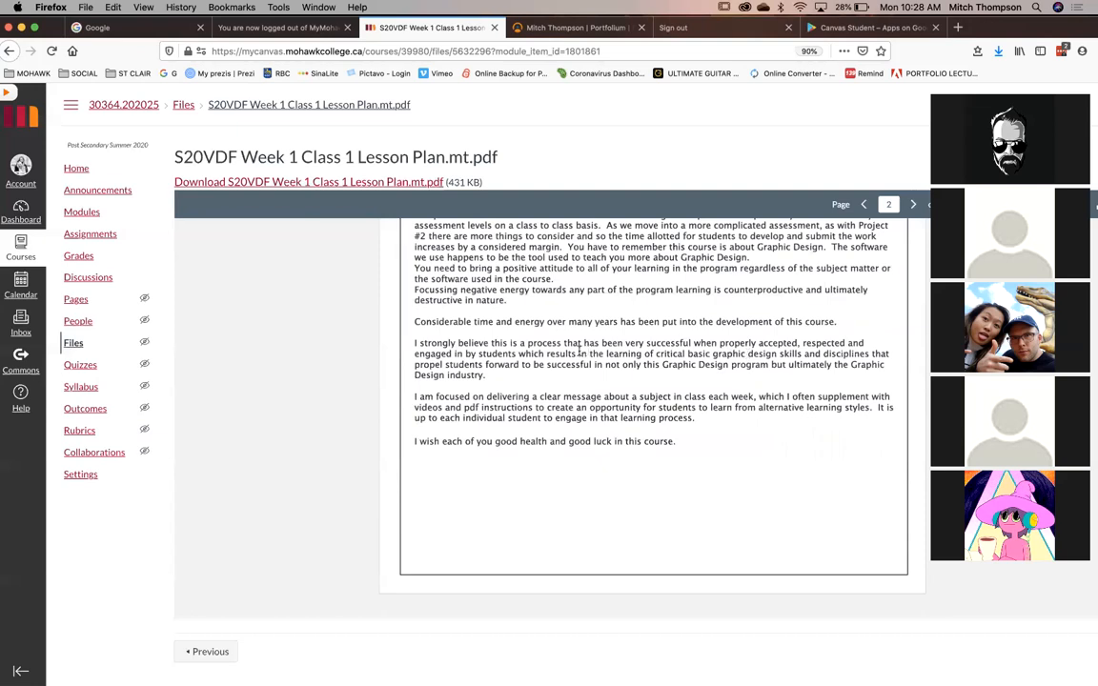
{"action": "left_click_drag", "start_coordinate": [415, 345], "coordinate": [695, 419]}
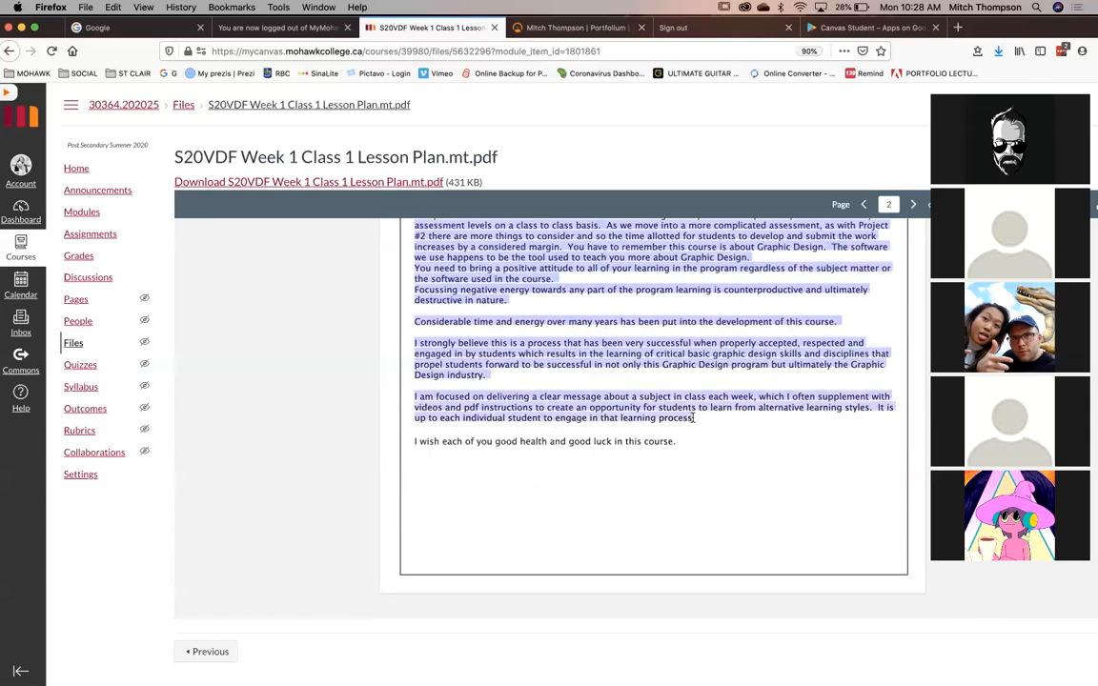
{"action": "left_click", "coordinate": [603, 400]}
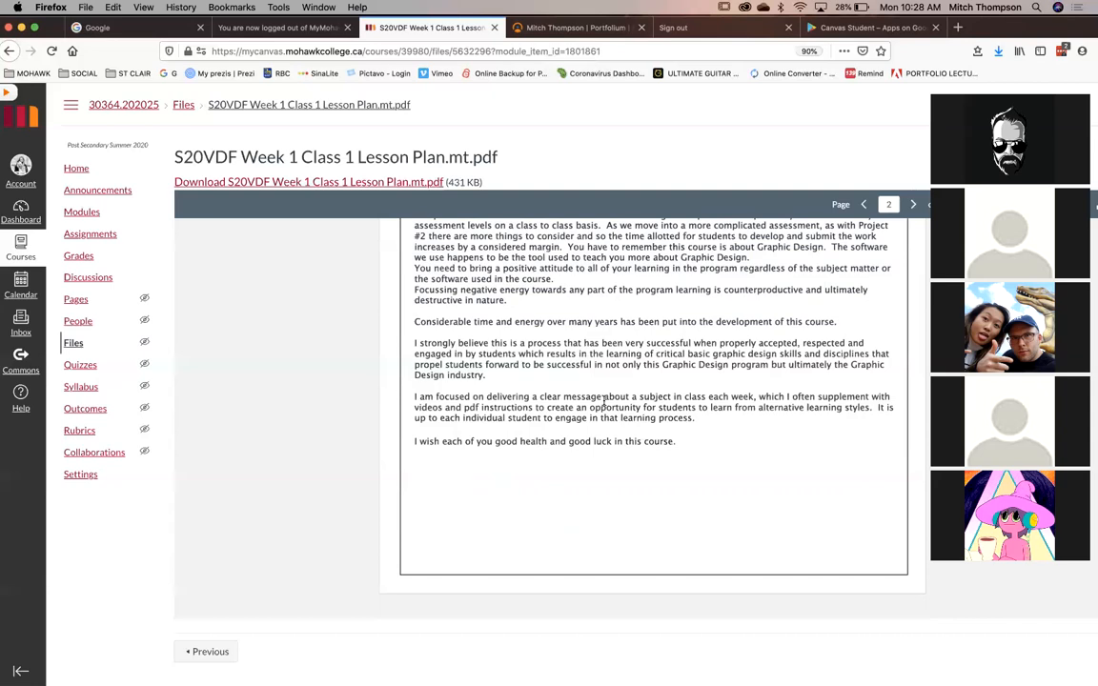
{"action": "scroll", "coordinate": [603, 402], "scroll_direction": "up", "scroll_amount": 3}
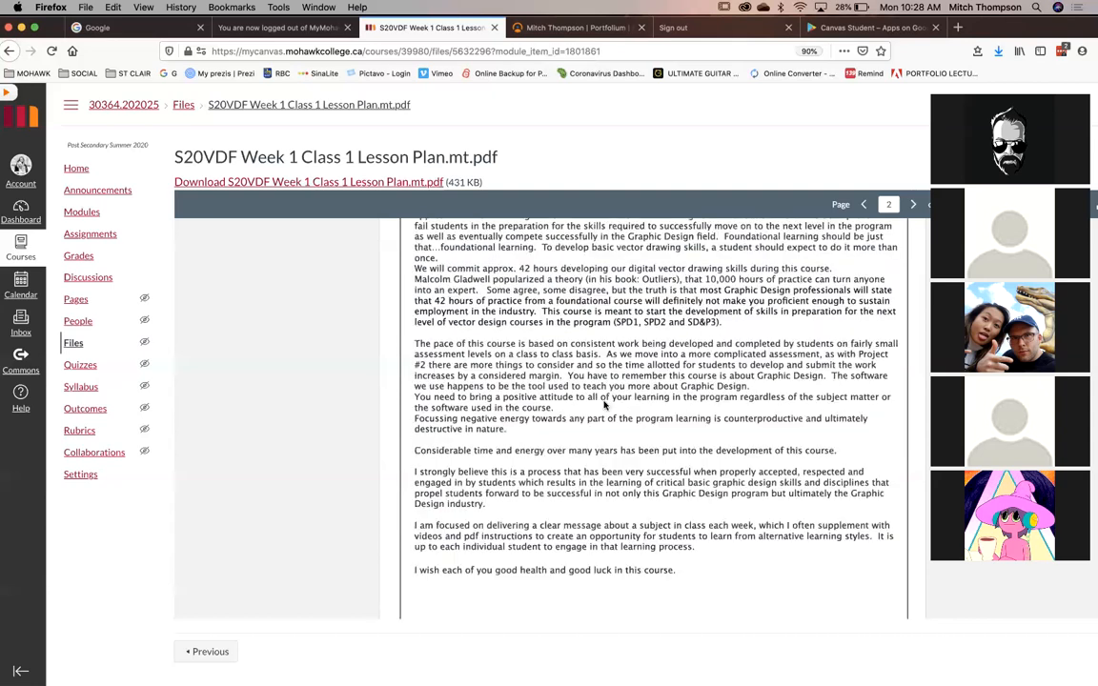
{"action": "scroll", "coordinate": [603, 405], "scroll_direction": "up", "scroll_amount": 1}
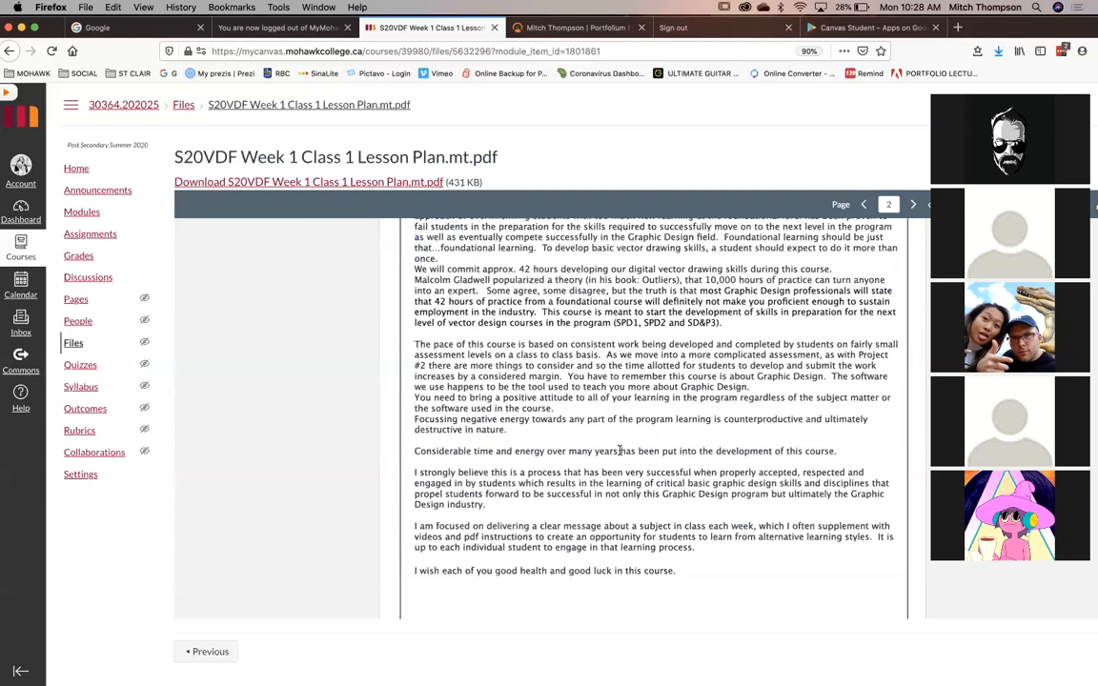
{"action": "scroll", "coordinate": [620, 450], "scroll_direction": "down", "scroll_amount": 6}
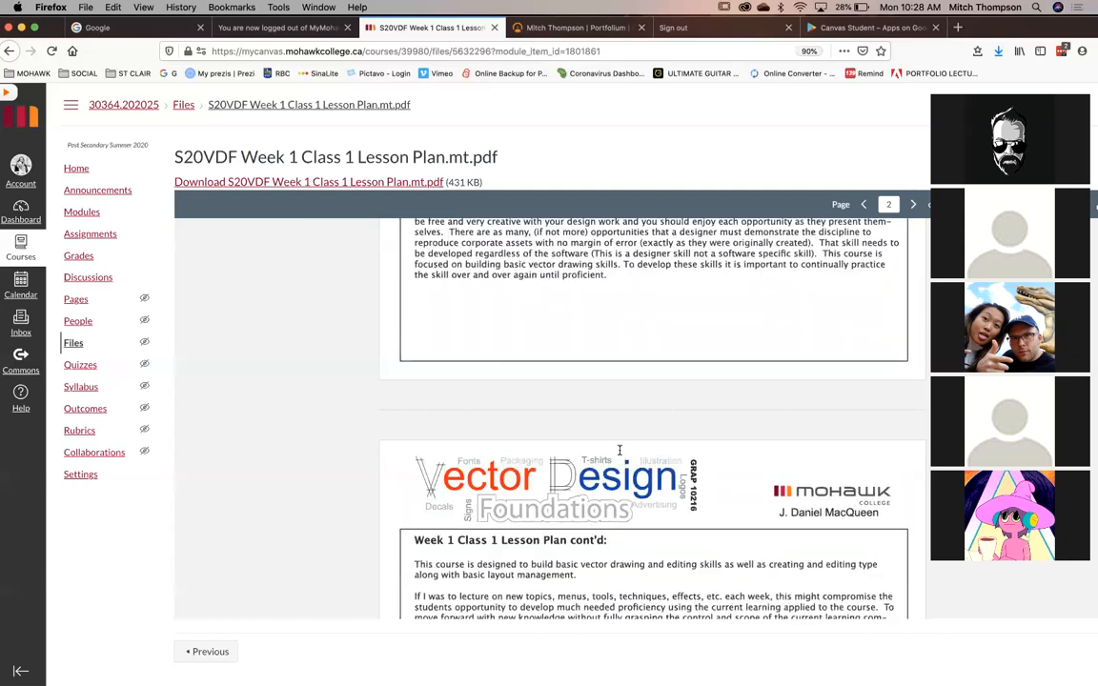
Examine the assessment breakdown on page 1, highlighting Exercises 1 and 2 and the Project 3, 3B and 3C entries
{"action": "scroll", "coordinate": [606, 454], "scroll_direction": "up", "scroll_amount": 15}
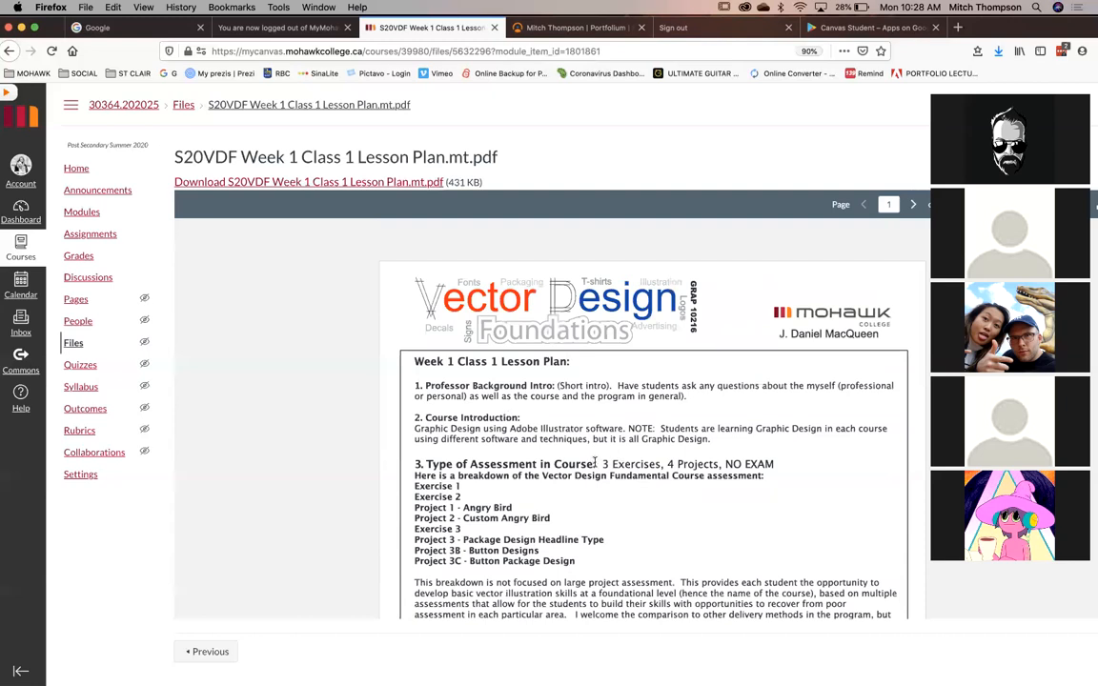
{"action": "scroll", "coordinate": [596, 463], "scroll_direction": "down", "scroll_amount": 1}
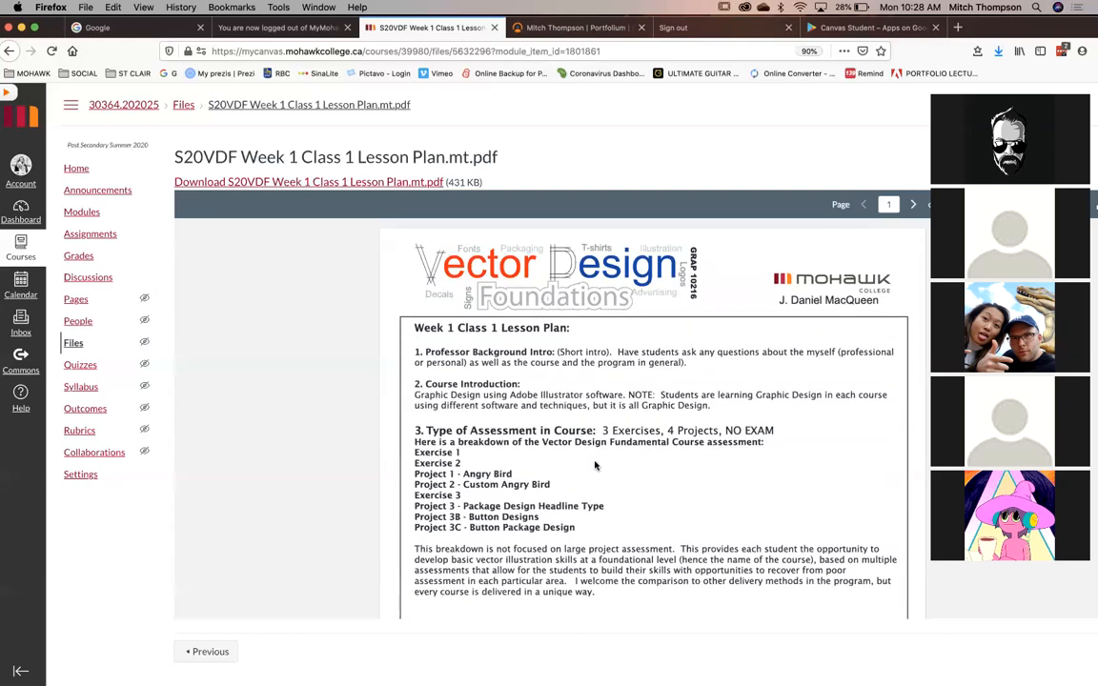
{"action": "scroll", "coordinate": [594, 465], "scroll_direction": "down", "scroll_amount": 1}
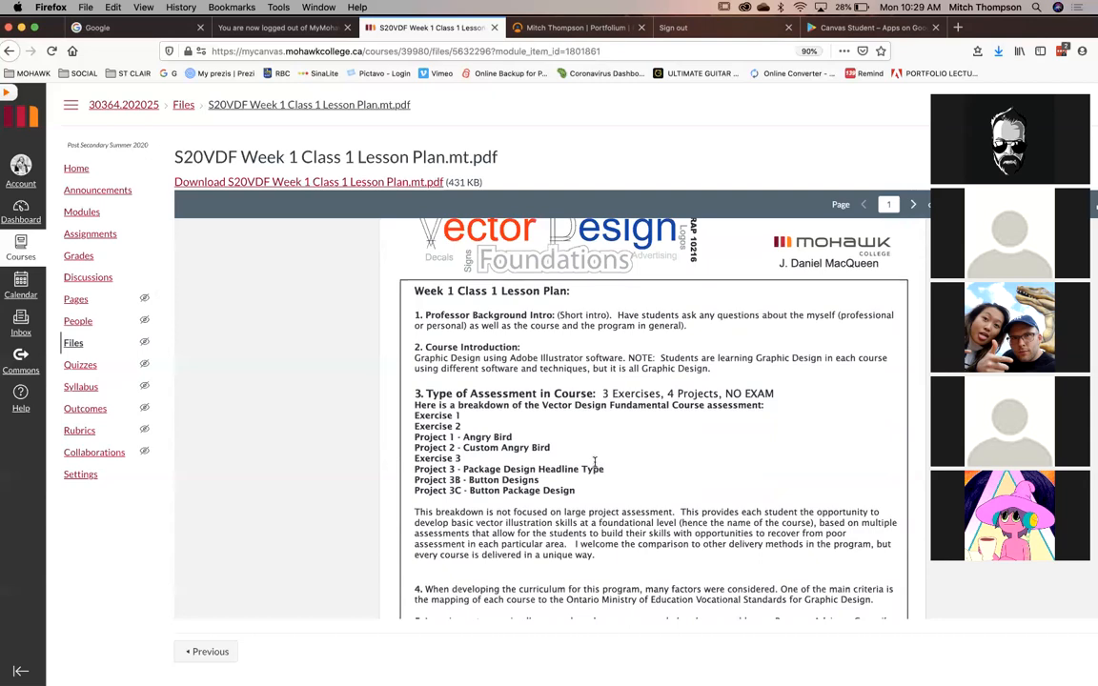
{"action": "scroll", "coordinate": [595, 462], "scroll_direction": "down", "scroll_amount": 2}
{"action": "left_click_drag", "start_coordinate": [415, 351], "coordinate": [578, 420]}
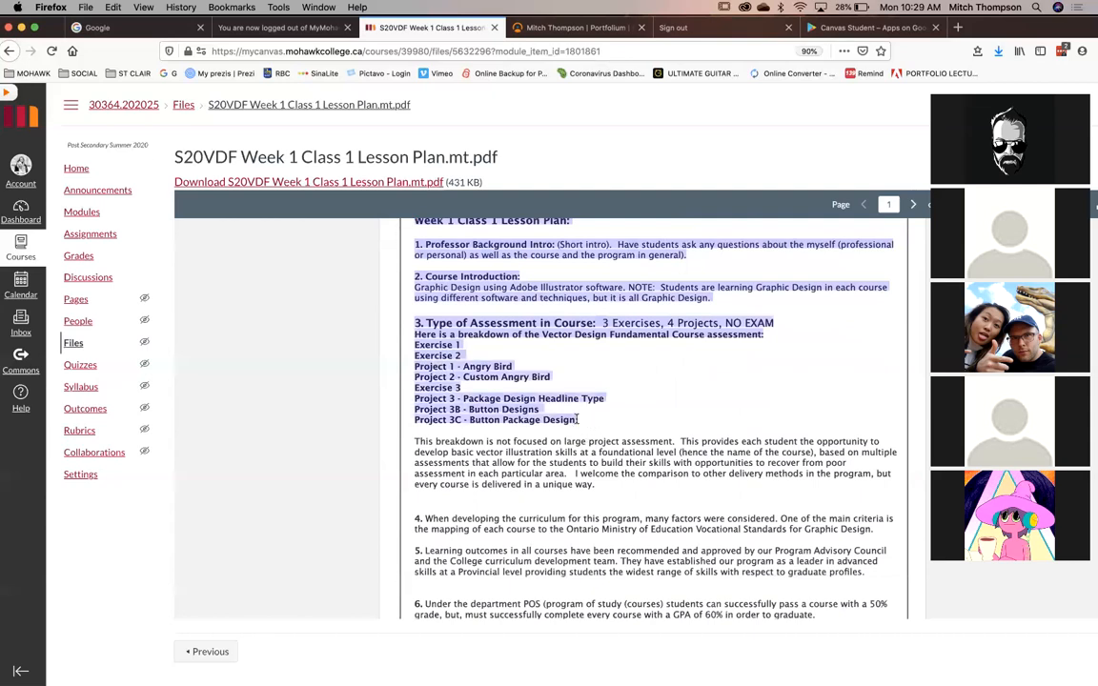
{"action": "left_click", "coordinate": [578, 419]}
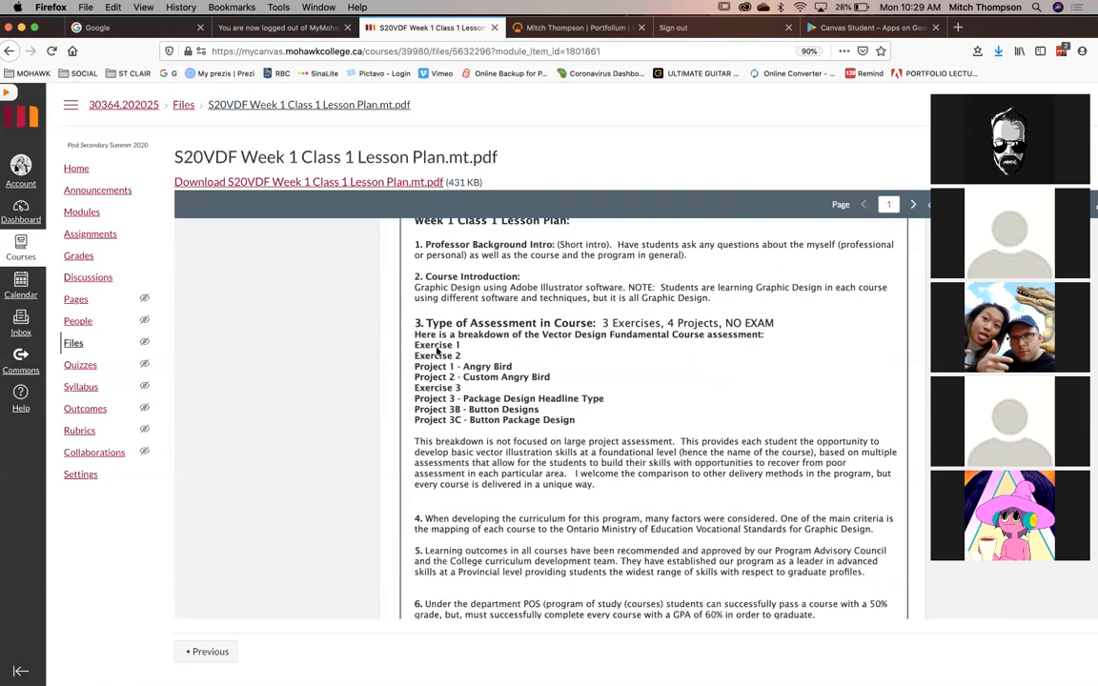
{"action": "left_click_drag", "start_coordinate": [413, 345], "coordinate": [462, 356]}
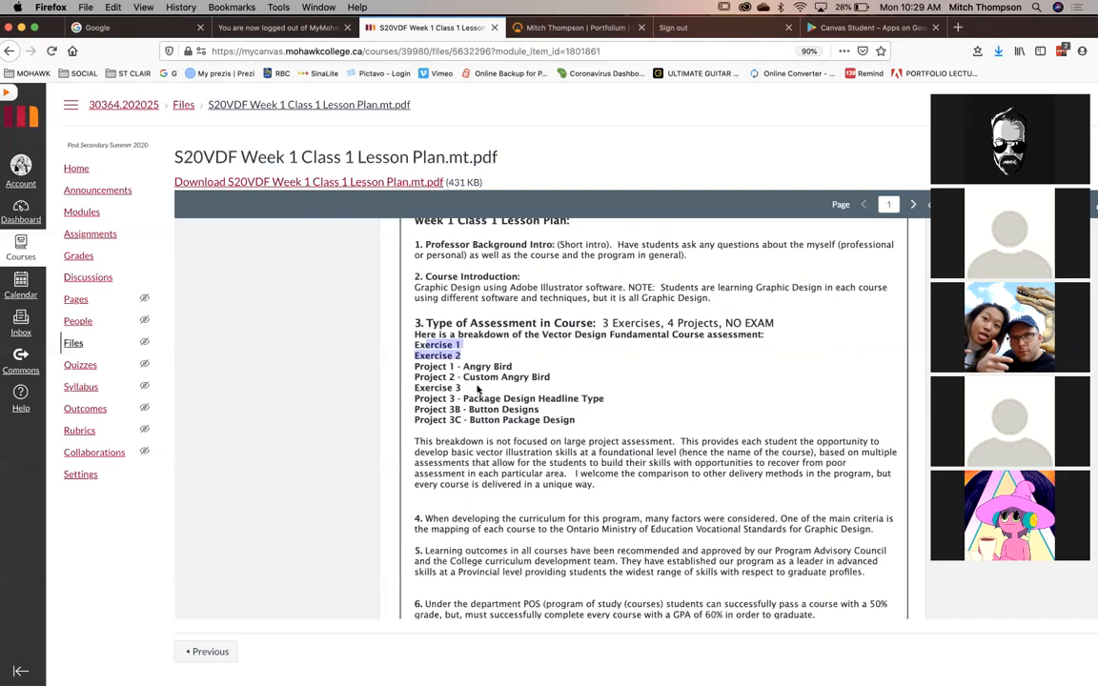
{"action": "left_click_drag", "start_coordinate": [482, 397], "coordinate": [575, 421]}
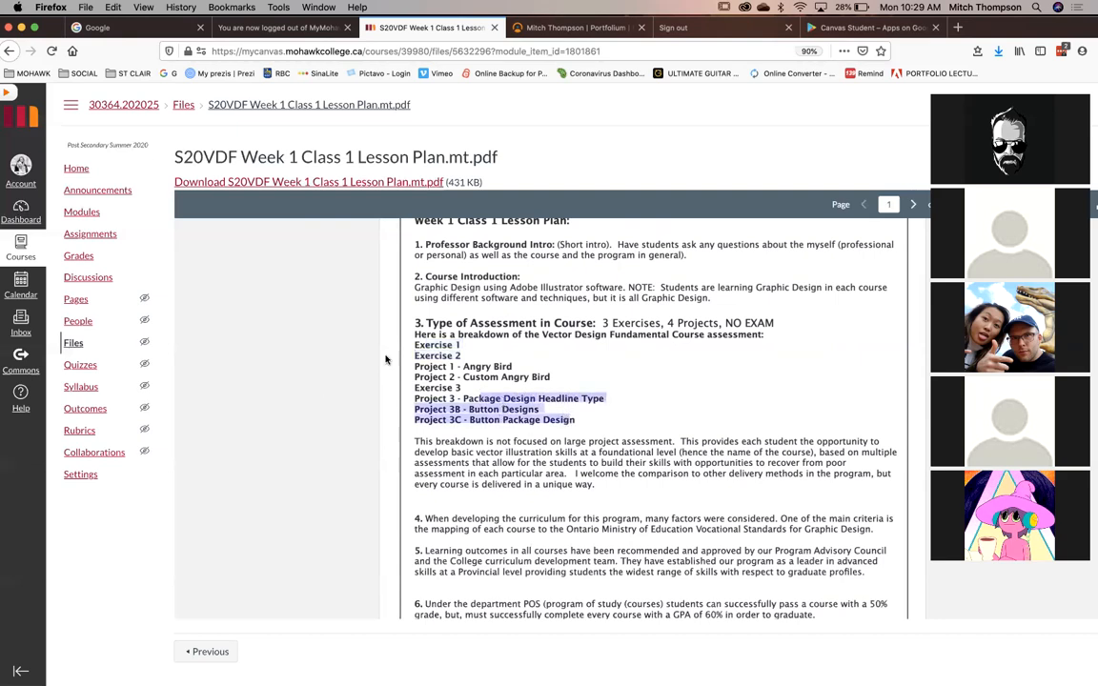
{"action": "left_click", "coordinate": [445, 368]}
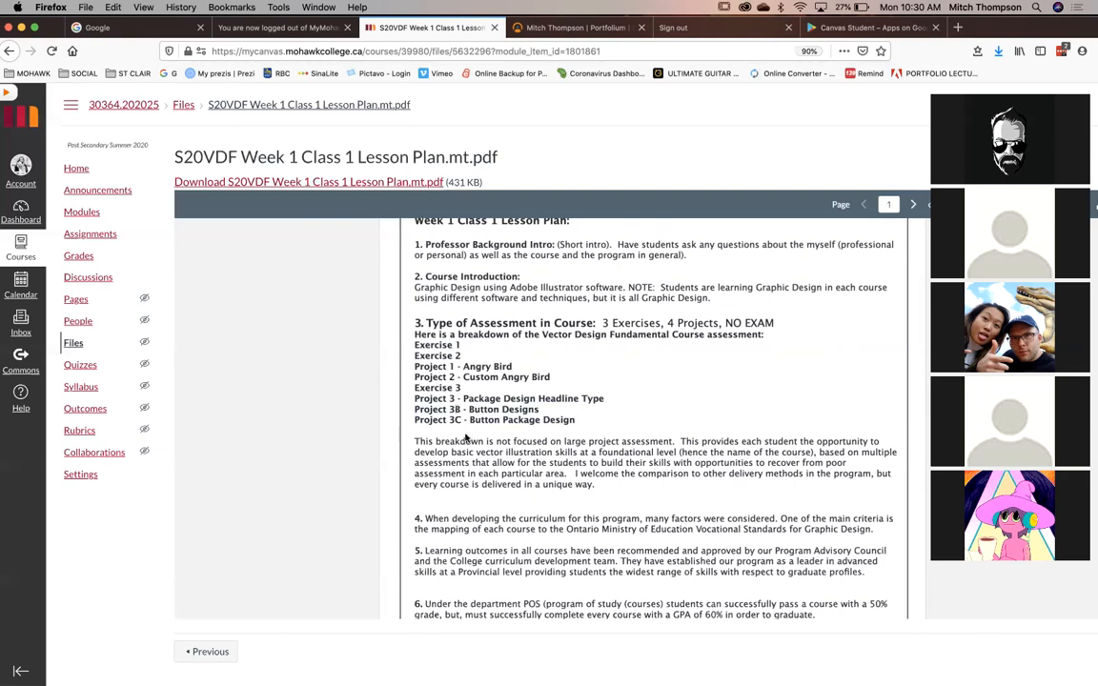
{"action": "scroll", "coordinate": [518, 469], "scroll_direction": "down", "scroll_amount": 3}
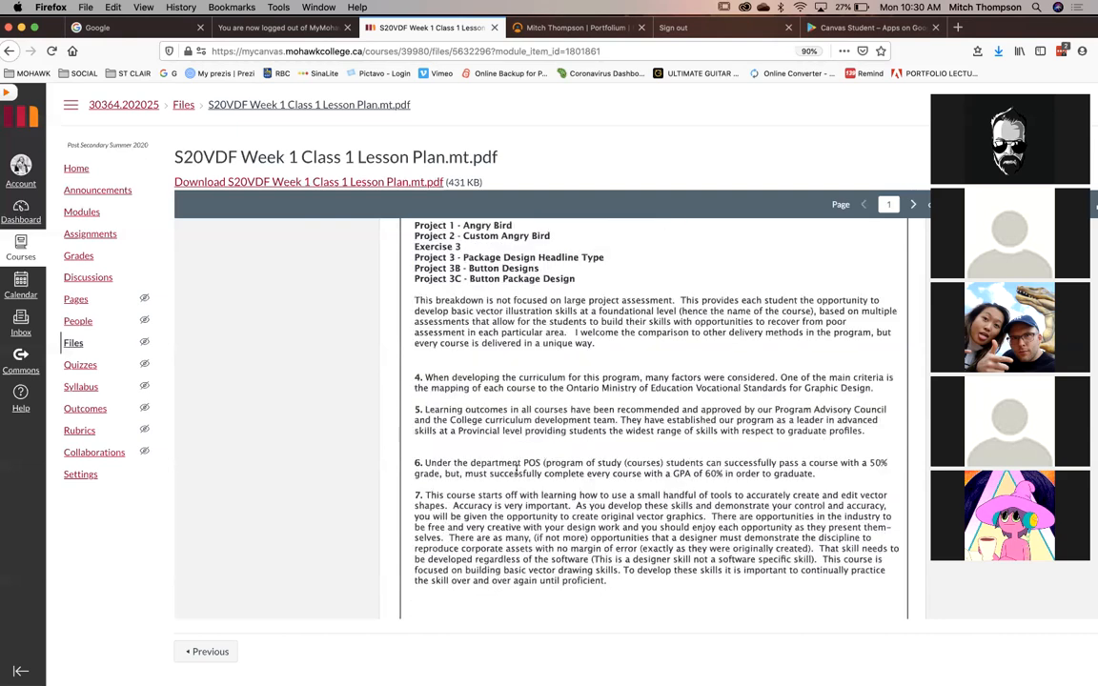
{"action": "scroll", "coordinate": [517, 471], "scroll_direction": "up", "scroll_amount": 3}
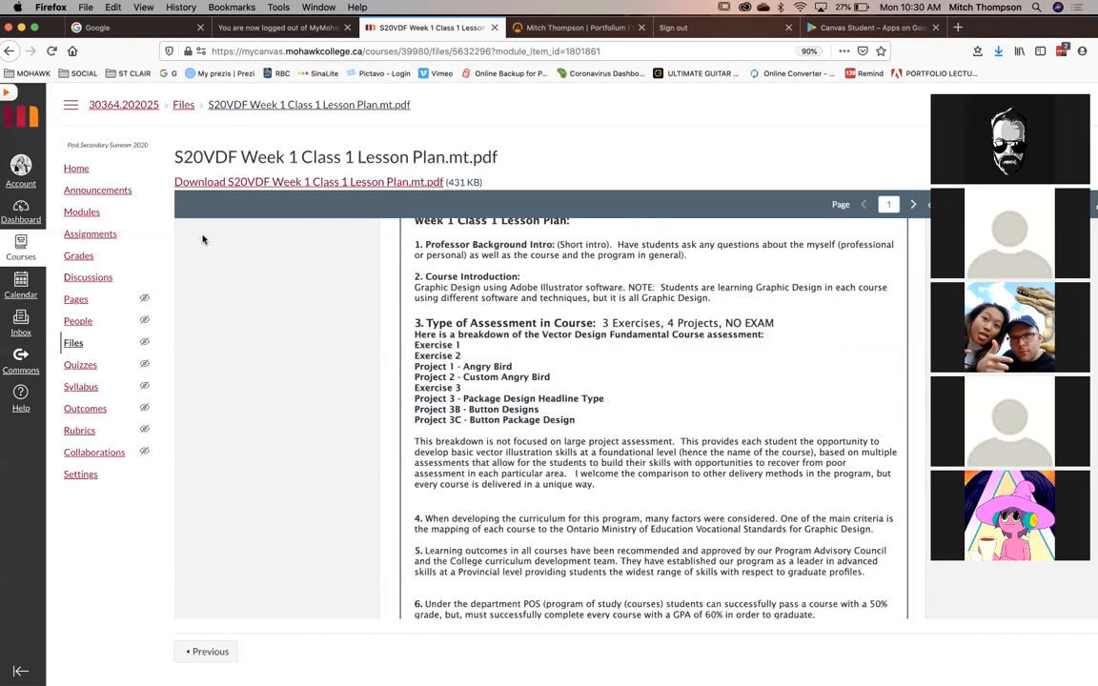
Skim the lesson plan from page 1's assessment breakdown ahead to the Navigation section on page 4
{"action": "scroll", "coordinate": [622, 406], "scroll_direction": "down", "scroll_amount": 2}
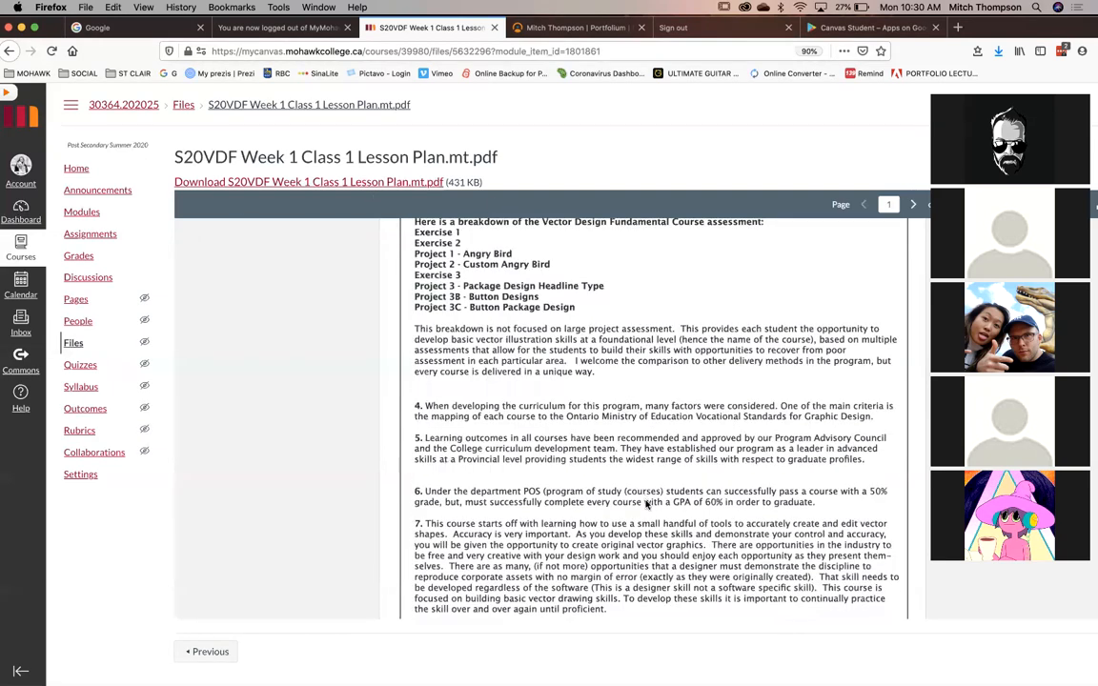
{"action": "scroll", "coordinate": [639, 491], "scroll_direction": "down", "scroll_amount": 15}
{"action": "scroll", "coordinate": [640, 493], "scroll_direction": "down", "scroll_amount": 10}
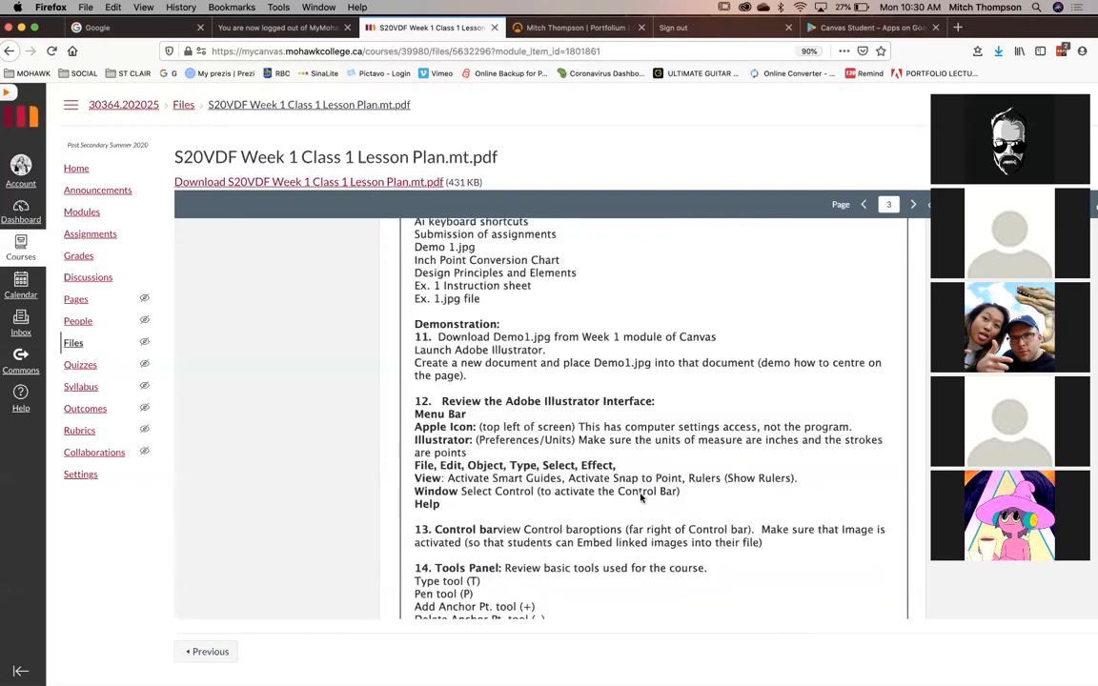
{"action": "scroll", "coordinate": [640, 495], "scroll_direction": "down", "scroll_amount": 10}
{"action": "scroll", "coordinate": [640, 499], "scroll_direction": "down", "scroll_amount": 5}
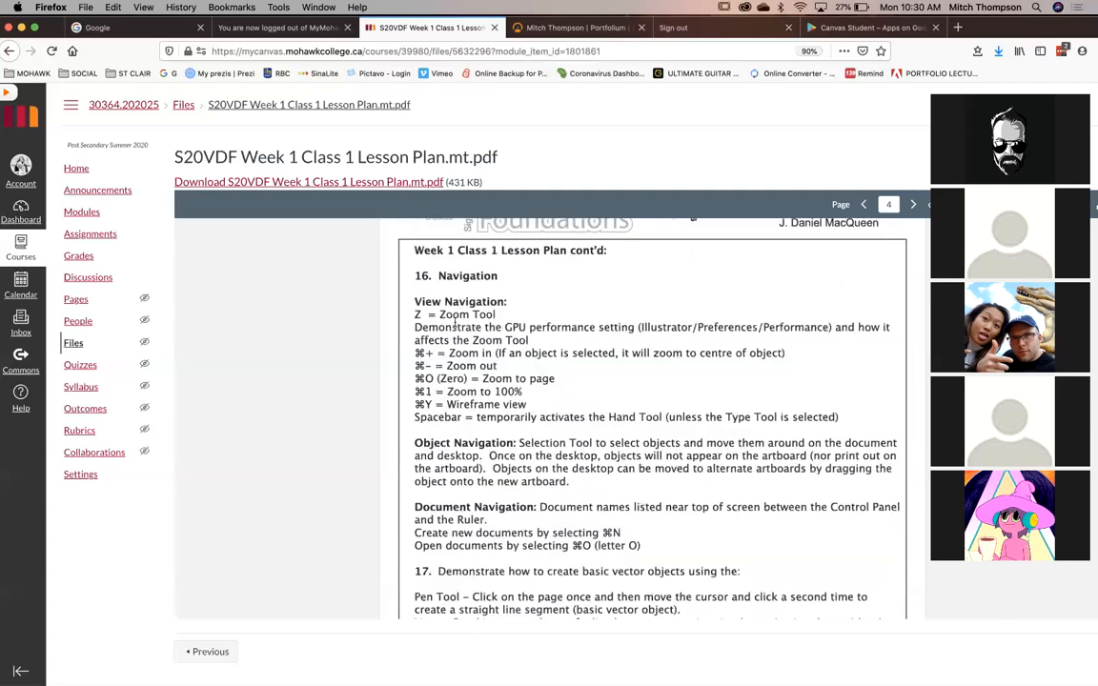
Review page 3 of the lesson plan, covering the Week 1 module items, the Demo1.jpg demonstration, the Illustrator interface and the Tools Panel
{"action": "scroll", "coordinate": [522, 409], "scroll_direction": "up", "scroll_amount": 6}
{"action": "scroll", "coordinate": [522, 409], "scroll_direction": "up", "scroll_amount": 3}
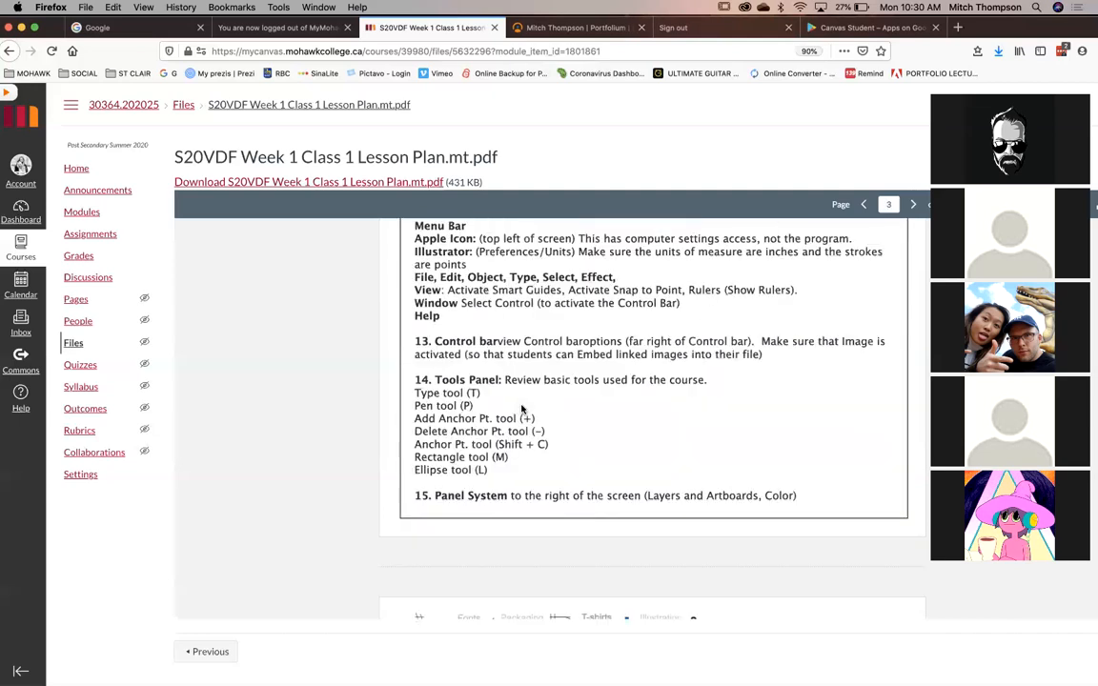
{"action": "scroll", "coordinate": [522, 408], "scroll_direction": "up", "scroll_amount": 3}
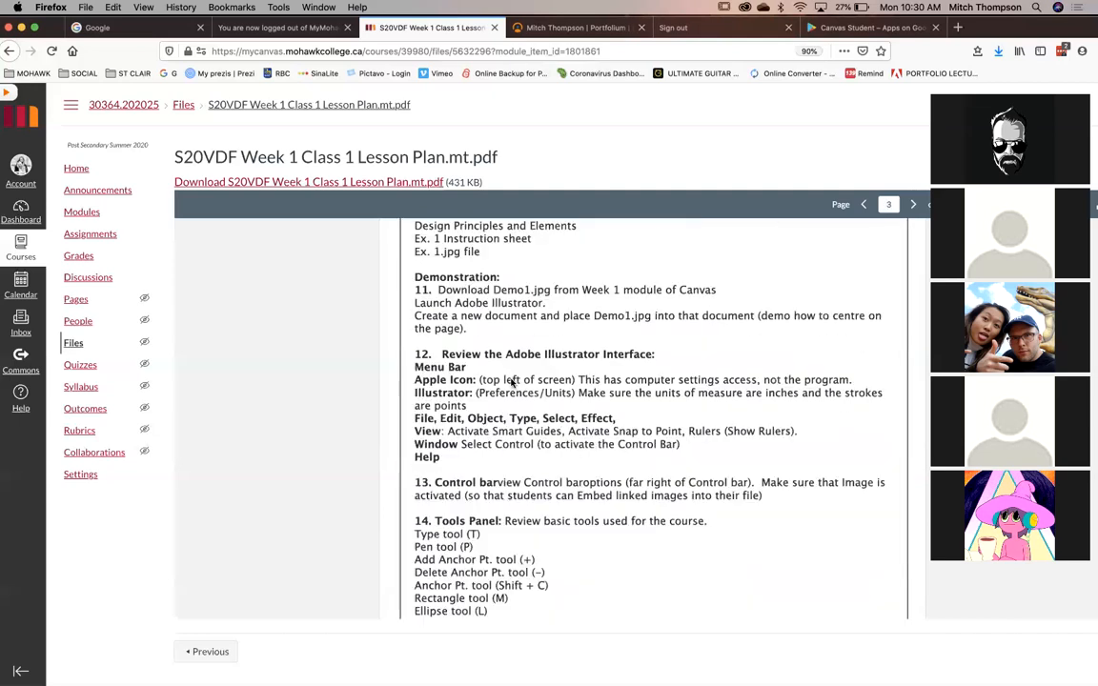
{"action": "scroll", "coordinate": [511, 380], "scroll_direction": "up", "scroll_amount": 4}
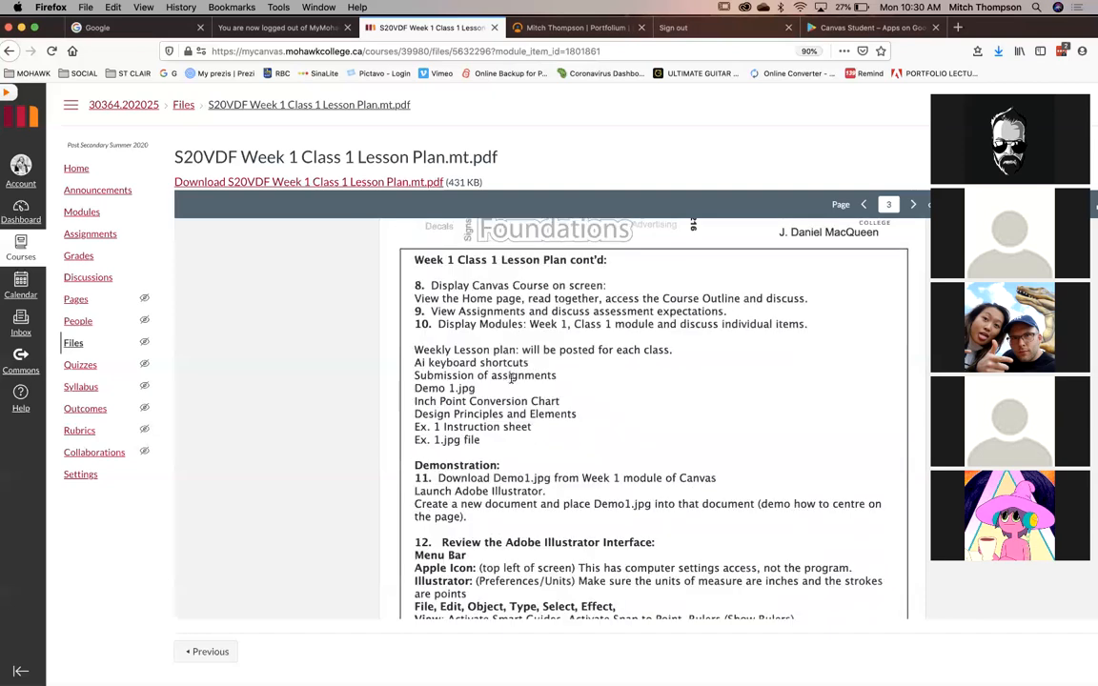
{"action": "scroll", "coordinate": [625, 465], "scroll_direction": "down", "scroll_amount": 1}
{"action": "scroll", "coordinate": [624, 464], "scroll_direction": "down", "scroll_amount": 4}
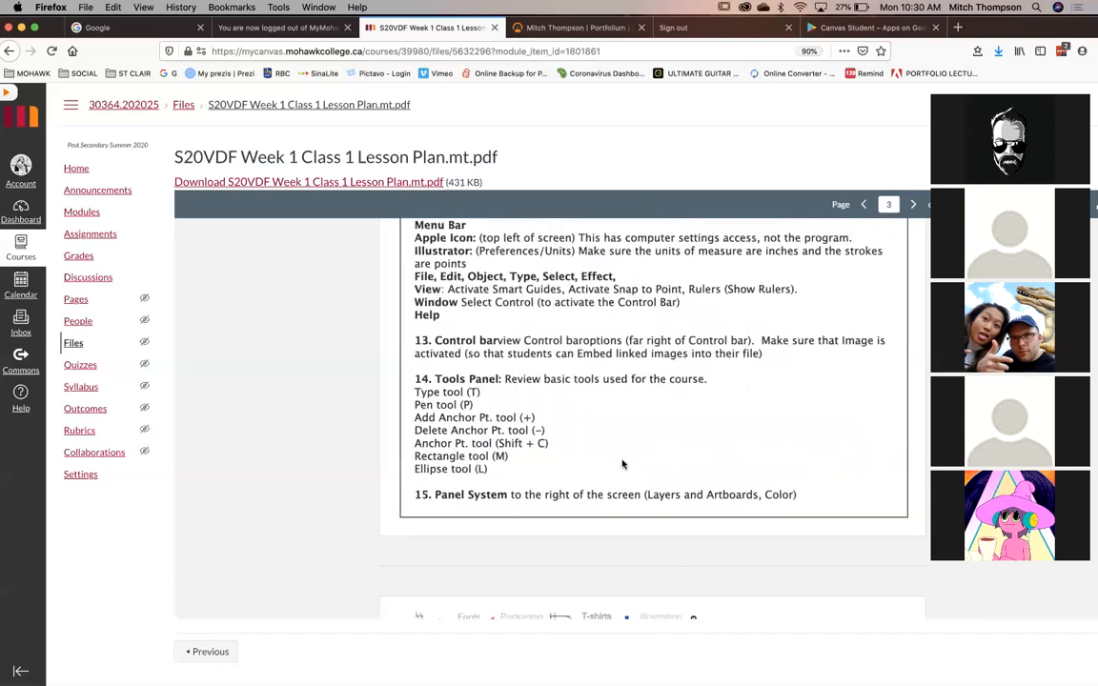
Read page 4 of the lesson plan, from the Navigation section through creating, scaling and rotating basic vector objects
{"action": "scroll", "coordinate": [622, 464], "scroll_direction": "down", "scroll_amount": 5}
{"action": "scroll", "coordinate": [622, 464], "scroll_direction": "down", "scroll_amount": 3}
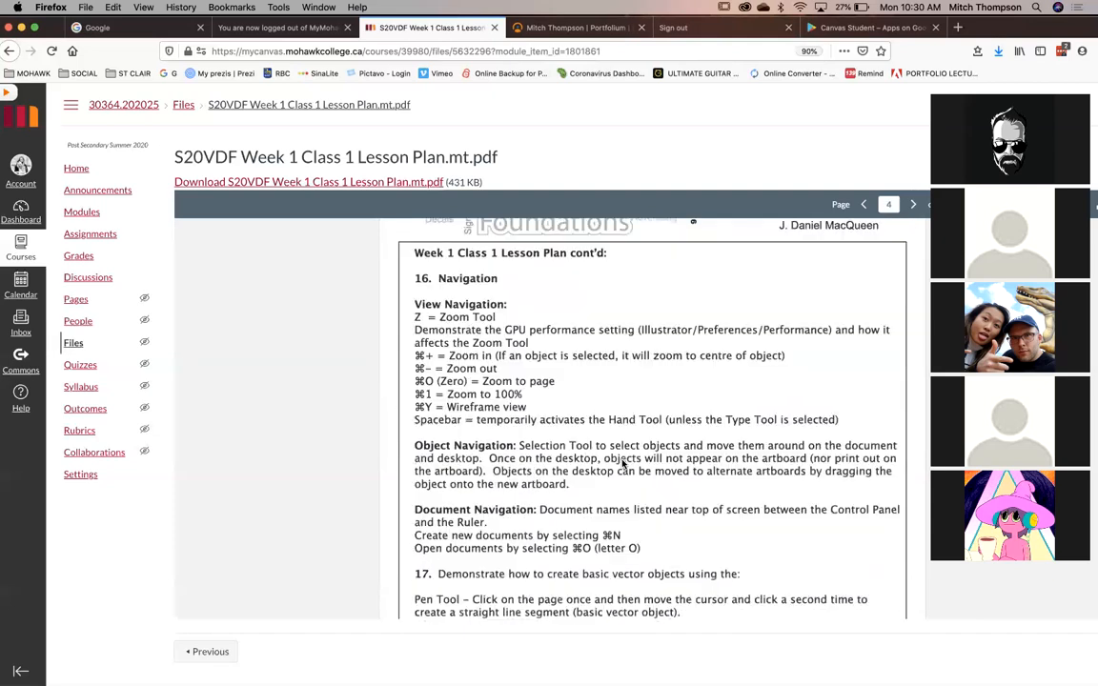
{"action": "scroll", "coordinate": [622, 464], "scroll_direction": "down", "scroll_amount": 2}
{"action": "scroll", "coordinate": [573, 431], "scroll_direction": "down", "scroll_amount": 1}
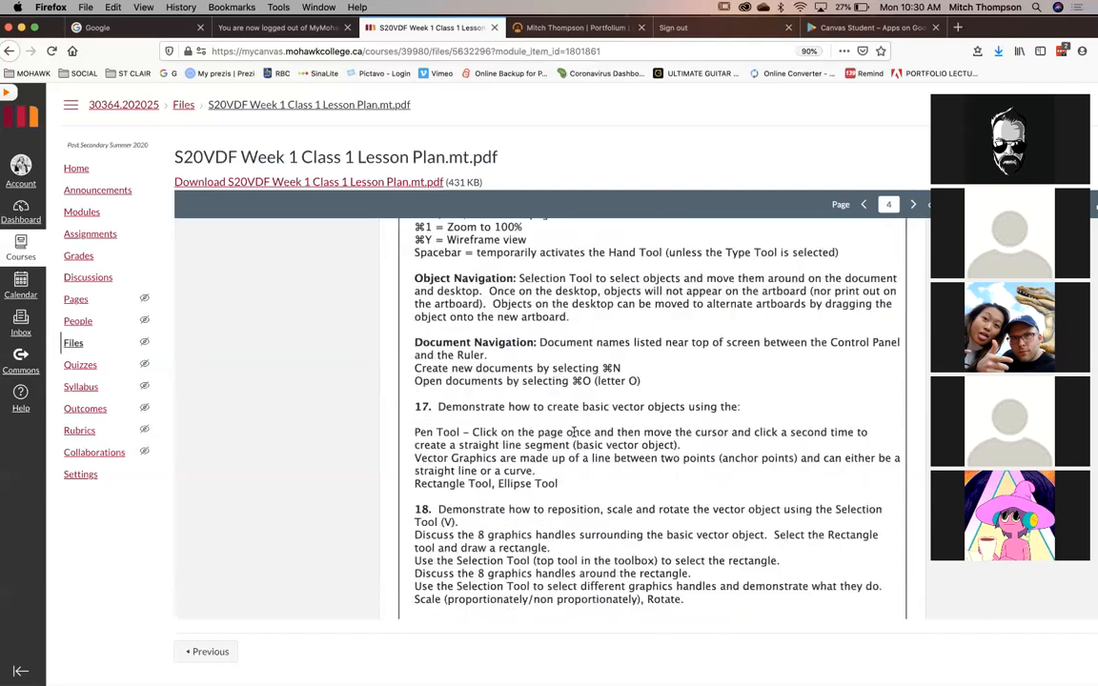
{"action": "scroll", "coordinate": [573, 431], "scroll_direction": "down", "scroll_amount": 3}
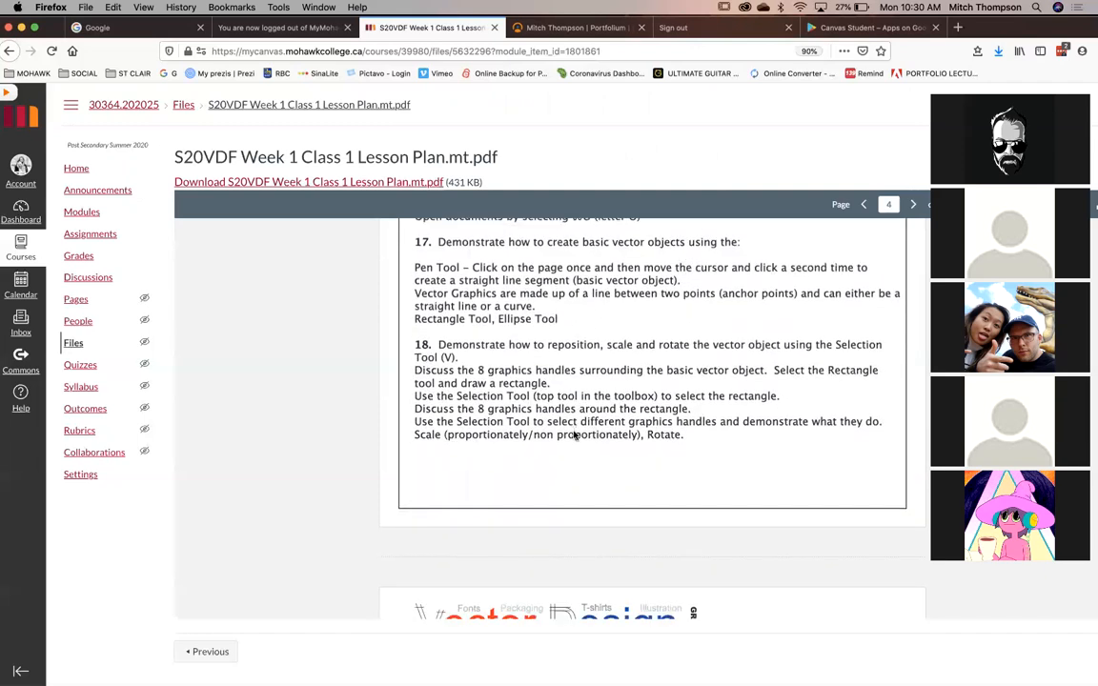
Read page 5 of the lesson plan through item 26, highlighting the word Focus in the item 25 discussion
{"action": "scroll", "coordinate": [574, 436], "scroll_direction": "down", "scroll_amount": 2}
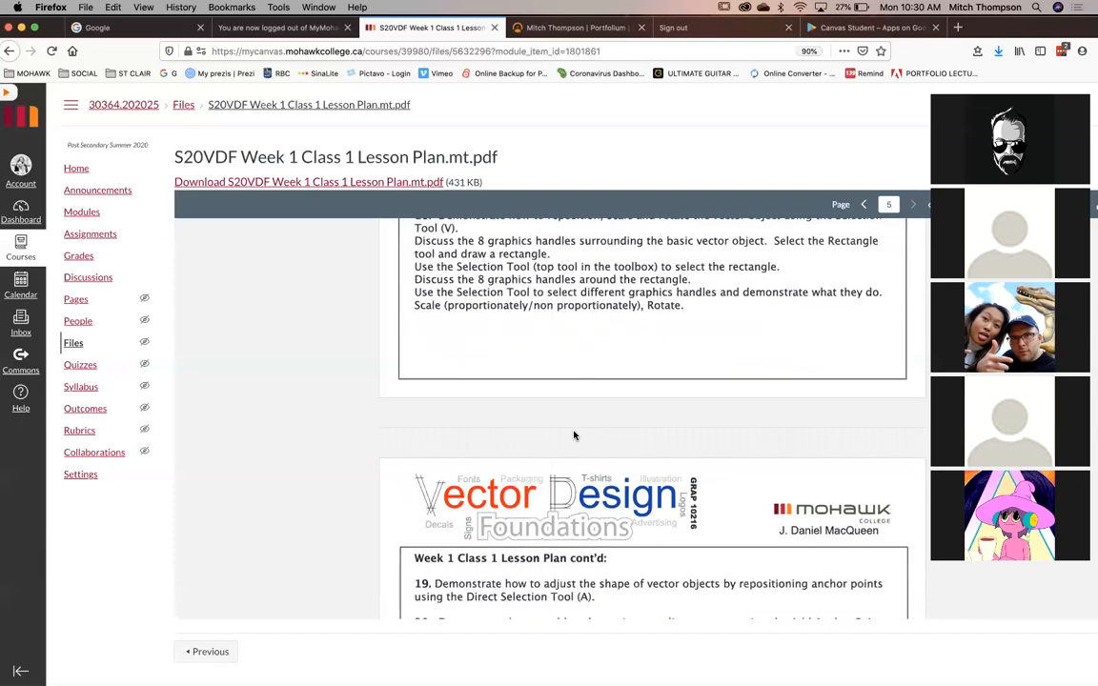
{"action": "scroll", "coordinate": [574, 435], "scroll_direction": "down", "scroll_amount": 4}
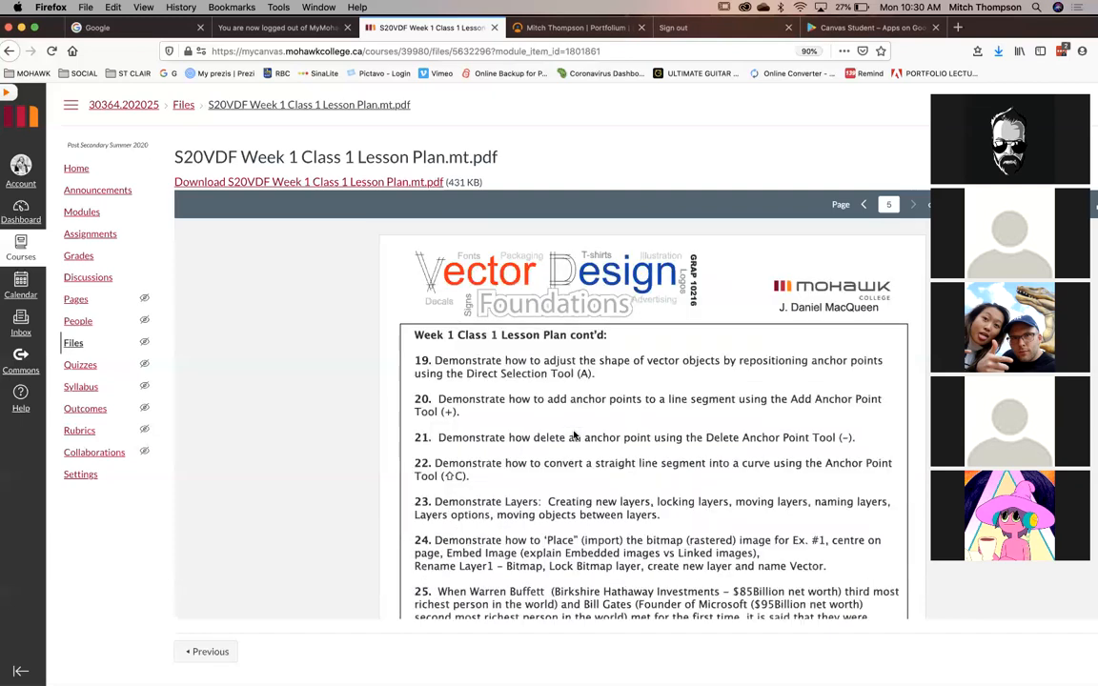
{"action": "scroll", "coordinate": [574, 435], "scroll_direction": "down", "scroll_amount": 4}
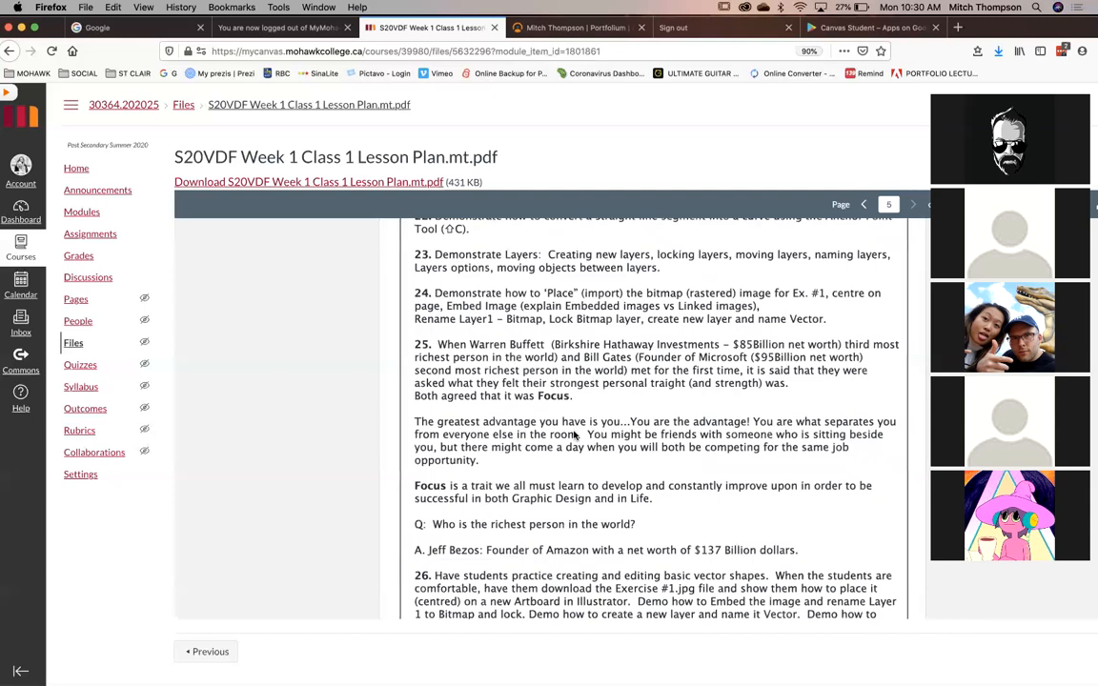
{"action": "scroll", "coordinate": [573, 434], "scroll_direction": "up", "scroll_amount": 1}
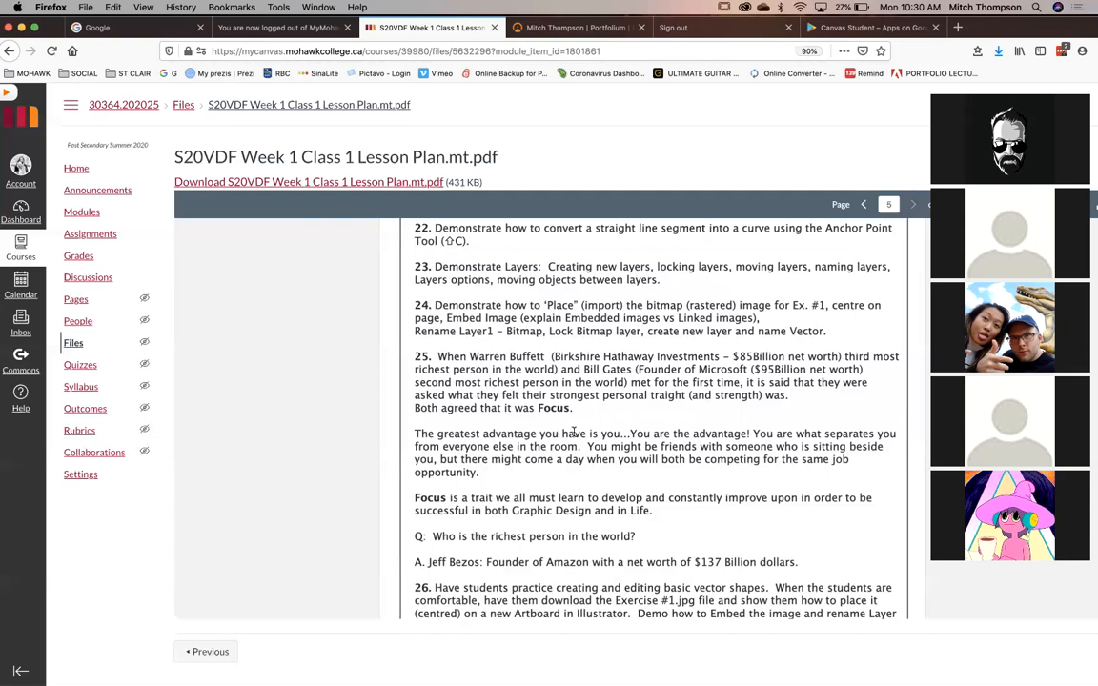
{"action": "scroll", "coordinate": [574, 433], "scroll_direction": "down", "scroll_amount": 2}
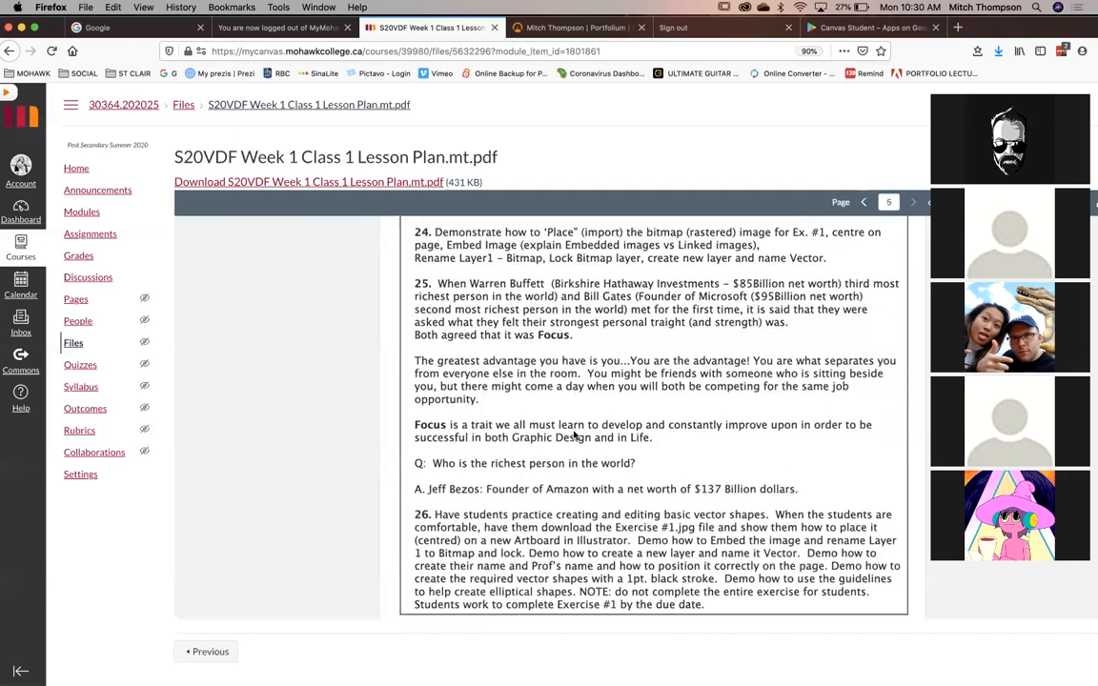
{"action": "scroll", "coordinate": [572, 448], "scroll_direction": "down", "scroll_amount": 1}
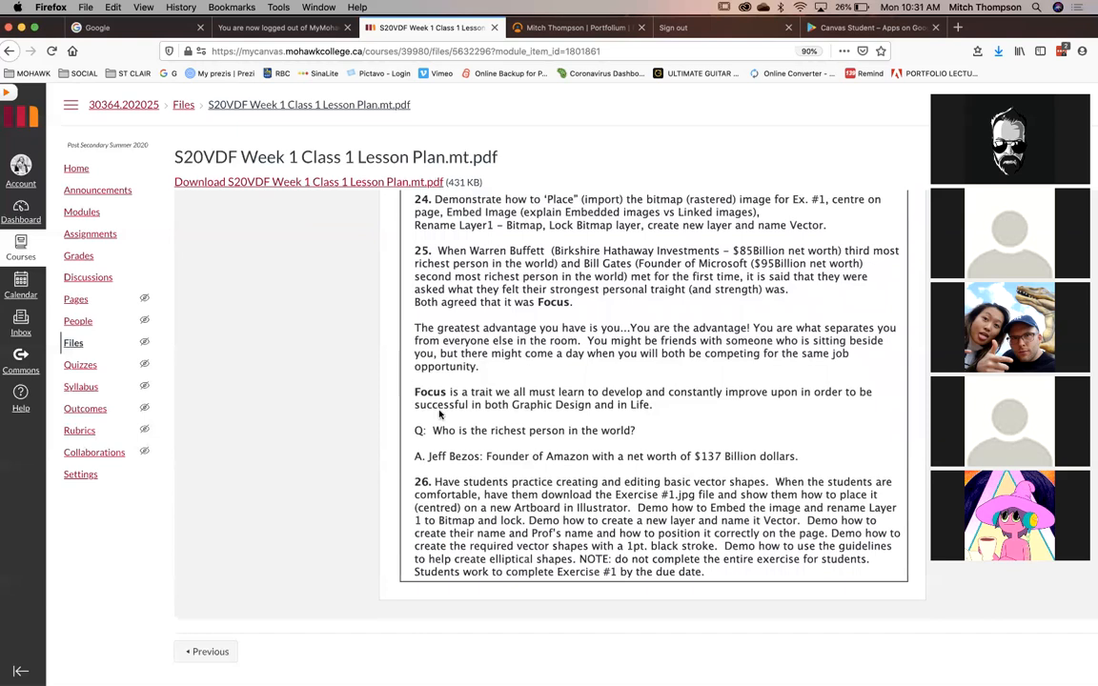
{"action": "left_click_drag", "start_coordinate": [414, 391], "coordinate": [444, 387]}
{"action": "left_click", "coordinate": [417, 477]}
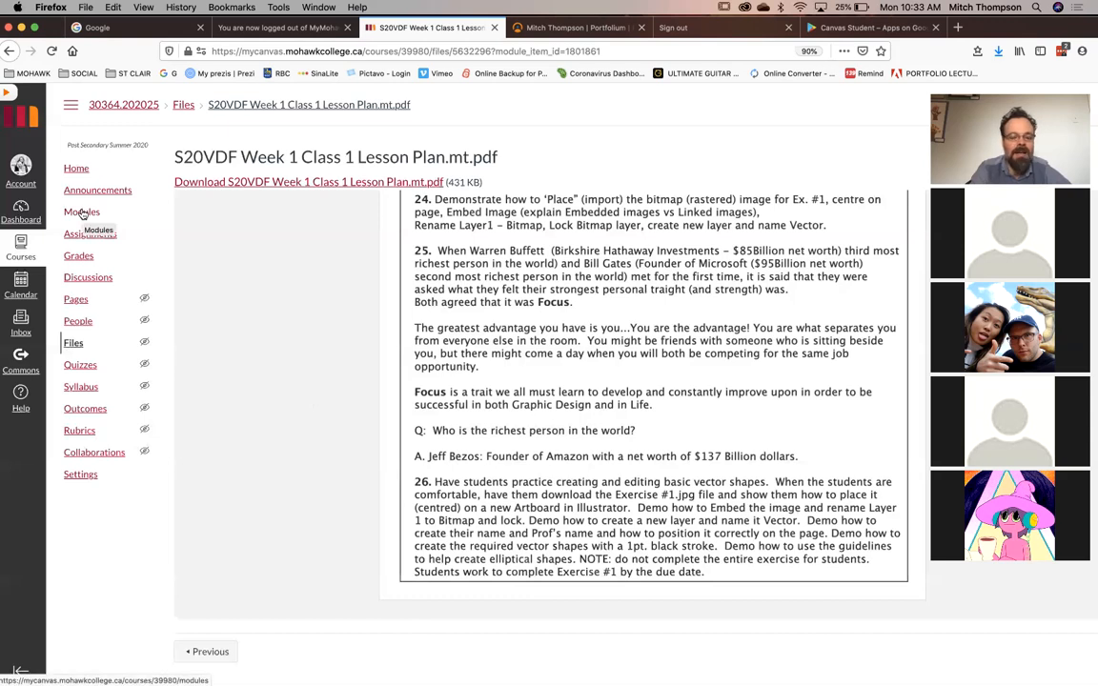
Shift the browser window to reach the hidden navigation control, open the next module item, Demo 1.jpg, and move the window back
{"action": "scroll", "coordinate": [549, 412], "scroll_direction": "up", "scroll_amount": 1}
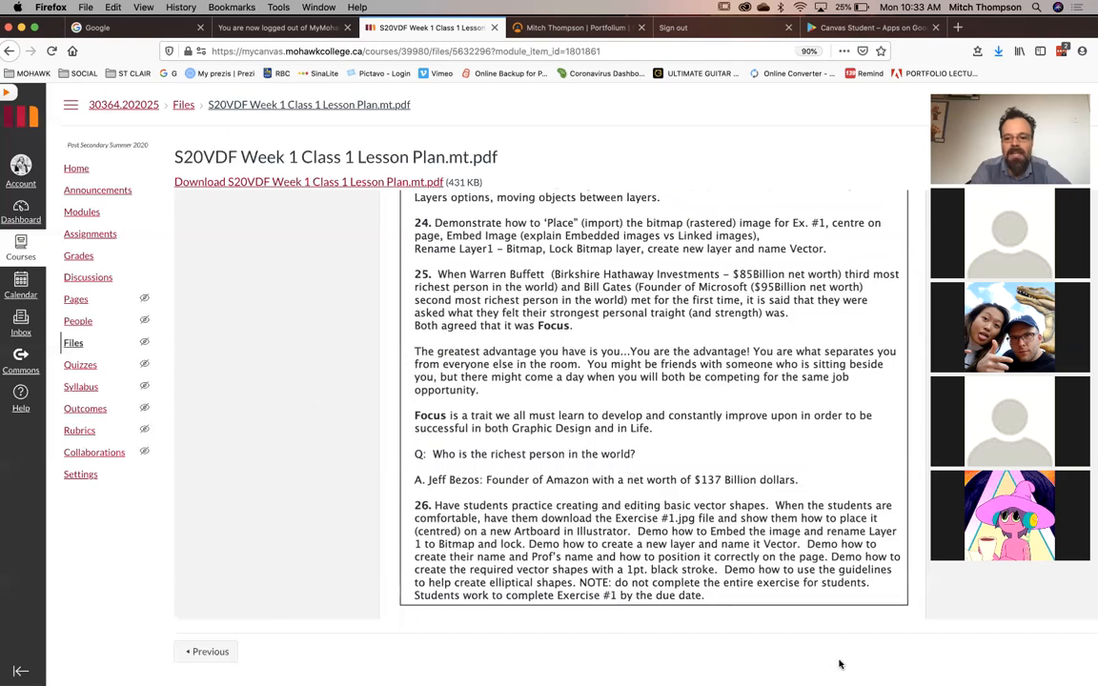
{"action": "left_click_drag", "start_coordinate": [1004, 33], "coordinate": [925, 34]}
{"action": "left_click", "coordinate": [1050, 651]}
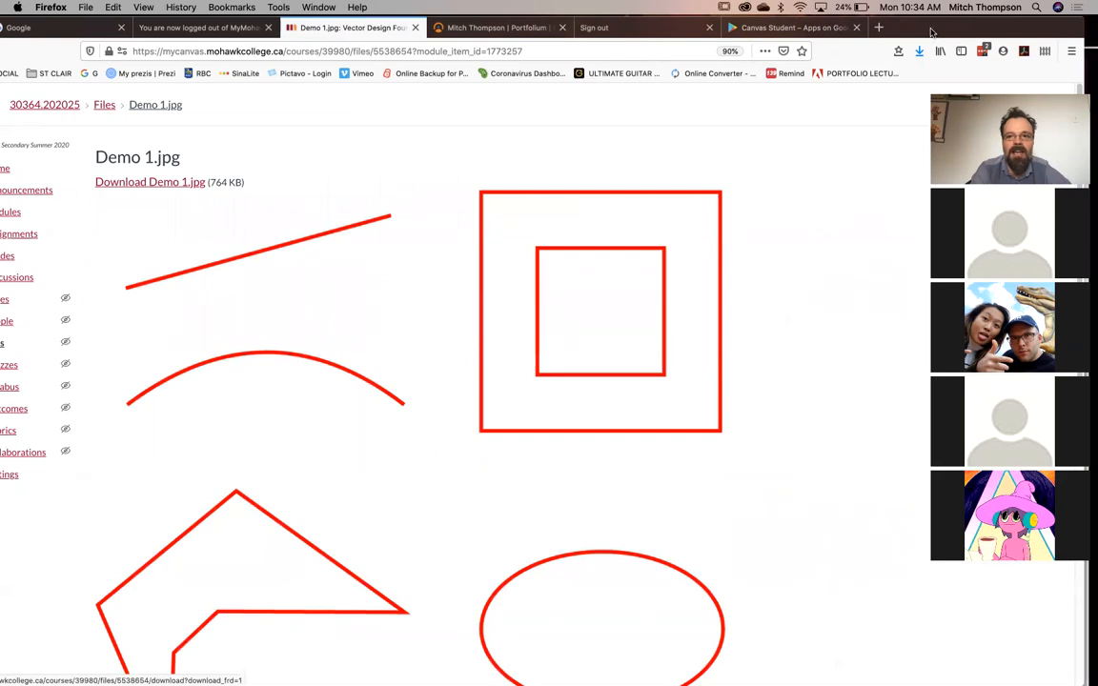
{"action": "left_click_drag", "start_coordinate": [902, 29], "coordinate": [999, 29]}
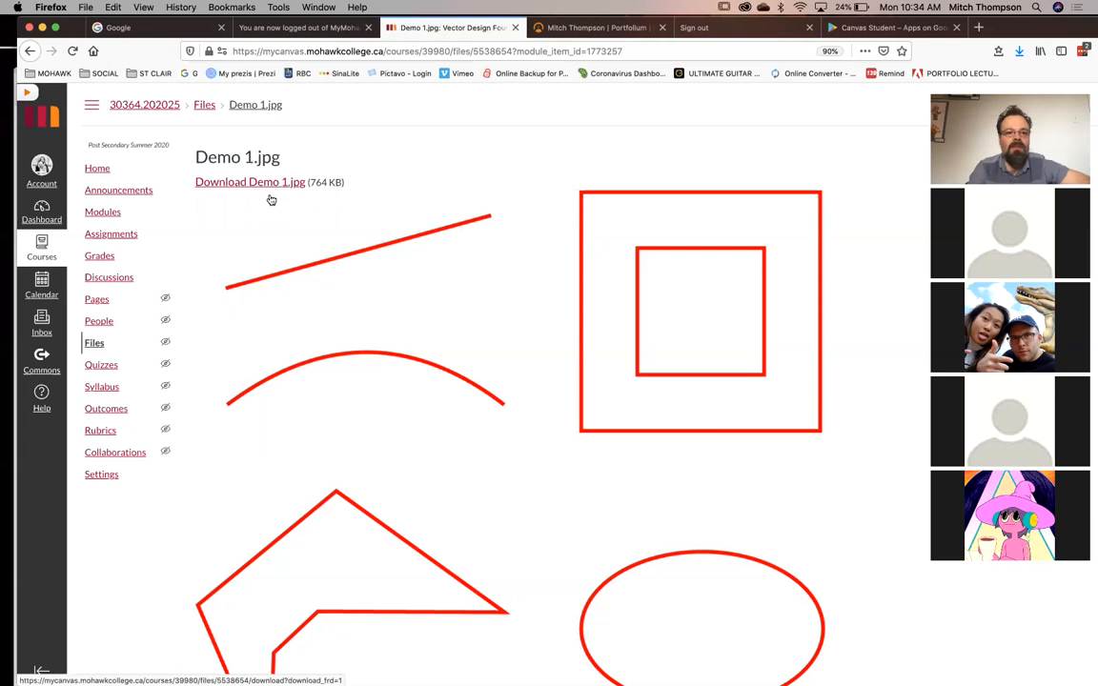
Go to the course modules and open "DEMO TEMPLATE - Let's do this together" under Week 1 Class 1
{"action": "left_click", "coordinate": [107, 213]}
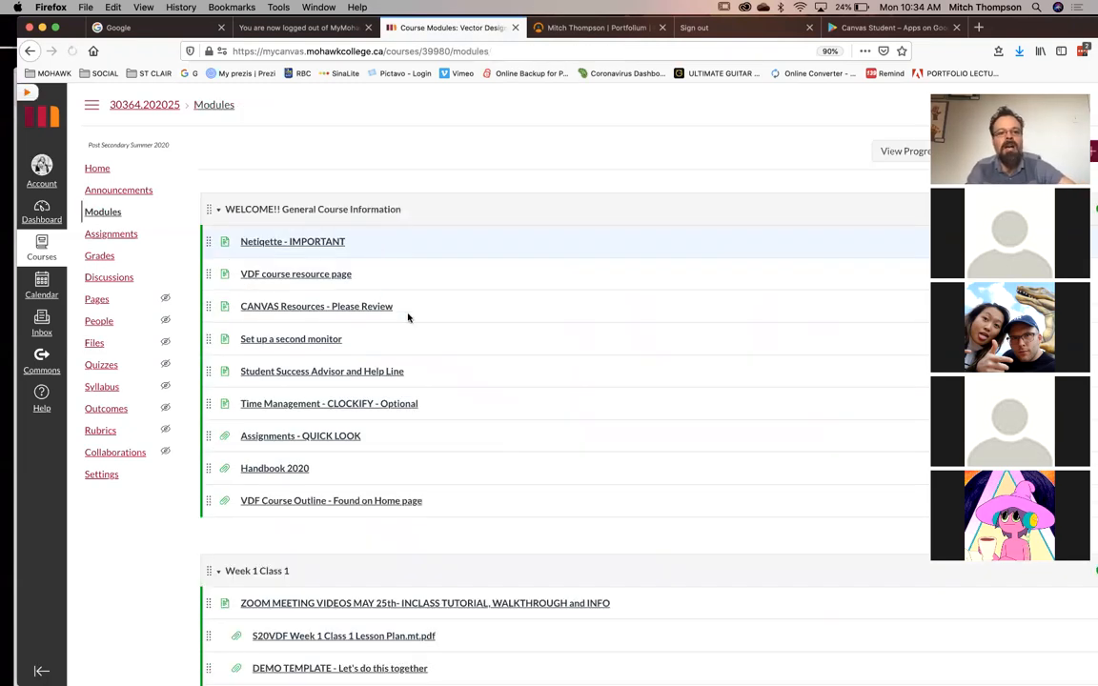
{"action": "scroll", "coordinate": [408, 318], "scroll_direction": "down", "scroll_amount": 3}
{"action": "scroll", "coordinate": [468, 393], "scroll_direction": "down", "scroll_amount": 3}
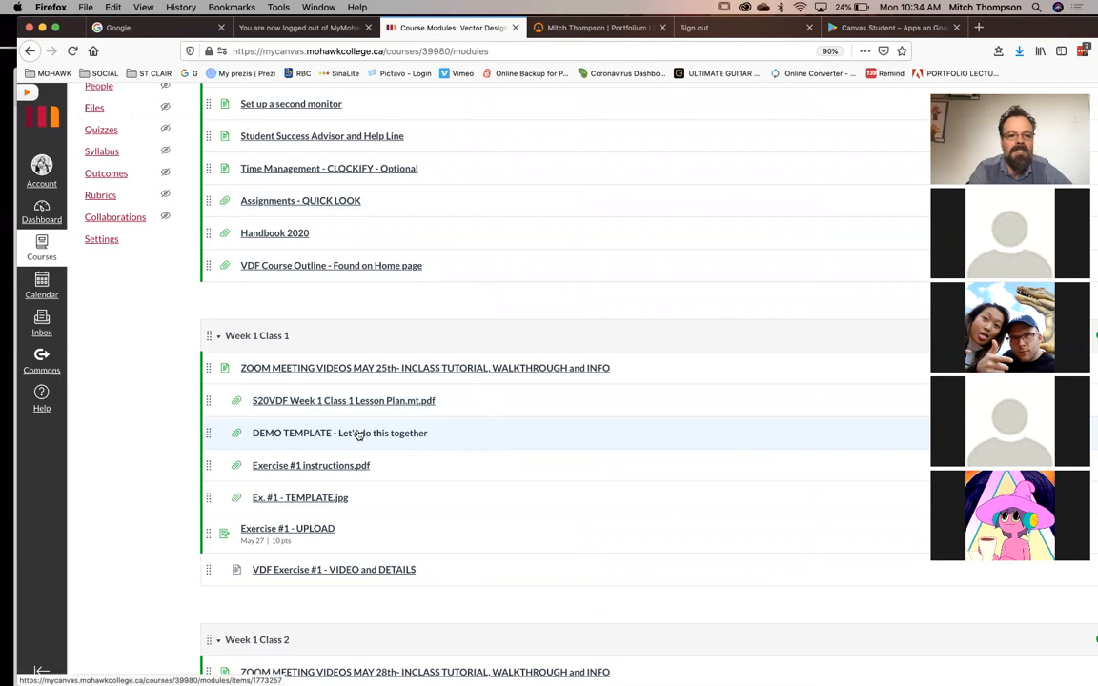
{"action": "left_click", "coordinate": [407, 435]}
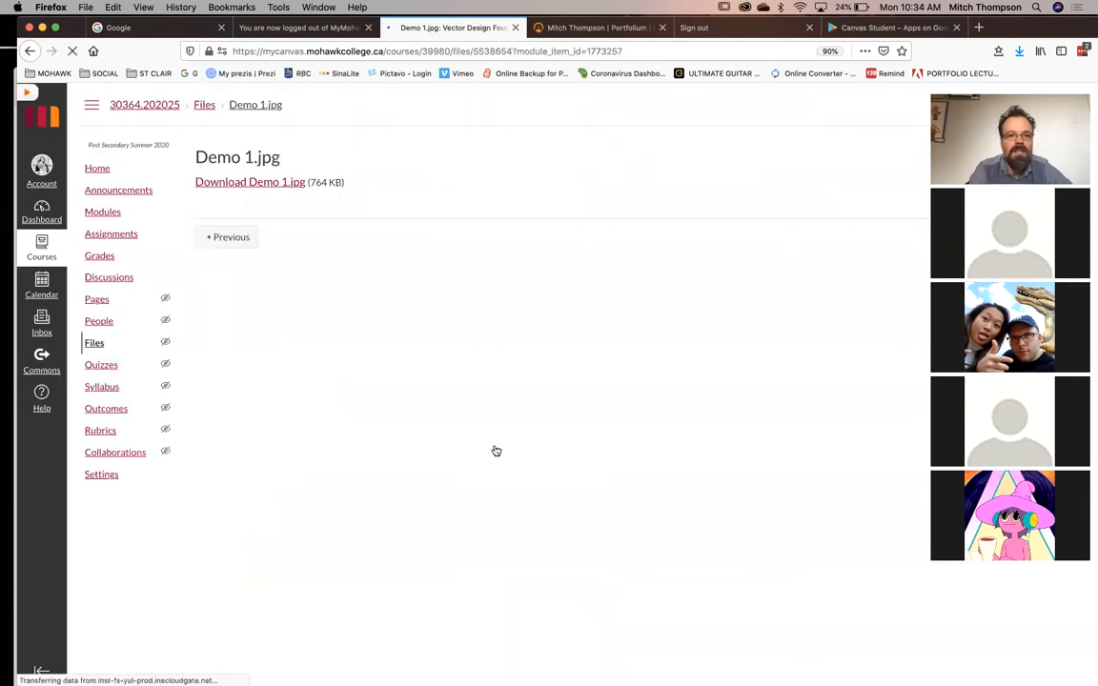
Download Demo 1.jpg from its file page
{"action": "left_click", "coordinate": [287, 186]}
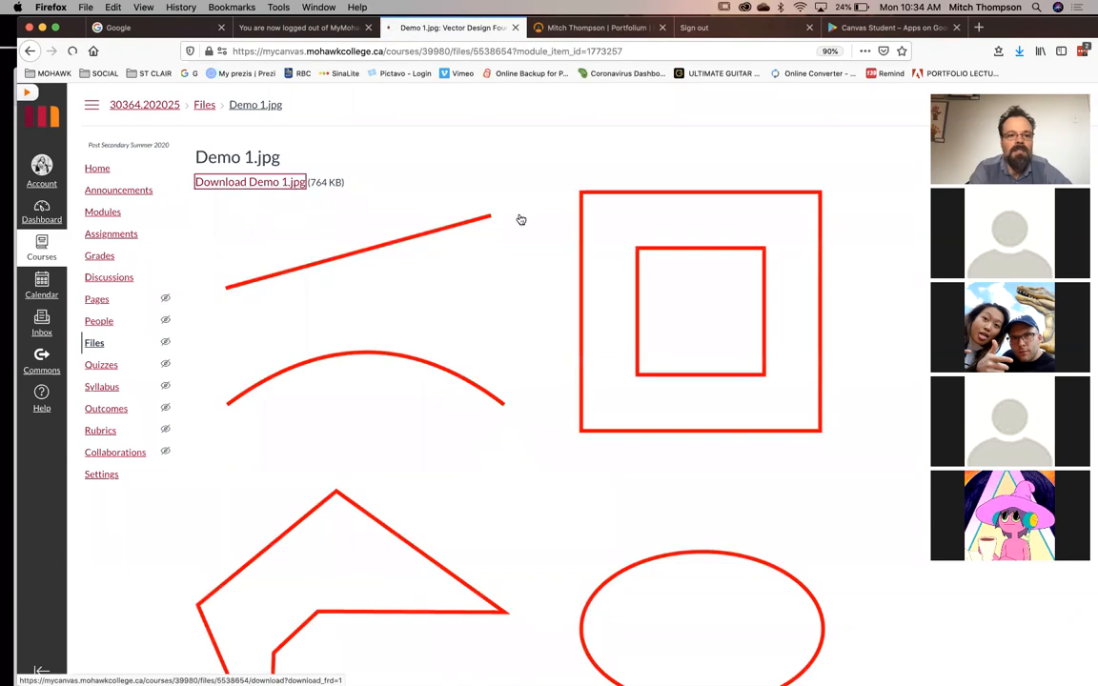
{"action": "left_click", "coordinate": [556, 156]}
{"action": "left_click", "coordinate": [735, 212]}
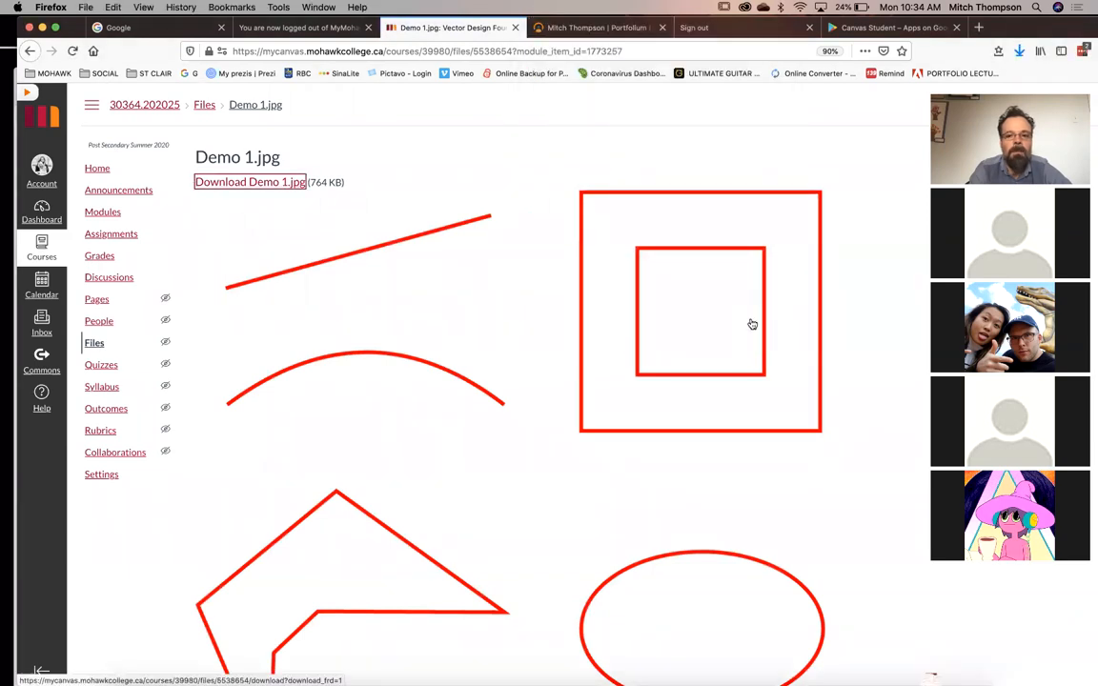
Minimize the browser, Acrobat and mail windows to clear the desktop
{"action": "left_click", "coordinate": [42, 27]}
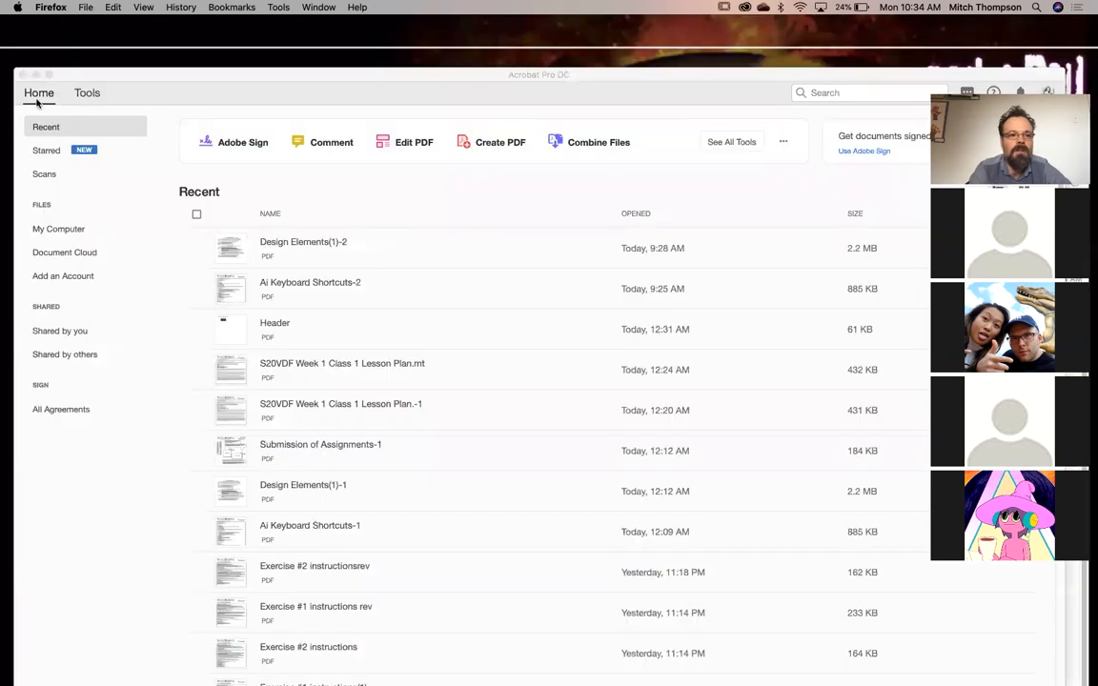
{"action": "left_click", "coordinate": [35, 74]}
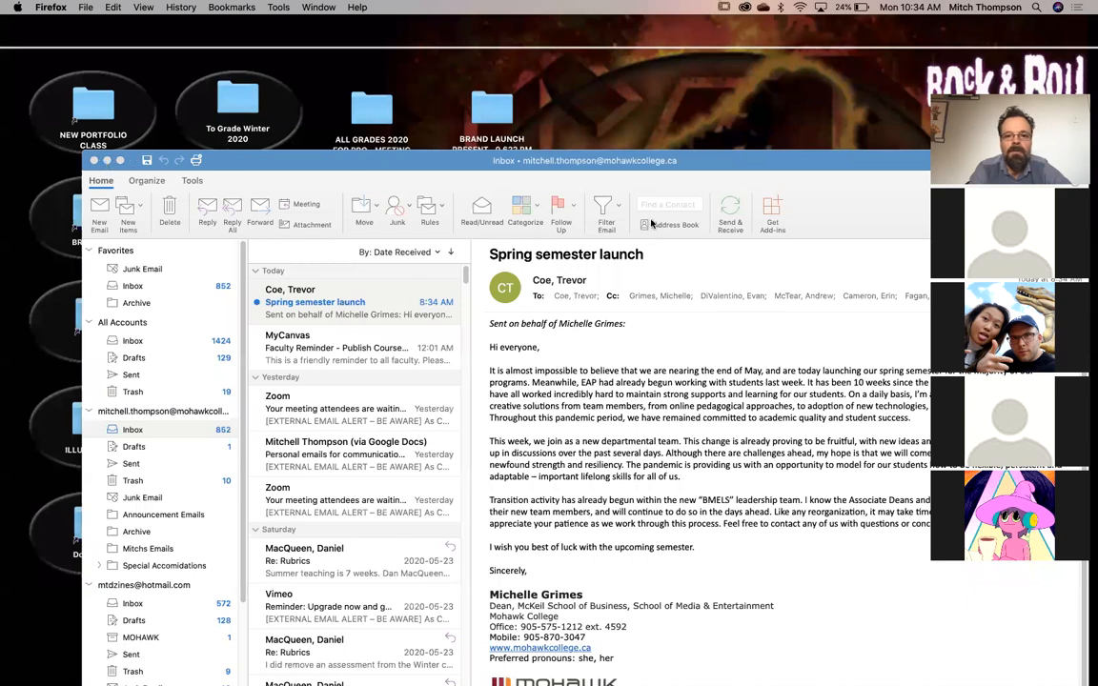
{"action": "left_click", "coordinate": [107, 160]}
Switch to Finder by opening the personal folder on the desktop, and go to the Vector Fundamentals - Corel Draw folder
{"action": "double_click", "coordinate": [95, 313]}
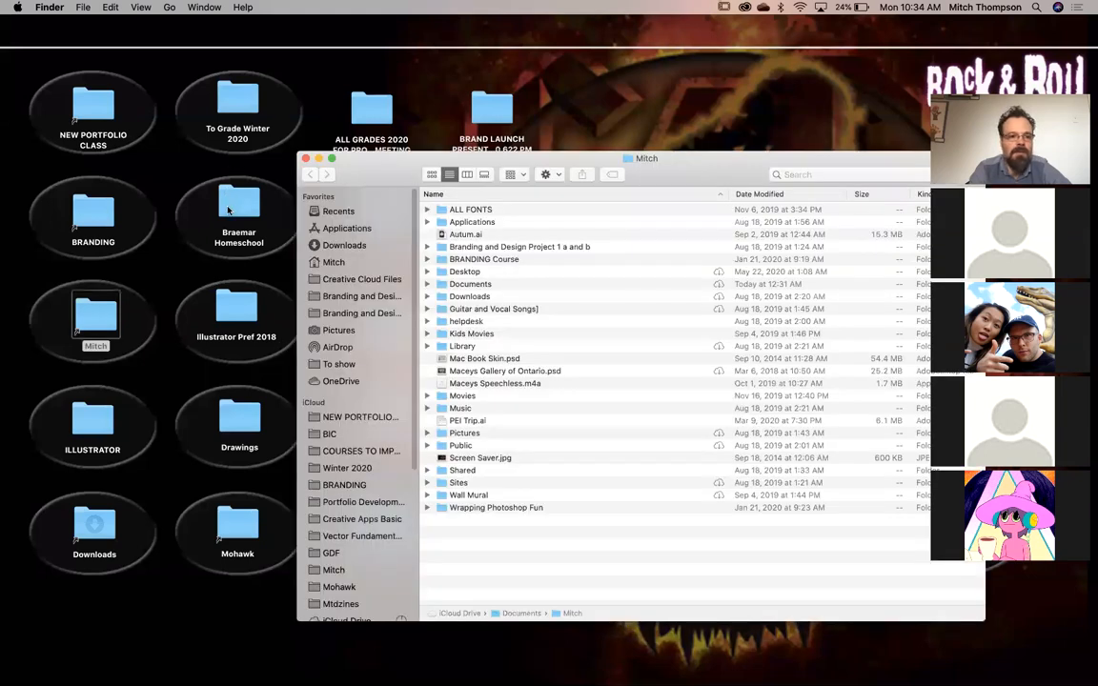
{"action": "left_click_drag", "start_coordinate": [464, 159], "coordinate": [228, 97]}
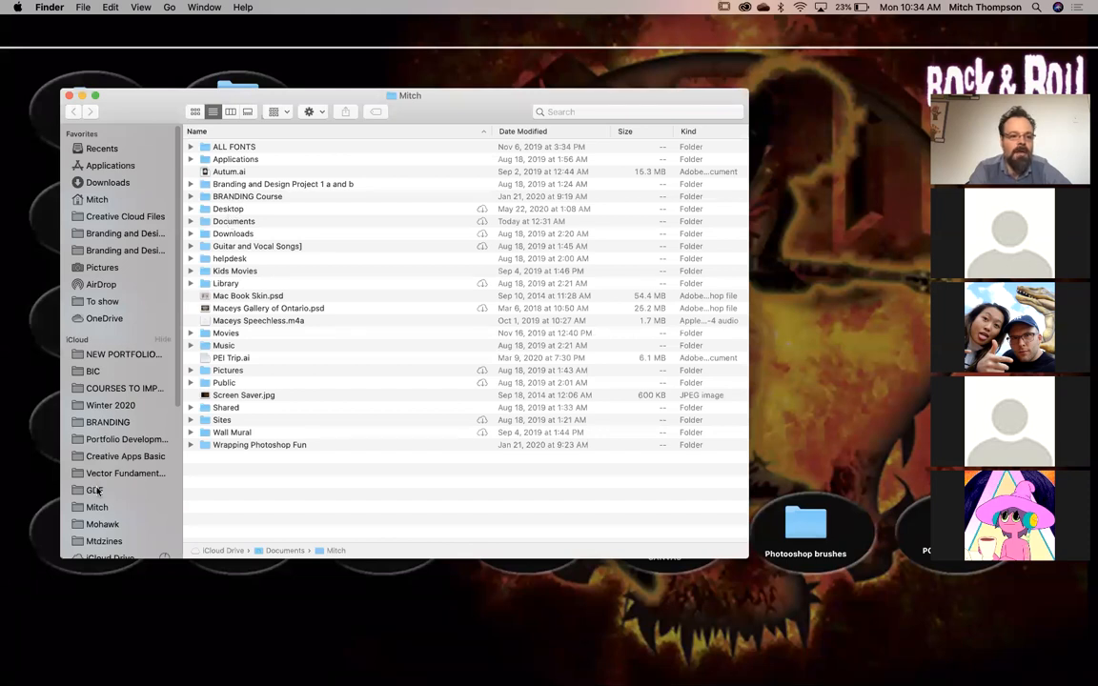
{"action": "scroll", "coordinate": [111, 407], "scroll_direction": "down", "scroll_amount": 1}
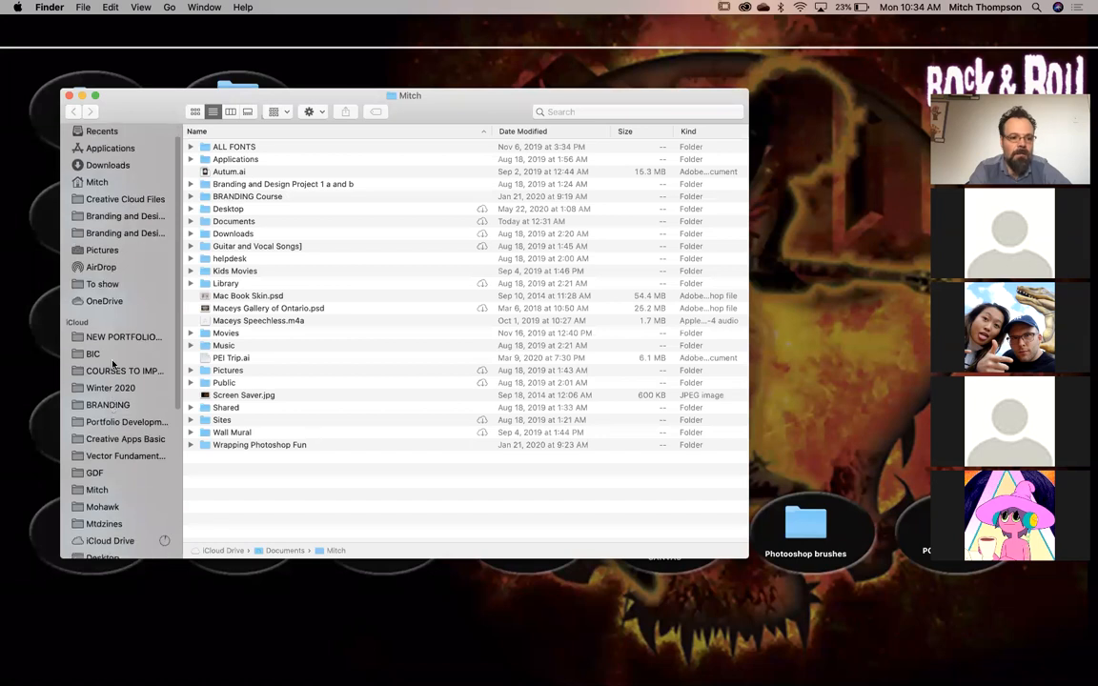
{"action": "scroll", "coordinate": [116, 326], "scroll_direction": "down", "scroll_amount": 5}
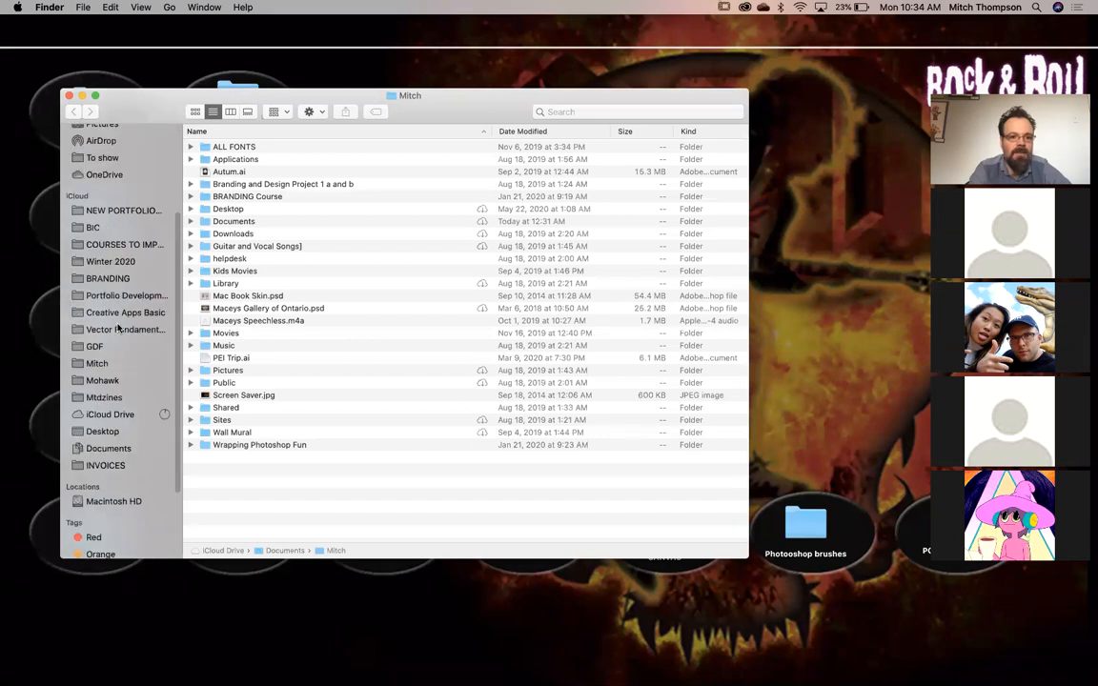
{"action": "left_click", "coordinate": [118, 329]}
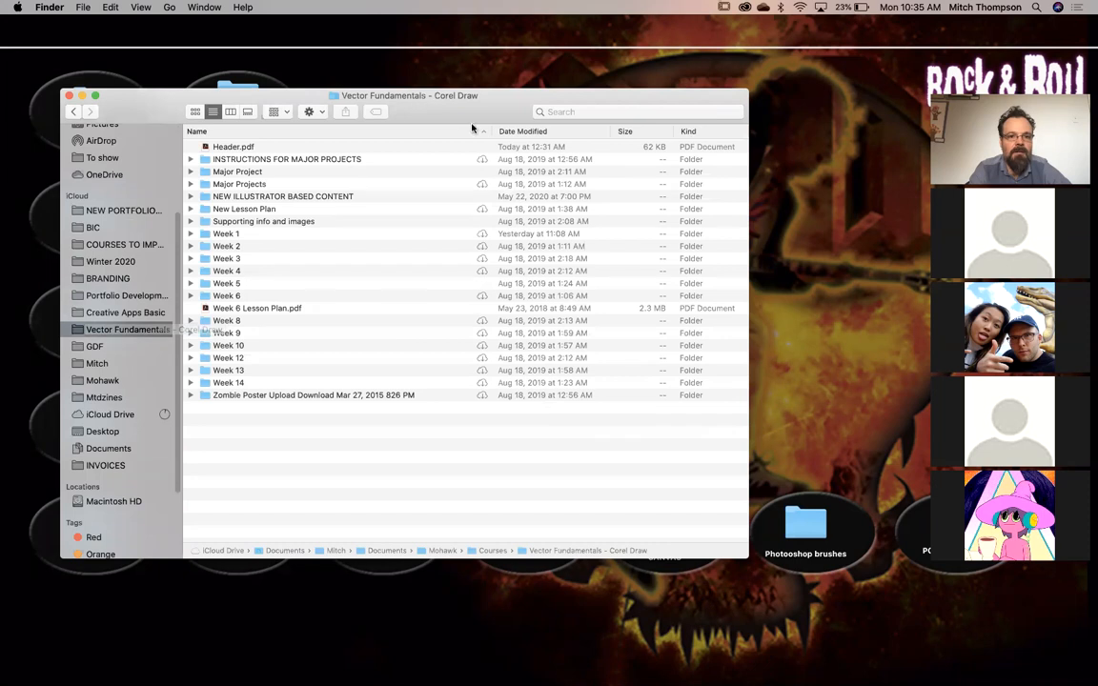
Create a folder named SUMMER SEMESTER 2020 inside the Vector Fundamentals - Corel Draw folder
{"action": "left_click_drag", "start_coordinate": [495, 121], "coordinate": [549, 144]}
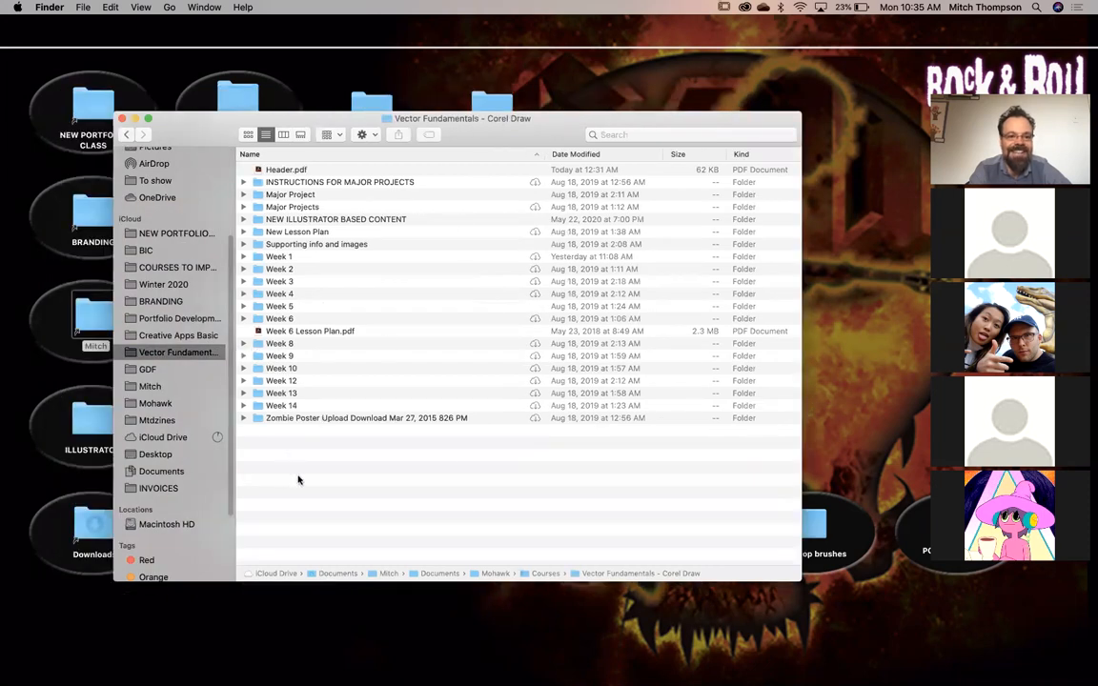
{"action": "right_click", "coordinate": [299, 480]}
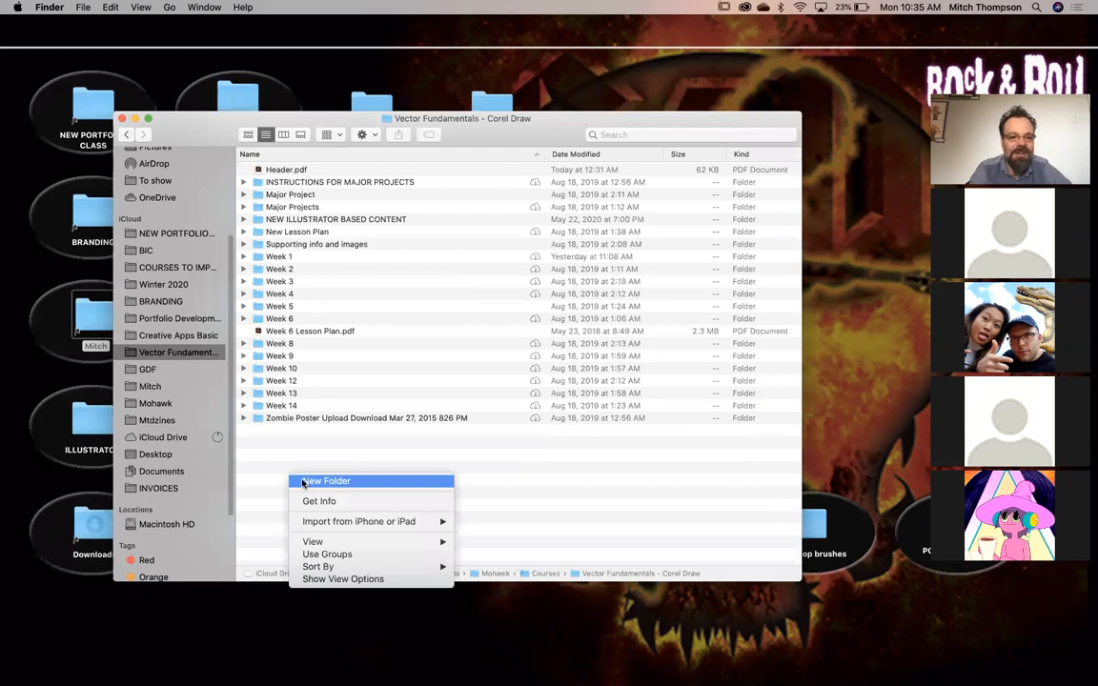
{"action": "left_click", "coordinate": [303, 482]}
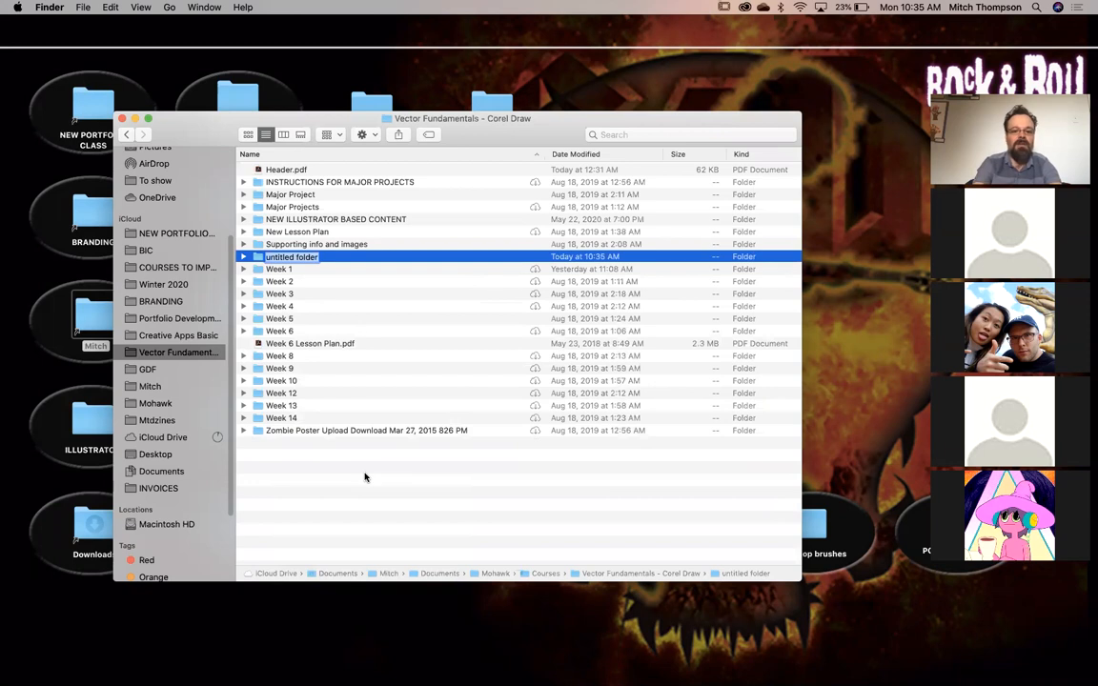
{"action": "type", "text": "SU"}
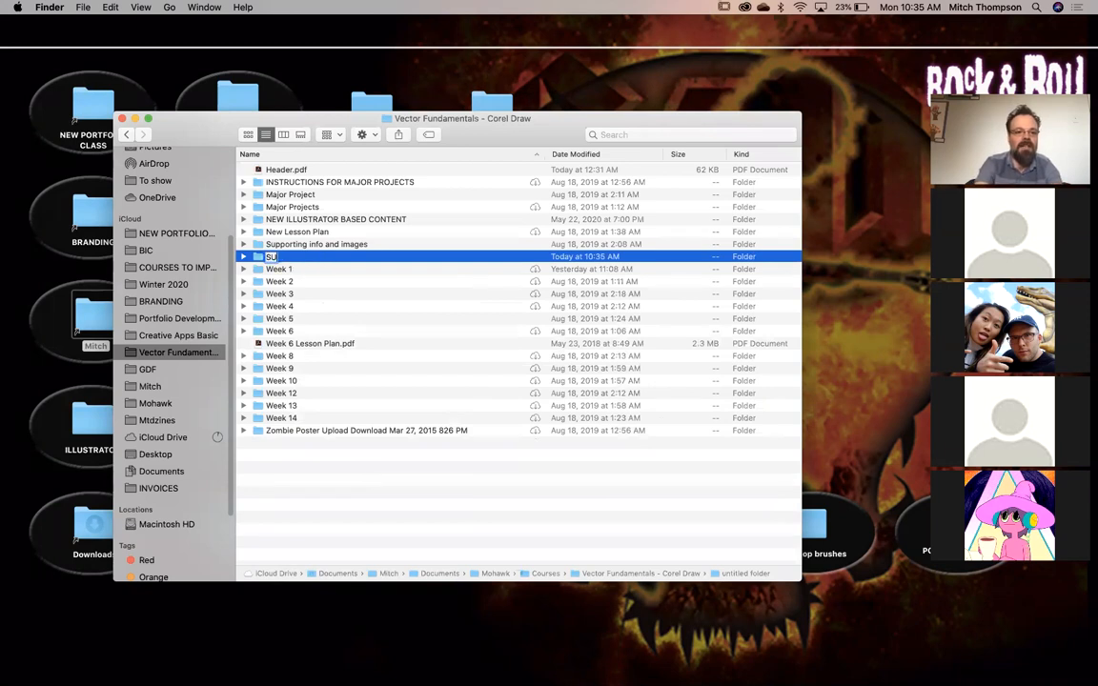
{"action": "type", "text": "MMER SEM"}
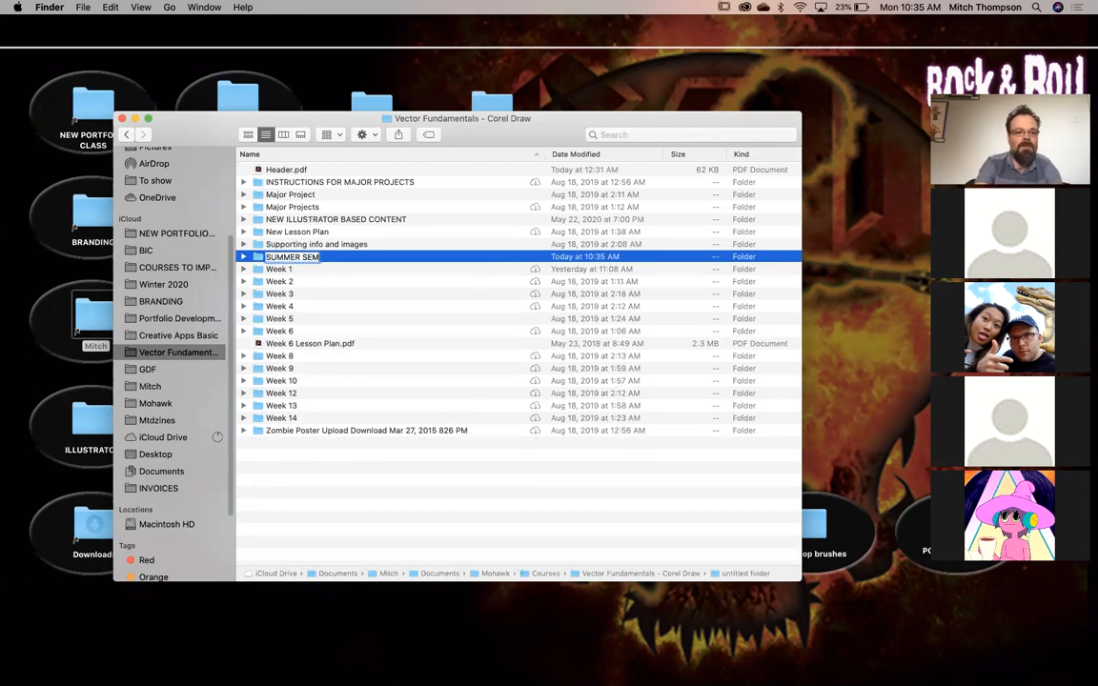
{"action": "type", "text": "ESTER 2020"}
{"action": "key", "text": "Return"}
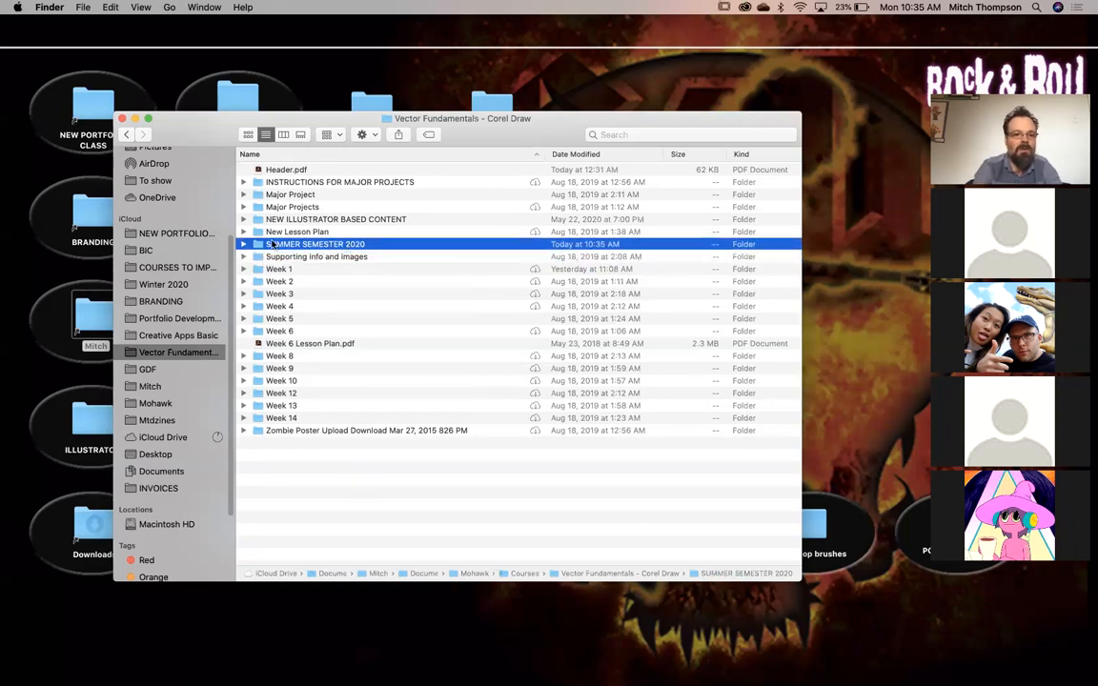
Add the SUMMER SEMESTER 2020 folder to the iCloud shortcuts in the sidebar and open it from there
{"action": "left_click_drag", "start_coordinate": [273, 244], "coordinate": [162, 242]}
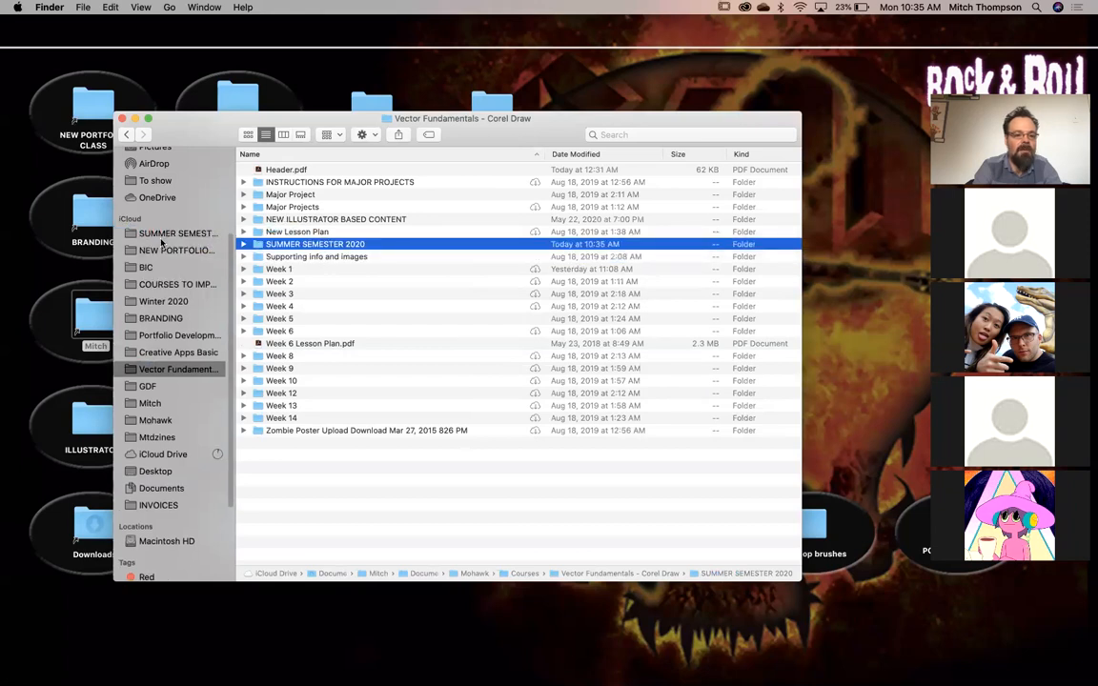
{"action": "left_click", "coordinate": [162, 236]}
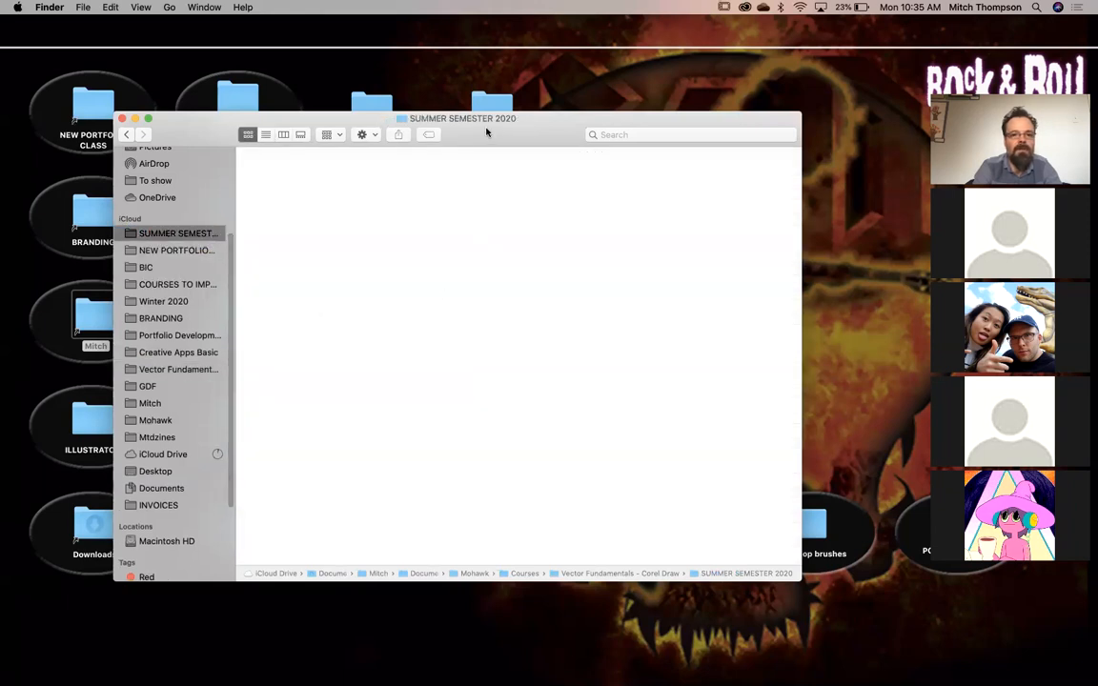
{"action": "left_click_drag", "start_coordinate": [486, 132], "coordinate": [456, 94]}
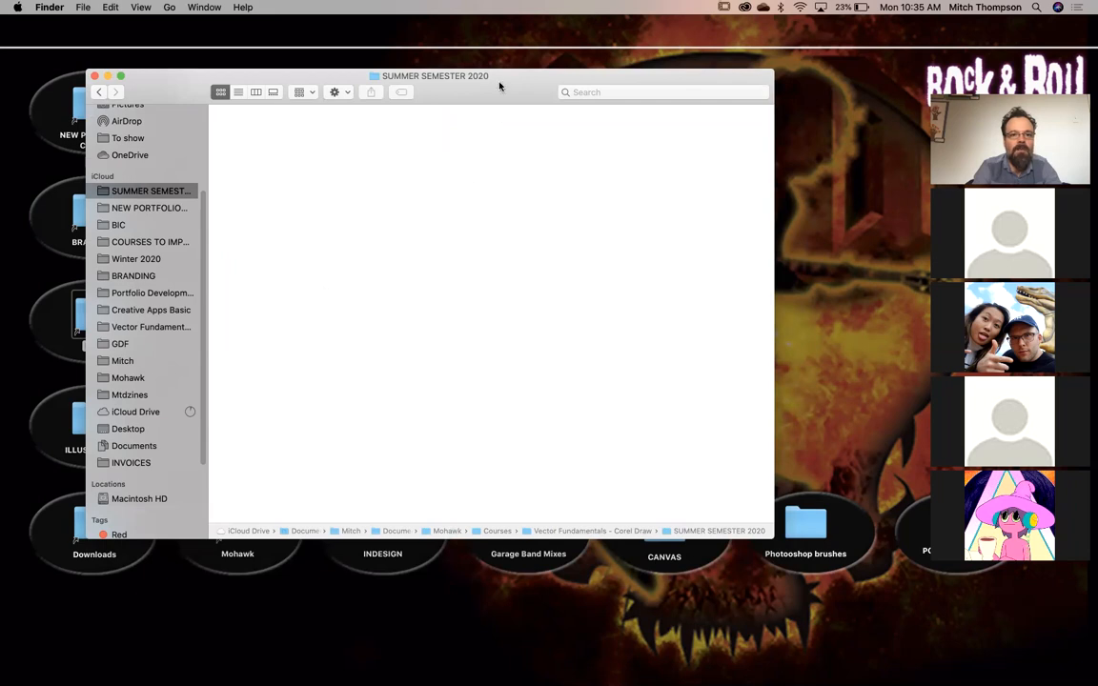
{"action": "left_click_drag", "start_coordinate": [500, 85], "coordinate": [497, 118]}
Create a folder named Assignments inside SUMMER SEMESTER 2020 and place it near the folder's upper-left corner
{"action": "right_click", "coordinate": [380, 188]}
{"action": "left_click", "coordinate": [402, 190]}
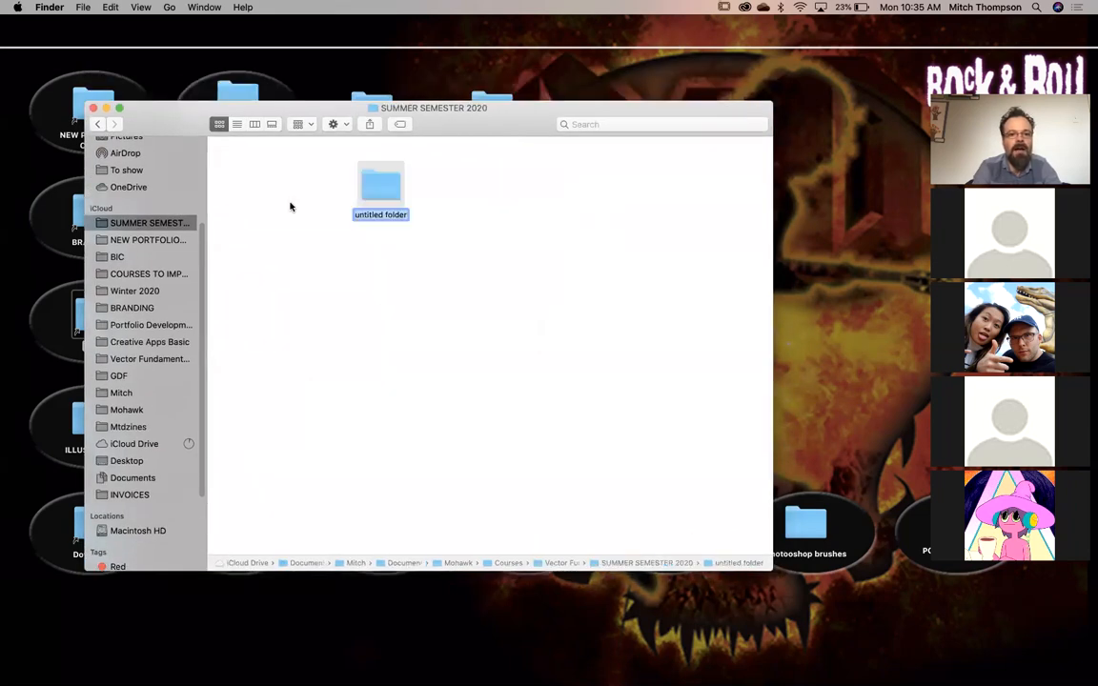
{"action": "left_click_drag", "start_coordinate": [382, 185], "coordinate": [280, 181]}
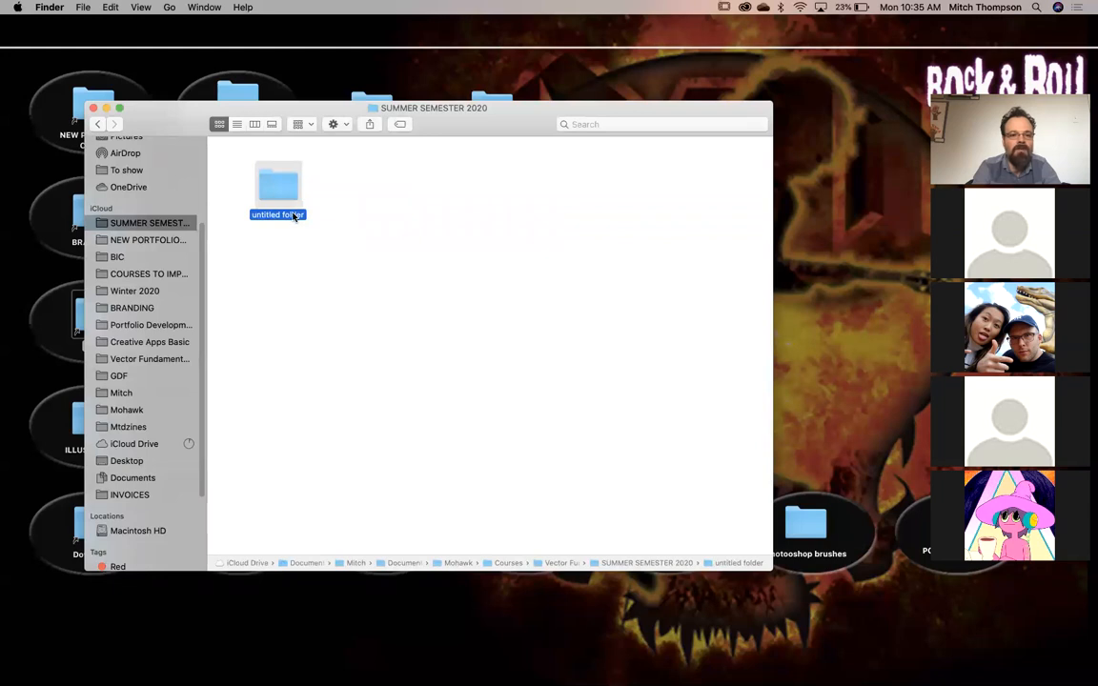
{"action": "left_click", "coordinate": [293, 216]}
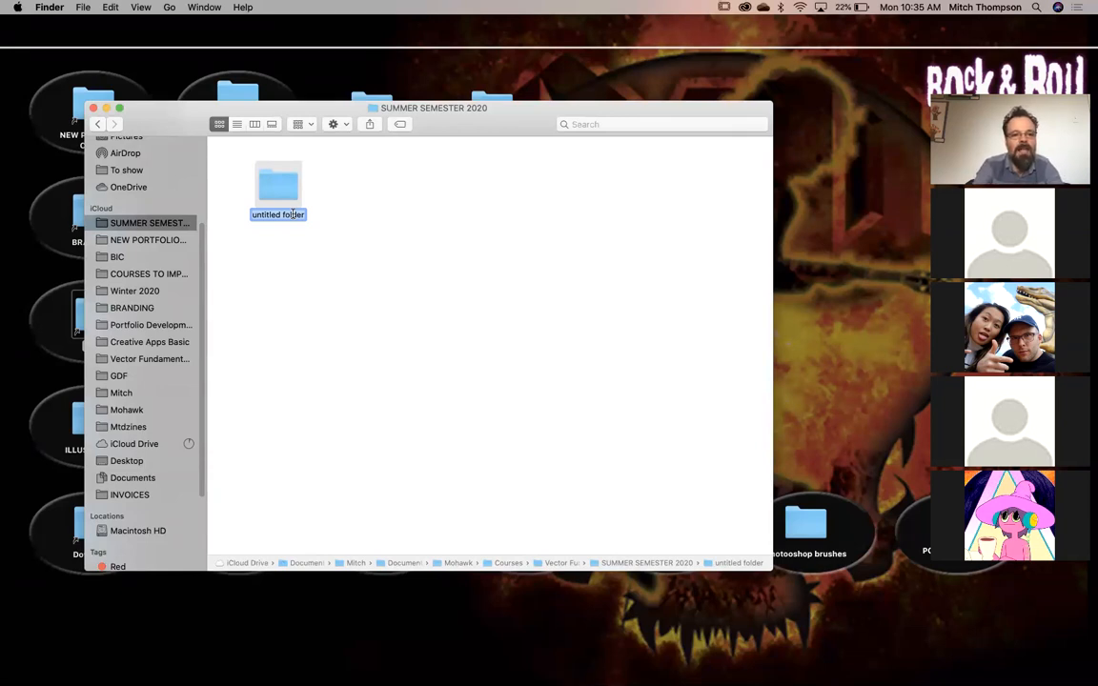
{"action": "type", "text": "A"}
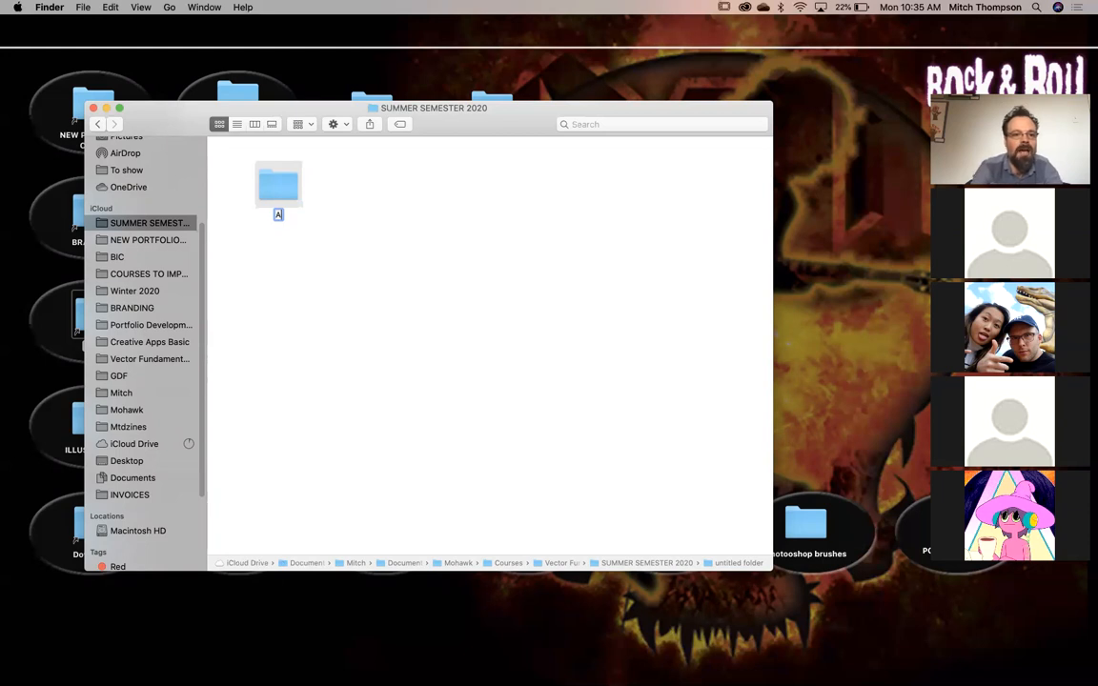
{"action": "type", "text": "ssign"}
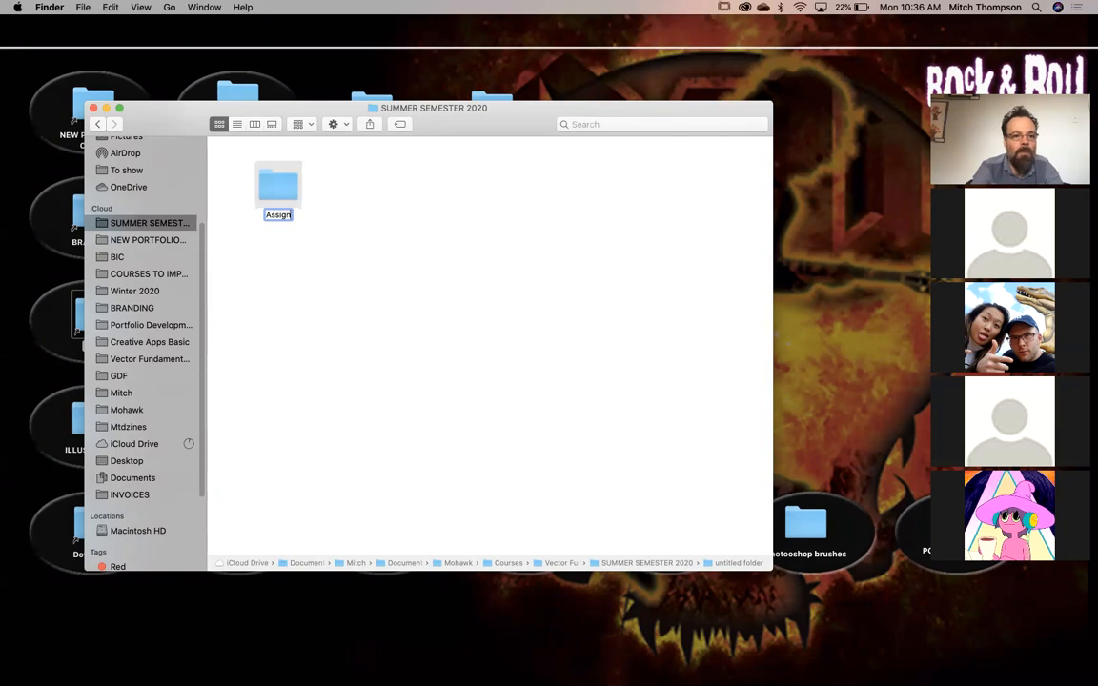
{"action": "type", "text": "ments"}
{"action": "key", "text": "Return"}
{"action": "left_click", "coordinate": [377, 180]}
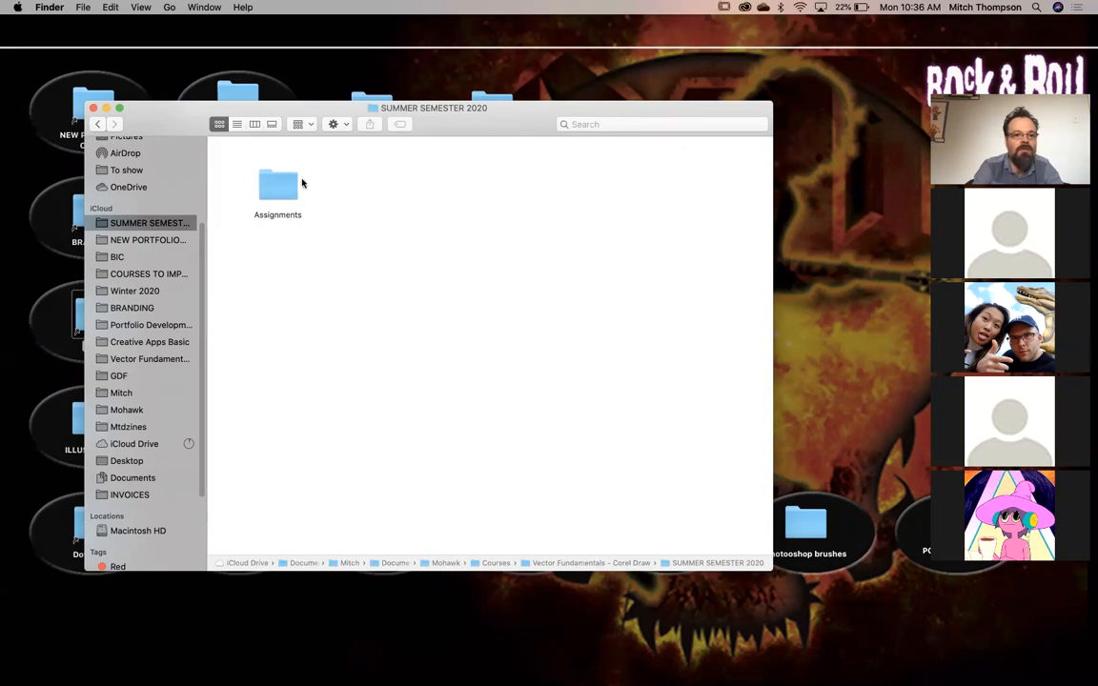
{"action": "left_click_drag", "start_coordinate": [286, 193], "coordinate": [261, 179]}
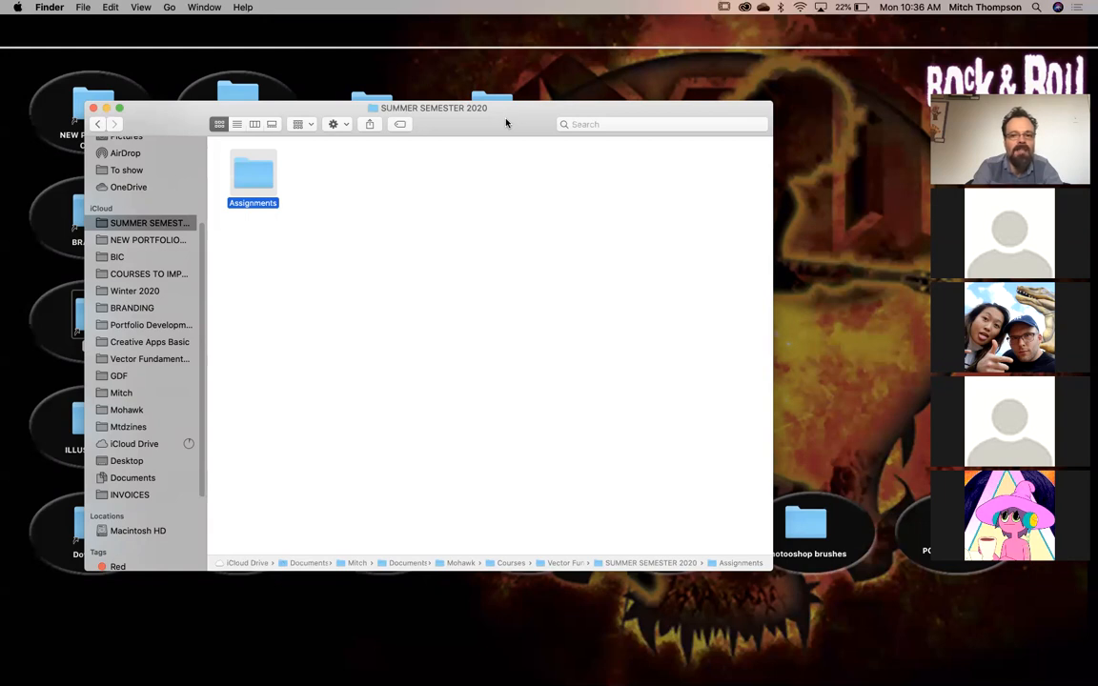
{"action": "left_click", "coordinate": [467, 182]}
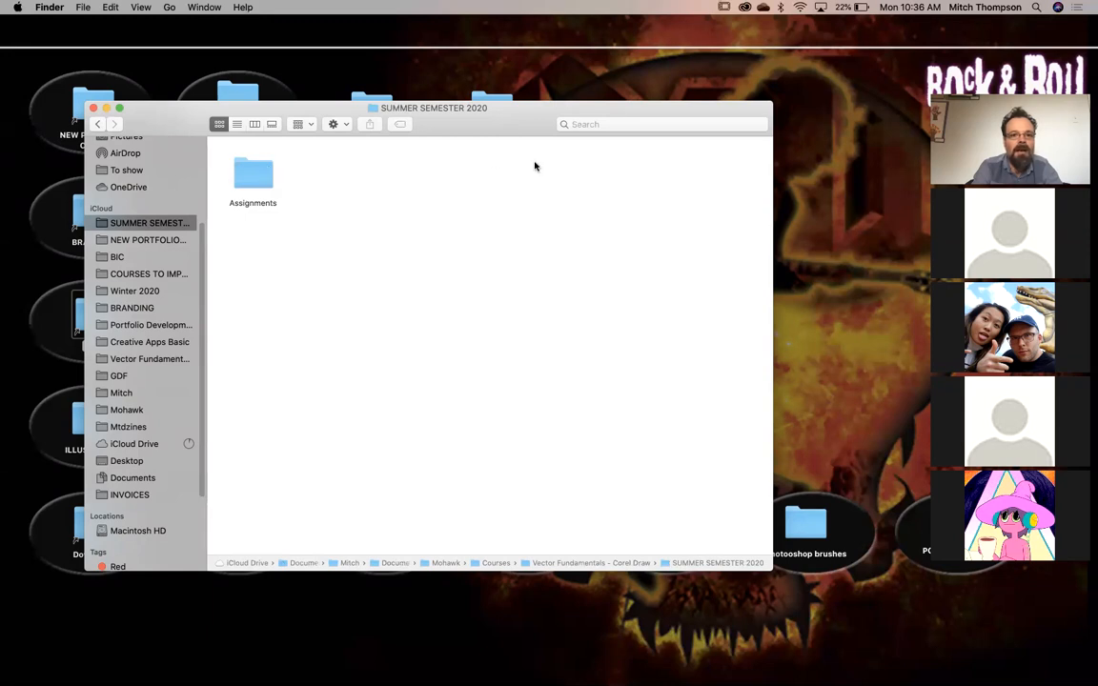
Open the Assignments folder and move the downloaded Demo 1(1).jpg into it from the recent downloads
{"action": "left_click_drag", "start_coordinate": [522, 120], "coordinate": [520, 105]}
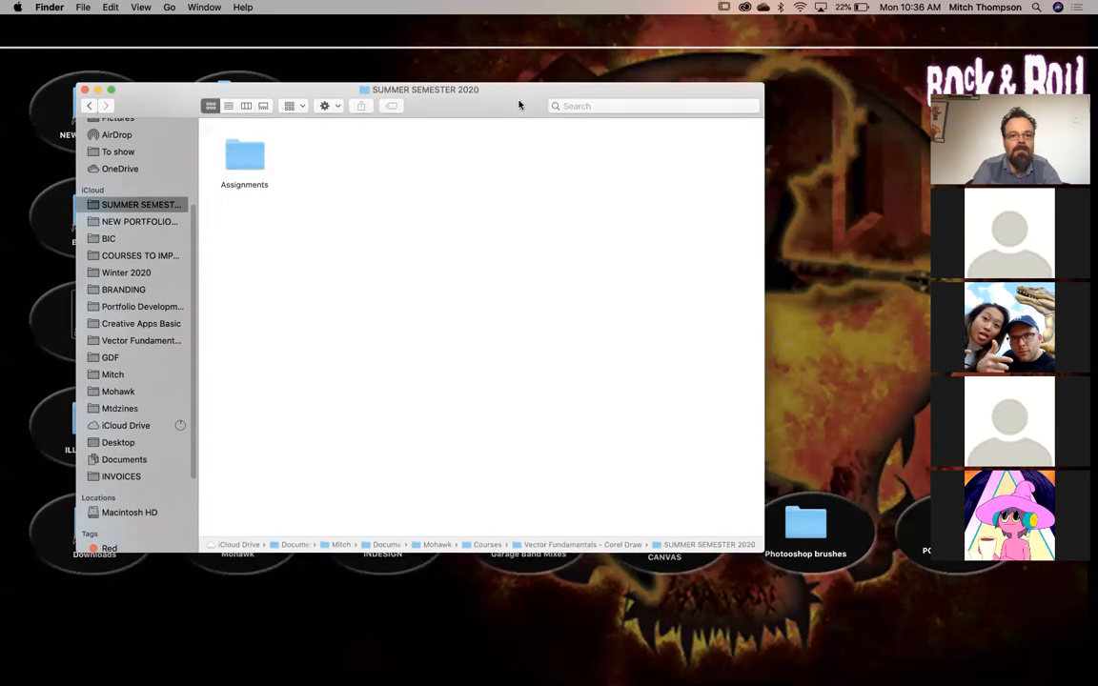
{"action": "mouse_move", "coordinate": [516, 106]}
{"action": "left_mouse_down"}
{"action": "mouse_move", "coordinate": [507, 85]}
{"action": "mouse_move", "coordinate": [500, 100]}
{"action": "left_mouse_up"}
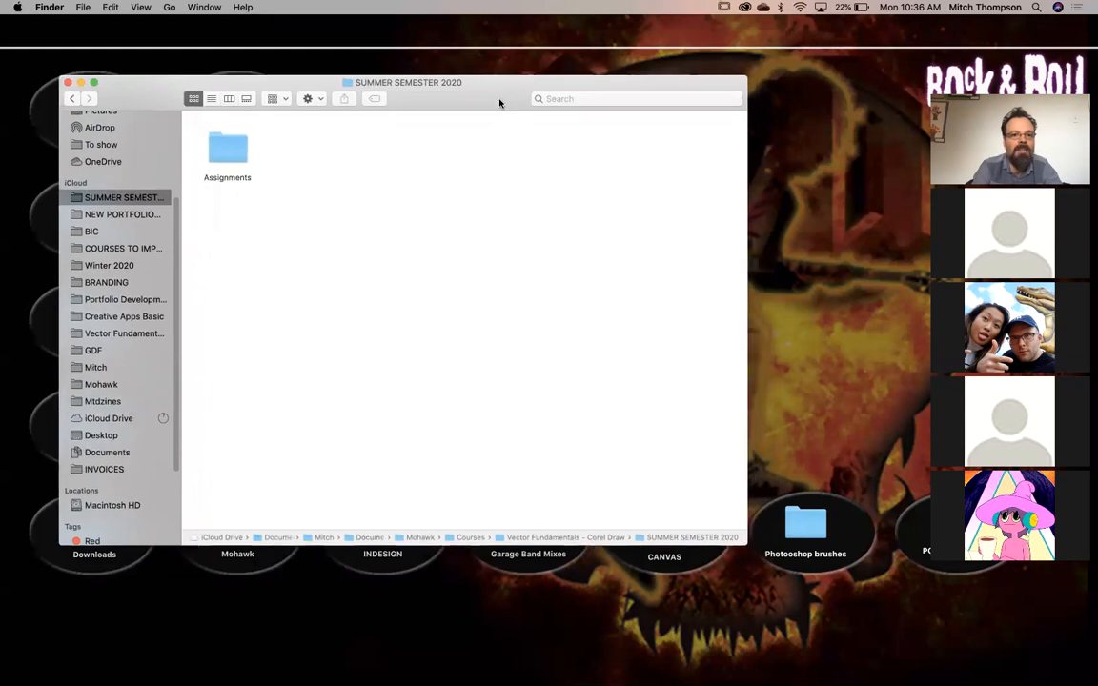
{"action": "double_click", "coordinate": [225, 160]}
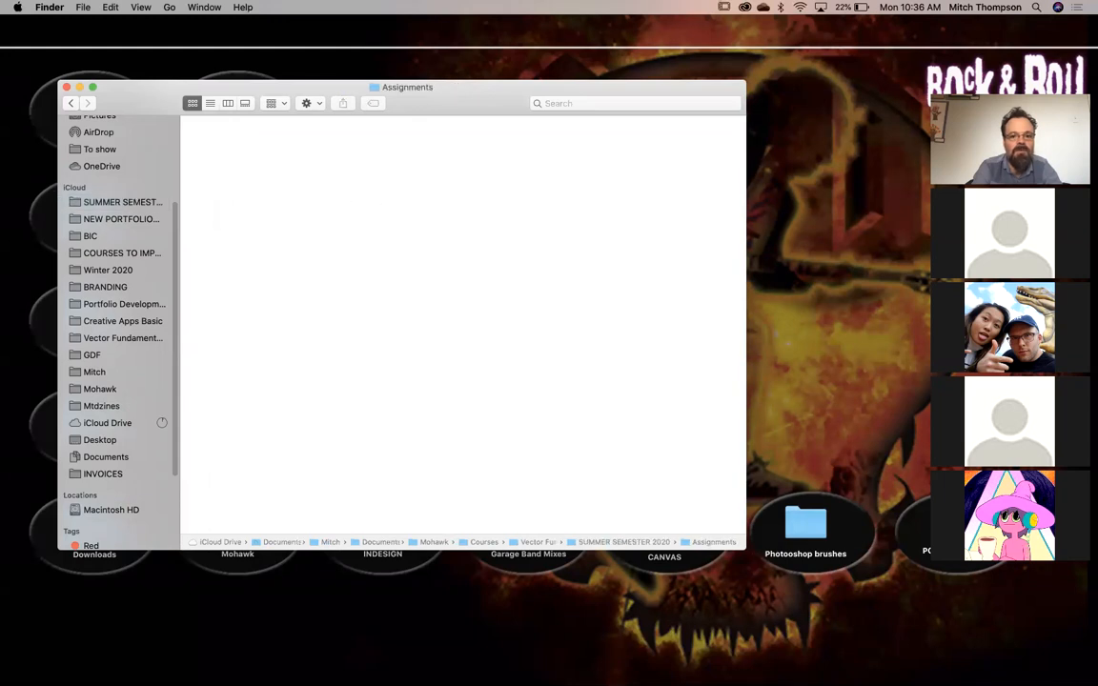
{"action": "mouse_move", "coordinate": [867, 660]}
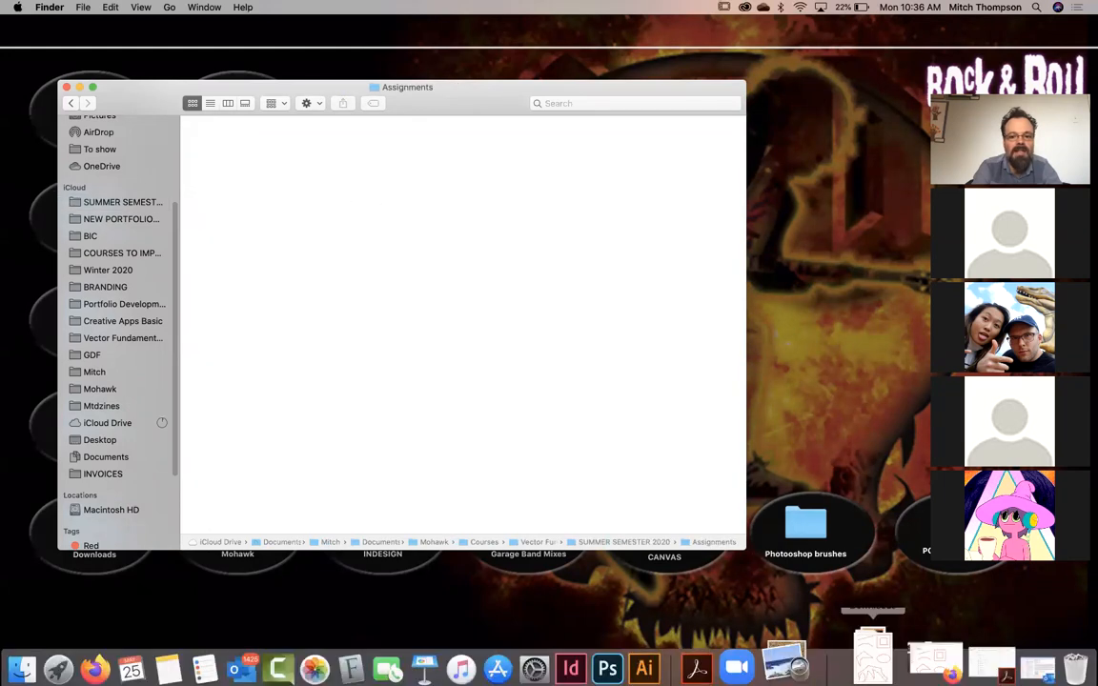
{"action": "left_click", "coordinate": [869, 661]}
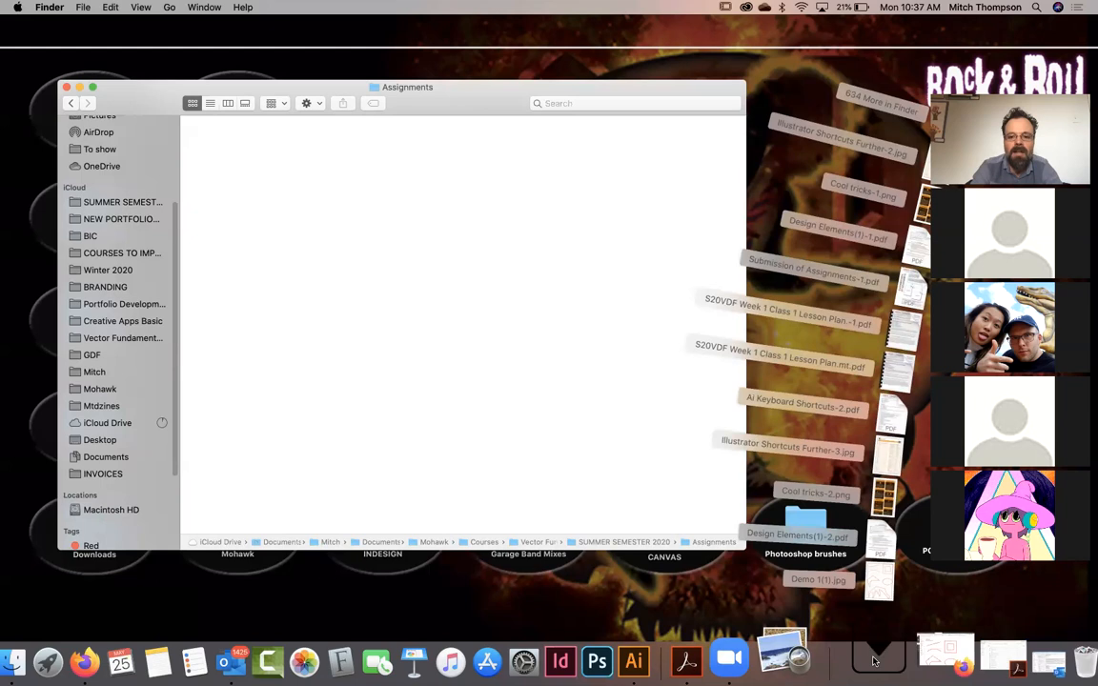
{"action": "left_click_drag", "start_coordinate": [896, 585], "coordinate": [288, 252]}
{"action": "left_click", "coordinate": [398, 363]}
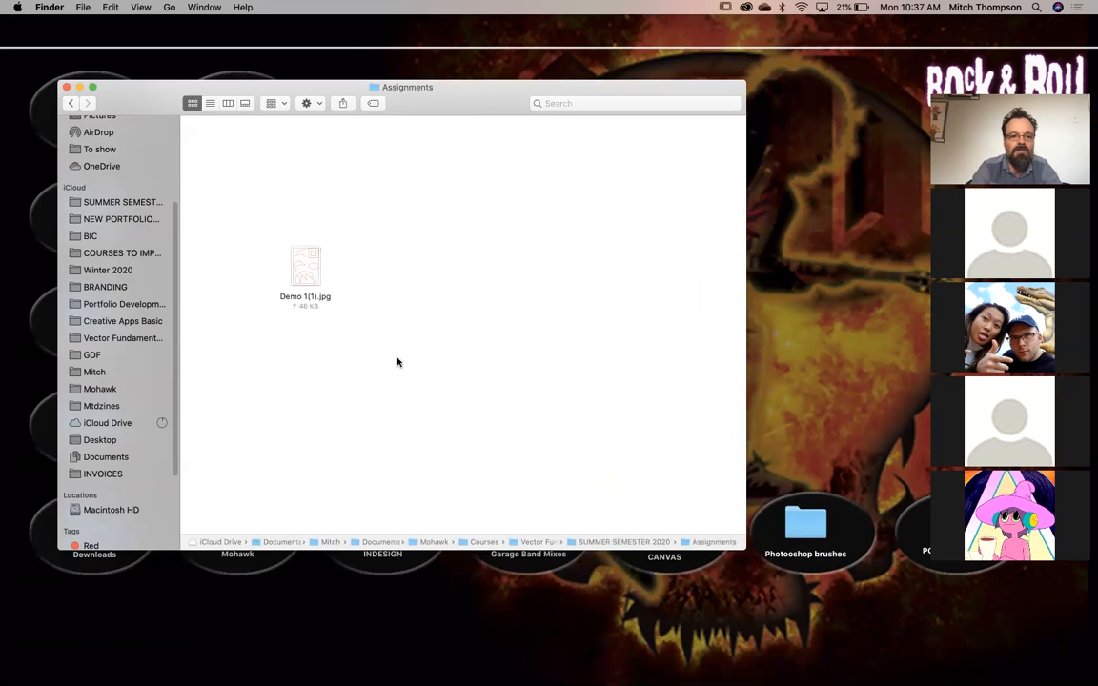
Create a folder named INCLASS EX1 inside the Assignments folder
{"action": "right_click", "coordinate": [407, 216]}
{"action": "left_click", "coordinate": [408, 222]}
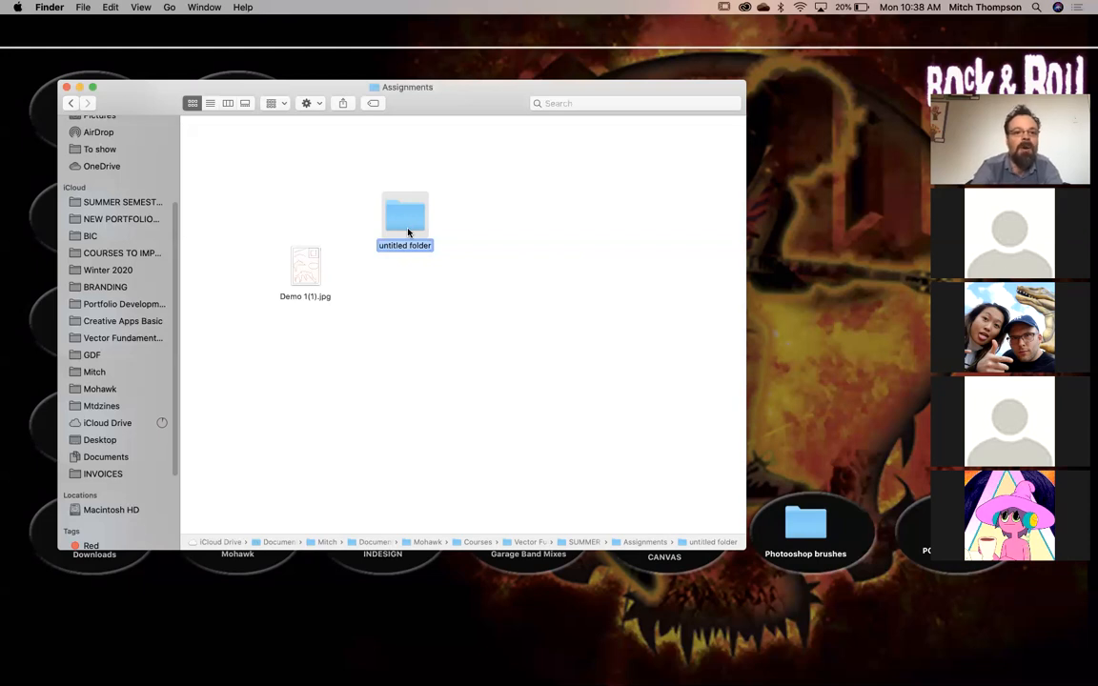
{"action": "type", "text": "INCLASS EX1"}
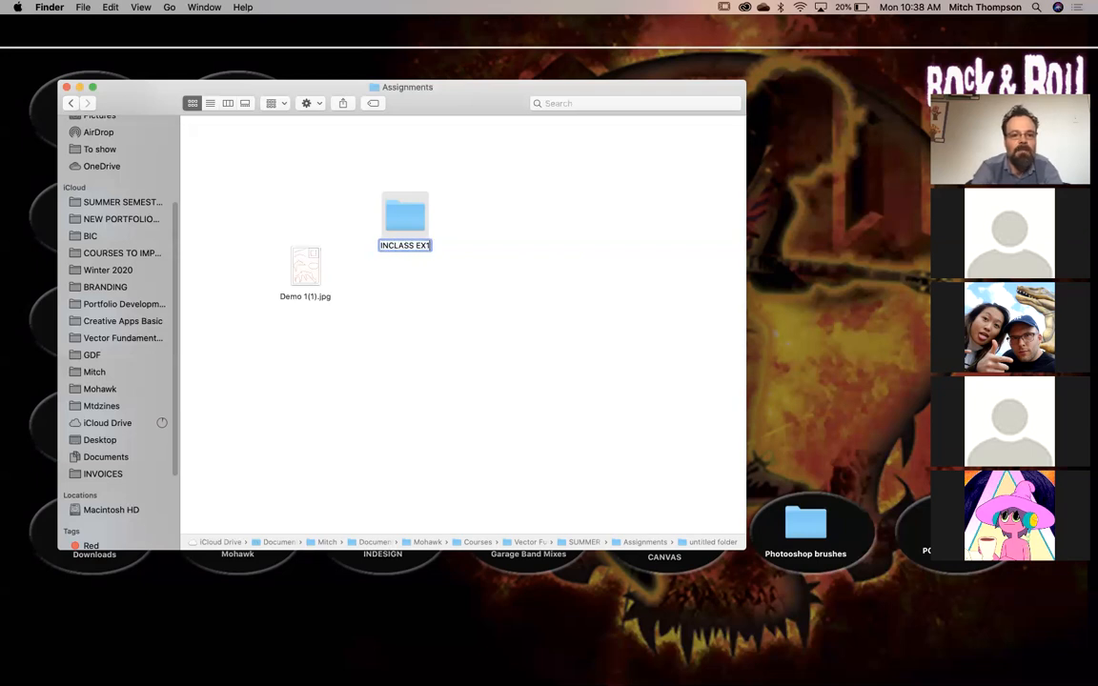
{"action": "key", "text": "Return"}
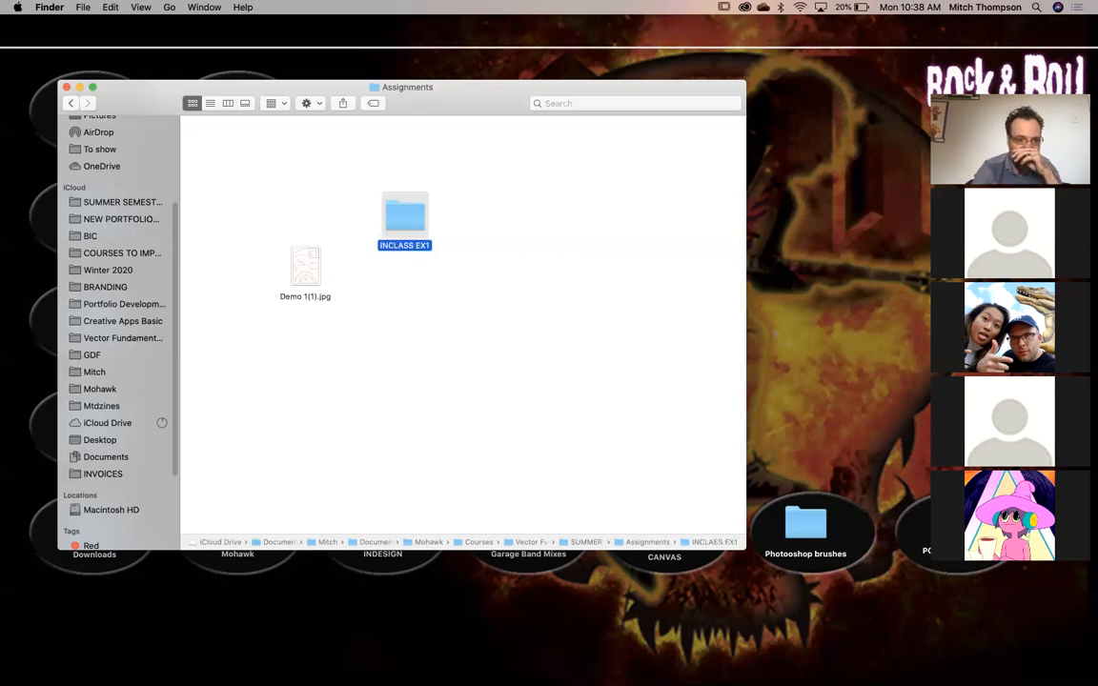
Move Demo 1(1).jpg into the INCLASS EX1 folder and open that folder
{"action": "left_click", "coordinate": [314, 189]}
{"action": "left_click_drag", "start_coordinate": [314, 254], "coordinate": [422, 233]}
{"action": "double_click", "coordinate": [419, 227]}
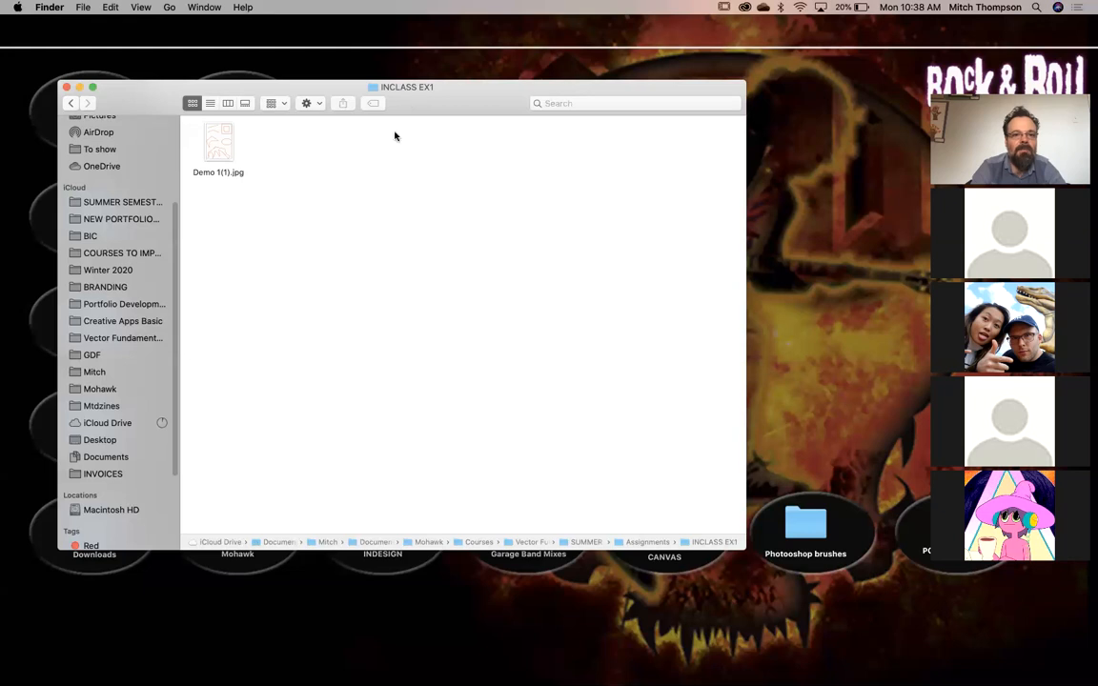
Create a folder named Original Supporting Files inside INCLASS EX1
{"action": "right_click", "coordinate": [378, 188]}
{"action": "left_click", "coordinate": [381, 191]}
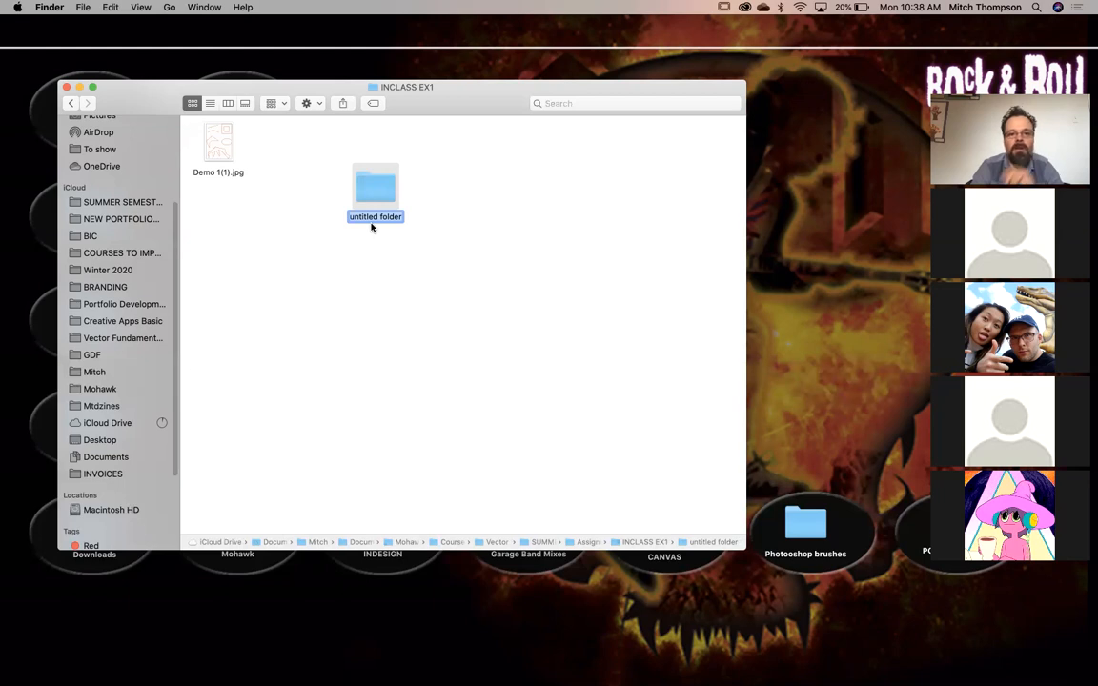
{"action": "type", "text": "Orig"}
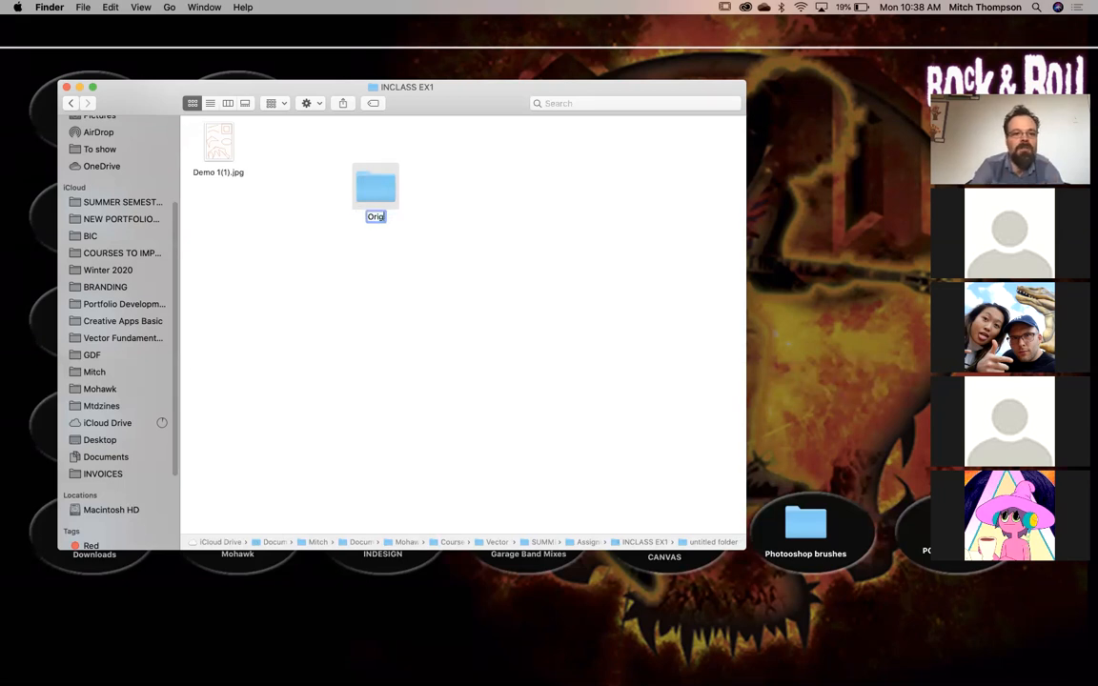
{"action": "type", "text": "inals"}
{"action": "key", "text": "BackSpace"}
{"action": "type", "text": "Supporting D"}
{"action": "key", "text": "BackSpace"}
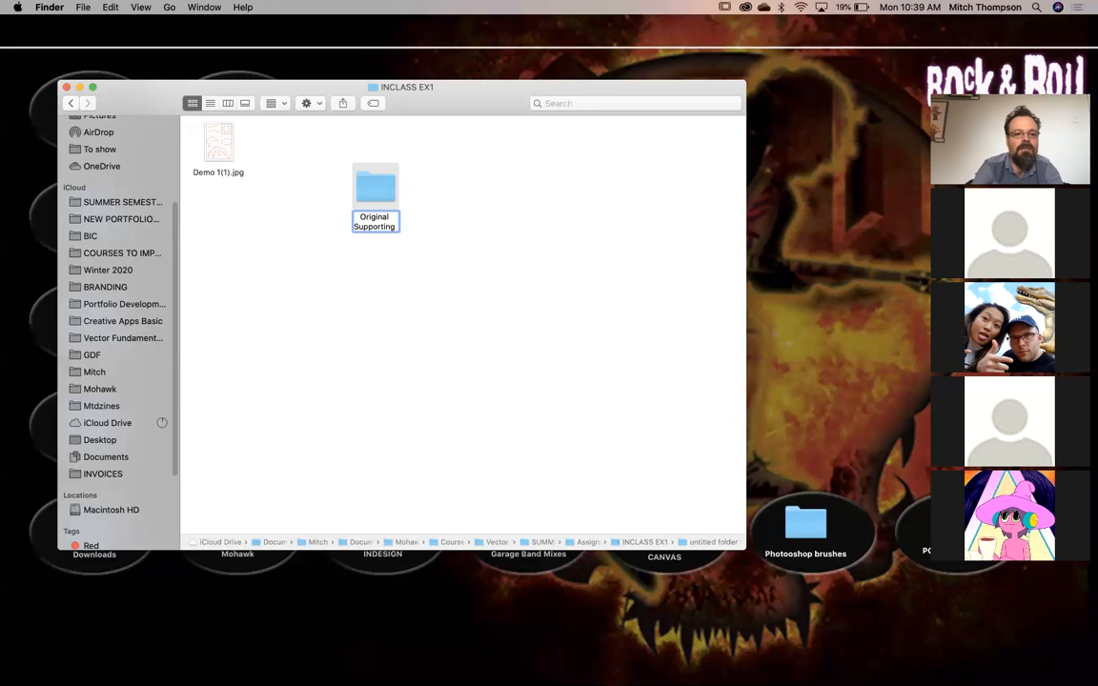
{"action": "type", "text": "Files"}
{"action": "key", "text": "Return"}
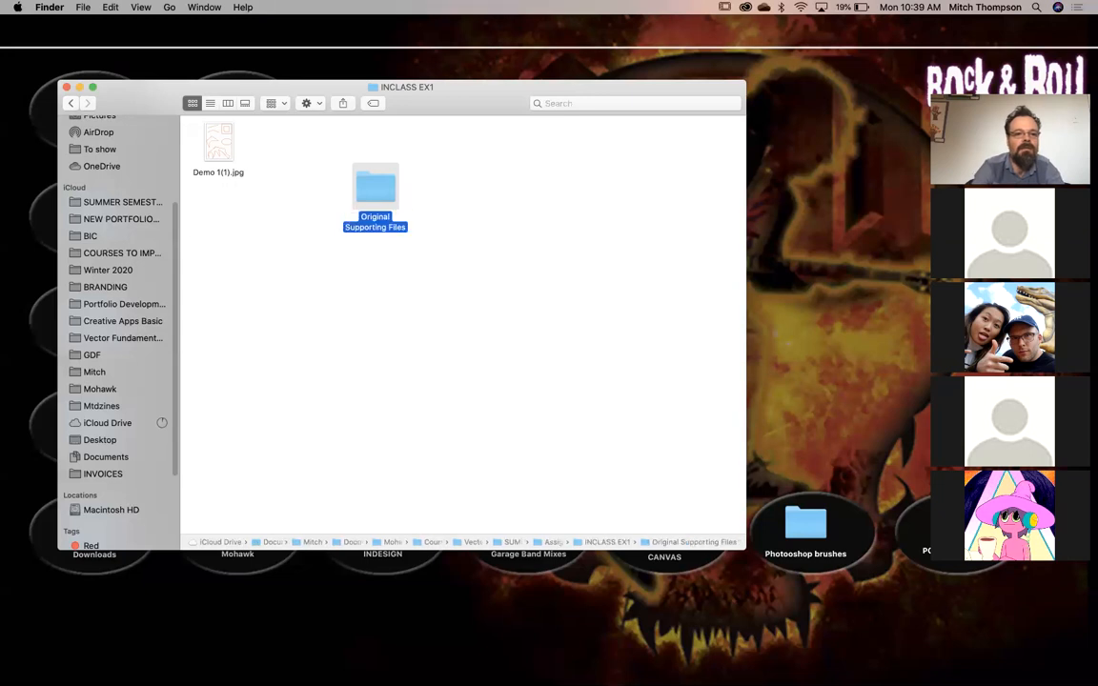
Create a folder named FINAL inside INCLASS EX1 and align it below the Original Supporting Files folder
{"action": "left_click", "coordinate": [369, 273]}
{"action": "right_click", "coordinate": [369, 272]}
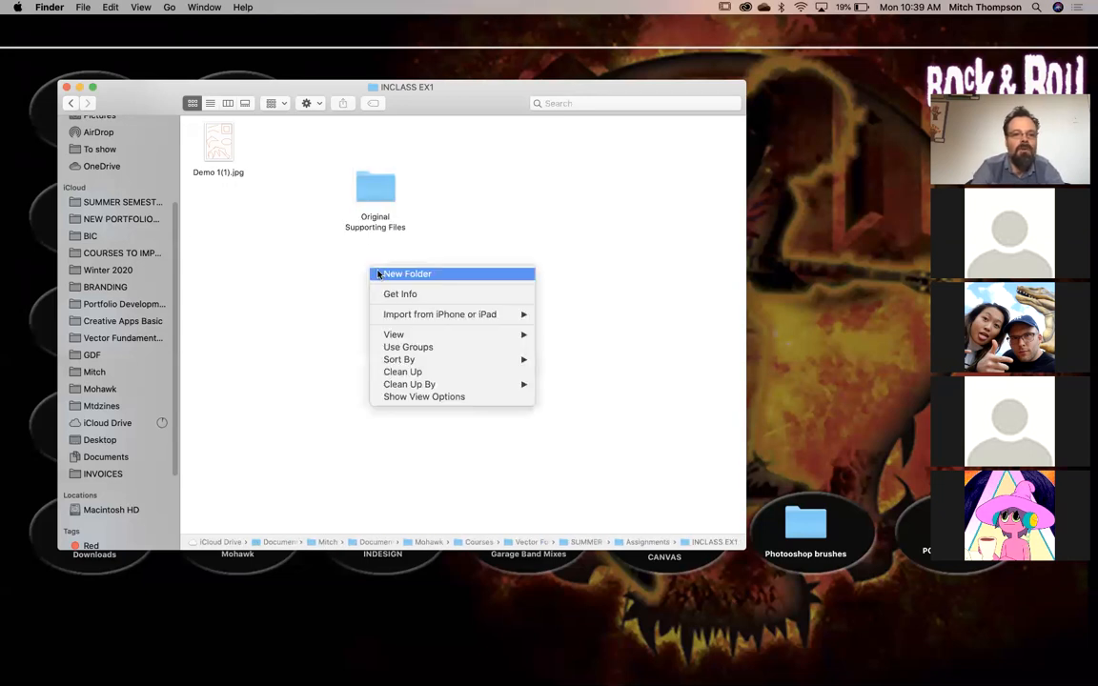
{"action": "left_click", "coordinate": [375, 273]}
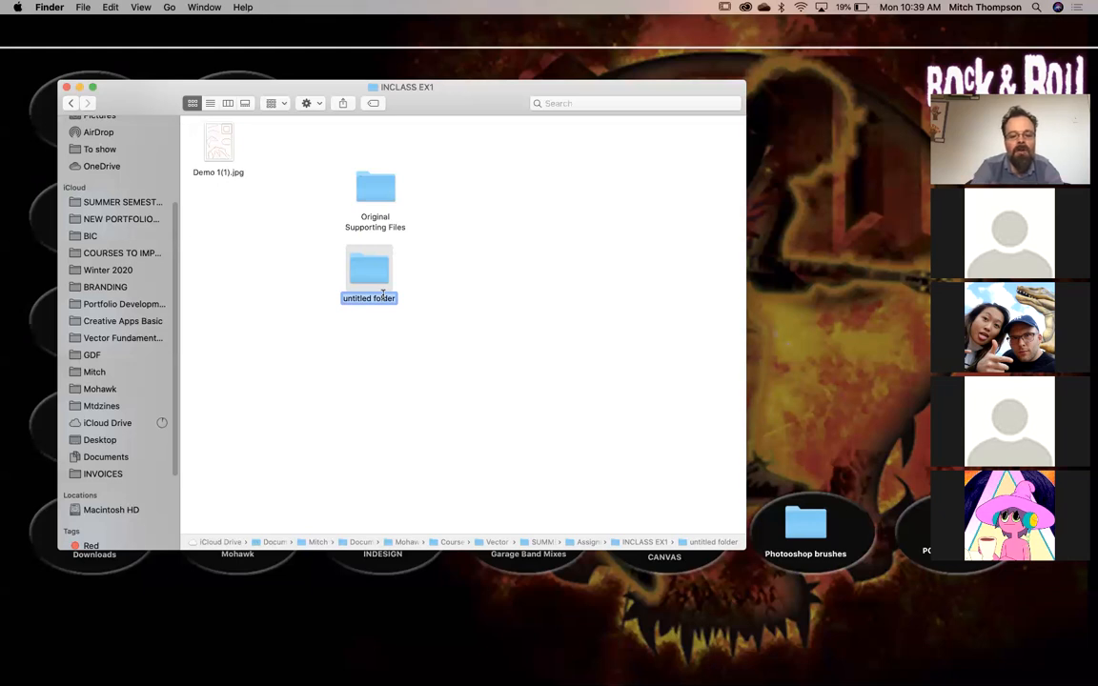
{"action": "type", "text": "FINAL"}
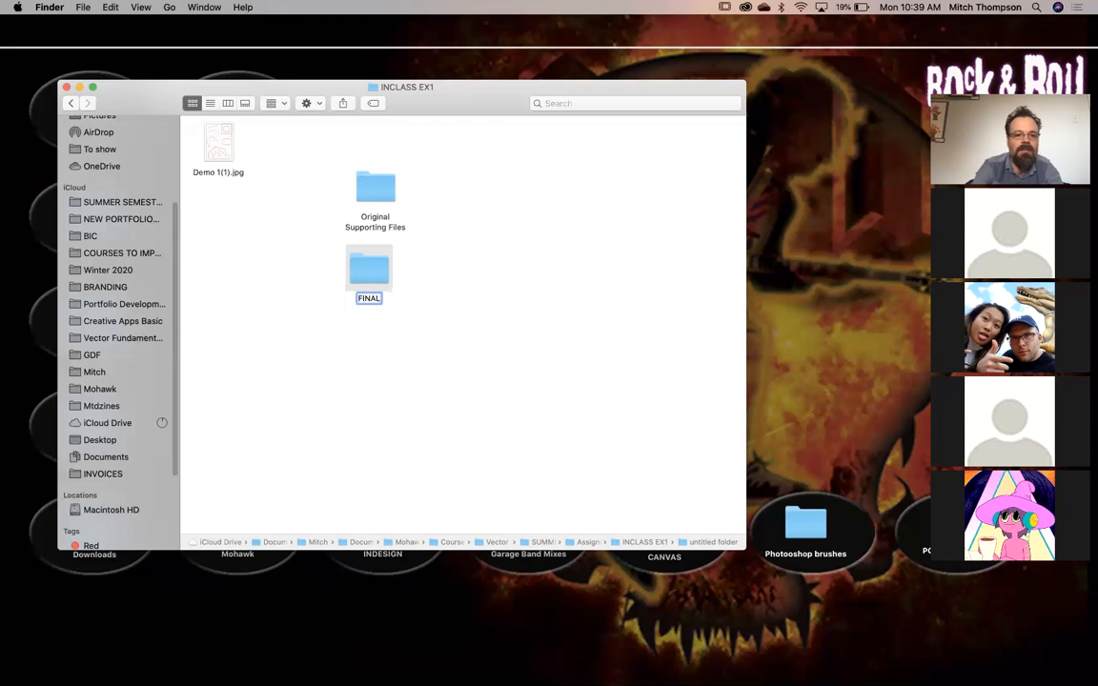
{"action": "key", "text": "Return"}
{"action": "left_click", "coordinate": [422, 323]}
{"action": "left_click", "coordinate": [363, 277]}
{"action": "left_click_drag", "start_coordinate": [363, 277], "coordinate": [376, 279]}
{"action": "left_click", "coordinate": [387, 316]}
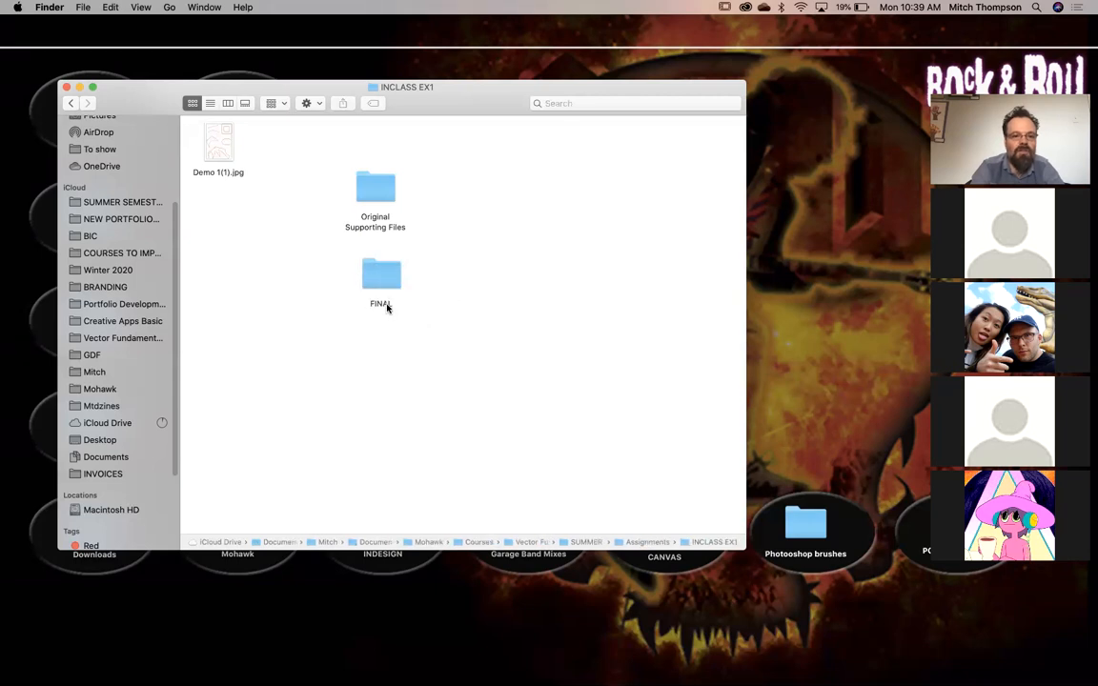
Move Demo 1(1).jpg into the Original Supporting Files folder
{"action": "left_click", "coordinate": [387, 306]}
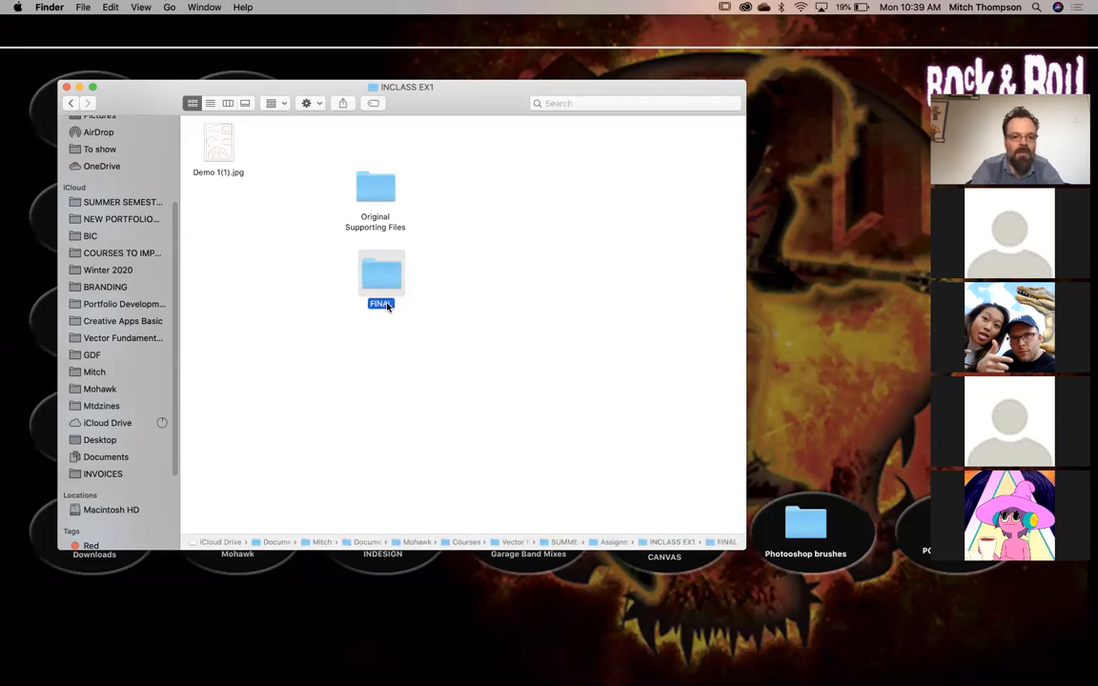
{"action": "left_click", "coordinate": [419, 281]}
{"action": "left_click_drag", "start_coordinate": [230, 151], "coordinate": [381, 196]}
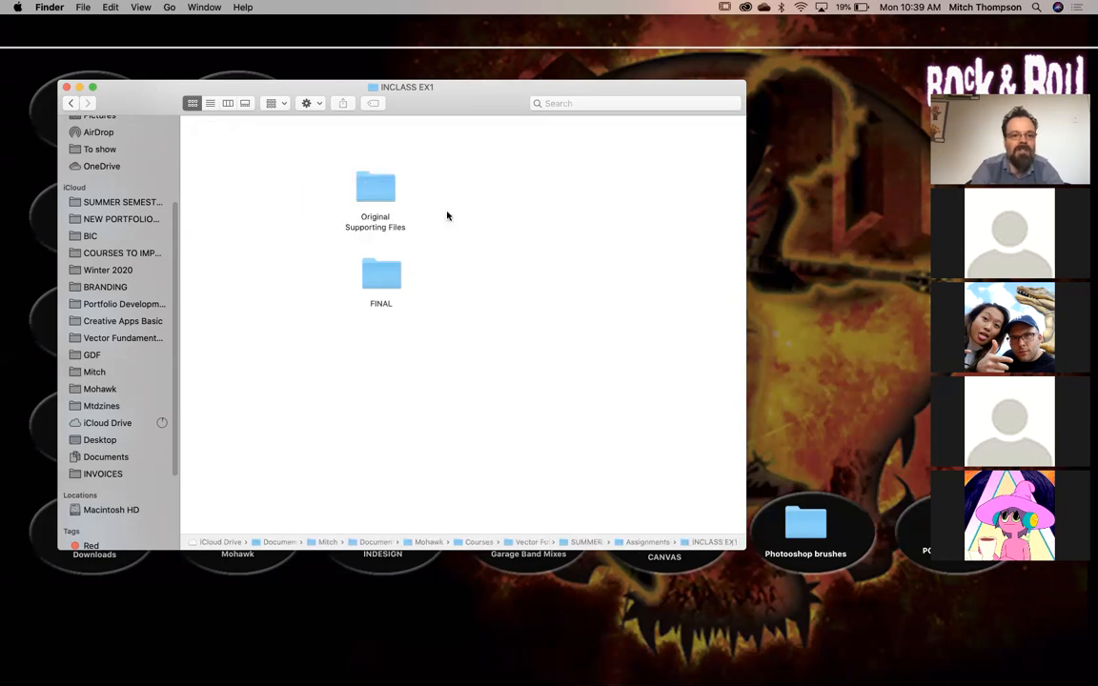
Show the INCLASS EX1 folder contents as a list and expand the Original Supporting Files folder
{"action": "left_click", "coordinate": [209, 103]}
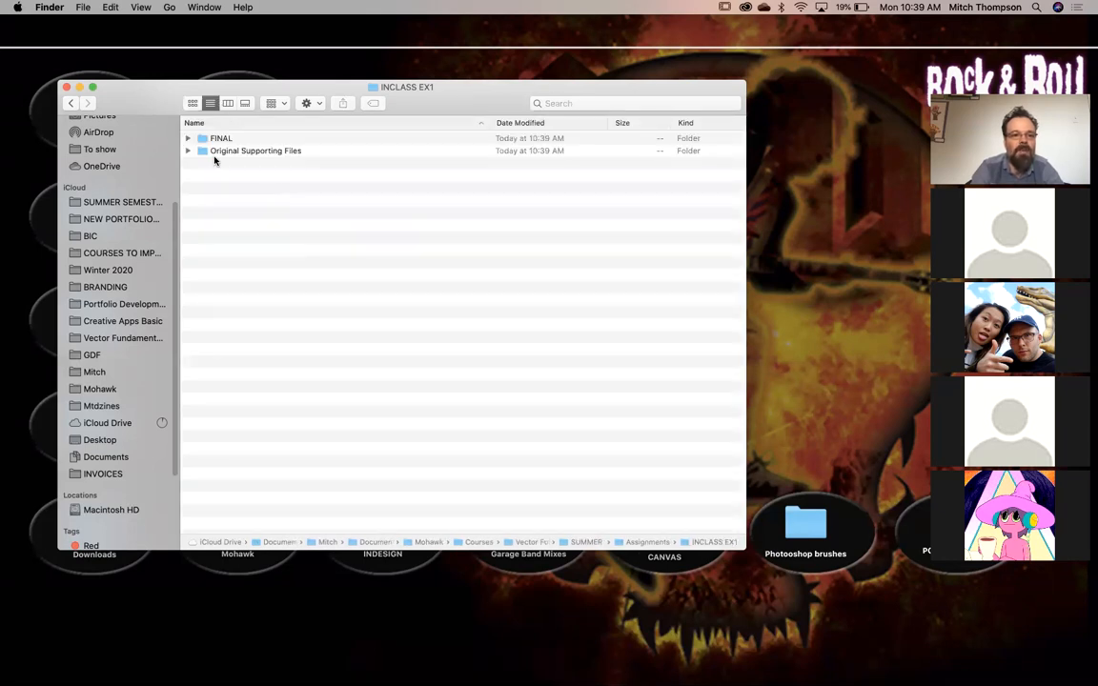
{"action": "left_click", "coordinate": [184, 152]}
{"action": "left_click", "coordinate": [189, 151]}
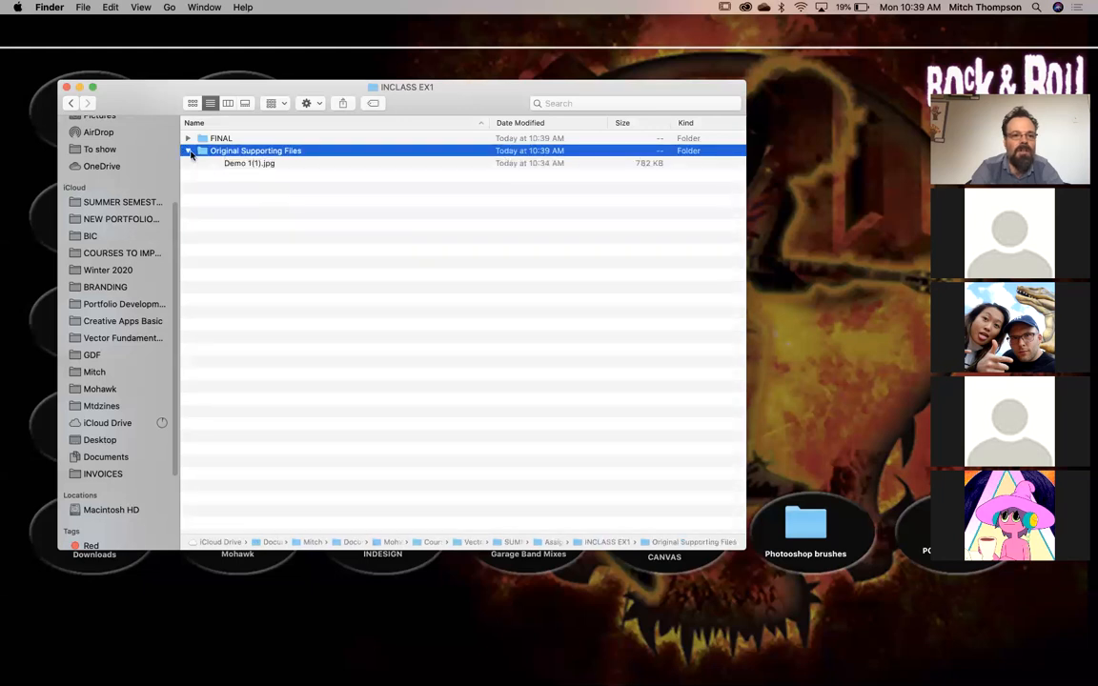
Review how INCLASS EX1 is organized, checking the FINAL folder and Demo 1(1).jpg inside Original Supporting Files
{"action": "left_click", "coordinate": [269, 165]}
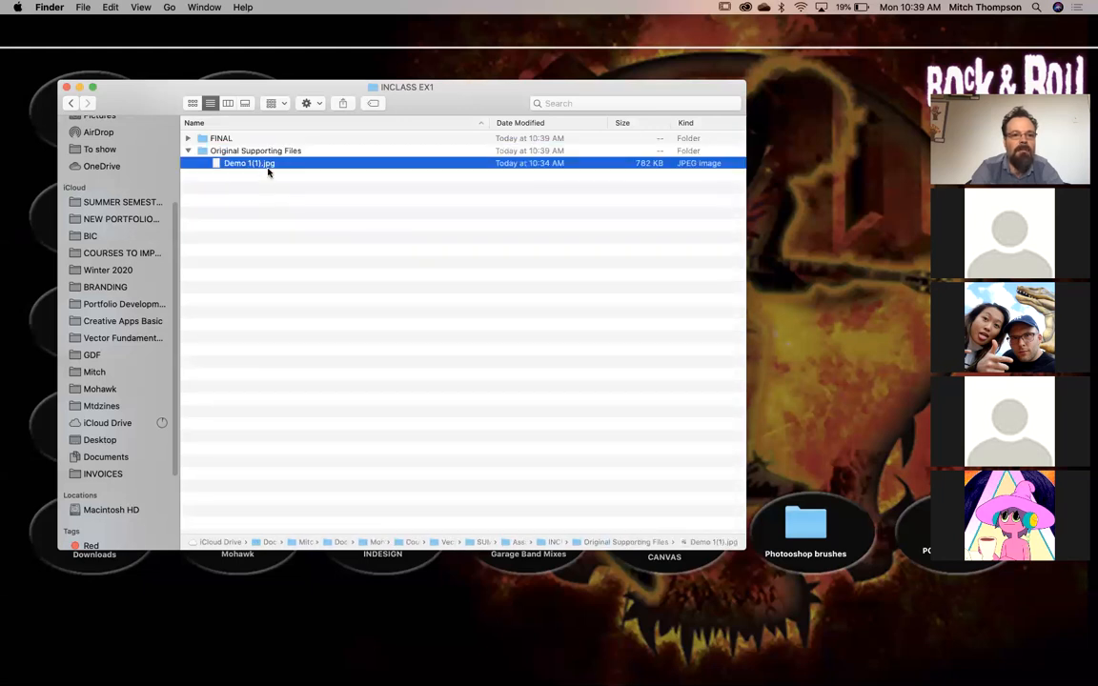
{"action": "left_click", "coordinate": [263, 150]}
{"action": "left_click", "coordinate": [260, 163]}
{"action": "left_click", "coordinate": [238, 150]}
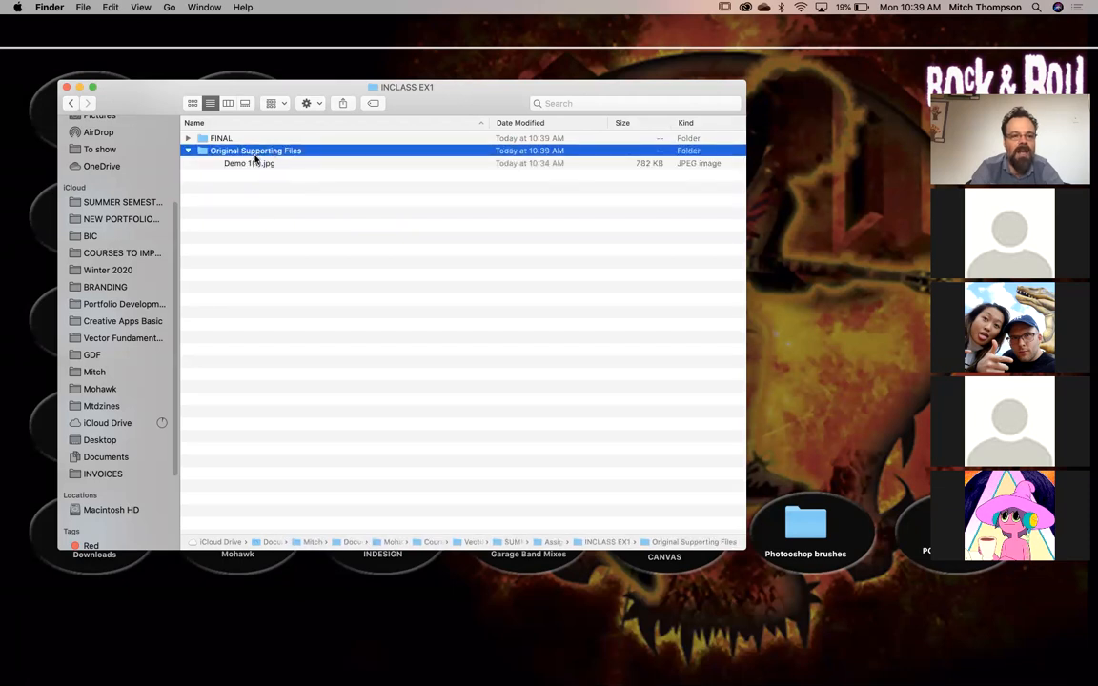
{"action": "left_click", "coordinate": [255, 163]}
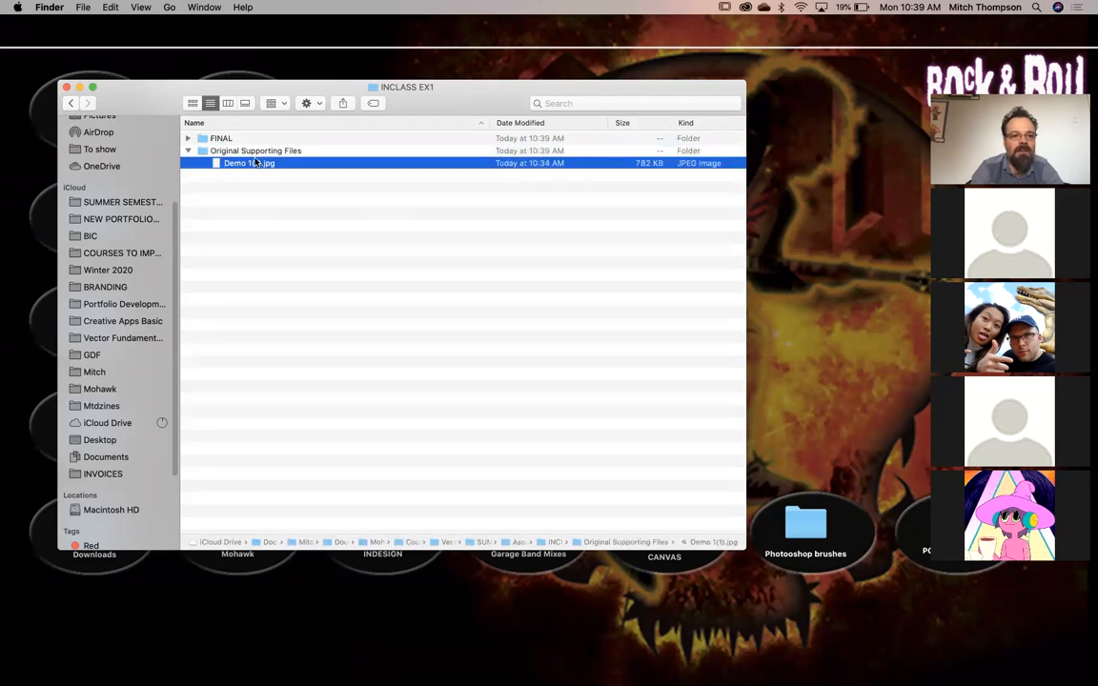
{"action": "left_click", "coordinate": [200, 139]}
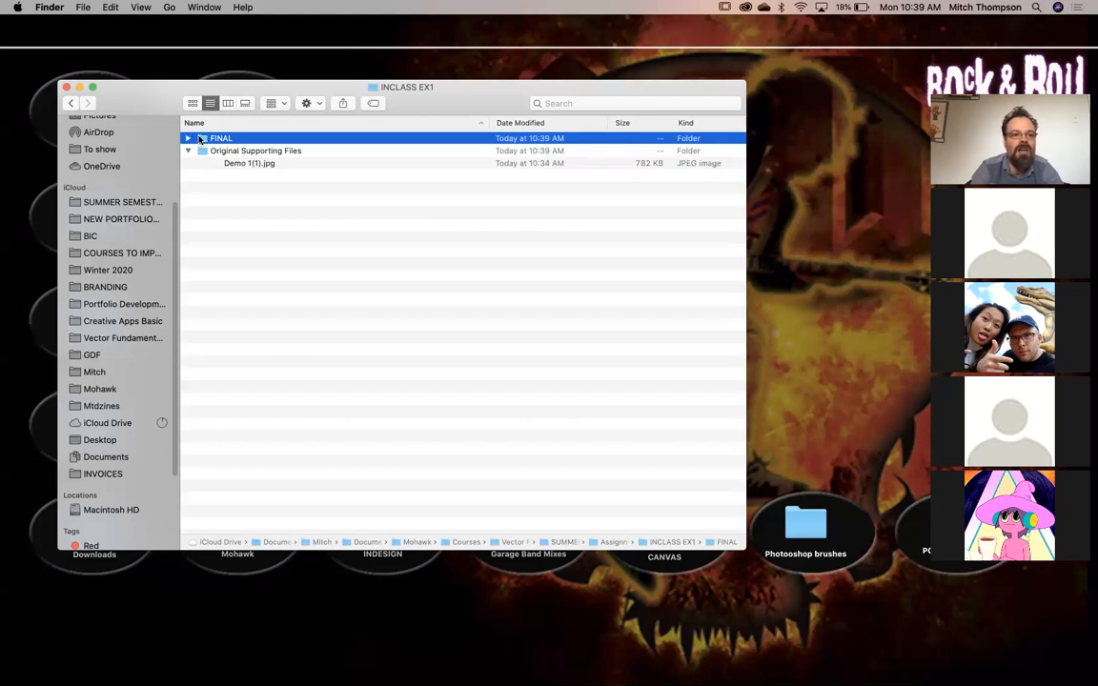
{"action": "left_click", "coordinate": [215, 188]}
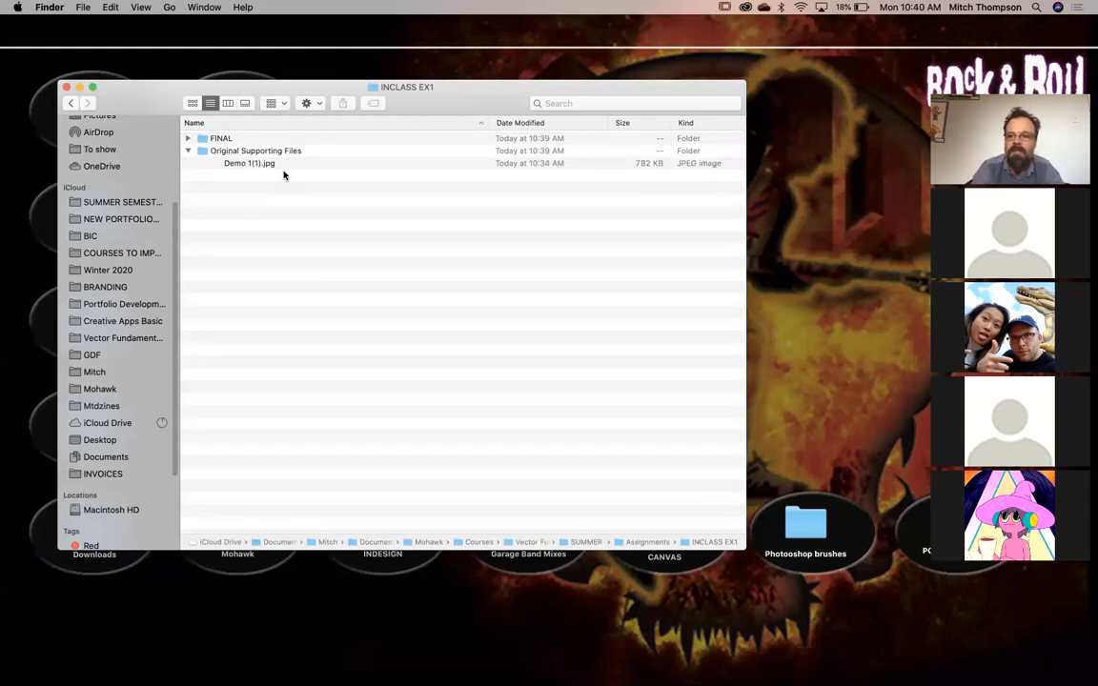
{"action": "left_click", "coordinate": [220, 139]}
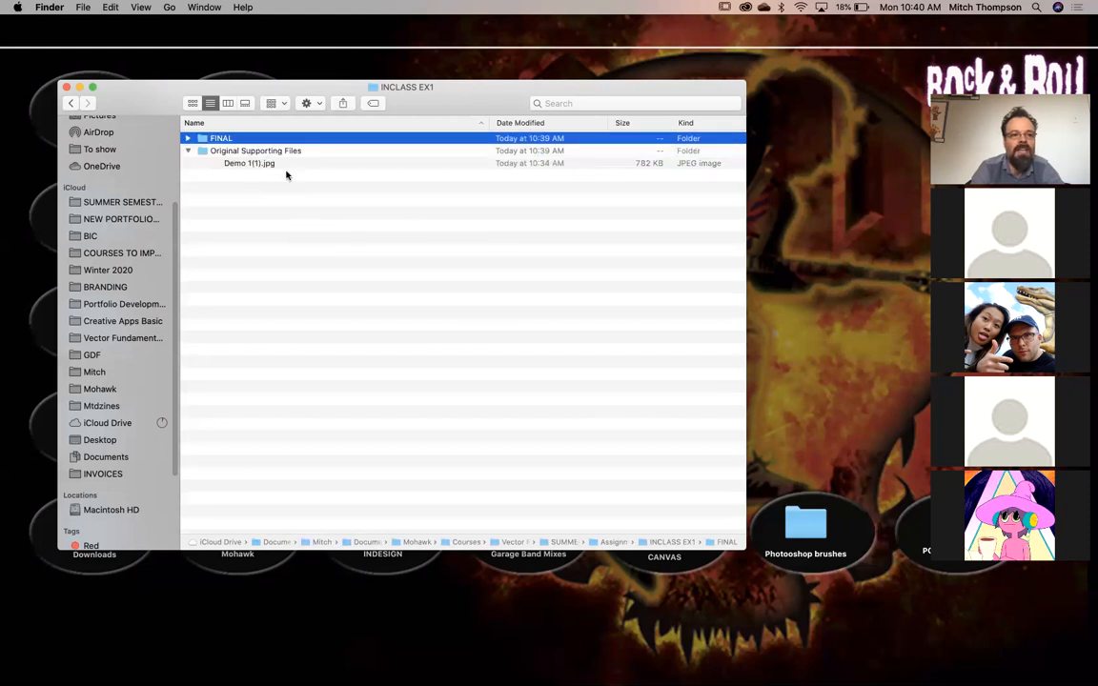
{"action": "left_click", "coordinate": [254, 162]}
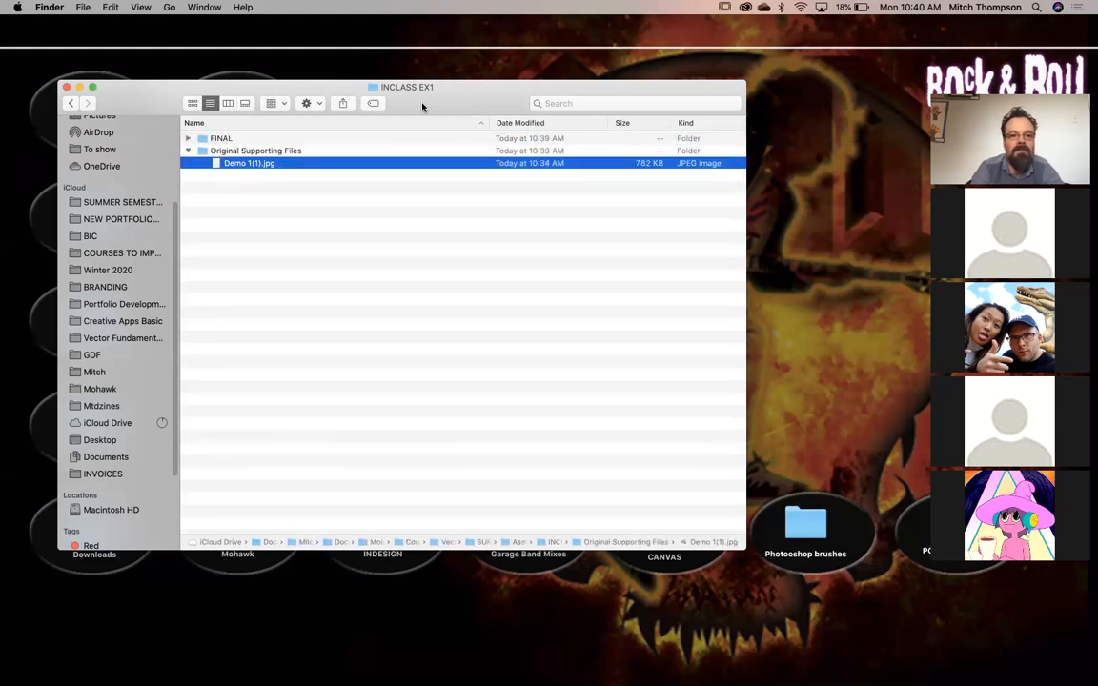
{"action": "left_click_drag", "start_coordinate": [423, 107], "coordinate": [422, 119]}
{"action": "left_click", "coordinate": [356, 197]}
{"action": "left_click", "coordinate": [239, 174]}
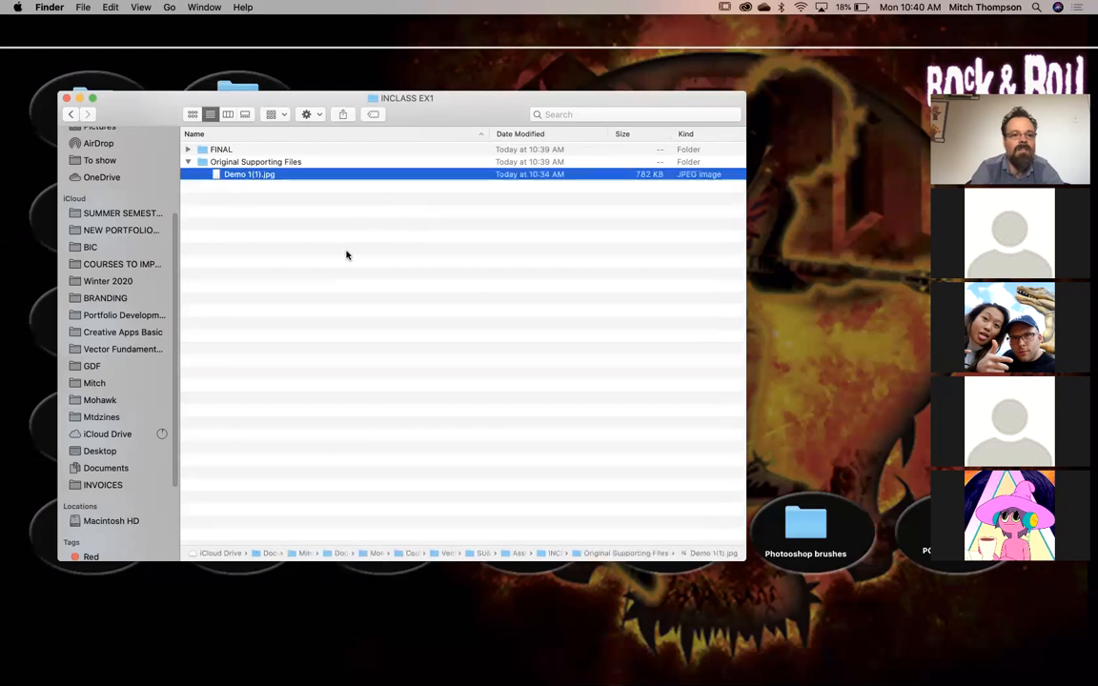
Switch to Illustrator, start a new document and select its default name in the preset details for editing
{"action": "mouse_move", "coordinate": [509, 667]}
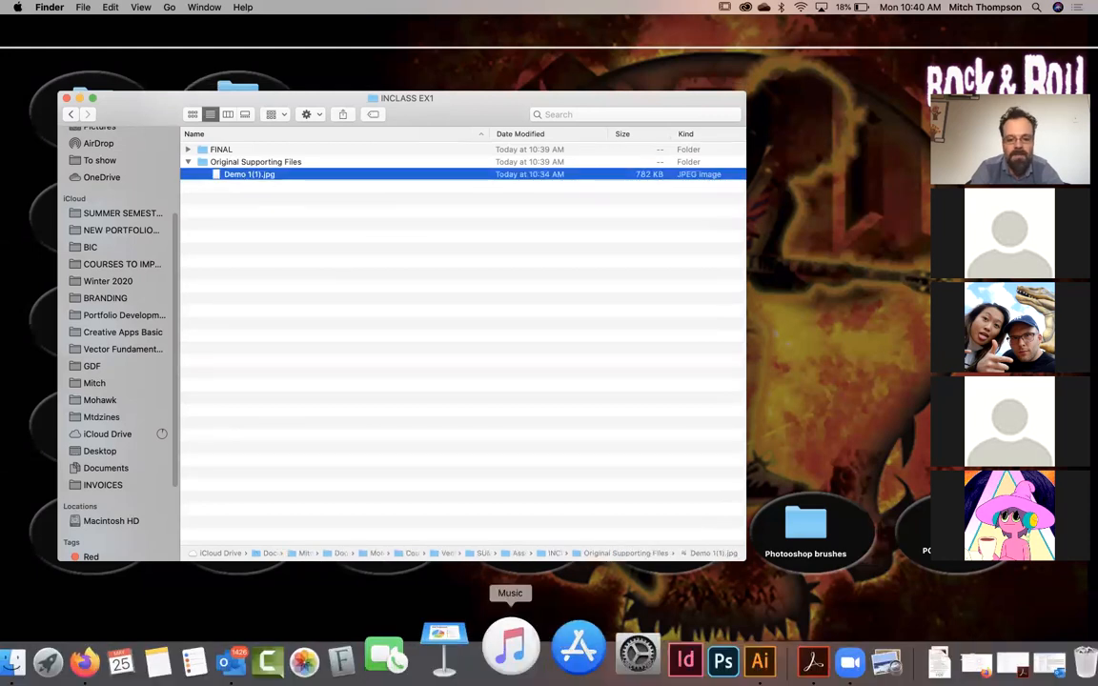
{"action": "left_click", "coordinate": [696, 654]}
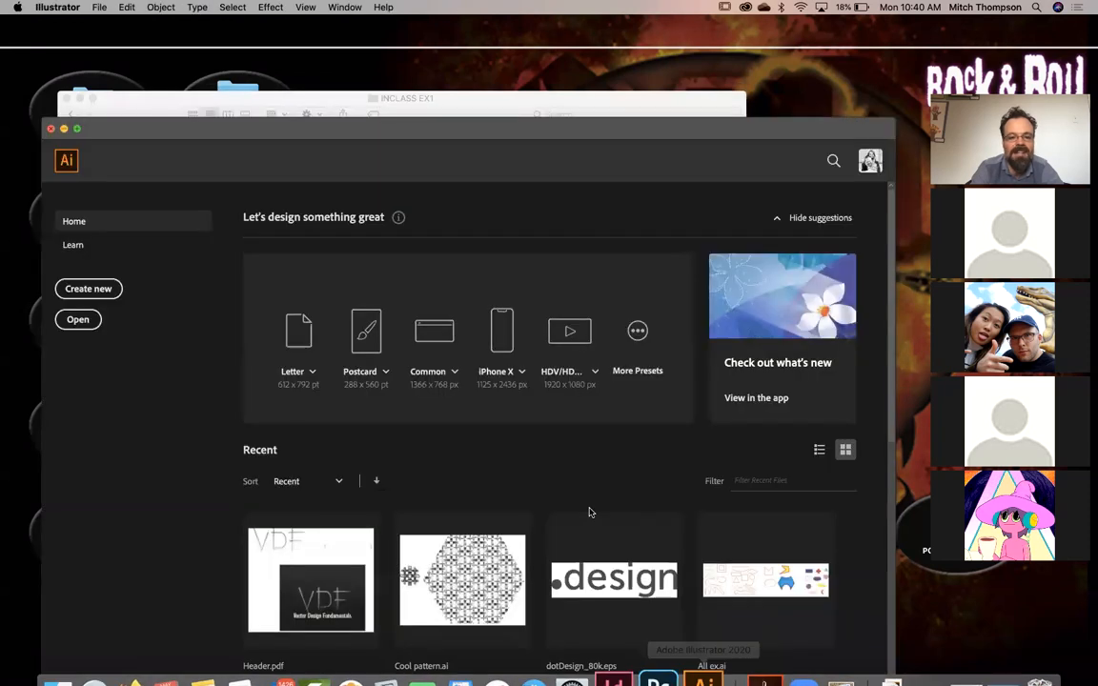
{"action": "left_click", "coordinate": [91, 287]}
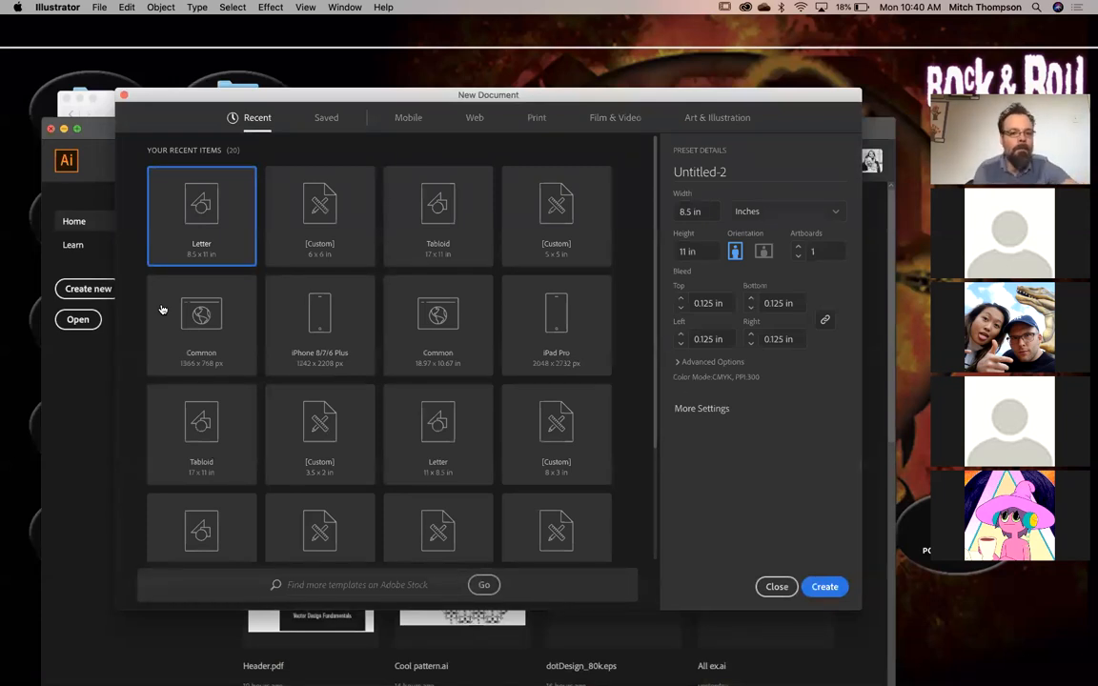
{"action": "left_click", "coordinate": [729, 170]}
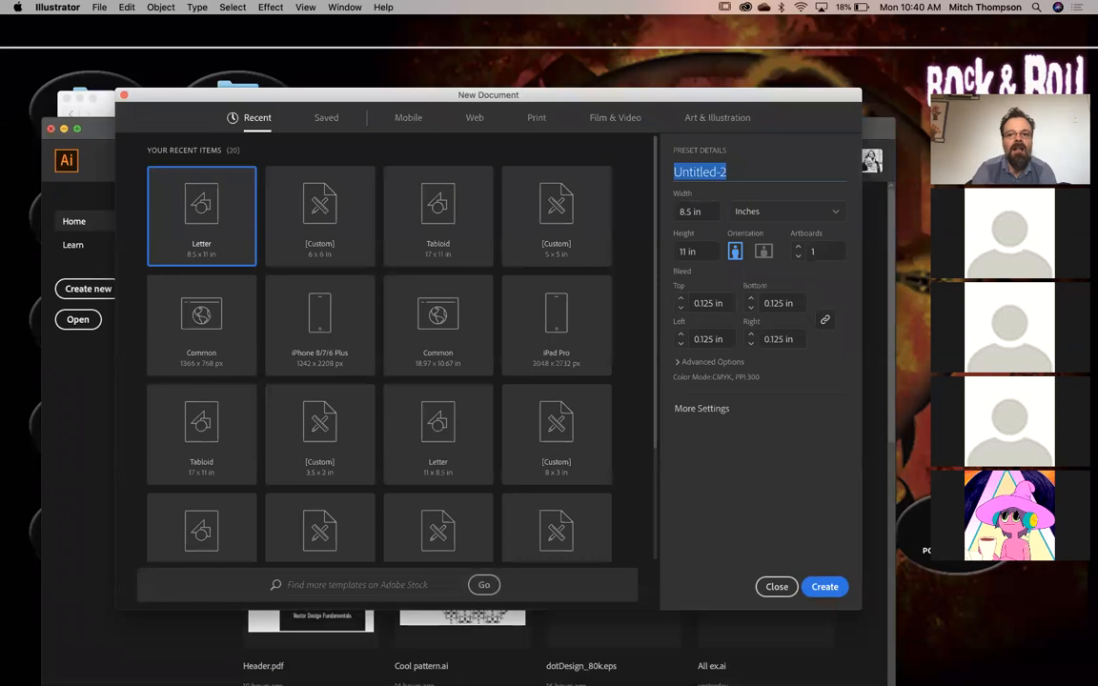
Switch back to Finder, show the Assignments folder as a list and open the INCLASS EX1 folder
{"action": "mouse_move", "coordinate": [446, 684]}
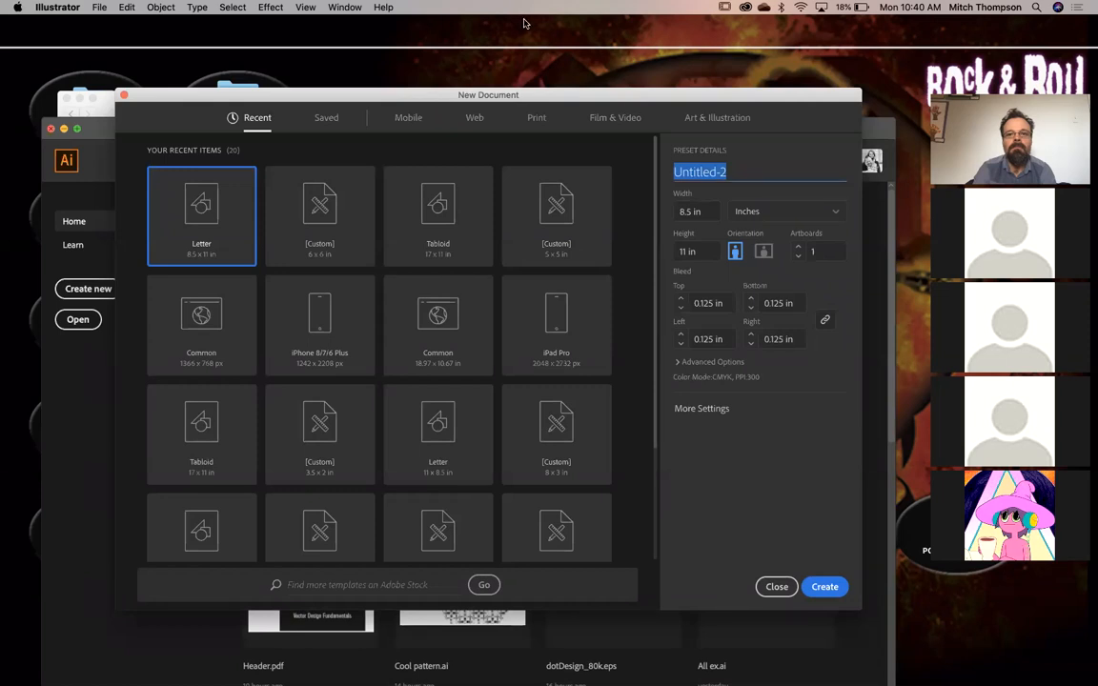
{"action": "left_click_drag", "start_coordinate": [558, 95], "coordinate": [688, 98]}
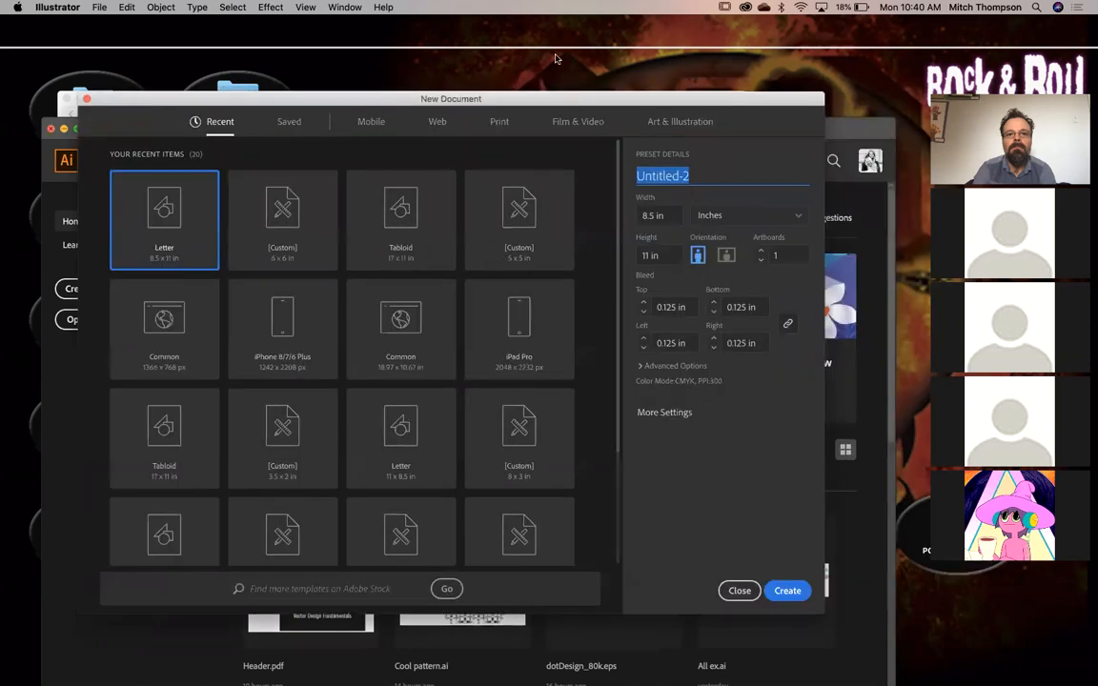
{"action": "left_click", "coordinate": [530, 37]}
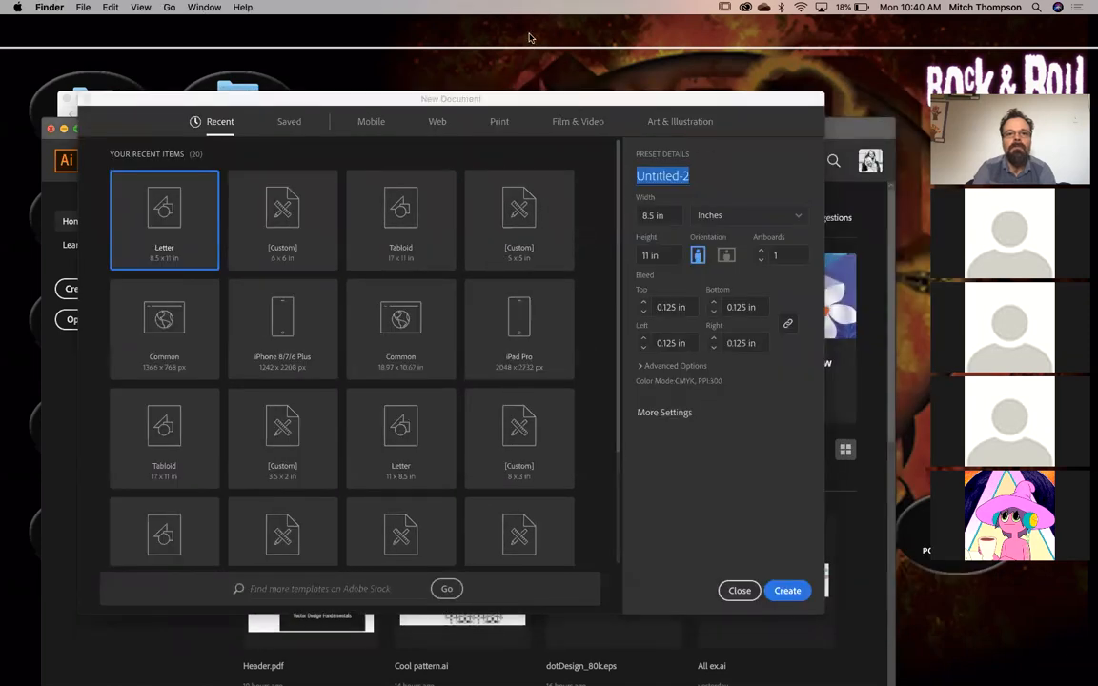
{"action": "mouse_move", "coordinate": [595, 684]}
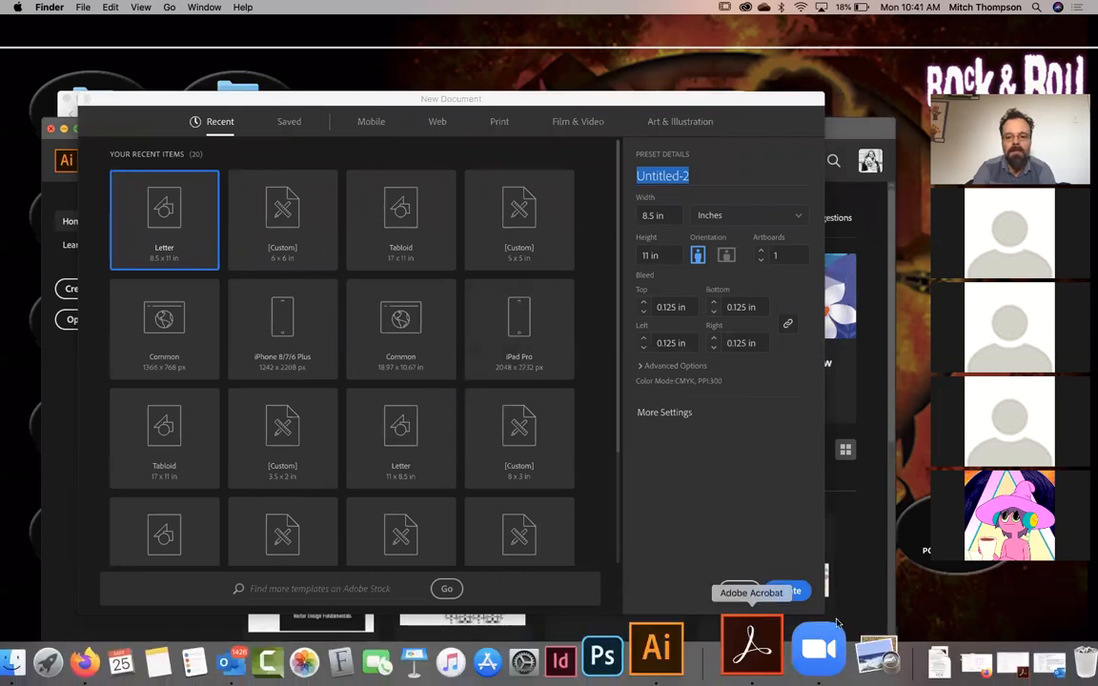
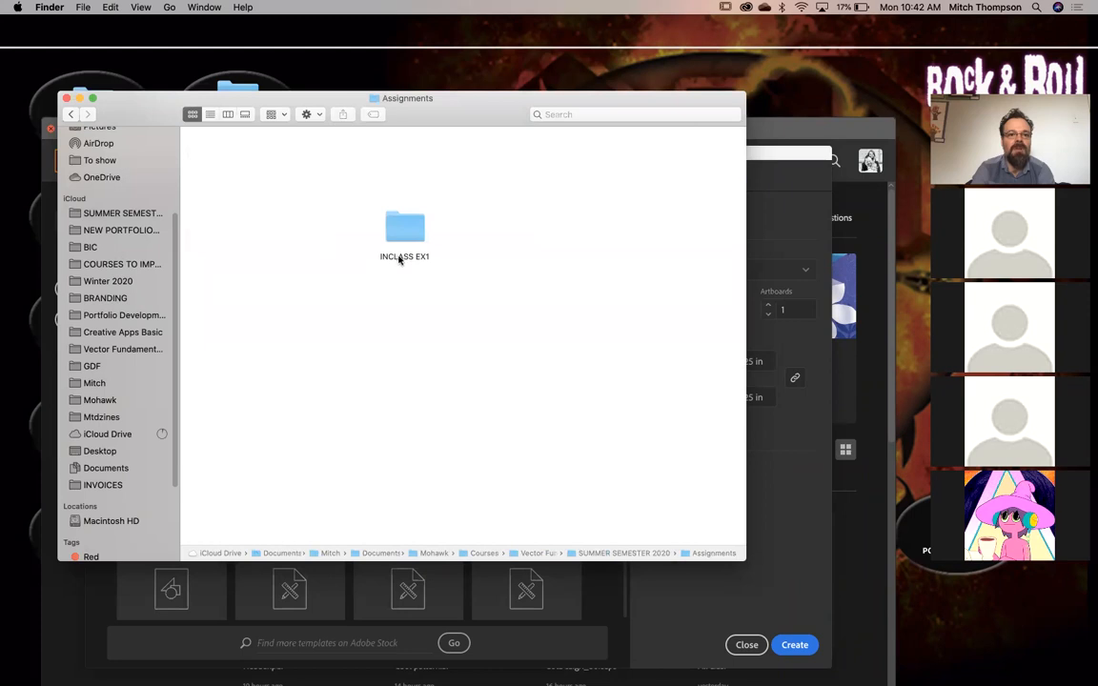
{"action": "left_click", "coordinate": [210, 114]}
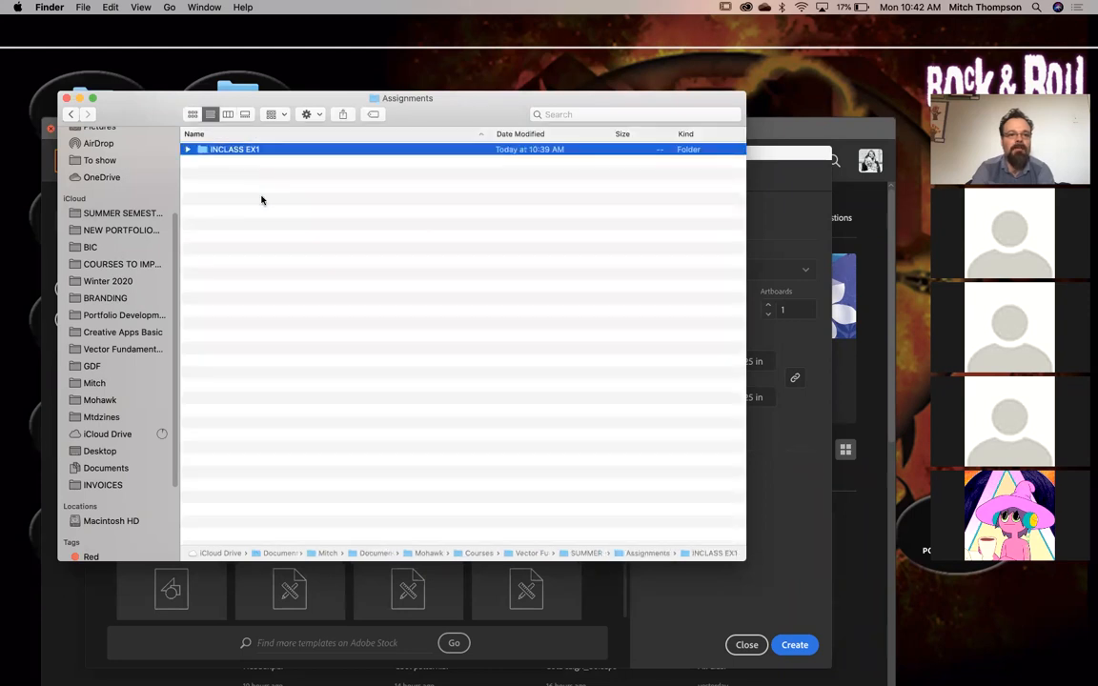
{"action": "double_click", "coordinate": [250, 153]}
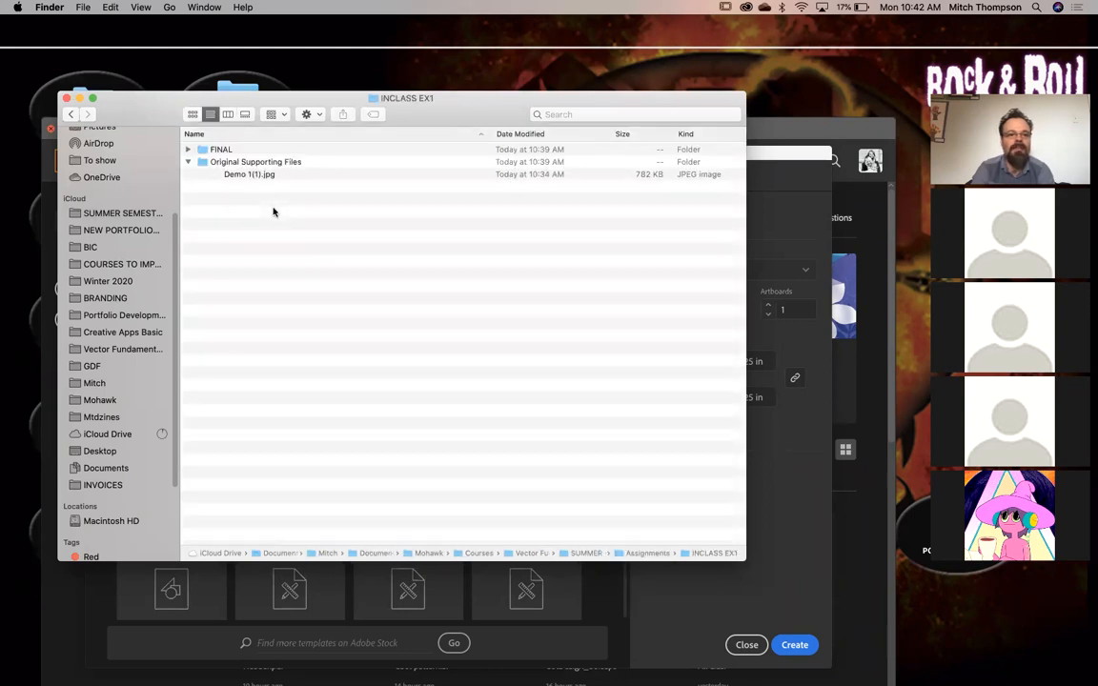
Examine the contents of the Original Supporting Files folder by collapsing and expanding it and selecting Demo 1(1).jpg
{"action": "left_click", "coordinate": [208, 165]}
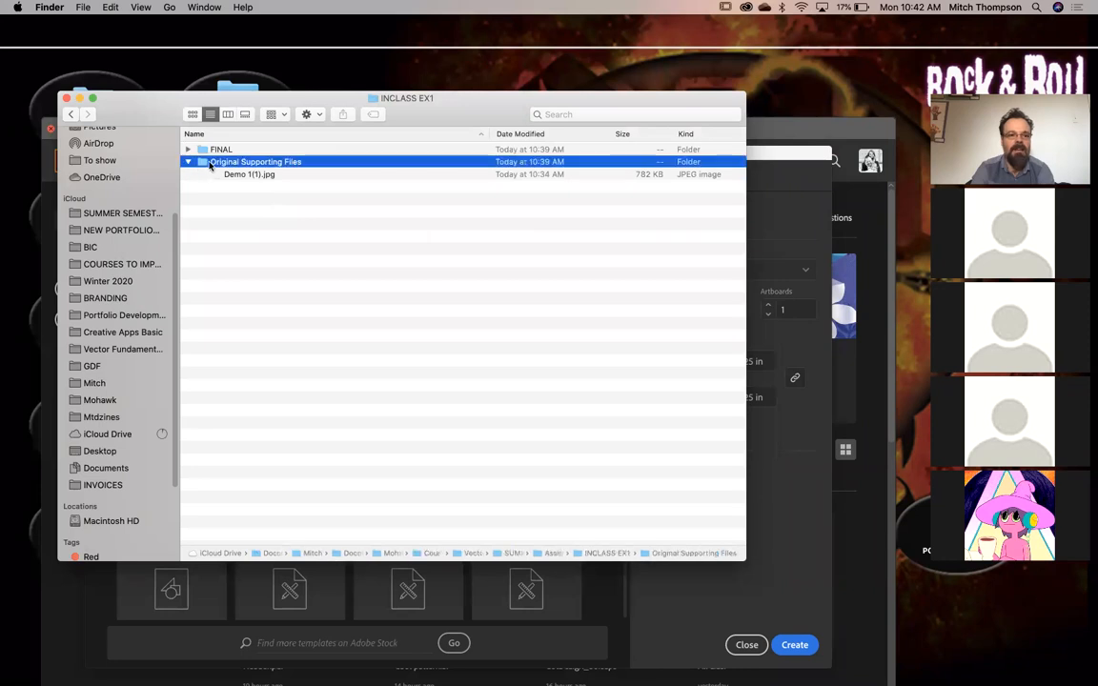
{"action": "left_click", "coordinate": [255, 208]}
{"action": "left_click", "coordinate": [189, 162]}
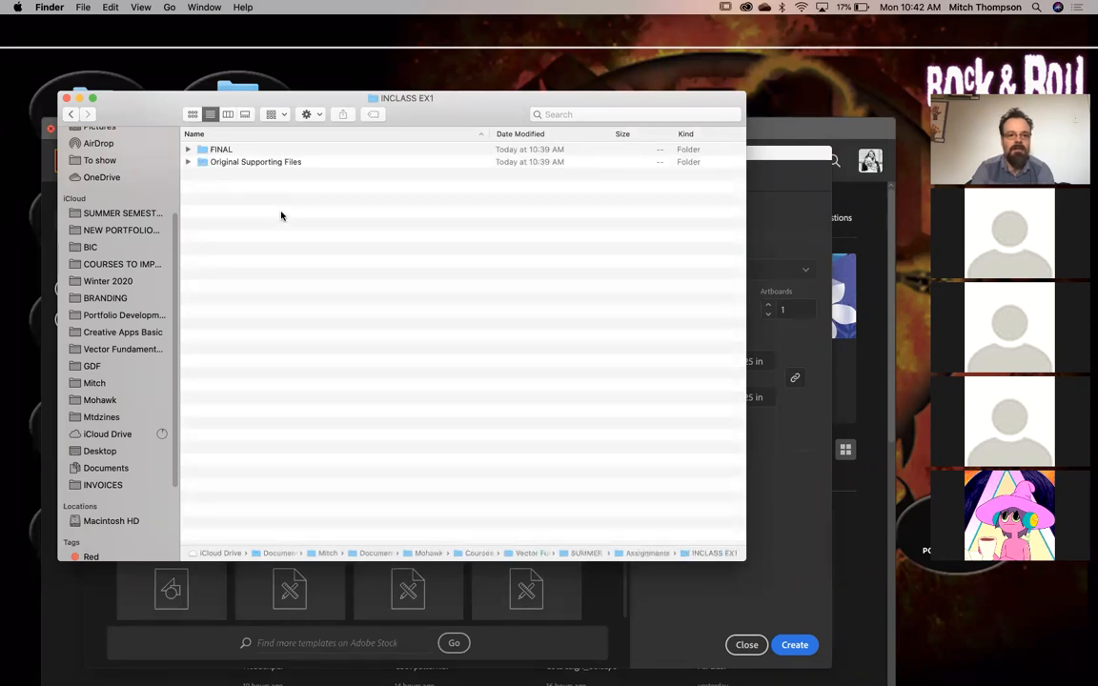
{"action": "left_click", "coordinate": [202, 162]}
{"action": "left_click", "coordinate": [188, 162]}
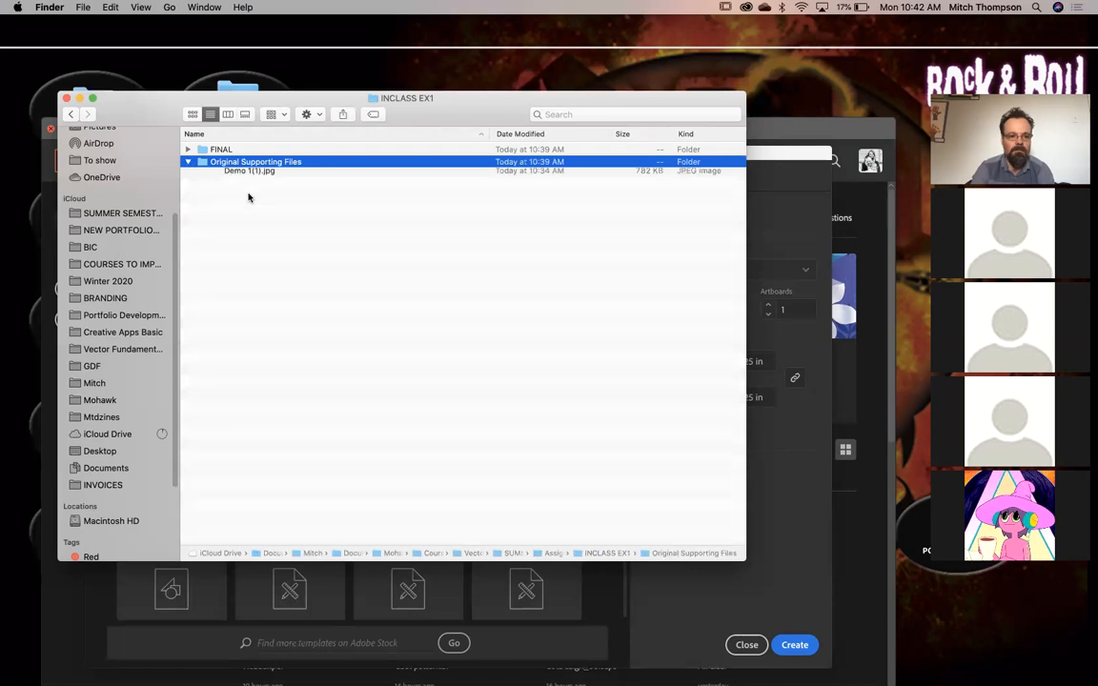
{"action": "key", "text": "Down"}
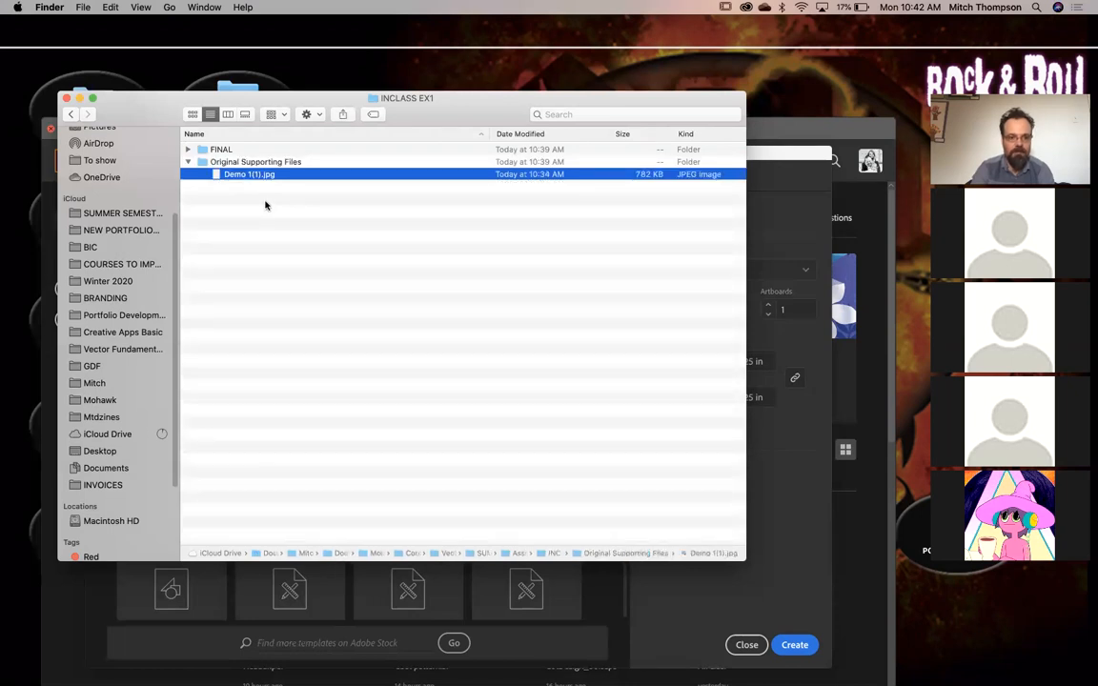
{"action": "left_click", "coordinate": [266, 205]}
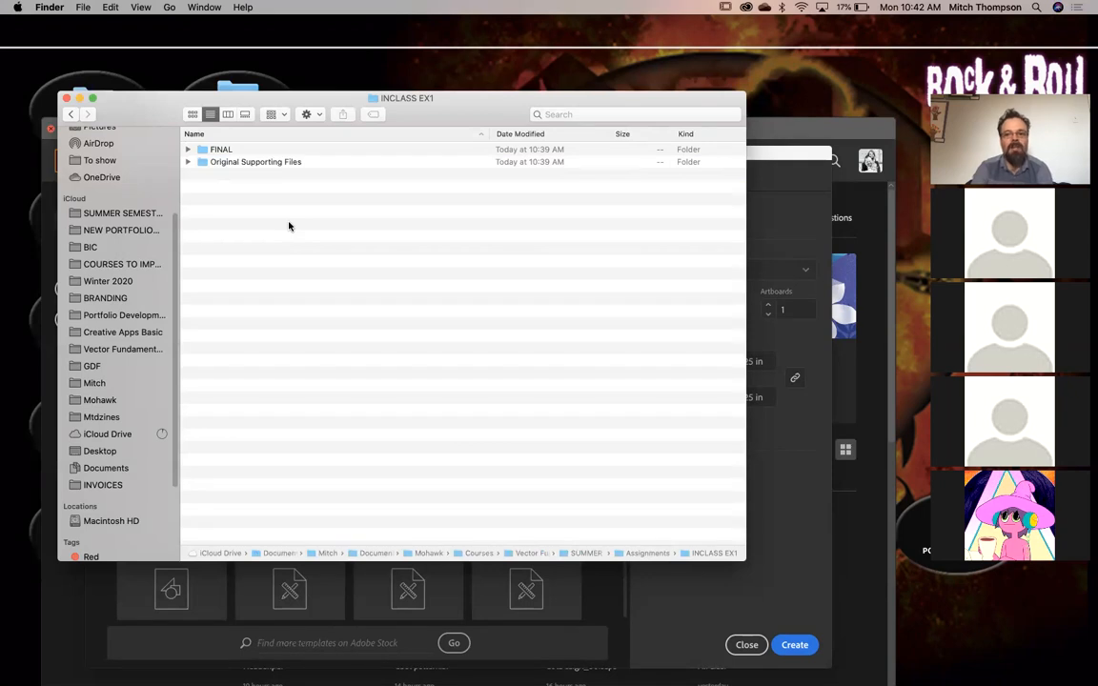
{"action": "left_click", "coordinate": [187, 163]}
{"action": "left_click", "coordinate": [229, 178]}
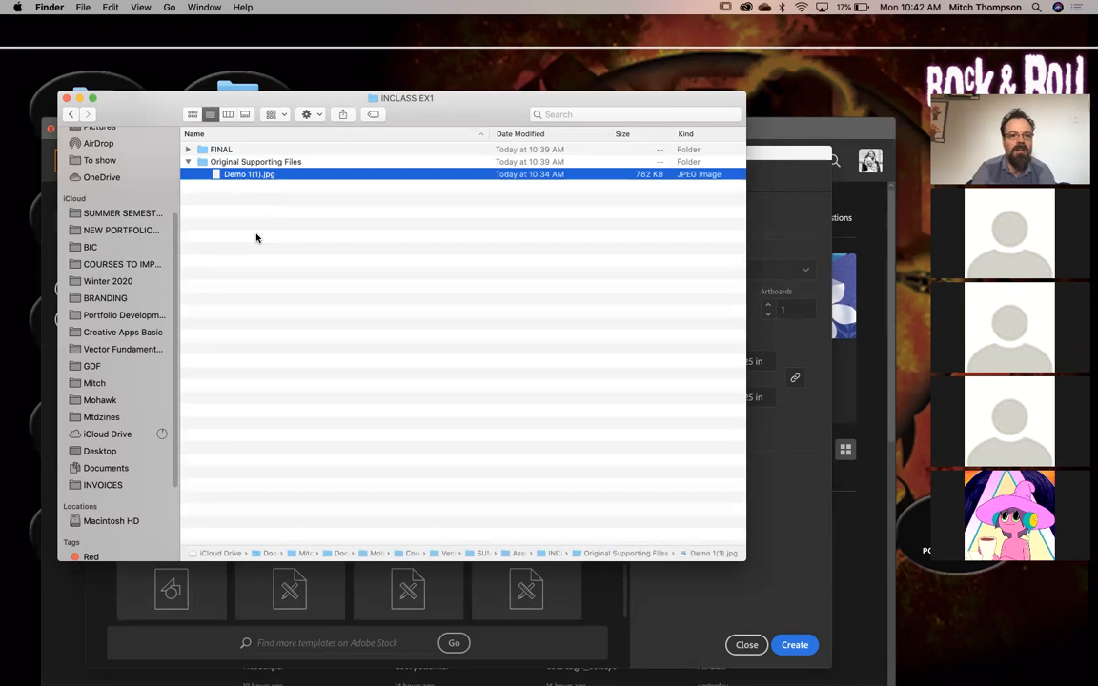
{"action": "left_click_drag", "start_coordinate": [442, 108], "coordinate": [372, 68]}
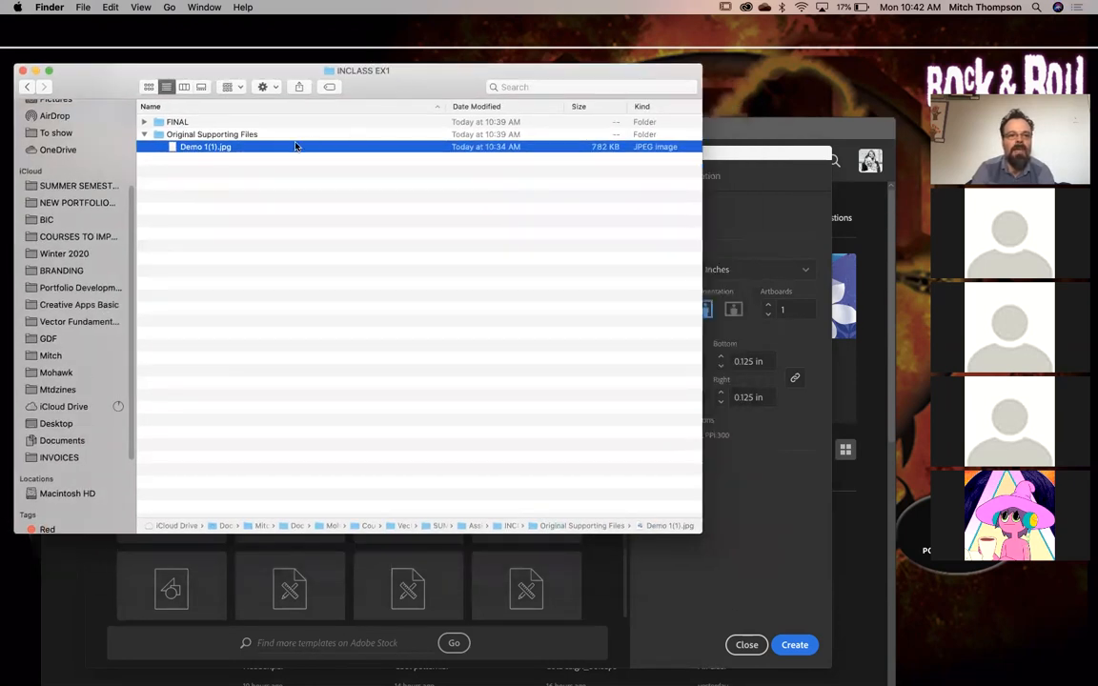
{"action": "left_click", "coordinate": [206, 164]}
{"action": "left_click", "coordinate": [209, 150]}
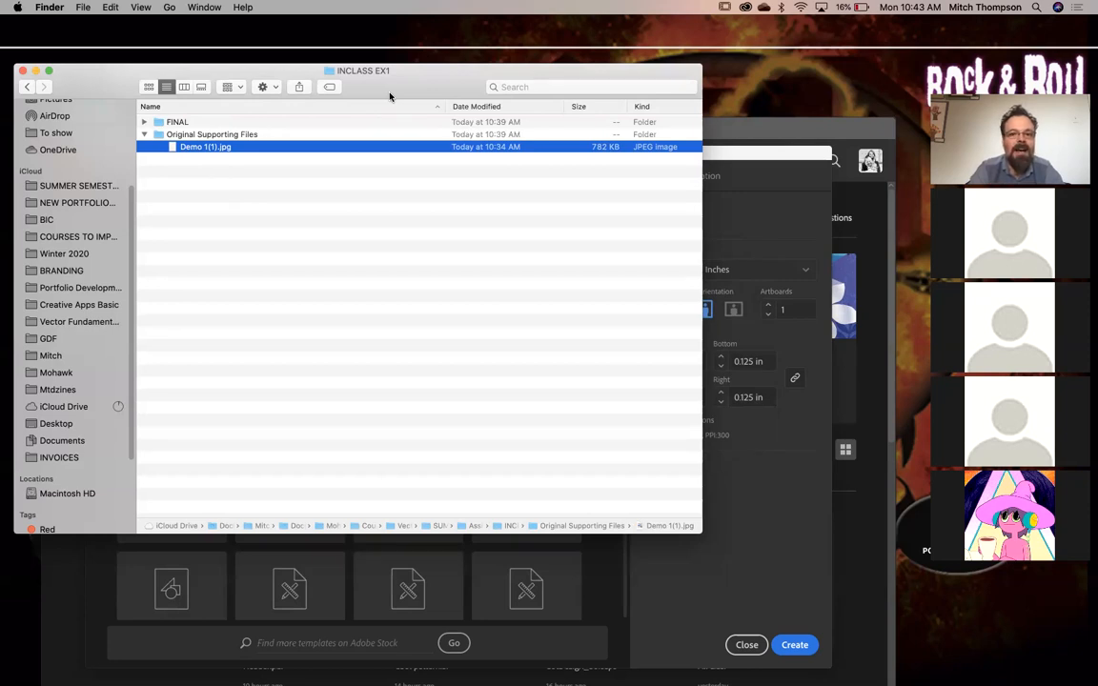
{"action": "left_click", "coordinate": [331, 248]}
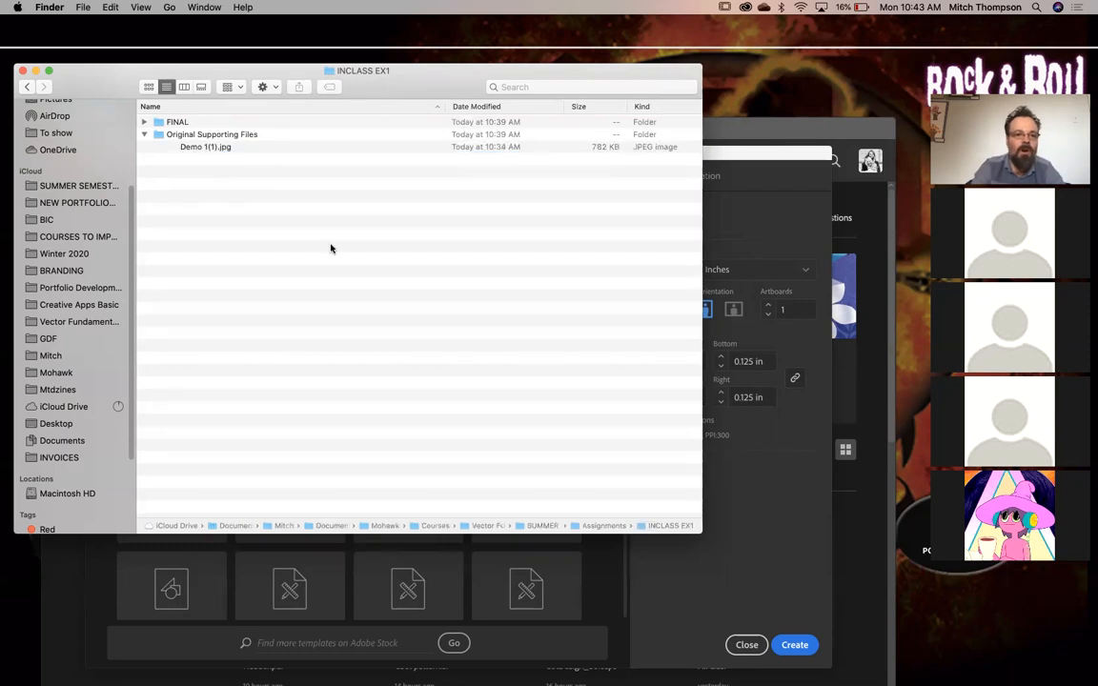
Move the INCLASS EX1 window aside and return to the New Document dialog in Illustrator
{"action": "left_click_drag", "start_coordinate": [345, 74], "coordinate": [369, 95]}
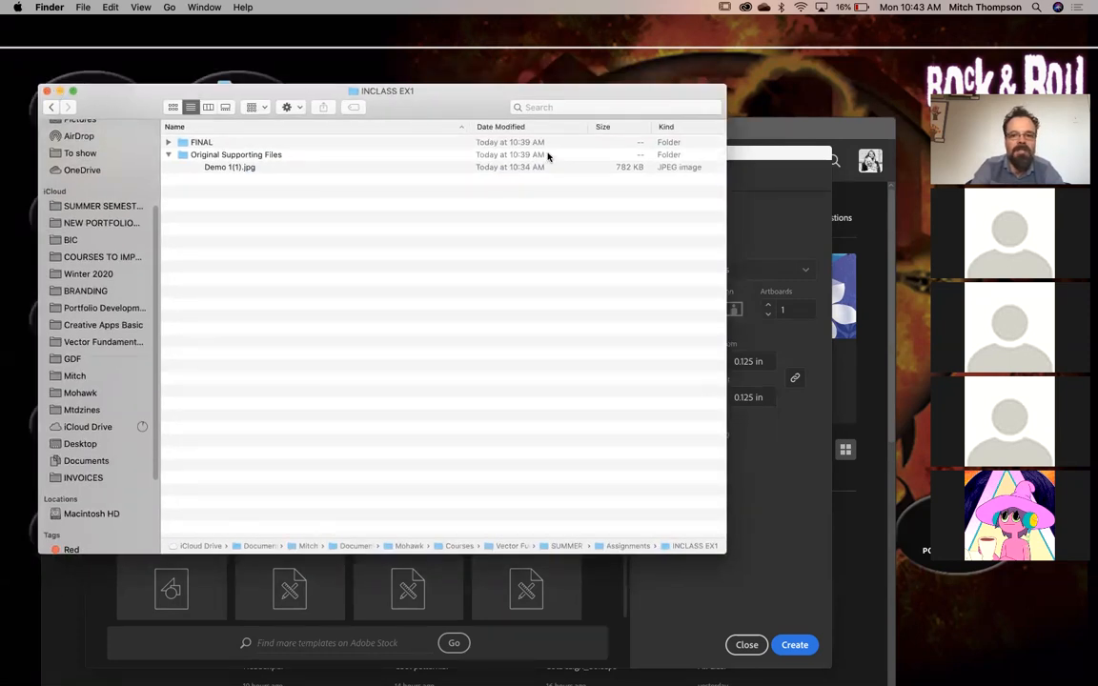
{"action": "left_click_drag", "start_coordinate": [444, 96], "coordinate": [411, 82]}
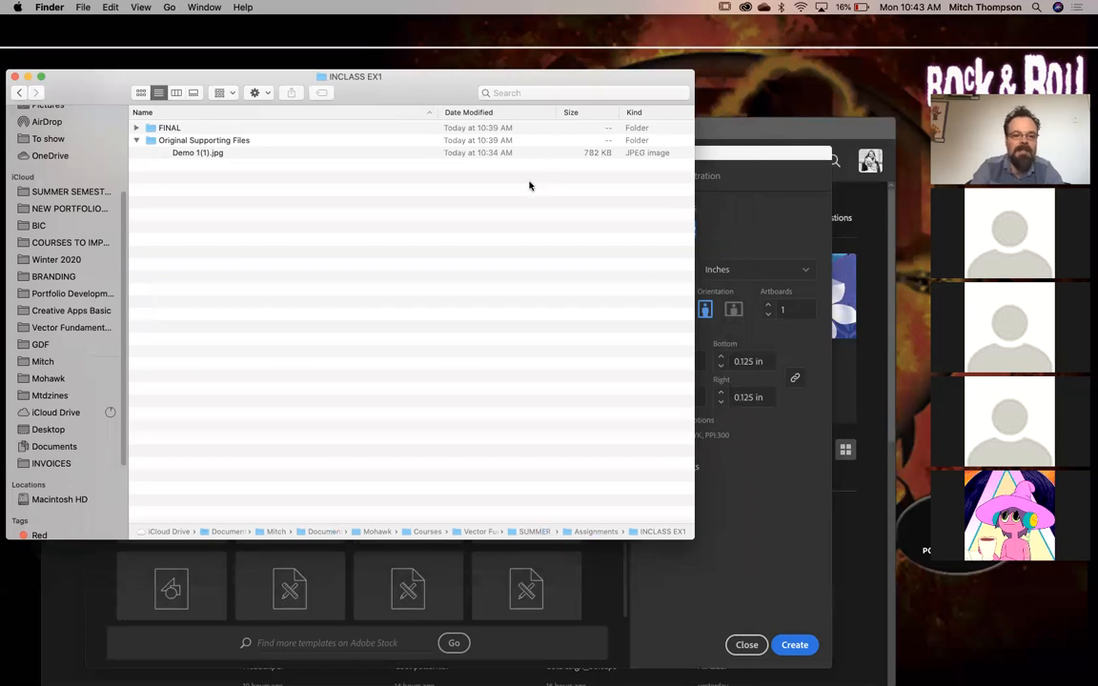
{"action": "left_click", "coordinate": [736, 159]}
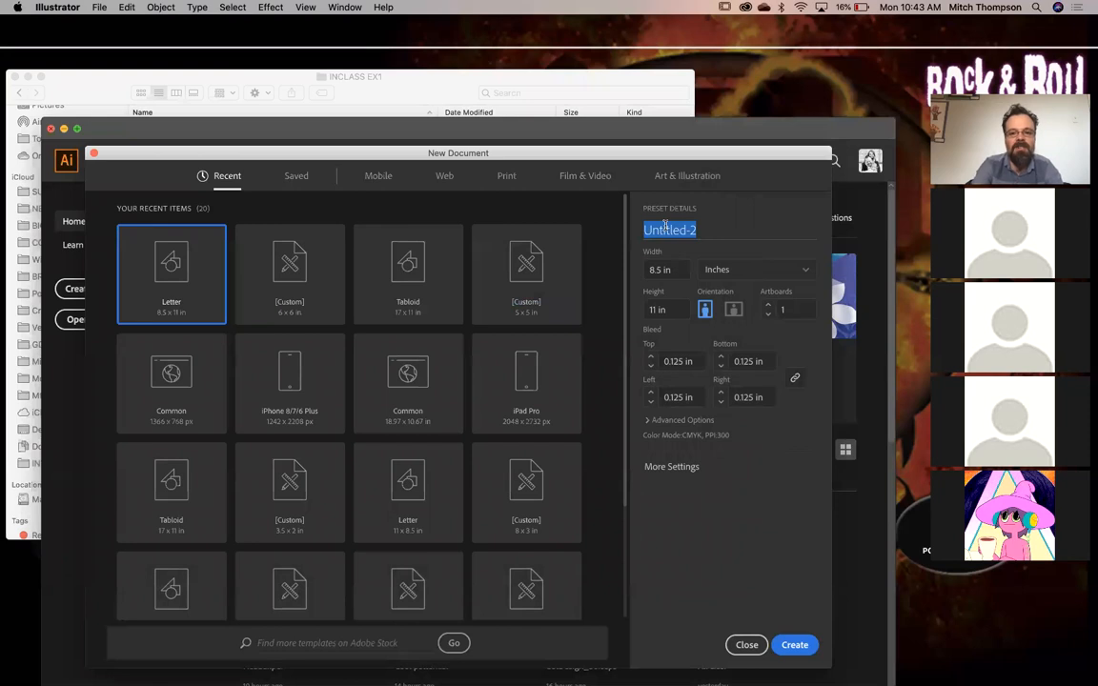
Name the new document "Inclass Demo"
{"action": "type", "text": "Inclass "}
{"action": "type", "text": "em"}
{"action": "key", "text": "BackSpace"}
{"action": "key", "text": "BackSpace"}
{"action": "type", "text": "Demo"}
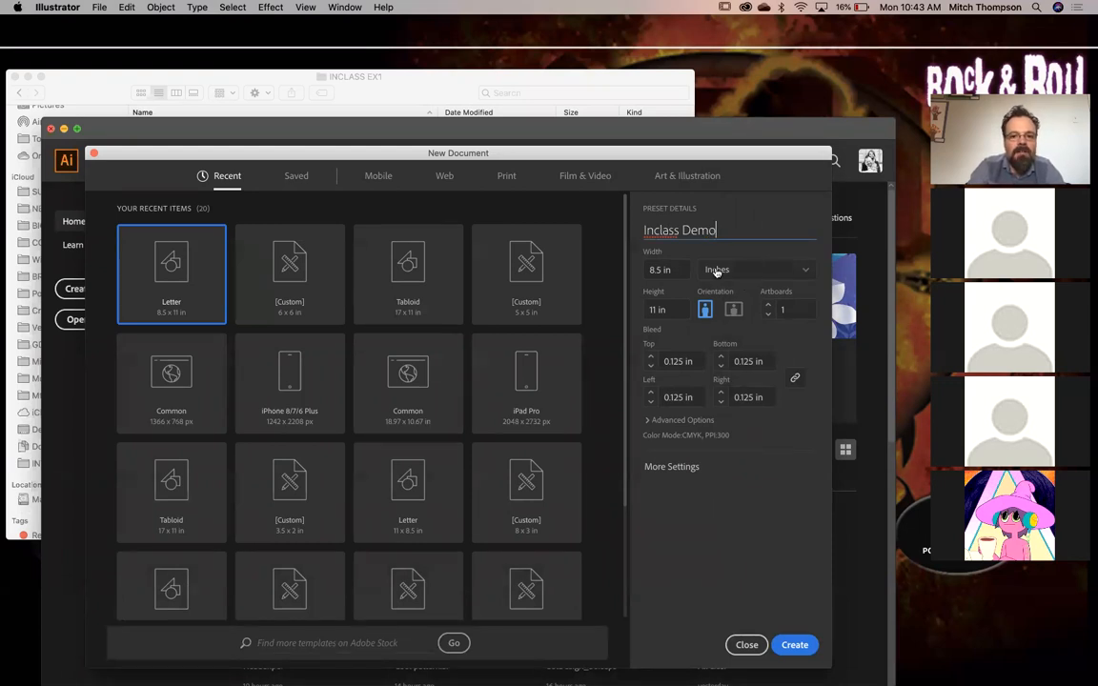
Use the Letter preset from the Print category for the new document and set its units to Inches
{"action": "left_click", "coordinate": [671, 269]}
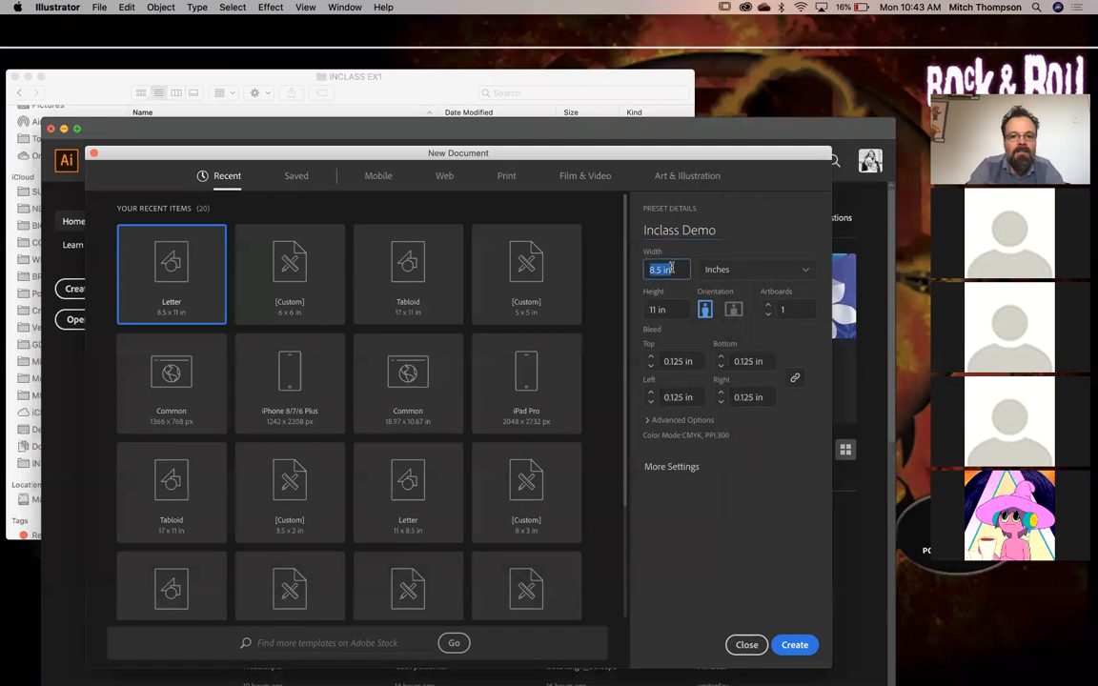
{"action": "left_click", "coordinate": [669, 308]}
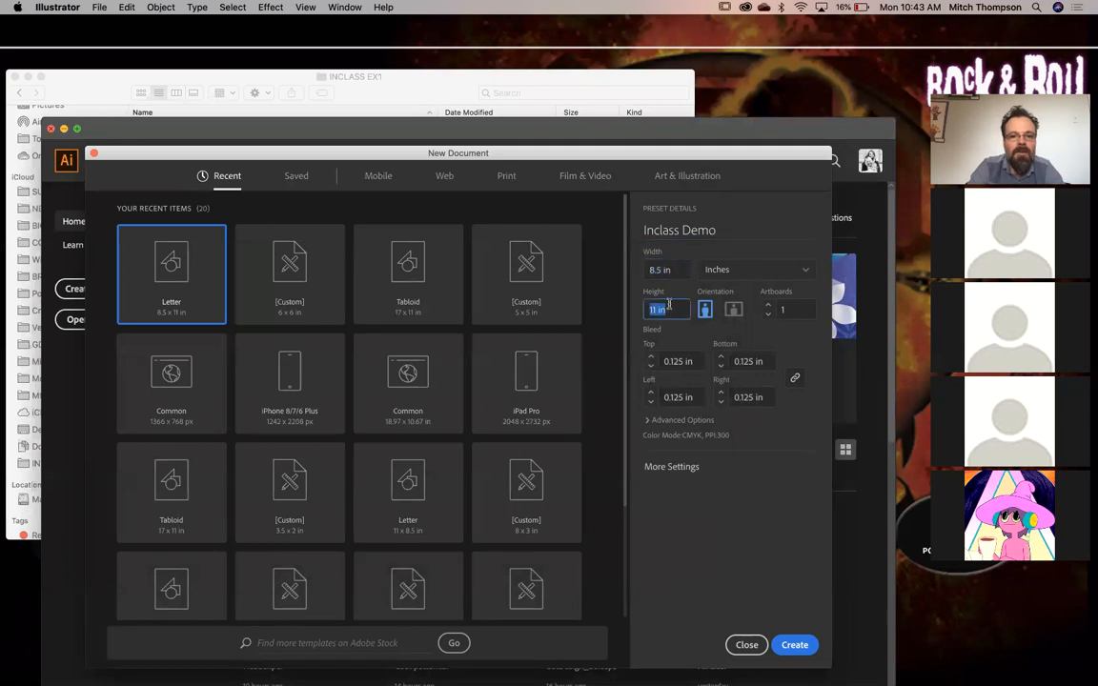
{"action": "left_click", "coordinate": [506, 175]}
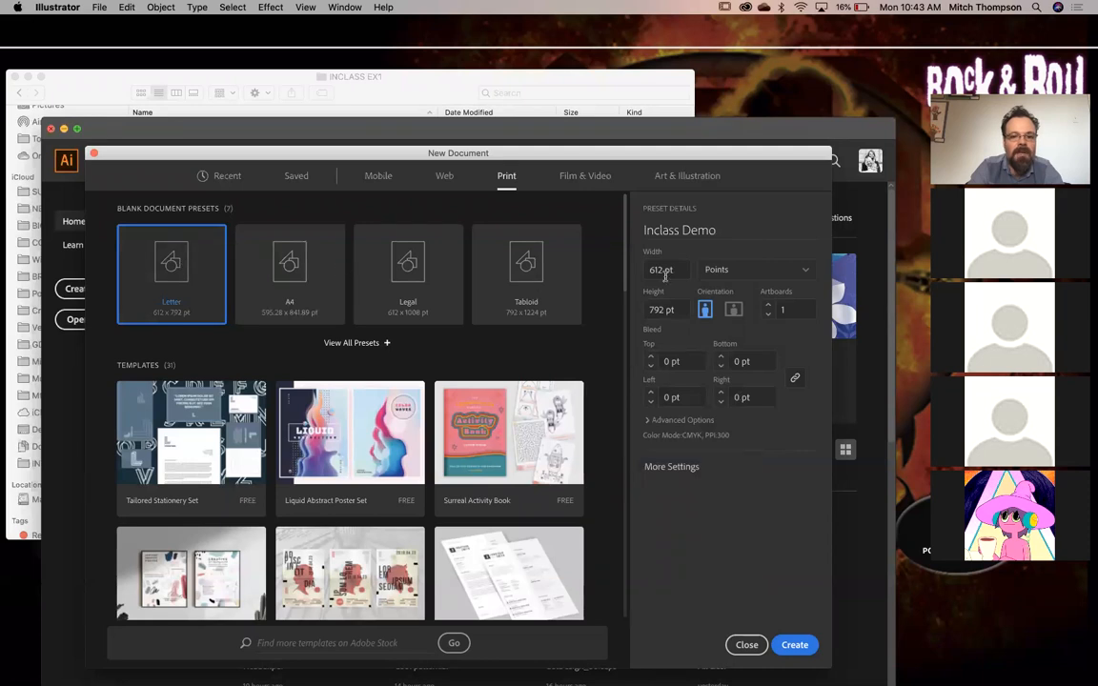
{"action": "left_click", "coordinate": [753, 271]}
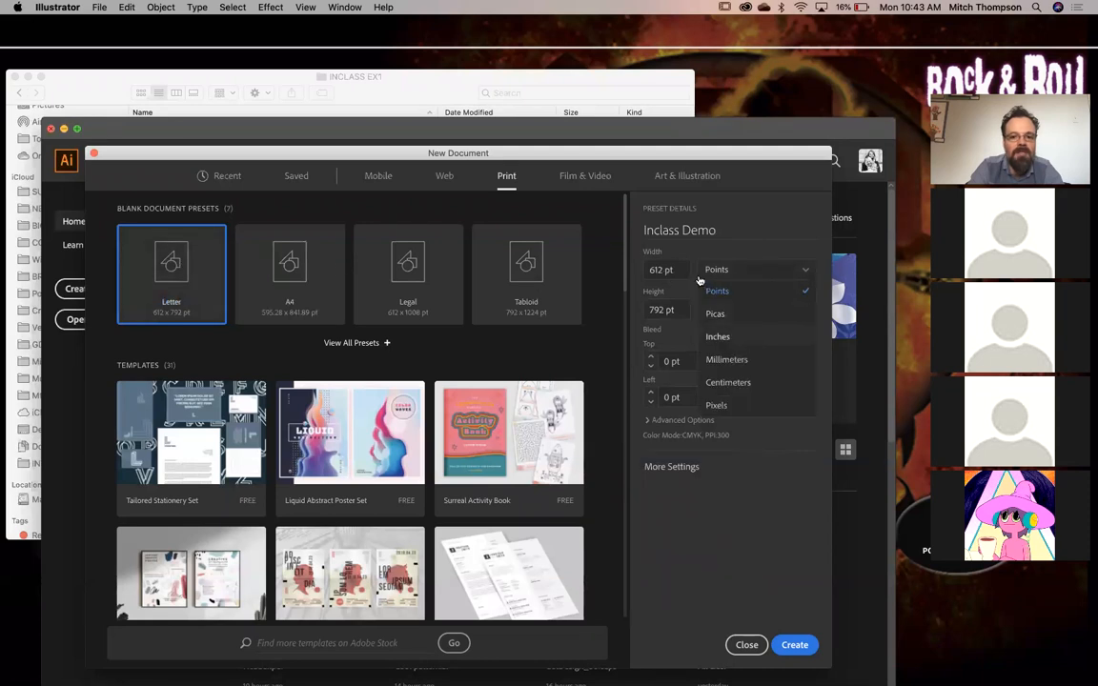
{"action": "left_click", "coordinate": [718, 336]}
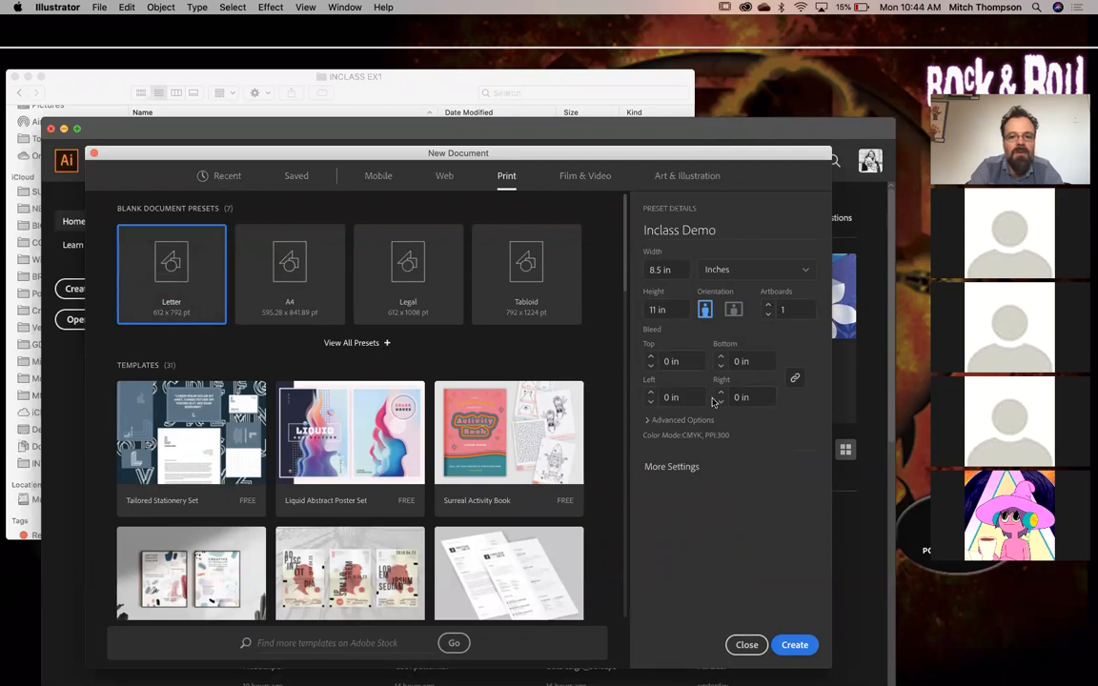
Set the document's bleed to 0.125 in on all four sides
{"action": "left_click", "coordinate": [707, 361]}
{"action": "type", "text": ".125"}
{"action": "key", "text": "Tab"}
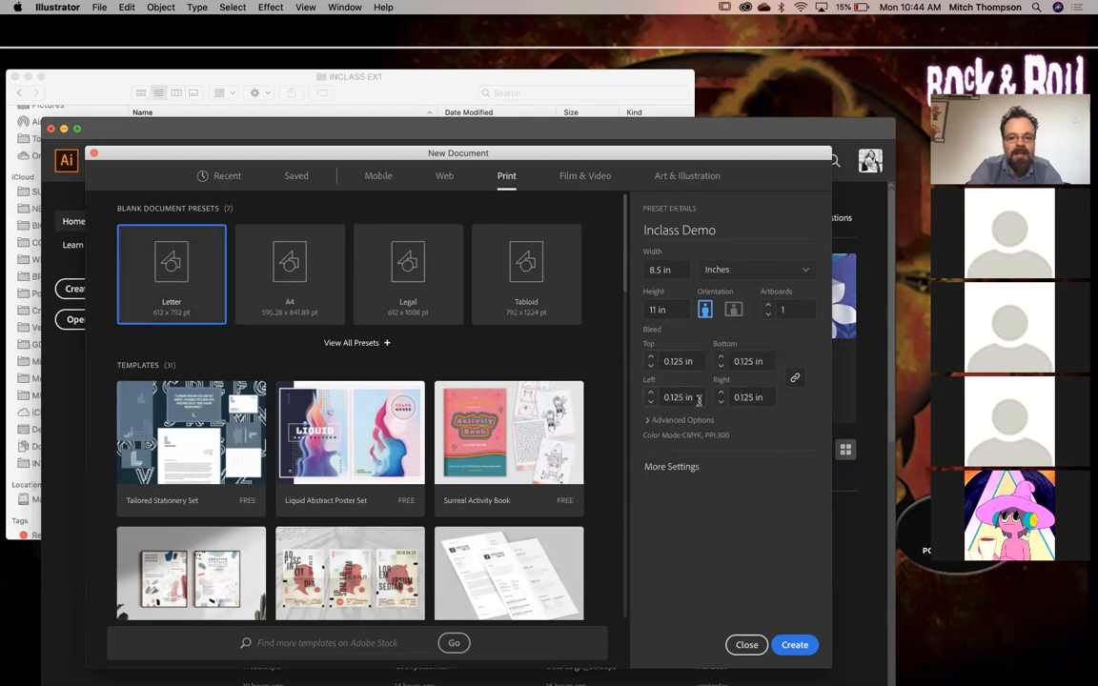
Review the color mode choices and raster effects setting in the new document's advanced options
{"action": "left_click", "coordinate": [645, 420]}
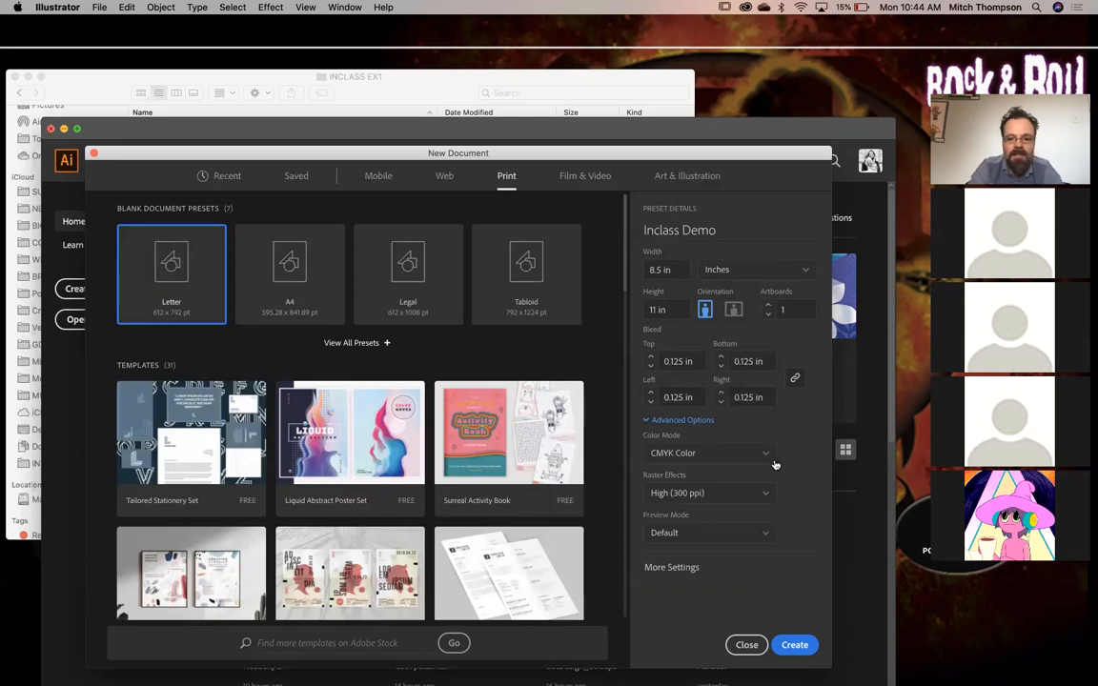
{"action": "left_click", "coordinate": [763, 455]}
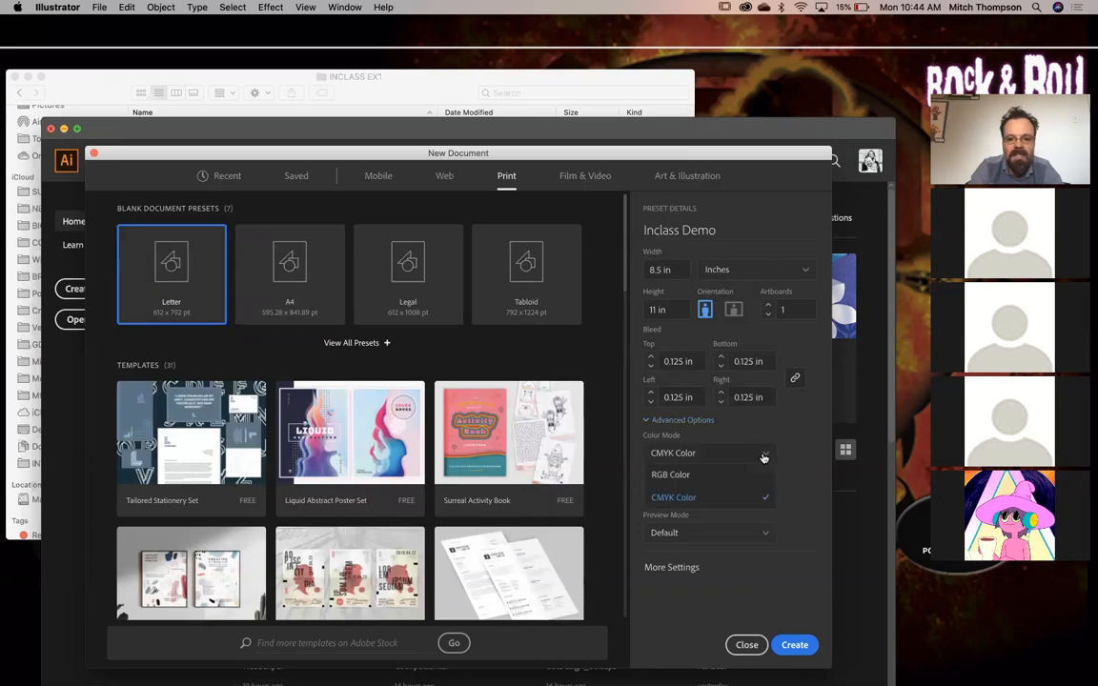
{"action": "left_click", "coordinate": [763, 457]}
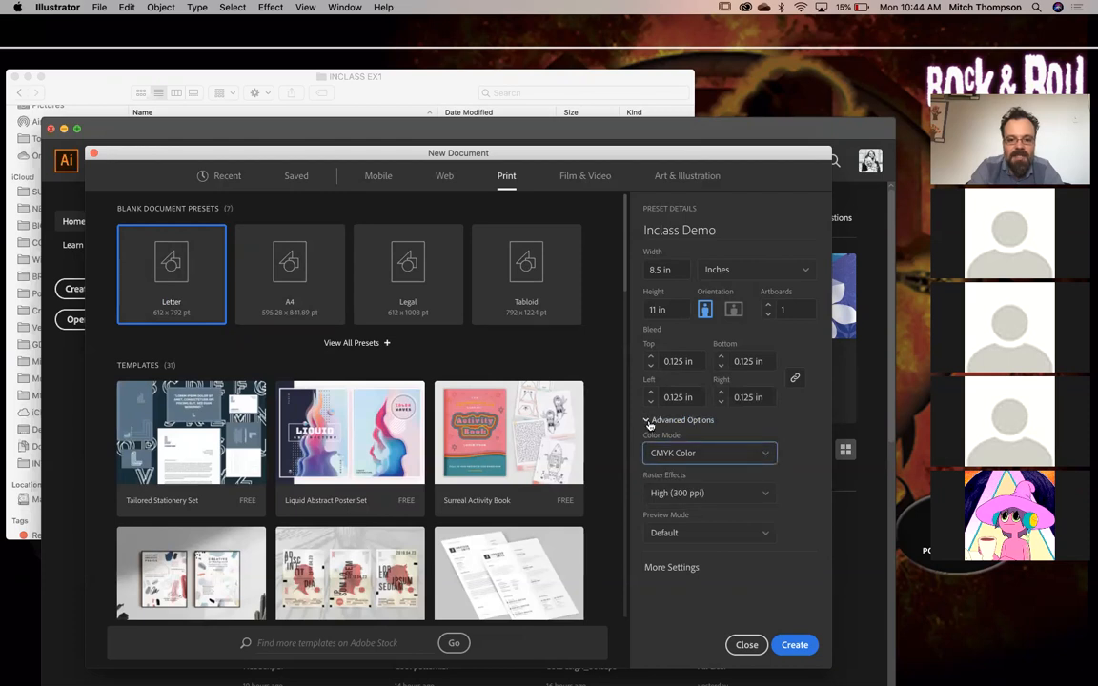
{"action": "left_click", "coordinate": [648, 421]}
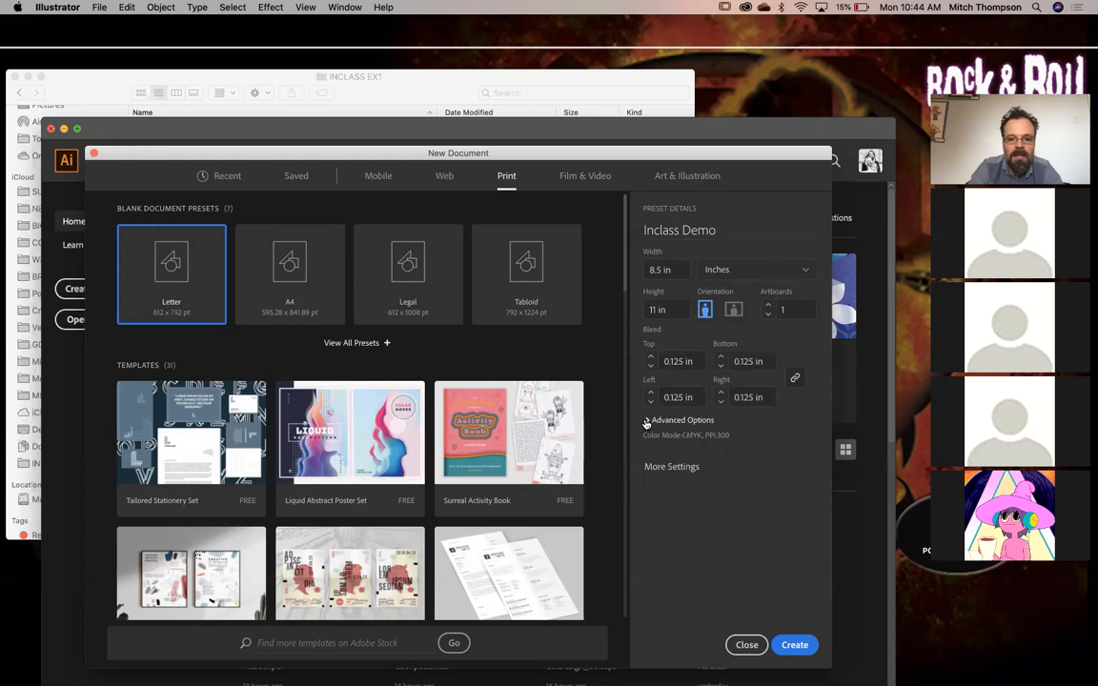
{"action": "left_click", "coordinate": [646, 421]}
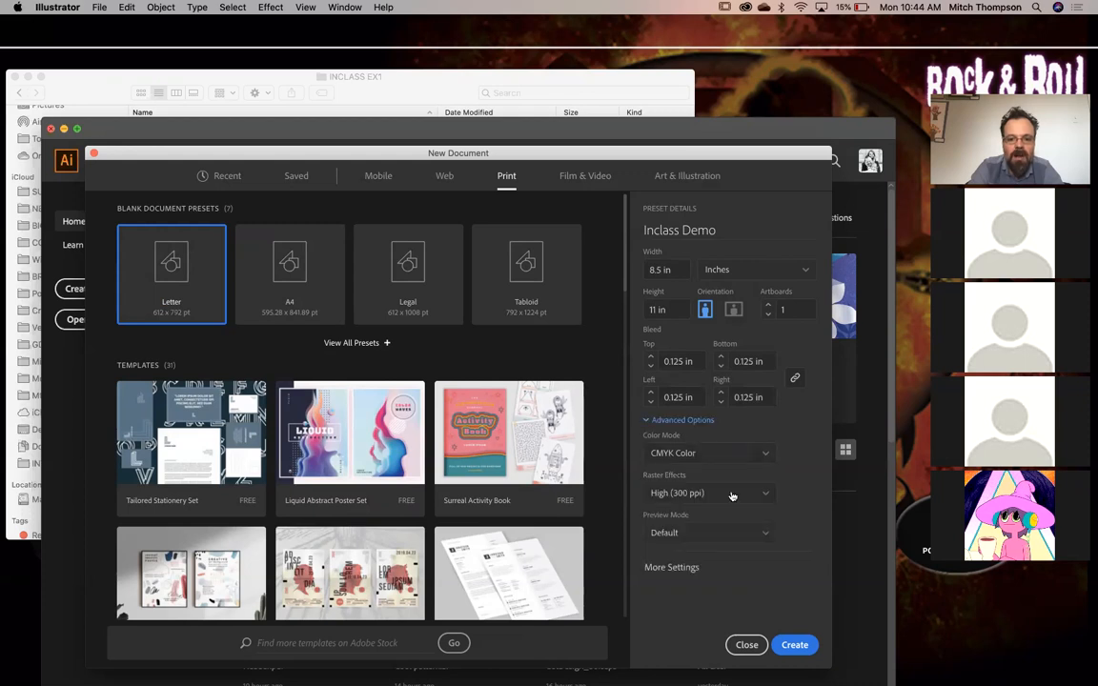
Examine the detailed document options under More Settings and cancel out of them, repositioning the New Document window
{"action": "left_click", "coordinate": [689, 568]}
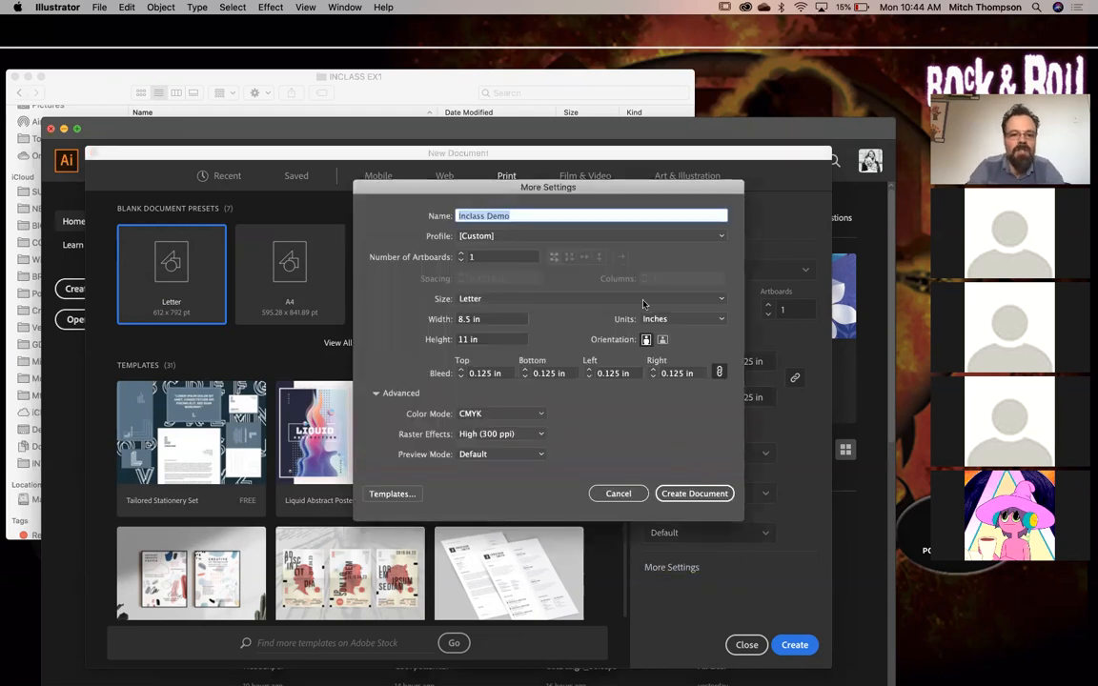
{"action": "left_click", "coordinate": [619, 494]}
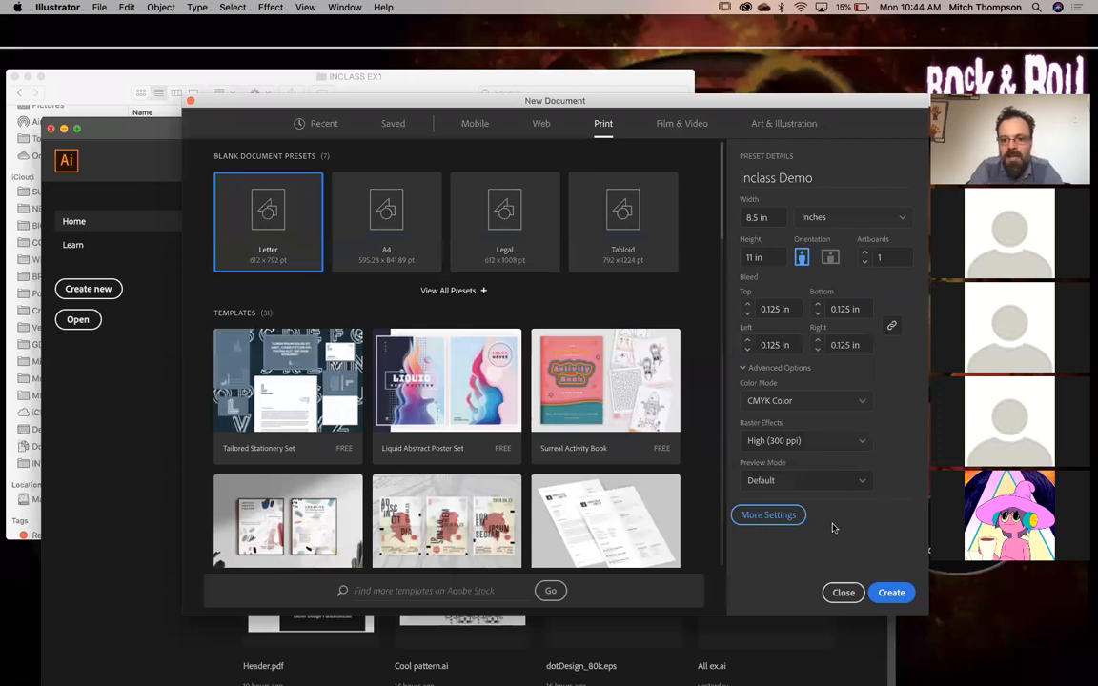
{"action": "left_click_drag", "start_coordinate": [825, 102], "coordinate": [750, 97]}
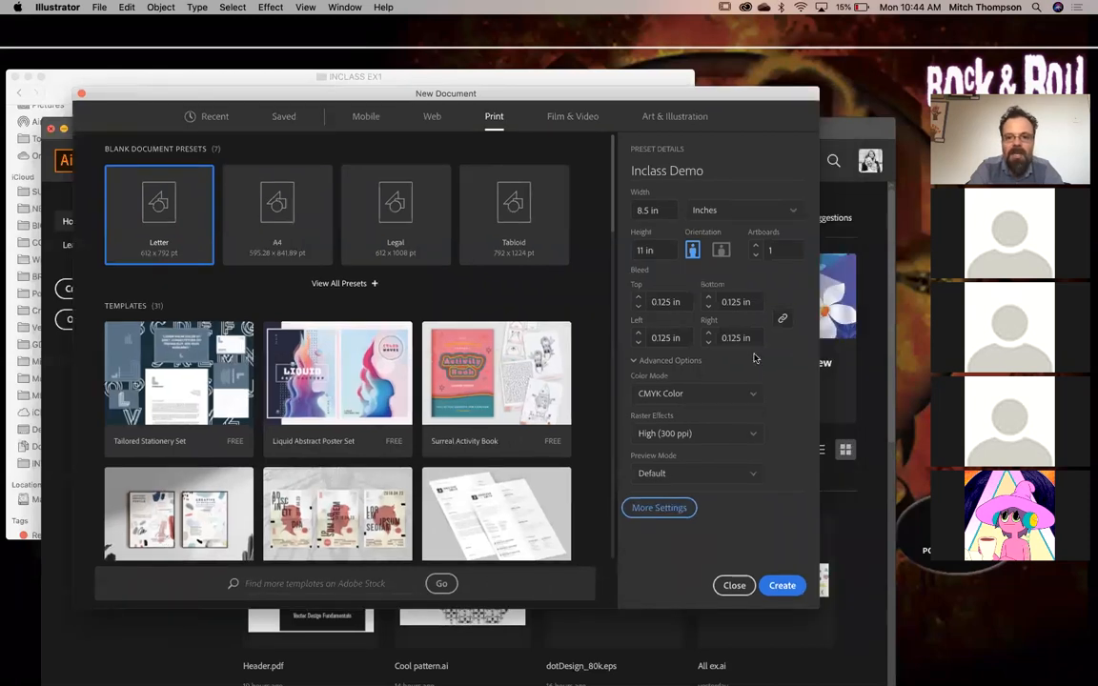
{"action": "left_click_drag", "start_coordinate": [642, 95], "coordinate": [853, 108]}
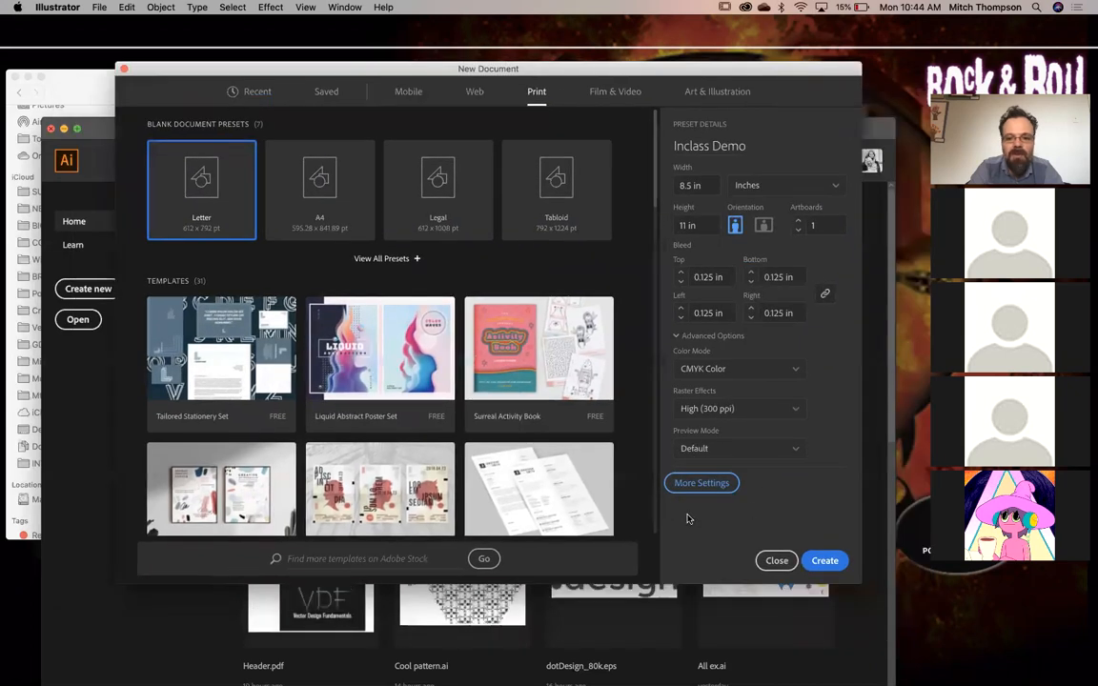
{"action": "left_click", "coordinate": [702, 482]}
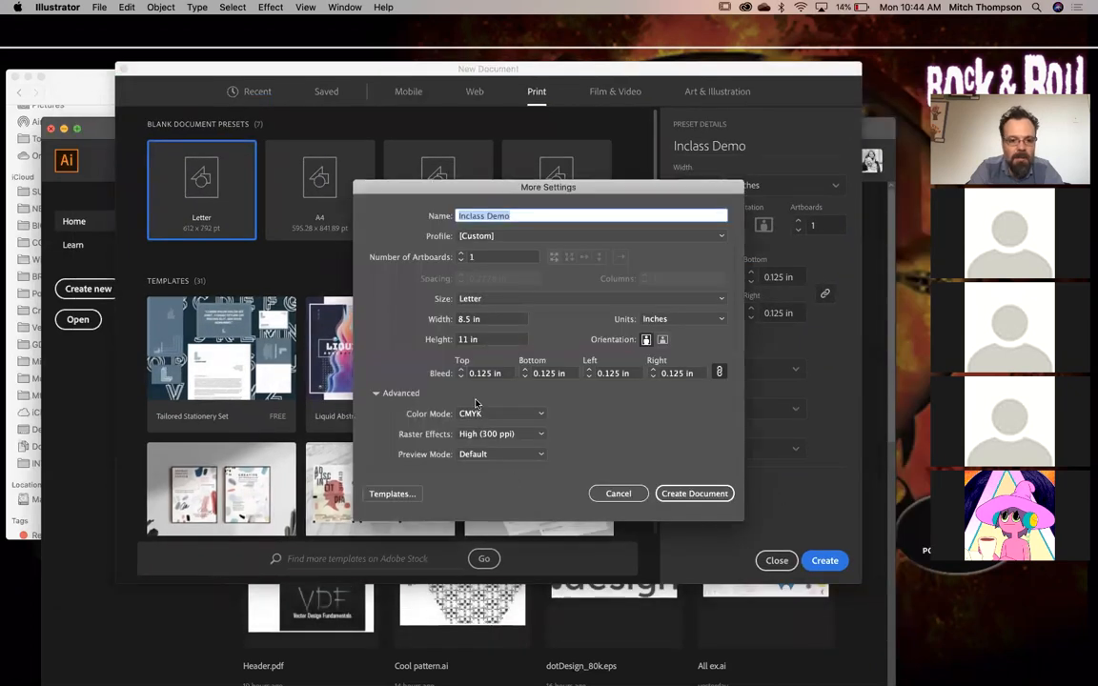
{"action": "left_click", "coordinate": [620, 494]}
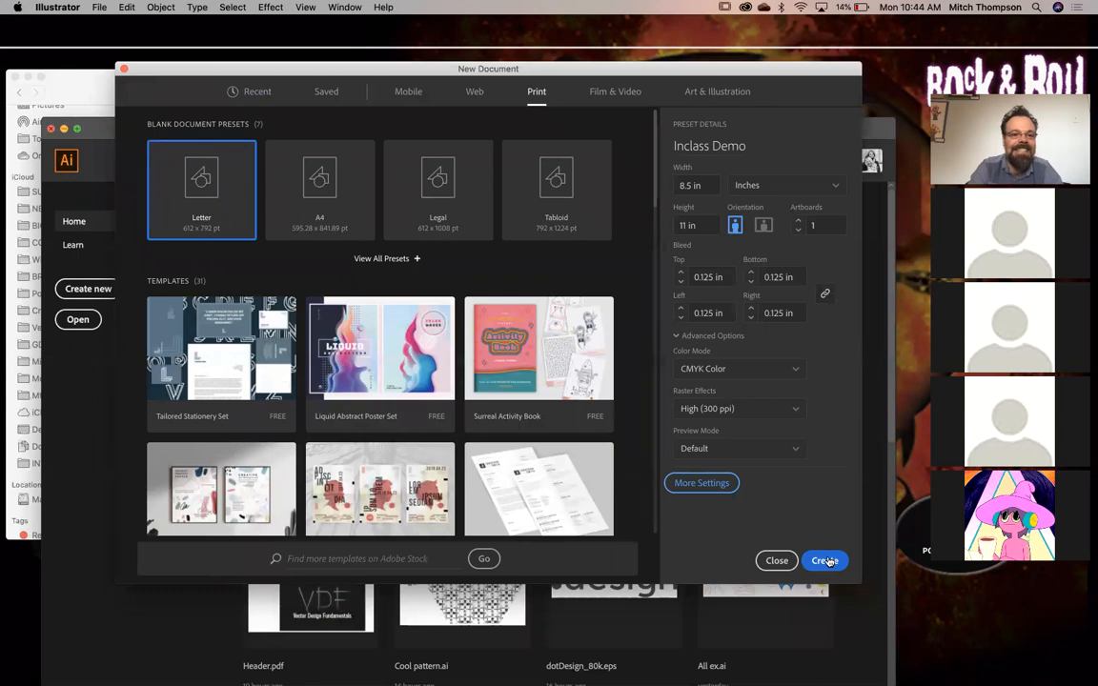
Create the Inclass Demo document, reposition the application window and activate the Selection tool
{"action": "left_click", "coordinate": [825, 562]}
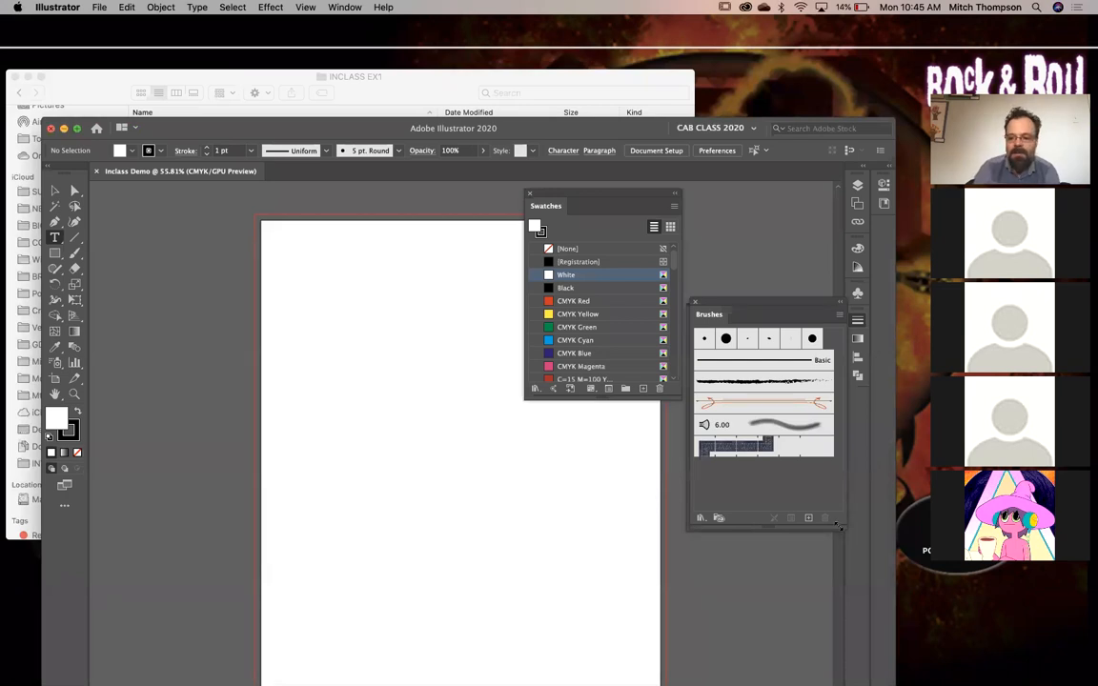
{"action": "mouse_move", "coordinate": [584, 130]}
{"action": "left_mouse_down"}
{"action": "mouse_move", "coordinate": [581, 45]}
{"action": "mouse_move", "coordinate": [588, 74]}
{"action": "mouse_move", "coordinate": [684, 57]}
{"action": "mouse_move", "coordinate": [549, 80]}
{"action": "left_mouse_up"}
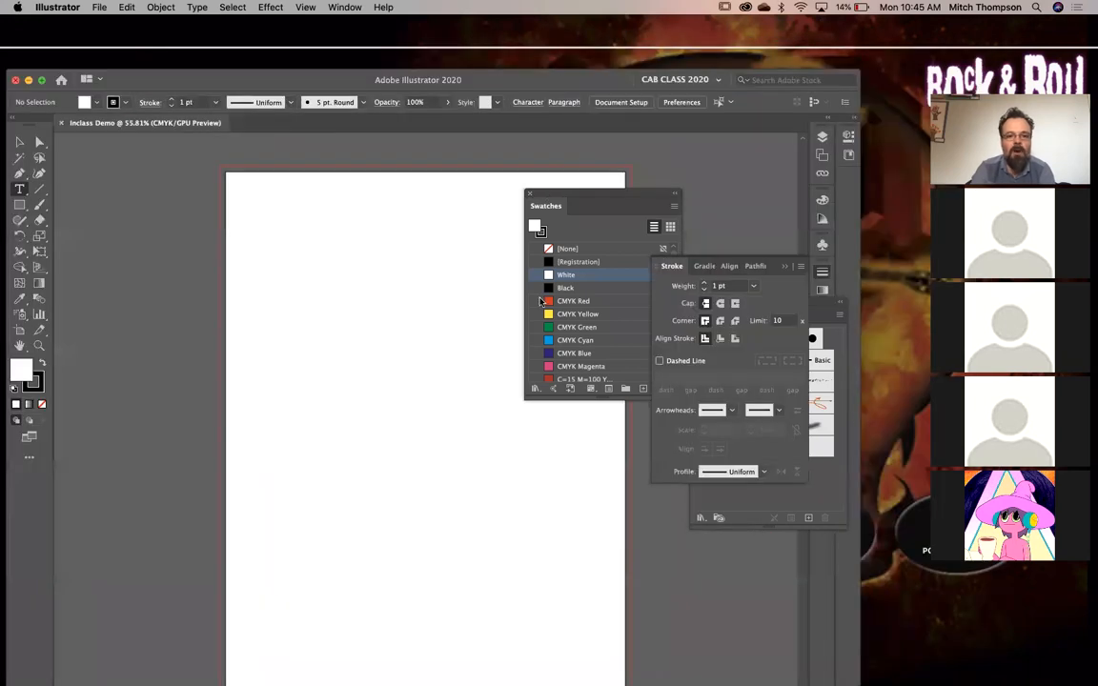
{"action": "scroll", "coordinate": [328, 424], "scroll_direction": "down", "scroll_amount": 1}
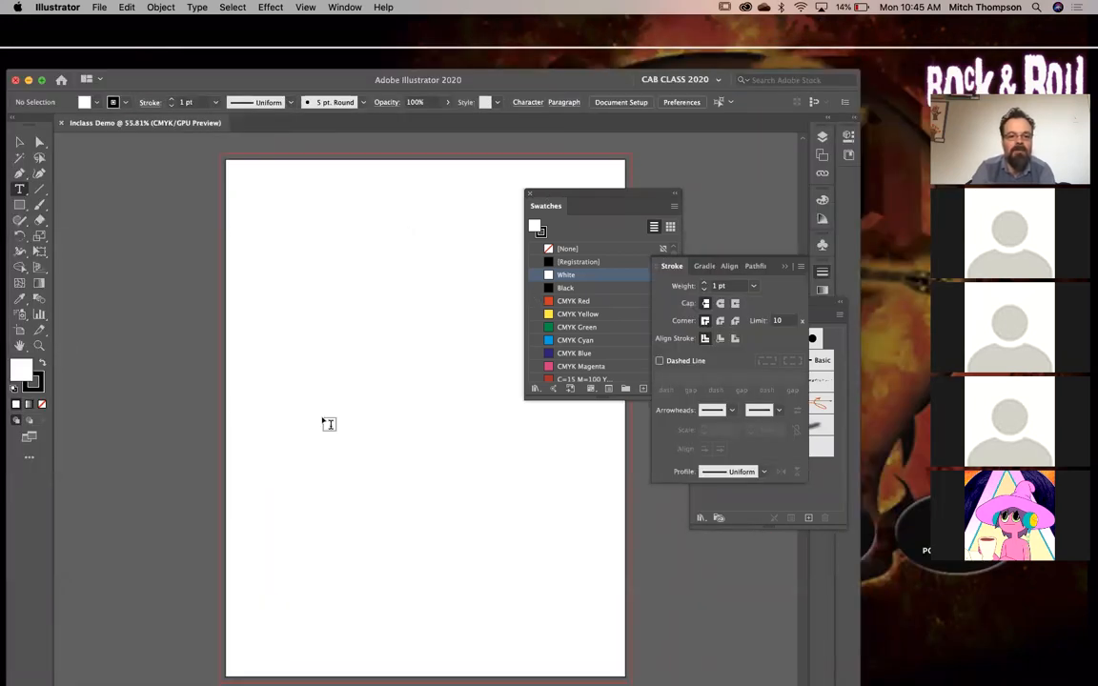
{"action": "left_click", "coordinate": [19, 142]}
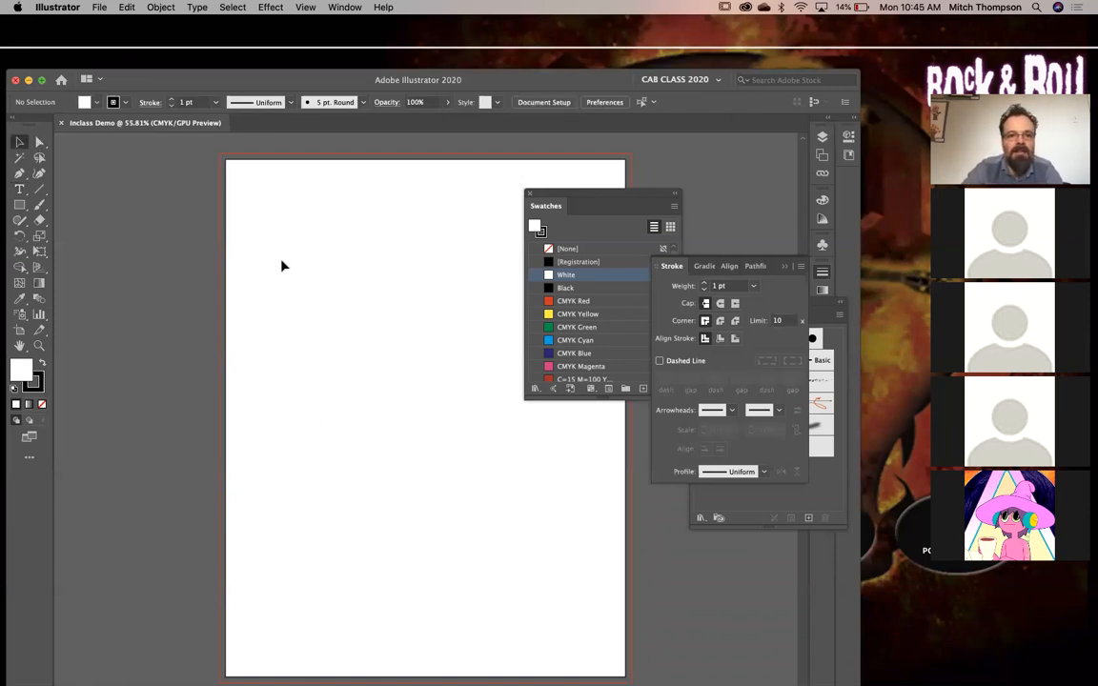
Switch to the Essentials Classic workspace and reset it to its default panel layout
{"action": "left_click", "coordinate": [329, 7]}
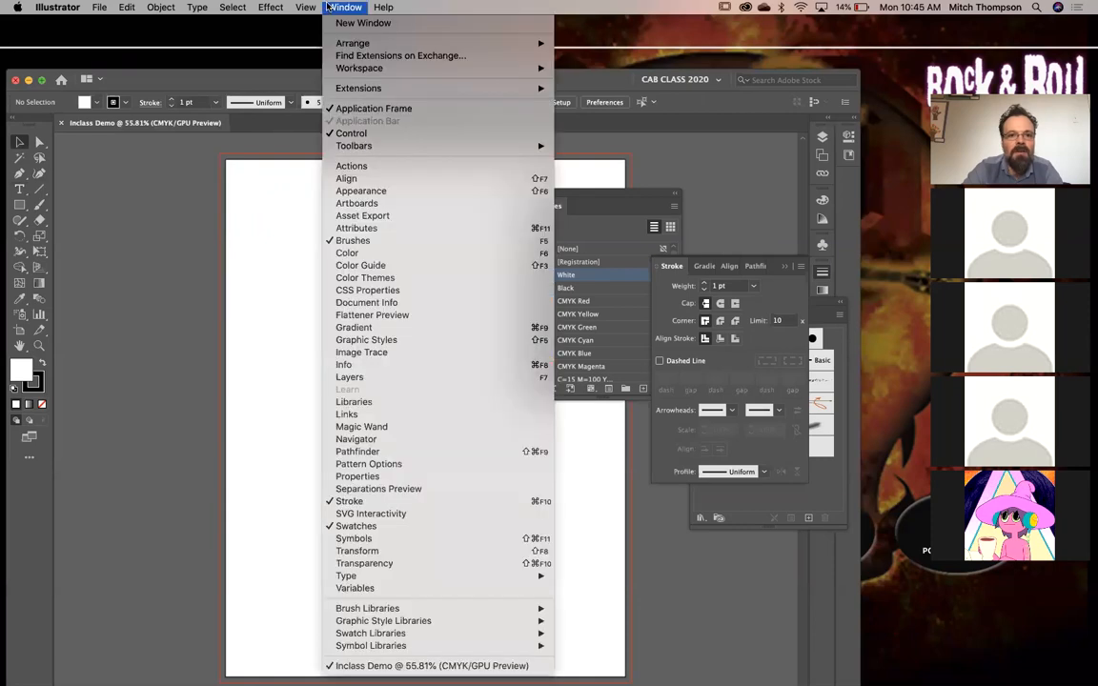
{"action": "mouse_move", "coordinate": [361, 70]}
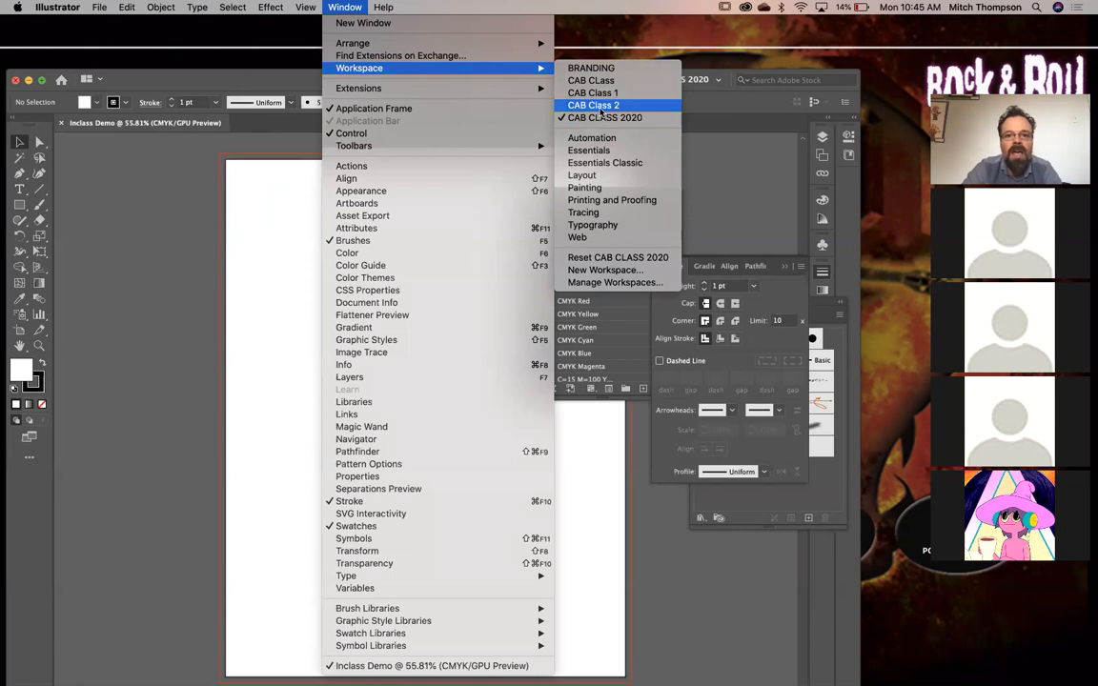
{"action": "left_click", "coordinate": [600, 164]}
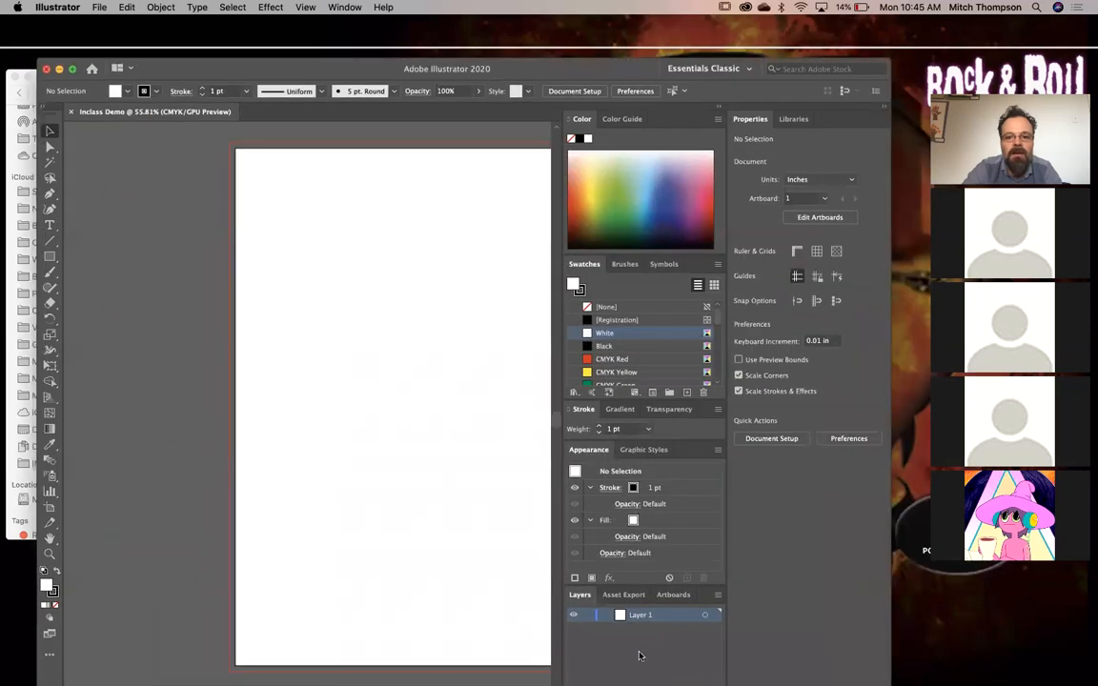
{"action": "left_click", "coordinate": [307, 6]}
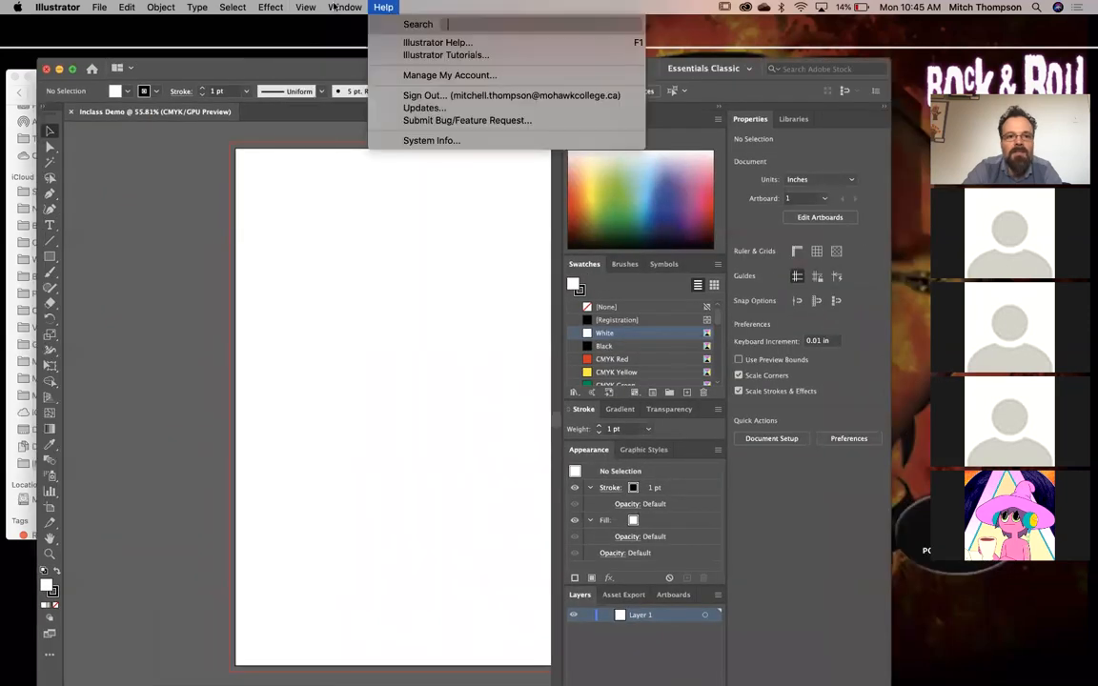
{"action": "mouse_move", "coordinate": [345, 6]}
{"action": "mouse_move", "coordinate": [359, 68]}
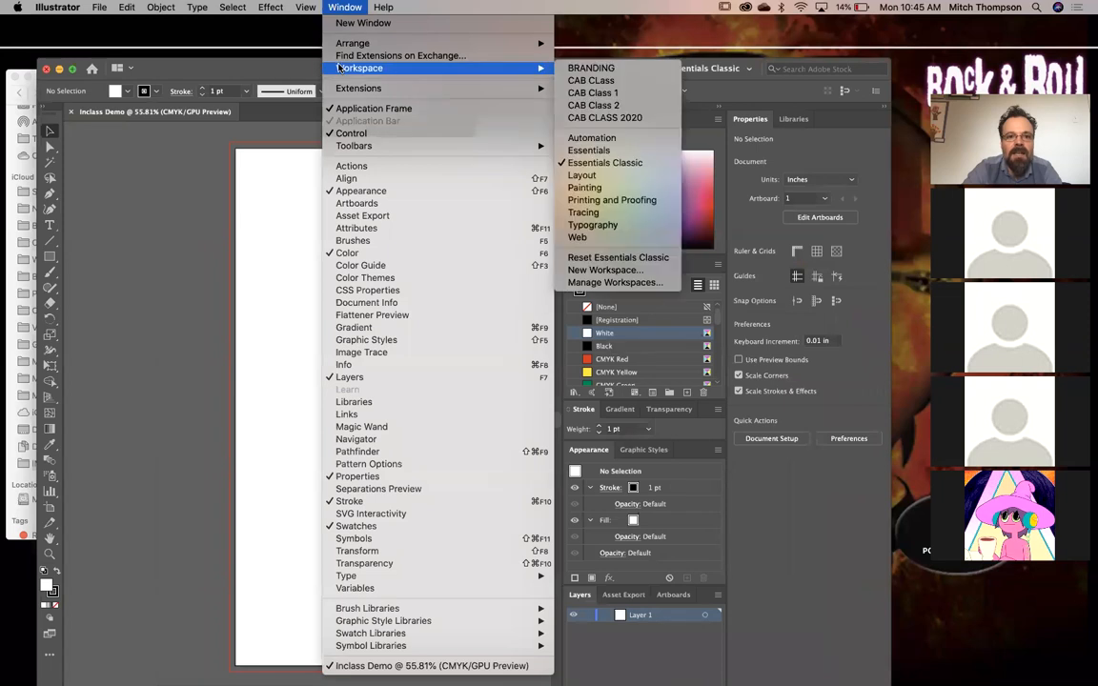
{"action": "left_click", "coordinate": [614, 258]}
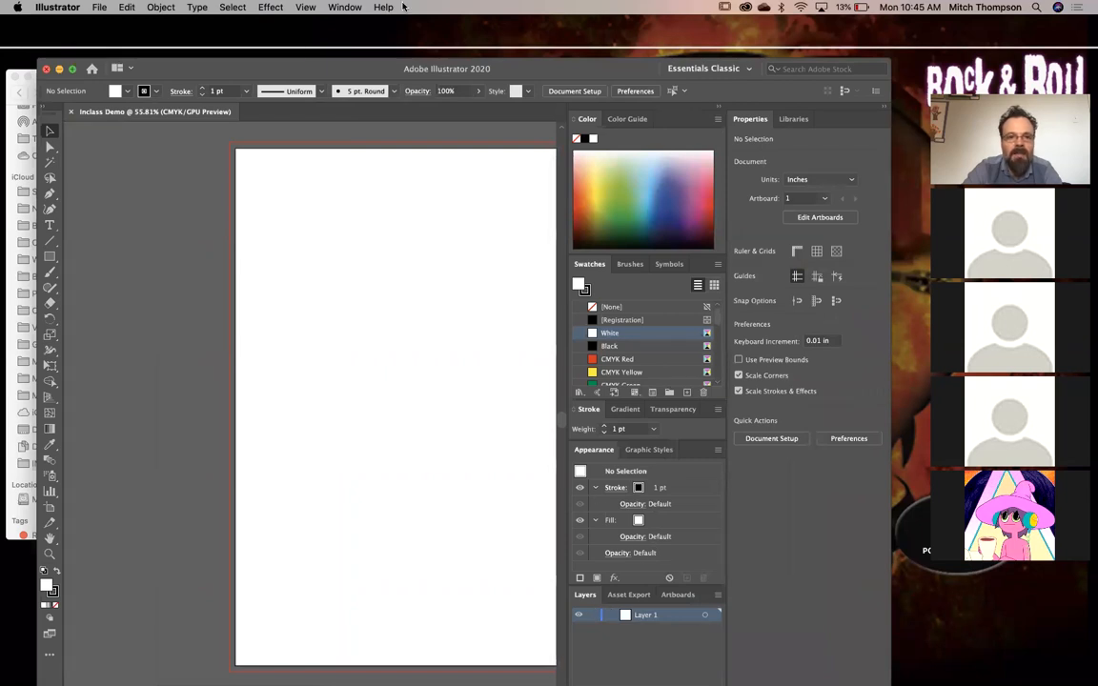
Return to the CAB CLASS 2020 workspace, reset its panel layout and reposition the application window
{"action": "left_click", "coordinate": [333, 7]}
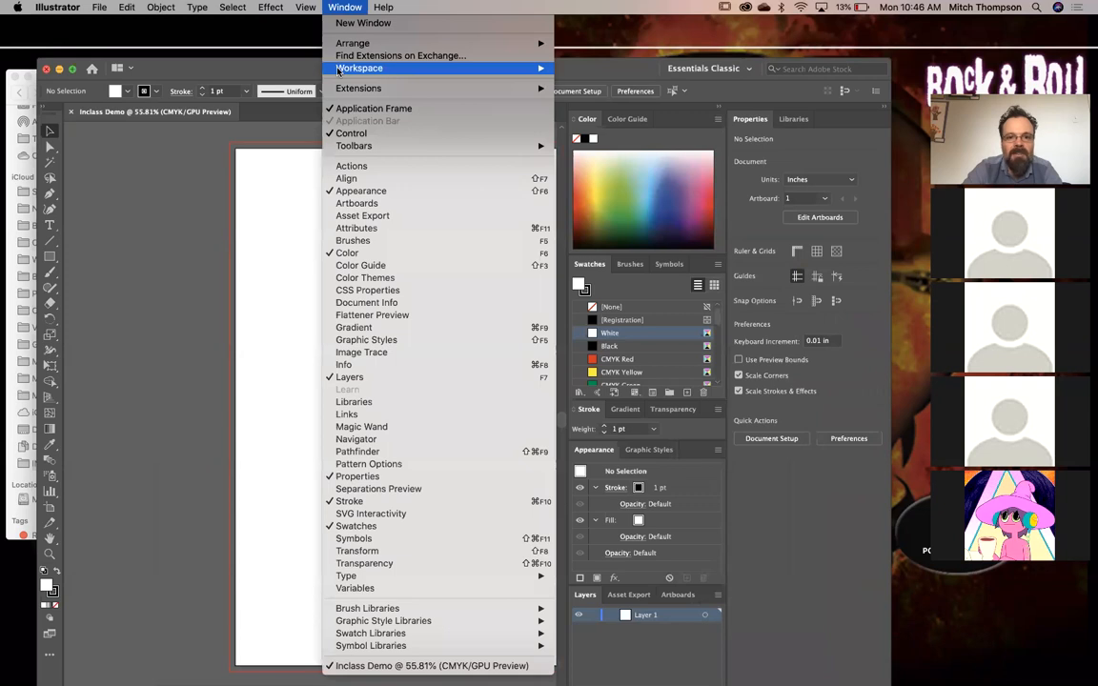
{"action": "mouse_move", "coordinate": [341, 69]}
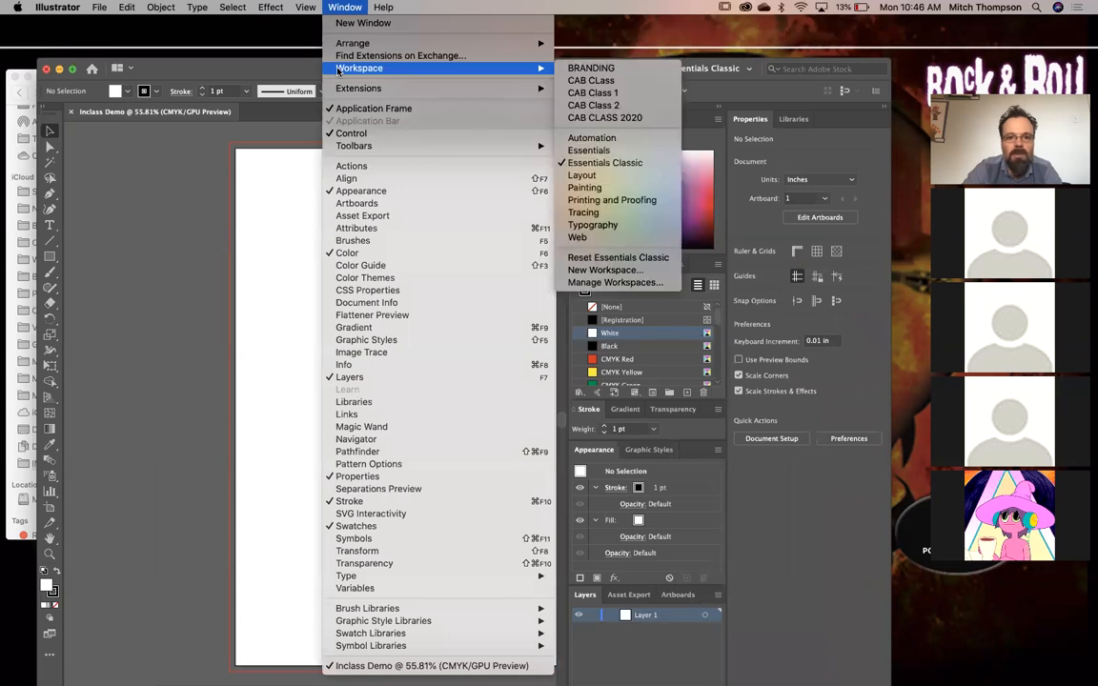
{"action": "left_click", "coordinate": [614, 118]}
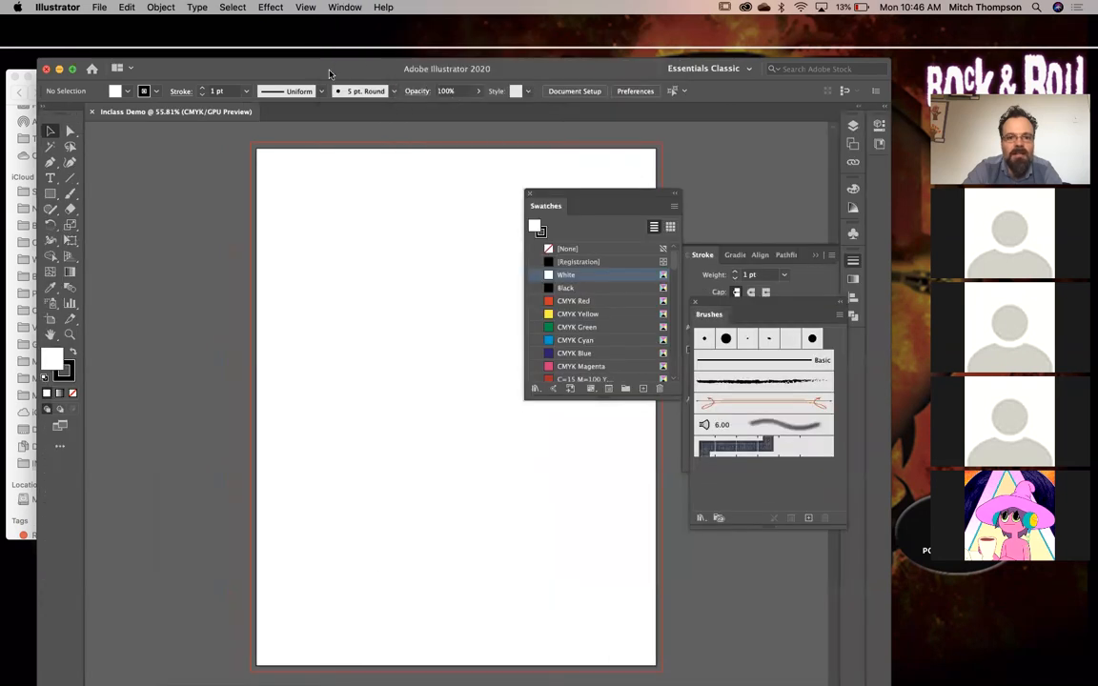
{"action": "left_click", "coordinate": [305, 7]}
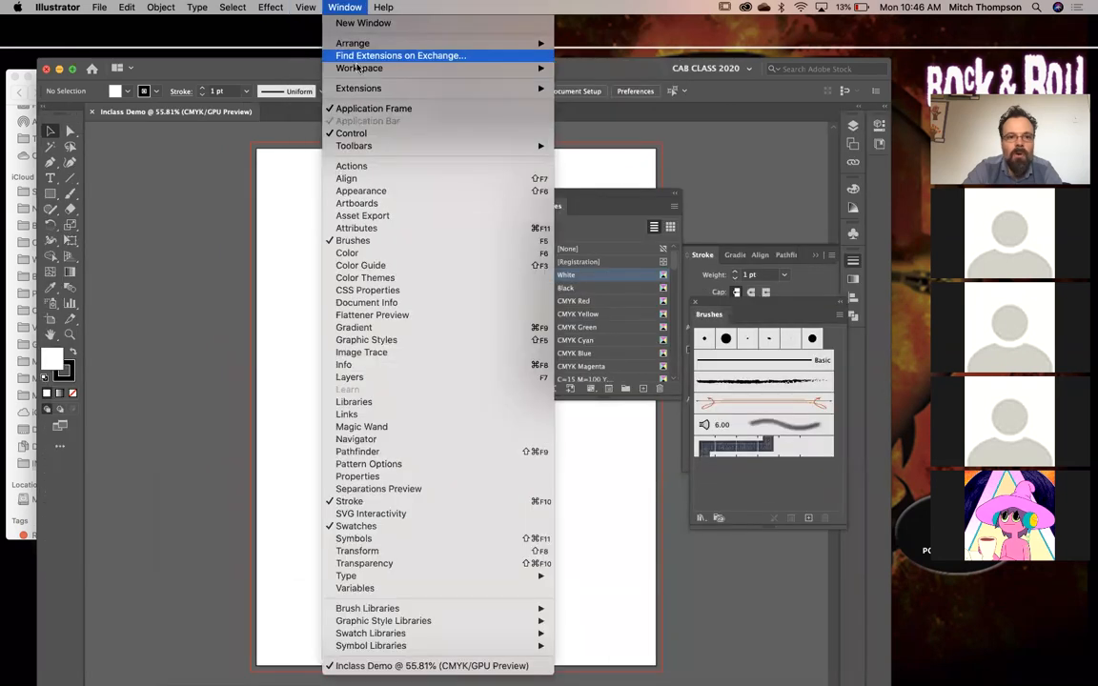
{"action": "mouse_move", "coordinate": [358, 68]}
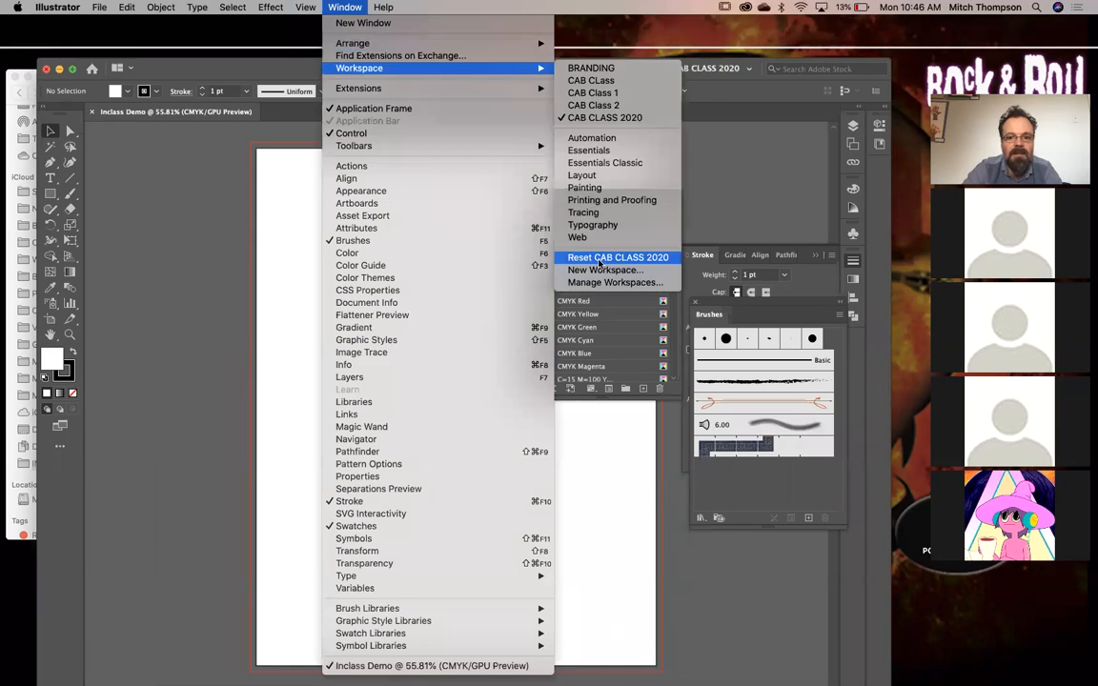
{"action": "left_click", "coordinate": [601, 261]}
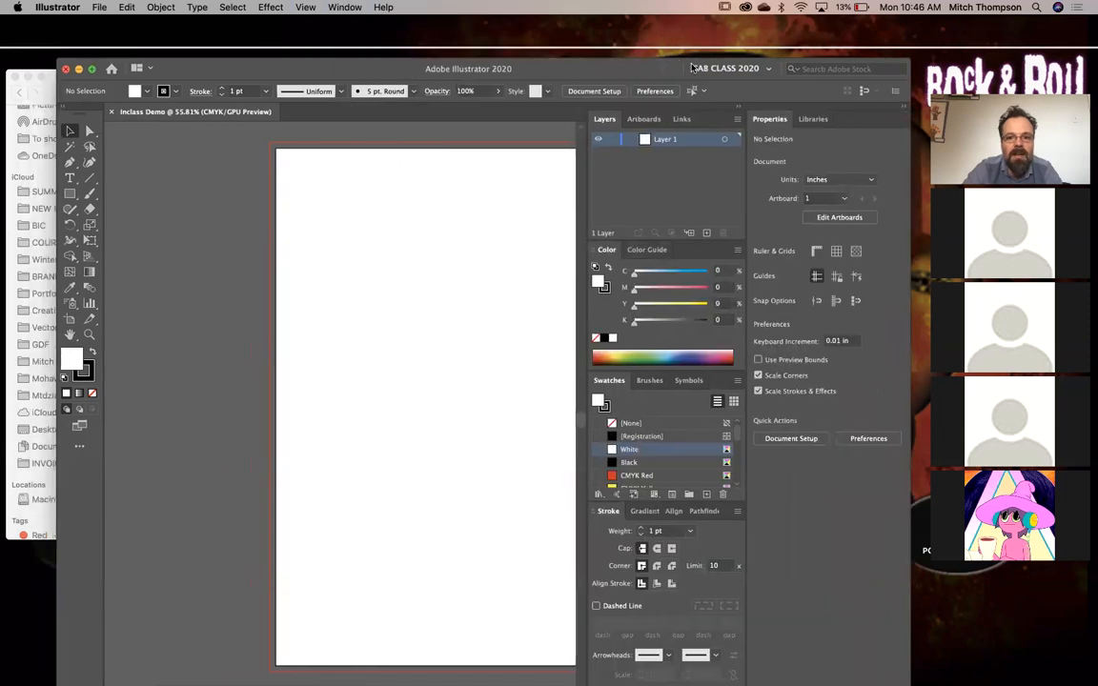
{"action": "left_click_drag", "start_coordinate": [693, 68], "coordinate": [738, 65]}
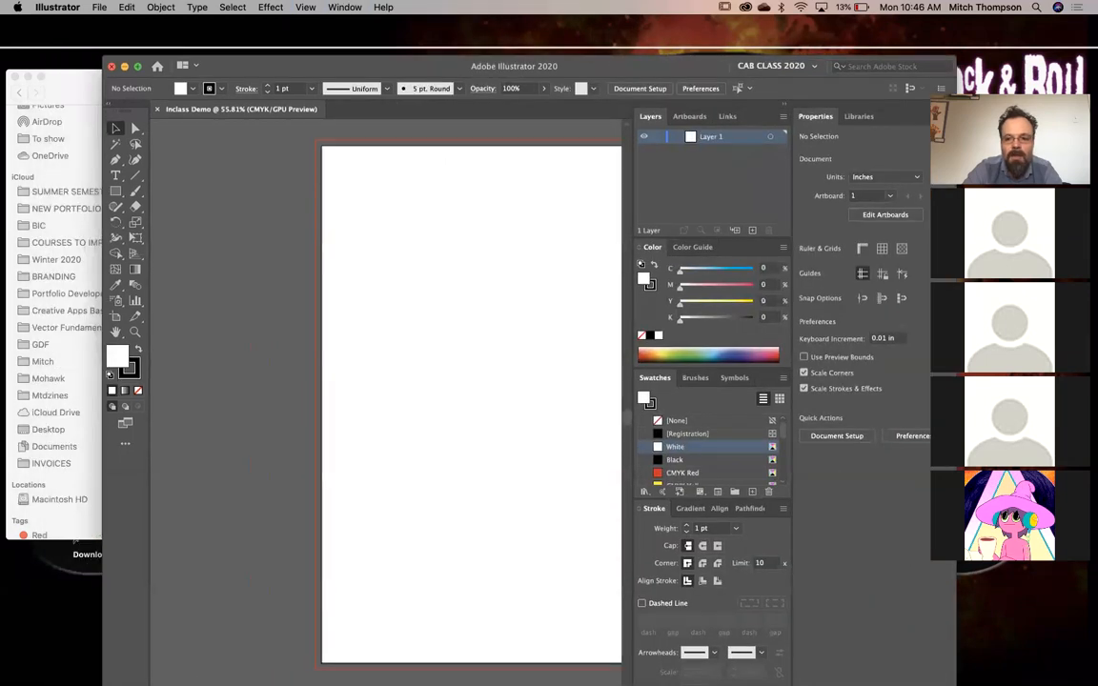
Reposition the application window and examine the Align and Pathfinder panels grouped with Stroke, returning to the Stroke panel
{"action": "left_click_drag", "start_coordinate": [956, 333], "coordinate": [1018, 334]}
{"action": "left_click_drag", "start_coordinate": [725, 61], "coordinate": [667, 55]}
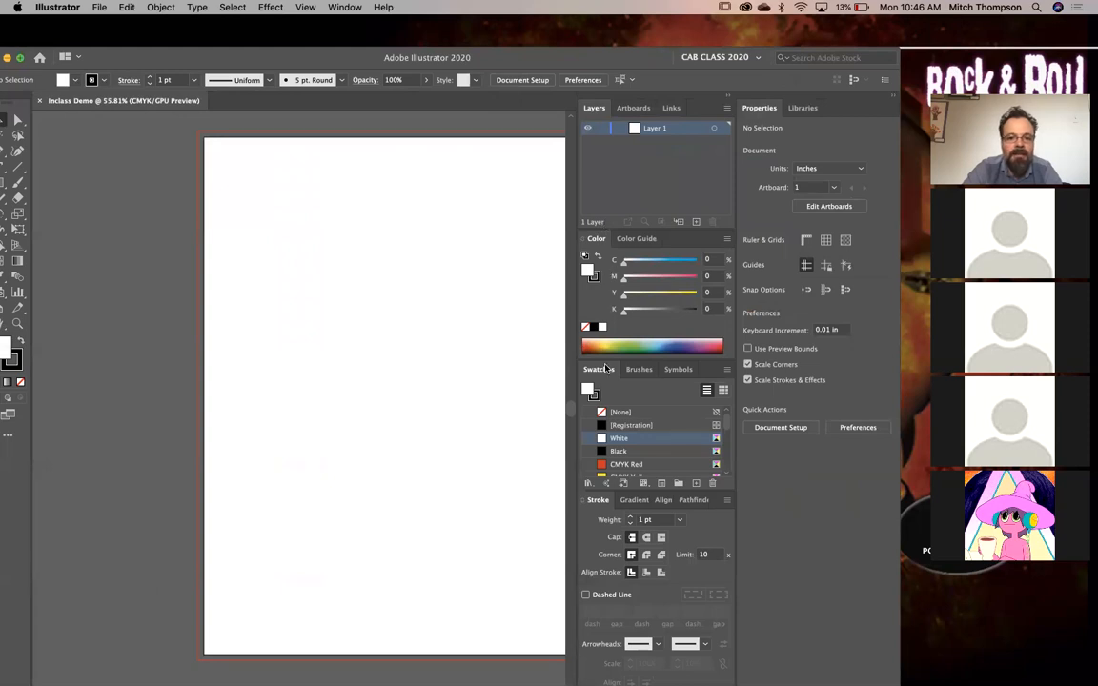
{"action": "left_click", "coordinate": [634, 500]}
{"action": "left_click", "coordinate": [661, 567]}
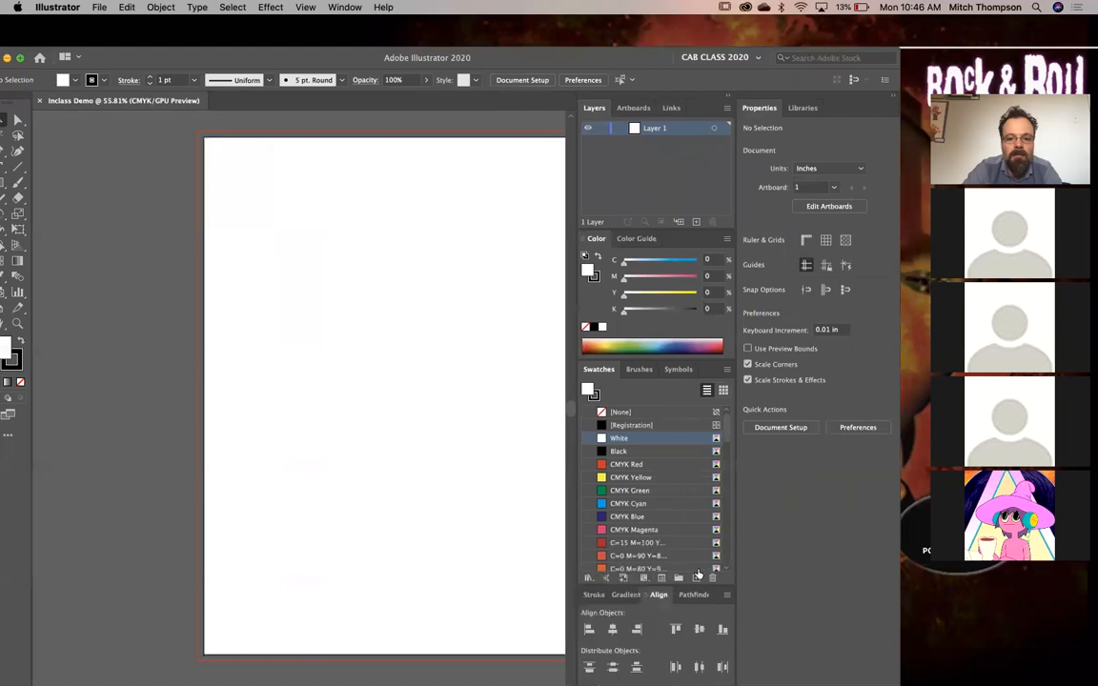
{"action": "left_click", "coordinate": [696, 593]}
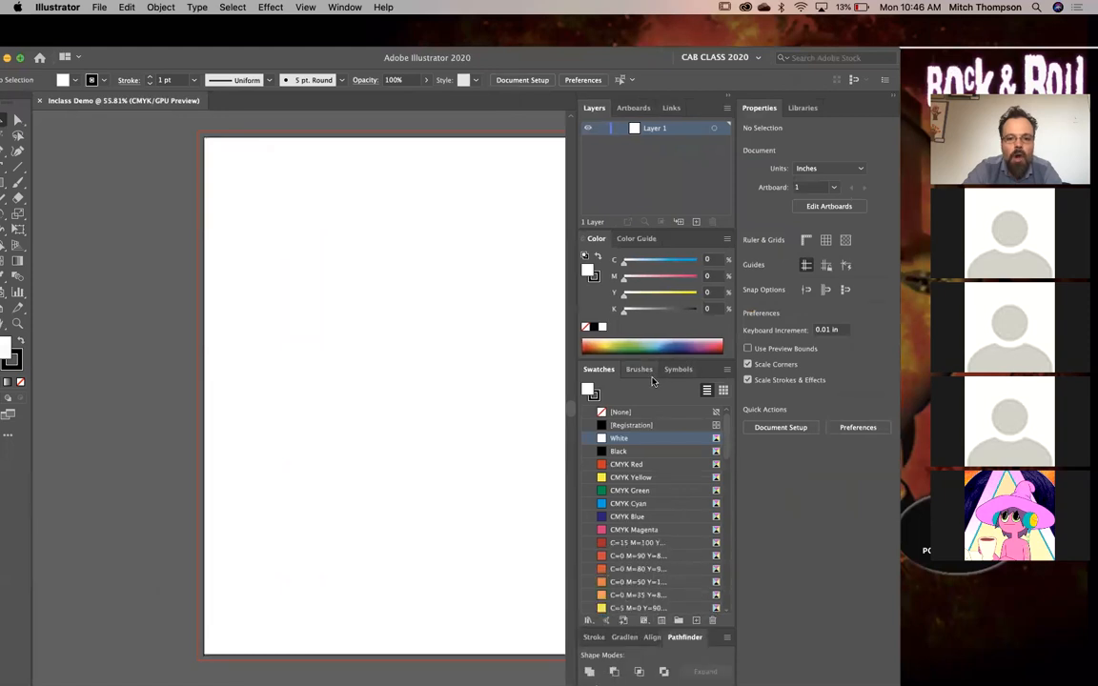
{"action": "left_click", "coordinate": [592, 638]}
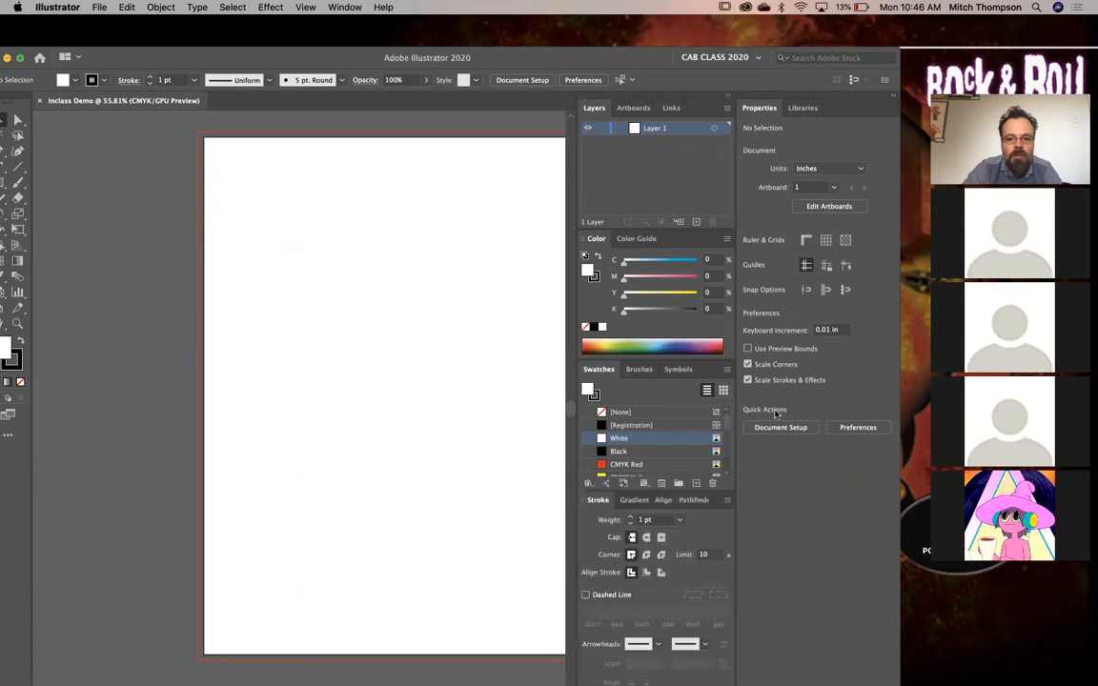
Browse the colour themes, swatches and artwork stored in My Library, and return to the Properties panel
{"action": "left_click", "coordinate": [802, 108]}
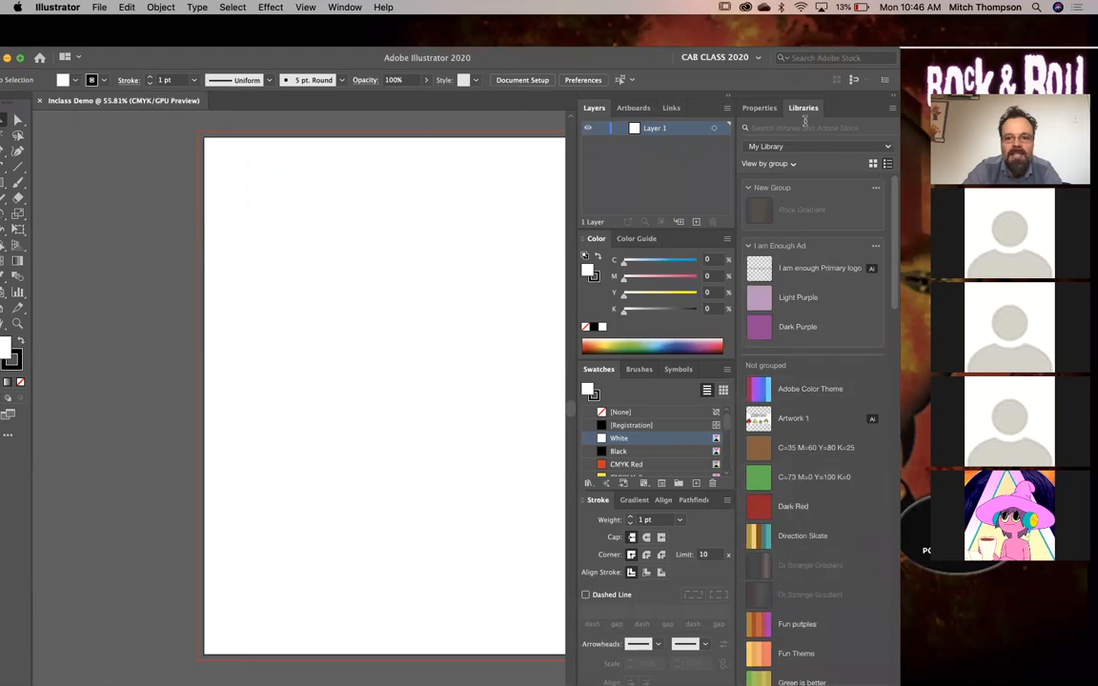
{"action": "scroll", "coordinate": [809, 440], "scroll_direction": "down", "scroll_amount": 3}
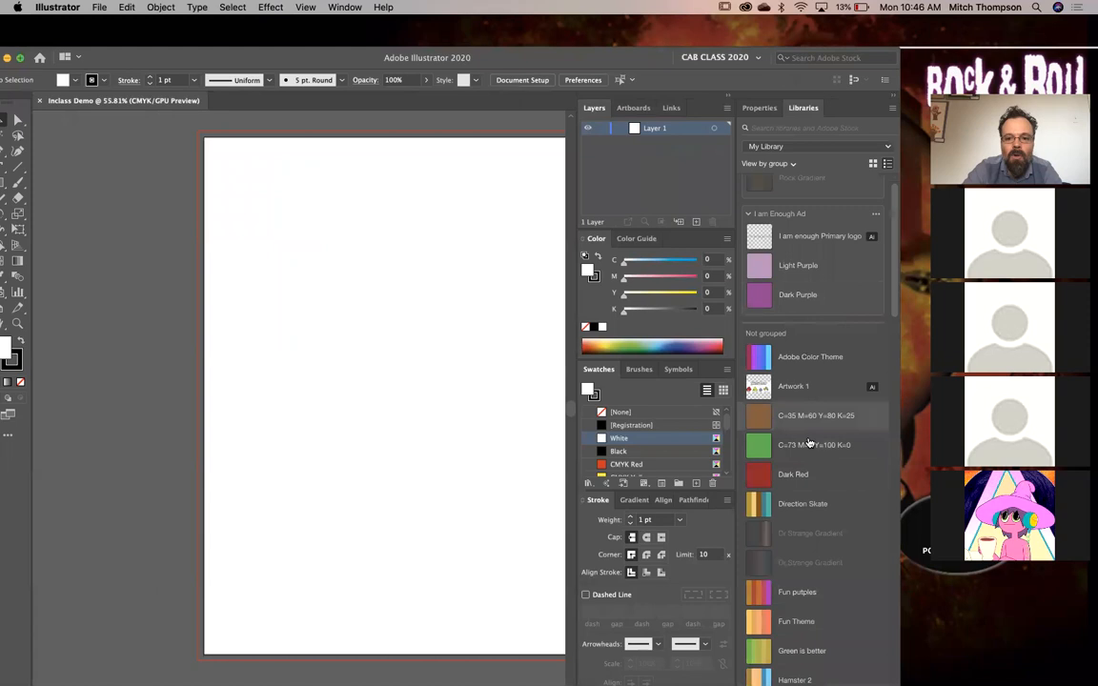
{"action": "scroll", "coordinate": [809, 440], "scroll_direction": "down", "scroll_amount": 20}
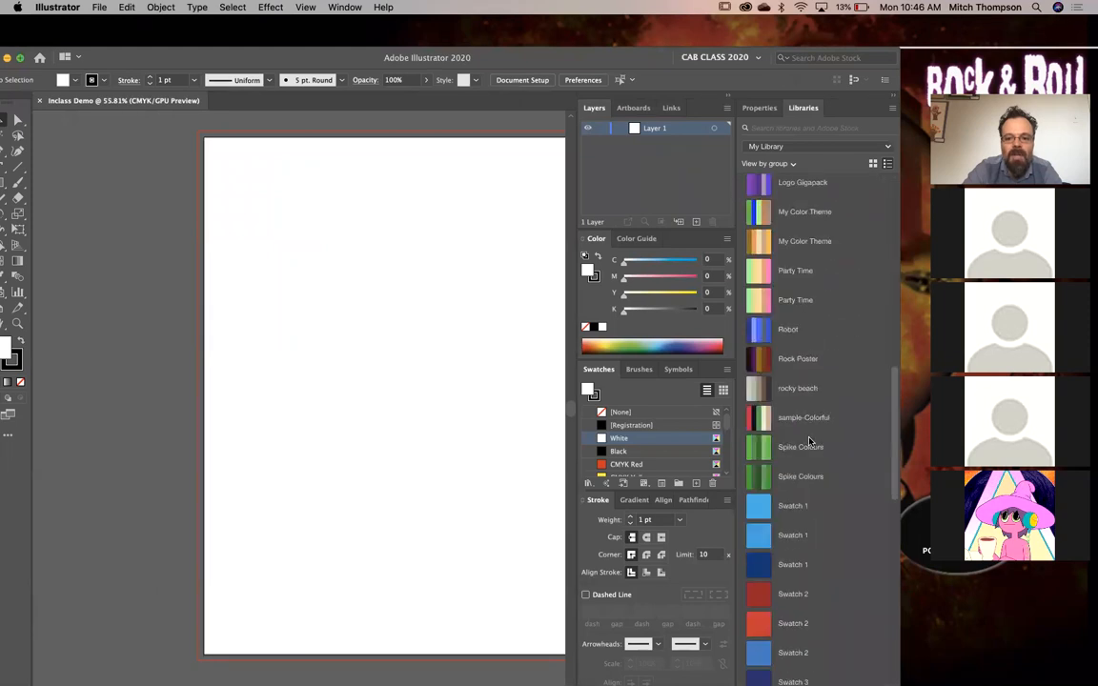
{"action": "scroll", "coordinate": [809, 441], "scroll_direction": "down", "scroll_amount": 8}
{"action": "scroll", "coordinate": [809, 458], "scroll_direction": "up", "scroll_amount": 18}
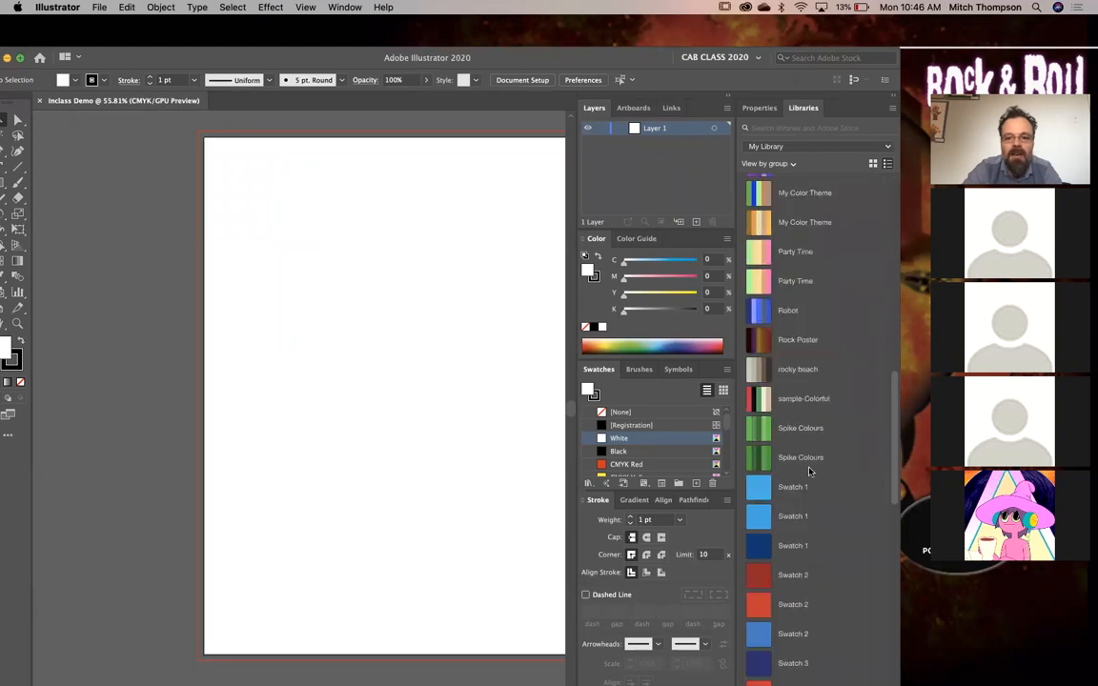
{"action": "scroll", "coordinate": [807, 471], "scroll_direction": "up", "scroll_amount": 15}
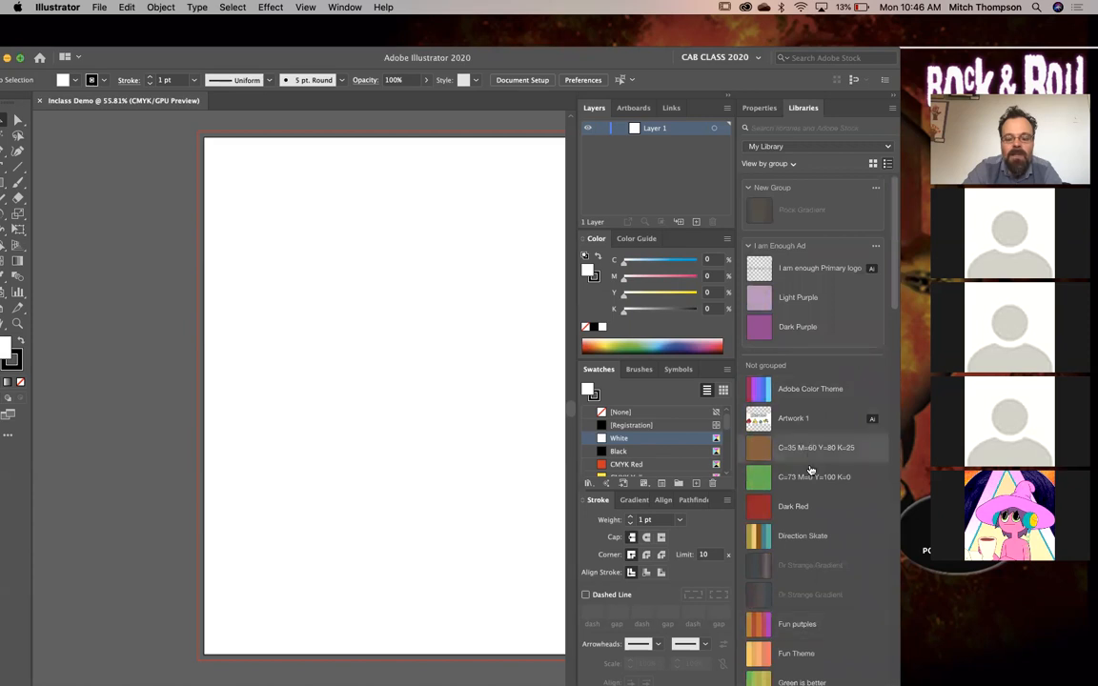
{"action": "left_click", "coordinate": [759, 108]}
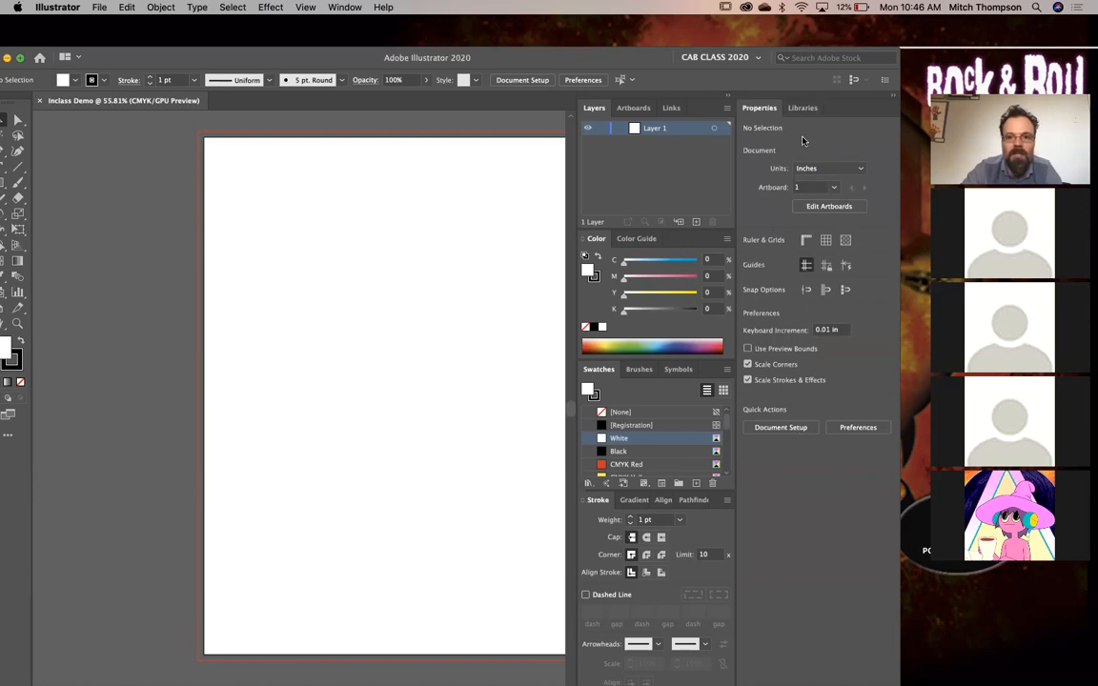
Examine the list of available panels and the list of saved workspaces without changing them, repositioning the application window
{"action": "left_click_drag", "start_coordinate": [613, 65], "coordinate": [657, 42]}
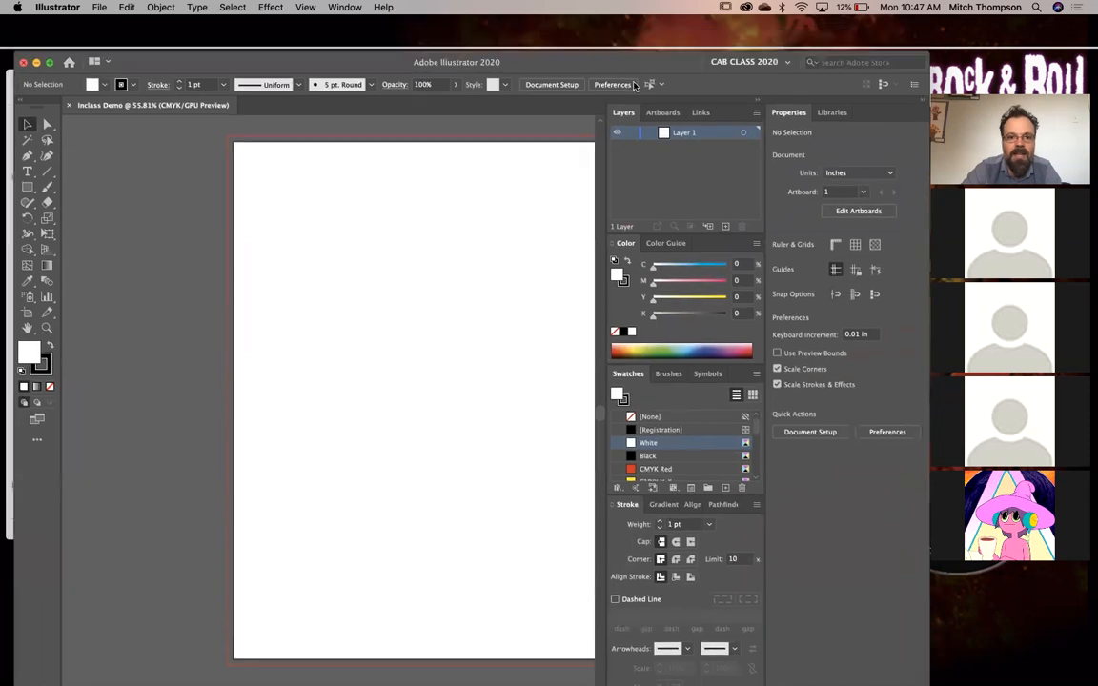
{"action": "left_click", "coordinate": [333, 6]}
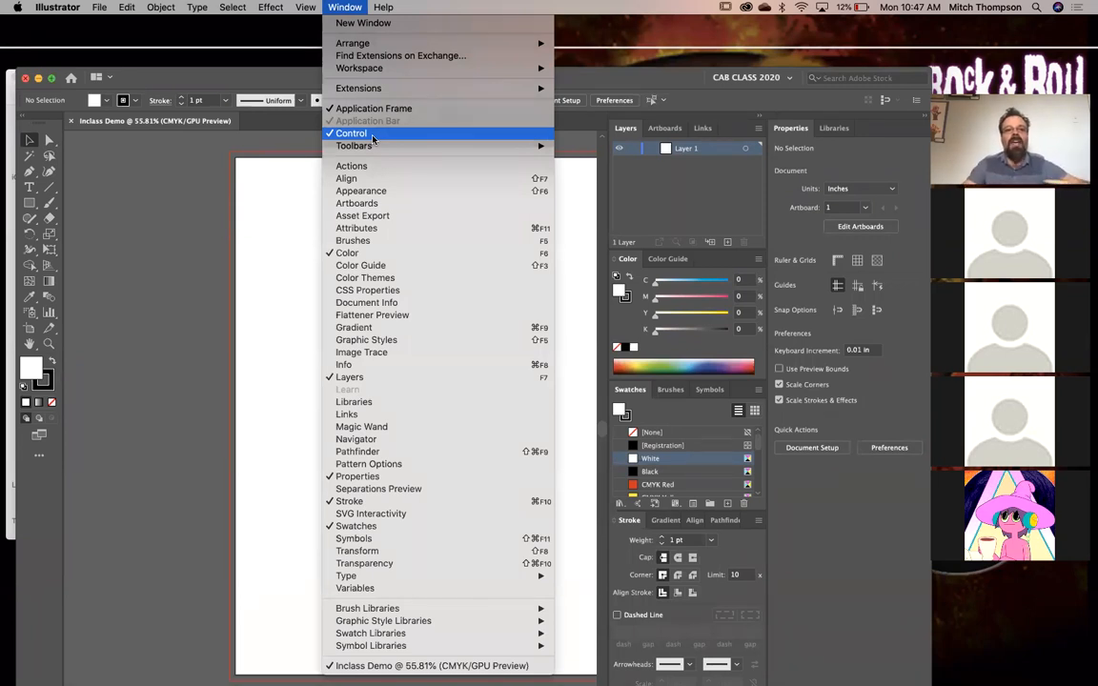
{"action": "left_click", "coordinate": [343, 7]}
{"action": "left_click", "coordinate": [383, 7]}
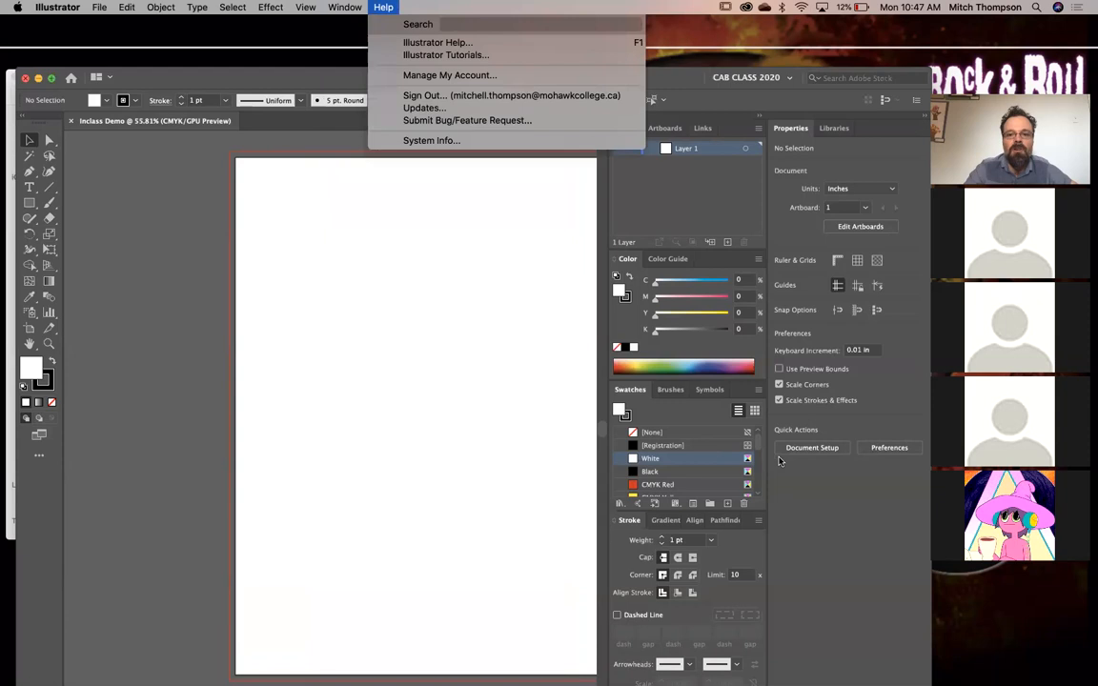
{"action": "left_click", "coordinate": [358, 83]}
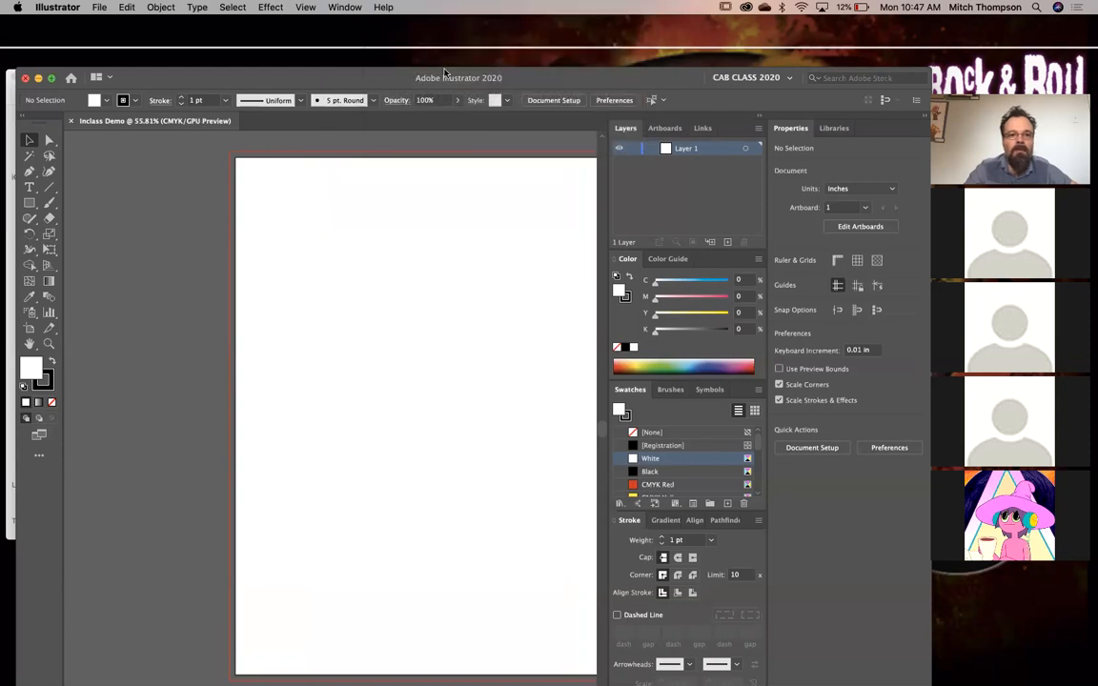
{"action": "left_click_drag", "start_coordinate": [283, 78], "coordinate": [313, 63]}
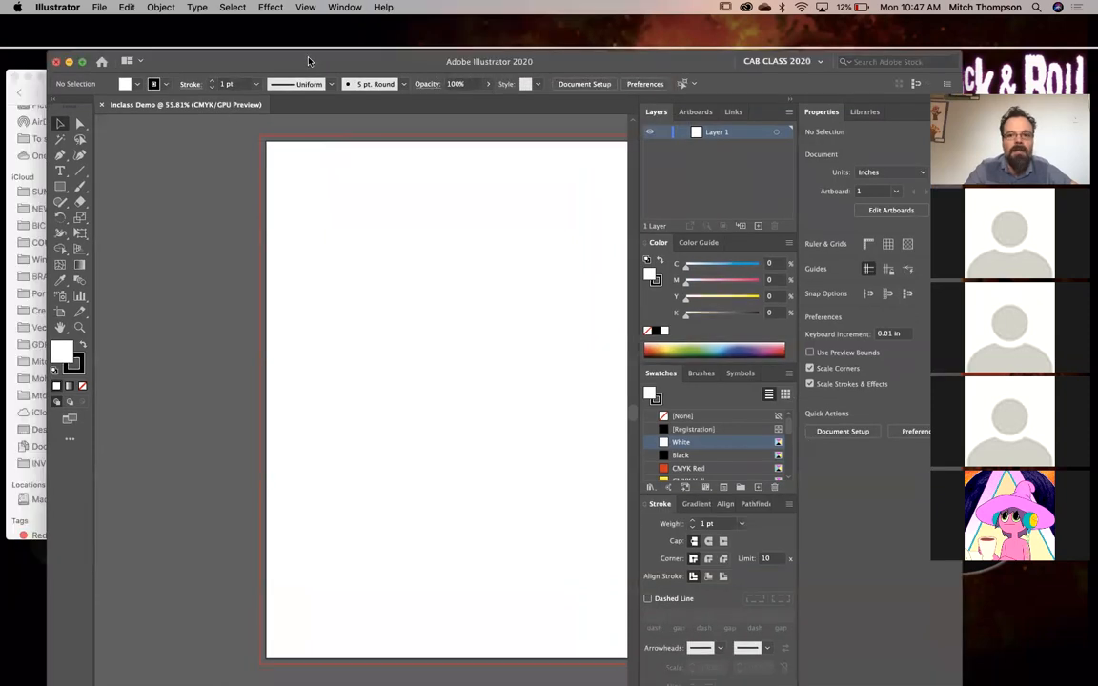
{"action": "left_click_drag", "start_coordinate": [665, 61], "coordinate": [660, 56]}
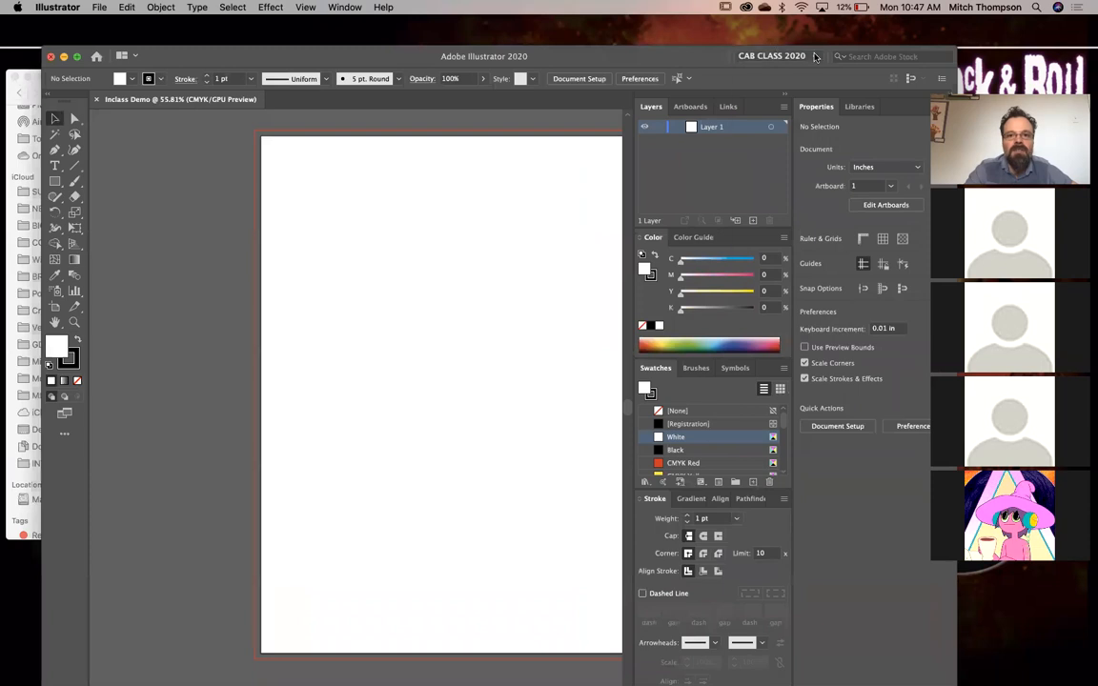
{"action": "left_click", "coordinate": [813, 54]}
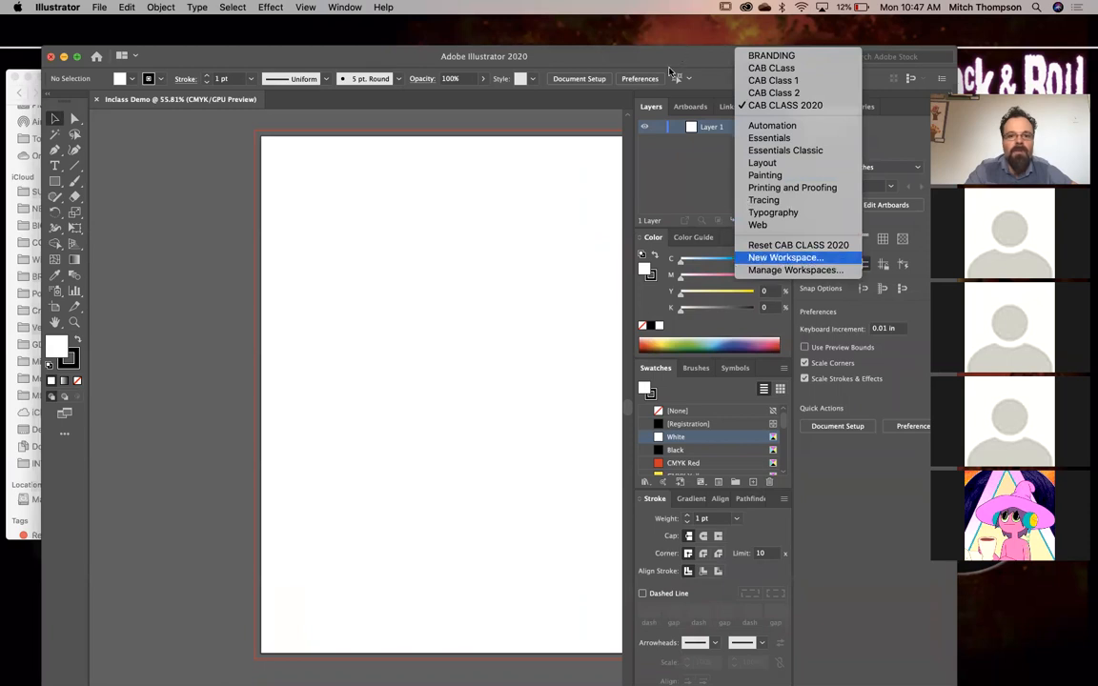
{"action": "left_click", "coordinate": [182, 207]}
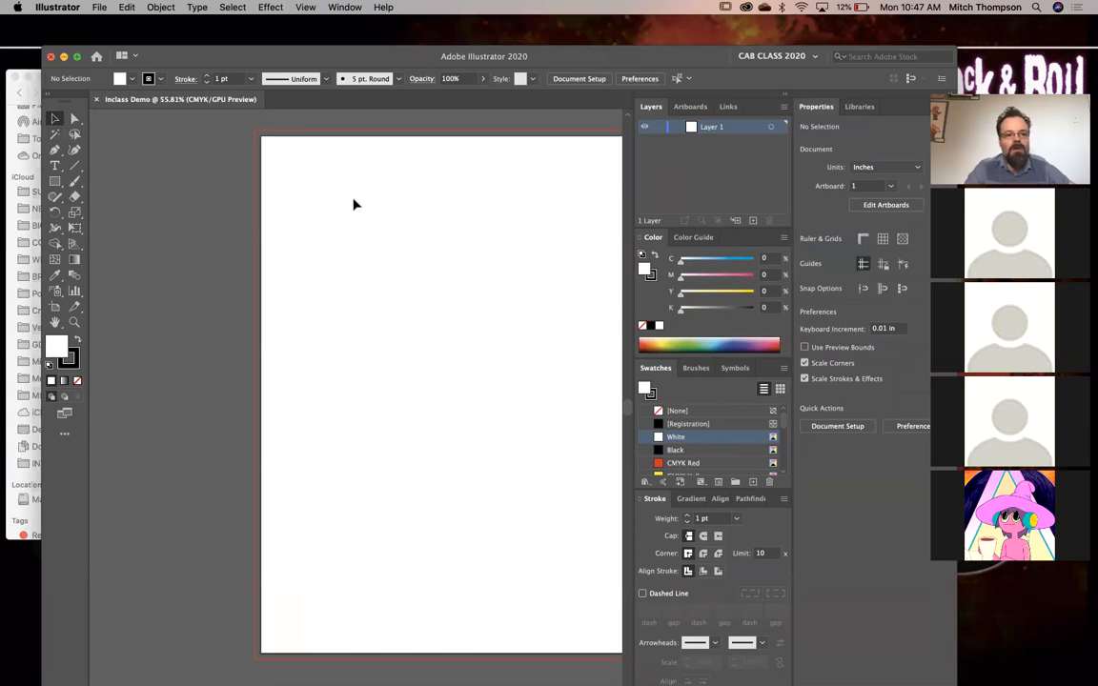
Look through the Magic Wand, Lasso and Pen tools and return to the Selection tool
{"action": "left_click", "coordinate": [74, 120]}
{"action": "left_click", "coordinate": [61, 120]}
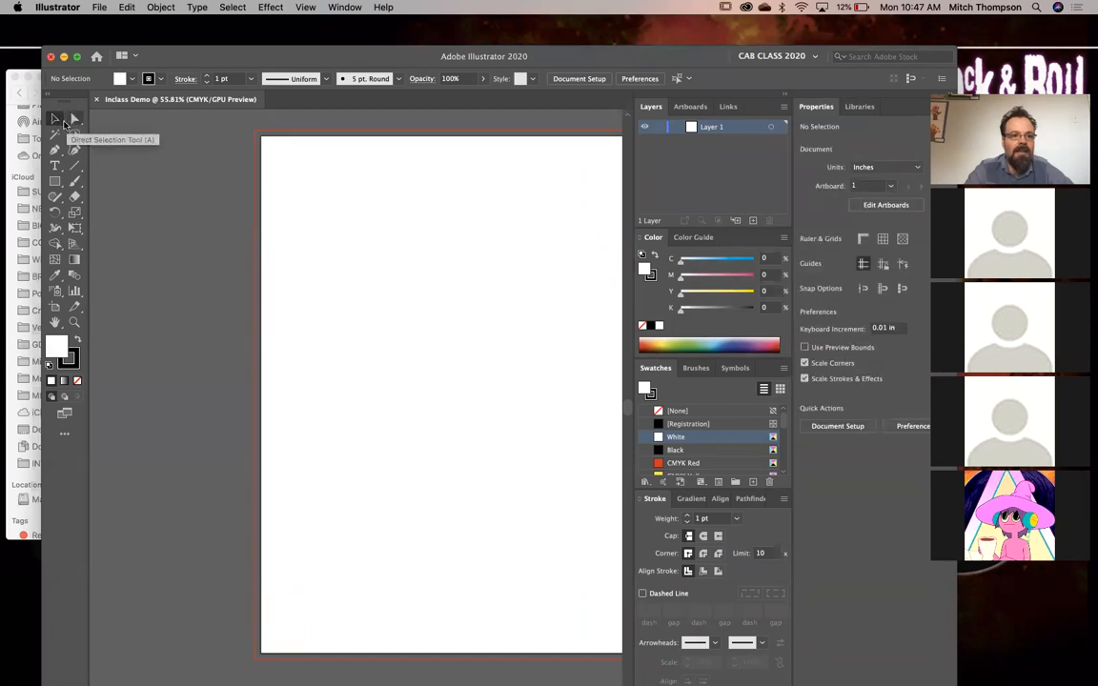
{"action": "left_click", "coordinate": [54, 135]}
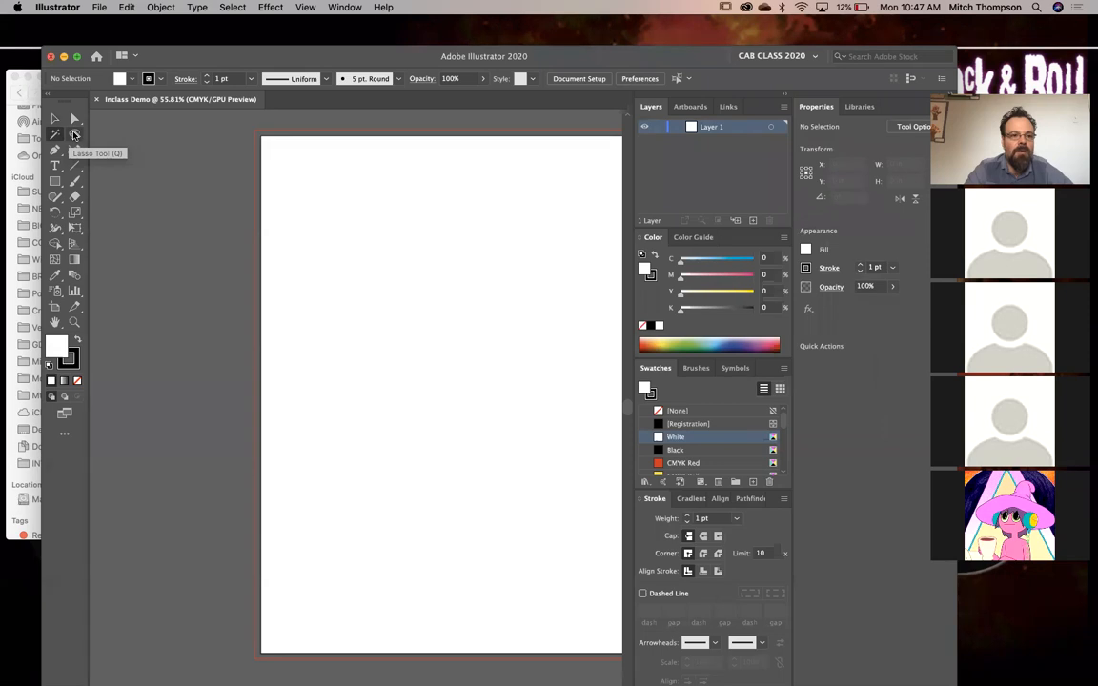
{"action": "left_click", "coordinate": [75, 135]}
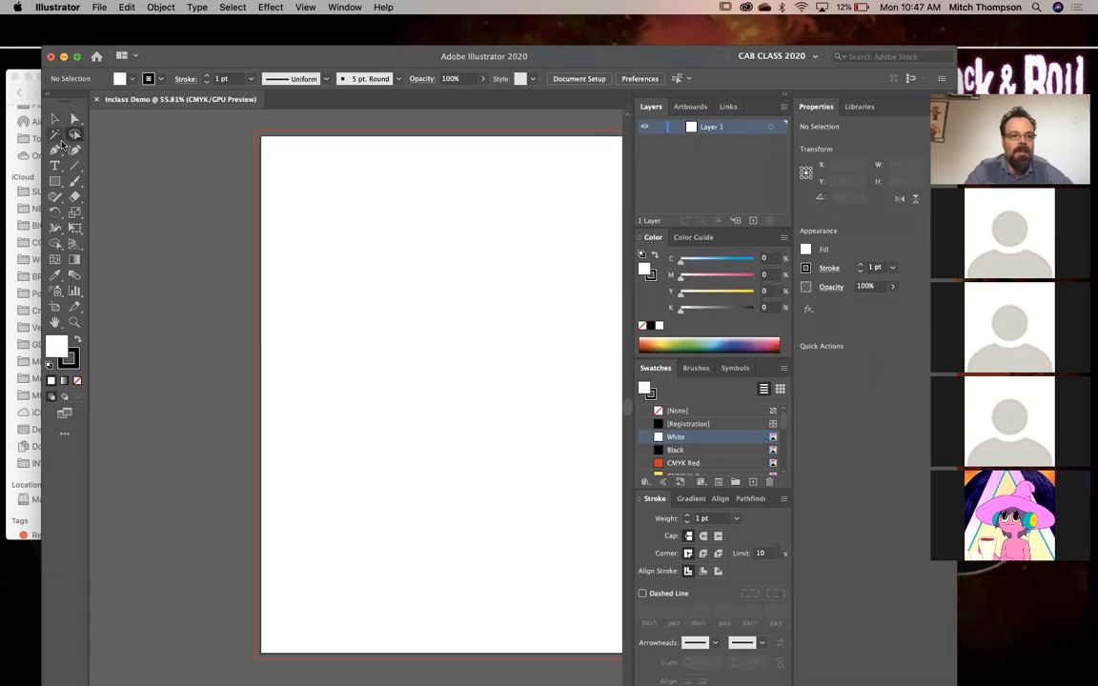
{"action": "left_click", "coordinate": [55, 151]}
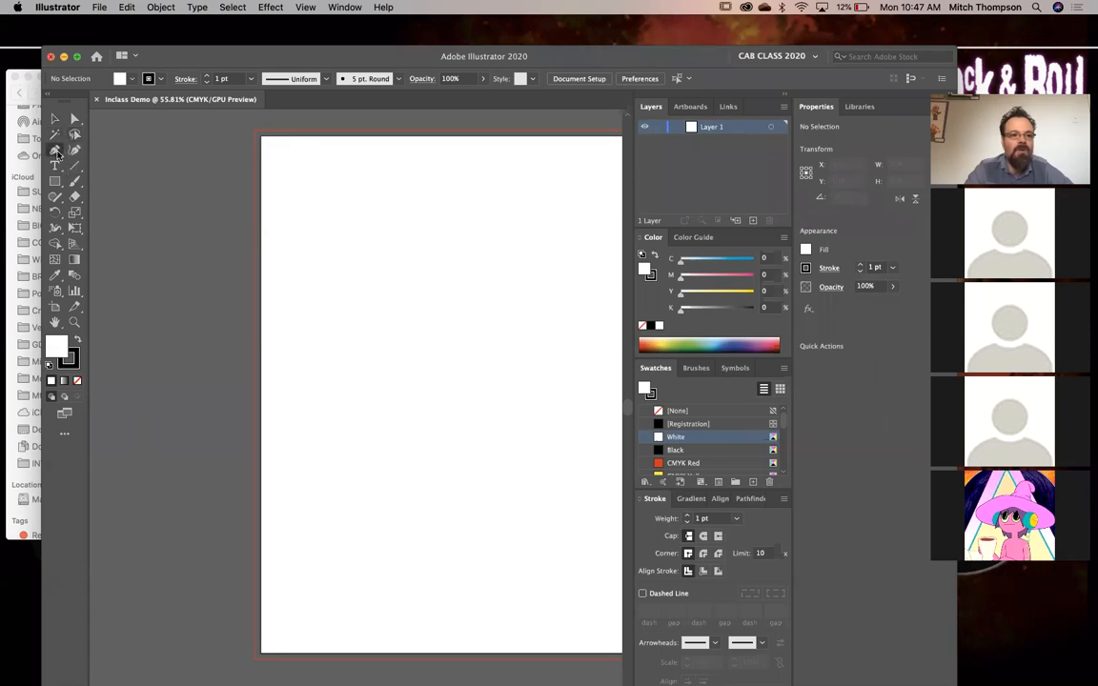
{"action": "left_click", "coordinate": [54, 118]}
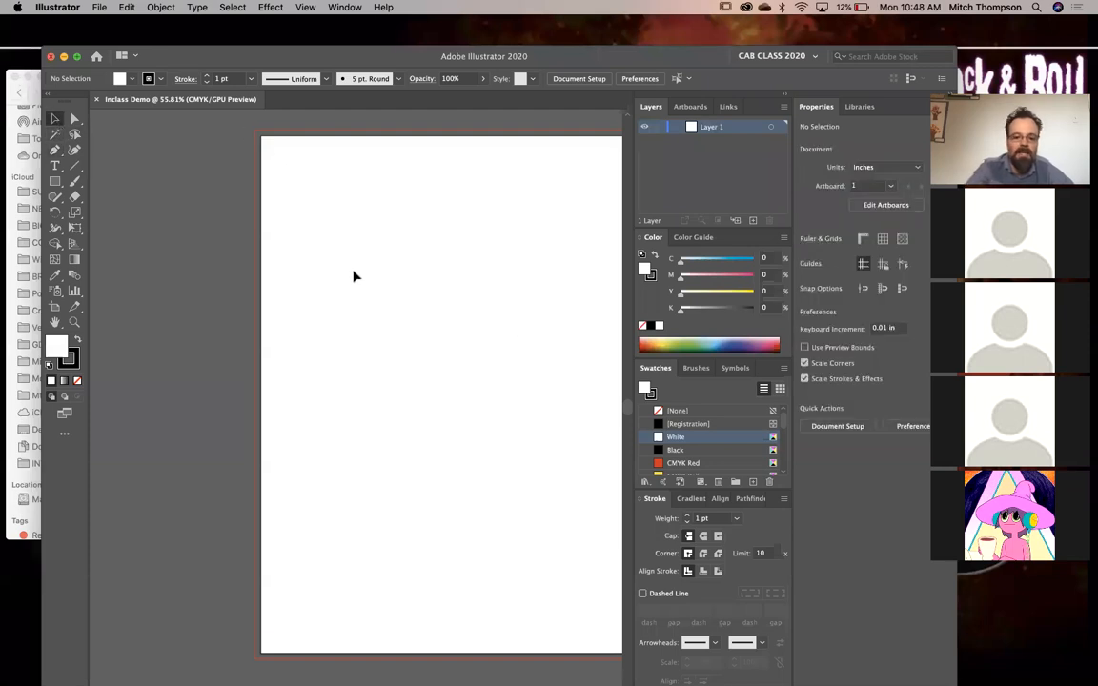
Draw an open, straight-sided path of eight anchor points with the Pen tool, about 4.63 by 5.33 in, on the artboard's upper half
{"action": "key", "text": "p"}
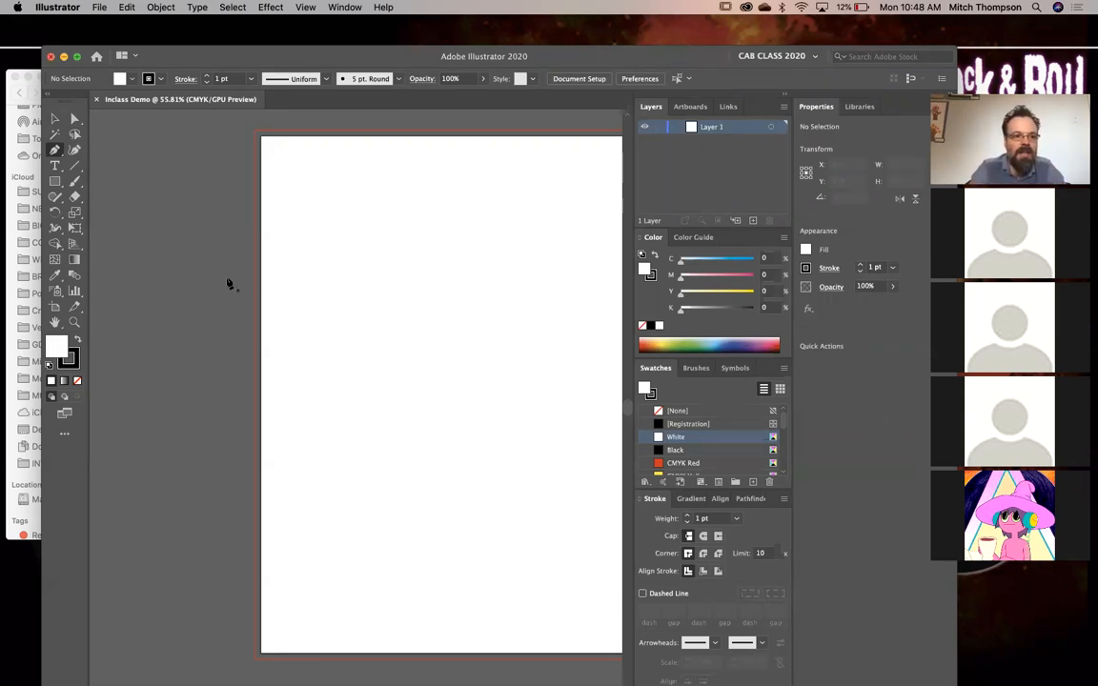
{"action": "left_click", "coordinate": [54, 150]}
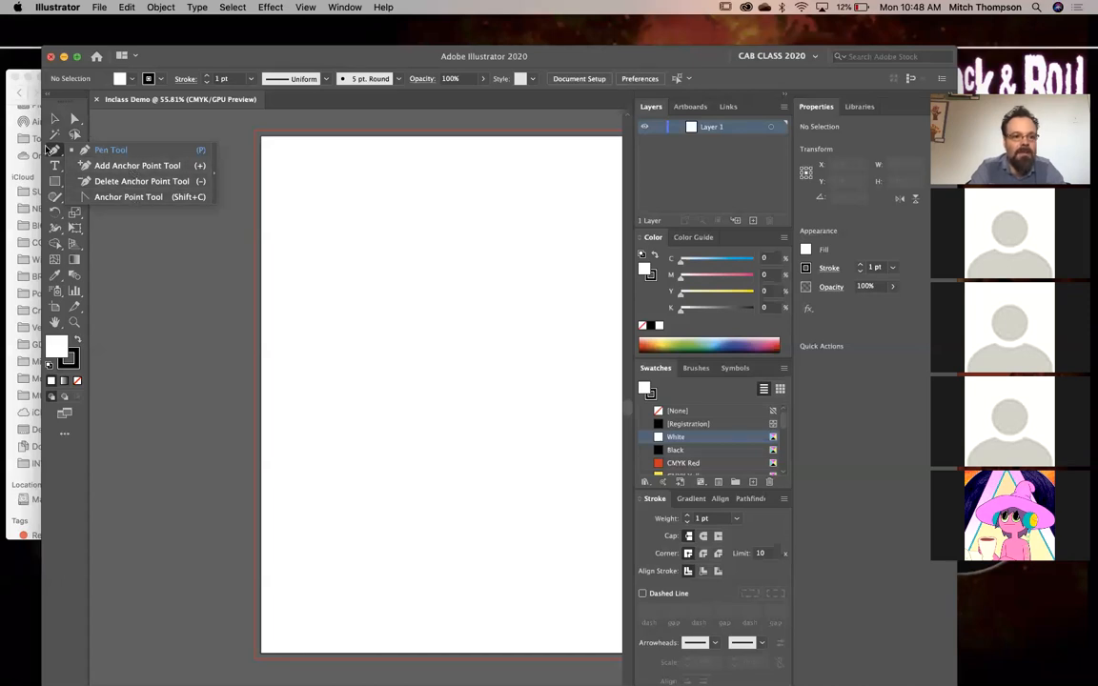
{"action": "left_click", "coordinate": [56, 150]}
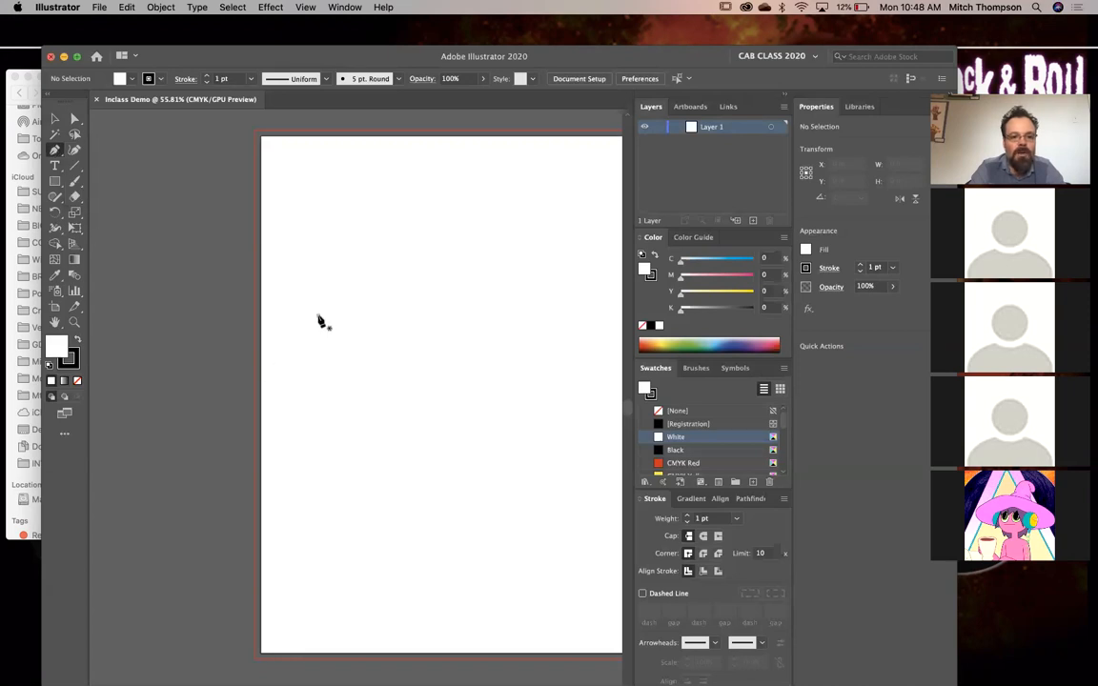
{"action": "left_click", "coordinate": [319, 314]}
{"action": "left_click", "coordinate": [393, 220]}
{"action": "left_click", "coordinate": [485, 280]}
{"action": "left_click", "coordinate": [485, 384]}
{"action": "left_click", "coordinate": [361, 469]}
{"action": "left_click", "coordinate": [337, 363]}
{"action": "left_click", "coordinate": [268, 360]}
{"action": "left_click", "coordinate": [300, 276]}
Try closing the path with a curved segment at its starting point, and undo that closure
{"action": "left_click_drag", "start_coordinate": [317, 314], "coordinate": [323, 321]}
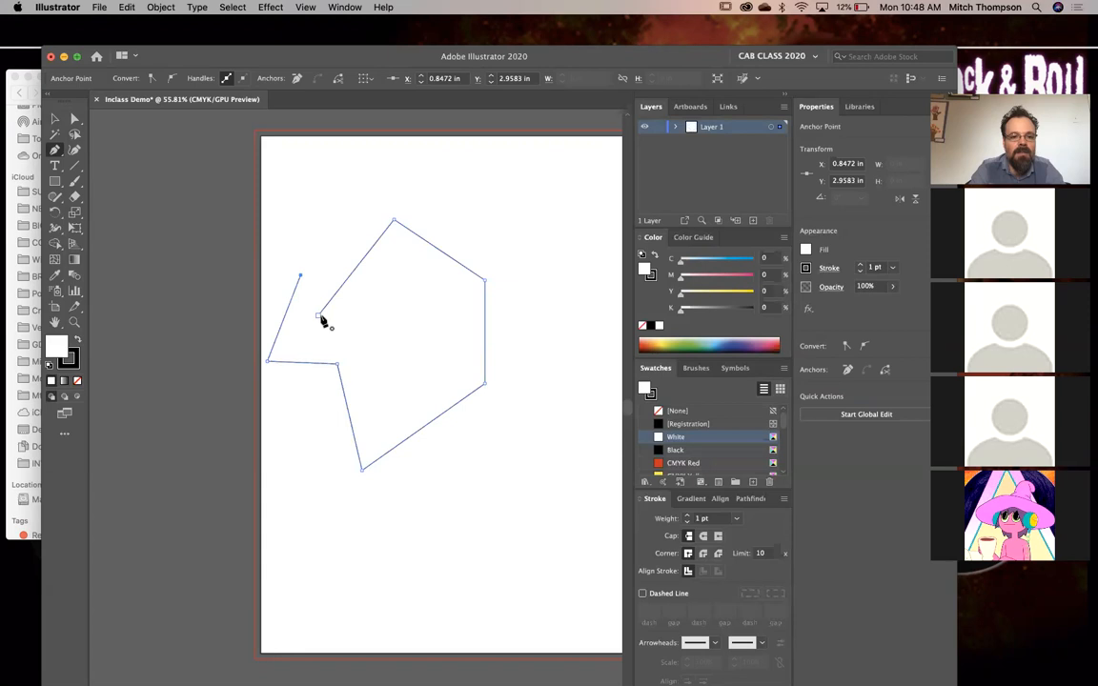
{"action": "mouse_move", "coordinate": [284, 371]}
{"action": "left_mouse_down"}
{"action": "mouse_move", "coordinate": [331, 399]}
{"action": "mouse_move", "coordinate": [305, 371]}
{"action": "left_mouse_up"}
{"action": "left_click", "coordinate": [510, 414], "text": "super"}
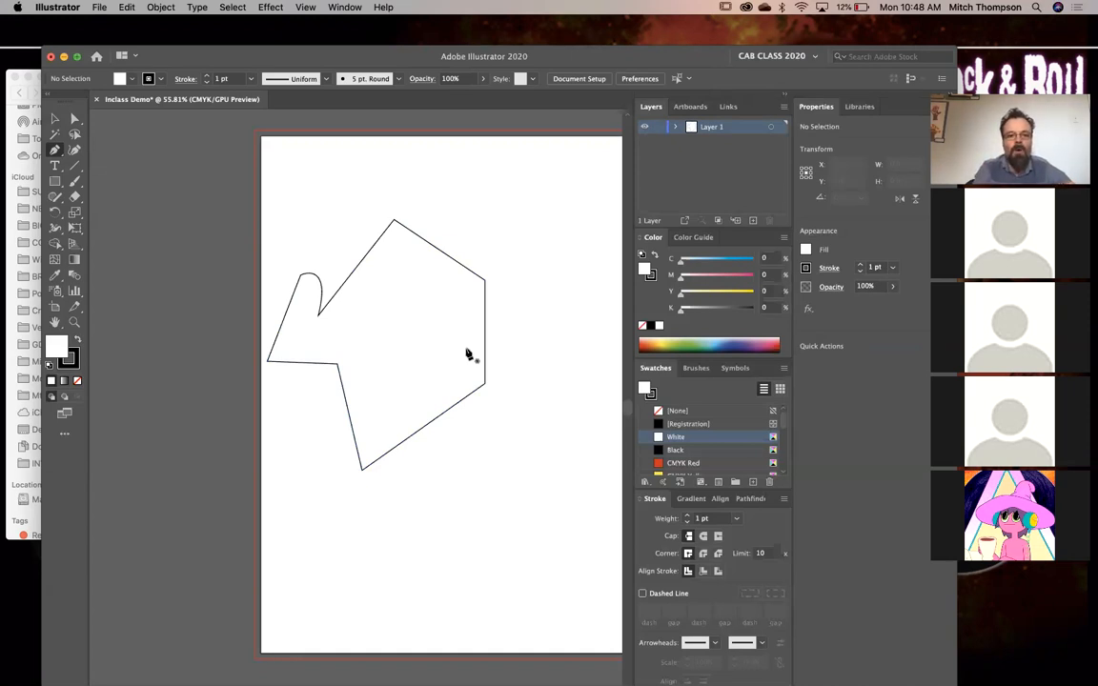
{"action": "left_click", "coordinate": [322, 304], "text": "super"}
{"action": "key", "text": "Delete"}
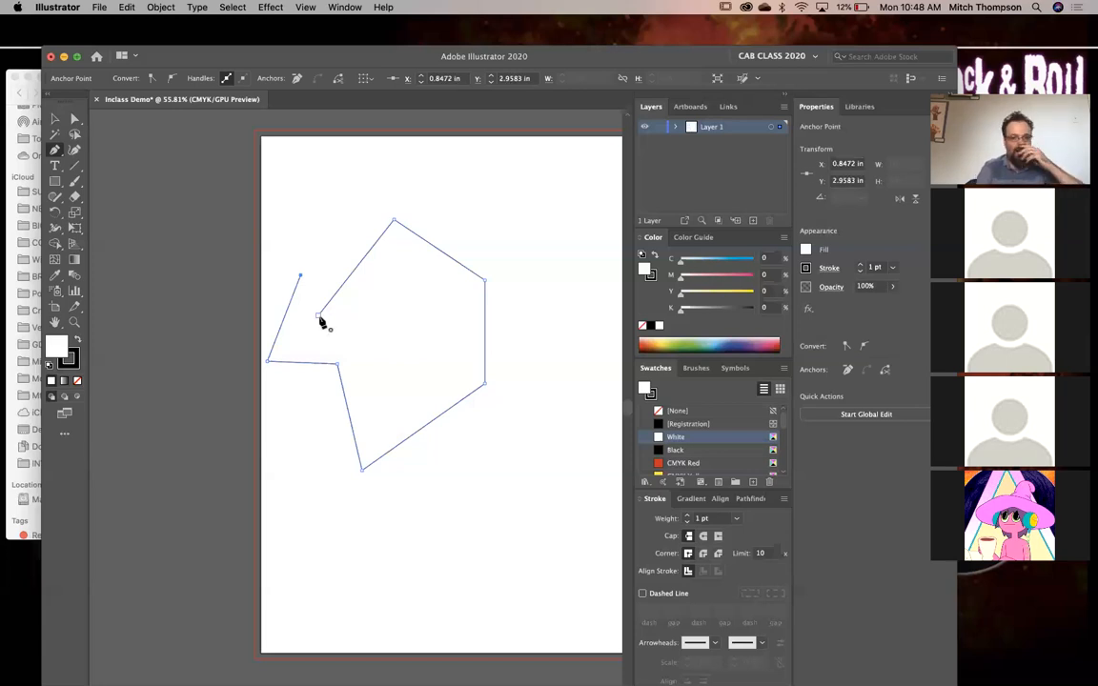
Close the path with a straight segment at its starting point and move the whole shape right and slightly up on the artboard
{"action": "left_click", "coordinate": [319, 316]}
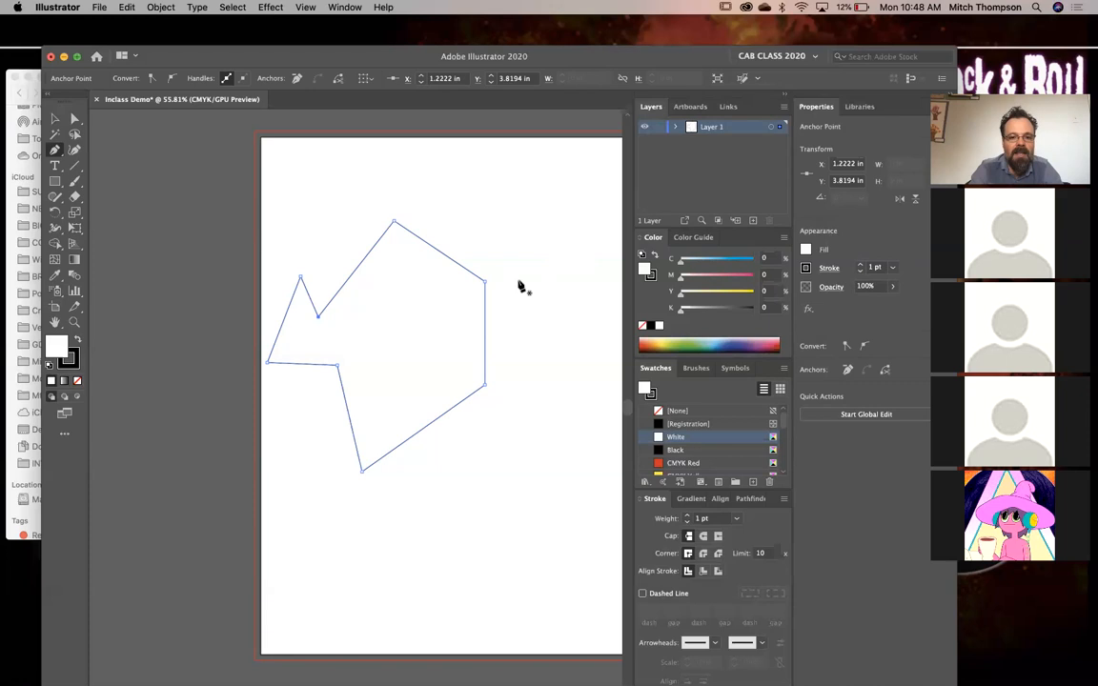
{"action": "key", "text": "a"}
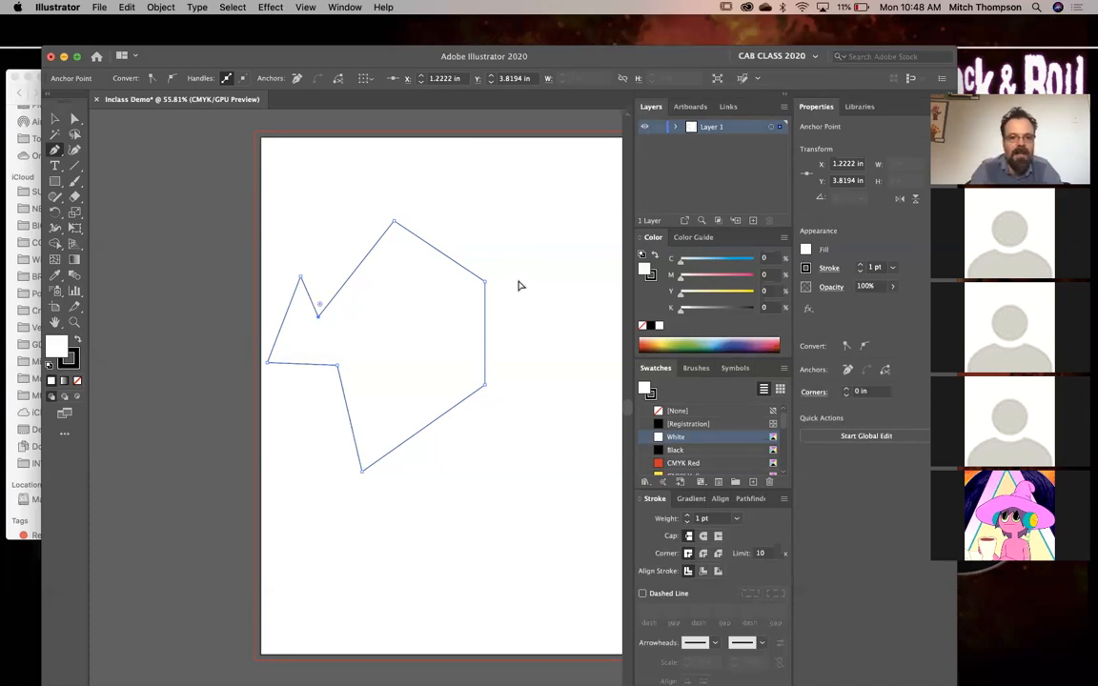
{"action": "key", "text": "super"}
{"action": "key", "text": "super"}
{"action": "left_click_drag", "start_coordinate": [527, 176], "coordinate": [228, 514]}
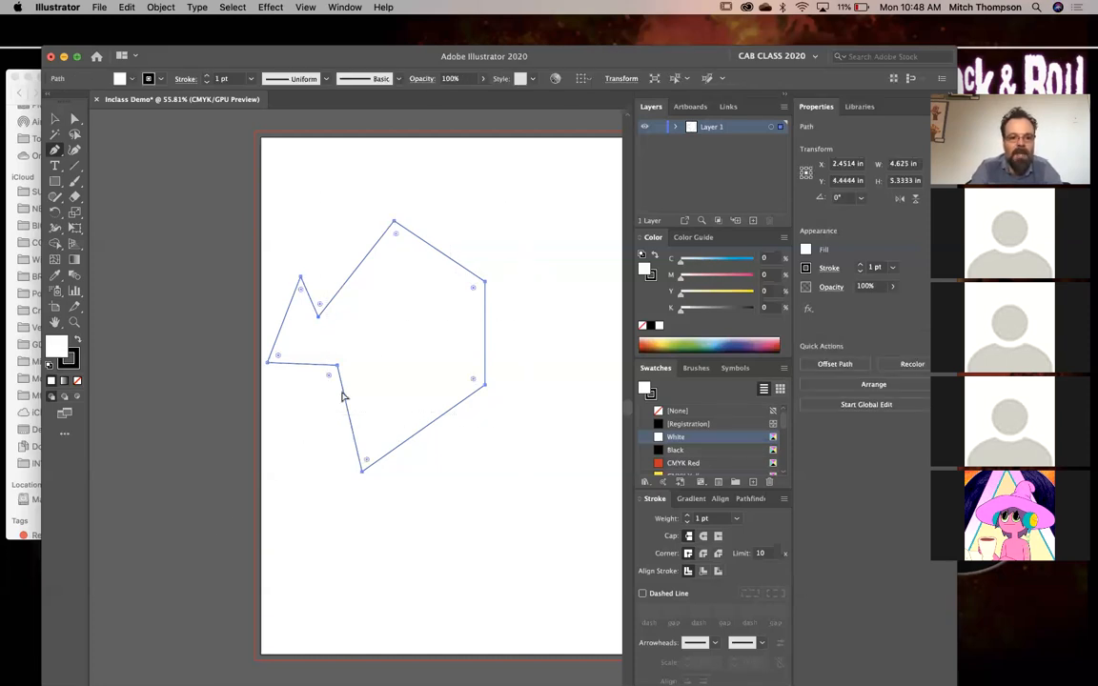
{"action": "left_click_drag", "start_coordinate": [345, 402], "coordinate": [402, 387]}
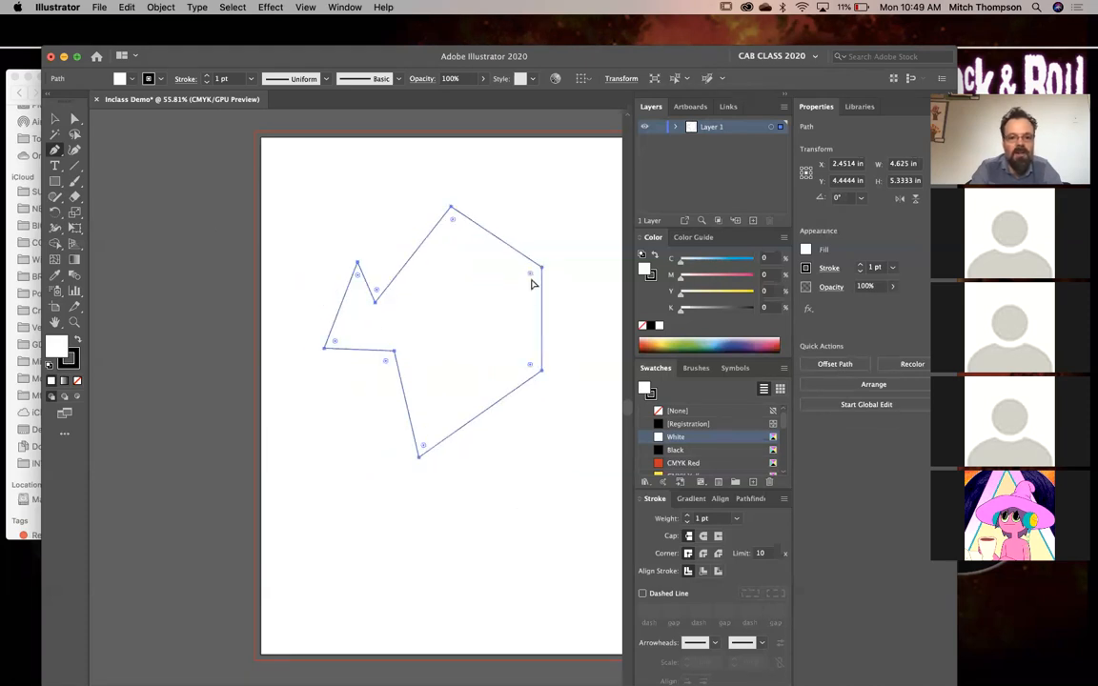
Round all corners of the closed shape together using its live corners, and deselect it
{"action": "left_click_drag", "start_coordinate": [531, 273], "coordinate": [490, 314]}
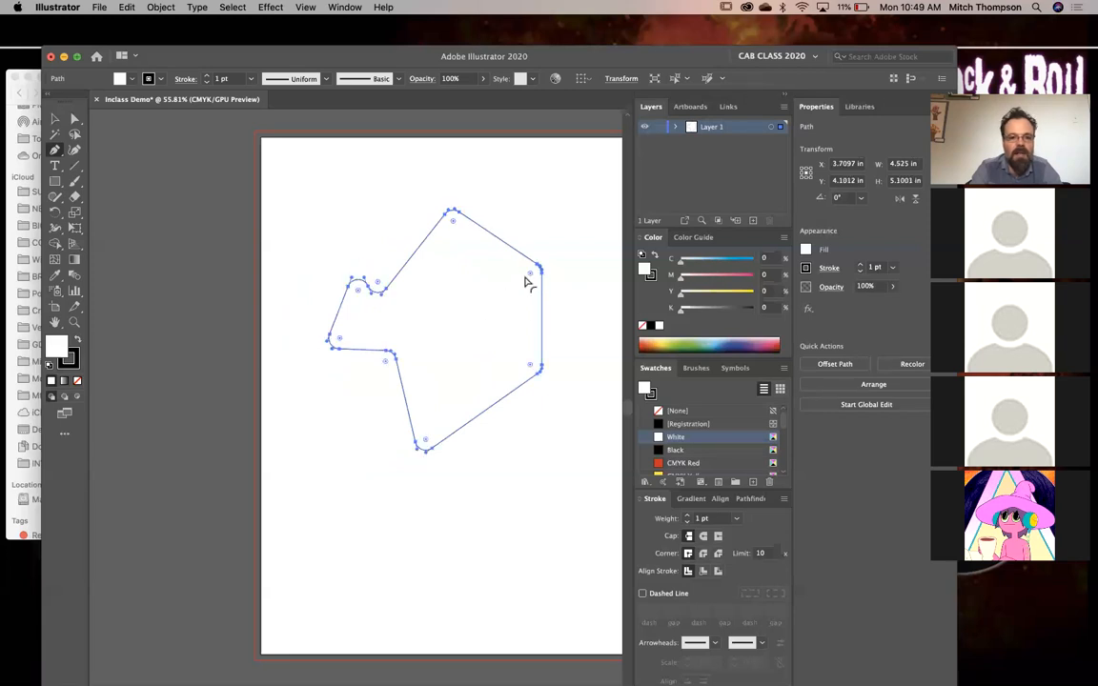
{"action": "left_click_drag", "start_coordinate": [530, 274], "coordinate": [551, 343]}
{"action": "left_click_drag", "start_coordinate": [531, 274], "coordinate": [500, 384]}
{"action": "key", "text": "super"}
{"action": "left_click", "coordinate": [576, 260], "text": "super"}
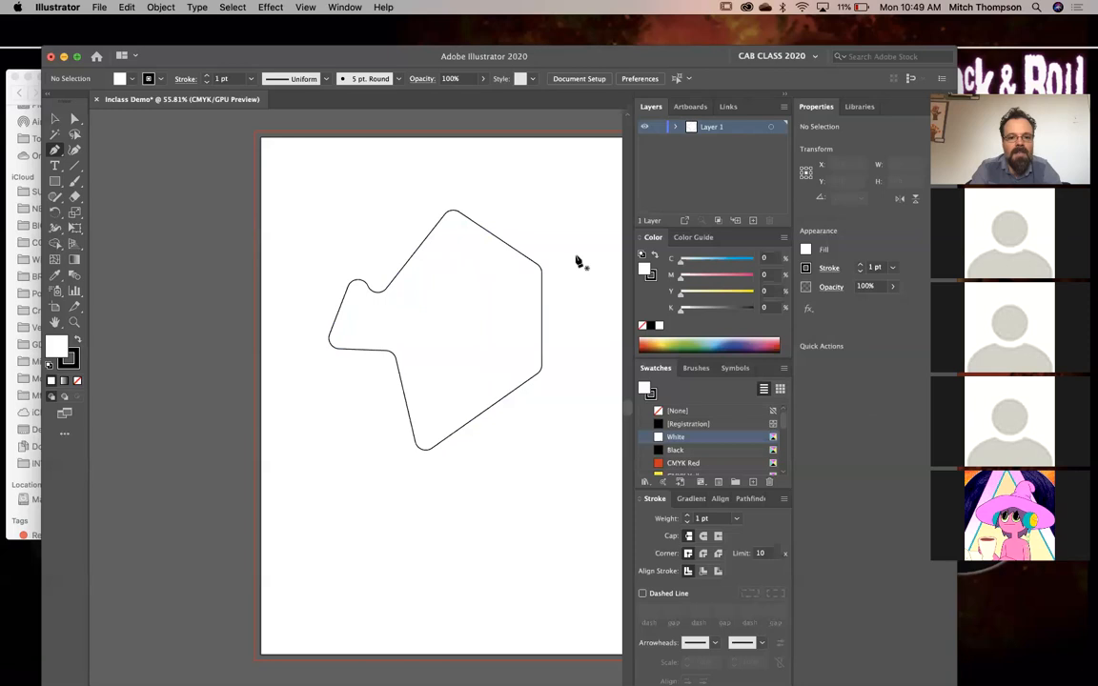
Select the rounded shape, deselect it, and directly select its path near the lowest corner to inspect the rounded corner points
{"action": "left_click_drag", "start_coordinate": [596, 184], "coordinate": [250, 533]}
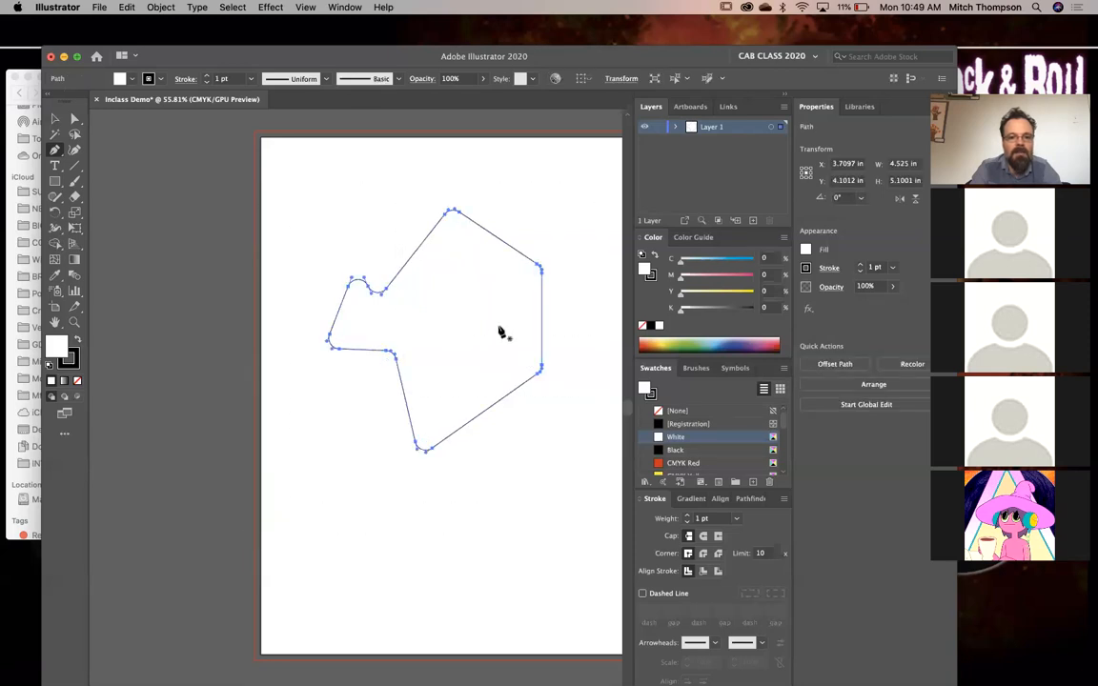
{"action": "left_click_drag", "start_coordinate": [531, 278], "coordinate": [557, 260]}
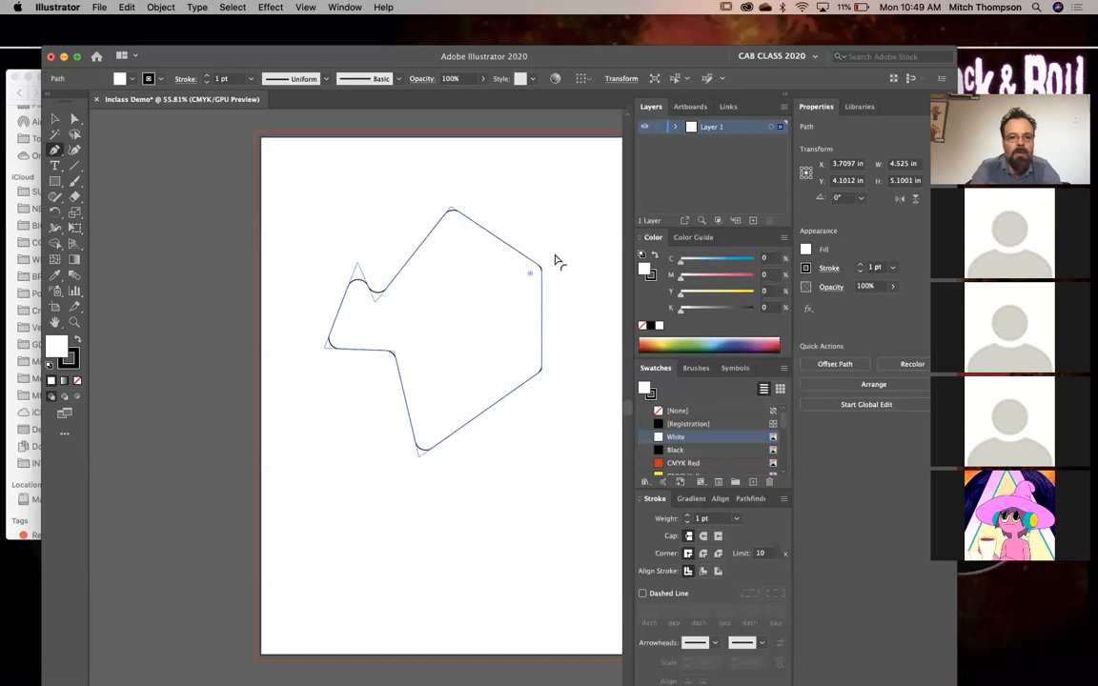
{"action": "left_click", "coordinate": [568, 371], "text": "super"}
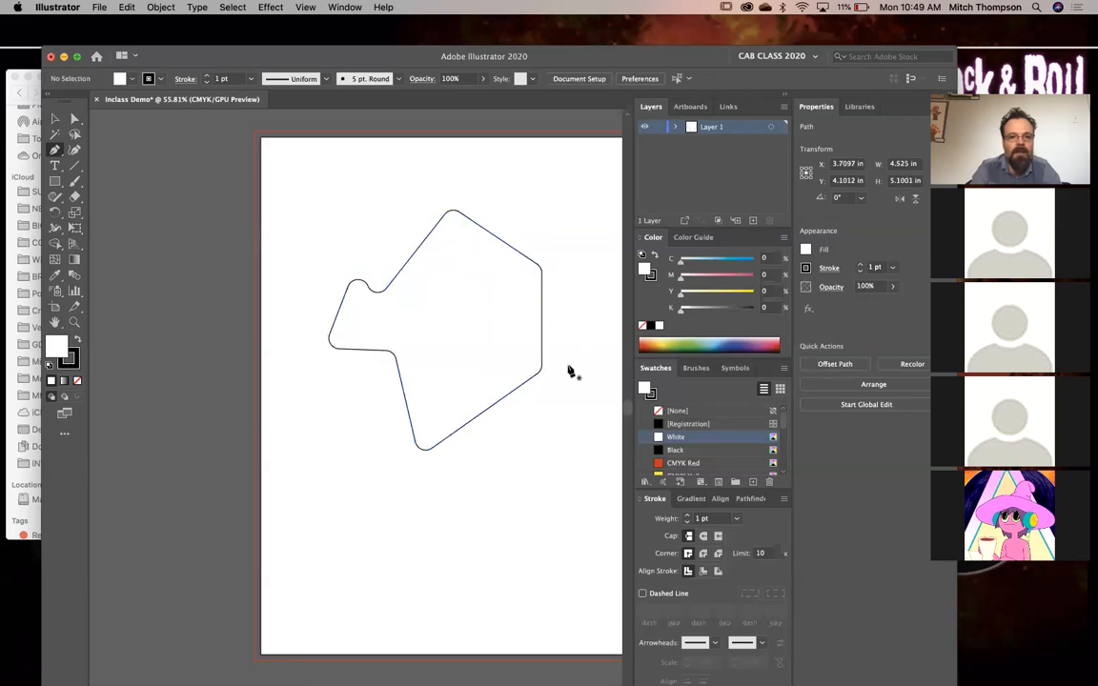
{"action": "left_click", "coordinate": [413, 448]}
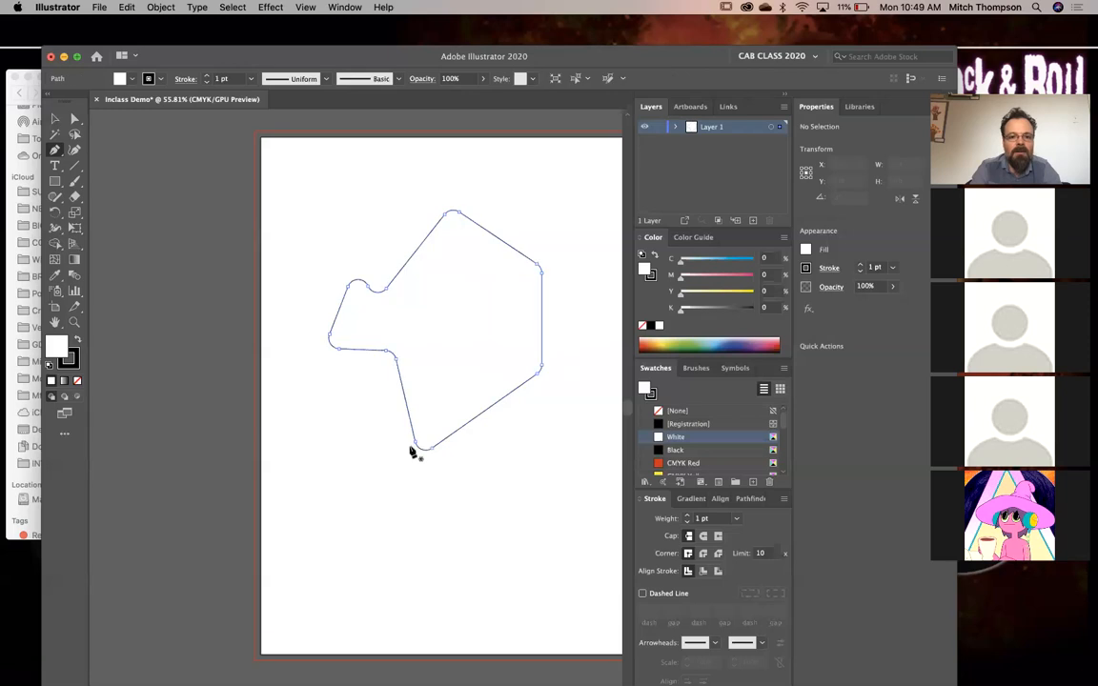
Undo the corner rounding, the shape's move and its last path segments, and redo those segments until the sharp-cornered path is closed
{"action": "key", "text": "super+z"}
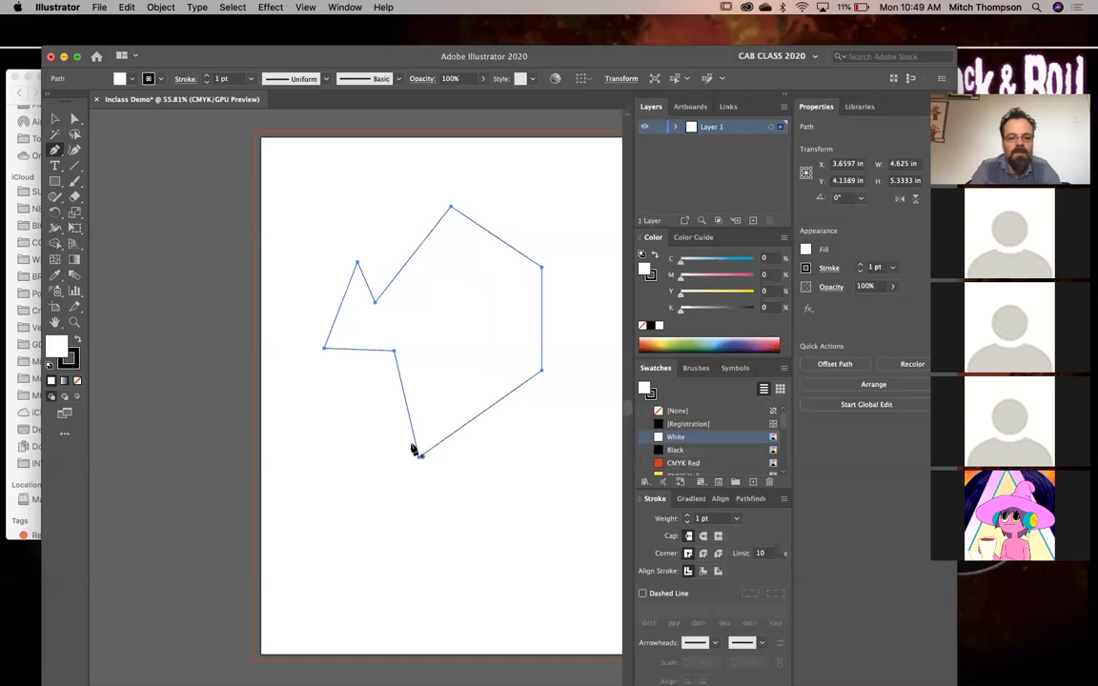
{"action": "key", "text": "super+z"}
{"action": "key", "text": "super+z"}
{"action": "key", "text": "super+z"}
{"action": "key", "text": "super+z"}
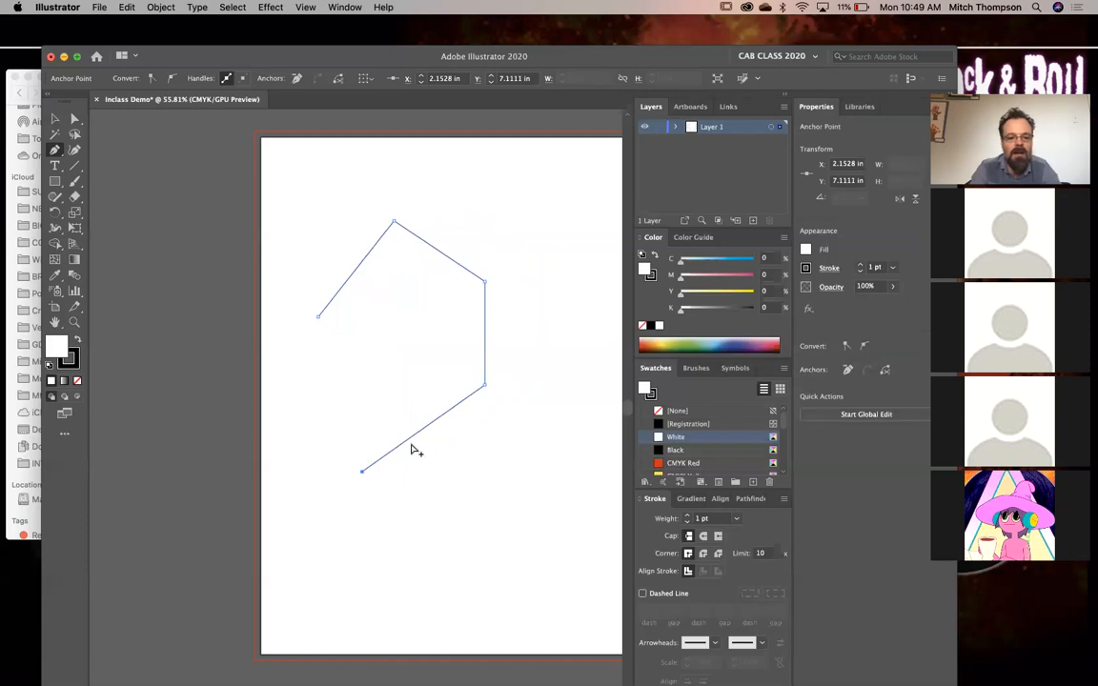
{"action": "key", "text": "super+shift+z"}
{"action": "key", "text": "super+shift+z"}
{"action": "key", "text": "super+shift+z"}
{"action": "key", "text": "super+shift+z"}
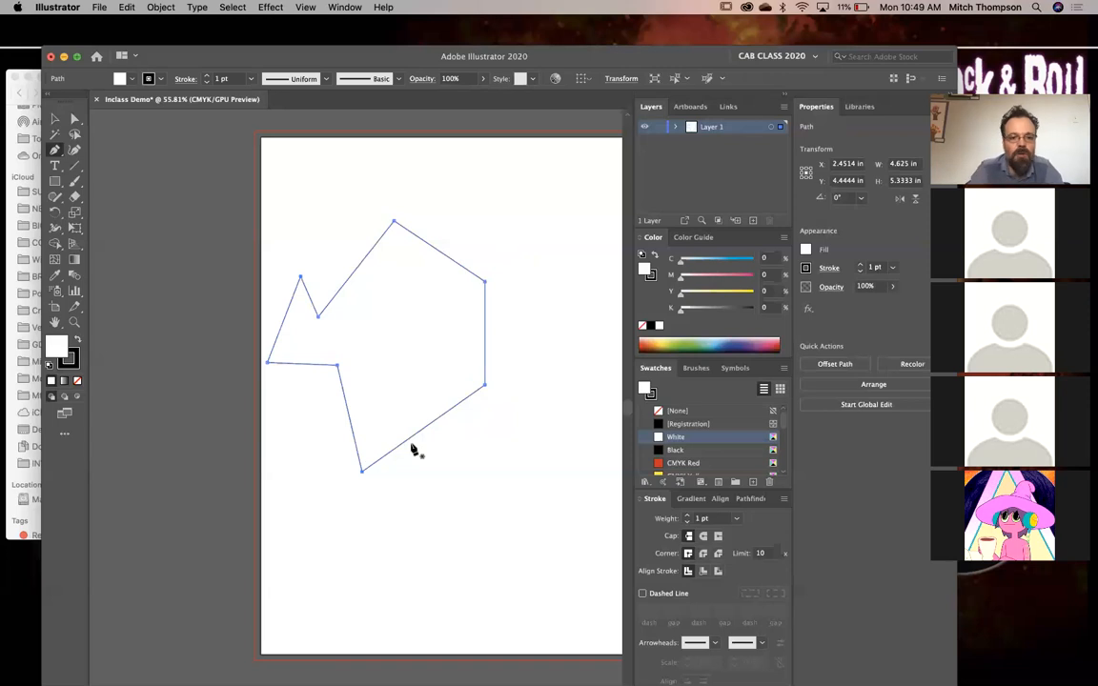
Undo the last three path segments, redo them to close the shape again, and deselect it
{"action": "key", "text": "super+z"}
{"action": "key", "text": "super+z"}
{"action": "key", "text": "super+z"}
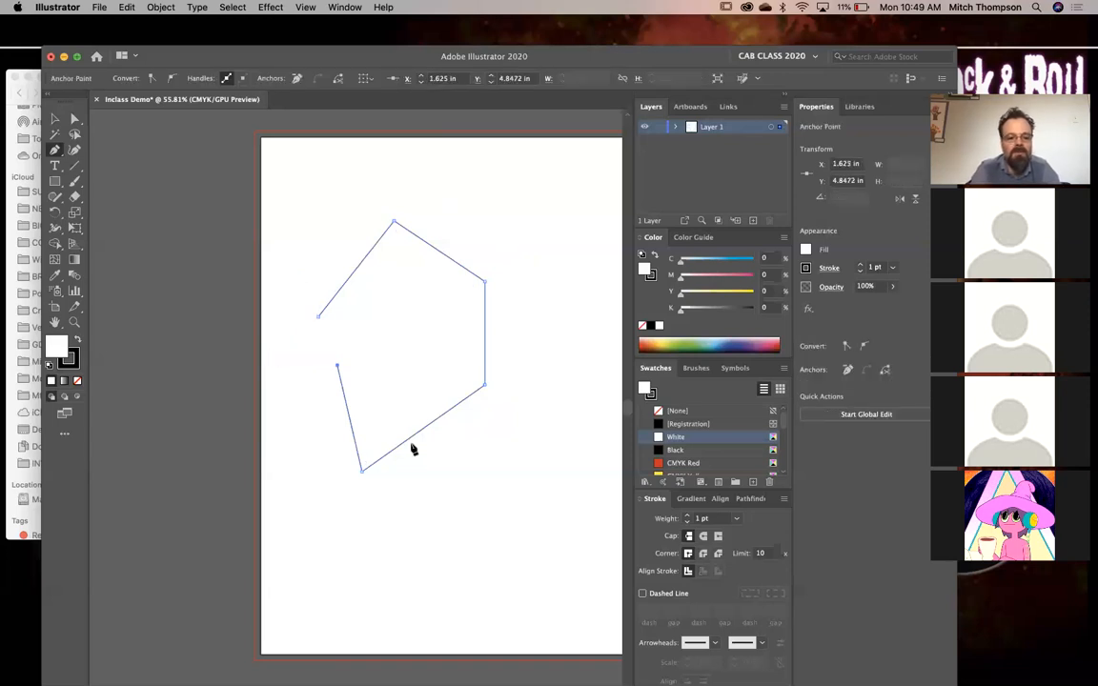
{"action": "key", "text": "super+shift+z"}
{"action": "key", "text": "super+shift+z"}
{"action": "key", "text": "super+shift+z"}
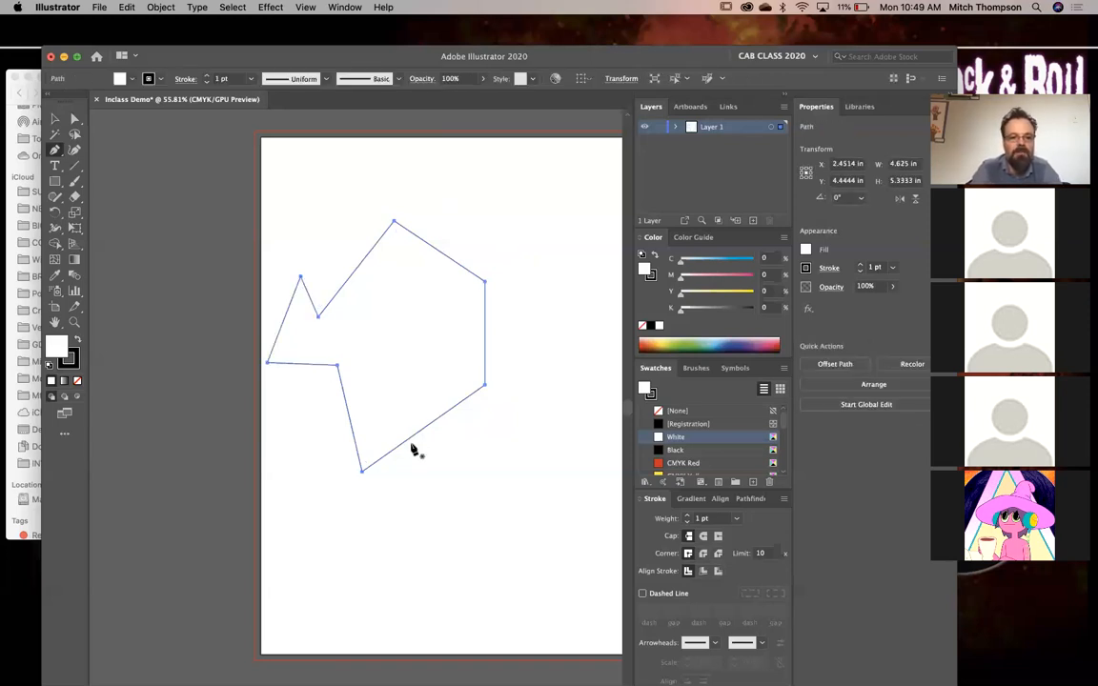
{"action": "left_click", "coordinate": [425, 469], "text": "super"}
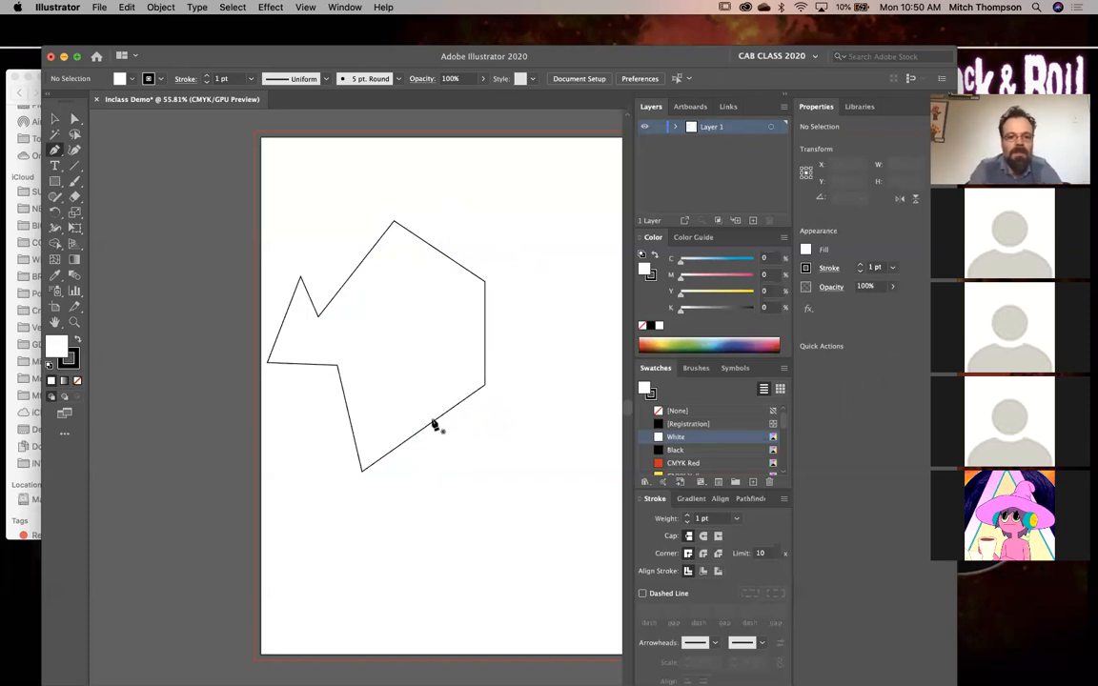
Move the whole shape right to about X 4.74 in using the temporary Selection tool while the Type tool is active, and deselect it
{"action": "left_click", "coordinate": [486, 385]}
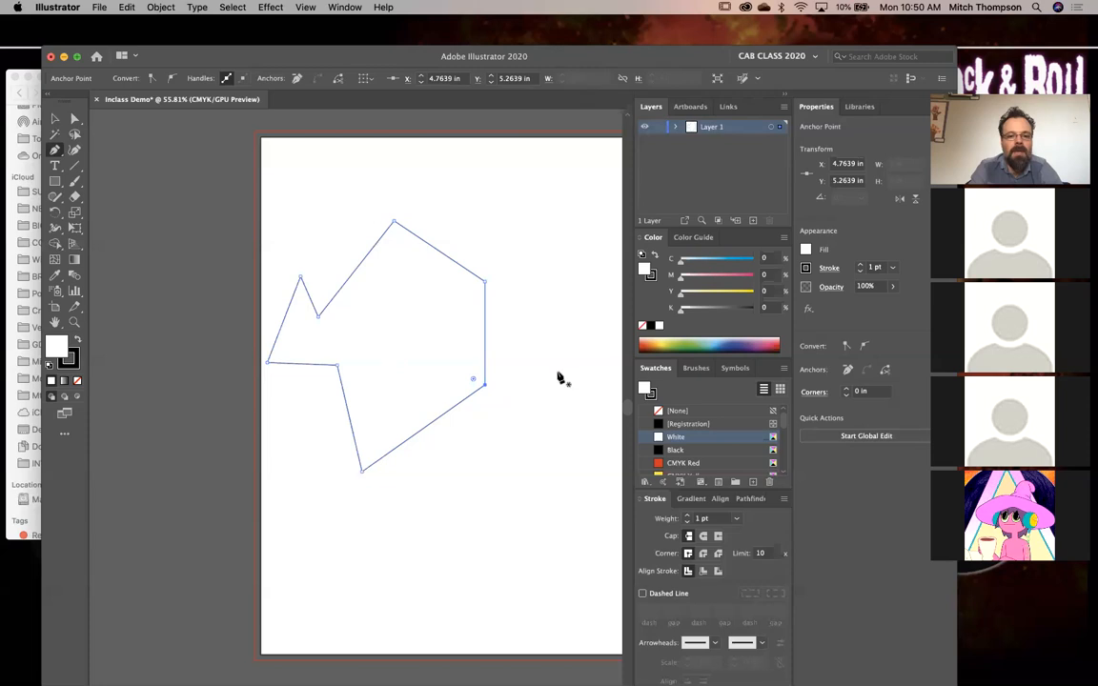
{"action": "left_click", "coordinate": [54, 119]}
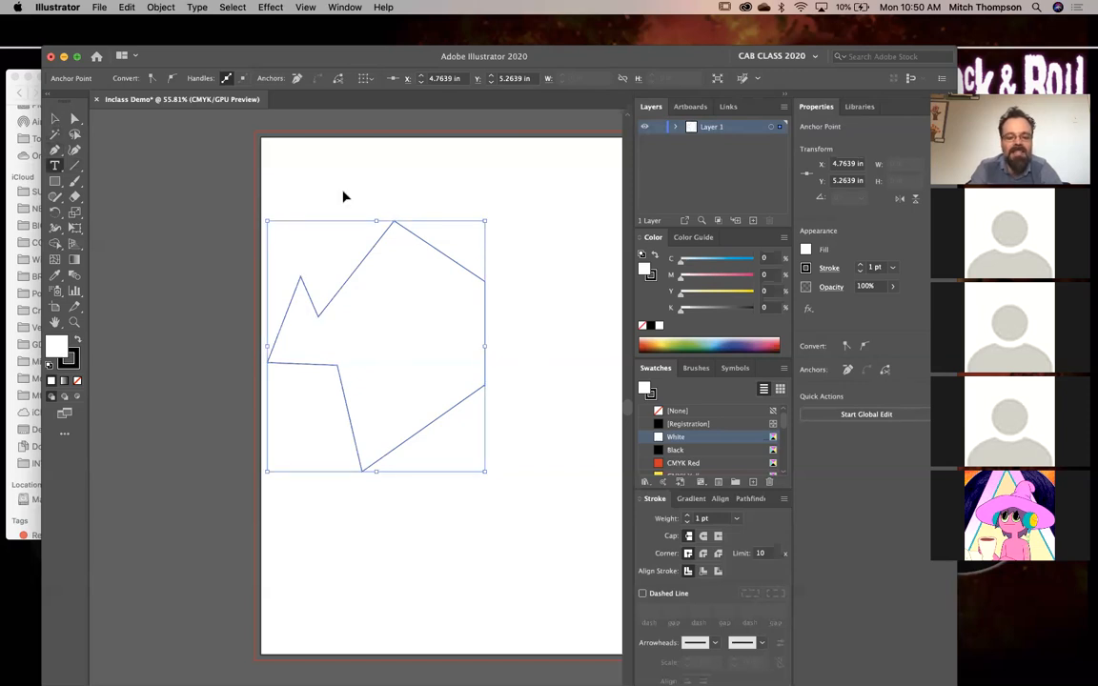
{"action": "left_click_drag", "start_coordinate": [343, 193], "coordinate": [544, 251]}
{"action": "left_click", "coordinate": [386, 204]}
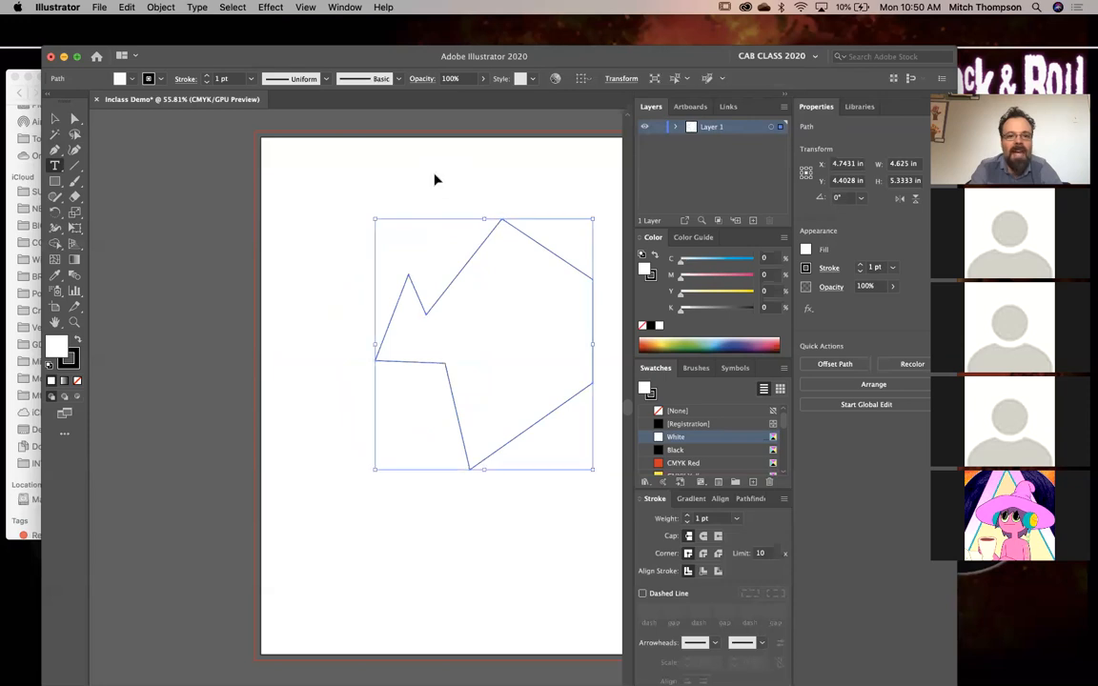
{"action": "left_click", "coordinate": [436, 179]}
Make Direct Selection the last-used arrow, activate the Type tool, and temporarily select and deselect the shape at its top anchor point
{"action": "left_click", "coordinate": [75, 118]}
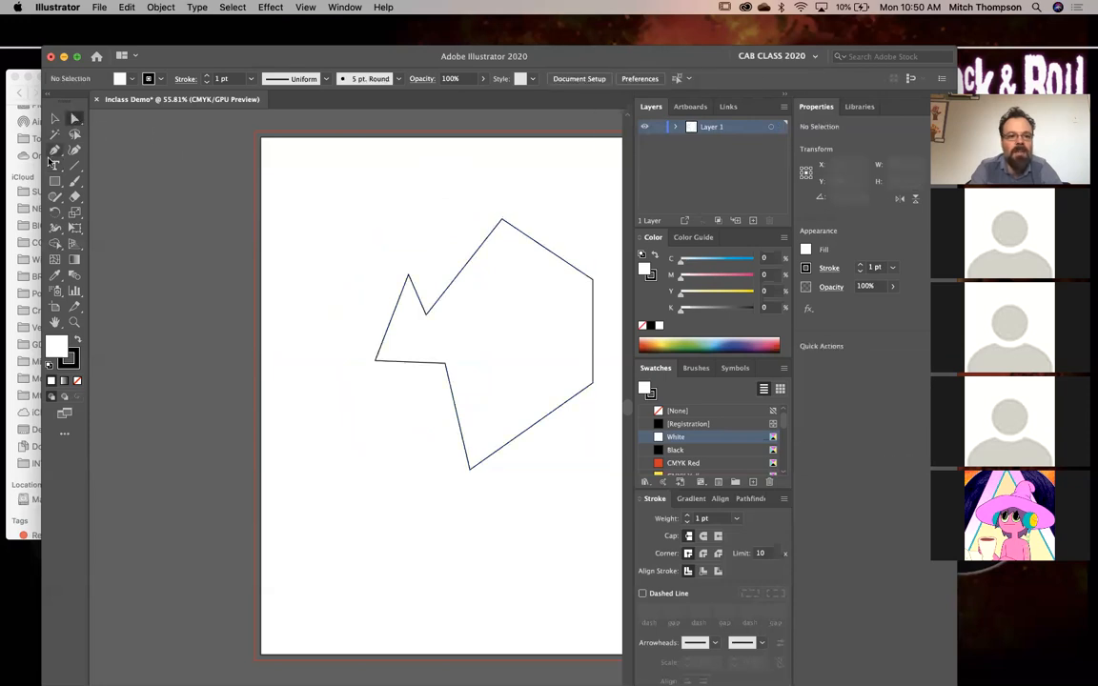
{"action": "left_click", "coordinate": [54, 165]}
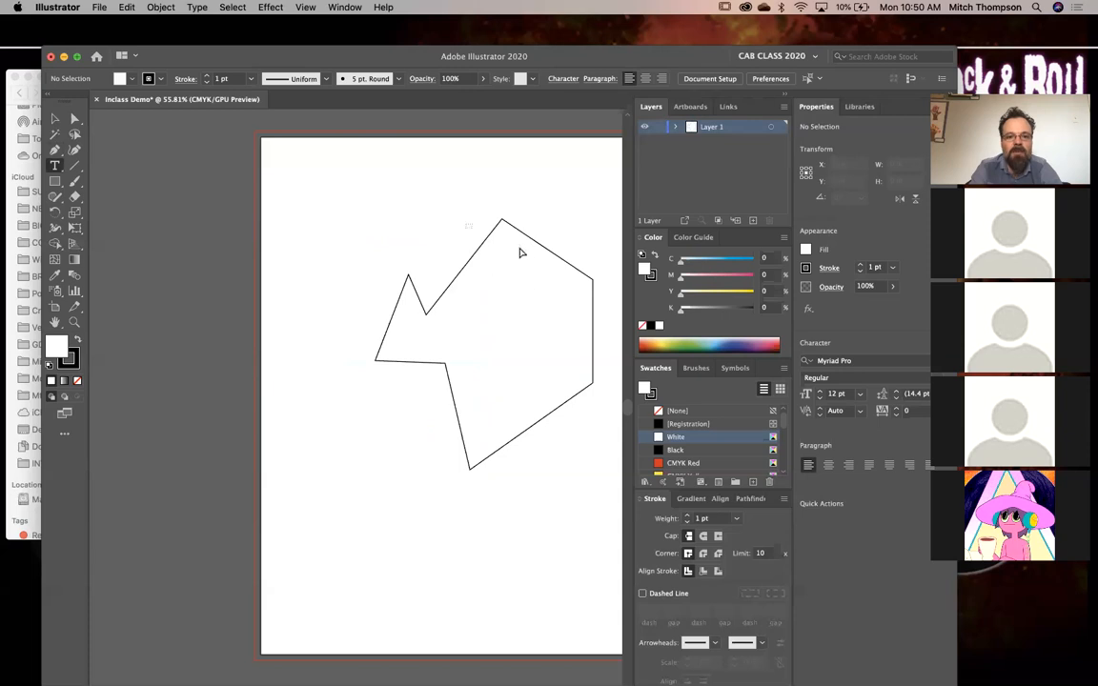
{"action": "left_click", "coordinate": [503, 221], "text": "super"}
{"action": "left_click", "coordinate": [508, 196], "text": "super"}
Make Selection the last-used arrow, activate the Type tool, and temporarily switch to move the whole shape to about X 3.09 in, Y 3.46 in
{"action": "left_click", "coordinate": [56, 120]}
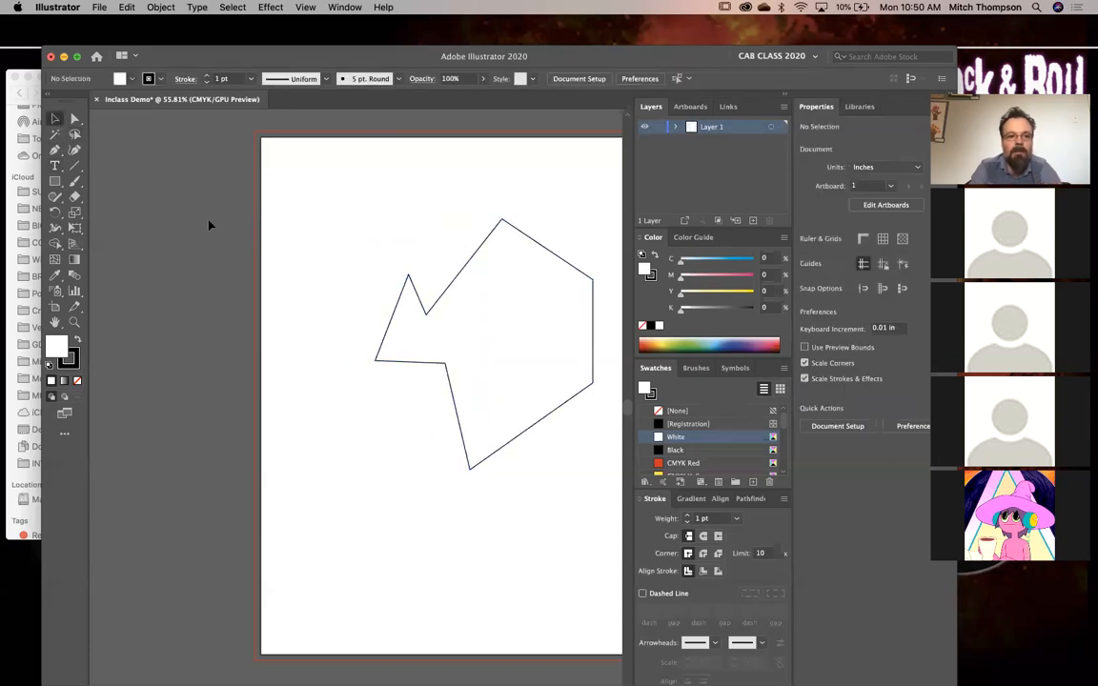
{"action": "left_click", "coordinate": [55, 169]}
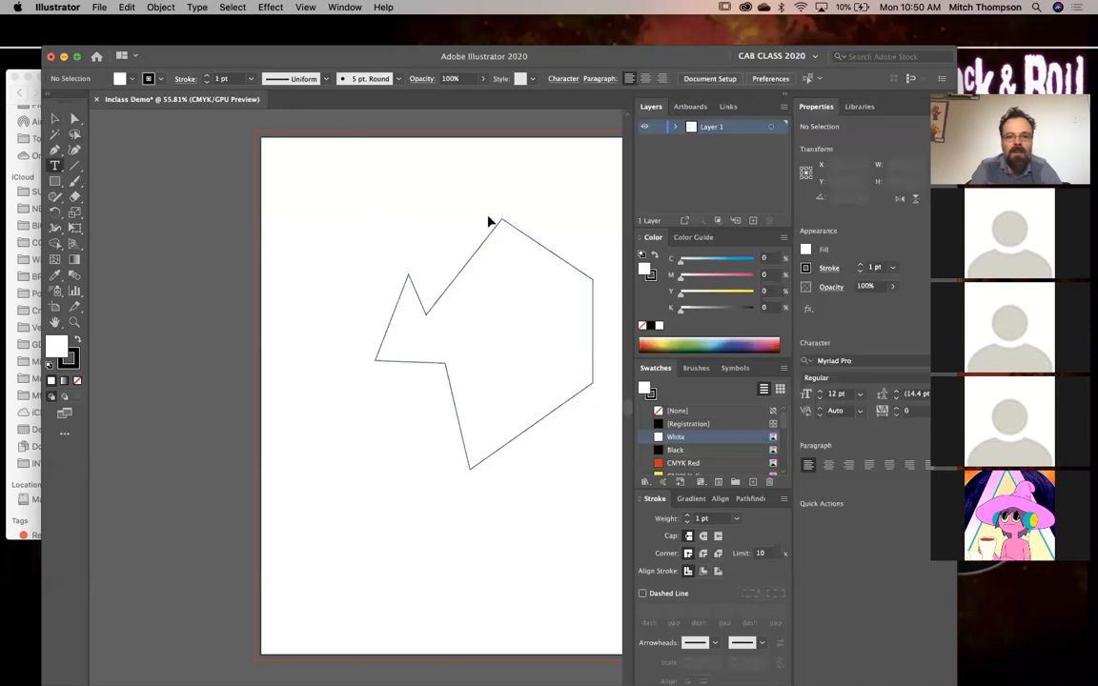
{"action": "left_click_drag", "start_coordinate": [500, 229], "coordinate": [422, 183]}
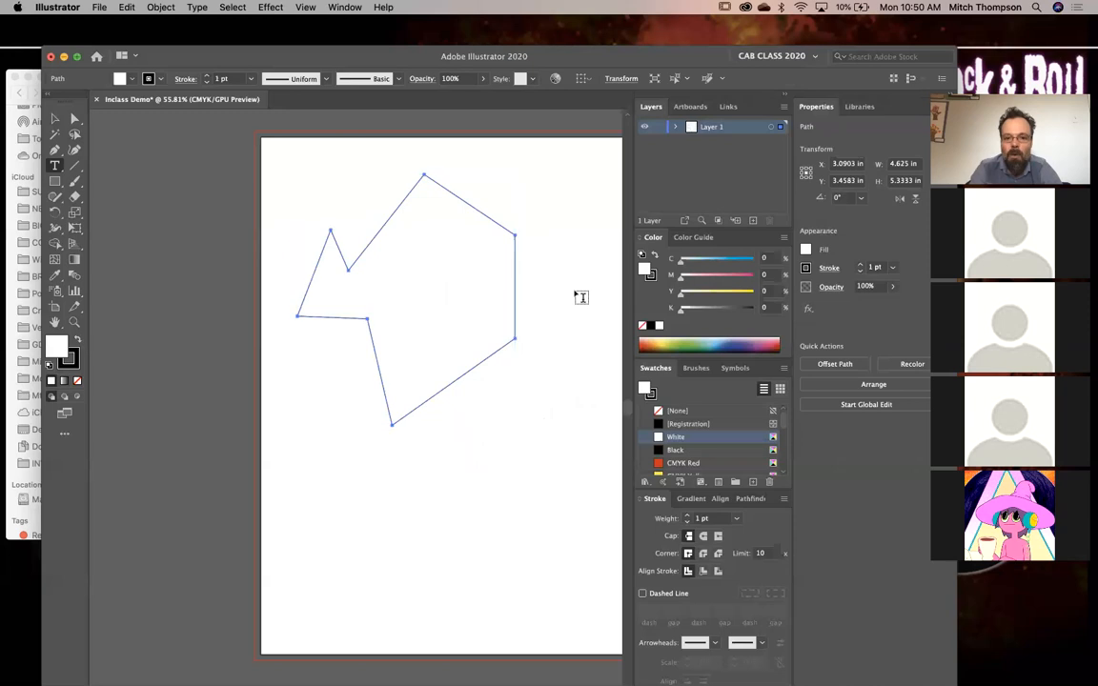
{"action": "key", "text": "super"}
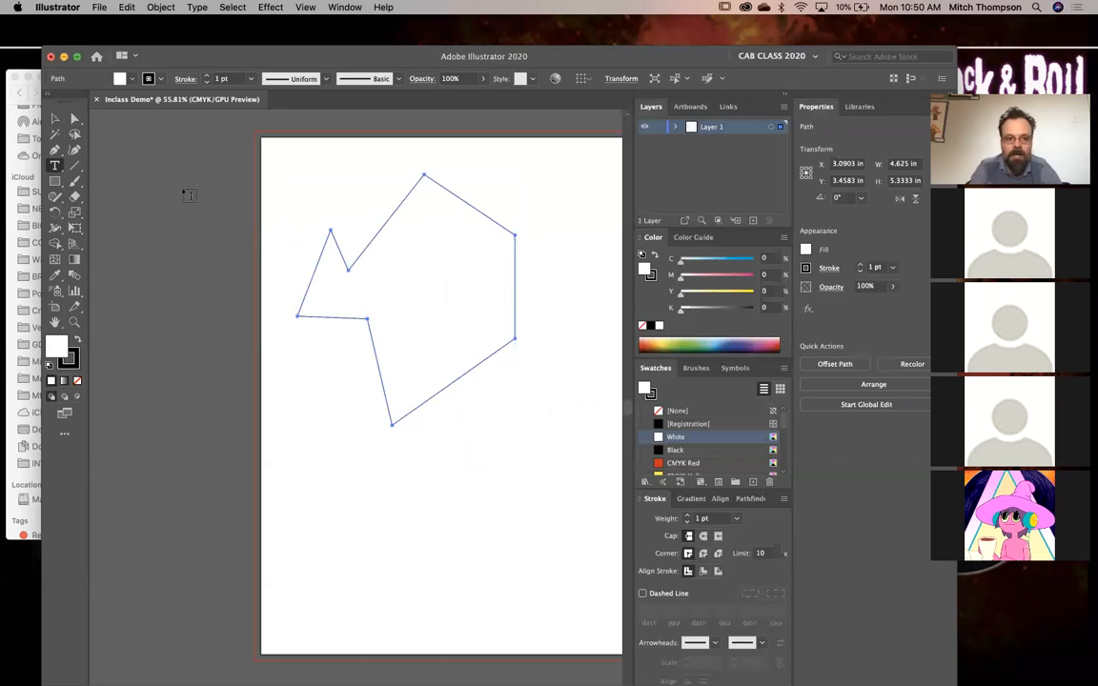
With Direct Selection active, move the whole shape down and slightly right to about X 3.33 in, Y 4.49 in
{"action": "left_click", "coordinate": [73, 118]}
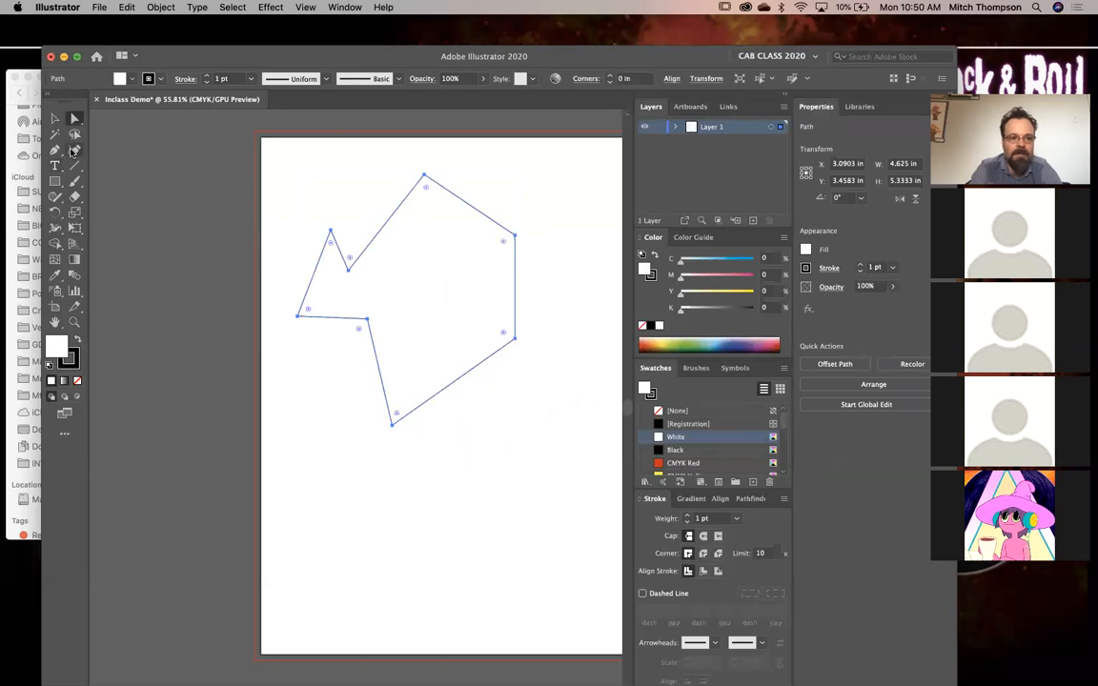
{"action": "left_click", "coordinate": [276, 219]}
{"action": "key", "text": "super+z"}
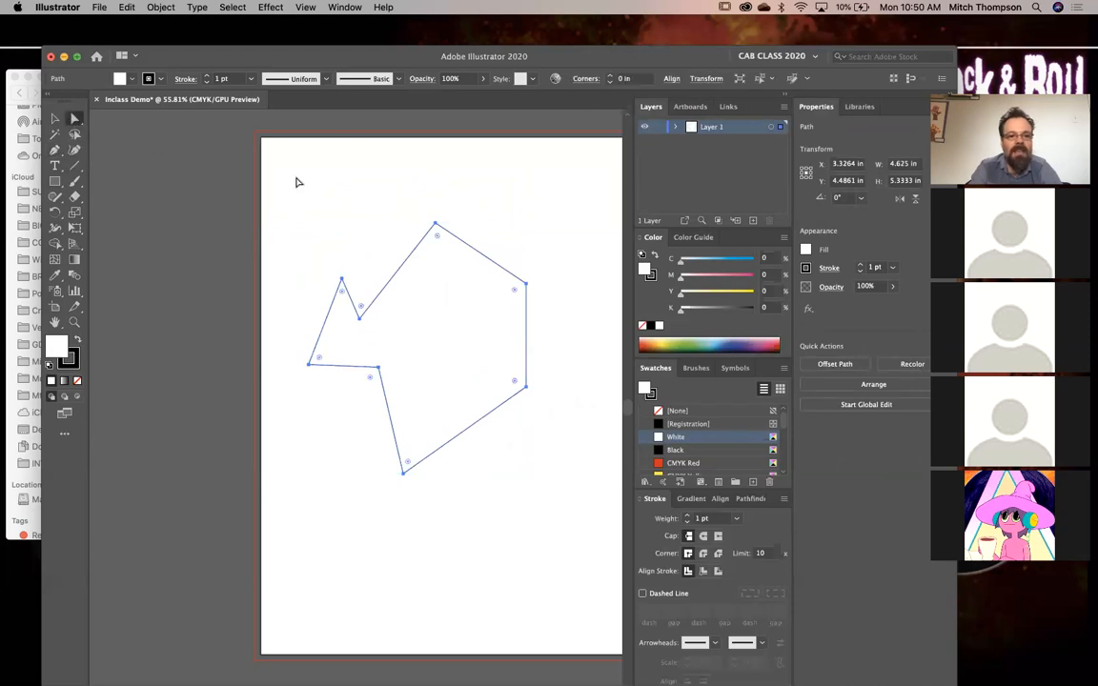
Activate the Pen tool and review the add, delete and convert anchor point tools grouped with it
{"action": "key", "text": "p"}
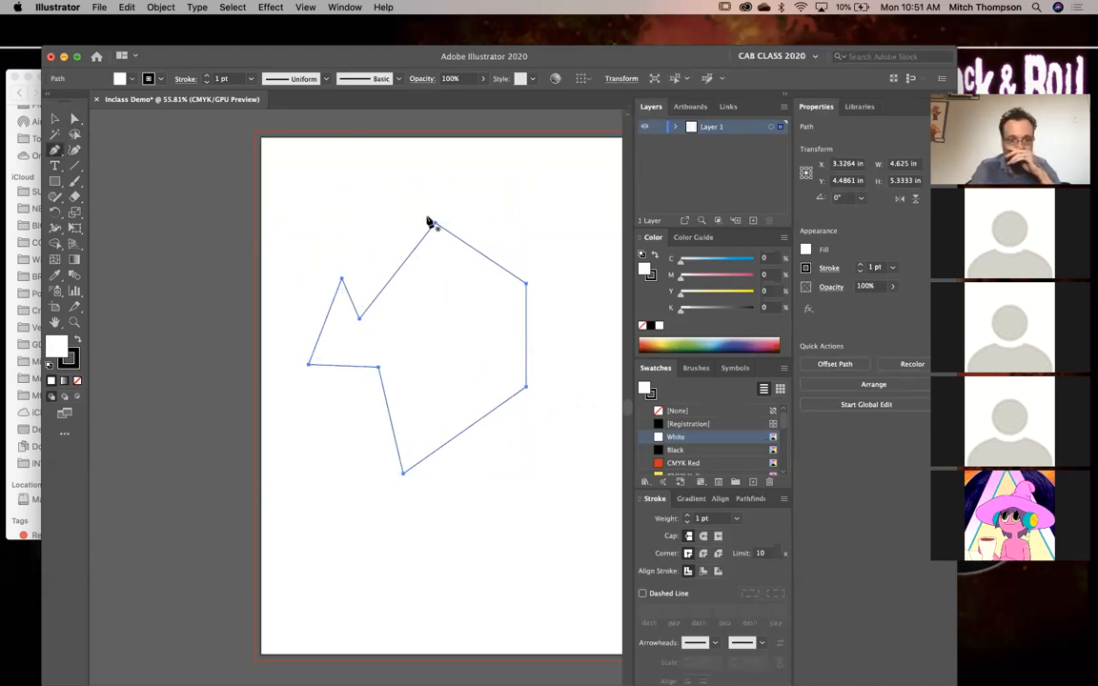
{"action": "left_click", "coordinate": [52, 149]}
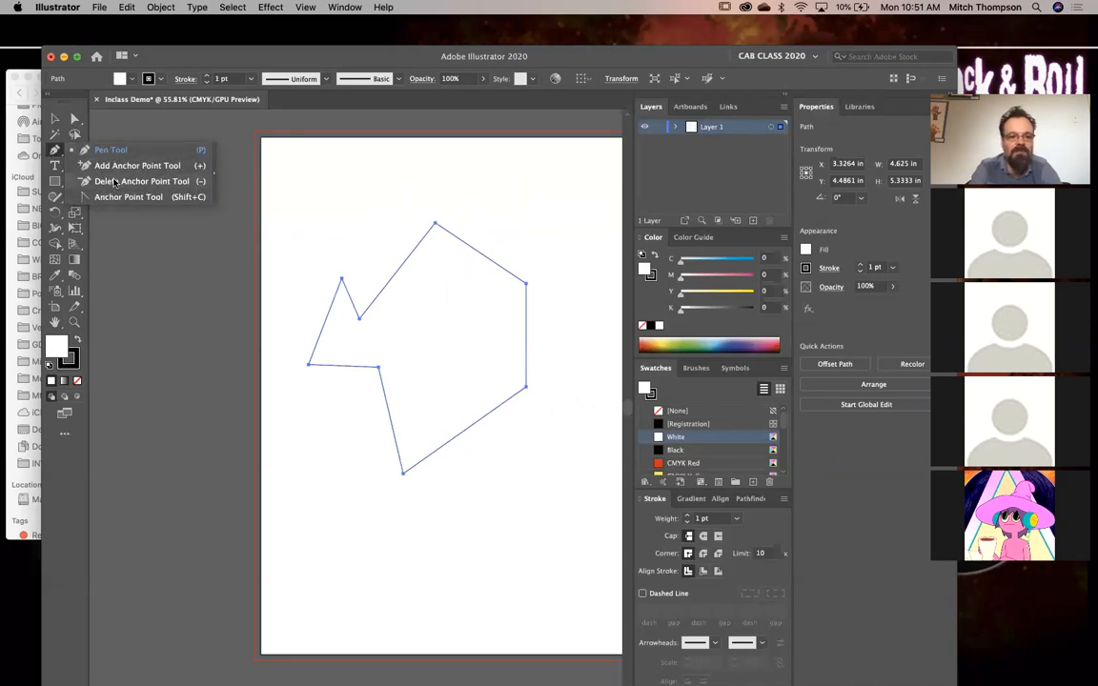
{"action": "left_click", "coordinate": [210, 63]}
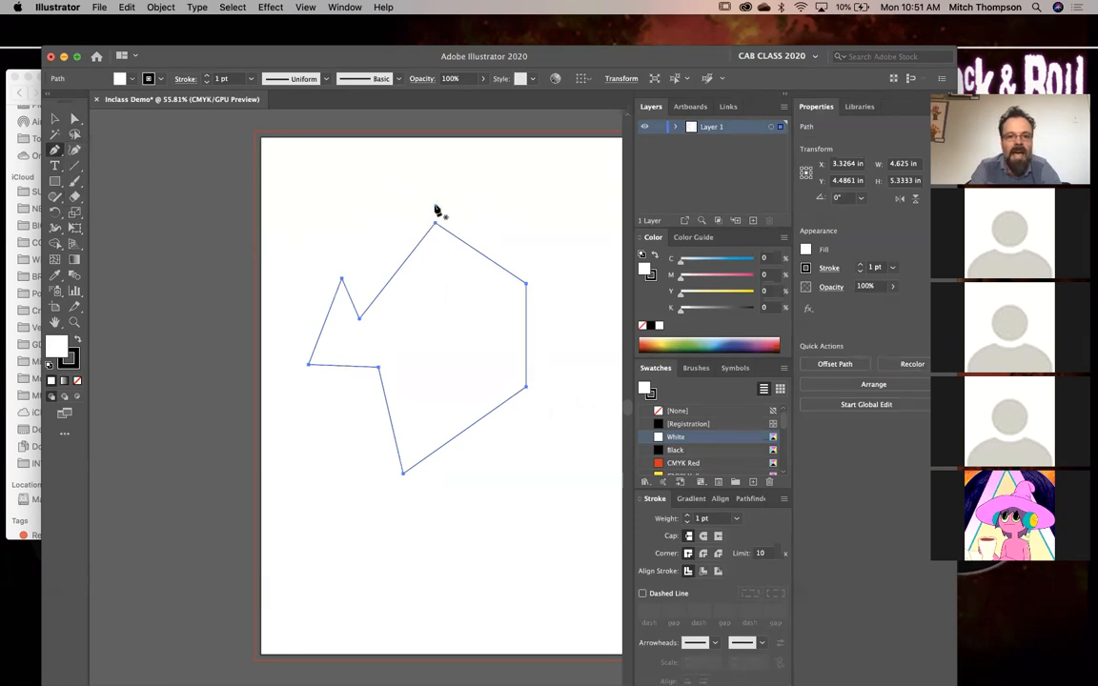
Add an anchor point on the upper-right edge, move it to about X 6.17, Y 0.99 in and the adjacent right corner to X 2.99, Y 4.24 in
{"action": "left_click", "coordinate": [479, 254]}
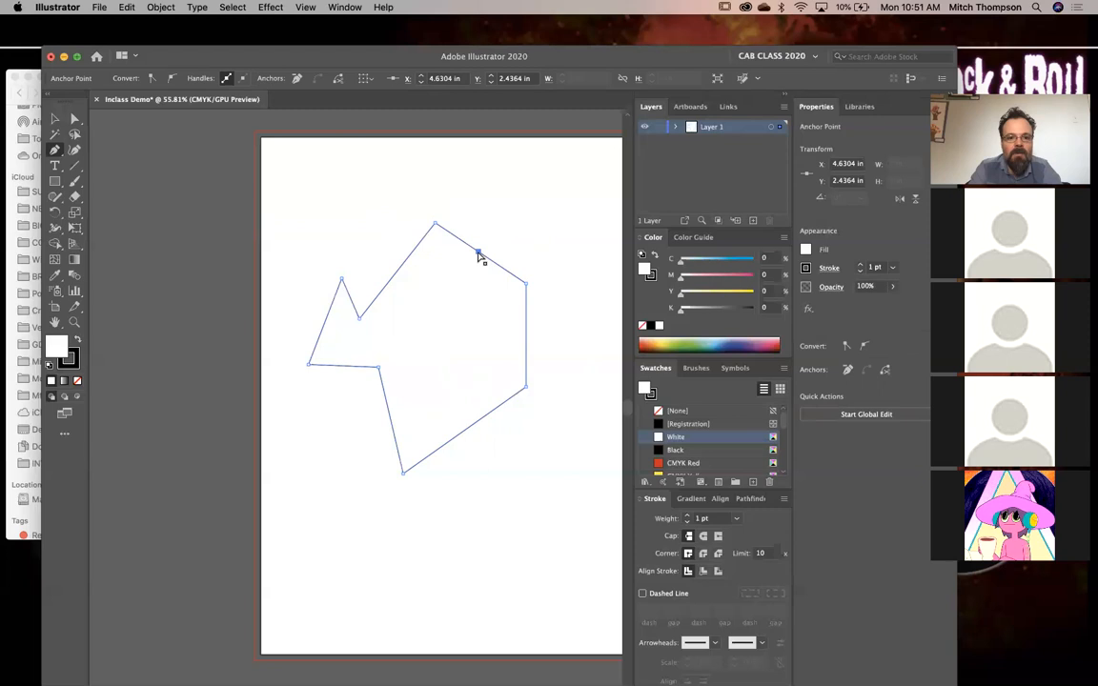
{"action": "left_click_drag", "start_coordinate": [479, 254], "coordinate": [550, 184]}
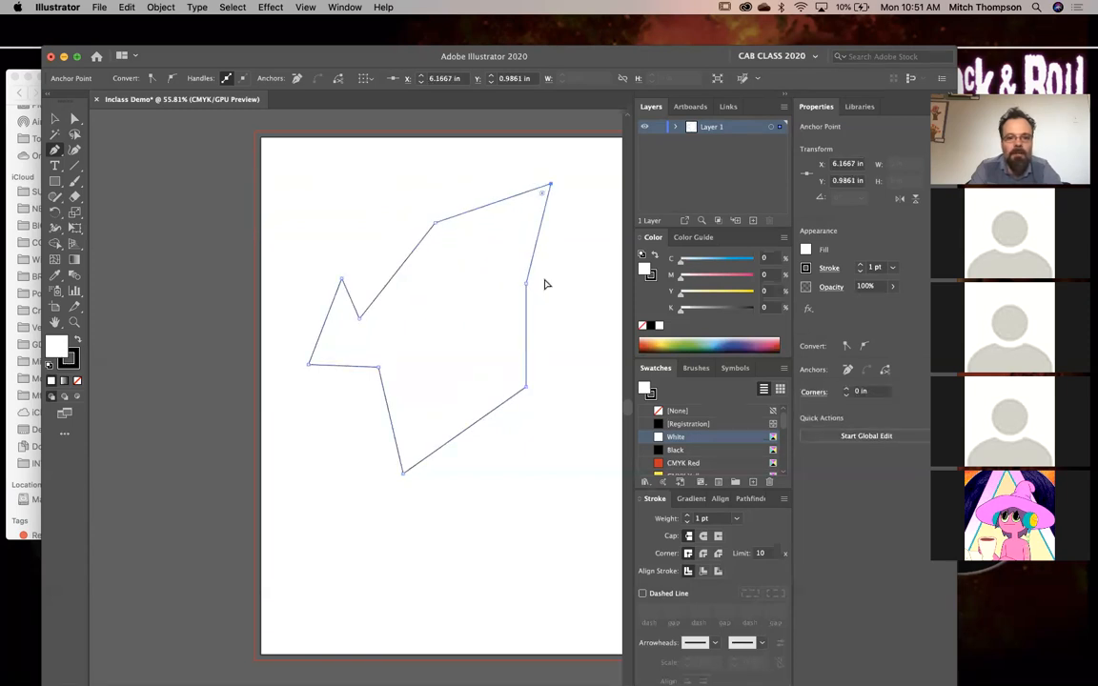
{"action": "left_click_drag", "start_coordinate": [529, 285], "coordinate": [402, 335]}
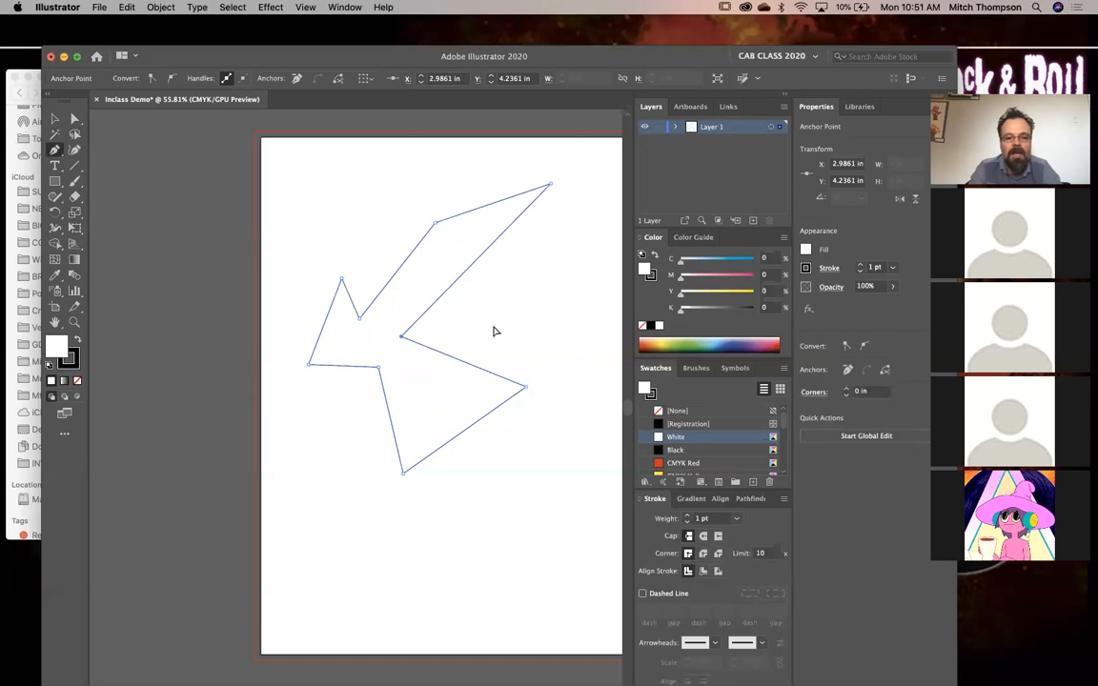
{"action": "left_click", "coordinate": [495, 330], "text": "super"}
Pan the canvas with the temporary Hand tool until the whole artboard is in view
{"action": "key", "text": "space"}
{"action": "left_click_drag", "start_coordinate": [493, 326], "coordinate": [262, 270]}
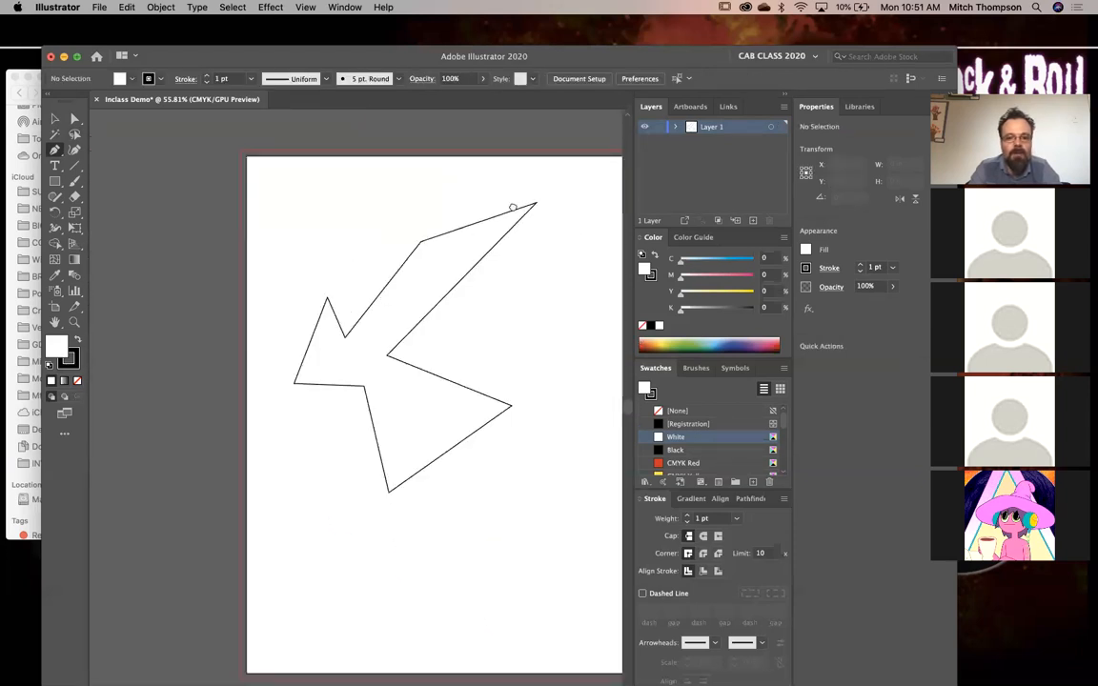
{"action": "left_click_drag", "start_coordinate": [422, 280], "coordinate": [446, 306]}
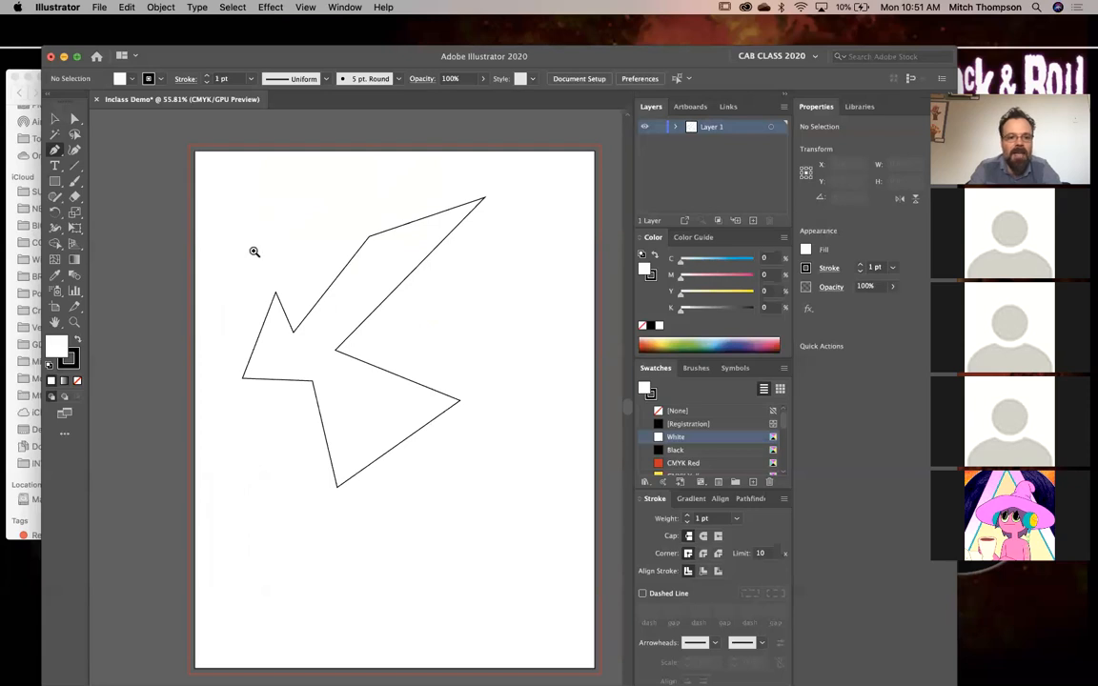
Zoom in on the reshaped path and back out to 25%
{"action": "left_click_drag", "start_coordinate": [212, 205], "coordinate": [565, 452]}
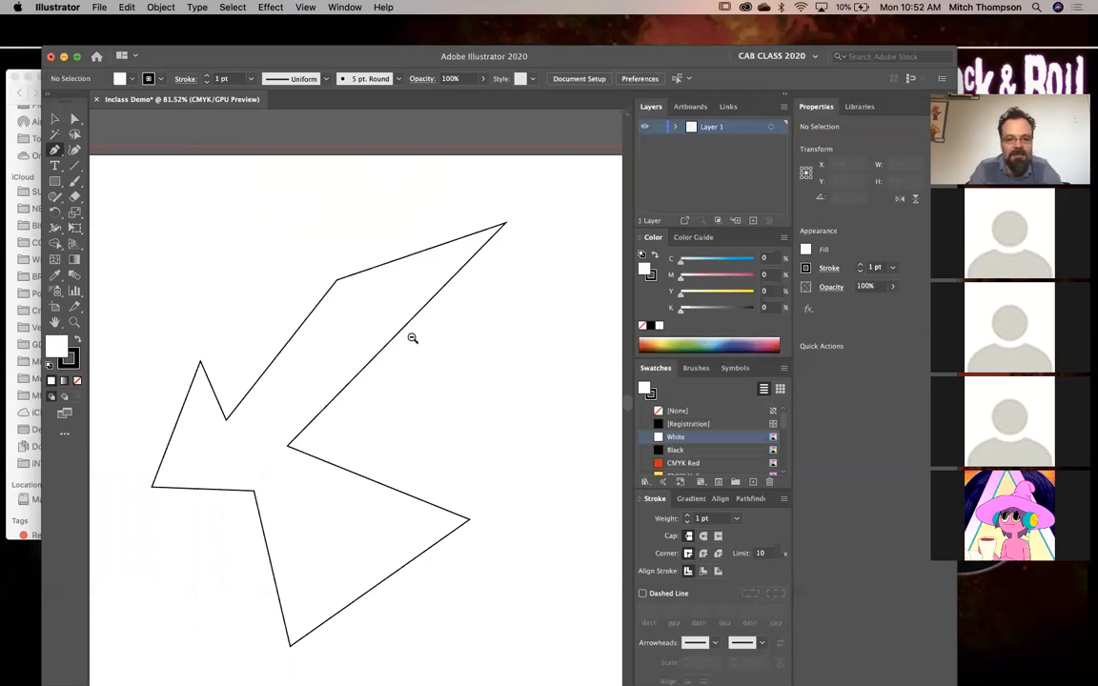
{"action": "key", "text": "super+minus"}
{"action": "key", "text": "super+minus"}
{"action": "key", "text": "super+minus"}
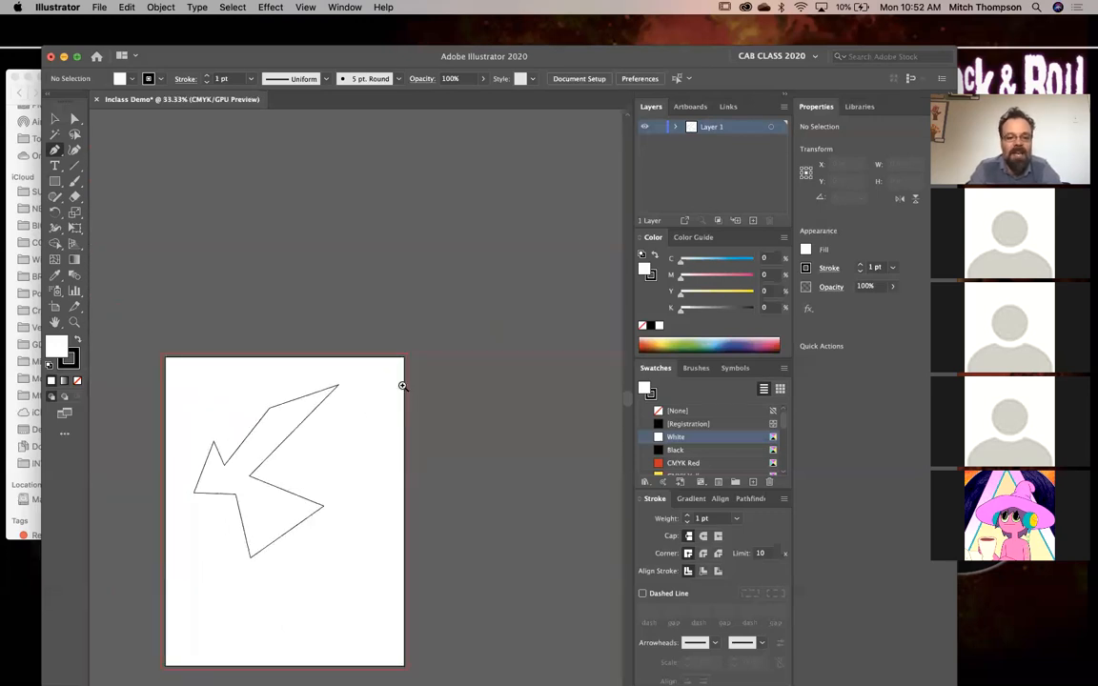
{"action": "left_click", "coordinate": [350, 415], "text": "alt+super"}
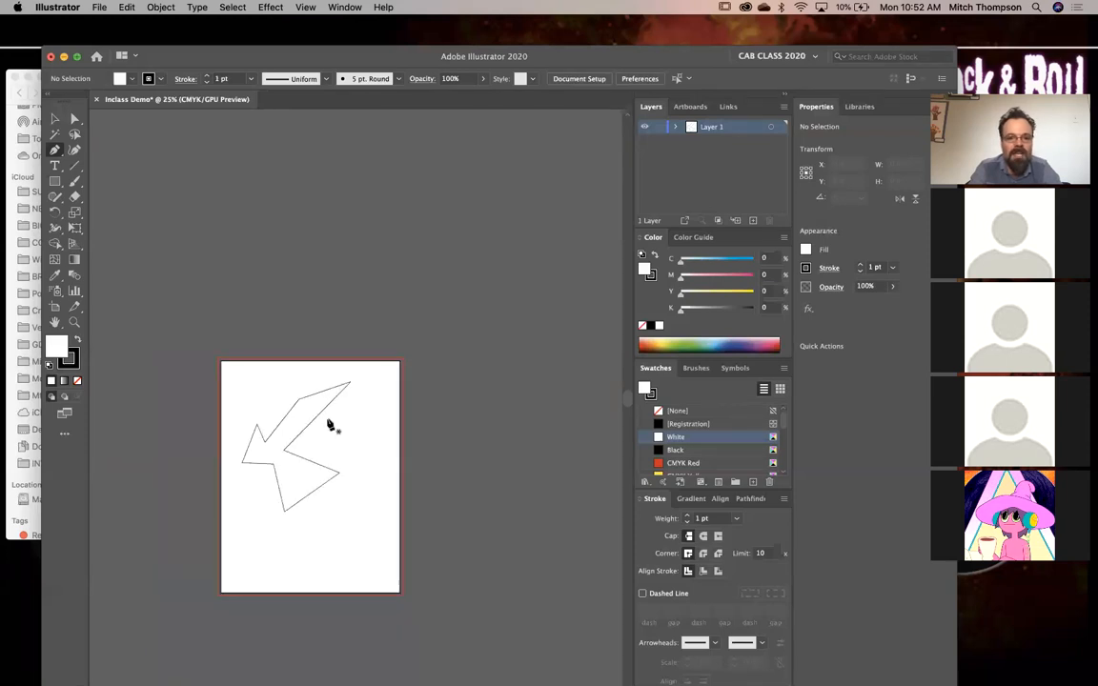
Zoom in on the middle of the shape, back out to 66.67%, and in closely on its inward-pointing right corner
{"action": "left_click_drag", "start_coordinate": [261, 409], "coordinate": [320, 461]}
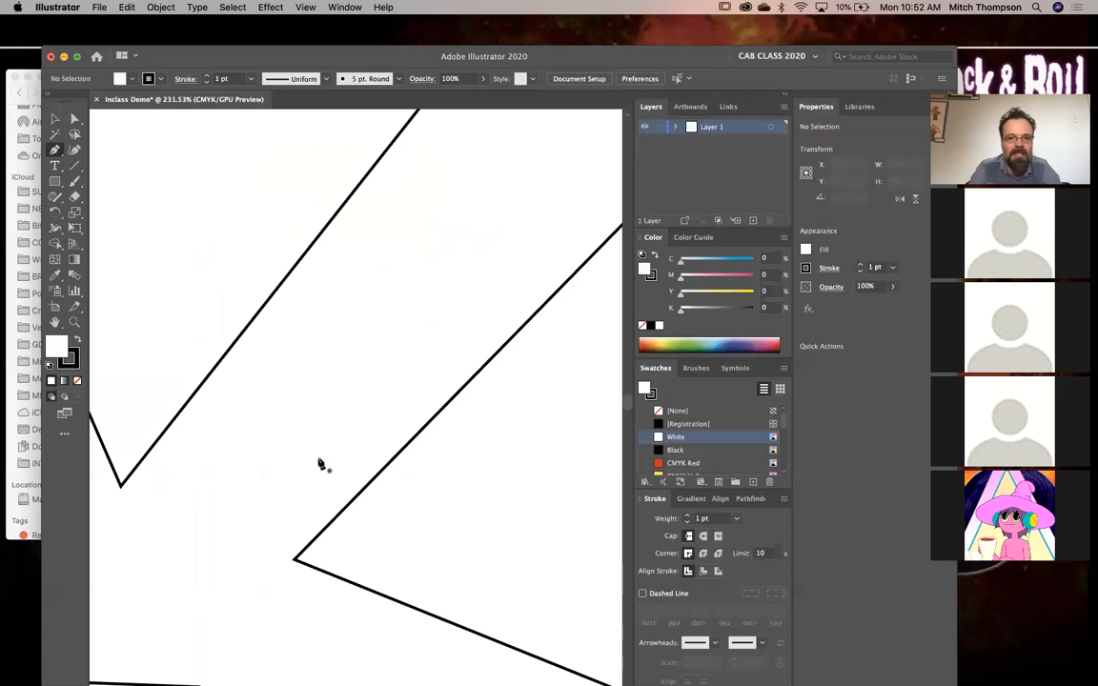
{"action": "left_click", "coordinate": [360, 450], "text": "alt+super"}
{"action": "left_click", "coordinate": [361, 450], "text": "alt+super"}
{"action": "left_click", "coordinate": [360, 449], "text": "alt+super"}
{"action": "left_click", "coordinate": [361, 450], "text": "alt+super"}
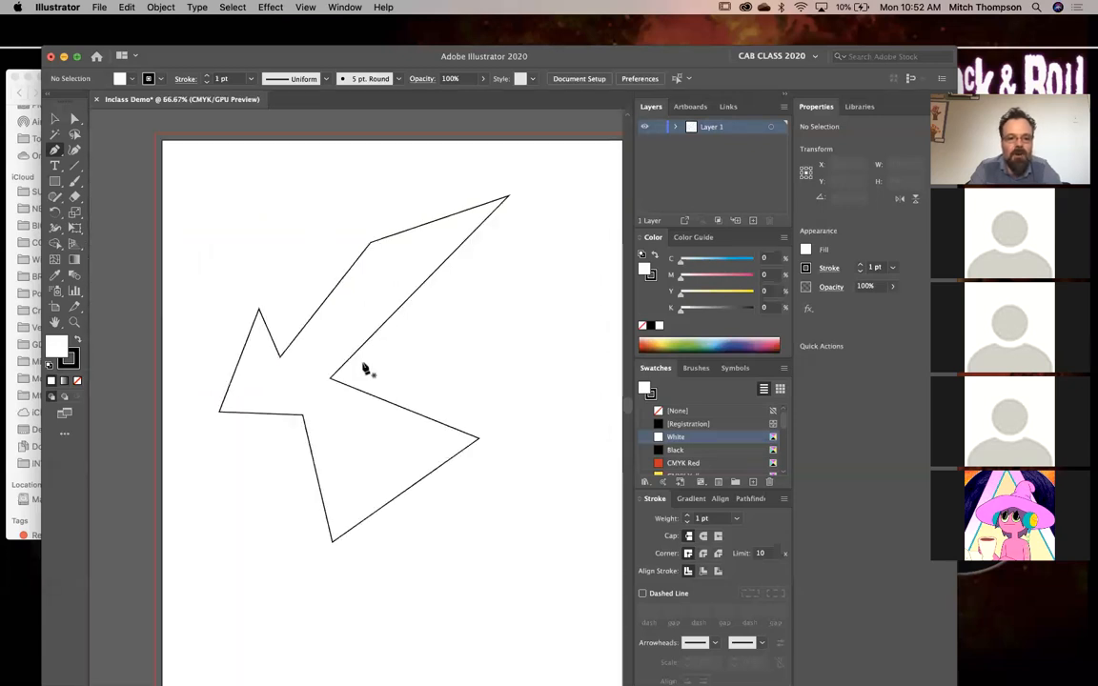
{"action": "left_click_drag", "start_coordinate": [343, 365], "coordinate": [325, 387]}
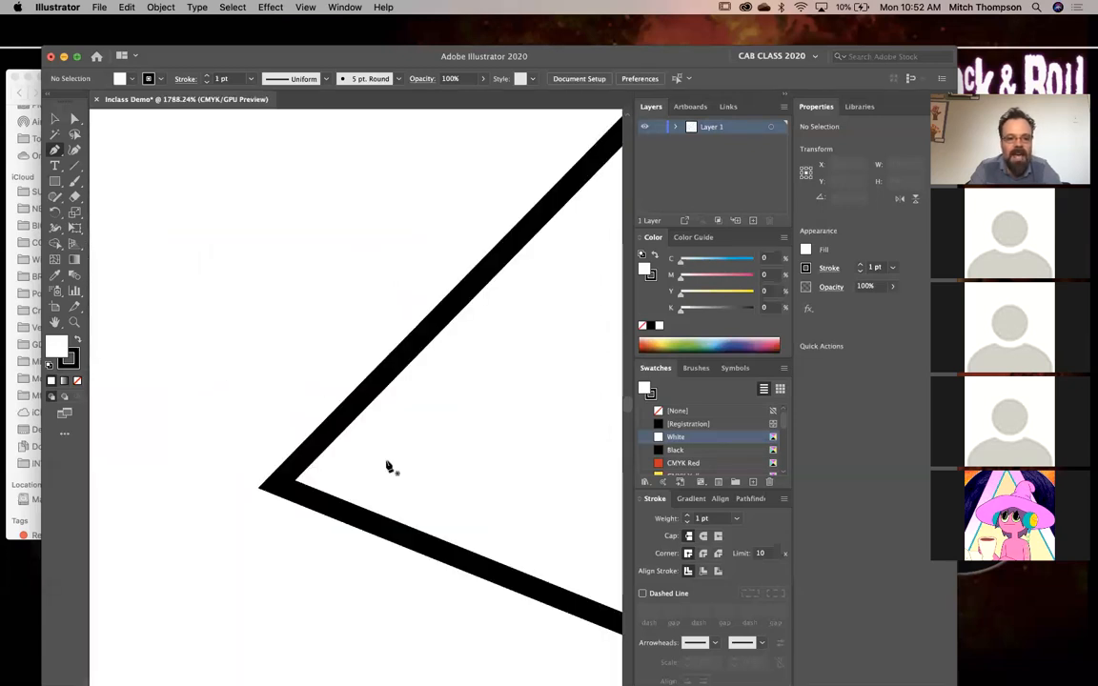
Fit the artboard in view, zoom in closely on the shape's lower-right corner, and fit the artboard again
{"action": "key", "text": "super+0"}
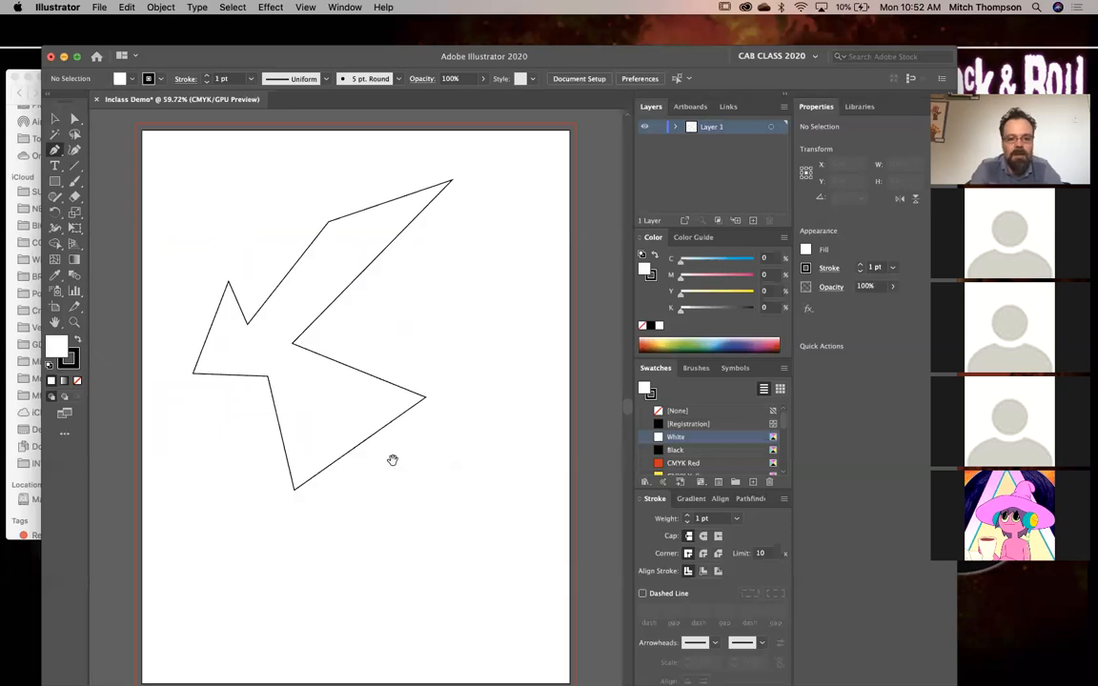
{"action": "left_click_drag", "start_coordinate": [440, 396], "coordinate": [411, 403]}
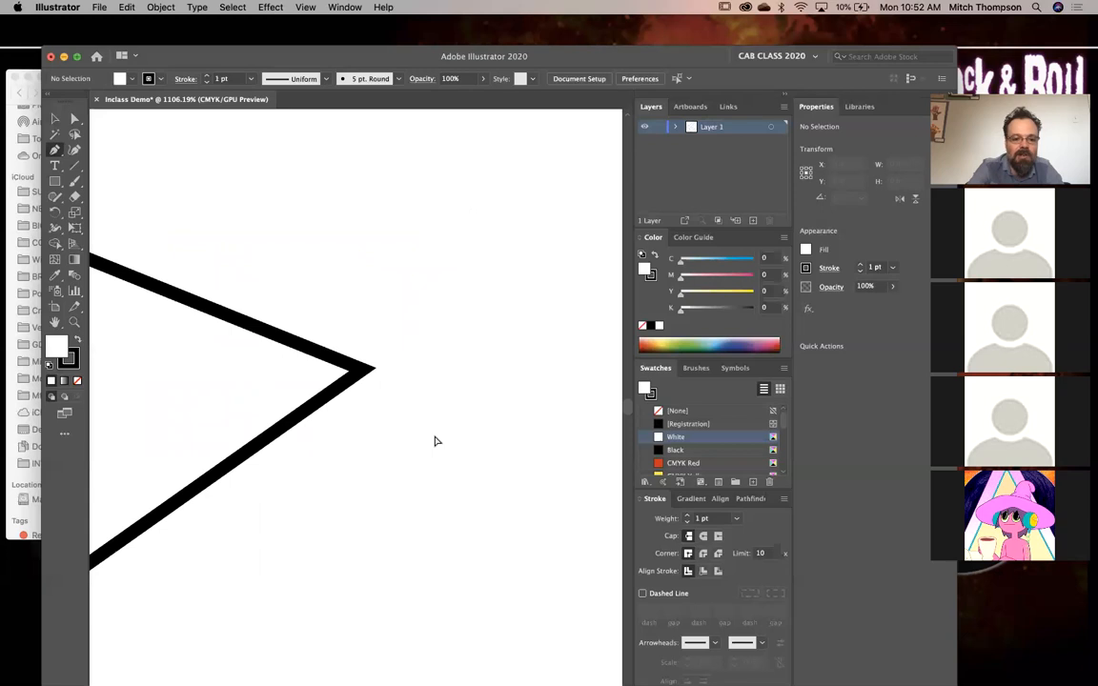
{"action": "key", "text": "super+0"}
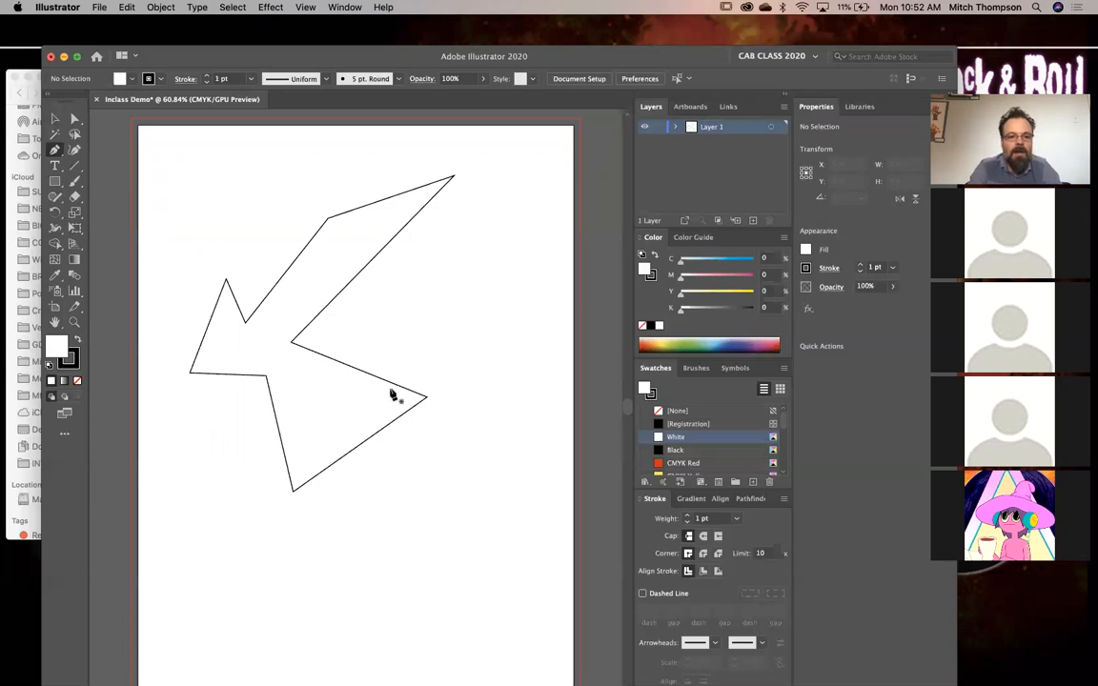
Select the two inner anchors at the shape's neck and swap its fill and stroke repeatedly, ending with black fill and white stroke
{"action": "left_click_drag", "start_coordinate": [389, 279], "coordinate": [207, 361]}
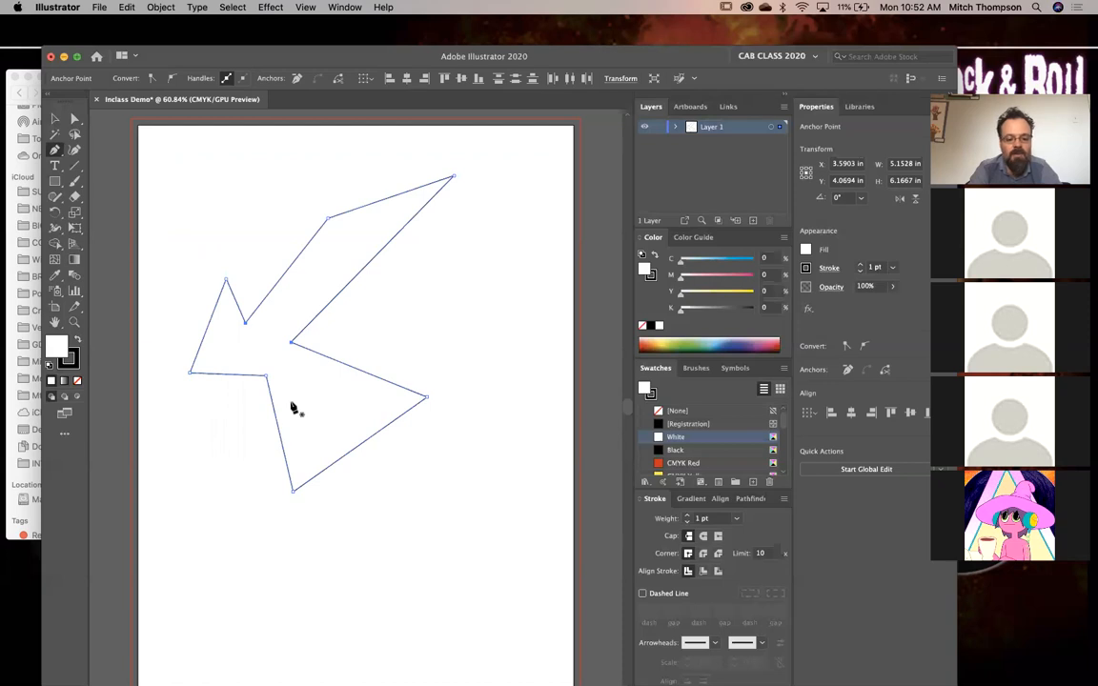
{"action": "key", "text": "shift+x"}
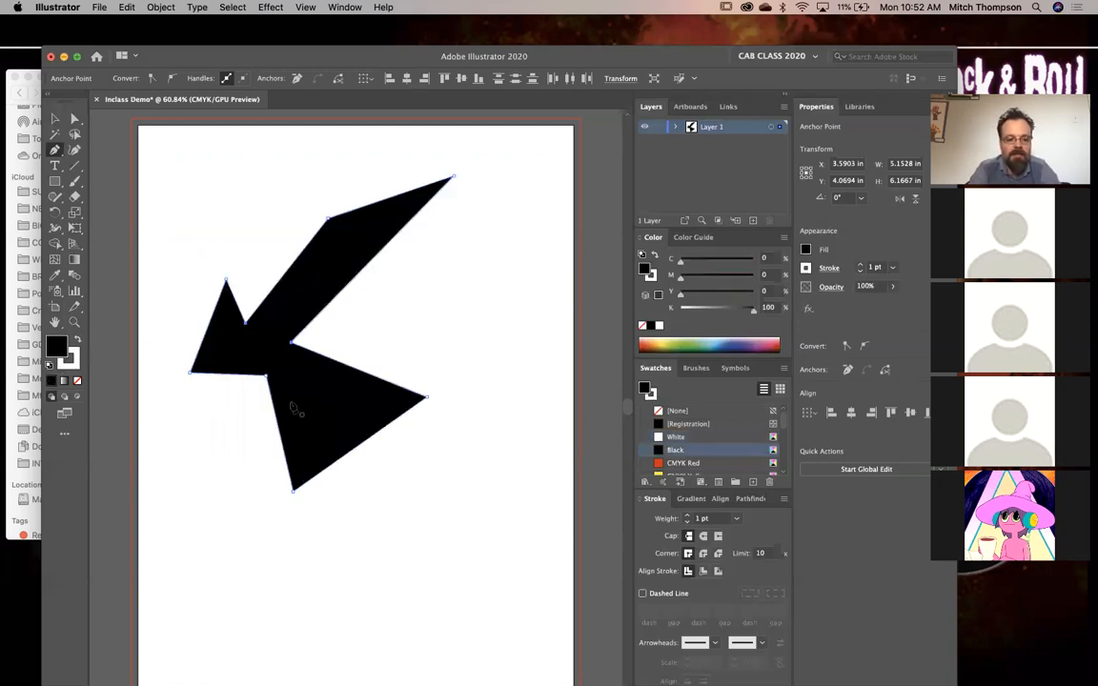
{"action": "key", "text": "shift+x"}
{"action": "key", "text": "shift+x"}
{"action": "key", "text": "shift+x"}
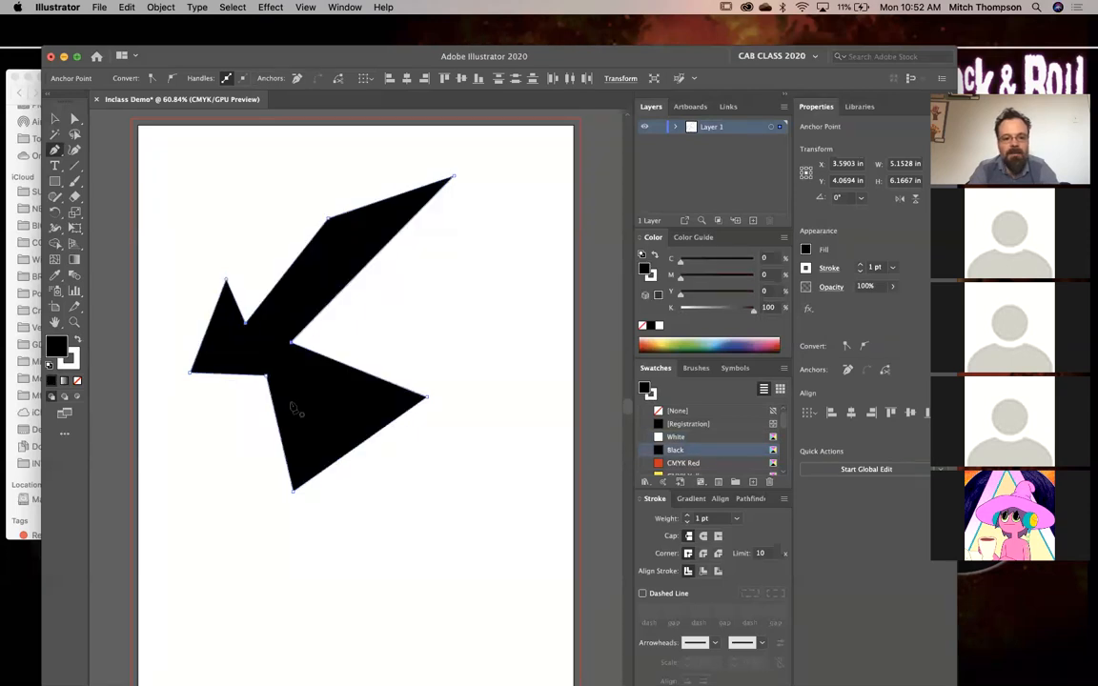
{"action": "key", "text": "shift+x"}
{"action": "key", "text": "shift+x"}
{"action": "key", "text": "shift+x"}
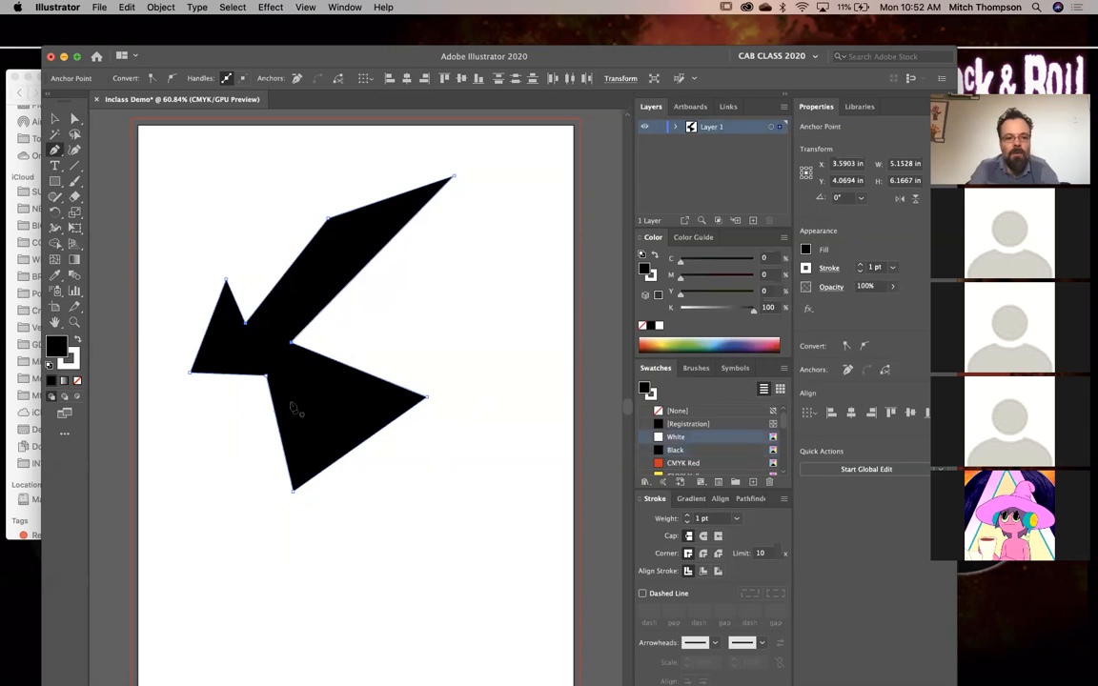
{"action": "key", "text": "shift+x"}
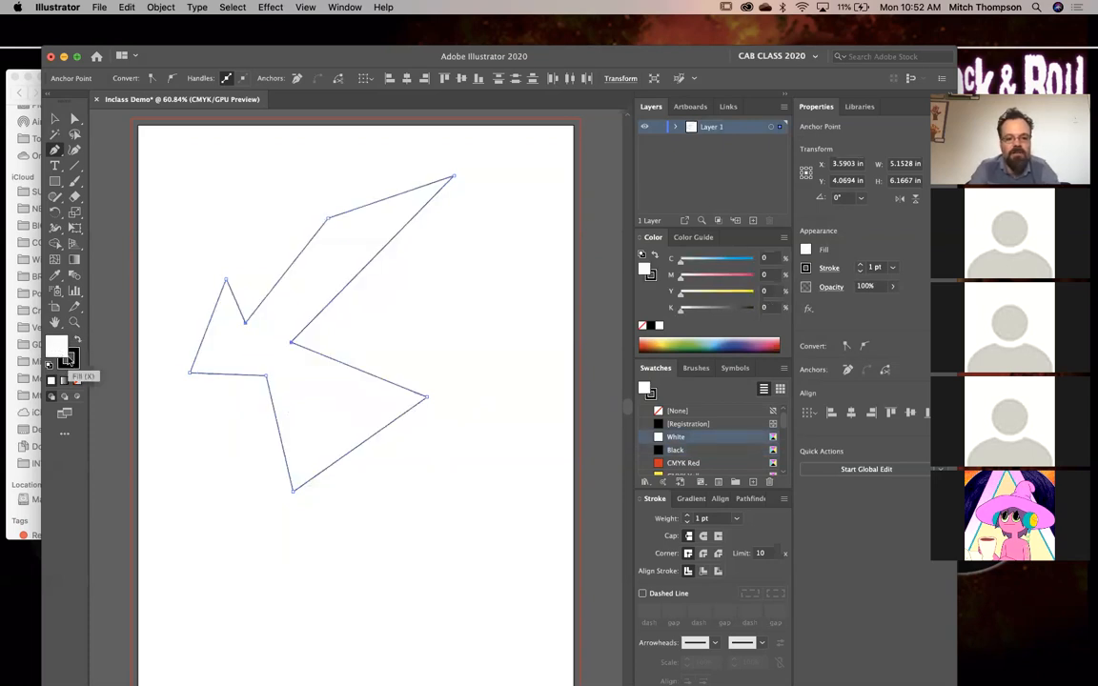
{"action": "key", "text": "shift+x"}
{"action": "key", "text": "shift+x"}
{"action": "key", "text": "shift+x"}
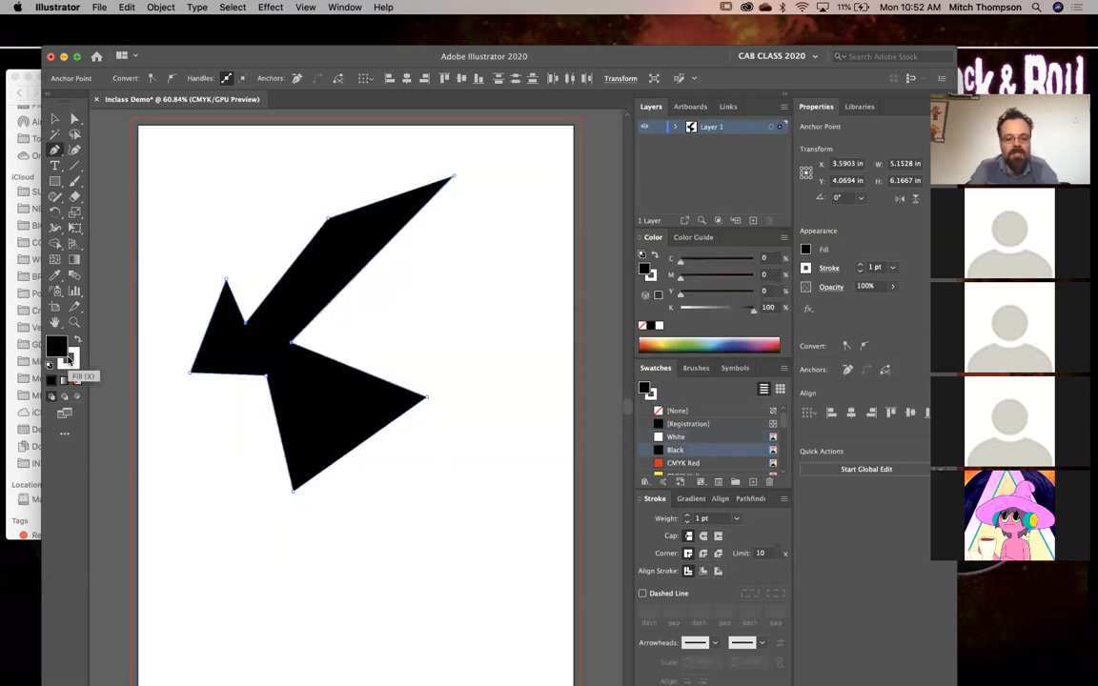
{"action": "key", "text": "shift+x"}
{"action": "key", "text": "shift+x"}
{"action": "key", "text": "shift+x"}
{"action": "key", "text": "shift+x"}
{"action": "key", "text": "shift+x"}
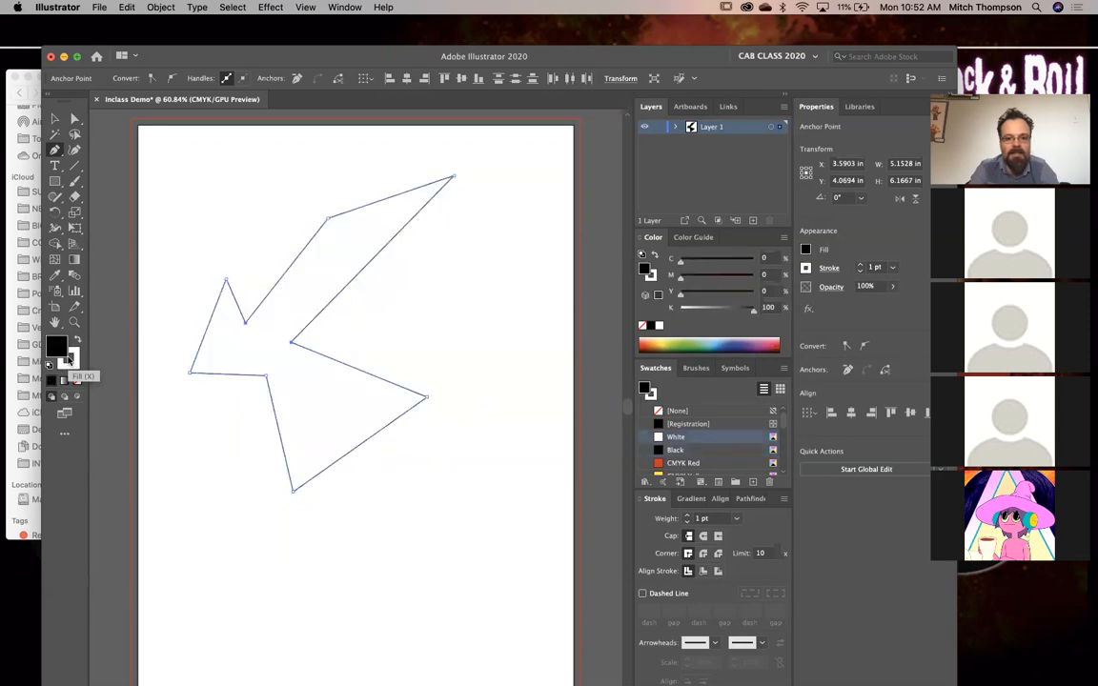
{"action": "key", "text": "shift+x"}
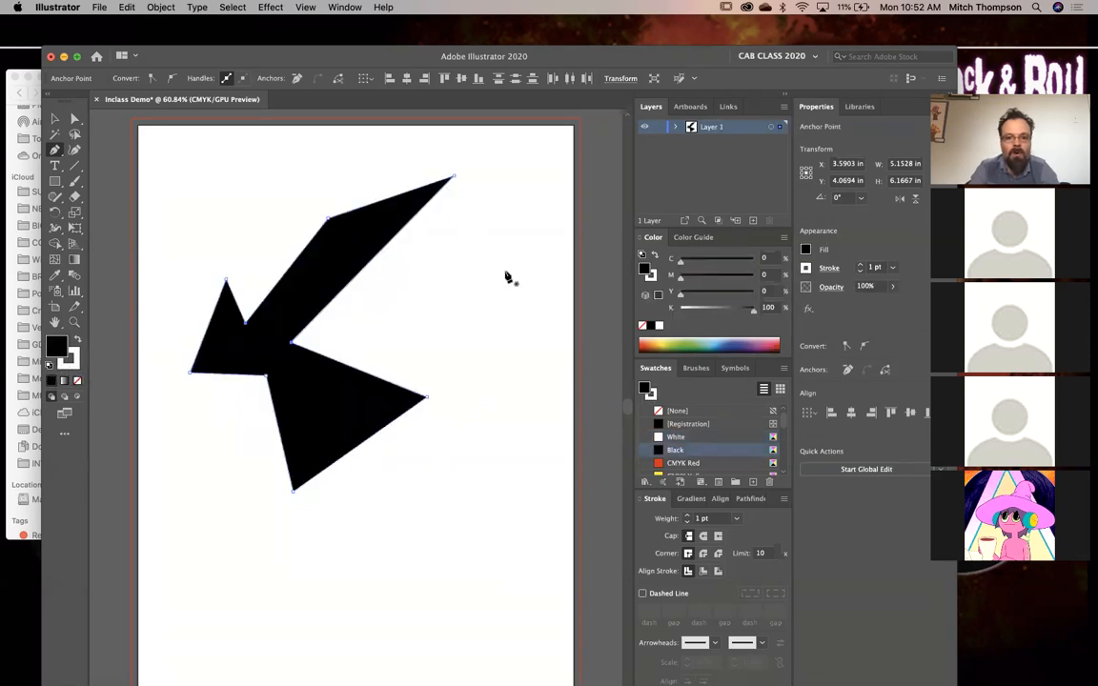
{"action": "key", "text": "shift+x"}
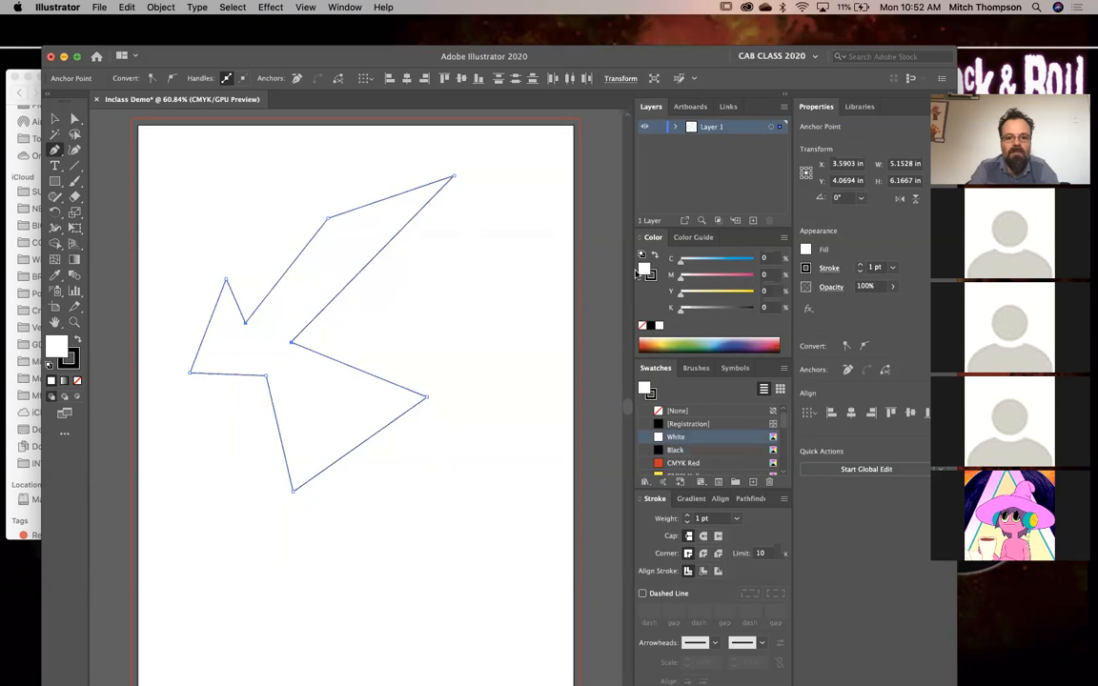
{"action": "key", "text": "shift+x"}
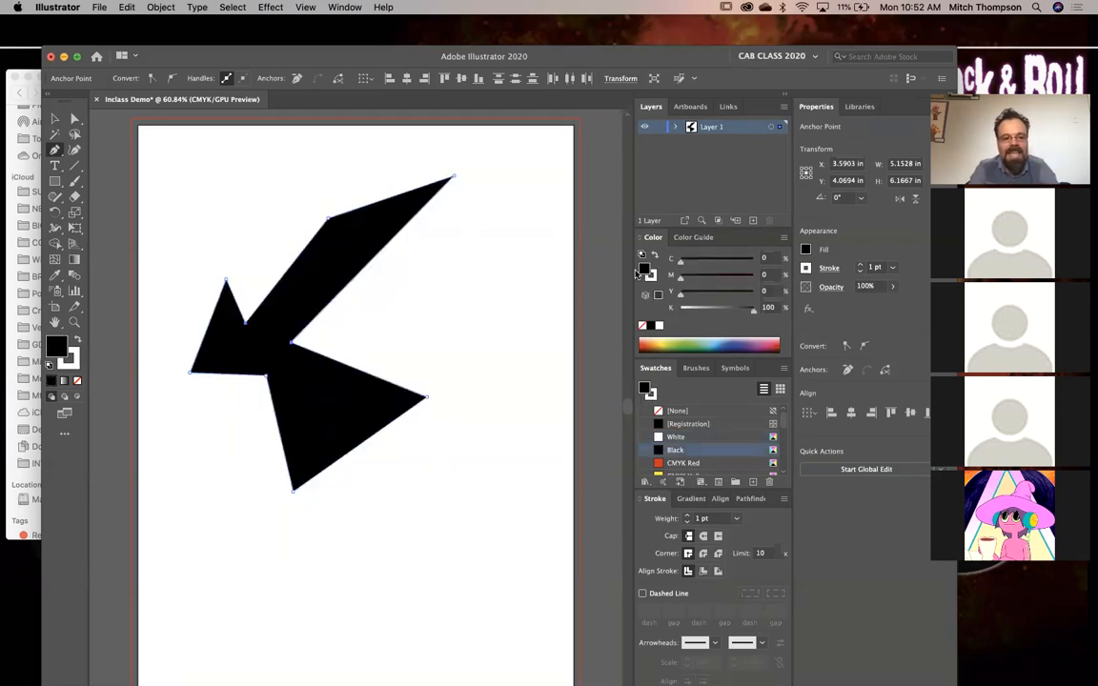
Toggle the active colour attribute repeatedly between fill and stroke, ending with the stroke active
{"action": "key", "text": "x"}
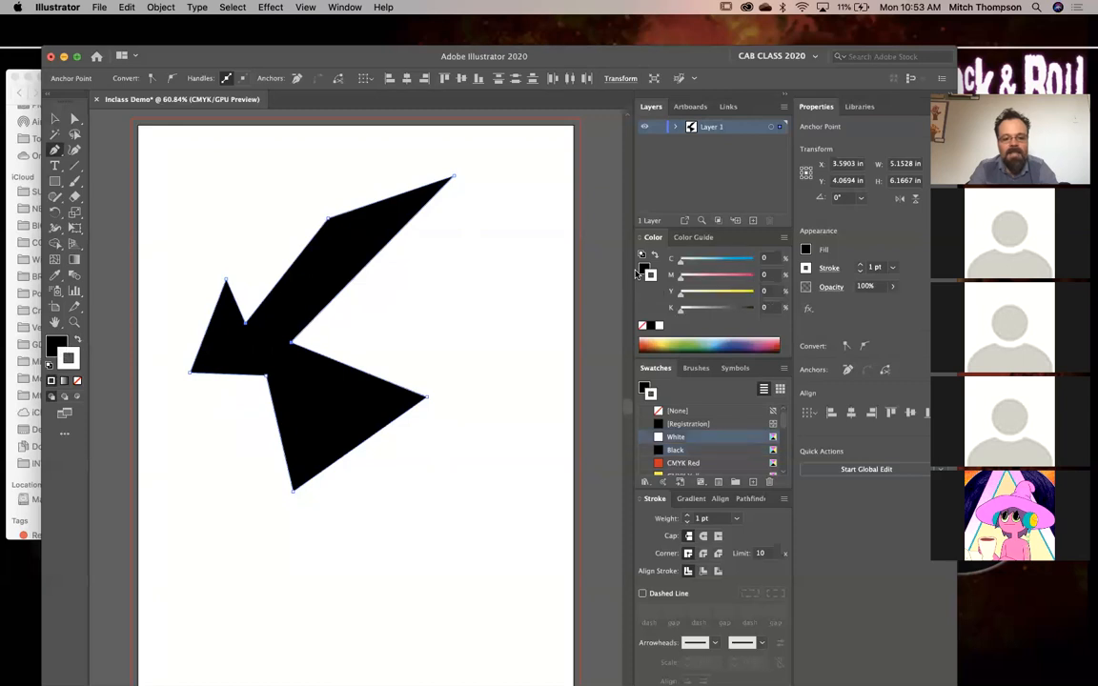
{"action": "key", "text": "x"}
{"action": "key", "text": "x"}
{"action": "key", "text": "x"}
{"action": "key", "text": "x"}
{"action": "key", "text": "x"}
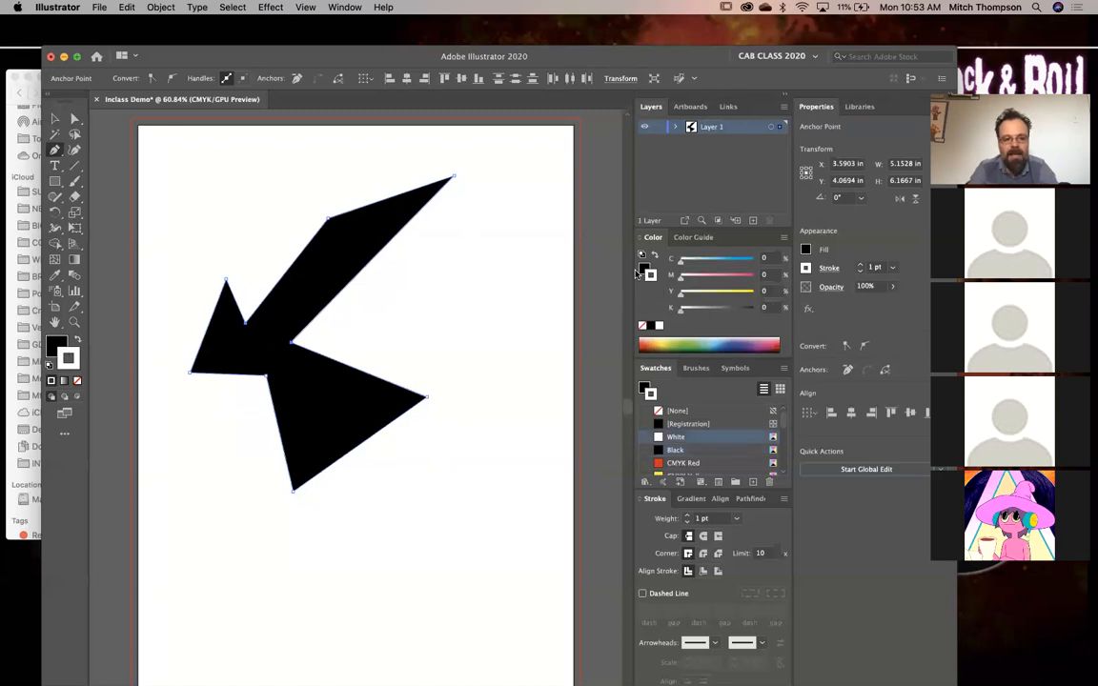
{"action": "key", "text": "x"}
{"action": "key", "text": "x"}
{"action": "key", "text": "x"}
{"action": "key", "text": "x"}
{"action": "key", "text": "x"}
{"action": "key", "text": "x"}
{"action": "key", "text": "x"}
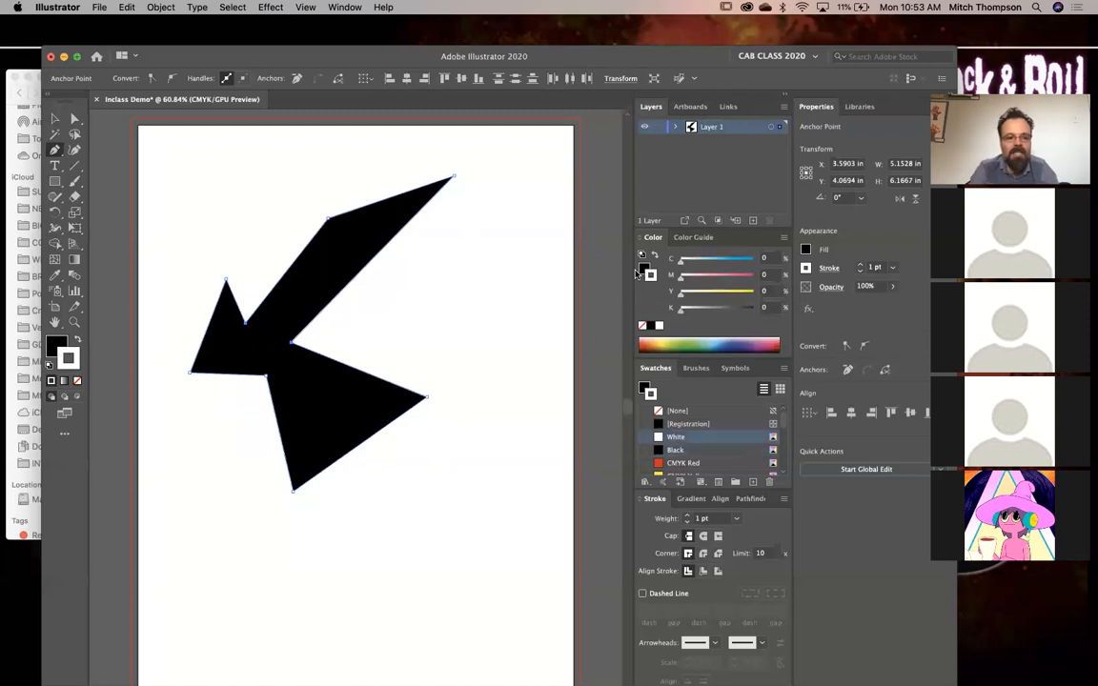
{"action": "key", "text": "x"}
{"action": "key", "text": "x"}
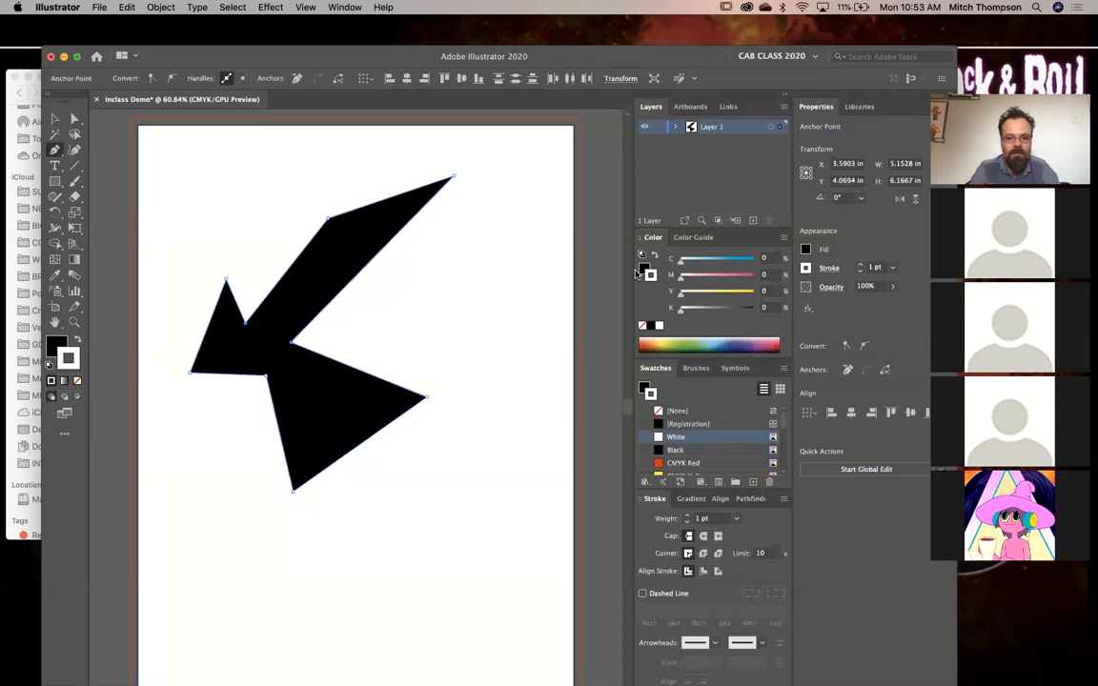
Give the shape a light blue stroke from the colour spectrum, C 55.29 and M 22.35, and set its weight to 9 pt
{"action": "left_click", "coordinate": [722, 342]}
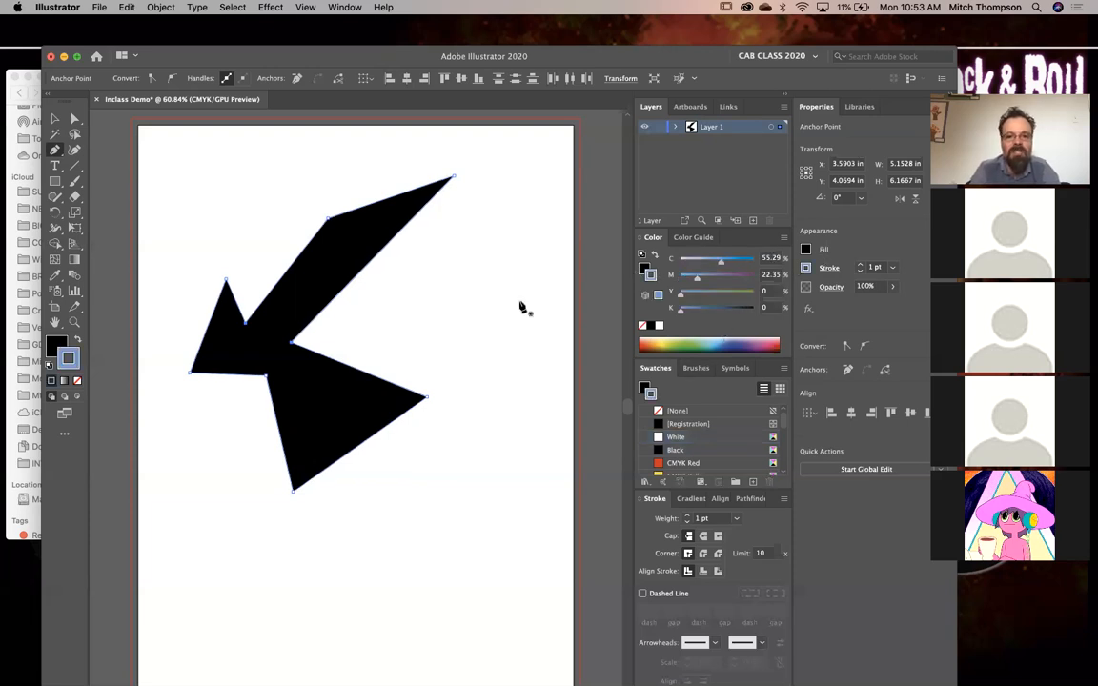
{"action": "left_click", "coordinate": [892, 267]}
{"action": "left_click", "coordinate": [909, 439]}
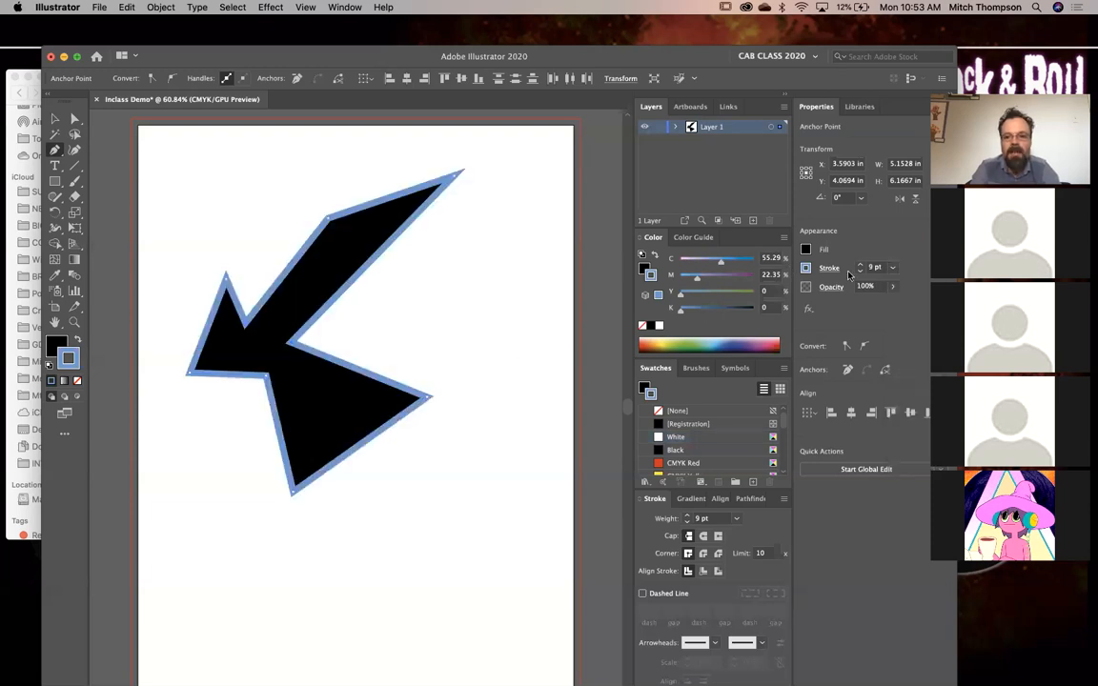
{"action": "left_click", "coordinate": [893, 269]}
{"action": "key", "text": "Escape"}
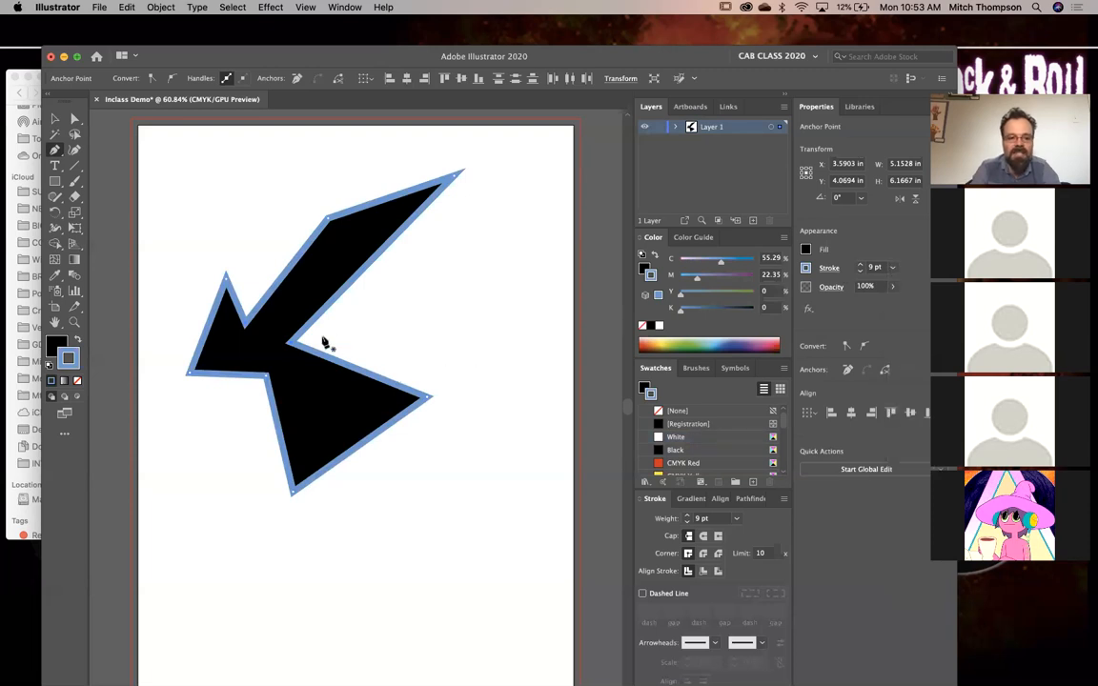
{"action": "left_click", "coordinate": [893, 268]}
{"action": "key", "text": "Escape"}
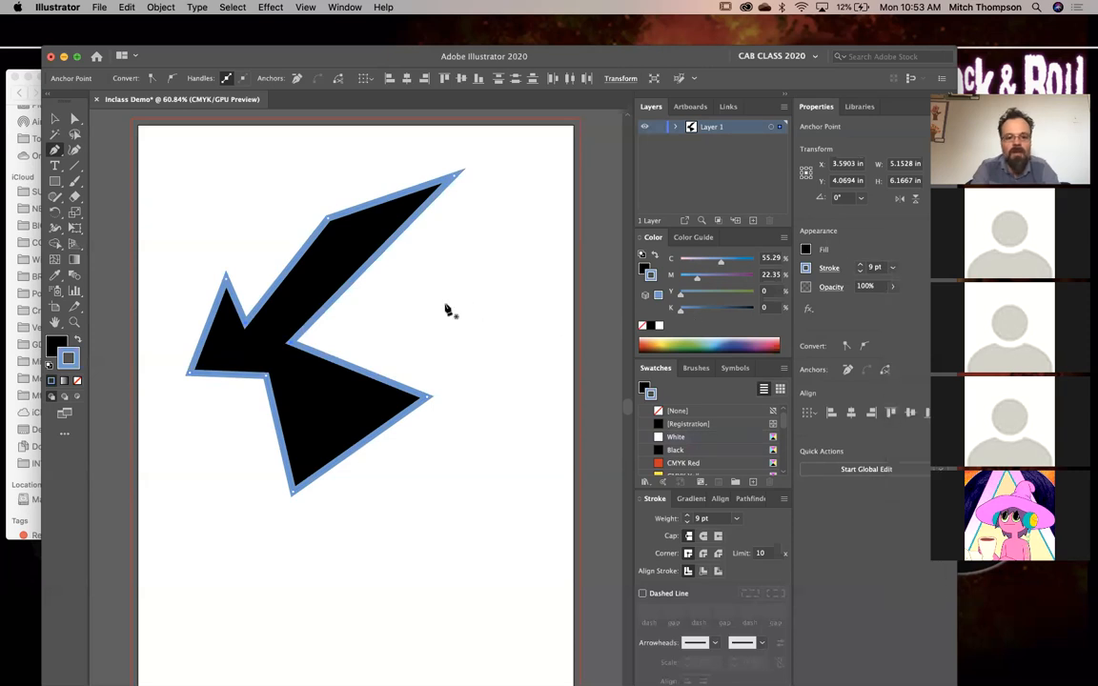
Set the shape's stroke to None three times, undoing the change each time
{"action": "scroll", "coordinate": [257, 400], "scroll_direction": "up", "scroll_amount": 3}
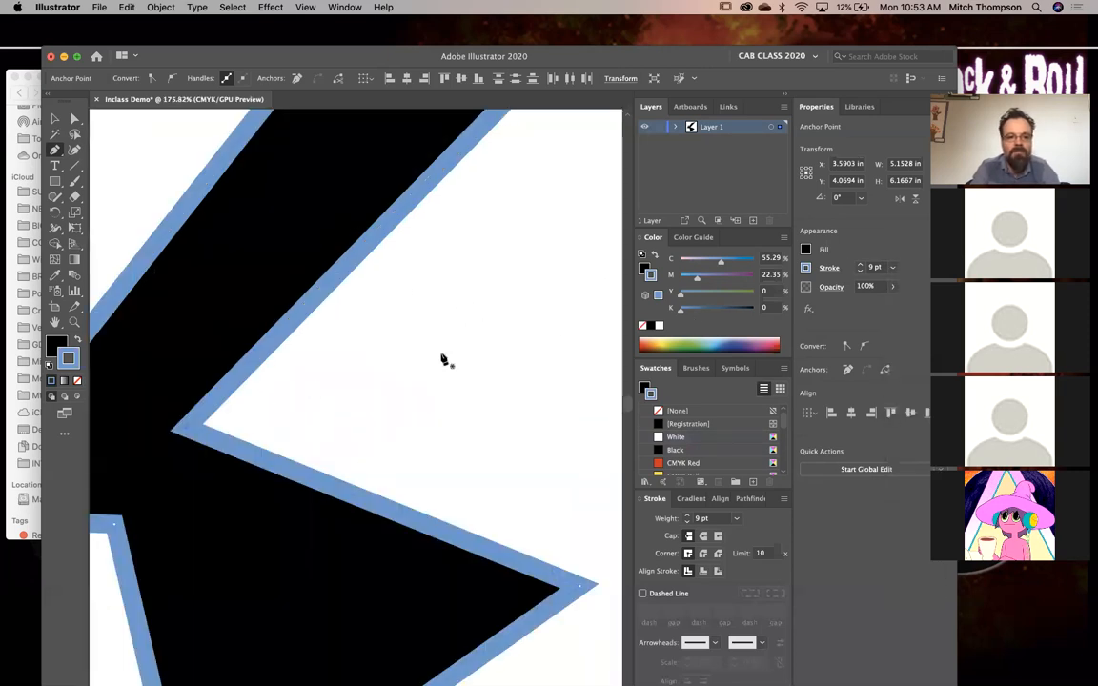
{"action": "scroll", "coordinate": [443, 359], "scroll_direction": "left", "scroll_amount": 3}
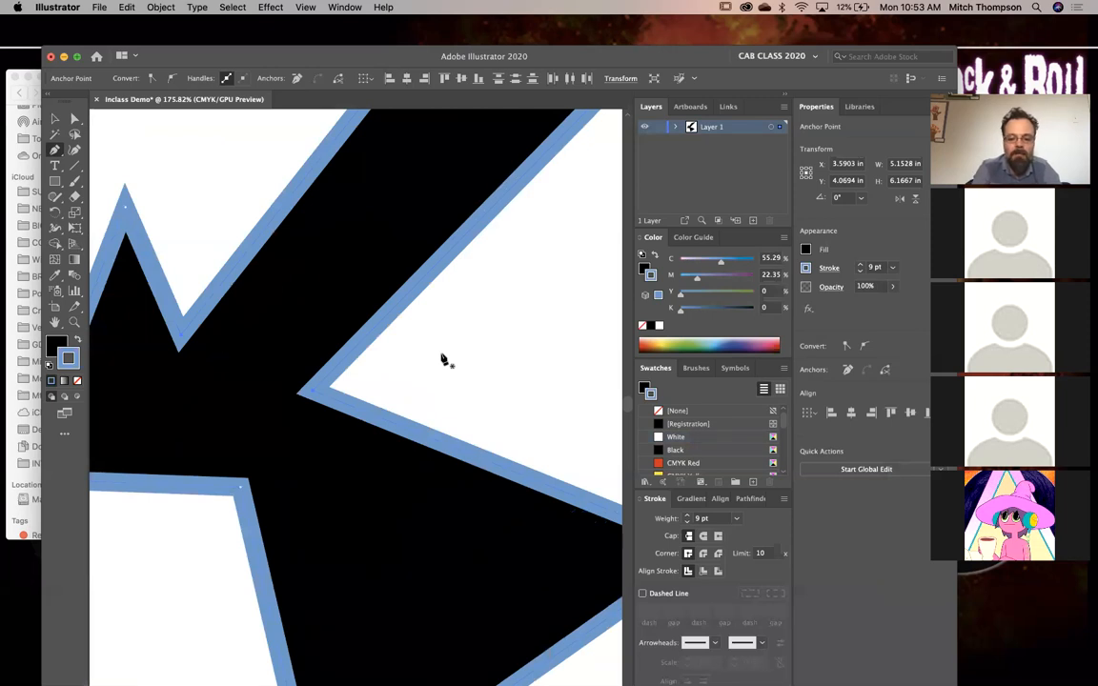
{"action": "key", "text": "slash"}
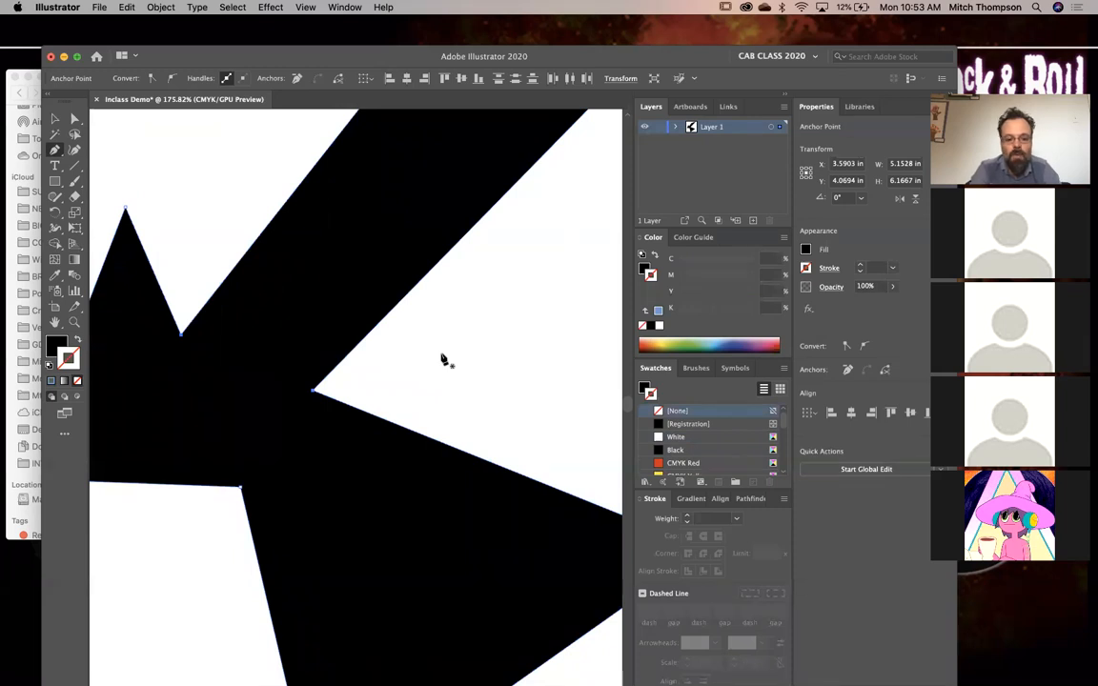
{"action": "key", "text": "super+z"}
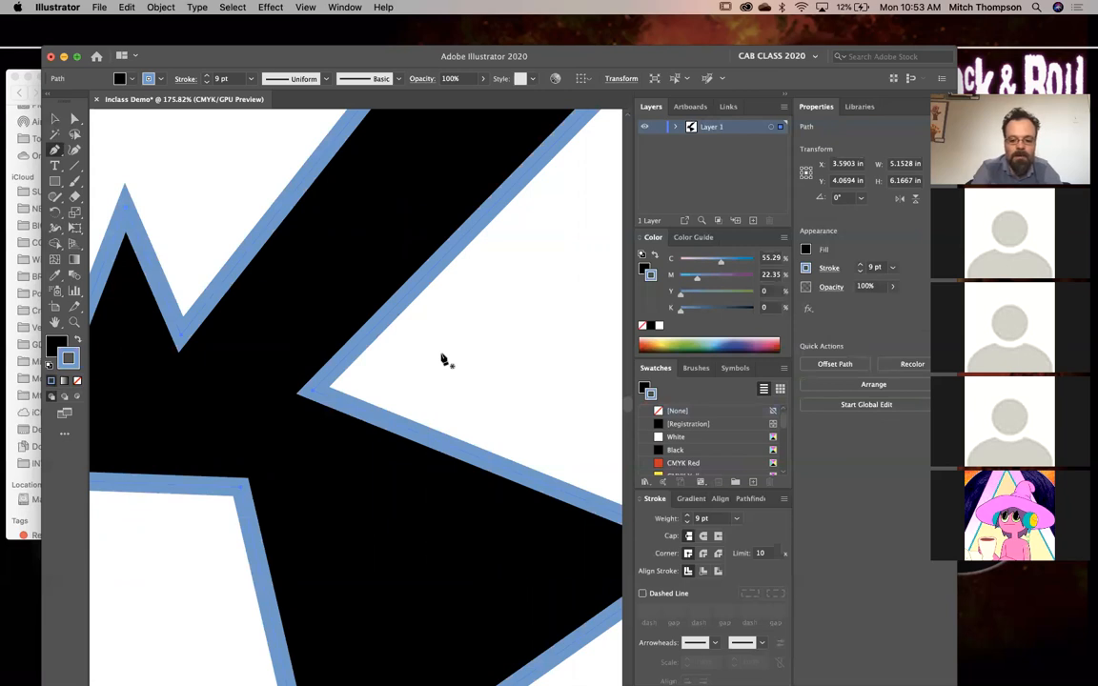
{"action": "key", "text": "slash"}
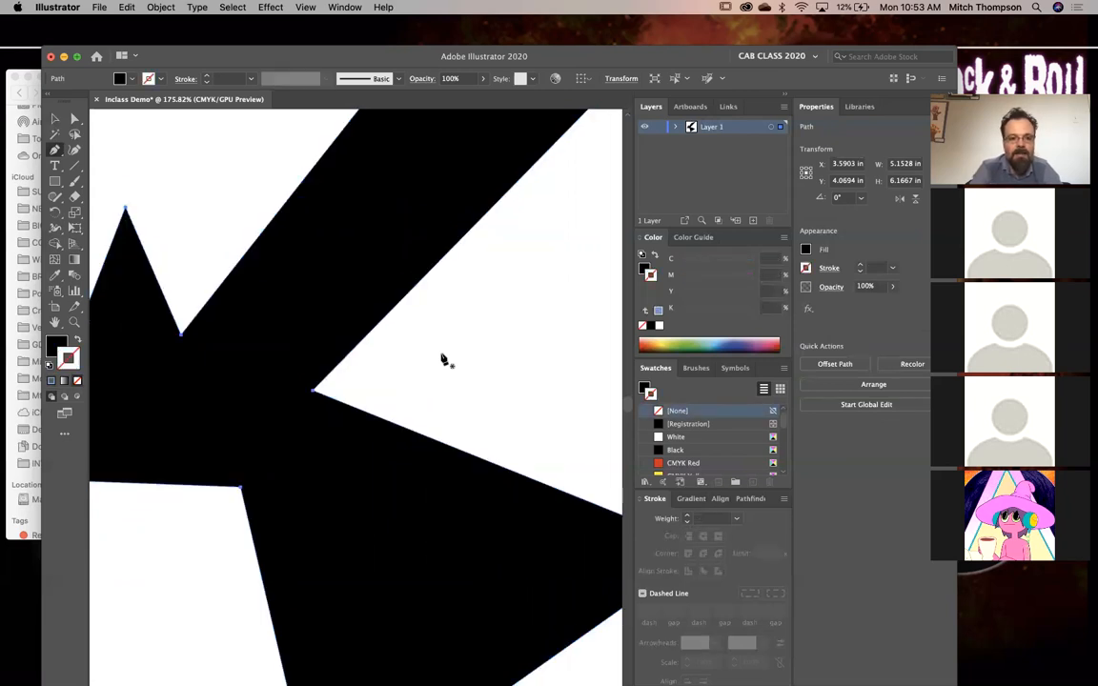
{"action": "key", "text": "super+z"}
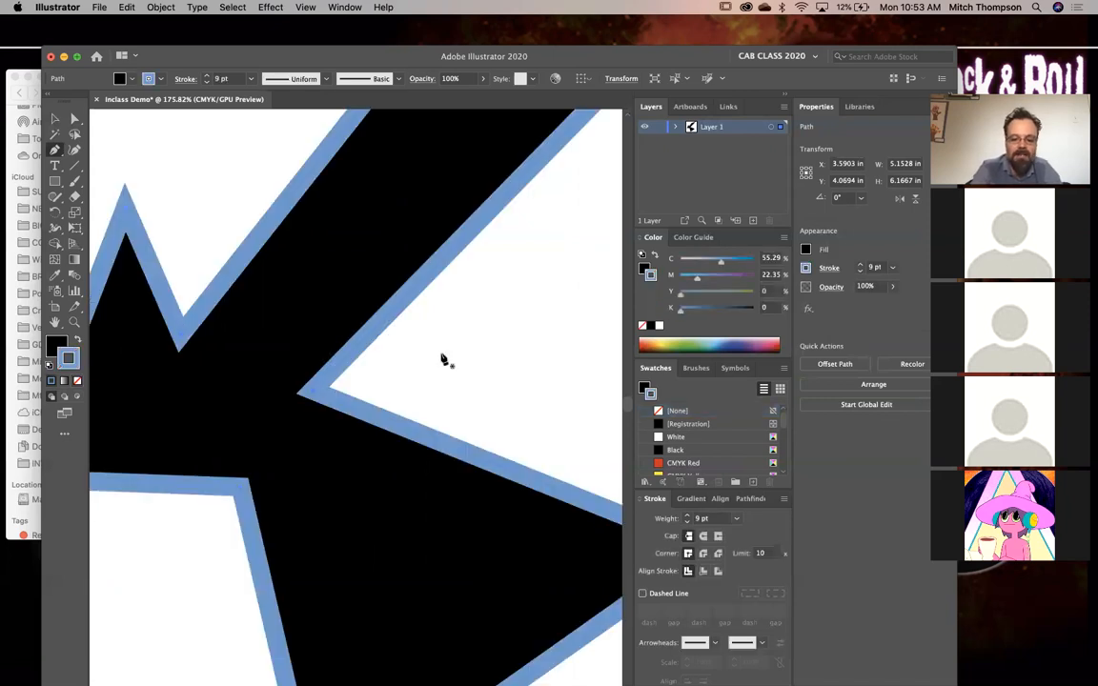
{"action": "key", "text": "slash"}
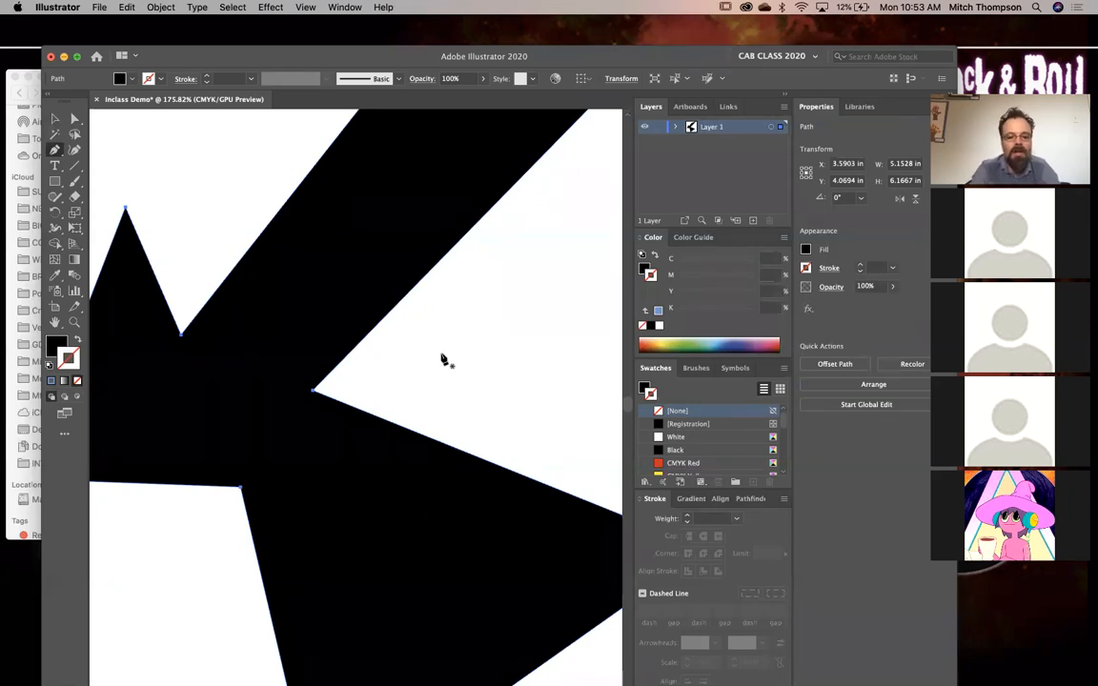
{"action": "key", "text": "super+z"}
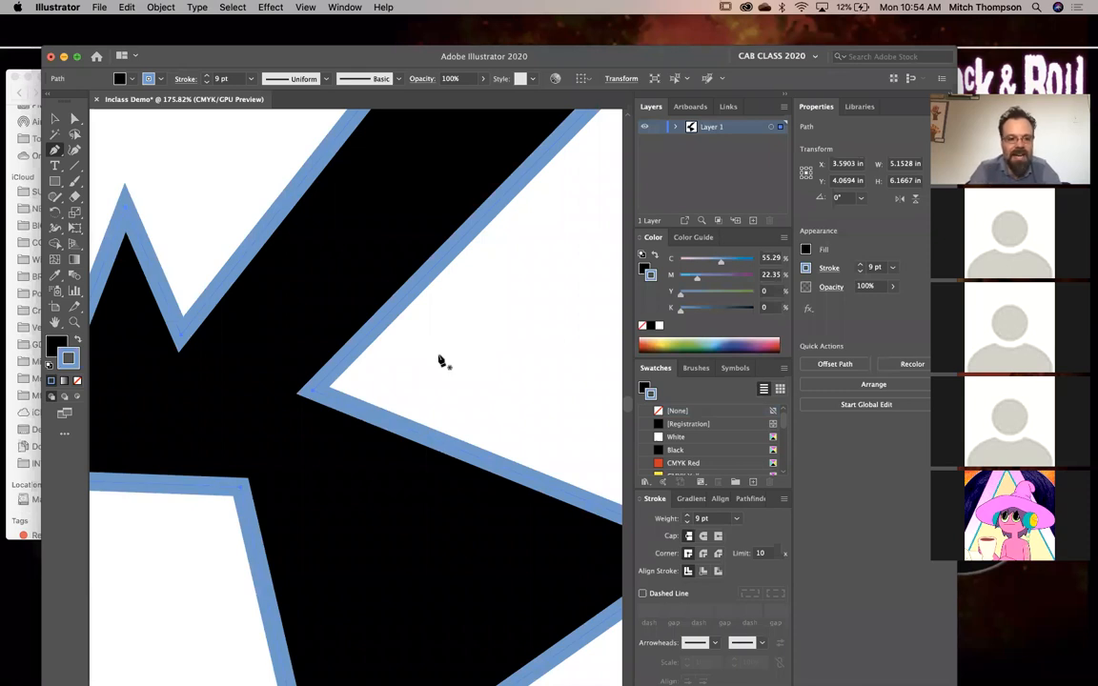
Make the fill active, set both the path's fill and stroke to None, and undo both changes
{"action": "key", "text": "x"}
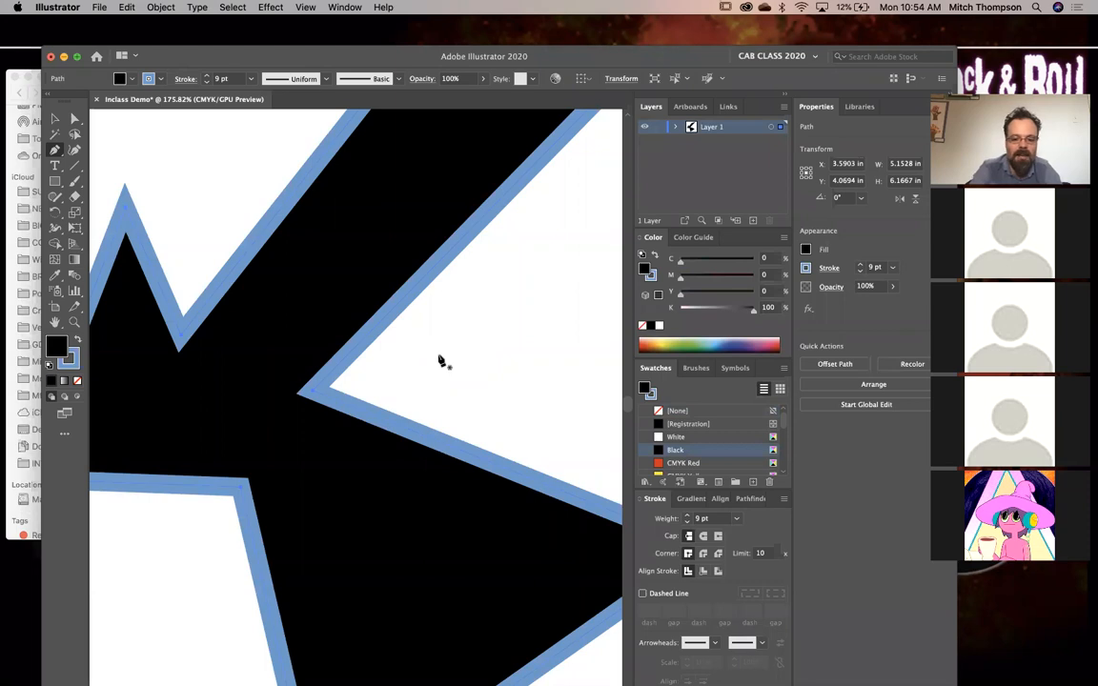
{"action": "key", "text": "slash"}
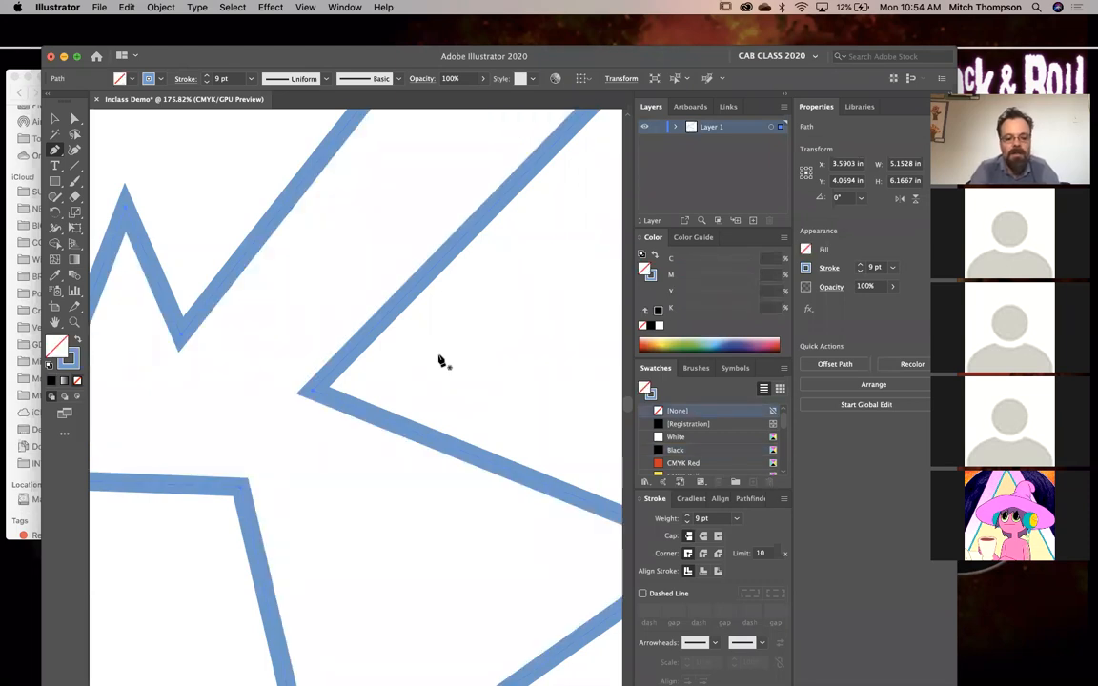
{"action": "key", "text": "x"}
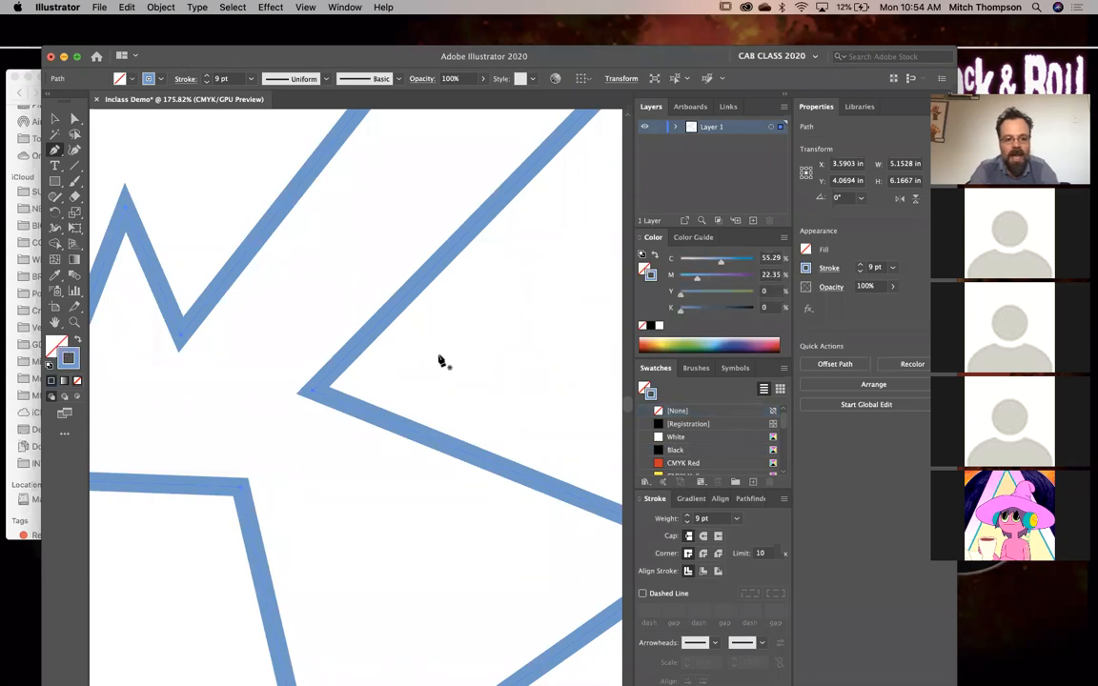
{"action": "key", "text": "slash"}
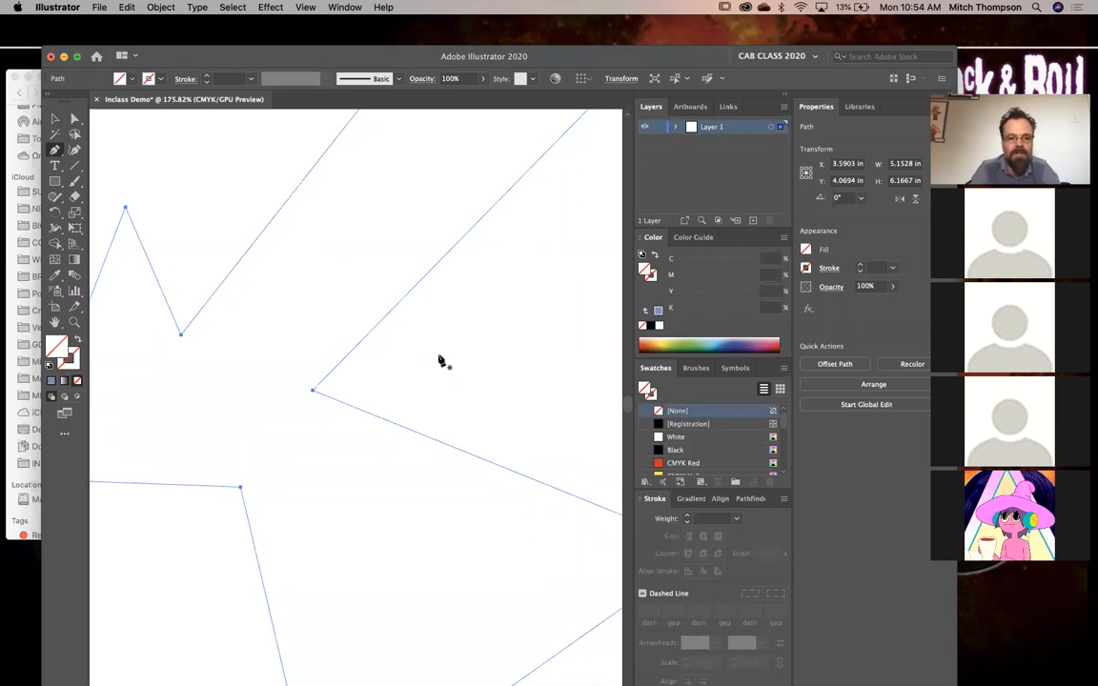
{"action": "key", "text": "a"}
{"action": "key", "text": "super+z"}
{"action": "key", "text": "super+z"}
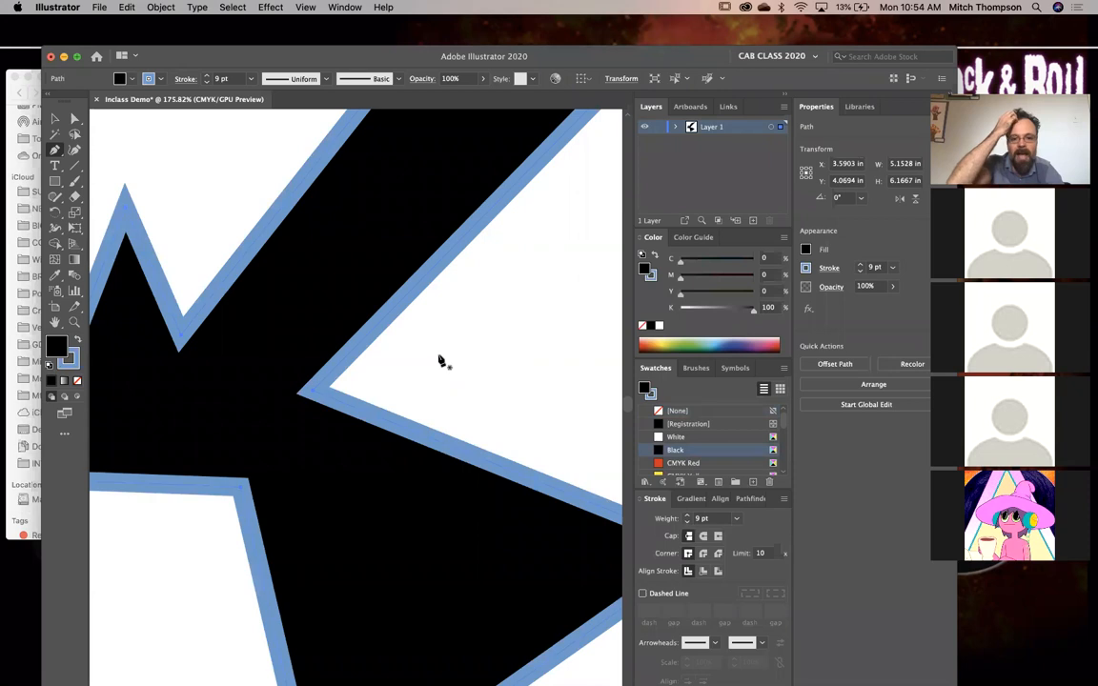
Zoom out to see the whole black shape with its blue stroke, and zoom back in on it to 85.43%
{"action": "key", "text": "super+space"}
{"action": "left_click", "coordinate": [436, 378], "text": "alt+super"}
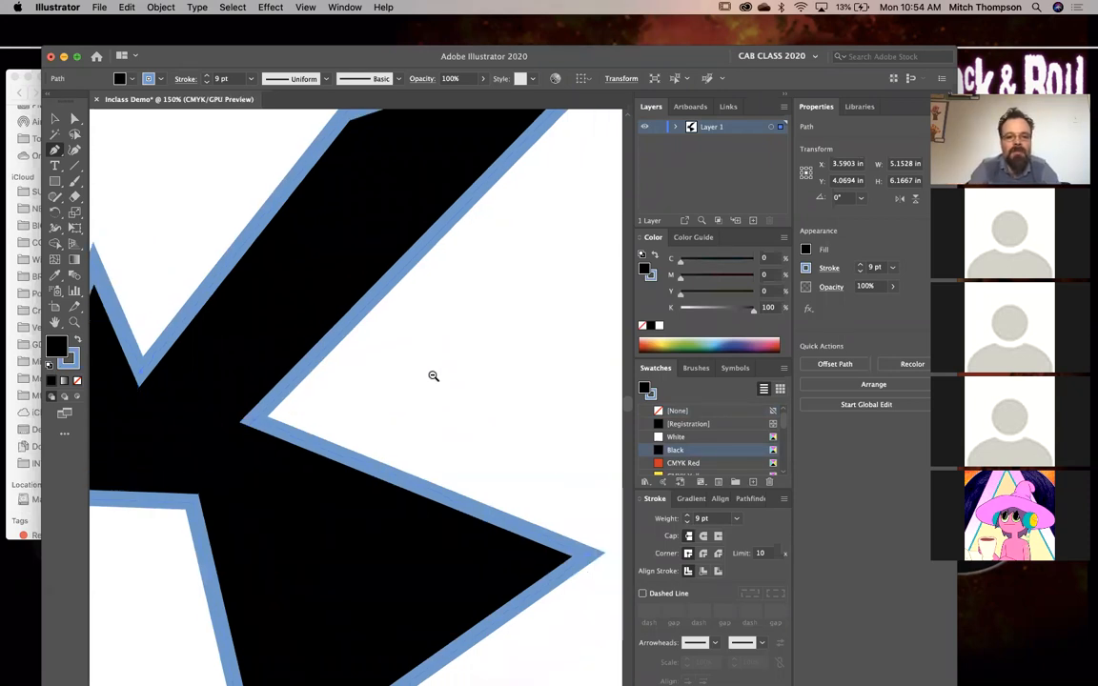
{"action": "left_click", "coordinate": [436, 377], "text": "alt+super"}
{"action": "left_click", "coordinate": [436, 377], "text": "alt+super"}
{"action": "left_click_drag", "start_coordinate": [373, 423], "coordinate": [444, 360]}
{"action": "key", "text": "space"}
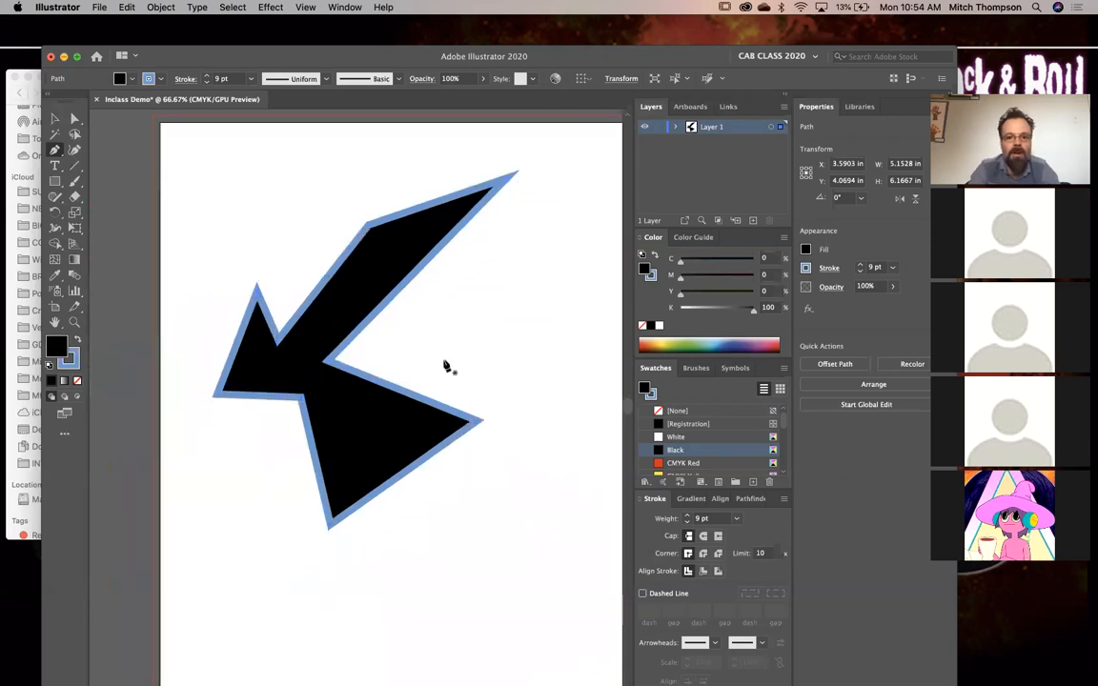
{"action": "key", "text": "super+space"}
{"action": "left_click_drag", "start_coordinate": [186, 185], "coordinate": [603, 556]}
{"action": "left_click_drag", "start_coordinate": [460, 404], "coordinate": [523, 436]}
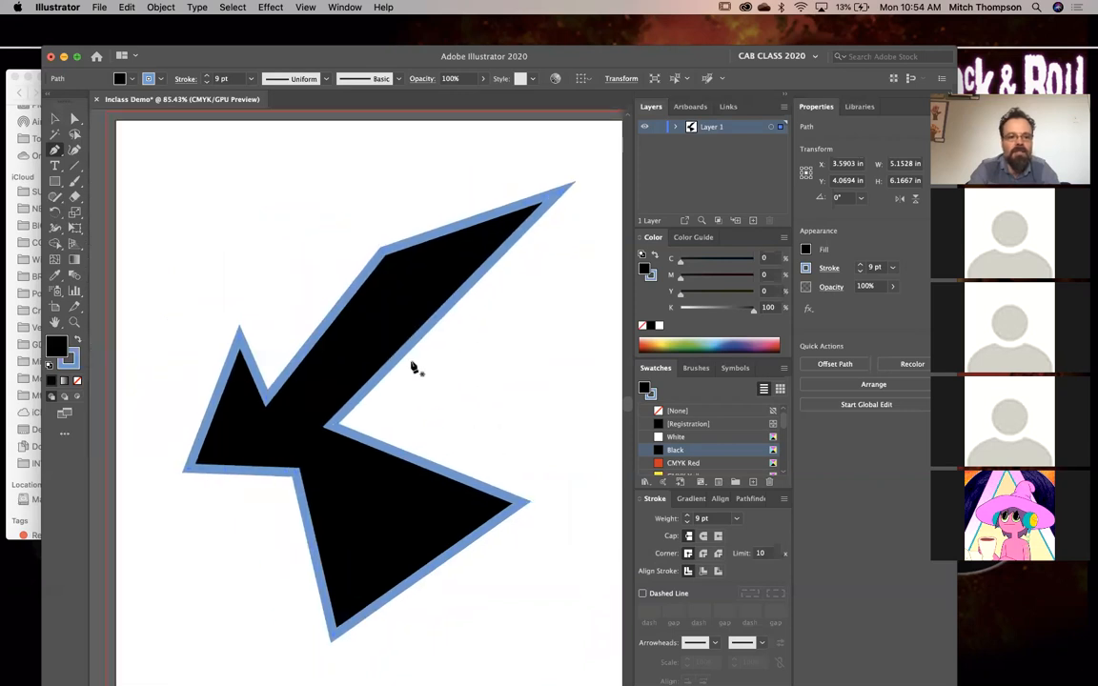
Move the shape around the artboard several times, placing it at about X 3.74 in, Y 4.26 in
{"action": "left_click_drag", "start_coordinate": [337, 299], "coordinate": [277, 327]}
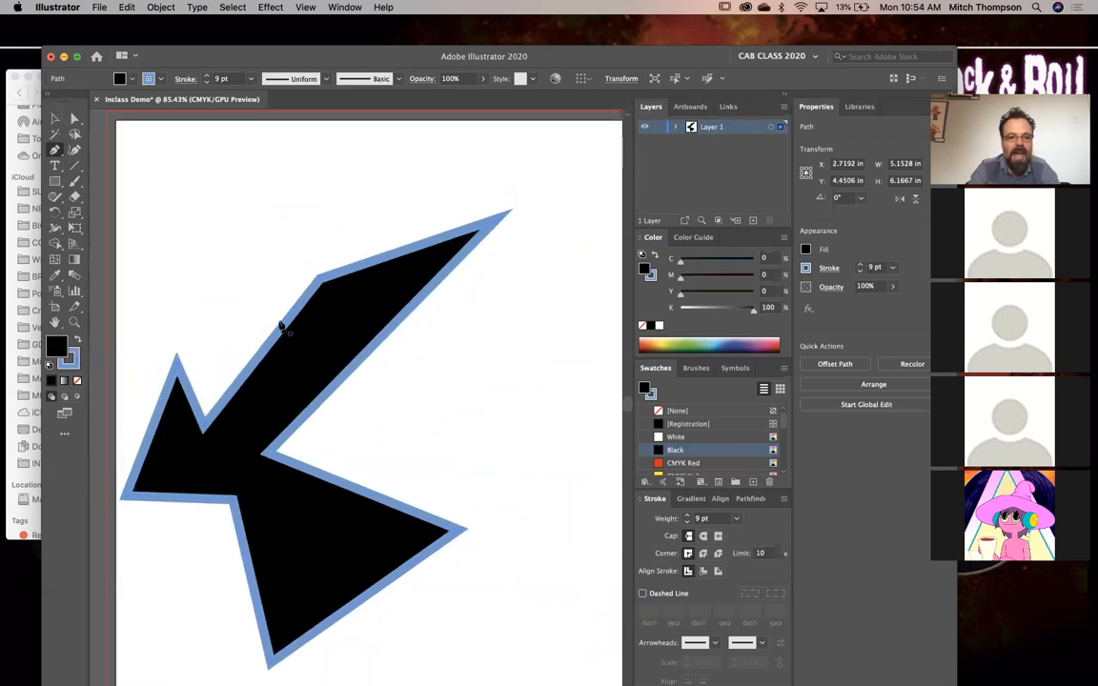
{"action": "key", "text": "super"}
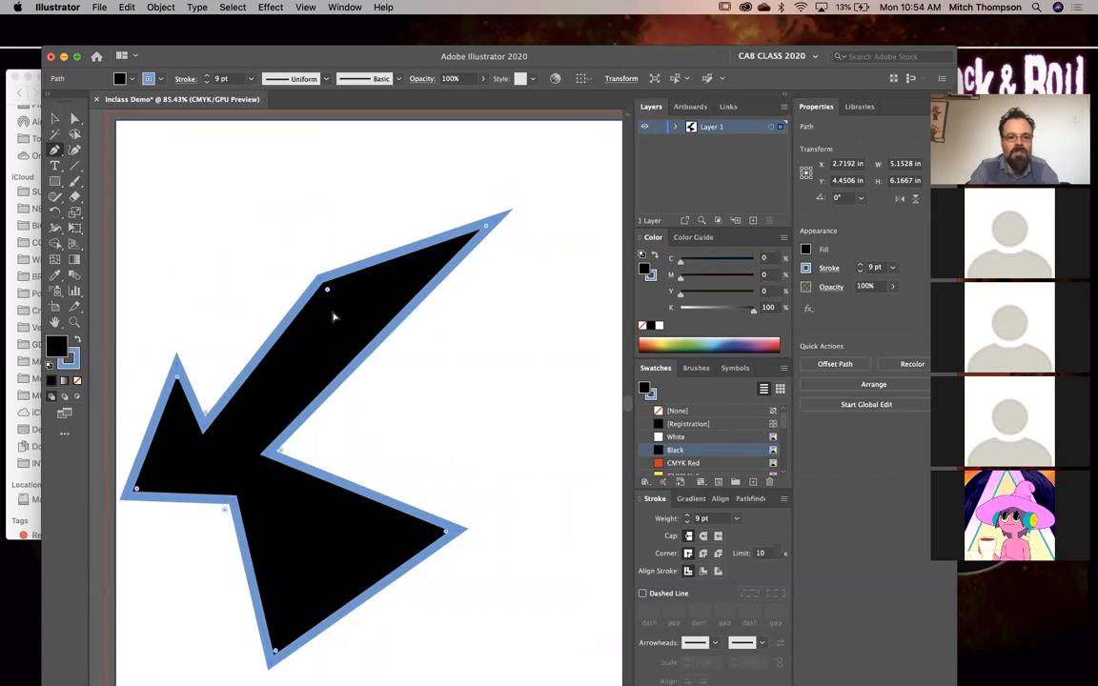
{"action": "left_click_drag", "start_coordinate": [334, 316], "coordinate": [366, 281]}
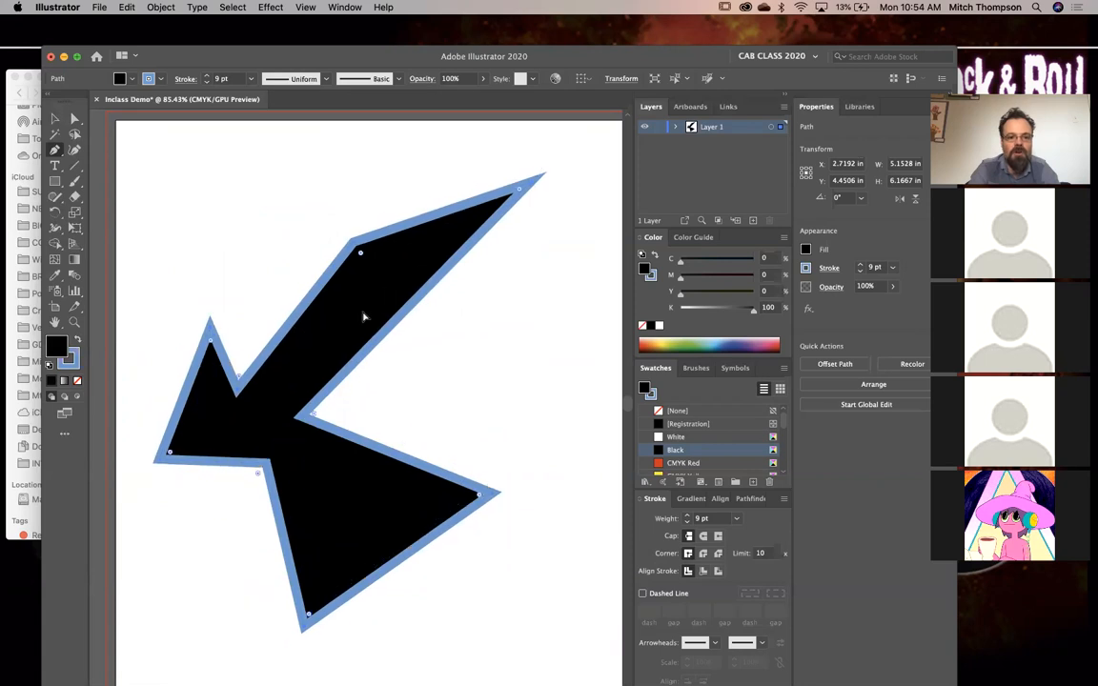
{"action": "left_click", "coordinate": [475, 371], "text": "super"}
{"action": "left_click", "coordinate": [388, 325], "text": "super"}
{"action": "left_click_drag", "start_coordinate": [368, 307], "coordinate": [409, 331]}
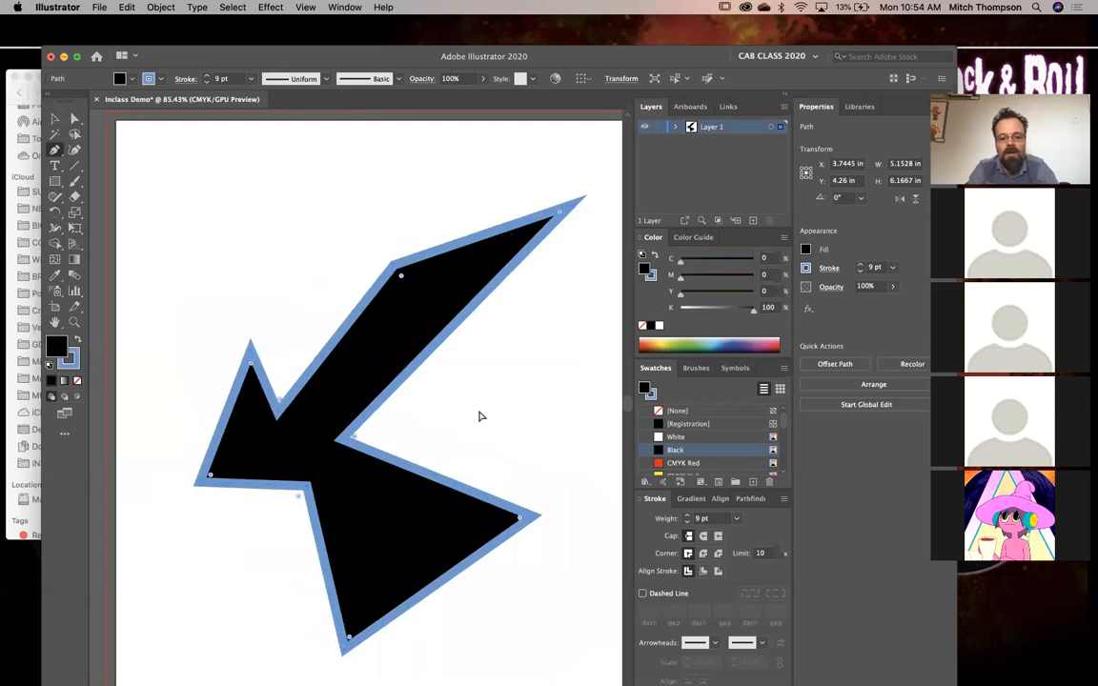
Switch to Outline view and delete the anchor at the bend in the shape's upper edge, undoing and repeating the deletion
{"action": "key", "text": "super+y"}
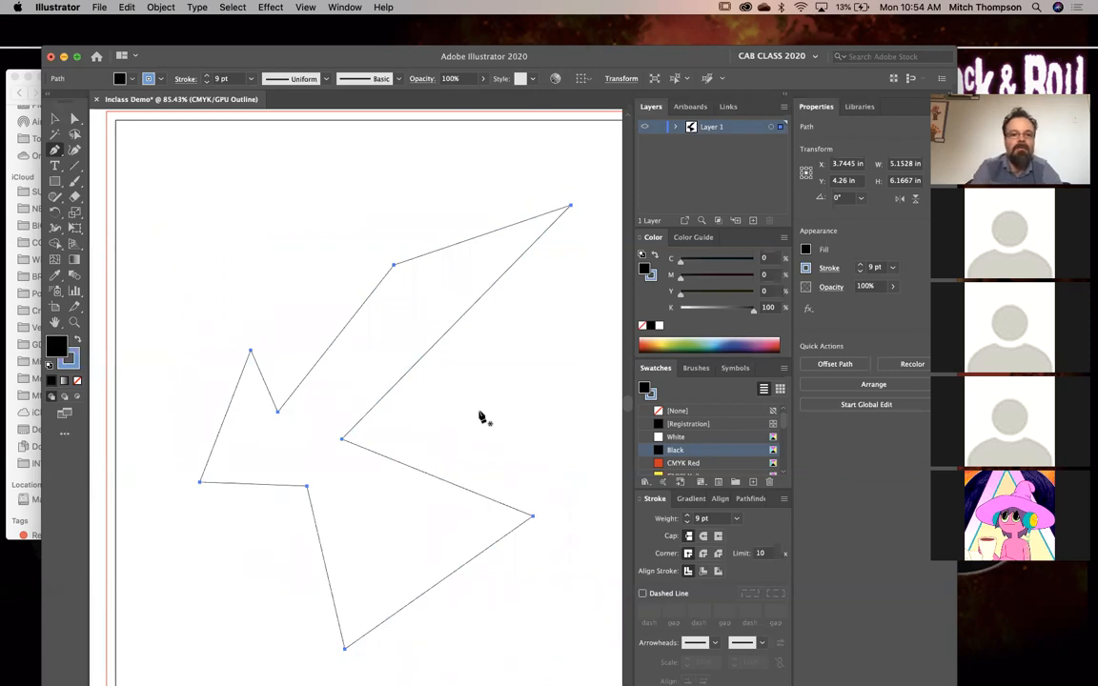
{"action": "left_click", "coordinate": [395, 266]}
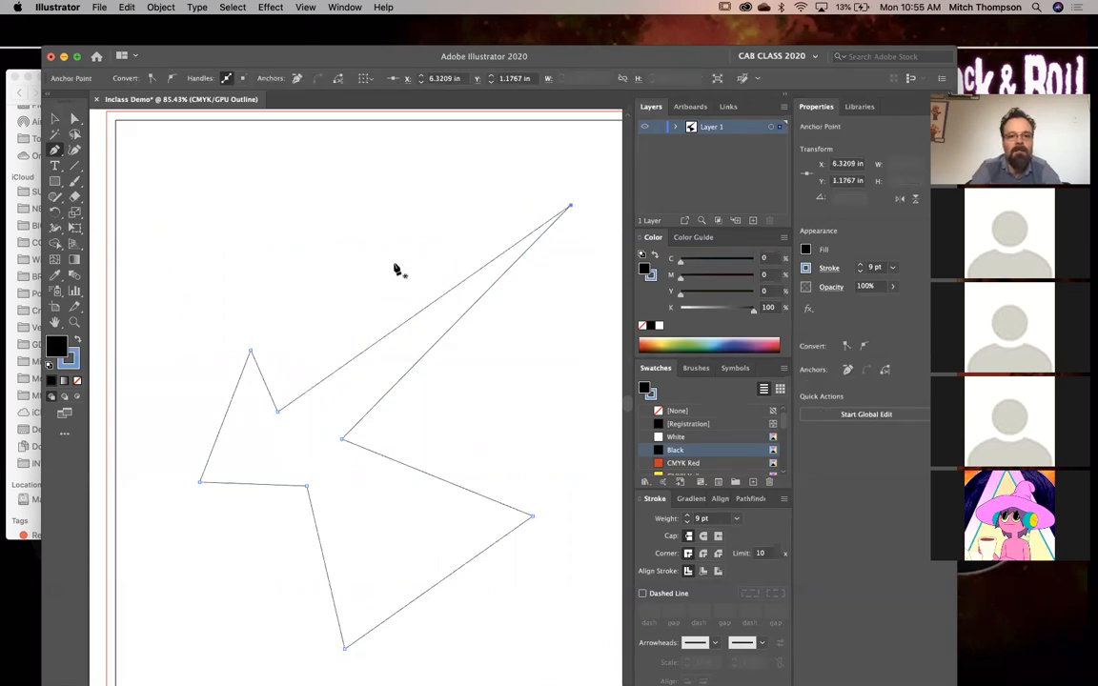
{"action": "key", "text": "super+z"}
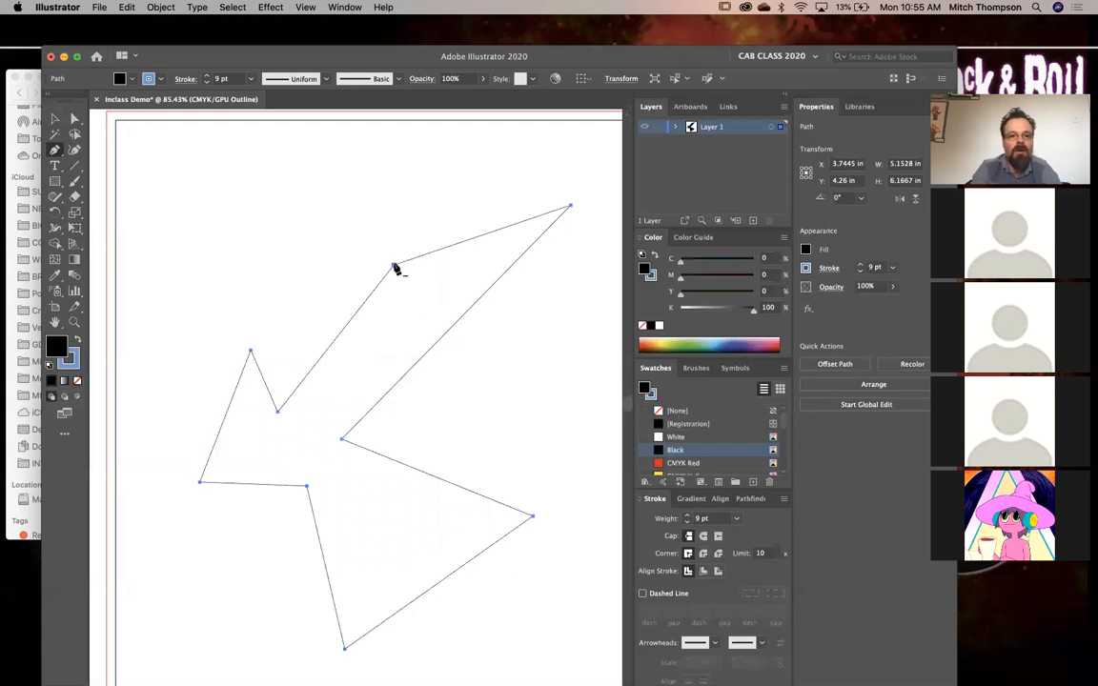
{"action": "left_click", "coordinate": [394, 266]}
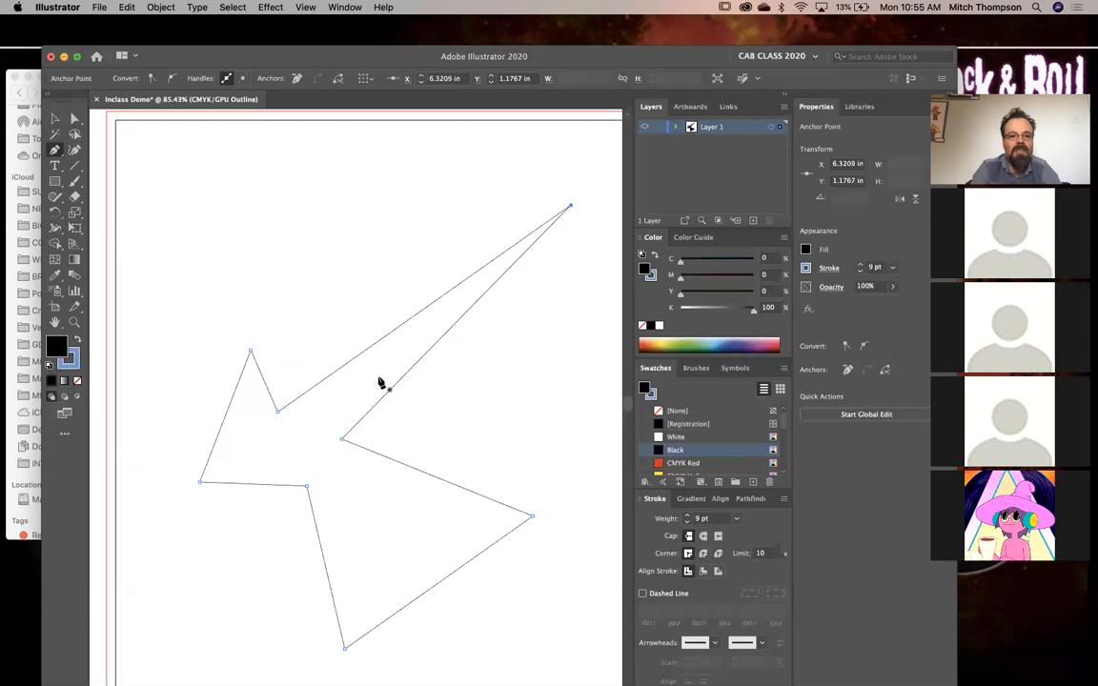
Delete the path's three inward corner anchors and its lower-right corner anchor, and add an anchor midway along the long right edge
{"action": "left_click", "coordinate": [277, 415]}
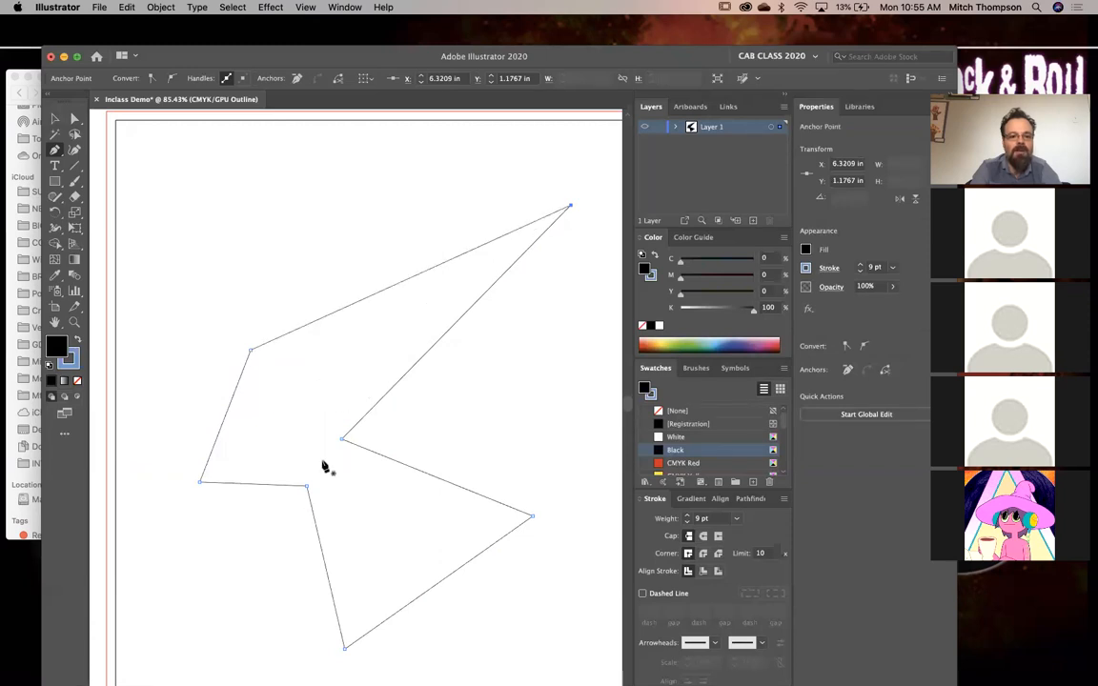
{"action": "left_click", "coordinate": [342, 442]}
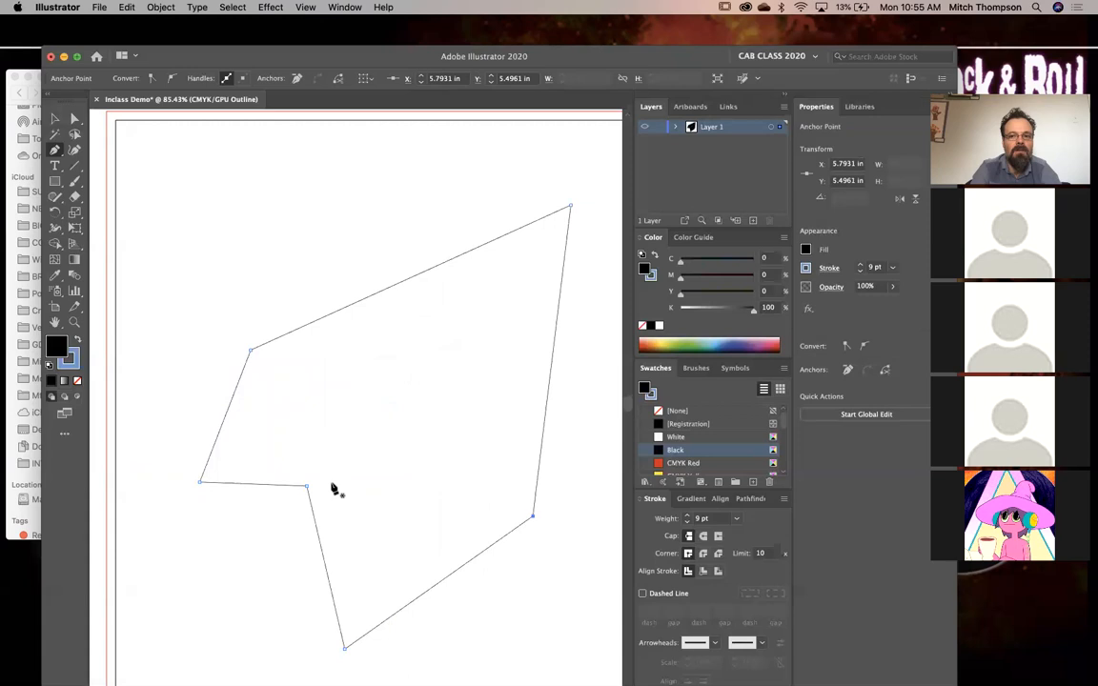
{"action": "left_click", "coordinate": [306, 488]}
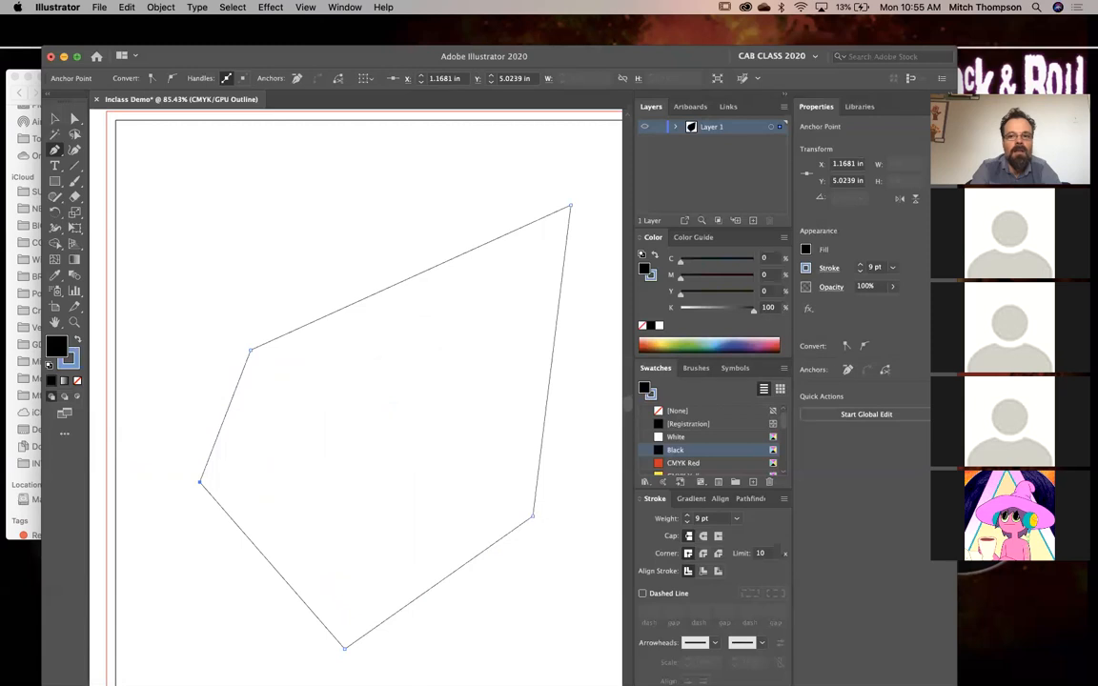
{"action": "left_click", "coordinate": [533, 518]}
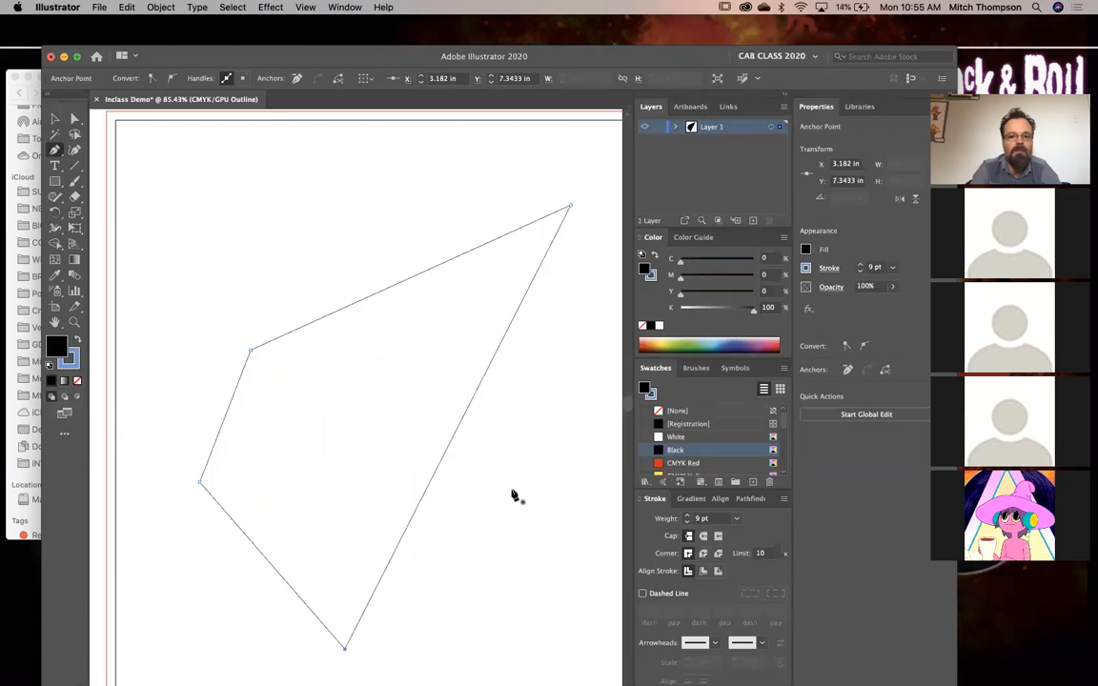
{"action": "left_click", "coordinate": [447, 446]}
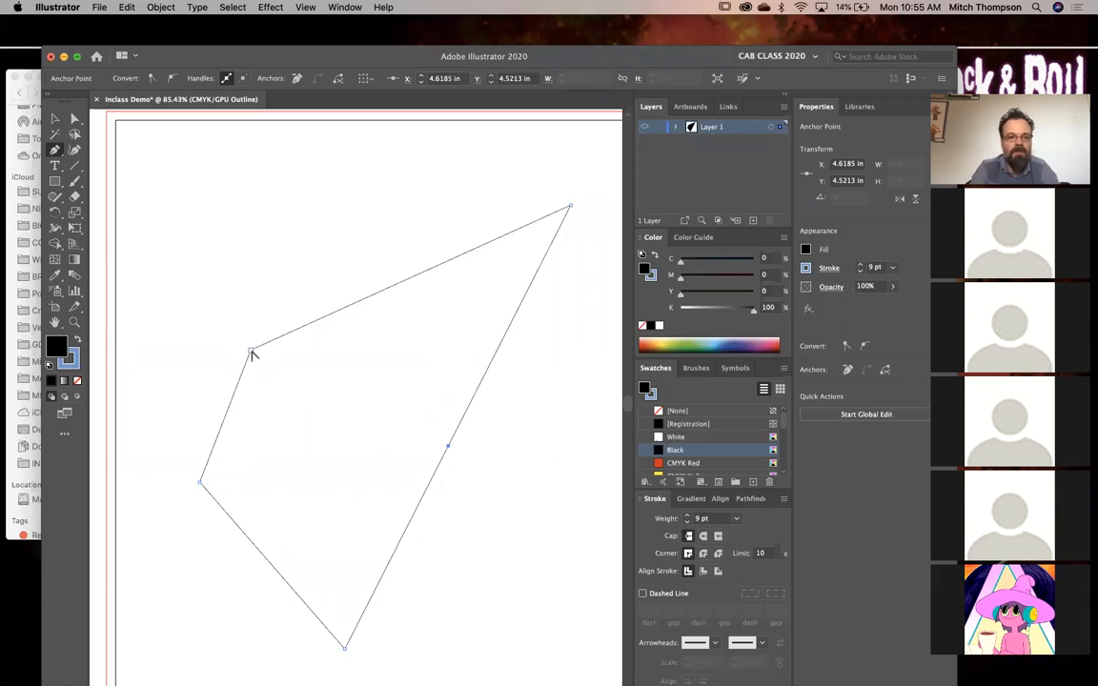
Check the Pen tool variants, pull a curve handle from the upper-left corner anchor, and undo that change
{"action": "left_click", "coordinate": [54, 151]}
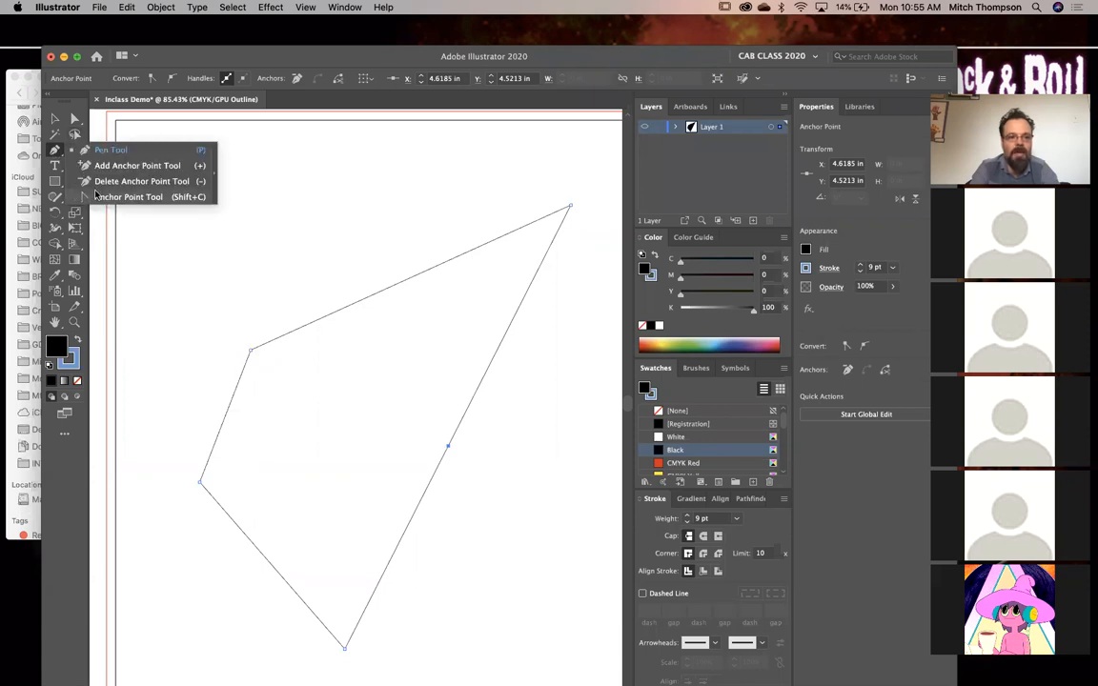
{"action": "left_click", "coordinate": [57, 148]}
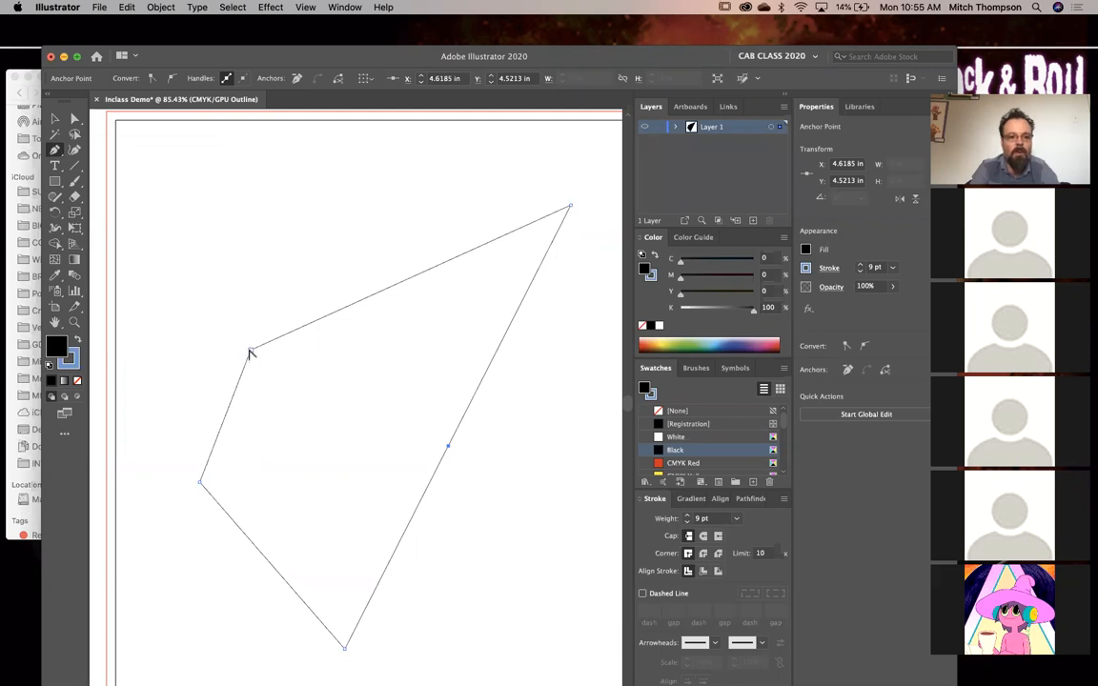
{"action": "mouse_move", "coordinate": [253, 353]}
{"action": "left_mouse_down"}
{"action": "mouse_move", "coordinate": [254, 318]}
{"action": "mouse_move", "coordinate": [228, 335]}
{"action": "mouse_move", "coordinate": [274, 346]}
{"action": "mouse_move", "coordinate": [272, 380]}
{"action": "mouse_move", "coordinate": [279, 353]}
{"action": "mouse_move", "coordinate": [254, 331]}
{"action": "left_mouse_up"}
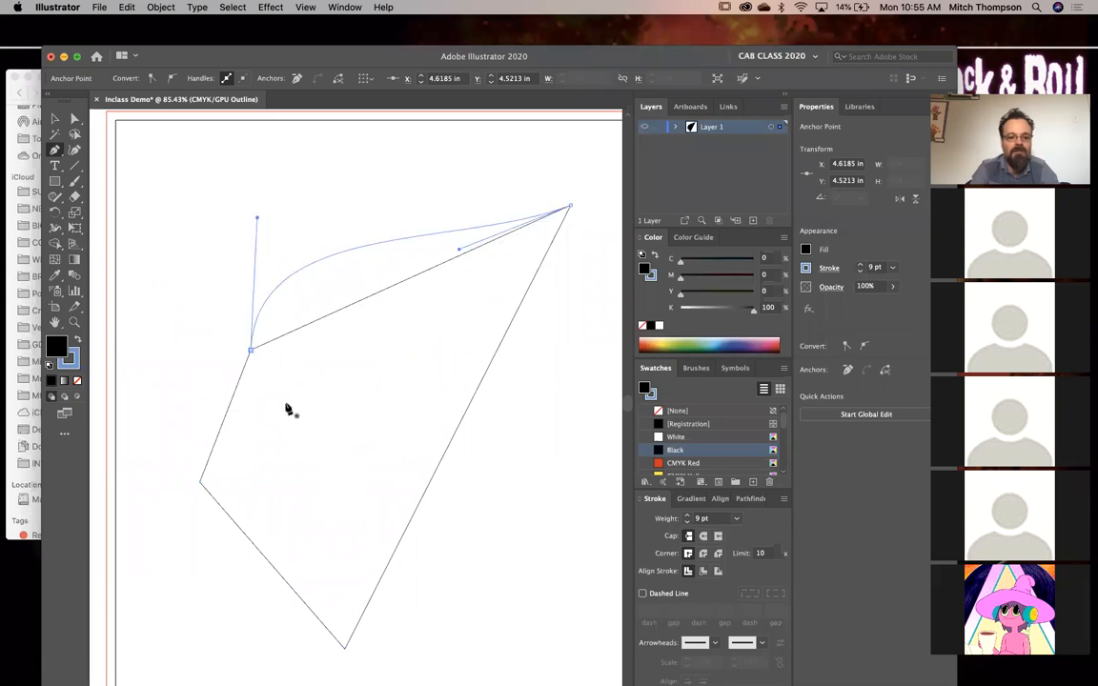
{"action": "key", "text": "super+z"}
Convert the bottom anchor and the remaining corner anchors to smooth points by pulling out curve handles
{"action": "left_click_drag", "start_coordinate": [345, 652], "coordinate": [277, 655]}
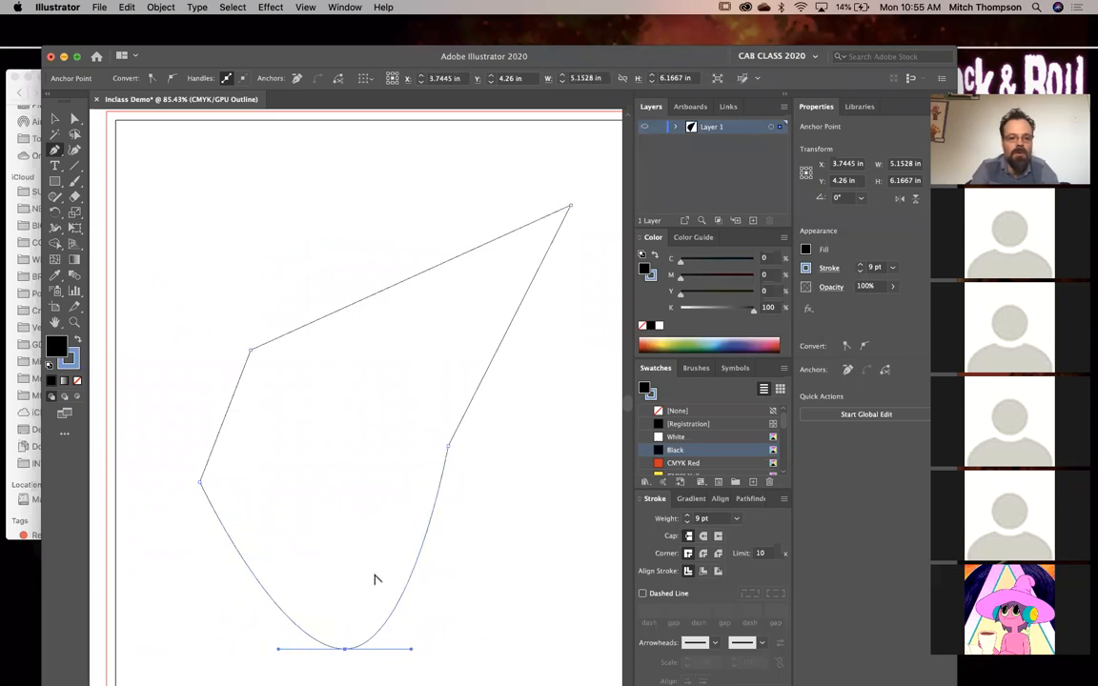
{"action": "left_click", "coordinate": [571, 207]}
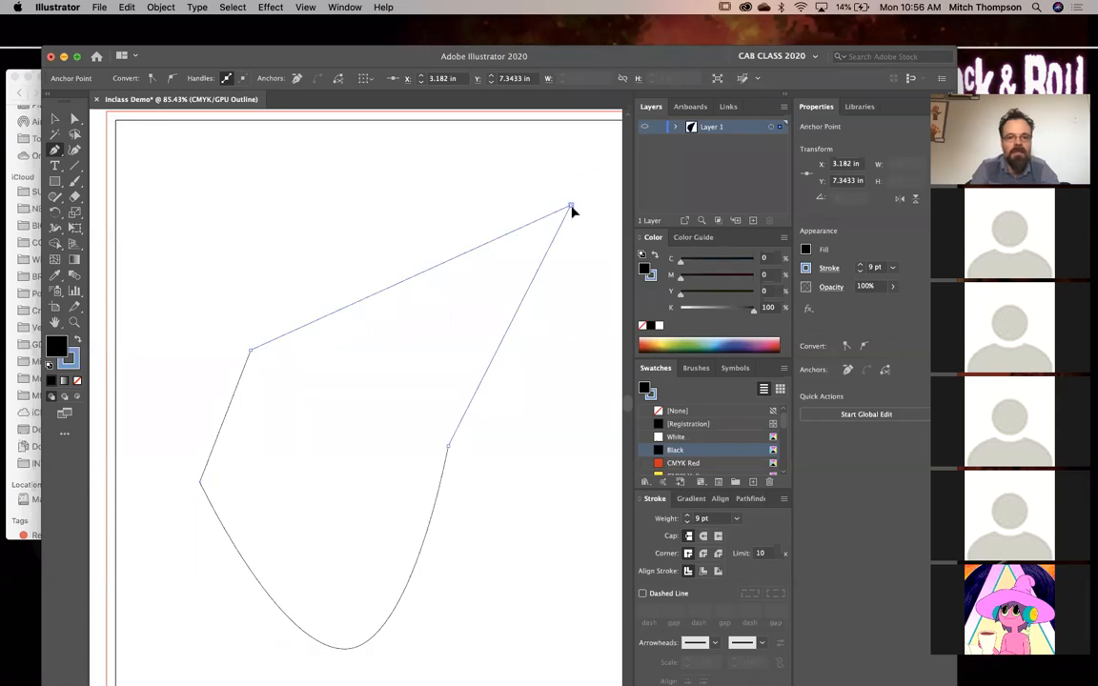
{"action": "left_click_drag", "start_coordinate": [311, 321], "coordinate": [399, 562]}
{"action": "key", "text": "super+minus"}
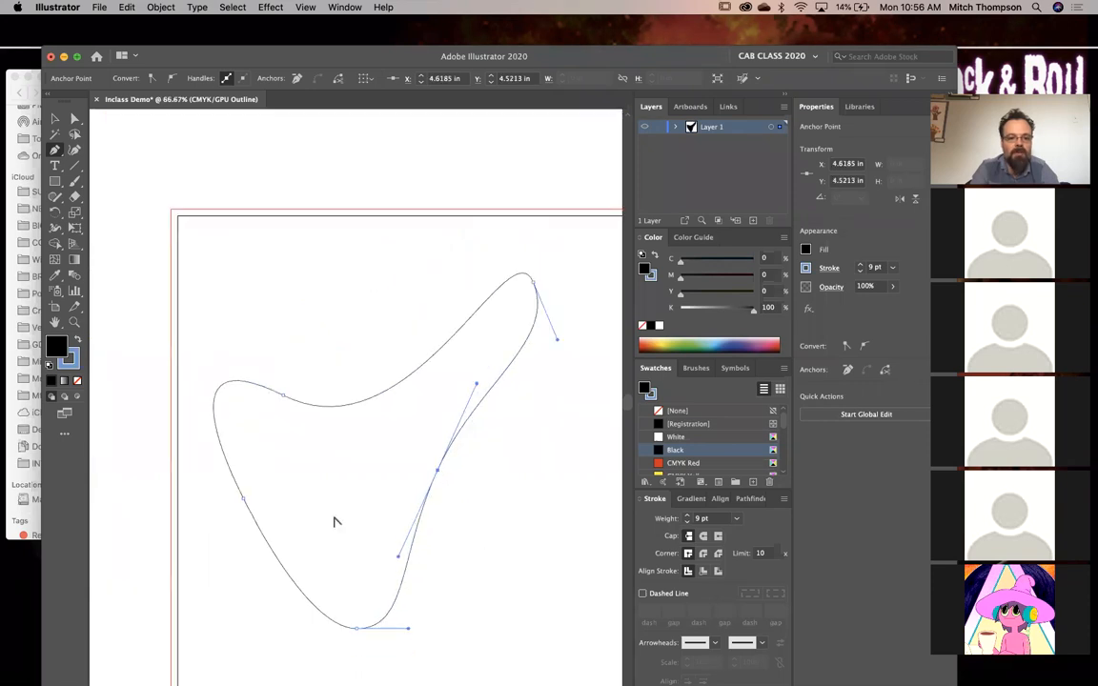
Add an anchor on the upper curve, raised to about X 3.79 in, Y 1.77 in, and delete the two anchors on the left side
{"action": "left_click", "coordinate": [382, 395]}
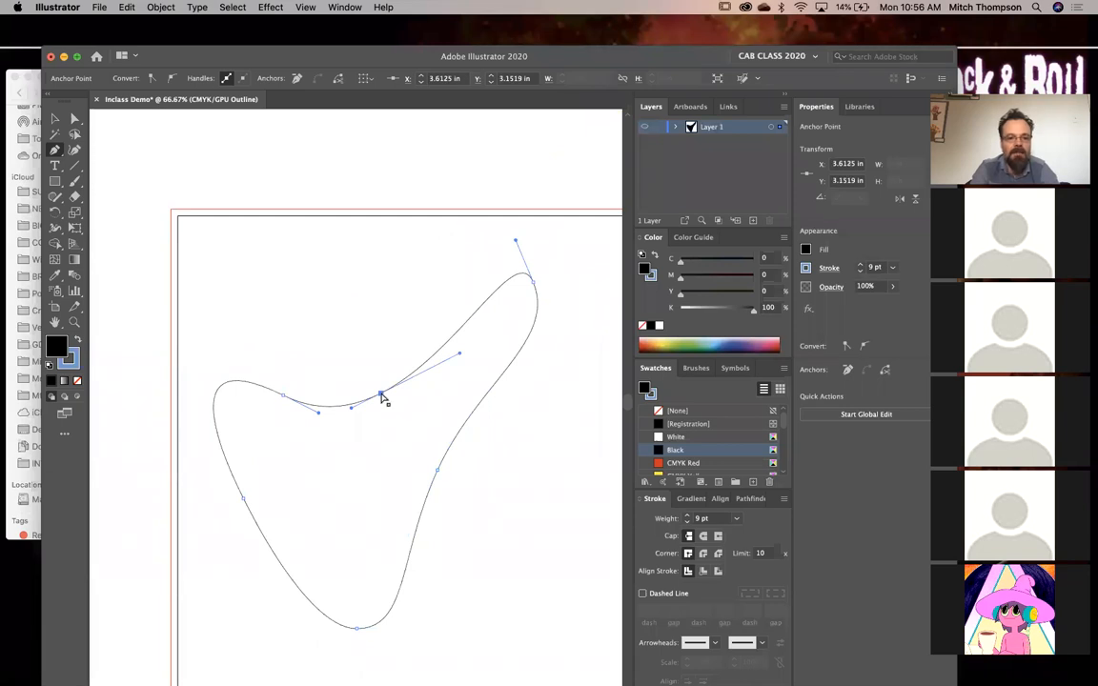
{"action": "left_click_drag", "start_coordinate": [381, 396], "coordinate": [391, 317]}
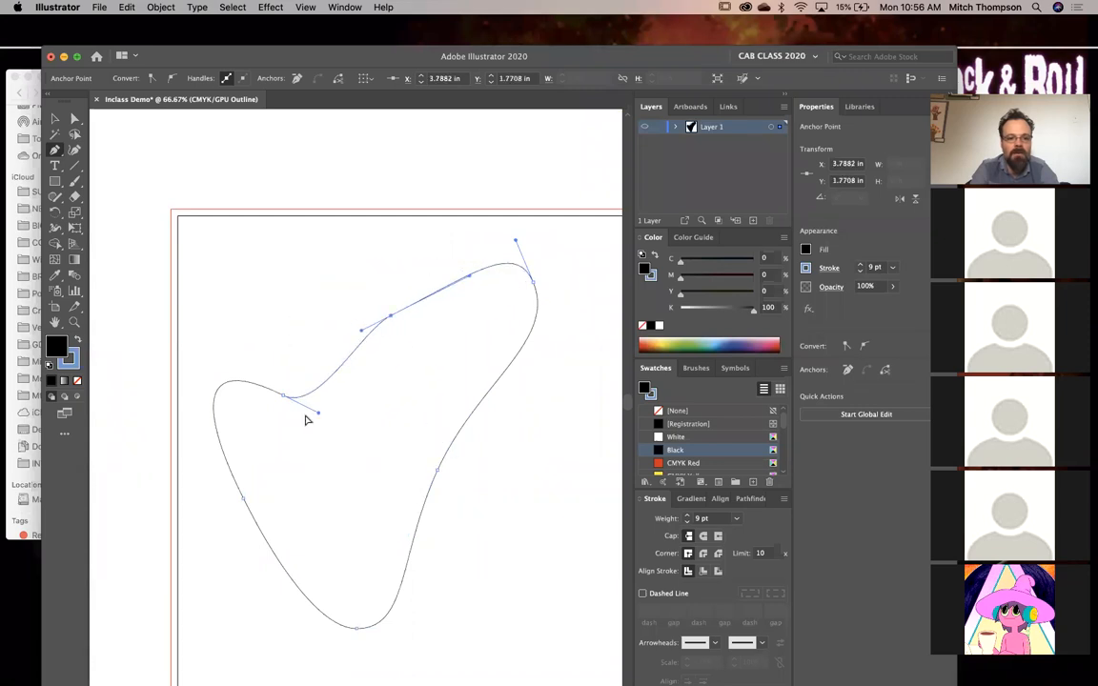
{"action": "left_click", "coordinate": [283, 394]}
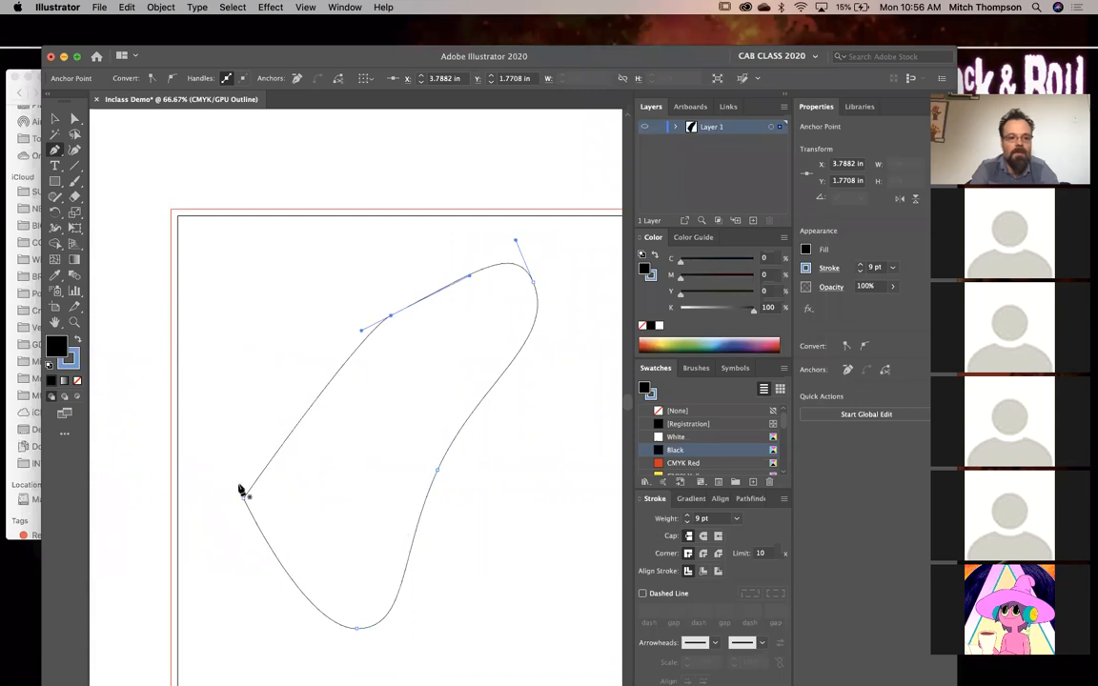
{"action": "left_click", "coordinate": [244, 497]}
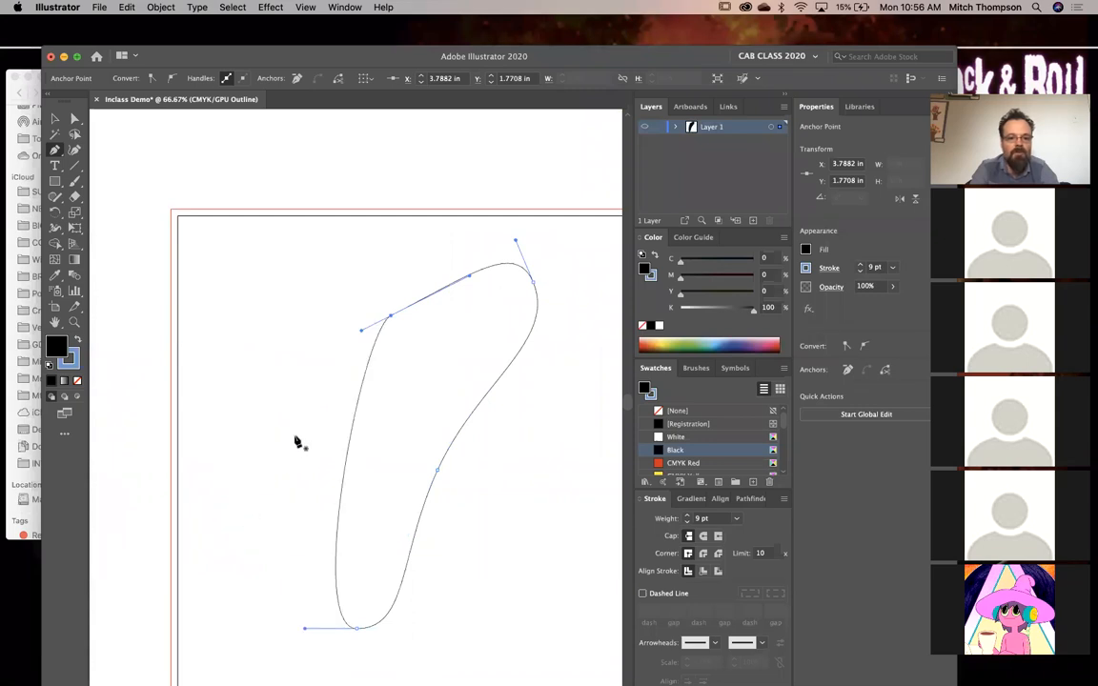
Add an anchor on the left curve, moved out to about X 1.43 in, Y 4.22 in, and swing its upper handle down into a sharp point
{"action": "left_click", "coordinate": [350, 440]}
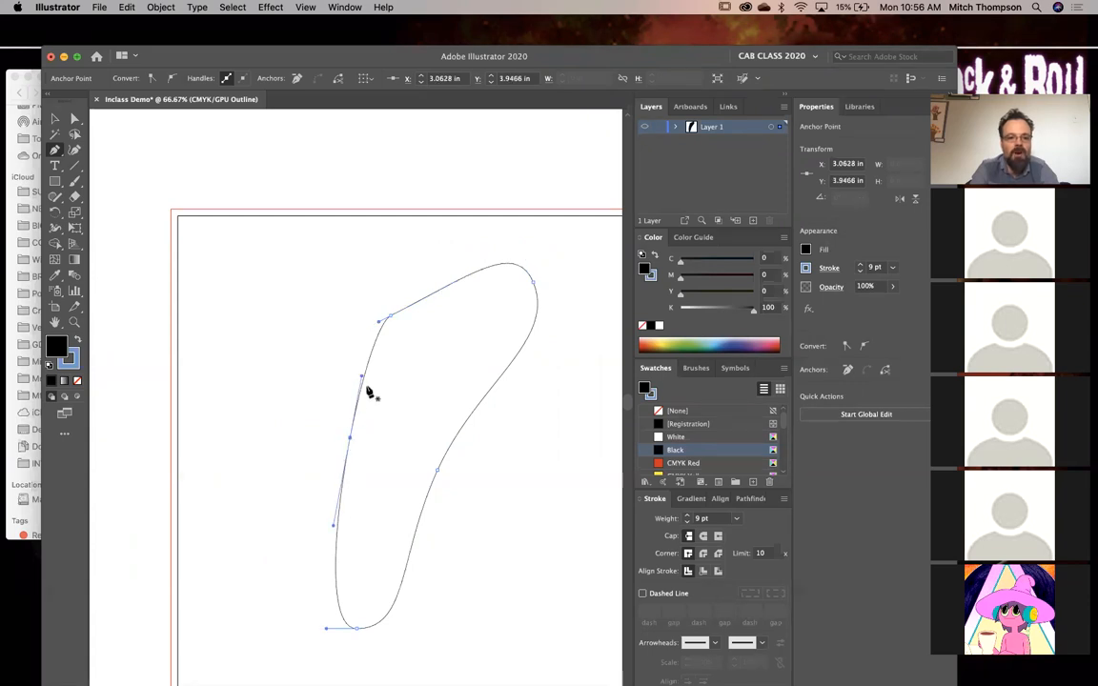
{"action": "left_click_drag", "start_coordinate": [351, 439], "coordinate": [258, 455]}
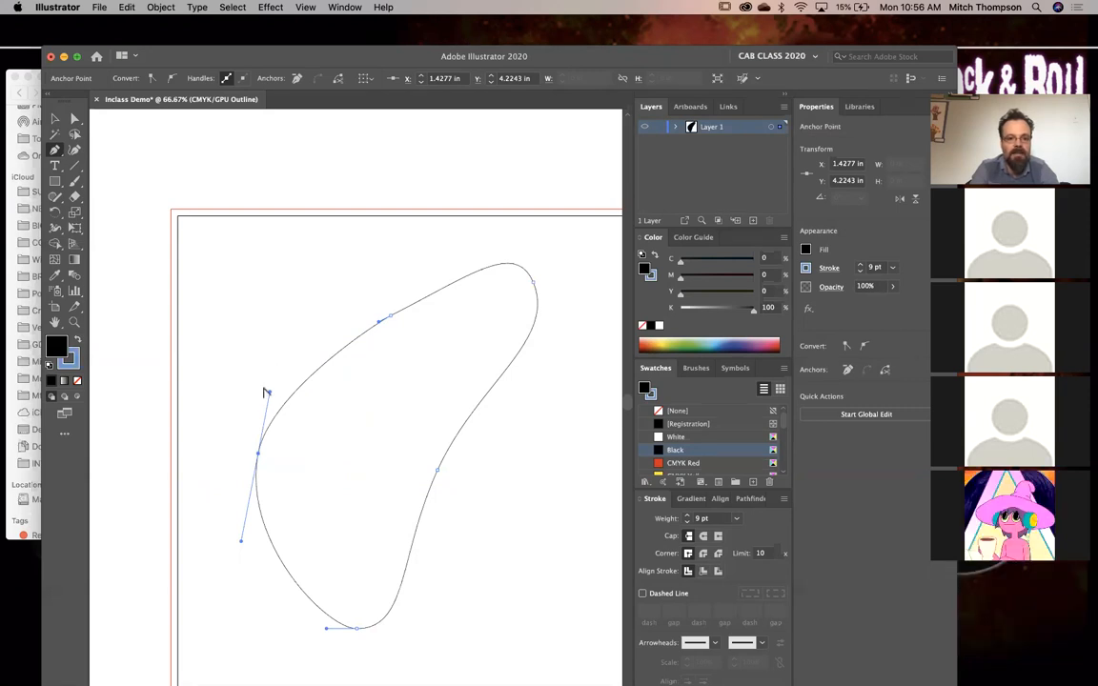
{"action": "left_click_drag", "start_coordinate": [270, 392], "coordinate": [337, 657]}
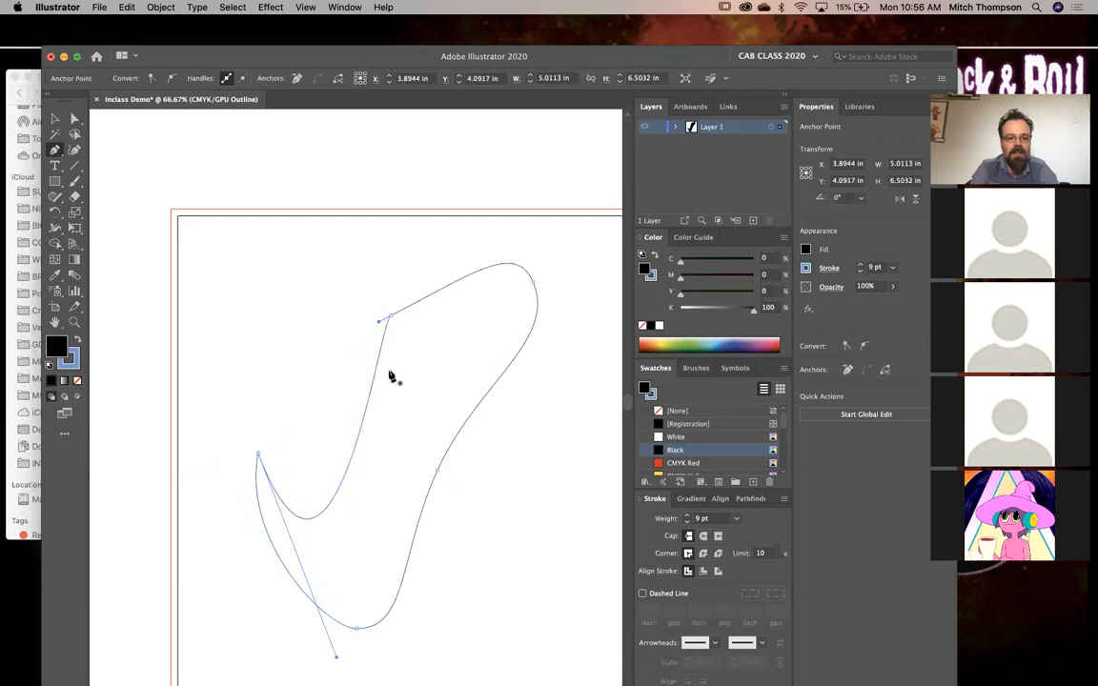
Delete the anchor on the shape's upper edge and deselect the path
{"action": "left_click", "coordinate": [389, 315]}
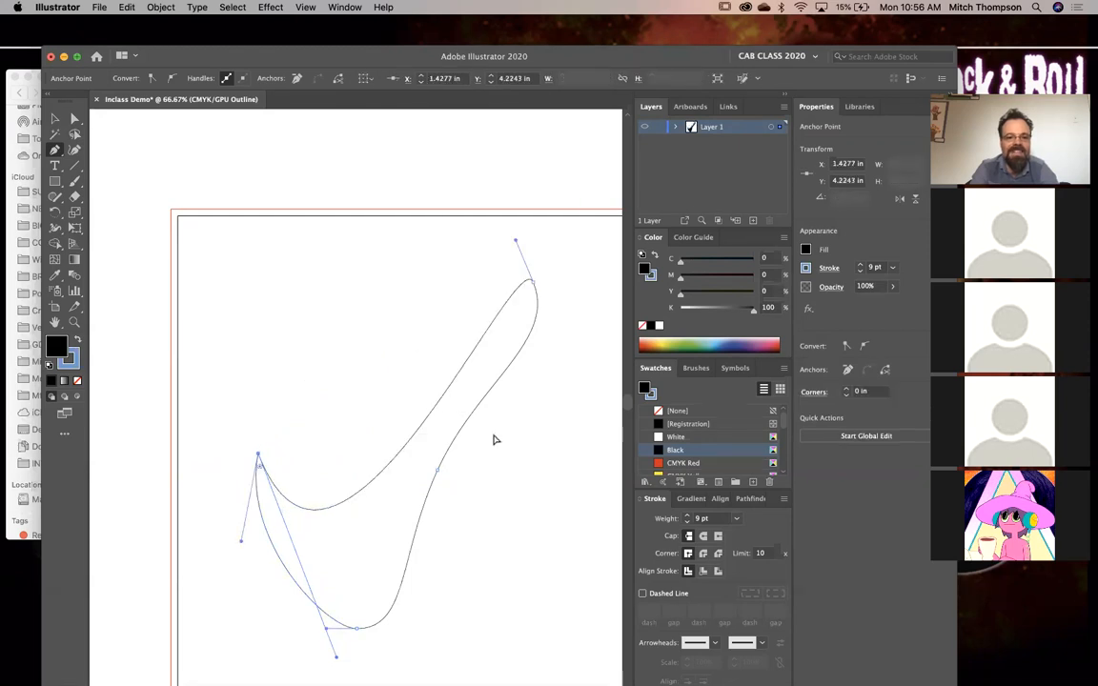
{"action": "left_click", "coordinate": [371, 360], "text": "super"}
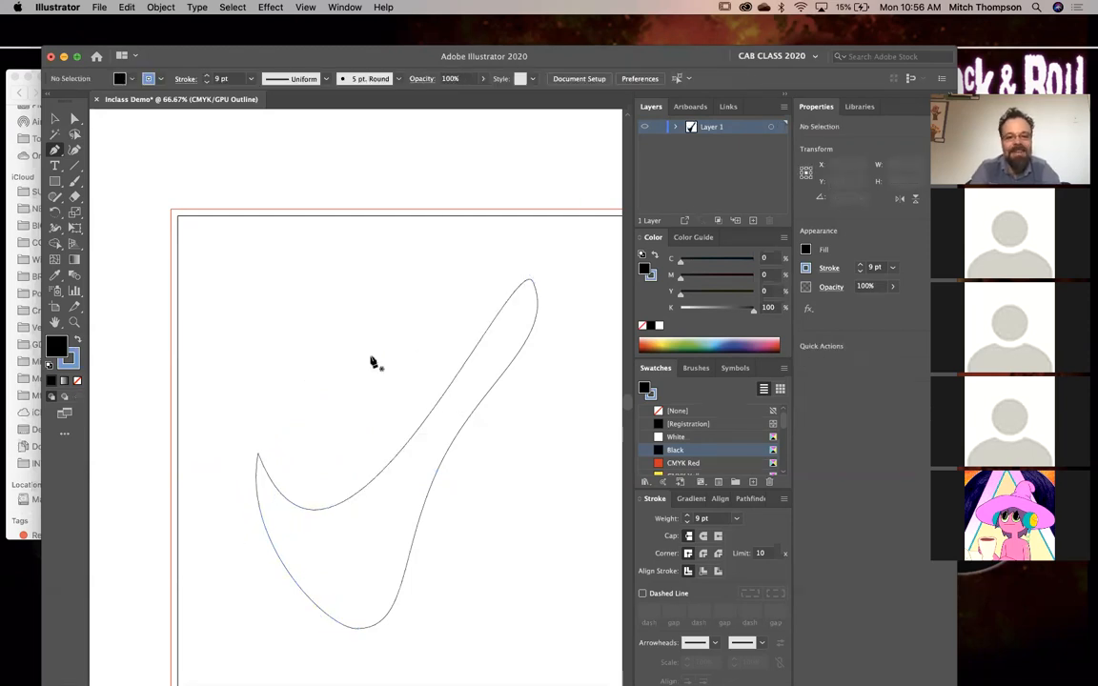
Delete the path's bottom anchor, undo that, and move the anchor up to about X 2.61 in, Y 6.57 in
{"action": "left_click", "coordinate": [383, 617], "text": "super"}
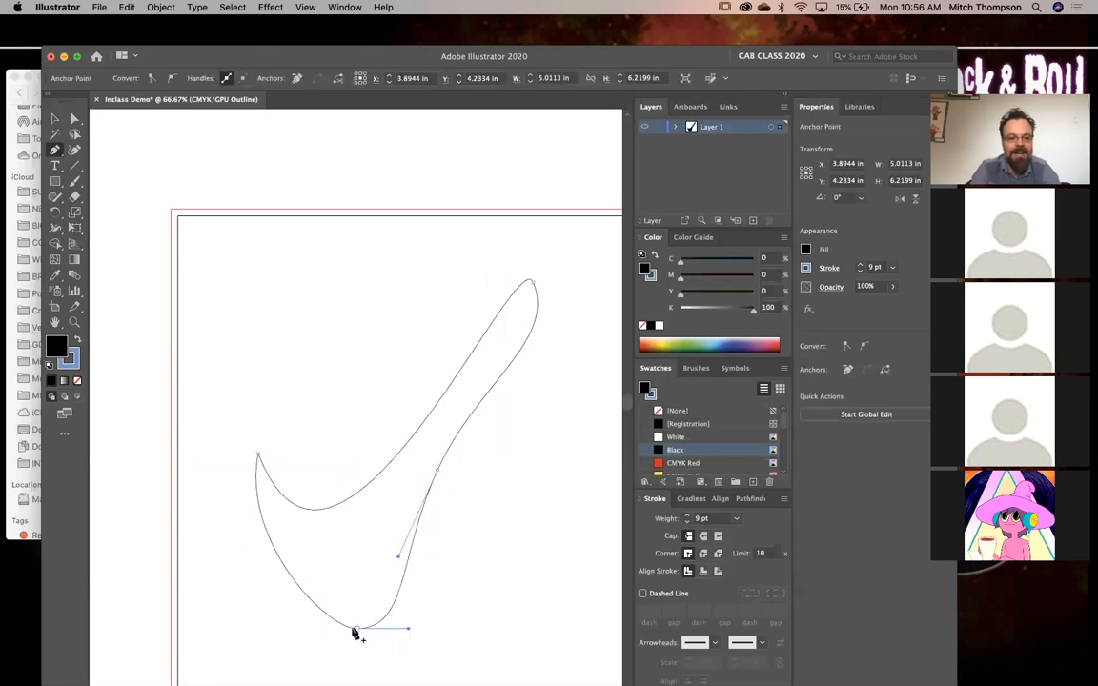
{"action": "left_click", "coordinate": [358, 631]}
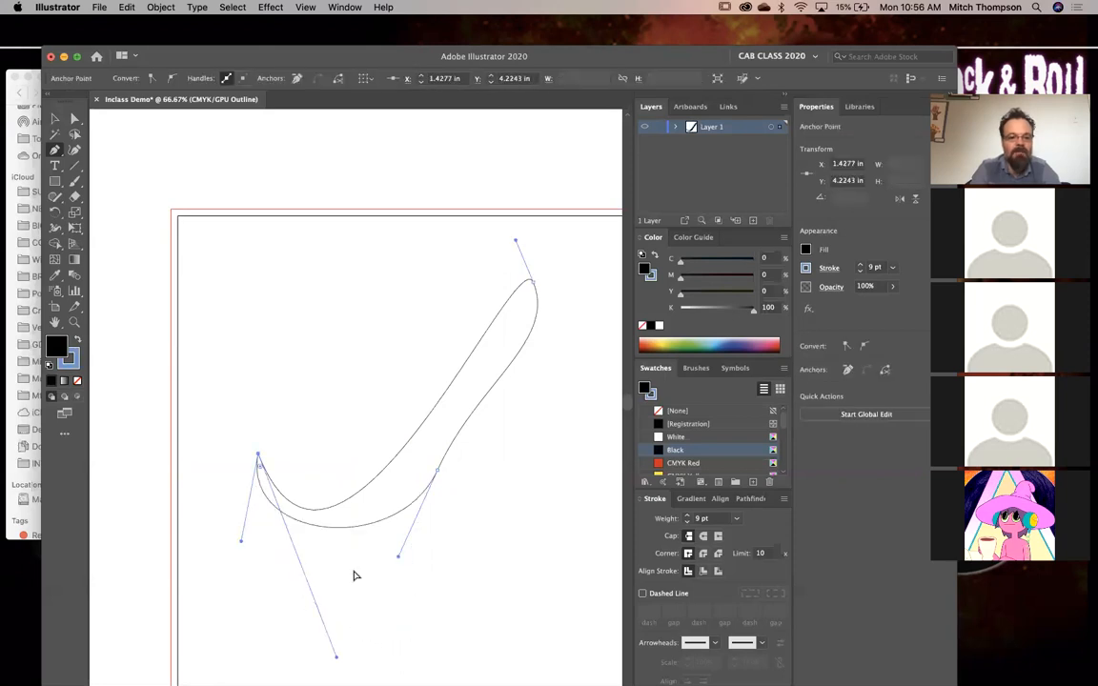
{"action": "key", "text": "super+z"}
{"action": "left_click", "coordinate": [451, 625], "text": "super"}
{"action": "left_click_drag", "start_coordinate": [358, 629], "coordinate": [319, 559]}
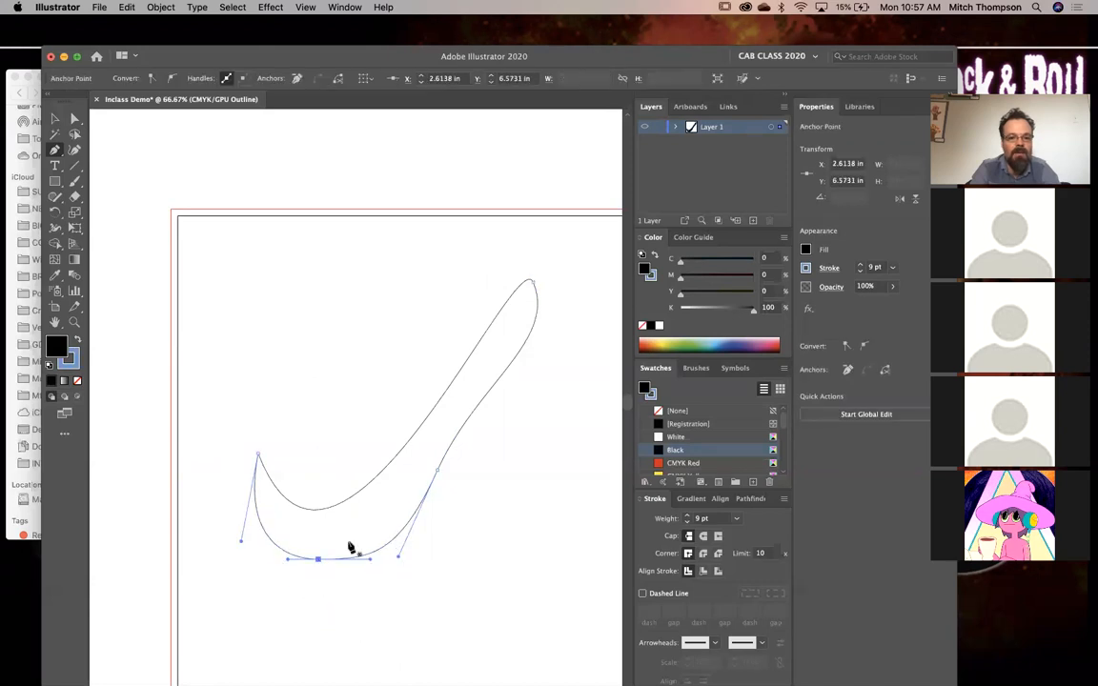
Try to convert the smooth anchor at the path's upper-right tip to a corner point, and undo the conversion
{"action": "left_click", "coordinate": [533, 284], "text": "alt"}
{"action": "left_click_drag", "start_coordinate": [533, 283], "coordinate": [557, 339]}
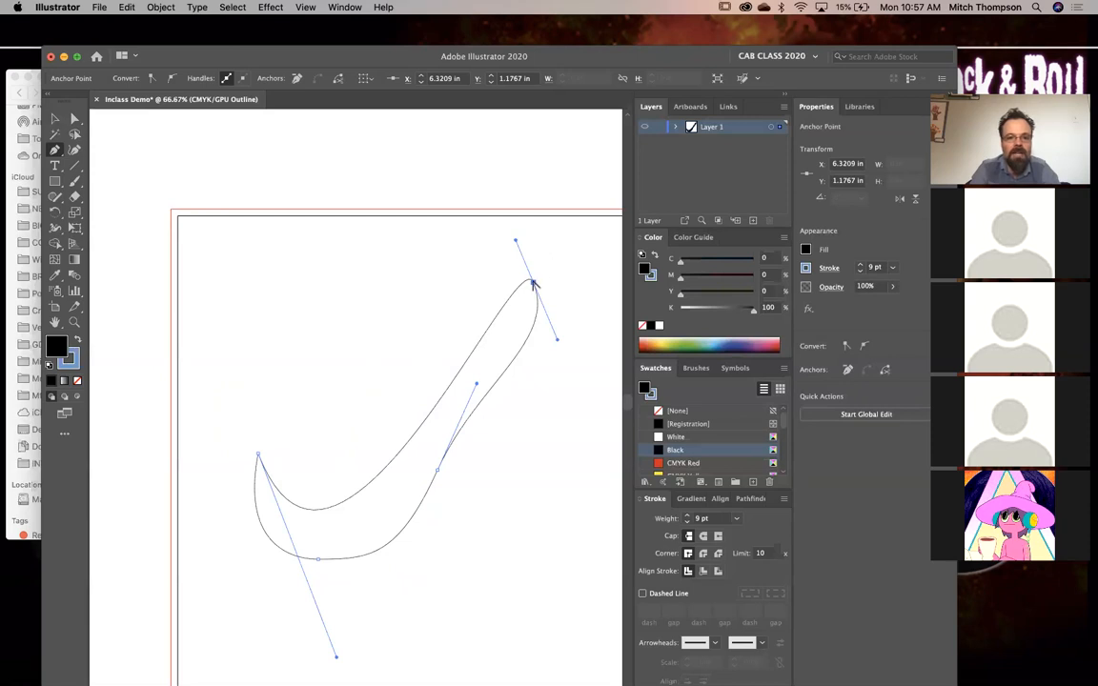
{"action": "left_click", "coordinate": [532, 284], "text": "alt"}
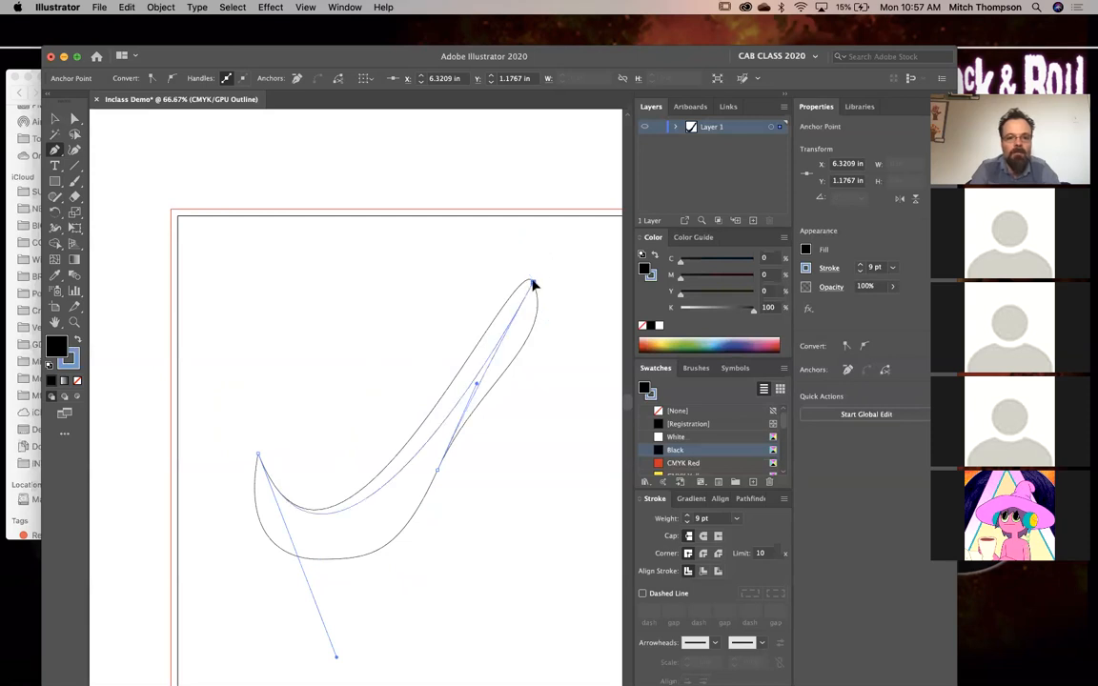
{"action": "left_click", "coordinate": [532, 345], "text": "super"}
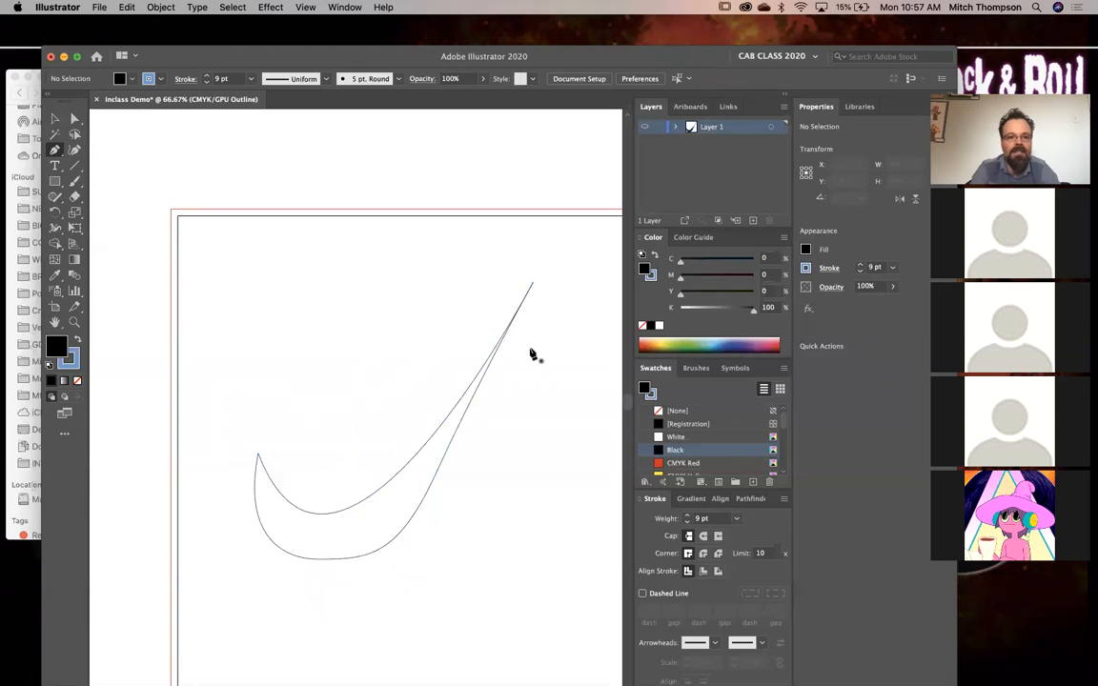
{"action": "key", "text": "super+z"}
{"action": "key", "text": "super+z"}
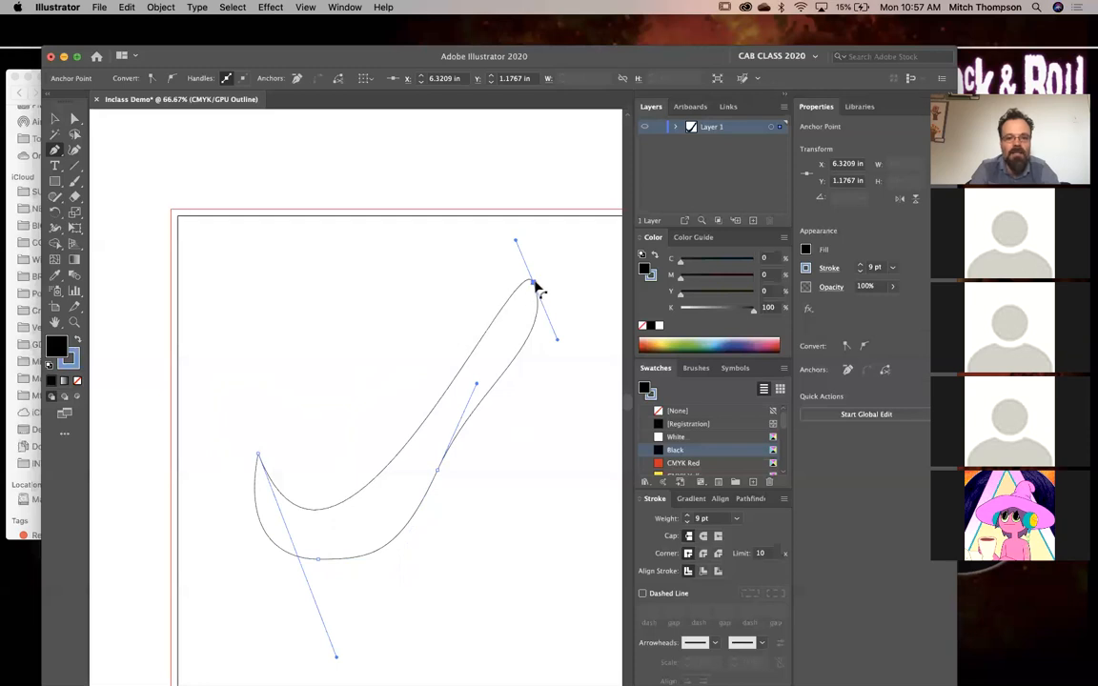
Convert the path's upper-right tip anchor to a corner point and move it to about X 4.37 in, Y 3.05 in
{"action": "left_click", "coordinate": [533, 283]}
{"action": "left_click", "coordinate": [533, 284], "text": "alt"}
{"action": "left_click", "coordinate": [536, 329], "text": "super"}
{"action": "left_click_drag", "start_coordinate": [532, 283], "coordinate": [423, 388]}
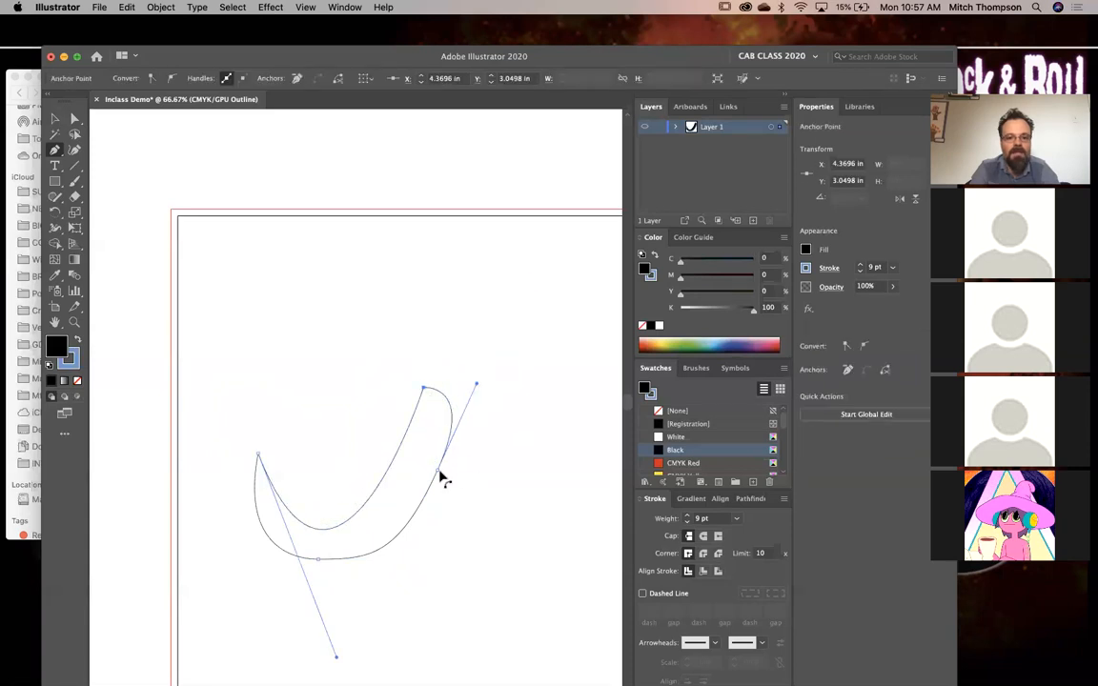
Convert the lower-right anchor to a corner point and add an anchor on the inner curve, raised above the shape into a tall peak
{"action": "left_click", "coordinate": [436, 471], "text": "alt"}
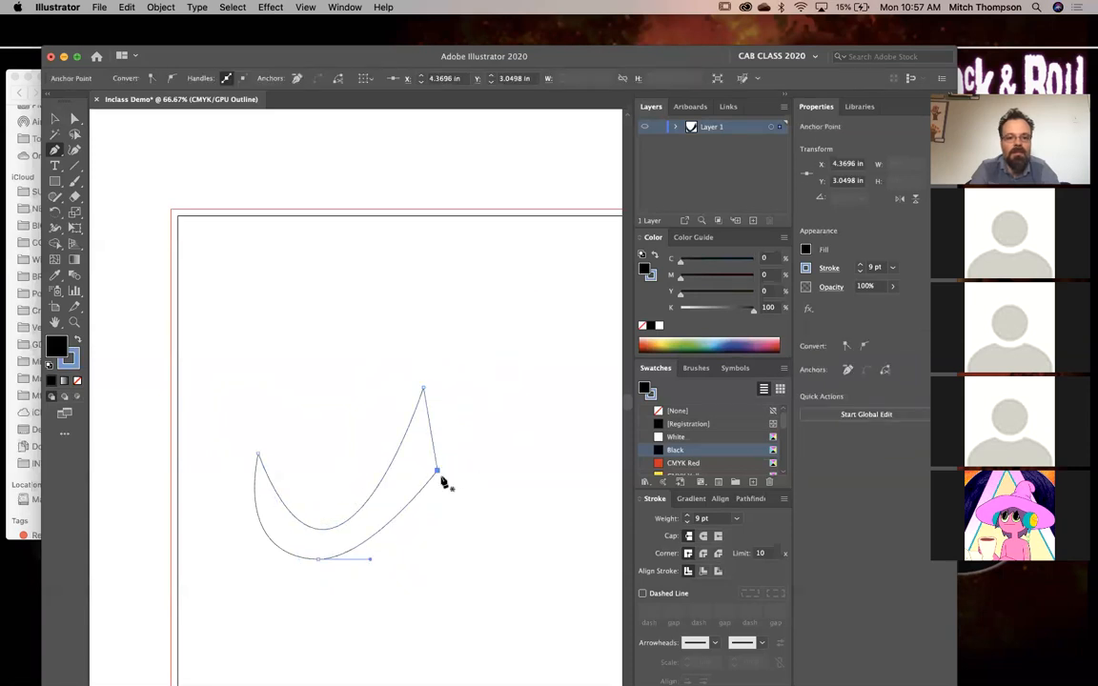
{"action": "left_click", "coordinate": [396, 458]}
{"action": "left_click_drag", "start_coordinate": [395, 456], "coordinate": [361, 303]}
{"action": "left_click", "coordinate": [383, 329], "text": "super"}
{"action": "left_click", "coordinate": [393, 331], "text": "super"}
{"action": "left_click", "coordinate": [375, 446], "text": "super"}
Compare the path in Preview and Outline views, deselect it, and leave the document in Preview
{"action": "key", "text": "super+y"}
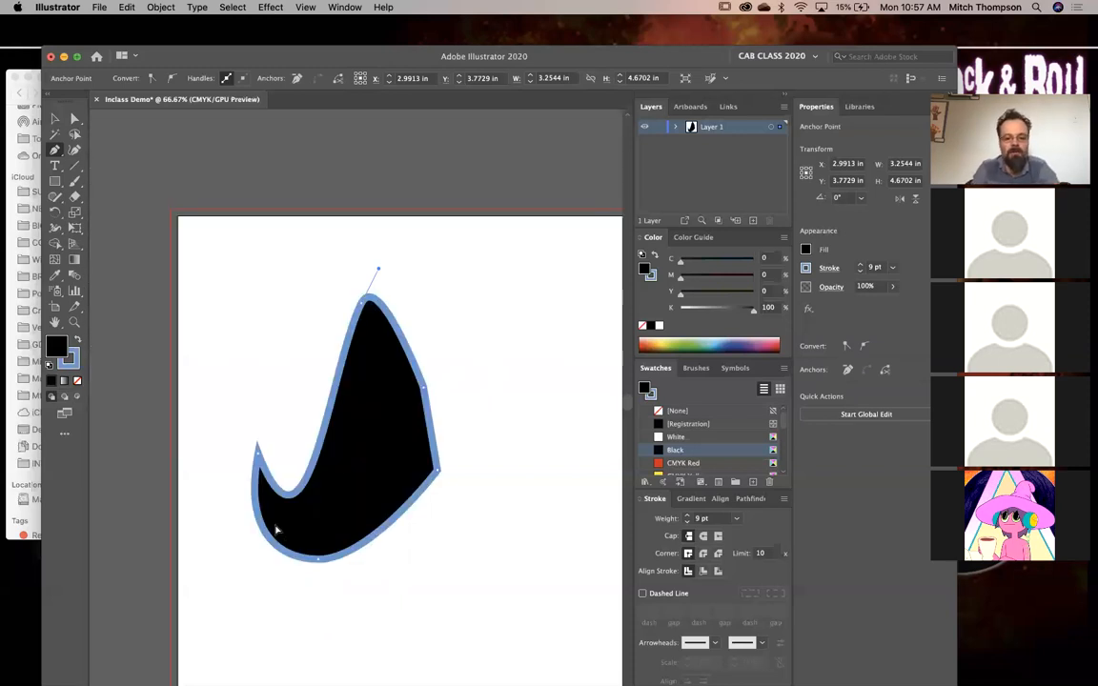
{"action": "key", "text": "super+y"}
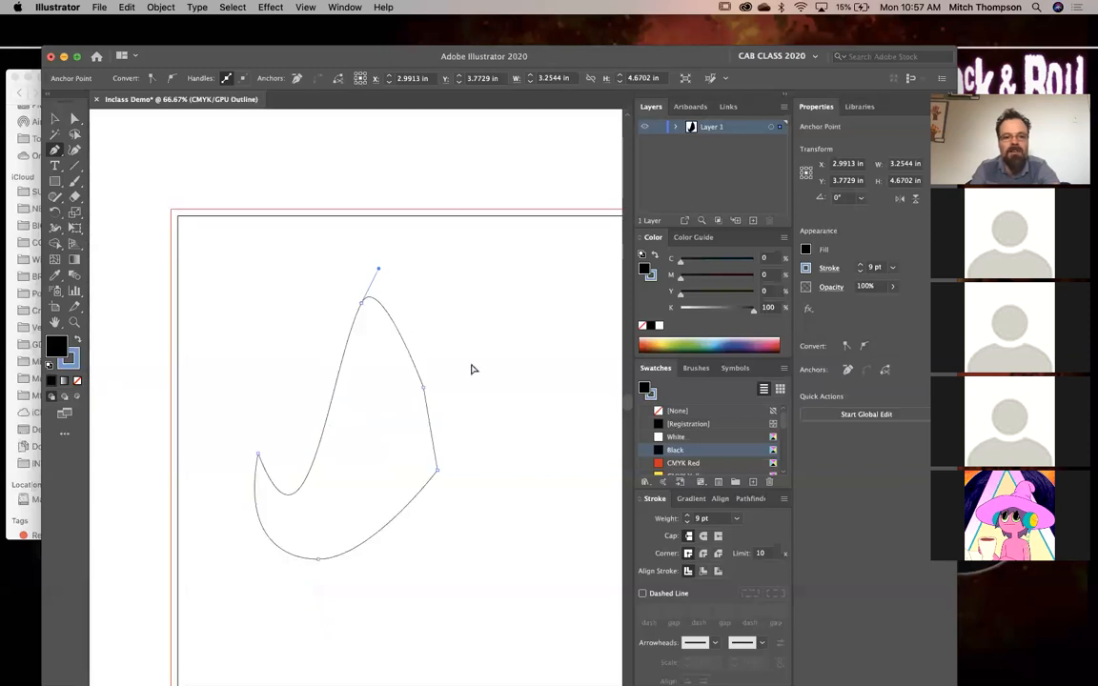
{"action": "left_click", "coordinate": [465, 379], "text": "super"}
{"action": "key", "text": "super+y"}
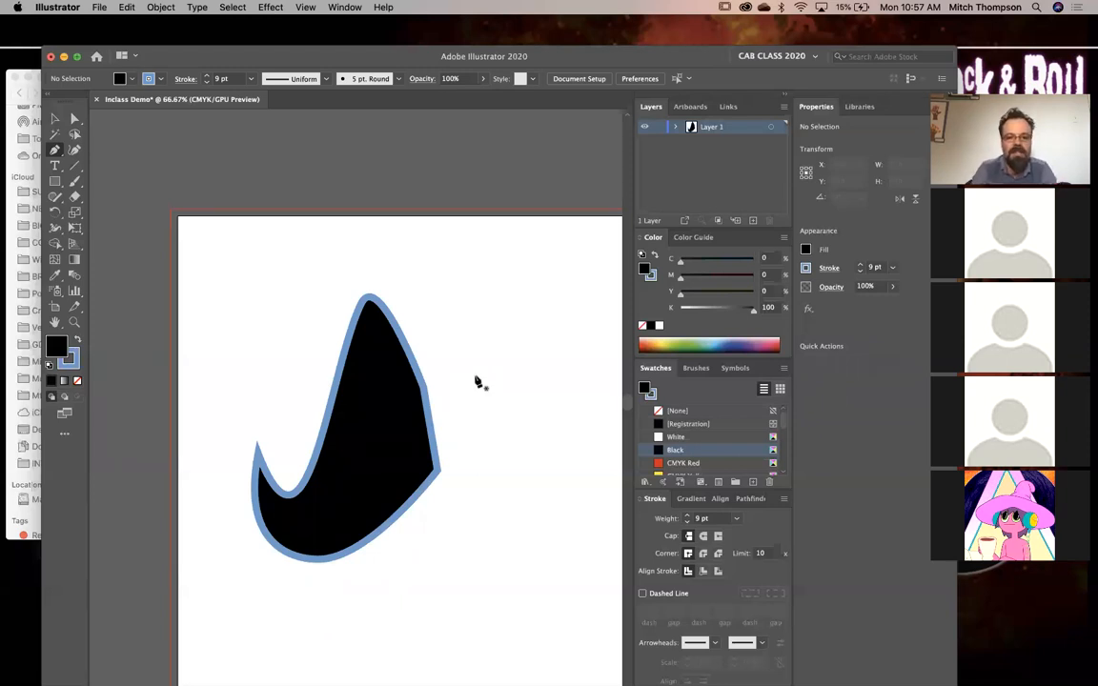
Try the Curvature tool with a diagonal path above the black shape, about 2.05 in wide and 1.81 in high
{"action": "left_click", "coordinate": [74, 151]}
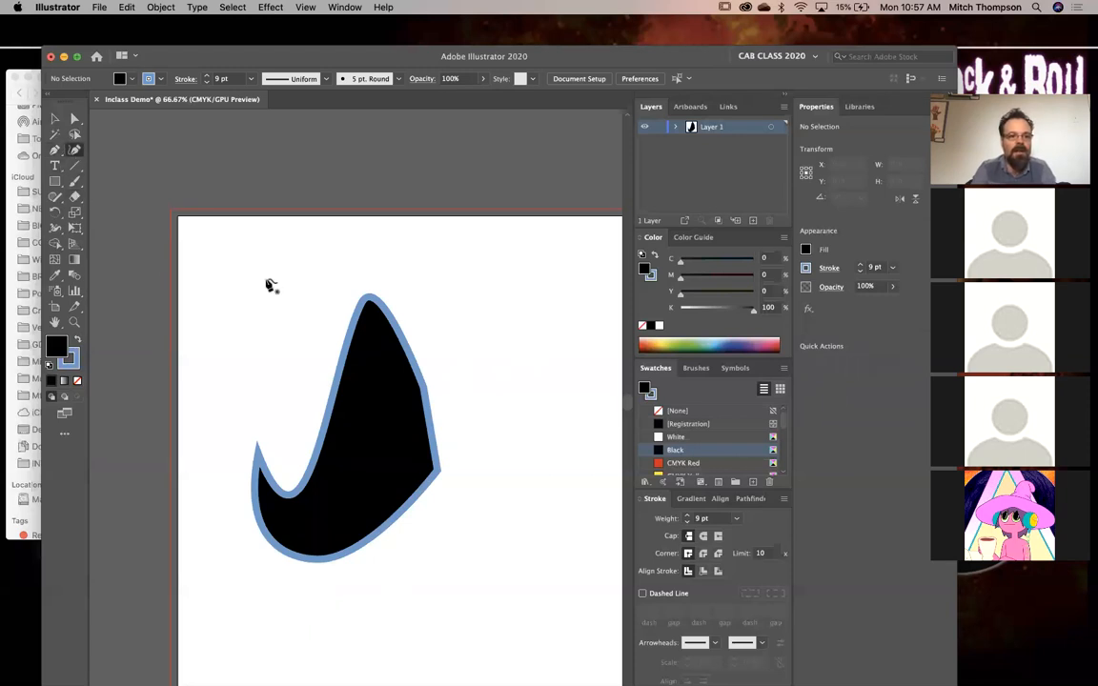
{"action": "left_click", "coordinate": [335, 230]}
{"action": "left_click", "coordinate": [437, 279]}
{"action": "left_click_drag", "start_coordinate": [437, 279], "coordinate": [449, 332]}
{"action": "left_click", "coordinate": [535, 229]}
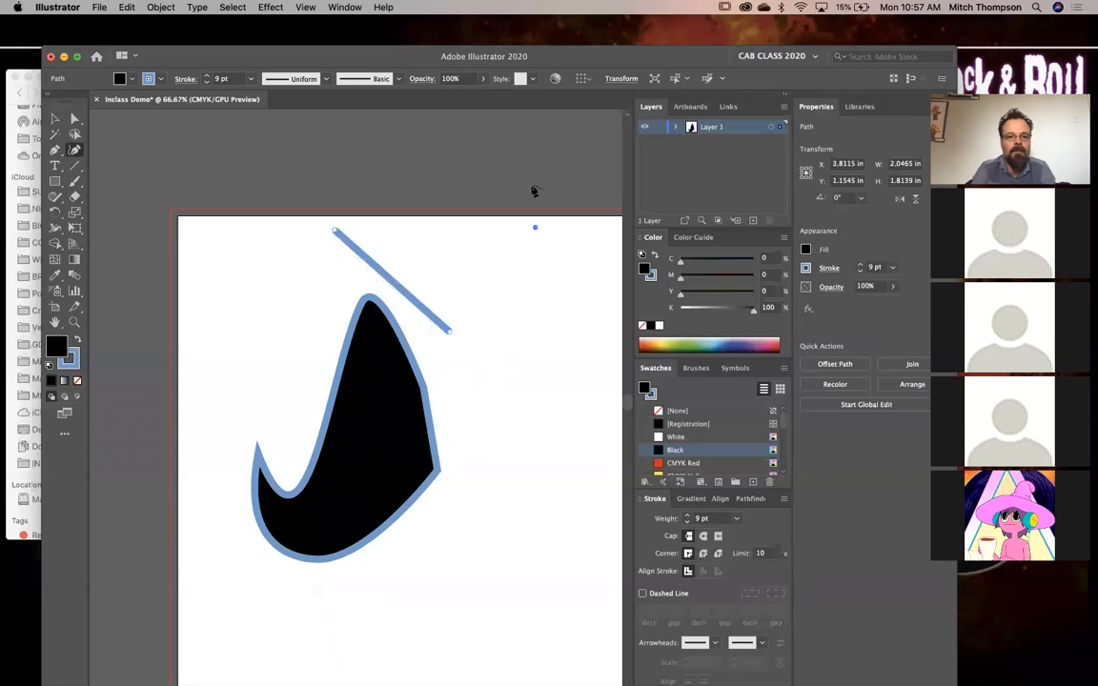
{"action": "left_click", "coordinate": [334, 231]}
Deselect and undo the trial path drawn with the Curvature tool
{"action": "key", "text": "super+shift+a"}
{"action": "key", "text": "super+z"}
{"action": "key", "text": "super+z"}
{"action": "key", "text": "super+z"}
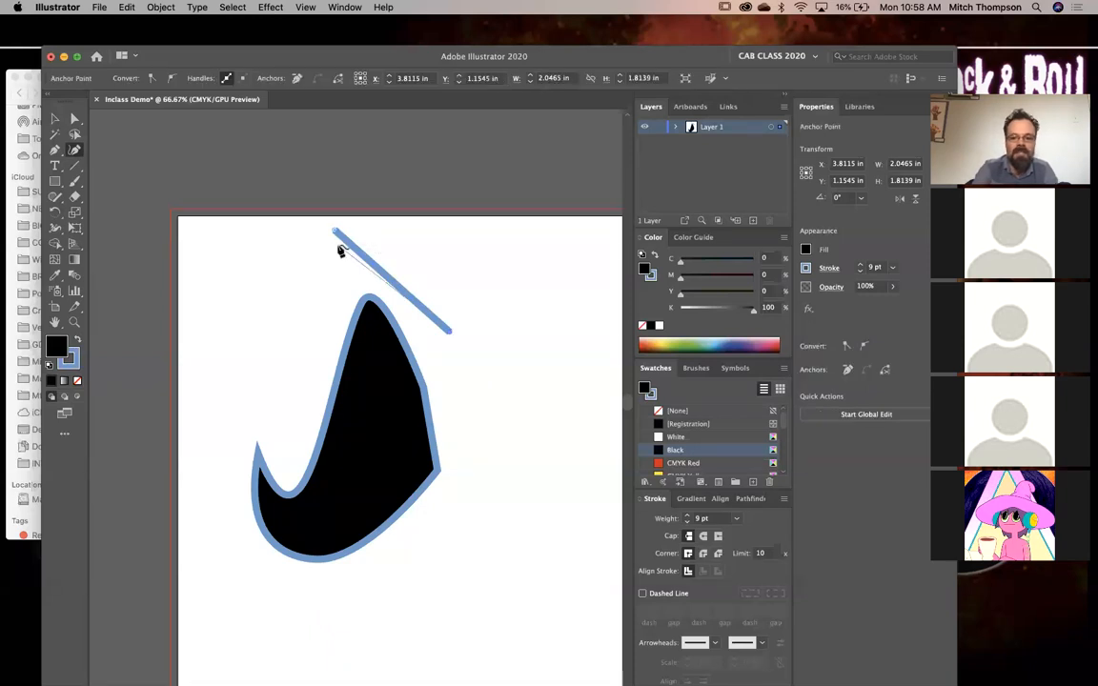
{"action": "key", "text": "super+z"}
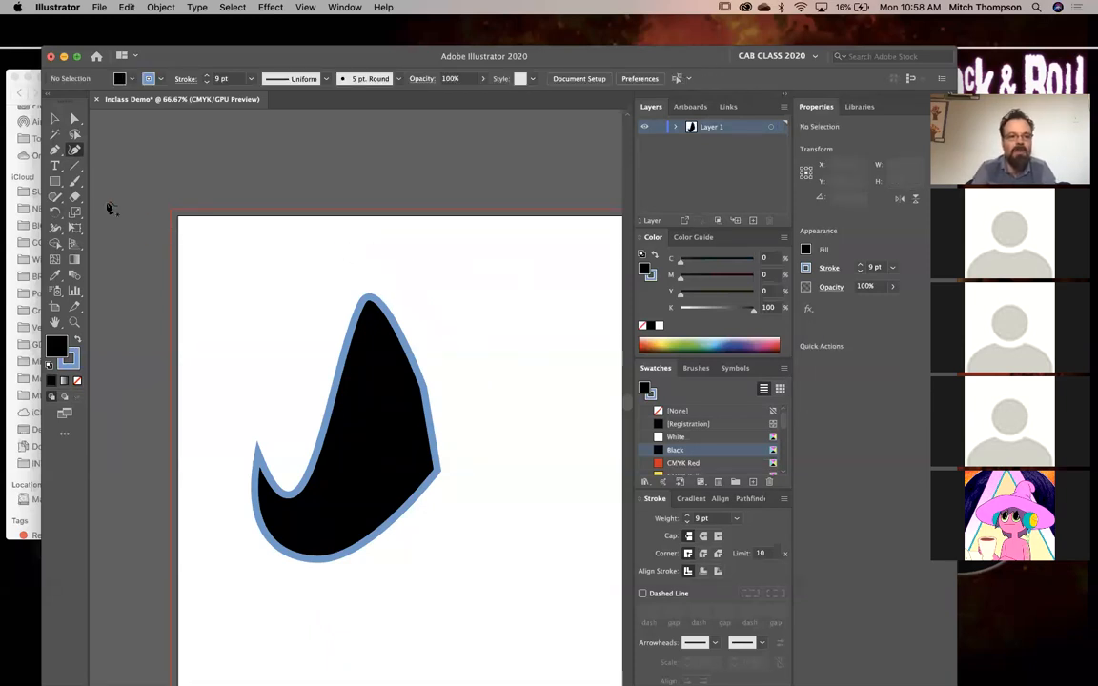
Add a line of point text reading ";dslkjg;adlkjfs;salkdjf;alskdjfa" above the black shape
{"action": "left_click", "coordinate": [55, 164]}
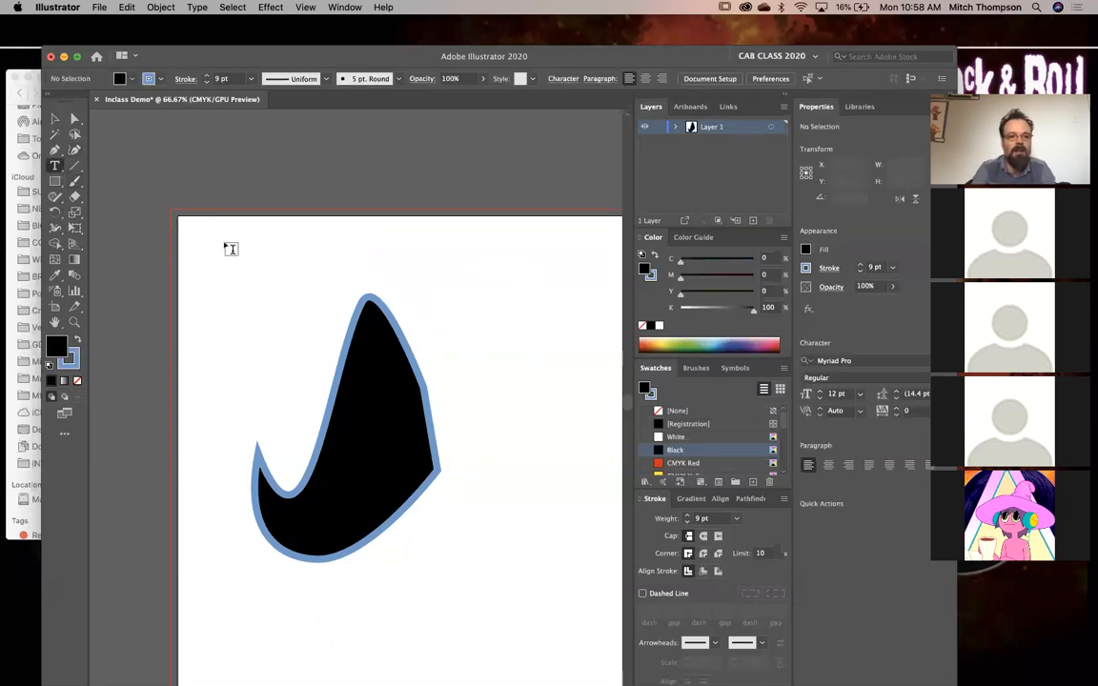
{"action": "key", "text": "super+z"}
{"action": "left_click", "coordinate": [251, 280]}
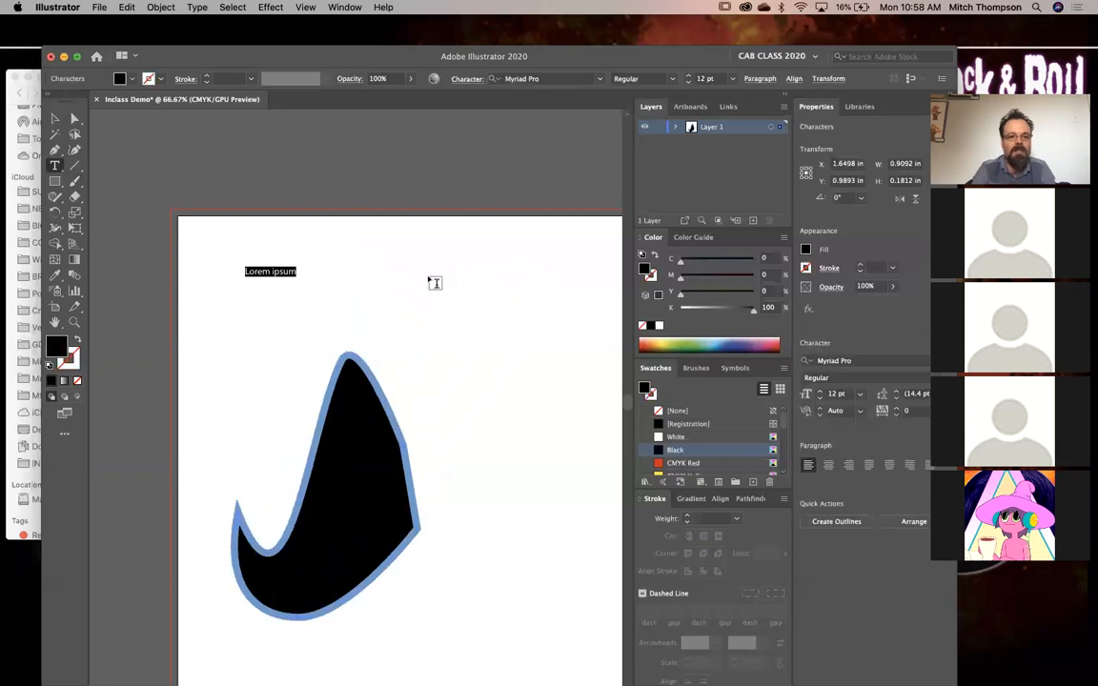
{"action": "type", "text": ";dslkjg;adlkjfs;salkdjf;alskdjfa"}
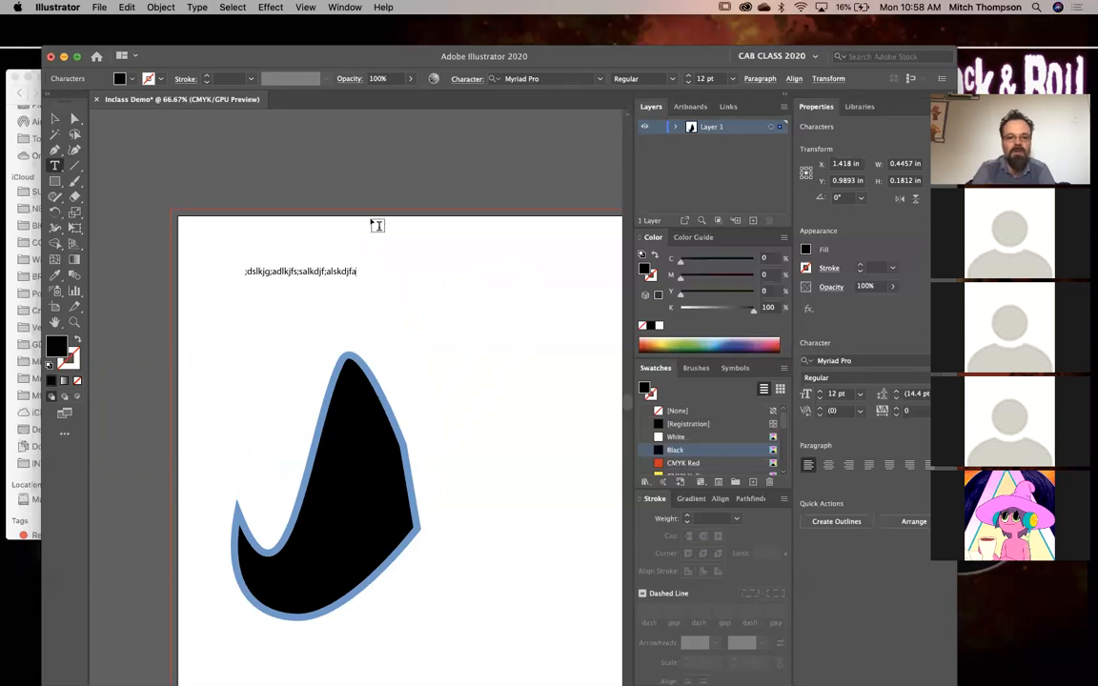
Draw two area-text frames of placeholder text, one about 2.88 by 1.29 in beside the point text and a taller one below it
{"action": "left_click_drag", "start_coordinate": [382, 230], "coordinate": [546, 302]}
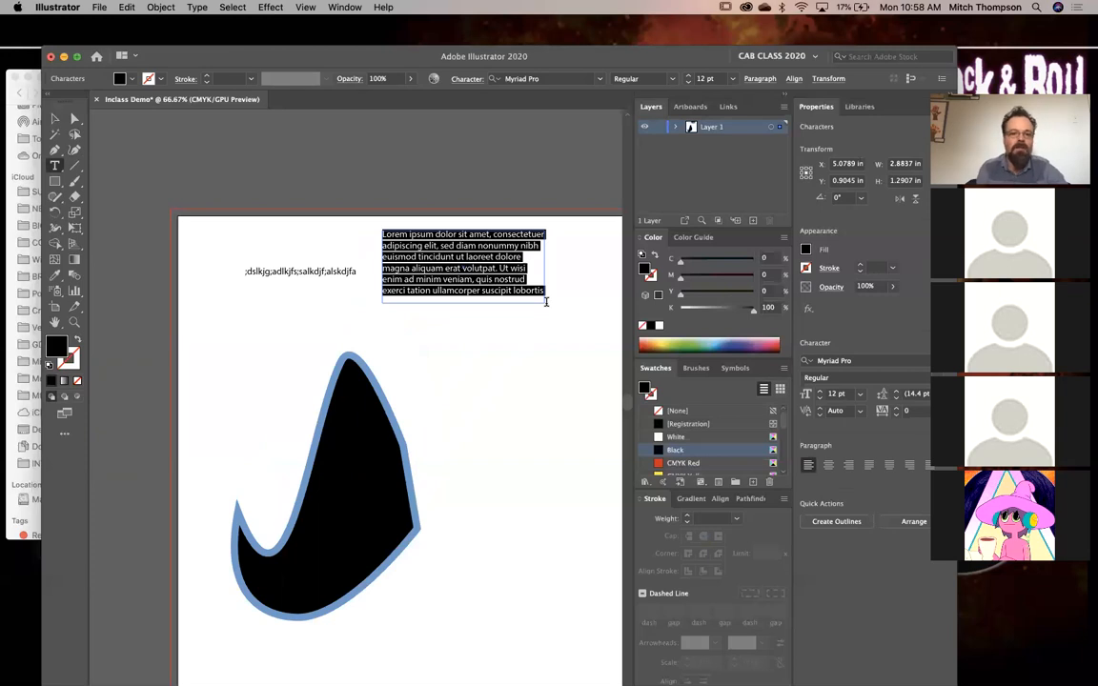
{"action": "left_click_drag", "start_coordinate": [463, 314], "coordinate": [592, 483]}
{"action": "key", "text": "Escape"}
Delete the two area-text frames and the line of point text
{"action": "left_click_drag", "start_coordinate": [432, 387], "coordinate": [471, 389]}
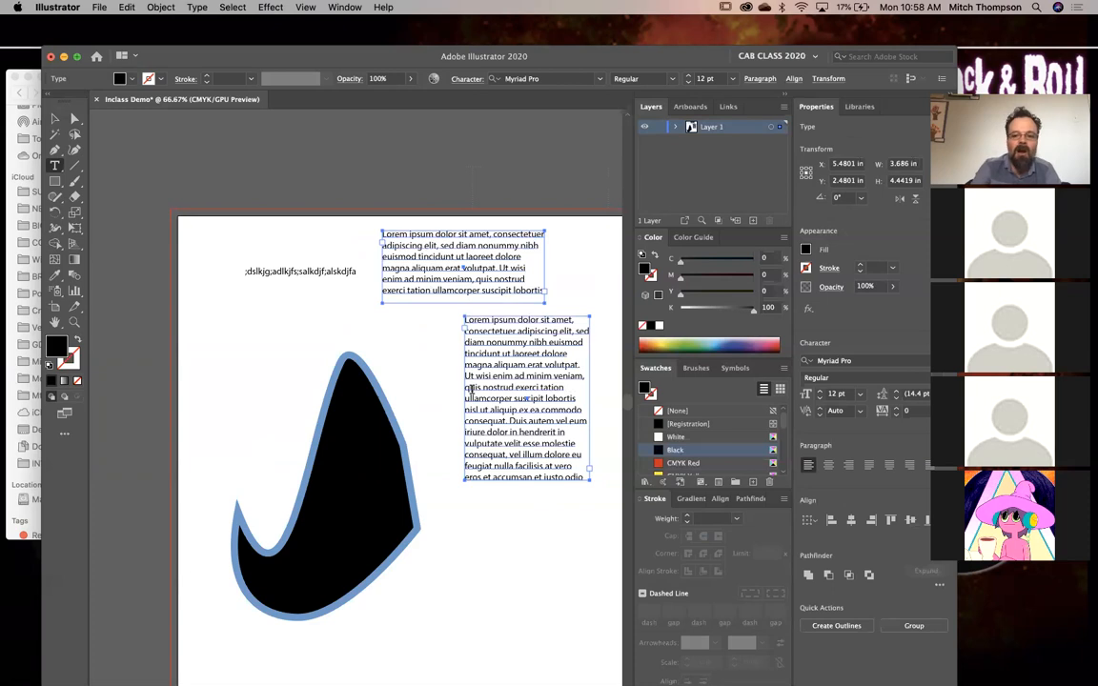
{"action": "key", "text": "BackSpace"}
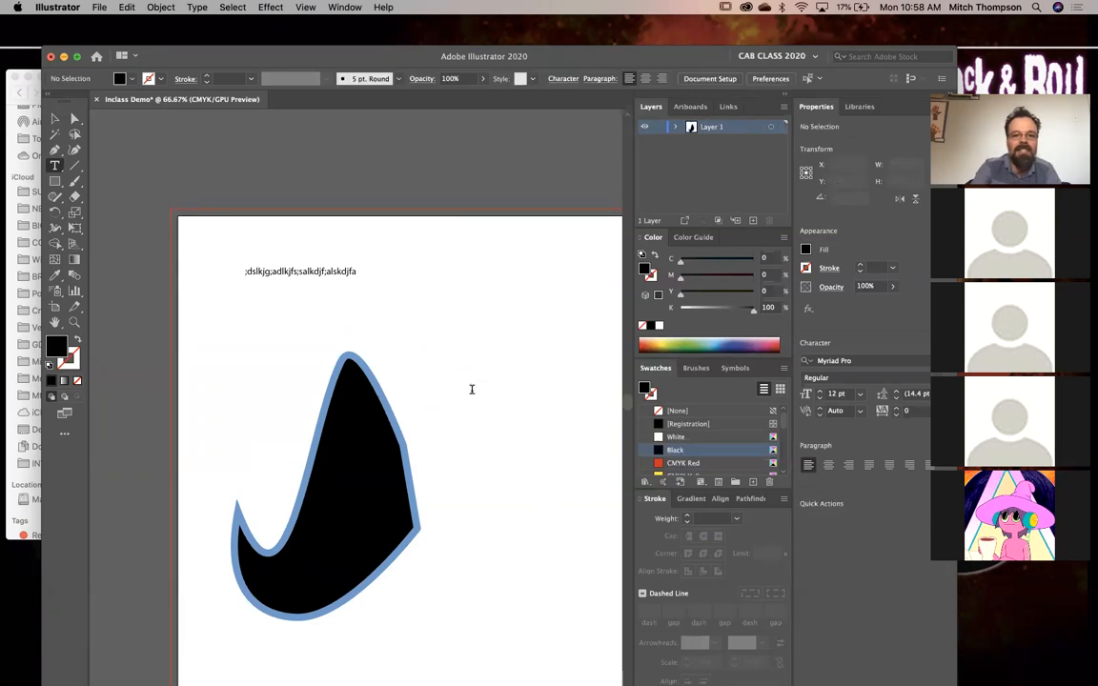
{"action": "left_click", "coordinate": [300, 274]}
{"action": "key", "text": "BackSpace"}
Draw an area-text frame of placeholder text about 3.30 in wide and 1.67 in high above the black shape
{"action": "left_click_drag", "start_coordinate": [263, 236], "coordinate": [379, 286]}
{"action": "left_click_drag", "start_coordinate": [452, 335], "coordinate": [449, 330]}
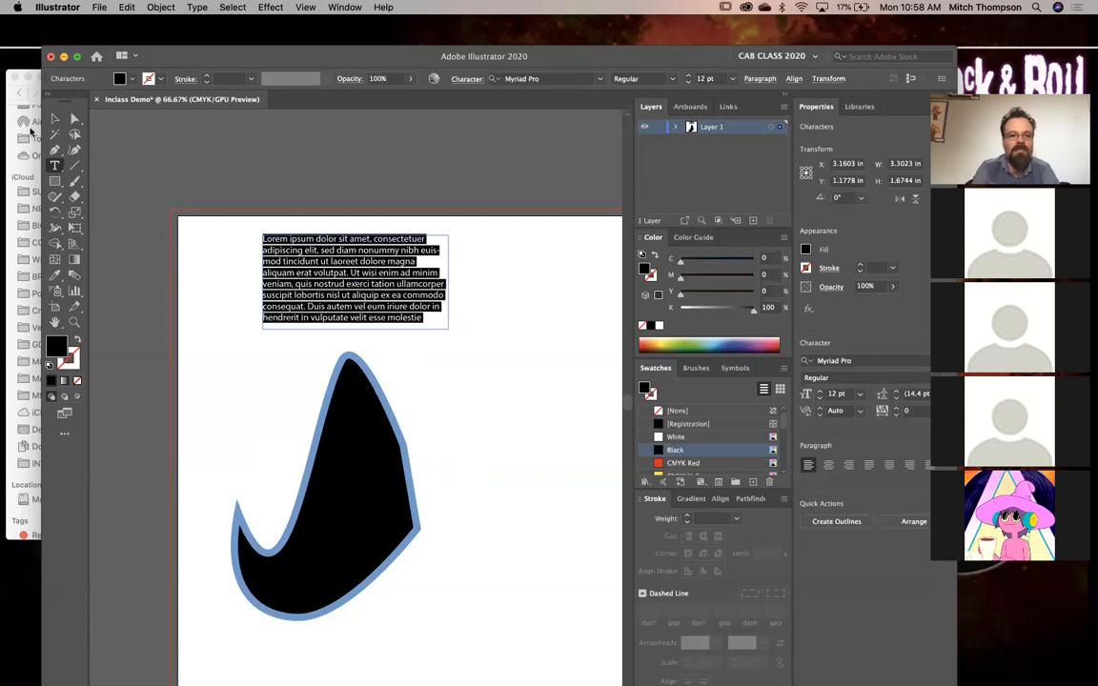
Rotate the text frame clockwise to about 320°, undoing a first rotation to about 327°
{"action": "left_click", "coordinate": [54, 118]}
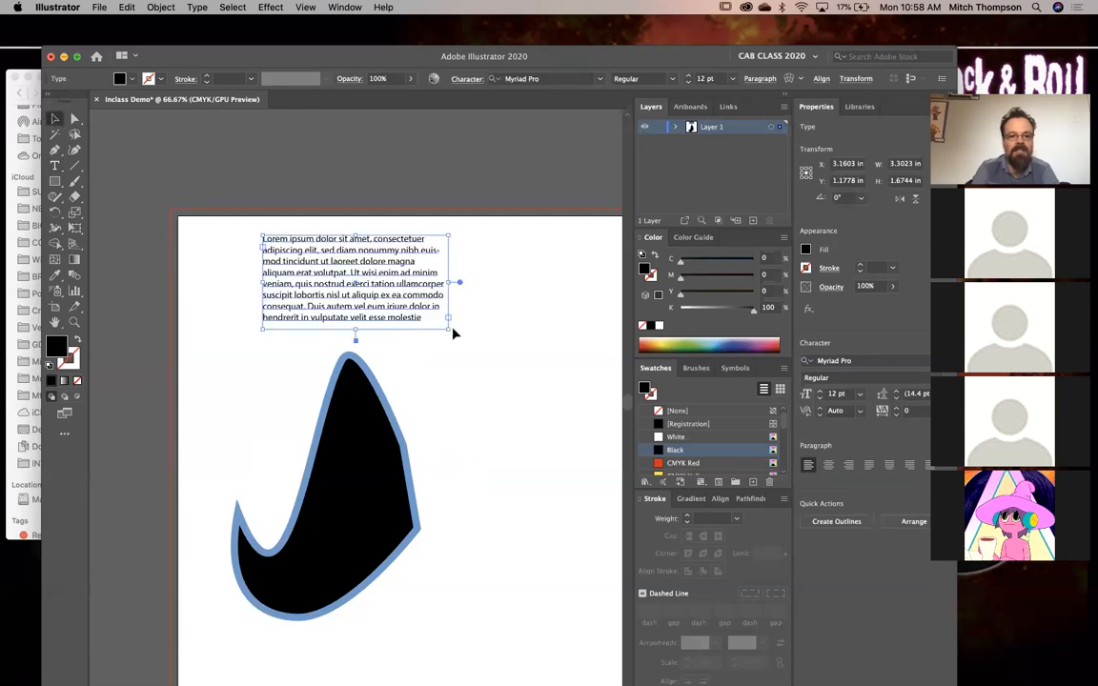
{"action": "left_click_drag", "start_coordinate": [452, 333], "coordinate": [406, 376]}
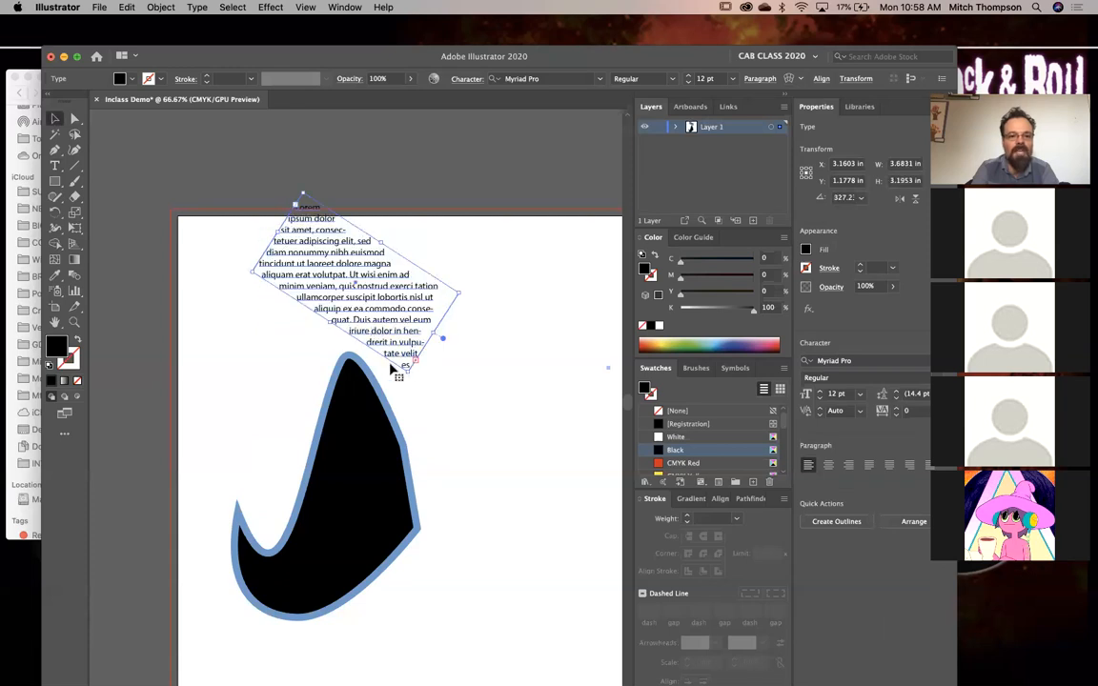
{"action": "key", "text": "super+z"}
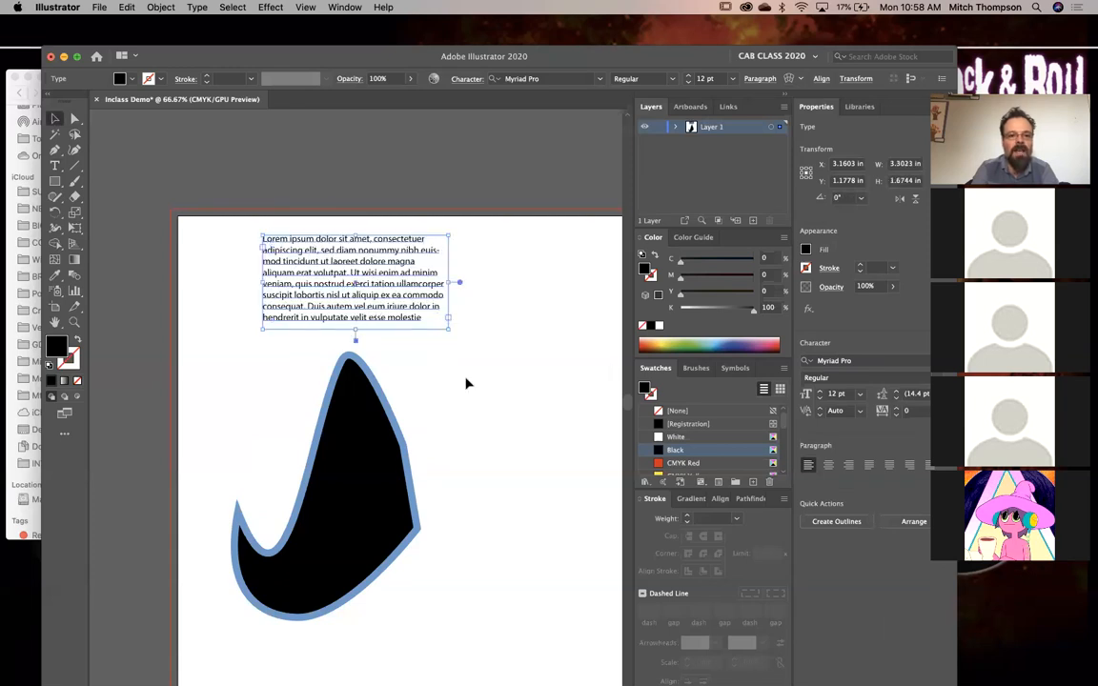
{"action": "left_click_drag", "start_coordinate": [452, 338], "coordinate": [390, 377]}
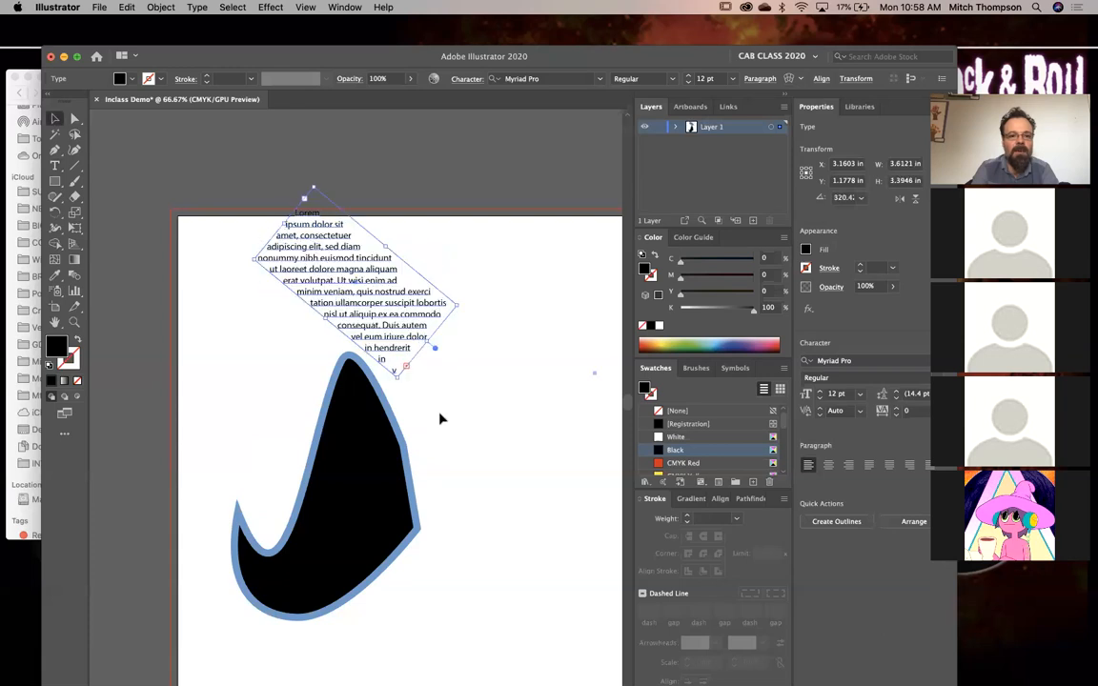
Move the rotated text block onto the upper part of the page and the black curved shape toward its lower-left edge
{"action": "left_click", "coordinate": [441, 417]}
{"action": "left_click_drag", "start_coordinate": [406, 332], "coordinate": [516, 386]}
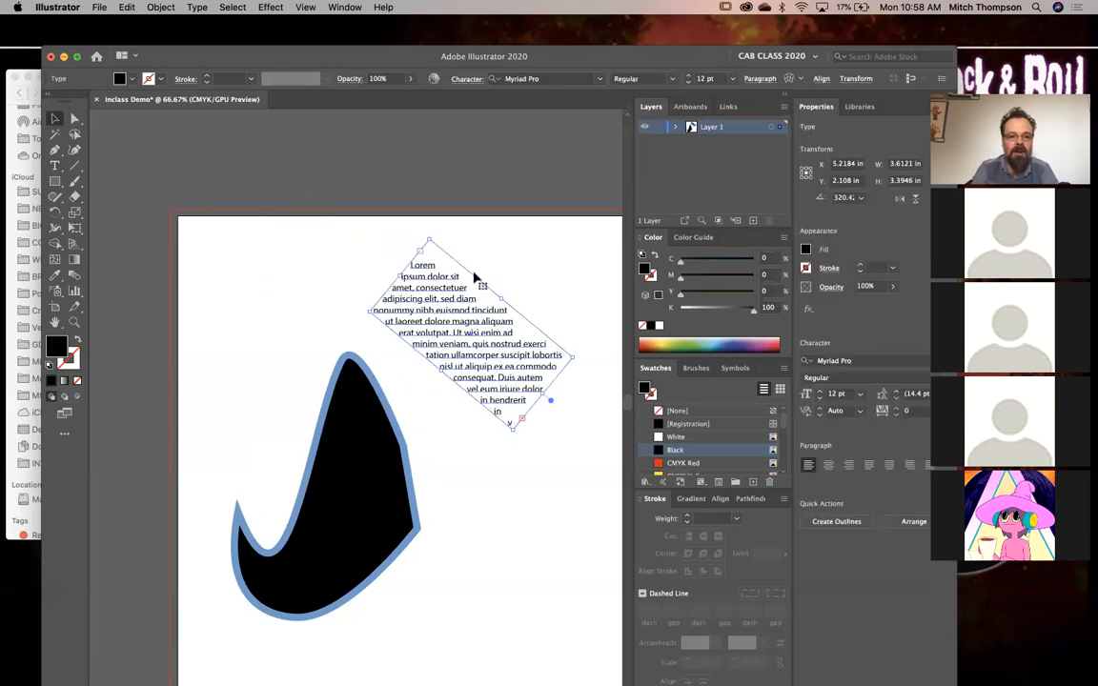
{"action": "left_click_drag", "start_coordinate": [493, 340], "coordinate": [486, 468]}
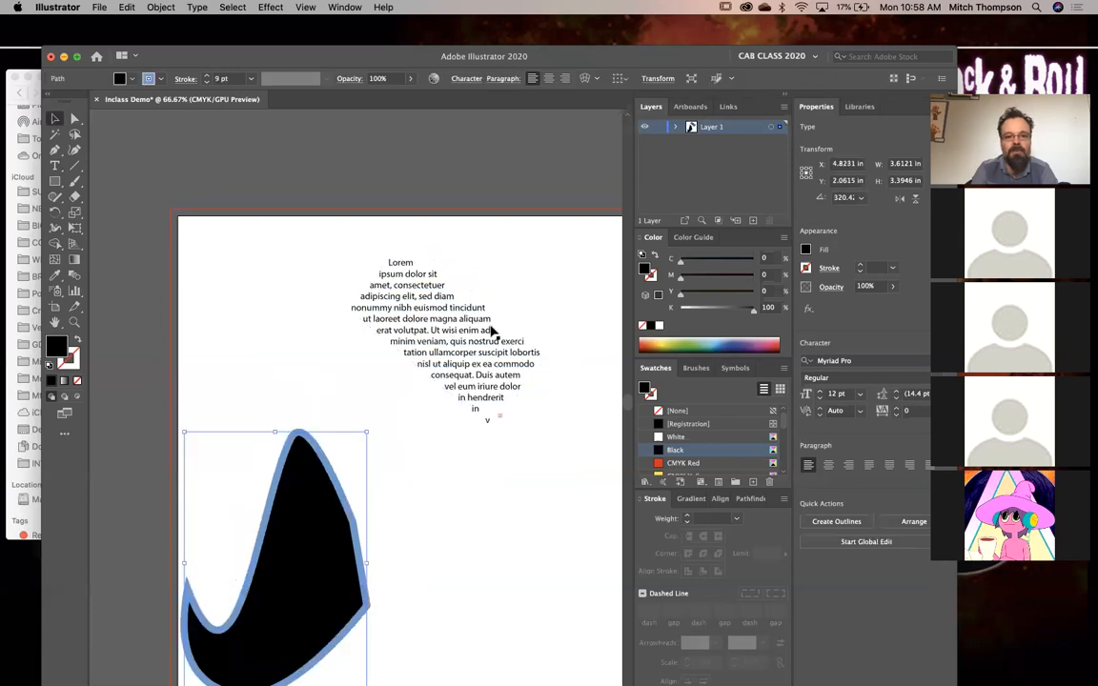
{"action": "left_click_drag", "start_coordinate": [490, 326], "coordinate": [436, 328]}
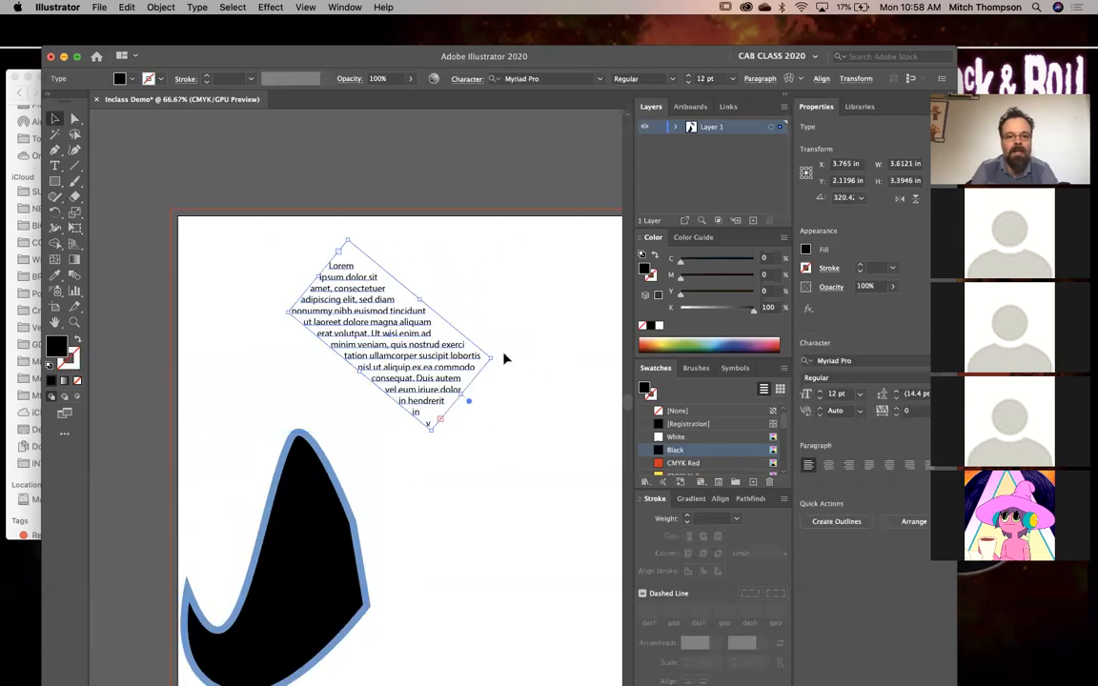
Try rotating the text frame to about 301° and enlarging it to about 4.65 by 4.6 in so its text reflows
{"action": "left_click_drag", "start_coordinate": [496, 359], "coordinate": [481, 392]}
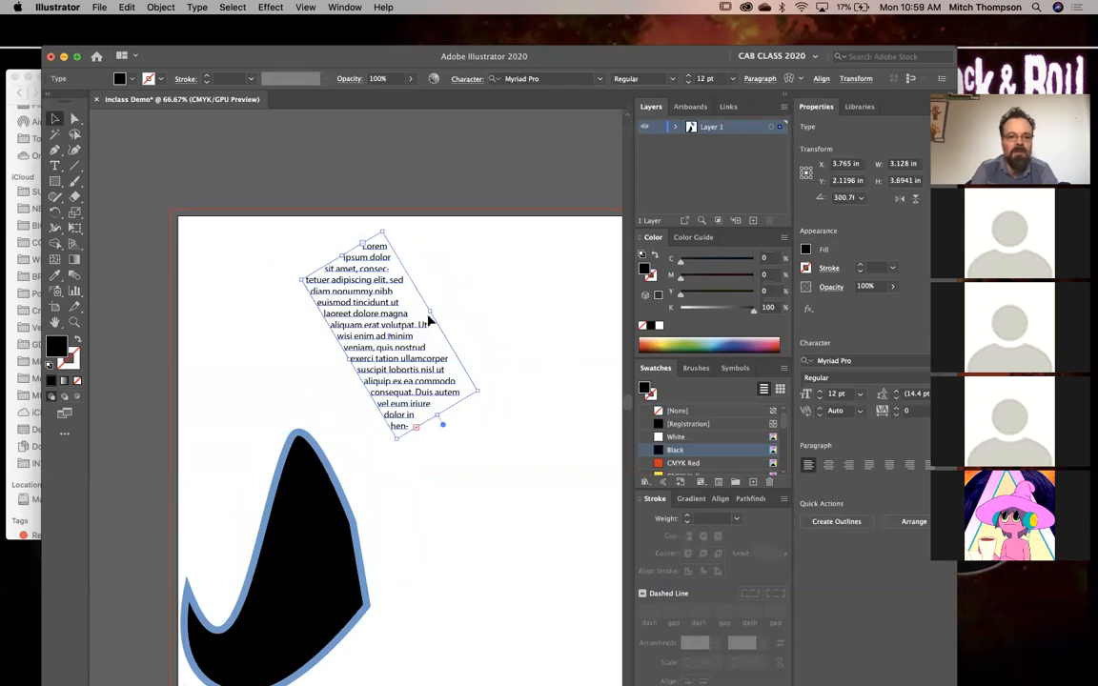
{"action": "left_click_drag", "start_coordinate": [431, 311], "coordinate": [540, 336]}
{"action": "left_click", "coordinate": [380, 417]}
{"action": "left_click", "coordinate": [466, 346]}
{"action": "left_click_drag", "start_coordinate": [470, 361], "coordinate": [394, 334]}
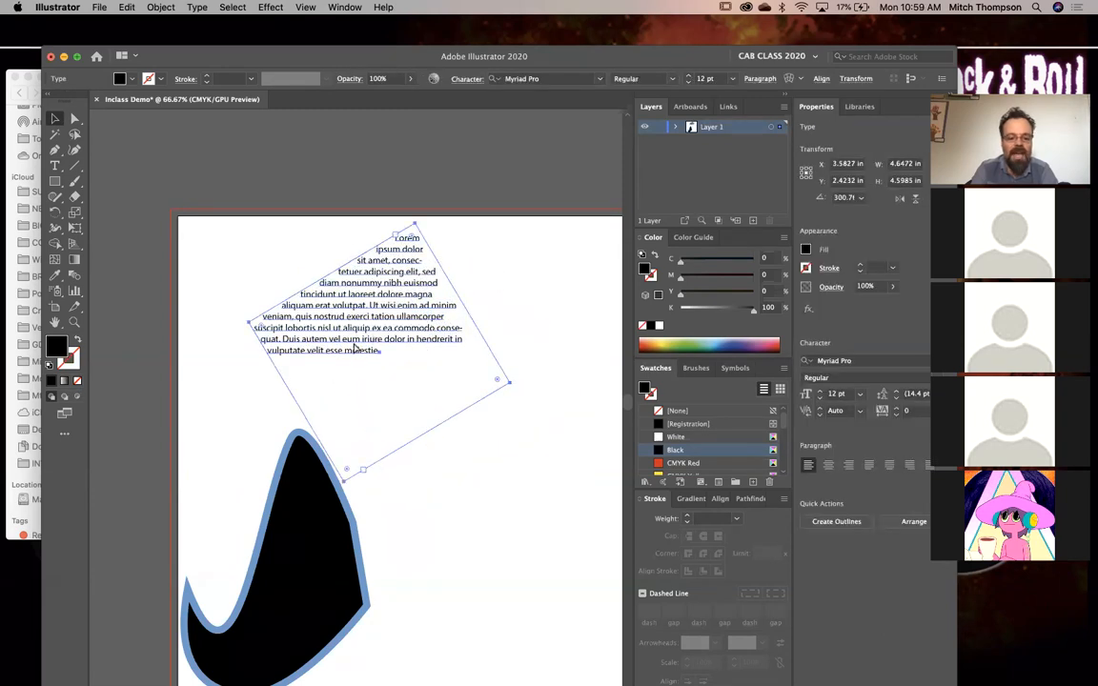
Undo the last text frame changes and delete the text block
{"action": "key", "text": "super+z"}
{"action": "key", "text": "super+z"}
{"action": "key", "text": "super+z"}
{"action": "key", "text": "super+z"}
{"action": "key", "text": "Delete"}
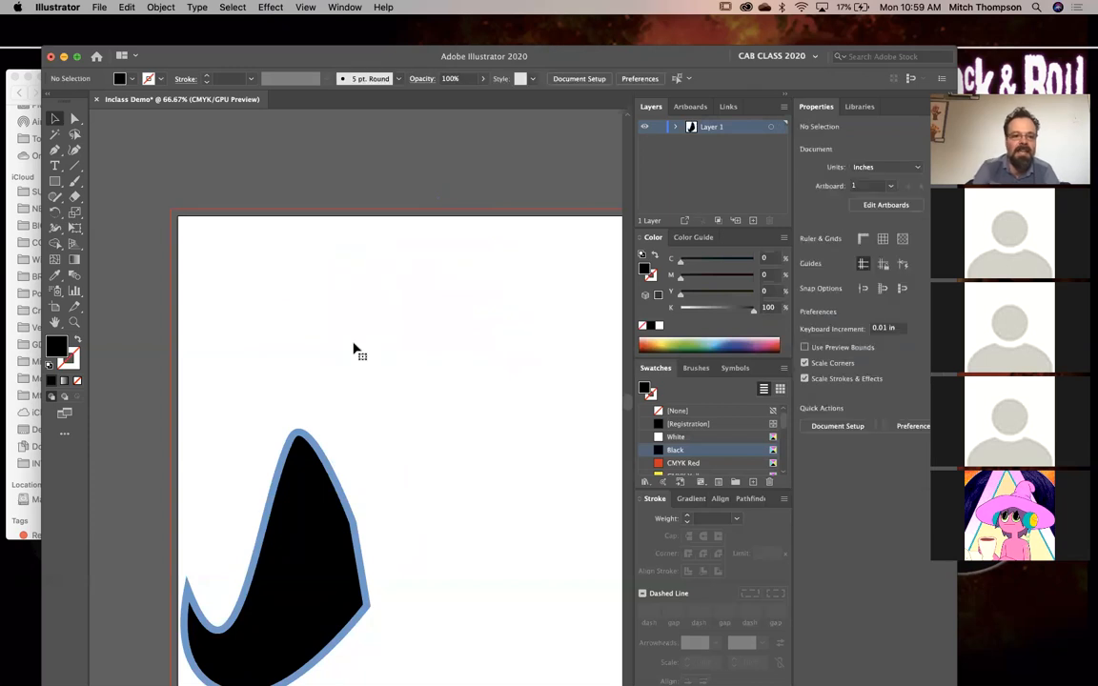
Place a line of "Lorem ipsum" point text near the top of the page with the Type tool
{"action": "left_click", "coordinate": [54, 166]}
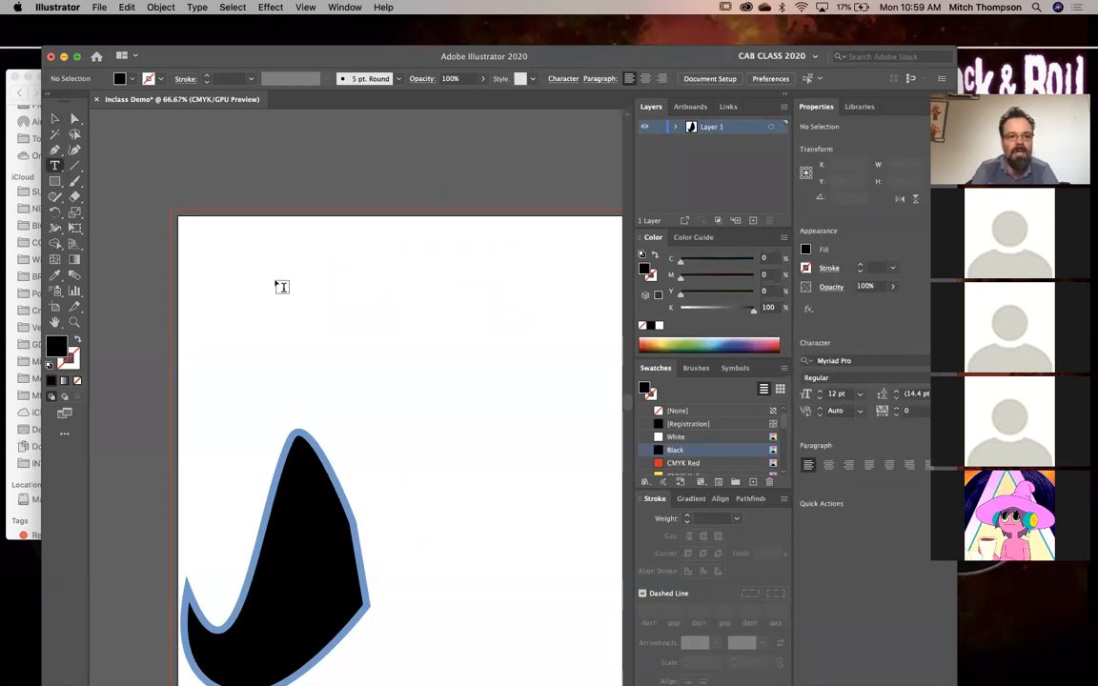
{"action": "left_click", "coordinate": [278, 283]}
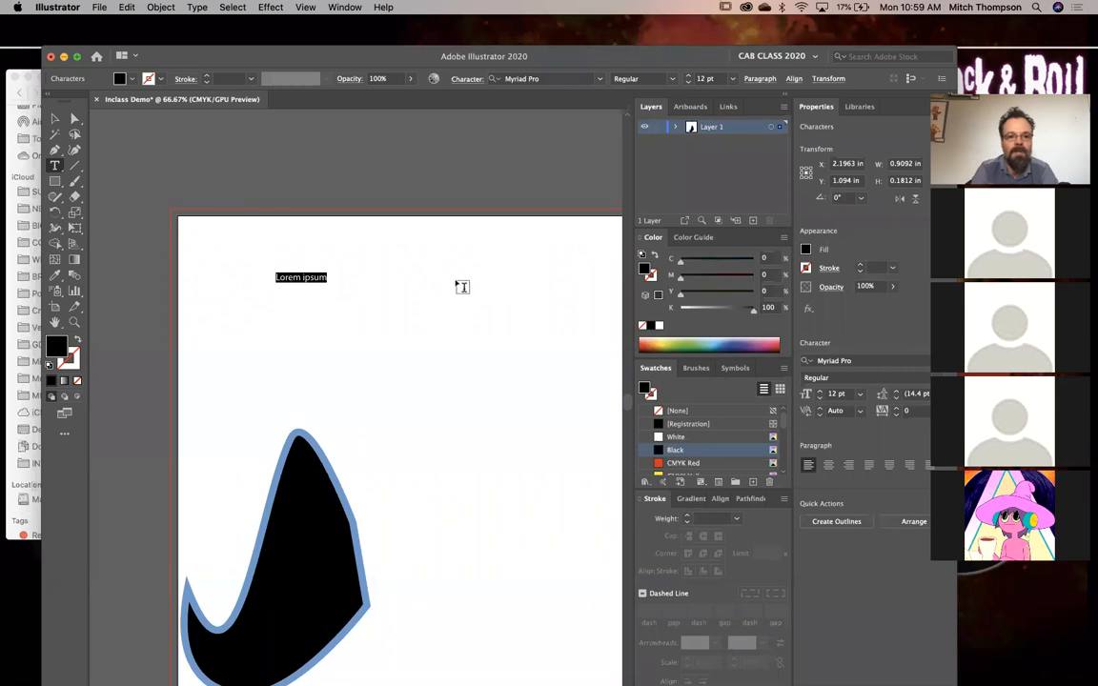
{"action": "key", "text": "Escape"}
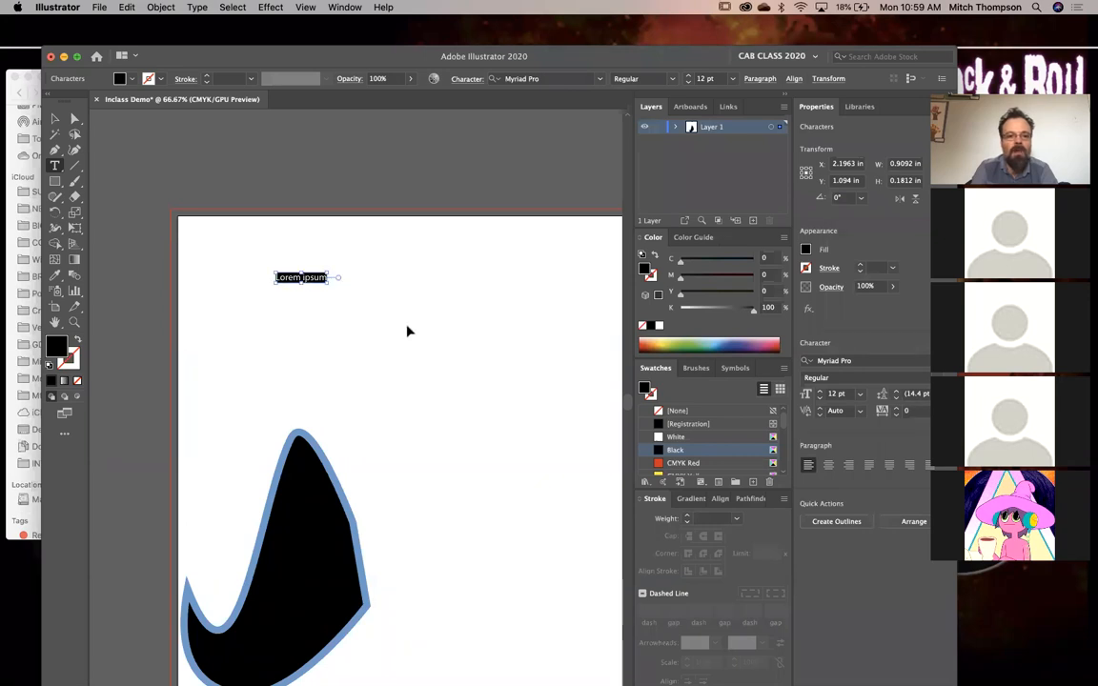
Try scaling up the black curved shape from its upper-right corner
{"action": "left_click", "coordinate": [307, 508]}
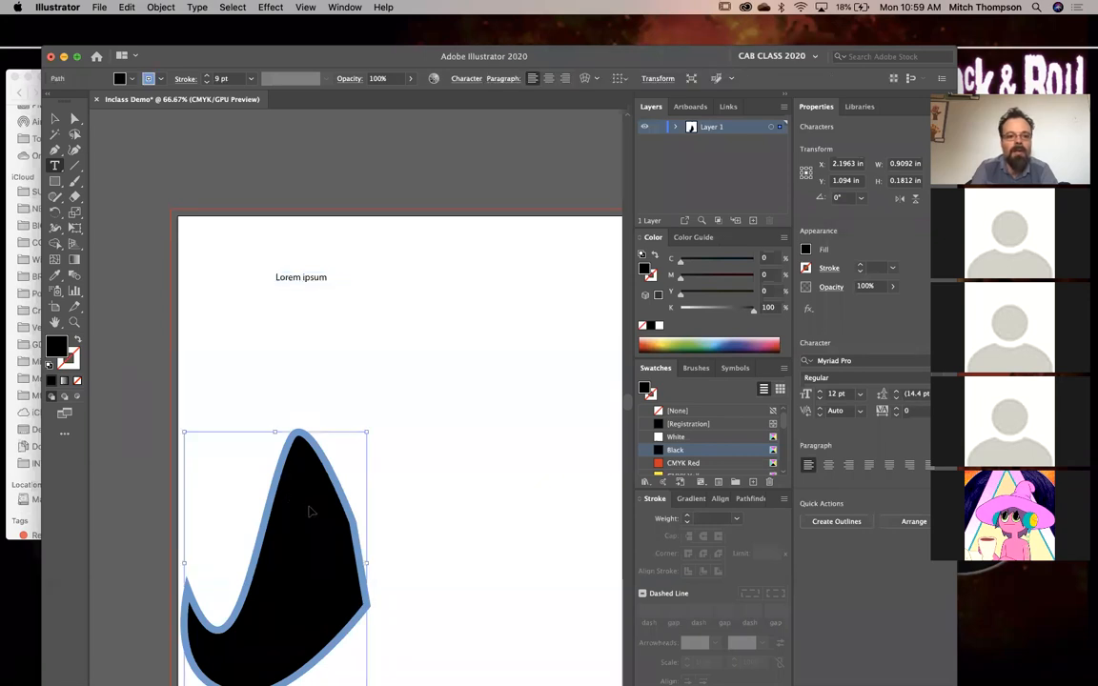
{"action": "left_click_drag", "start_coordinate": [367, 436], "coordinate": [638, 253]}
{"action": "key", "text": "super+z"}
Scale the "Lorem ipsum" point text up to about 44.2 pt
{"action": "left_click_drag", "start_coordinate": [252, 384], "coordinate": [438, 385]}
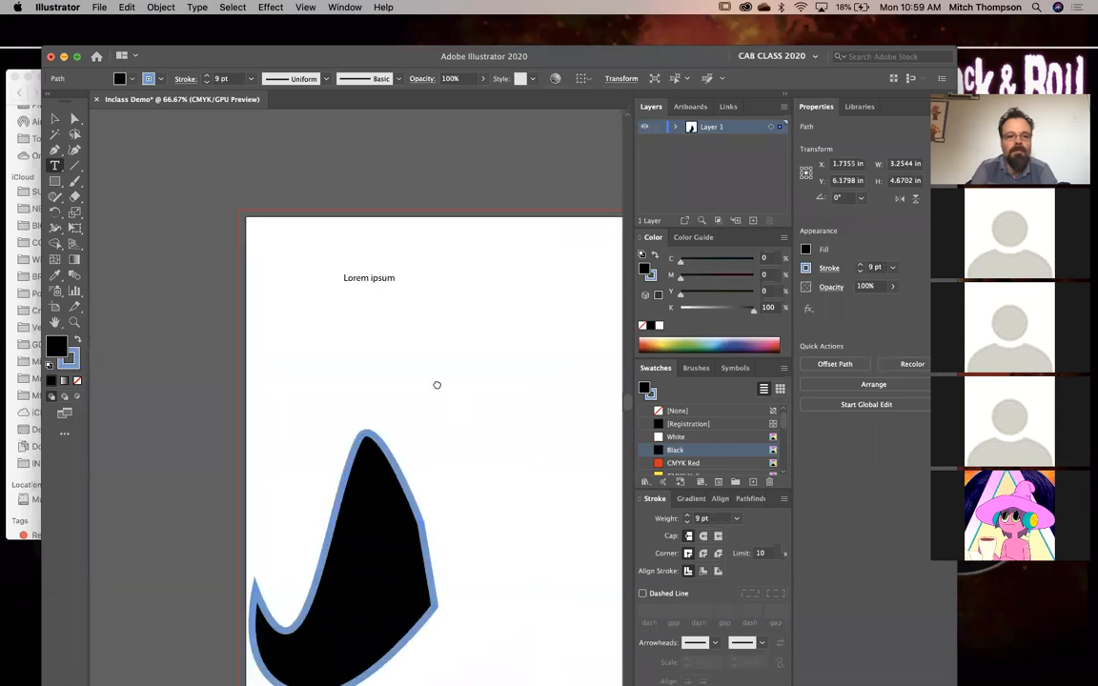
{"action": "left_click", "coordinate": [371, 278]}
{"action": "key", "text": "Escape"}
{"action": "left_click_drag", "start_coordinate": [446, 300], "coordinate": [412, 303]}
{"action": "left_click", "coordinate": [378, 197]}
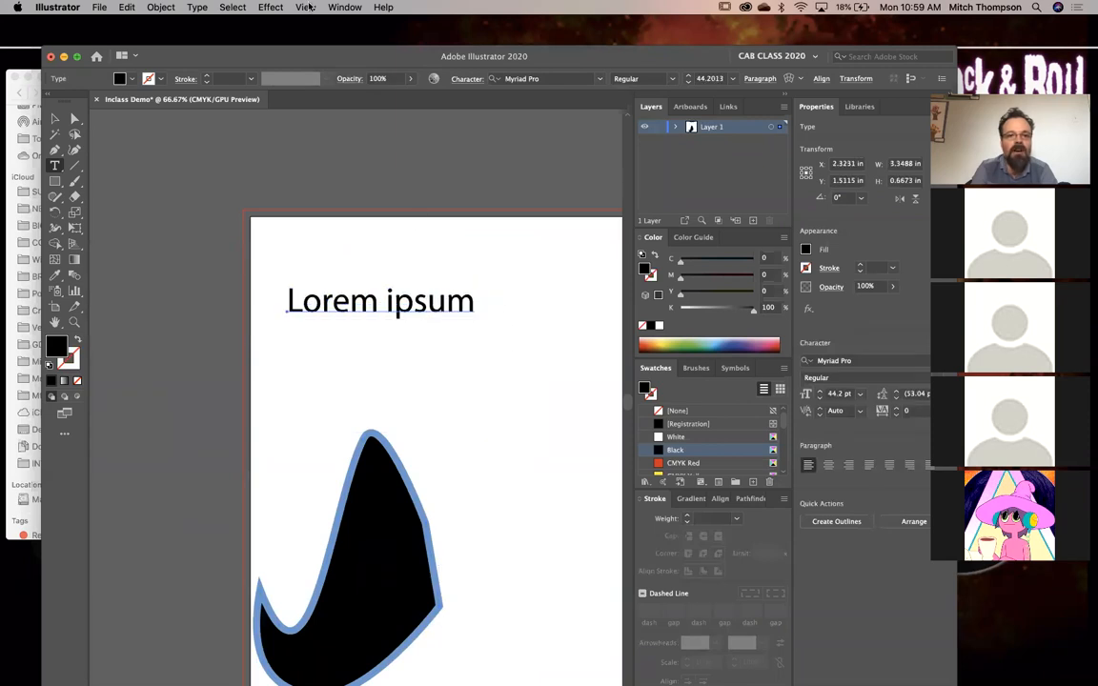
Hide the bounding box and move the "Lorem ipsum" text around above the black shape
{"action": "left_click", "coordinate": [333, 7]}
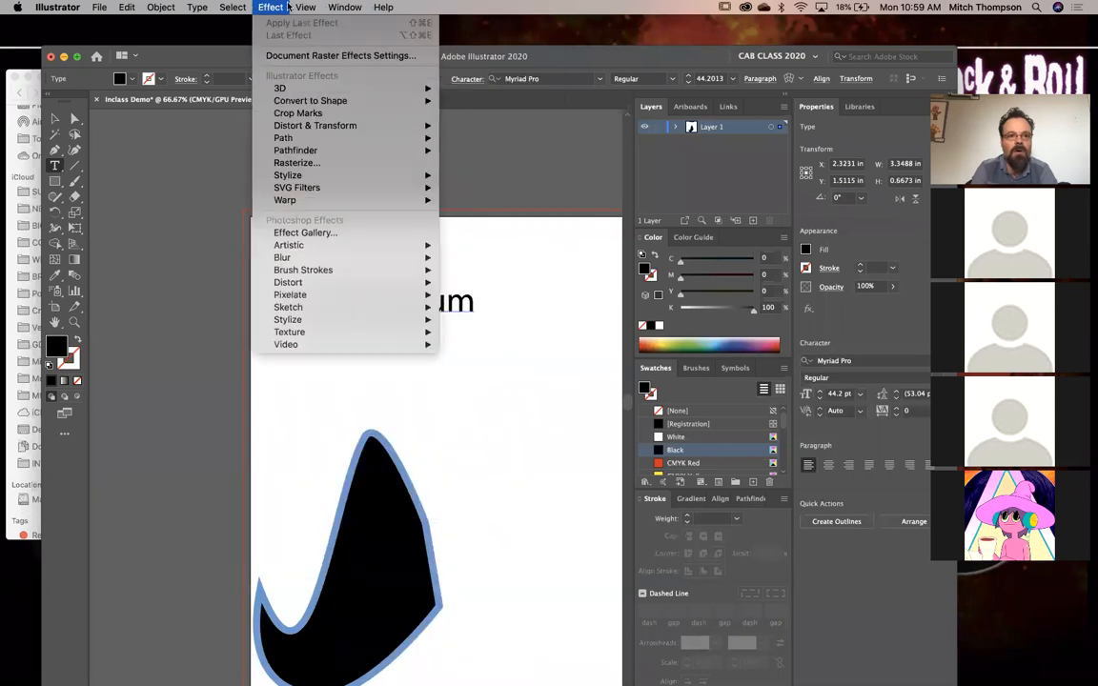
{"action": "mouse_move", "coordinate": [305, 7]}
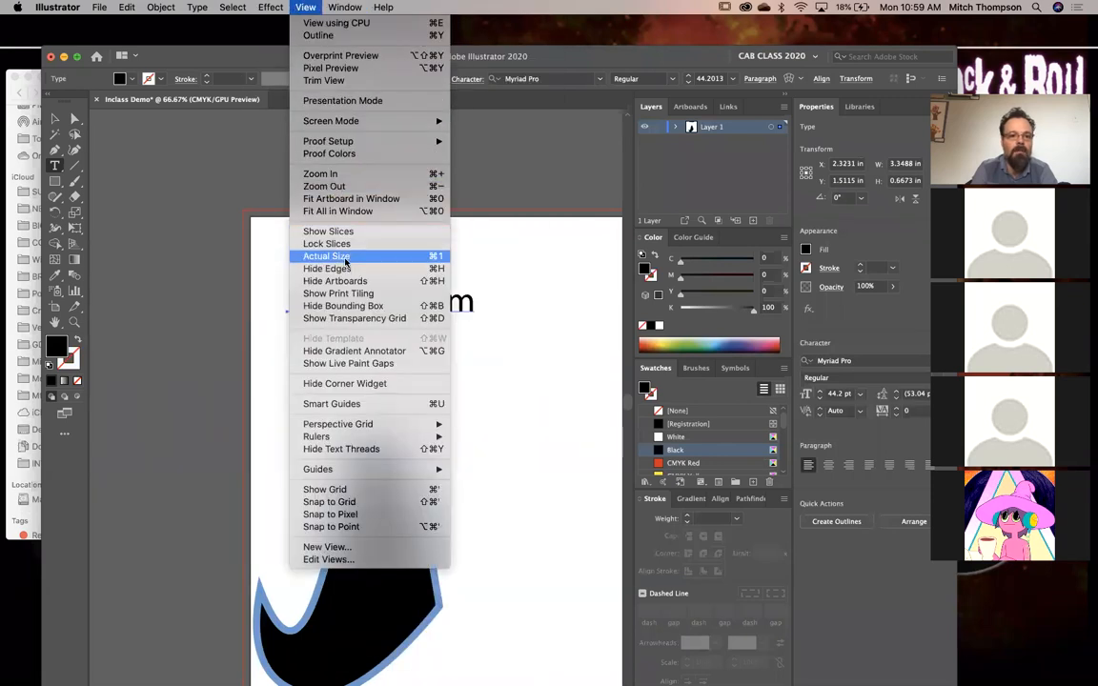
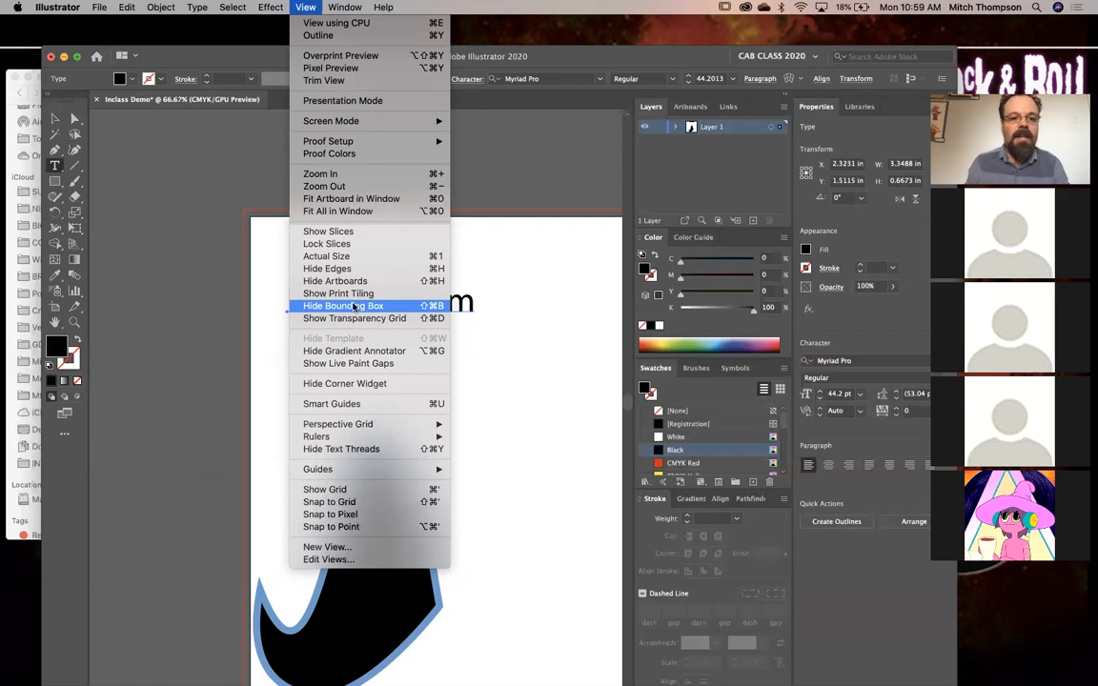
{"action": "left_click", "coordinate": [354, 305]}
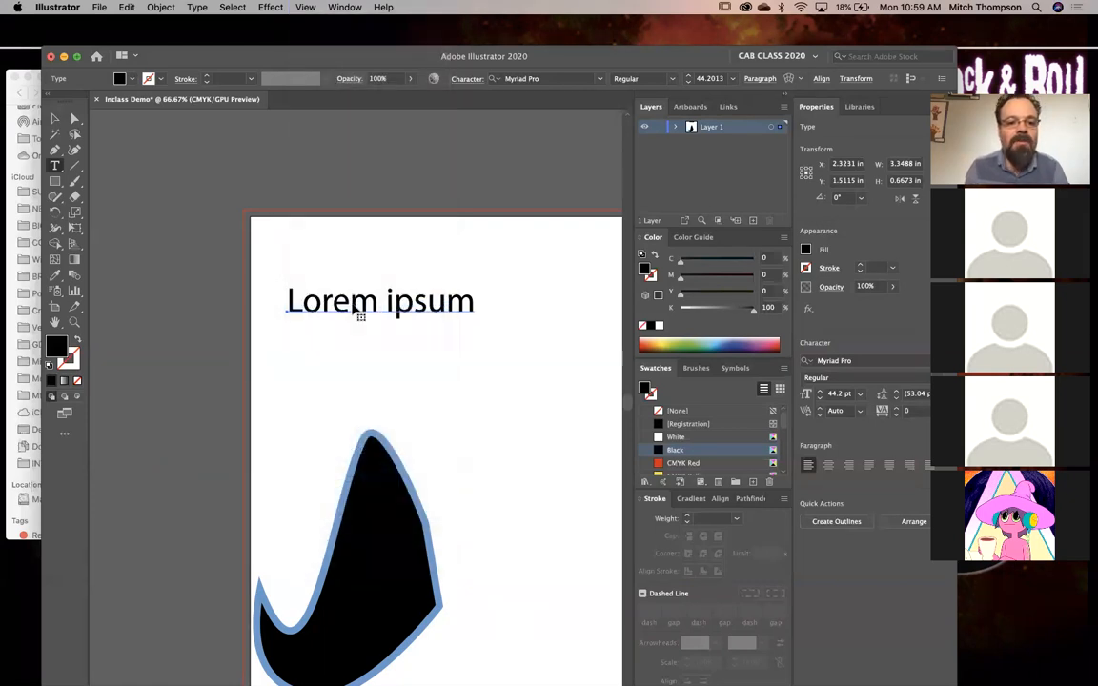
{"action": "left_click_drag", "start_coordinate": [361, 317], "coordinate": [332, 349]}
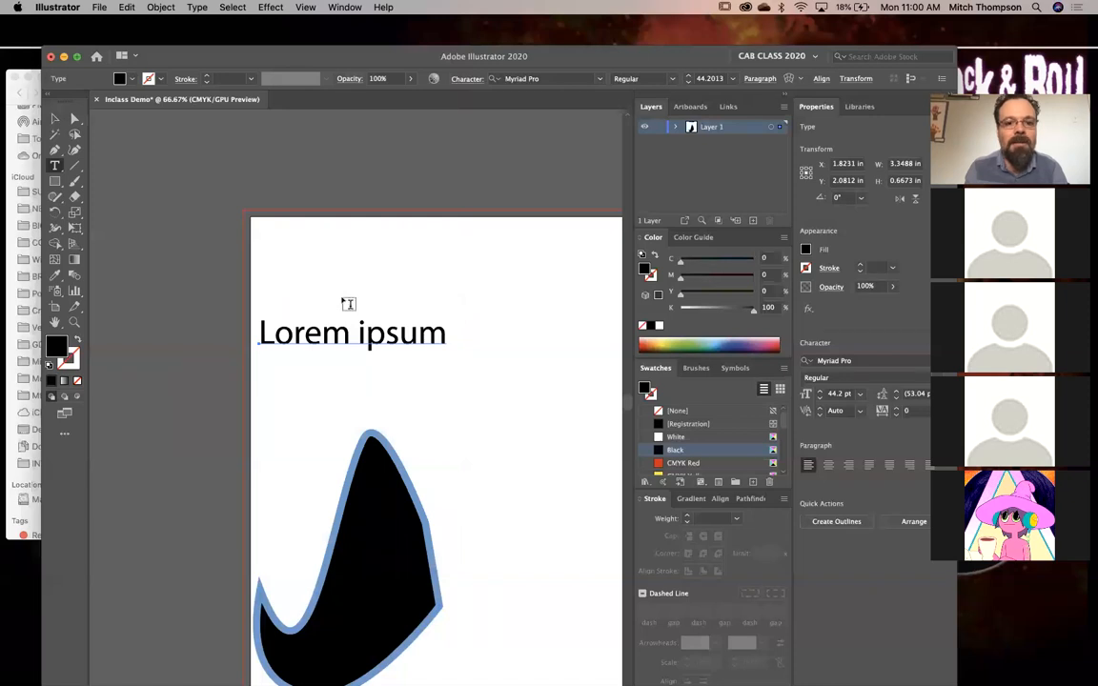
{"action": "left_click_drag", "start_coordinate": [350, 321], "coordinate": [357, 302]}
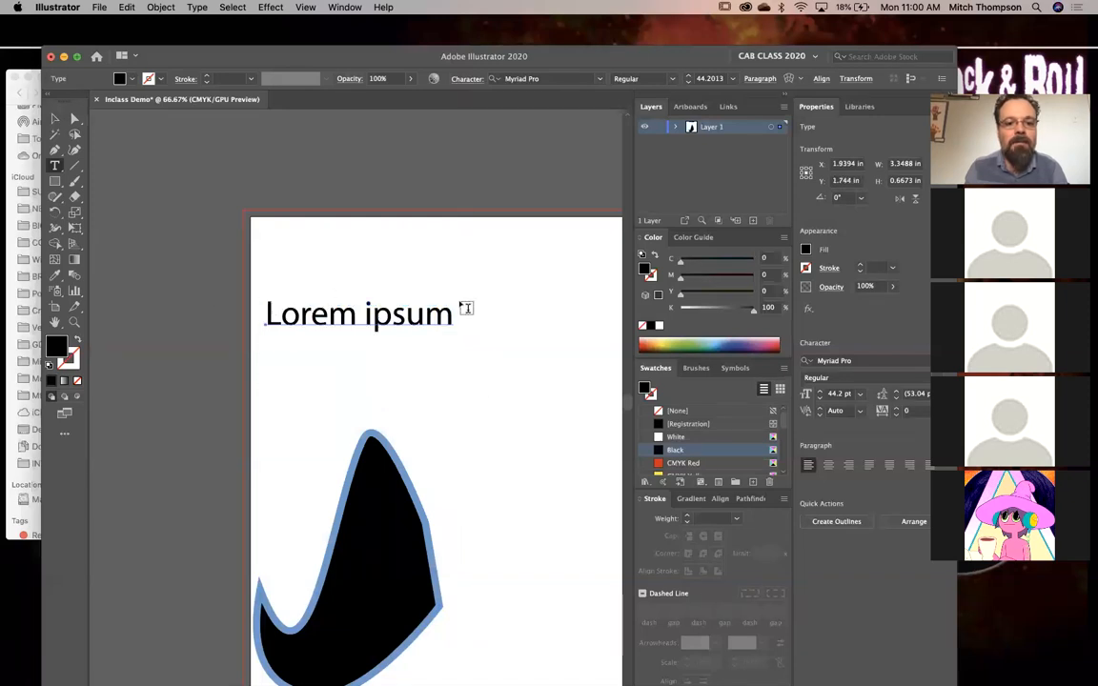
{"action": "left_click_drag", "start_coordinate": [366, 311], "coordinate": [400, 301]}
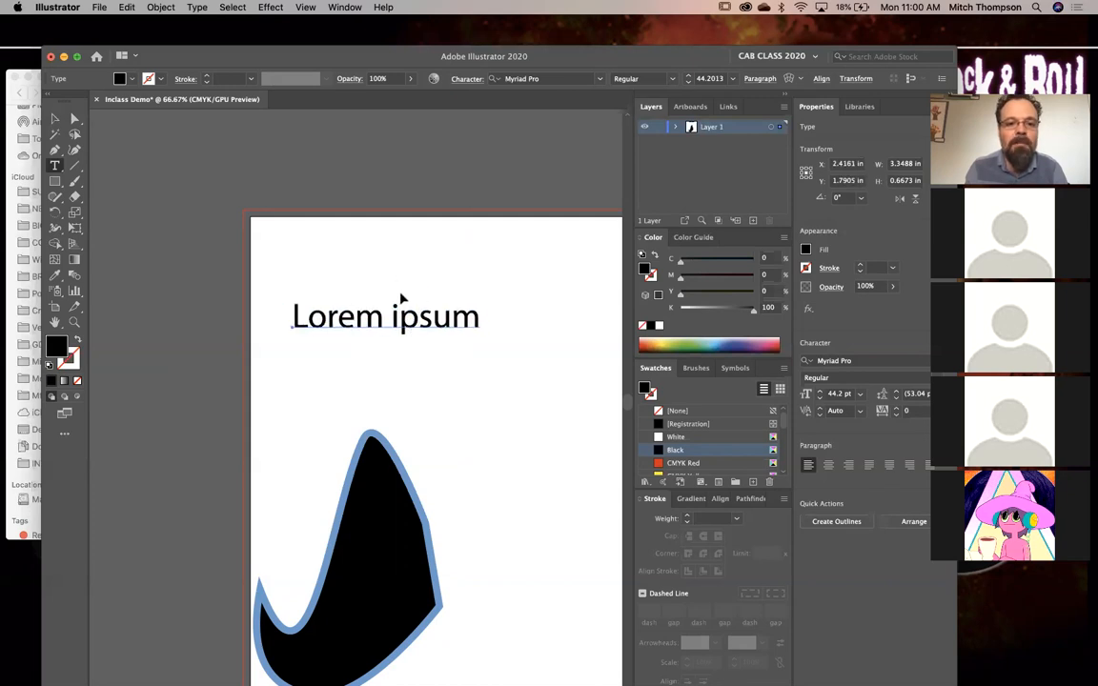
Show the bounding box again and try scaling the "Lorem ipsum" text up from its lower-right corner
{"action": "left_click", "coordinate": [305, 8]}
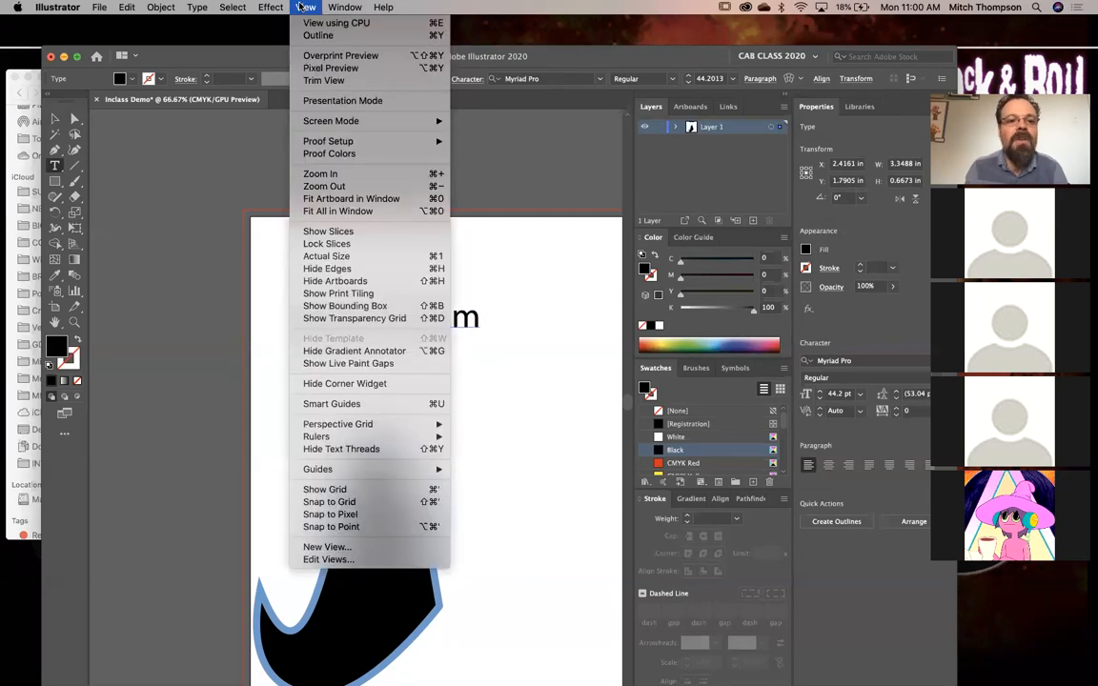
{"action": "left_click", "coordinate": [321, 307]}
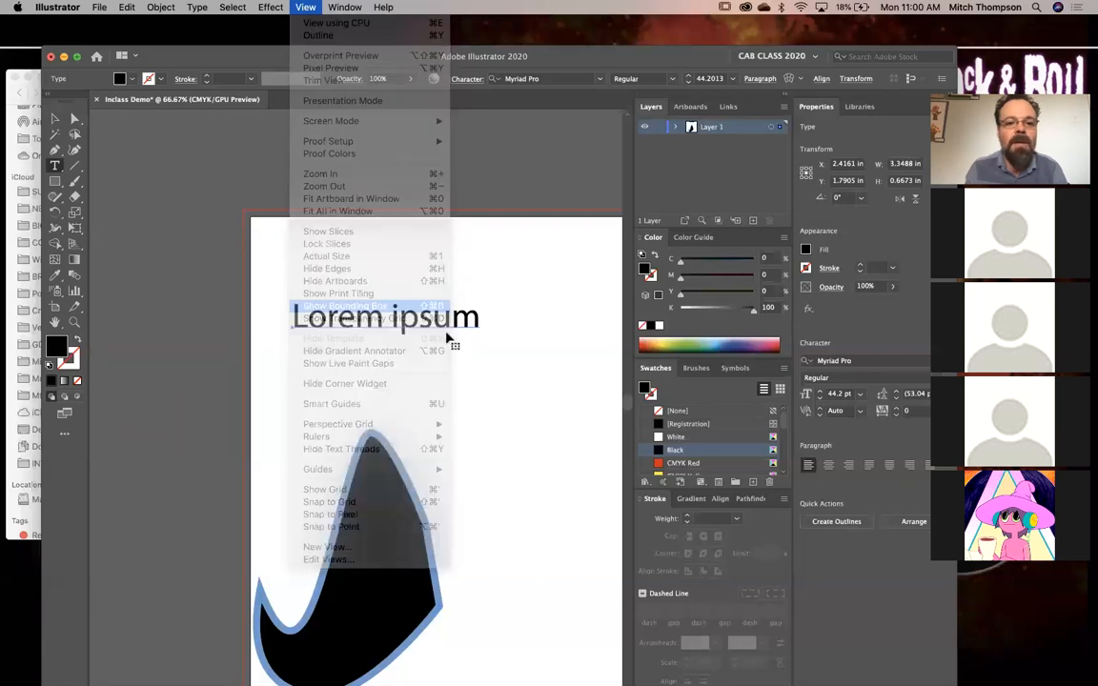
{"action": "scroll", "coordinate": [472, 367], "scroll_direction": "right", "scroll_amount": 3}
{"action": "key", "text": "super+minus"}
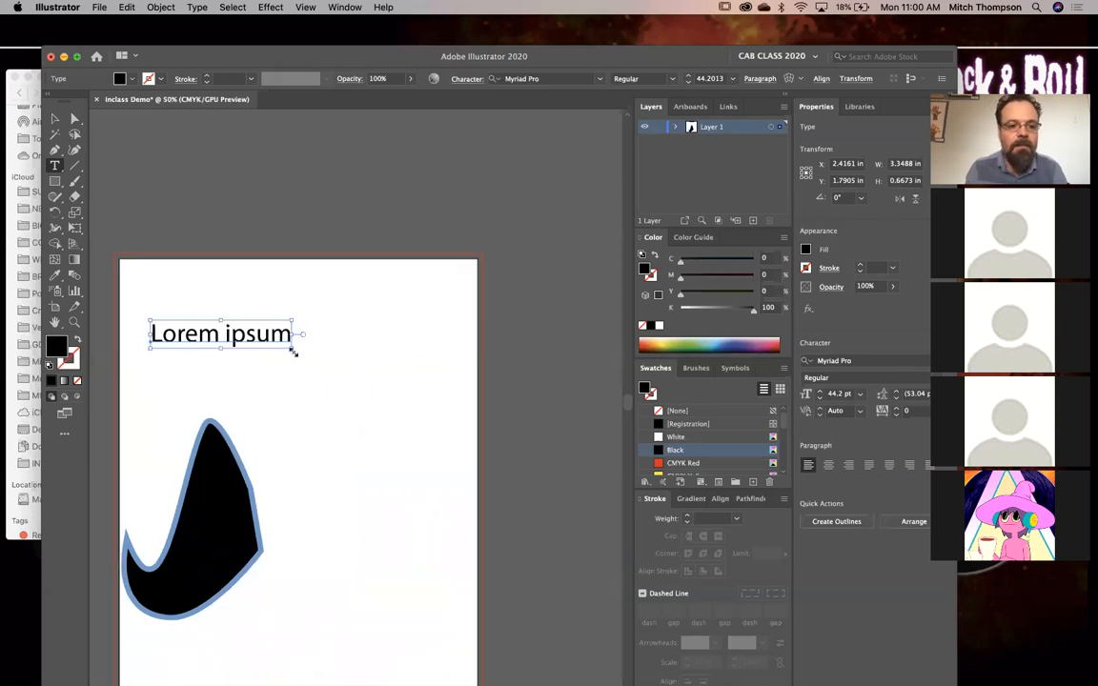
{"action": "left_click_drag", "start_coordinate": [307, 360], "coordinate": [433, 600]}
{"action": "key", "text": "super+z"}
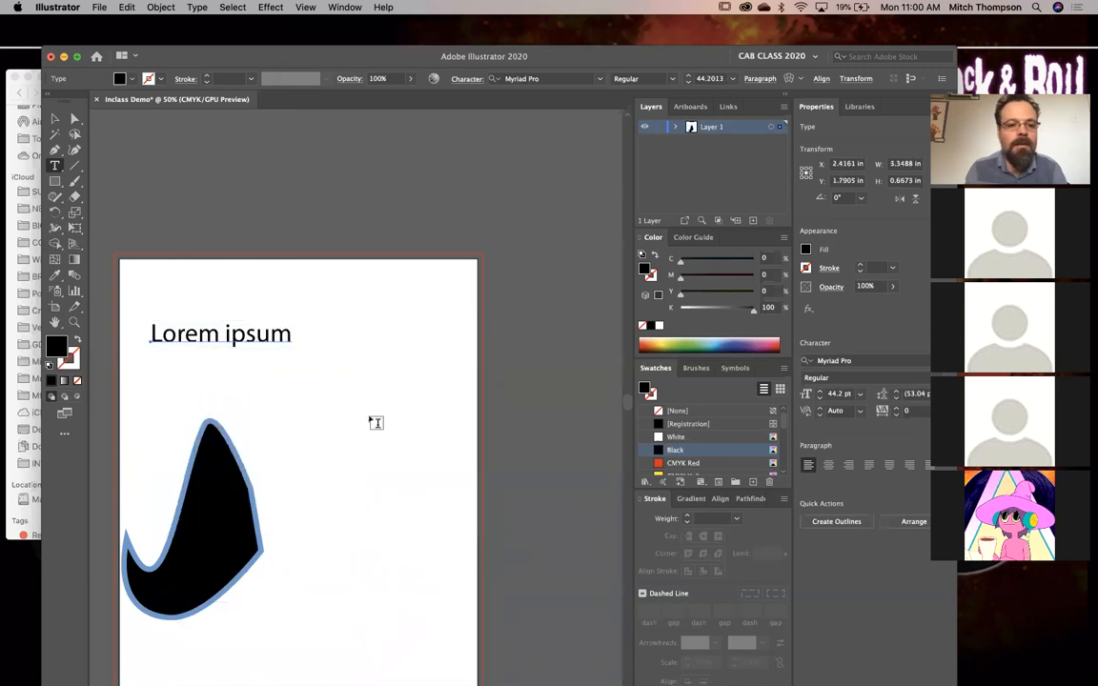
Resize and reposition the "Lorem ipsum" text freehand using its bounding box
{"action": "scroll", "coordinate": [376, 391], "scroll_direction": "left", "scroll_amount": 3}
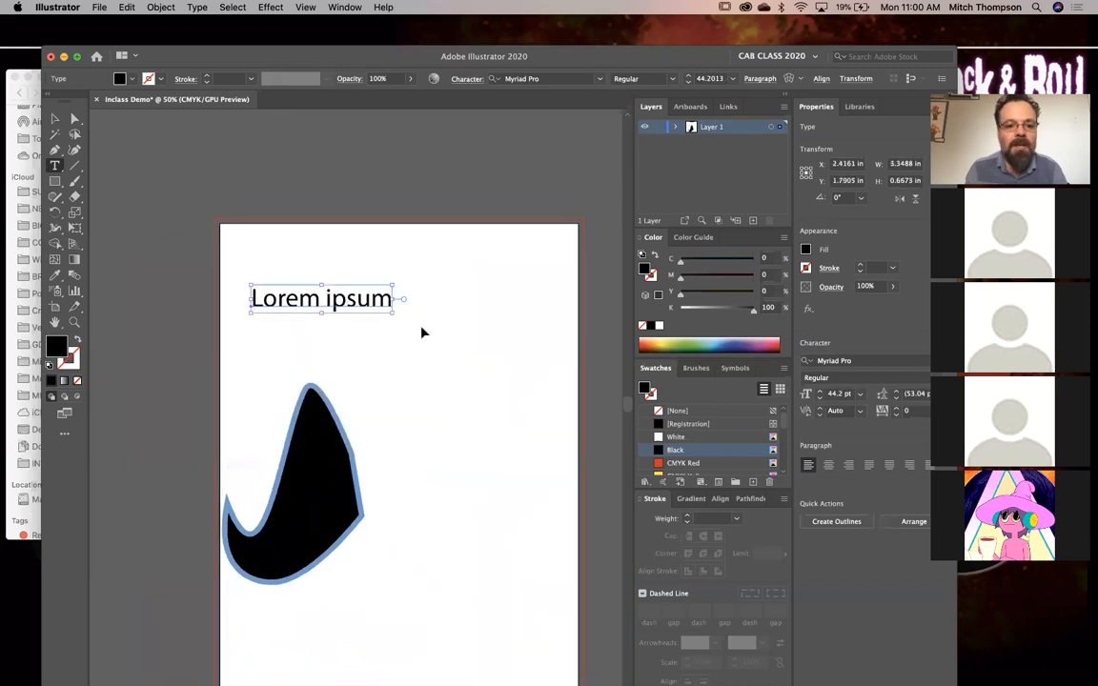
{"action": "left_click_drag", "start_coordinate": [392, 313], "coordinate": [524, 474]}
{"action": "left_click_drag", "start_coordinate": [277, 413], "coordinate": [495, 399]}
{"action": "left_click_drag", "start_coordinate": [446, 350], "coordinate": [233, 368]}
{"action": "key", "text": "super+minus"}
{"action": "left_click_drag", "start_coordinate": [363, 305], "coordinate": [128, 454]}
{"action": "left_click_drag", "start_coordinate": [372, 384], "coordinate": [408, 376]}
Delete the "Lorem ipsum" text and the black curved shape to empty the page
{"action": "left_click", "coordinate": [376, 412]}
{"action": "left_click", "coordinate": [272, 393]}
{"action": "key", "text": "Delete"}
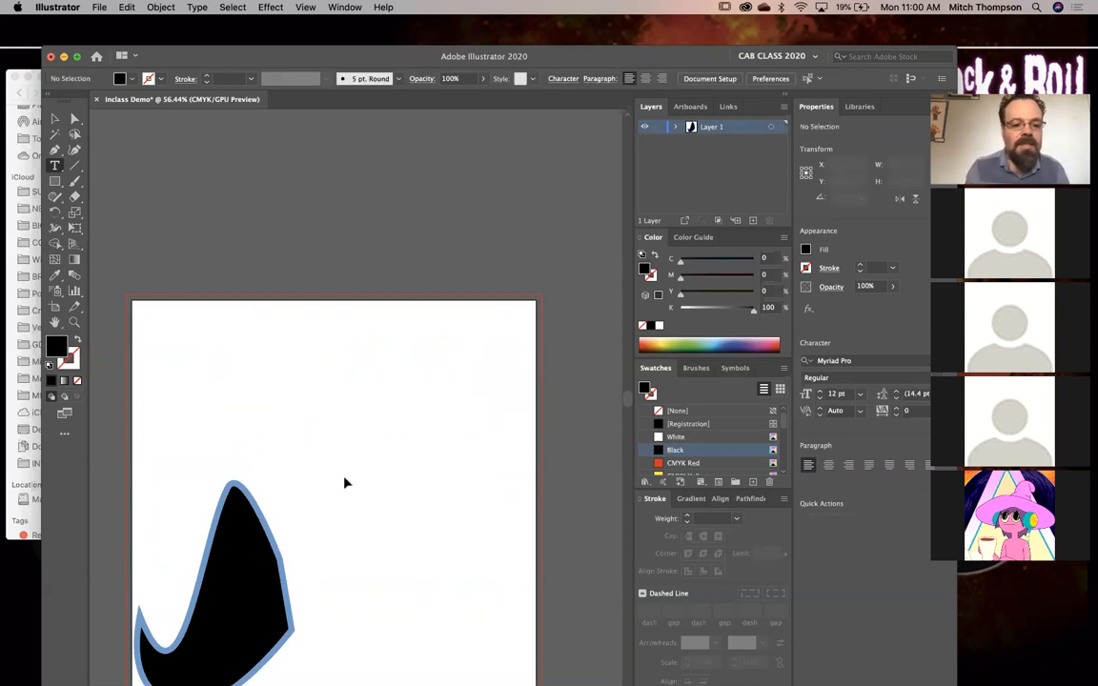
{"action": "left_click_drag", "start_coordinate": [344, 478], "coordinate": [349, 479]}
{"action": "key", "text": "Delete"}
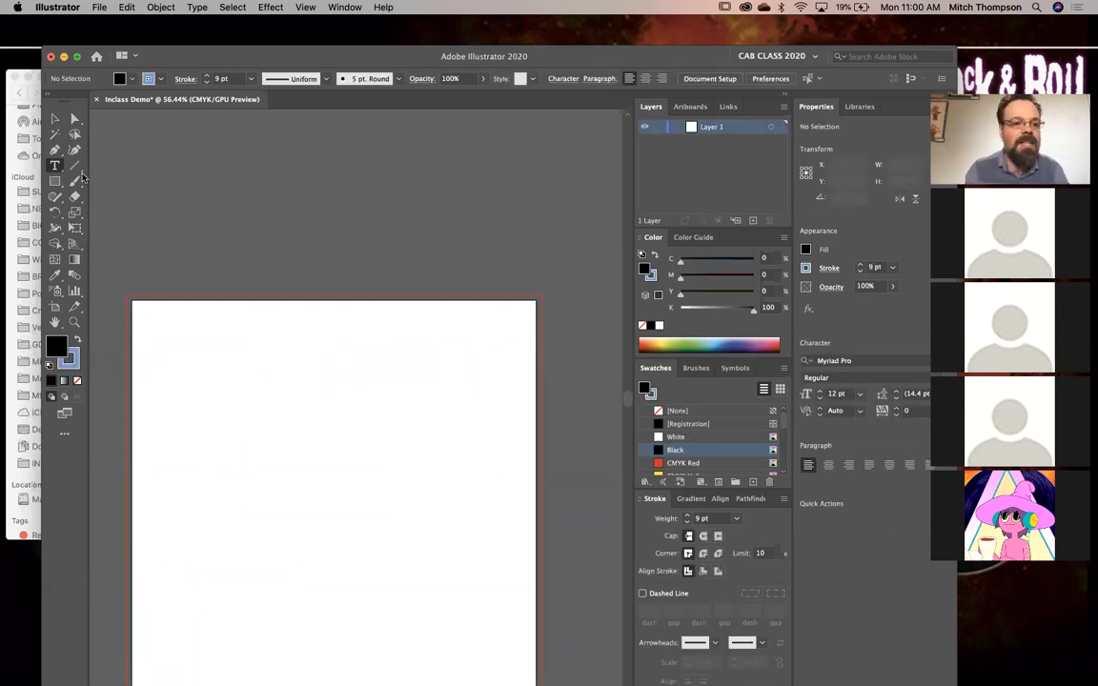
{"action": "left_click", "coordinate": [74, 166]}
{"action": "left_click", "coordinate": [60, 166]}
{"action": "left_click_drag", "start_coordinate": [60, 166], "coordinate": [114, 169]}
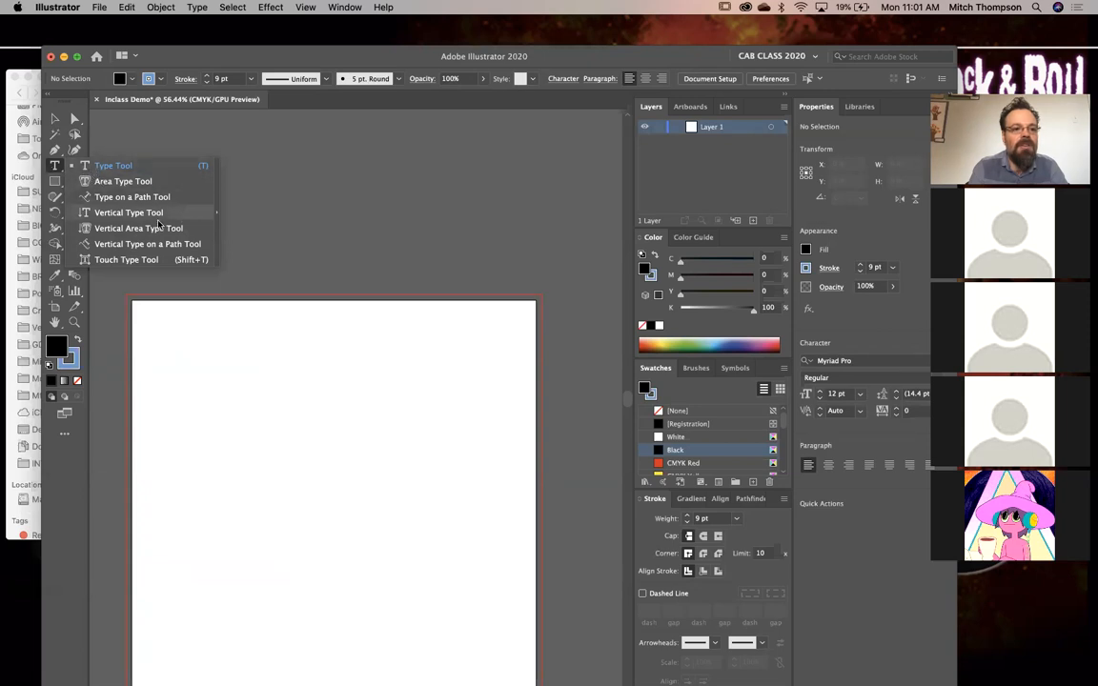
Draw a large spiral with the Spiral tool and scale it down to about 4.64 by 4.44 in on the page
{"action": "left_click", "coordinate": [75, 167]}
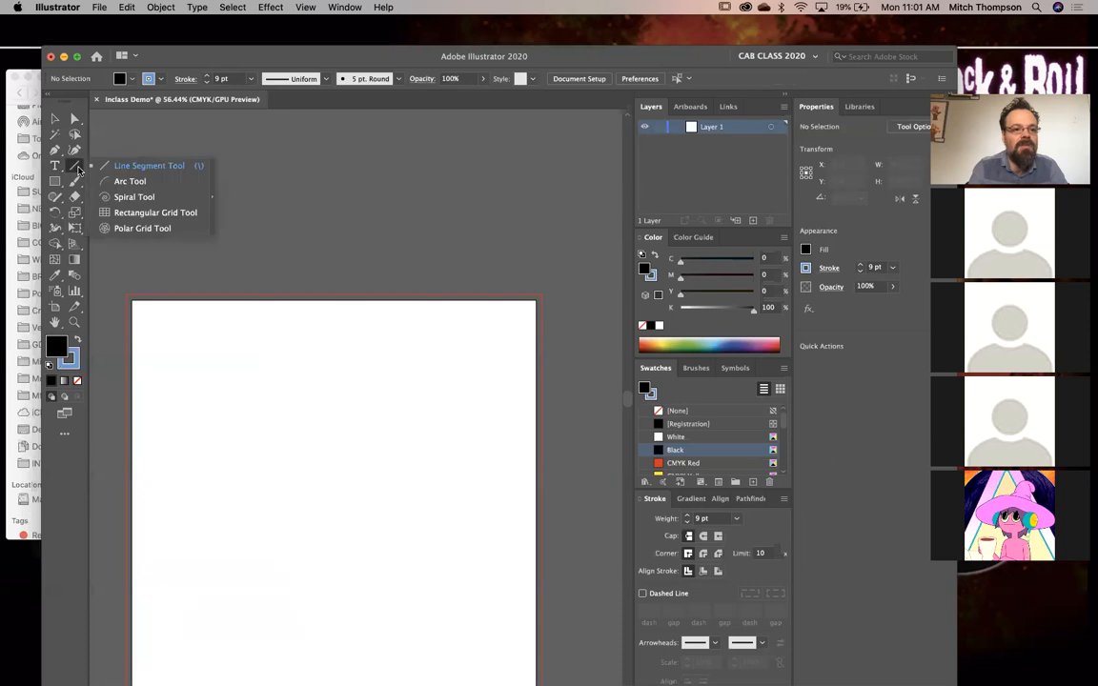
{"action": "left_click", "coordinate": [148, 197]}
{"action": "left_click_drag", "start_coordinate": [257, 324], "coordinate": [435, 455]}
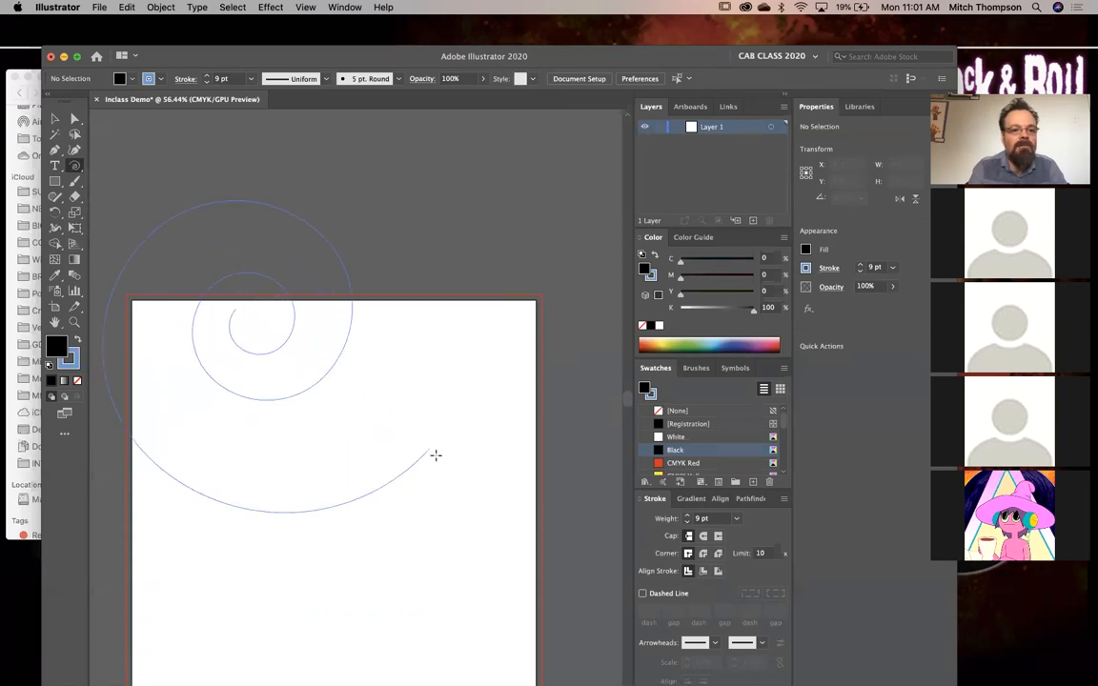
{"action": "left_click_drag", "start_coordinate": [310, 359], "coordinate": [296, 351]}
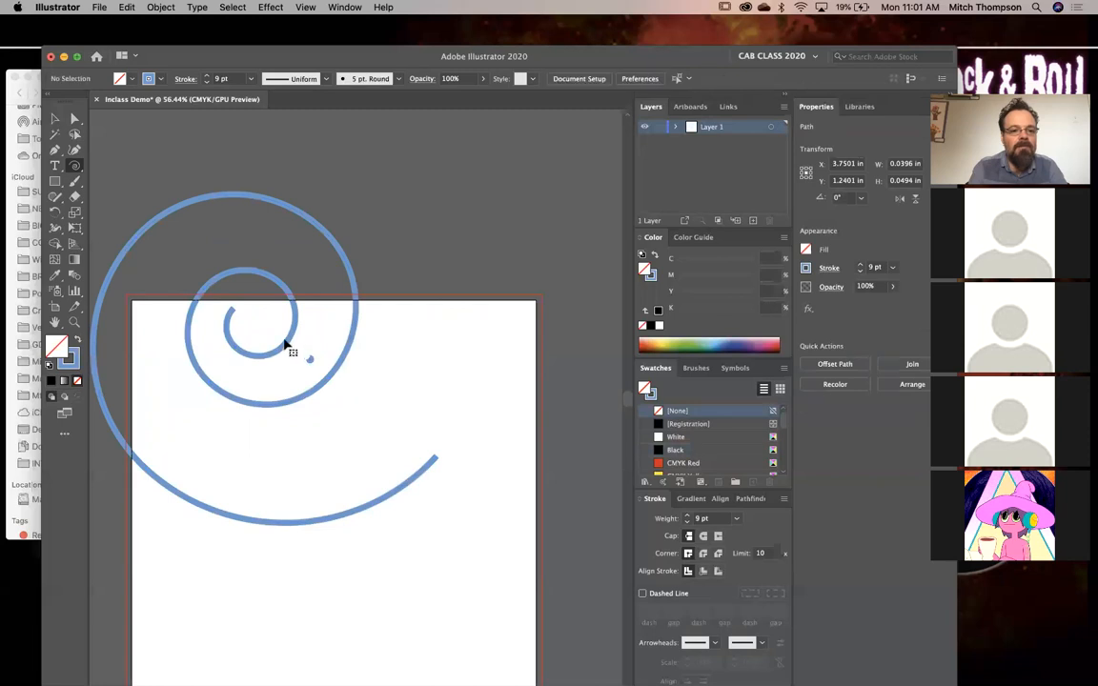
{"action": "left_click_drag", "start_coordinate": [343, 352], "coordinate": [444, 396]}
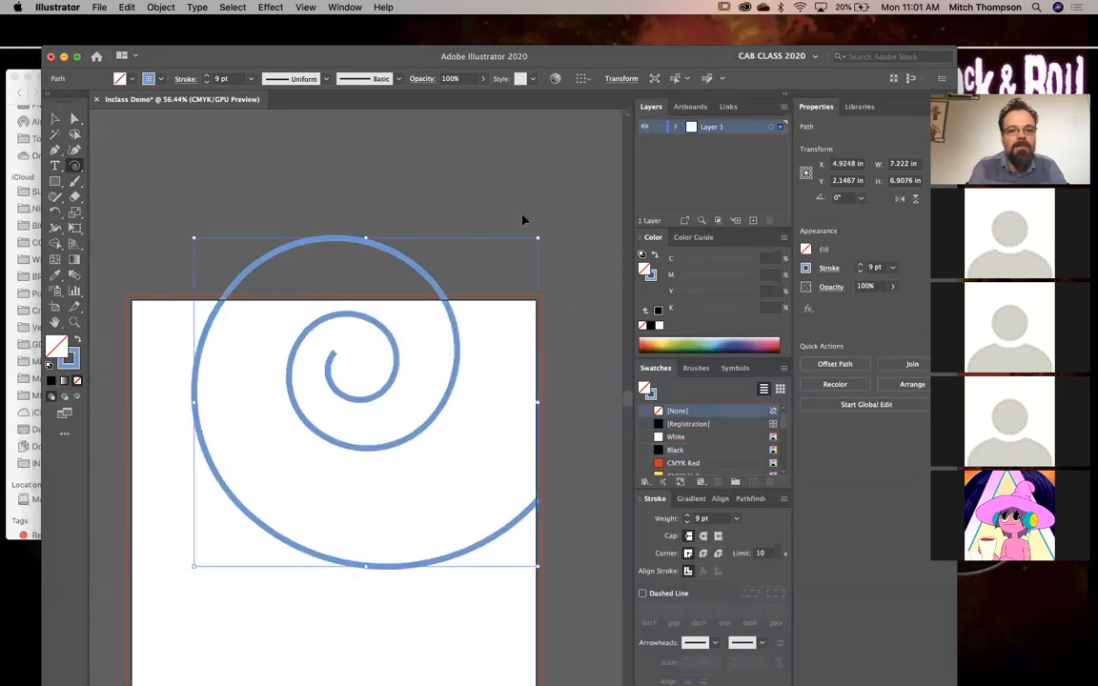
{"action": "mouse_move", "coordinate": [539, 241]}
{"action": "left_mouse_down"}
{"action": "mouse_move", "coordinate": [473, 321]}
{"action": "mouse_move", "coordinate": [459, 397]}
{"action": "left_mouse_up"}
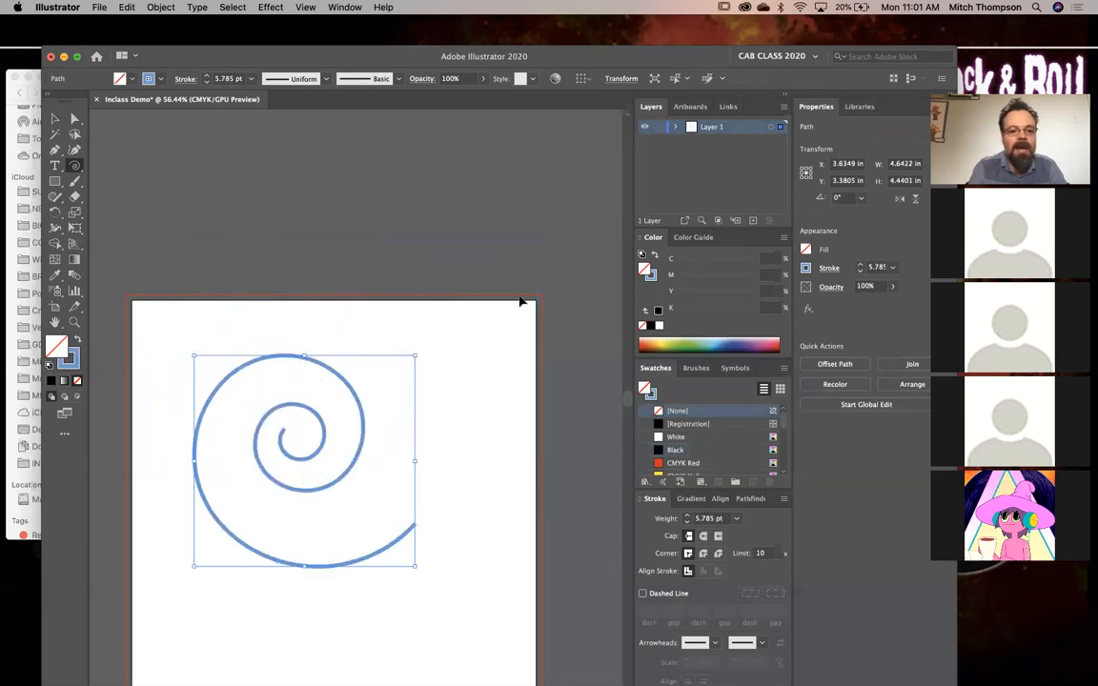
Place a copy of the spiral rotated to 270° at the page's upper-right corner, and delete both spirals
{"action": "left_click_drag", "start_coordinate": [363, 435], "coordinate": [520, 301]}
{"action": "left_click_drag", "start_coordinate": [580, 215], "coordinate": [525, 393]}
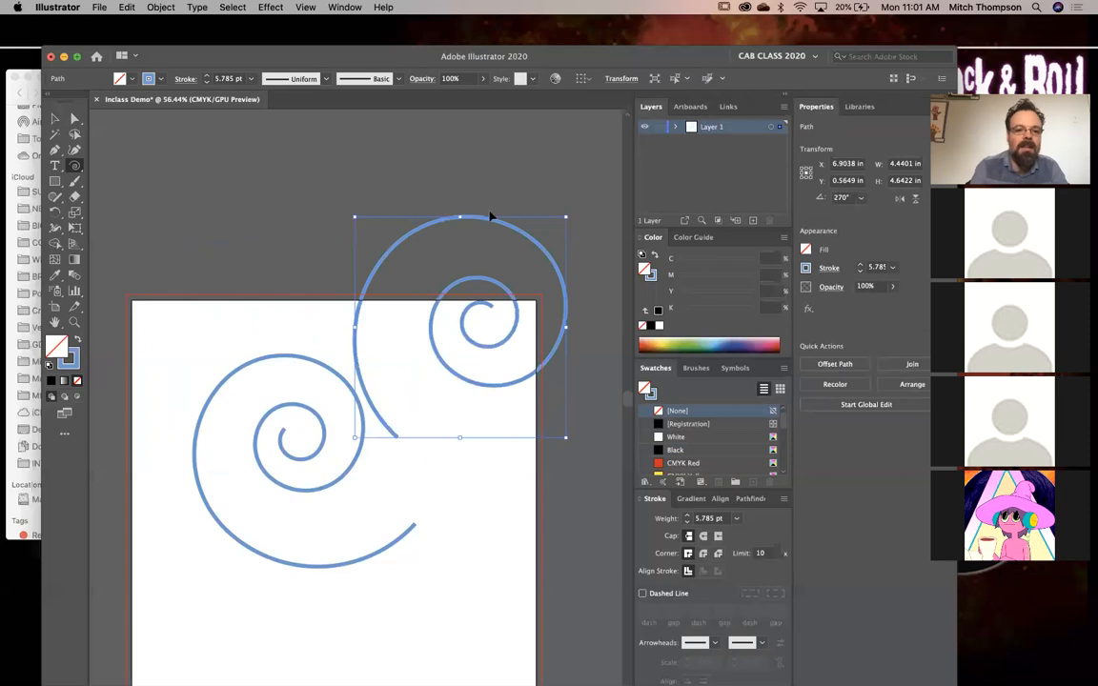
{"action": "left_click", "coordinate": [291, 425], "text": "shift"}
{"action": "key", "text": "Delete"}
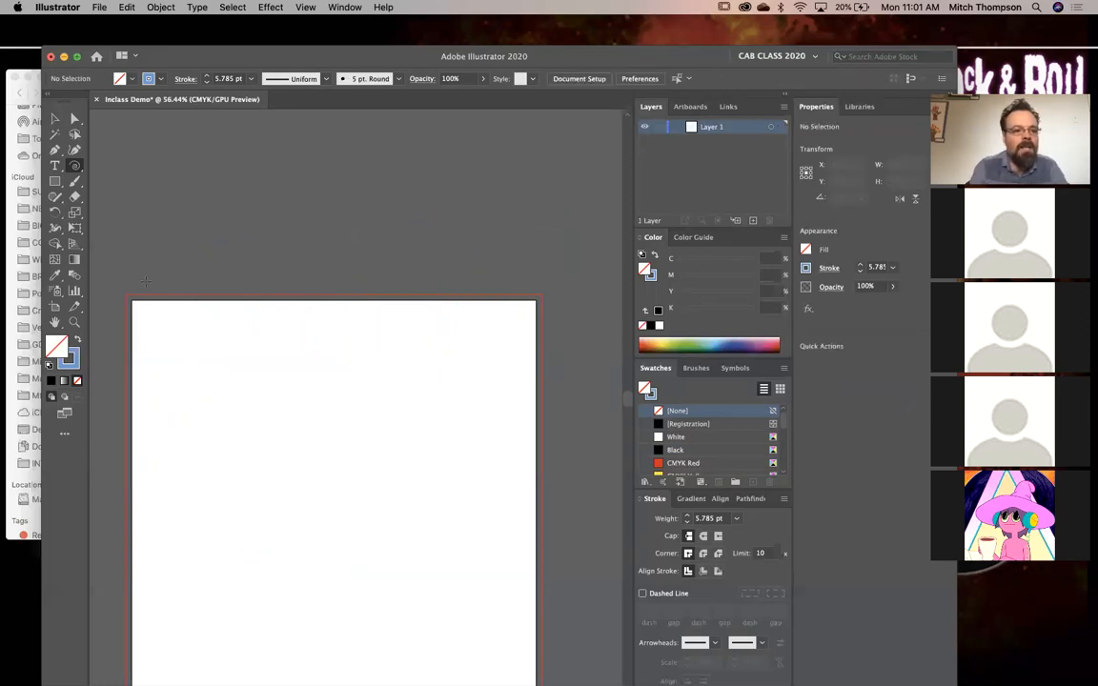
Draw a circle about 3.60 by 3.49 in on the page with the Ellipse tool, and delete it
{"action": "left_click", "coordinate": [55, 181]}
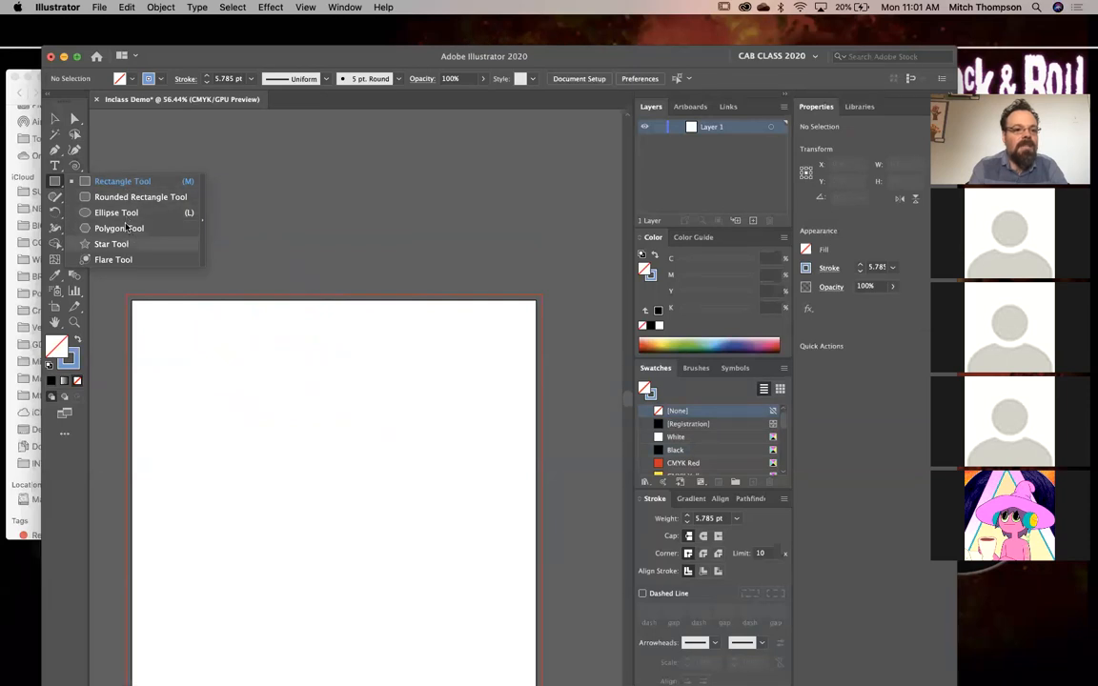
{"action": "left_click", "coordinate": [58, 183]}
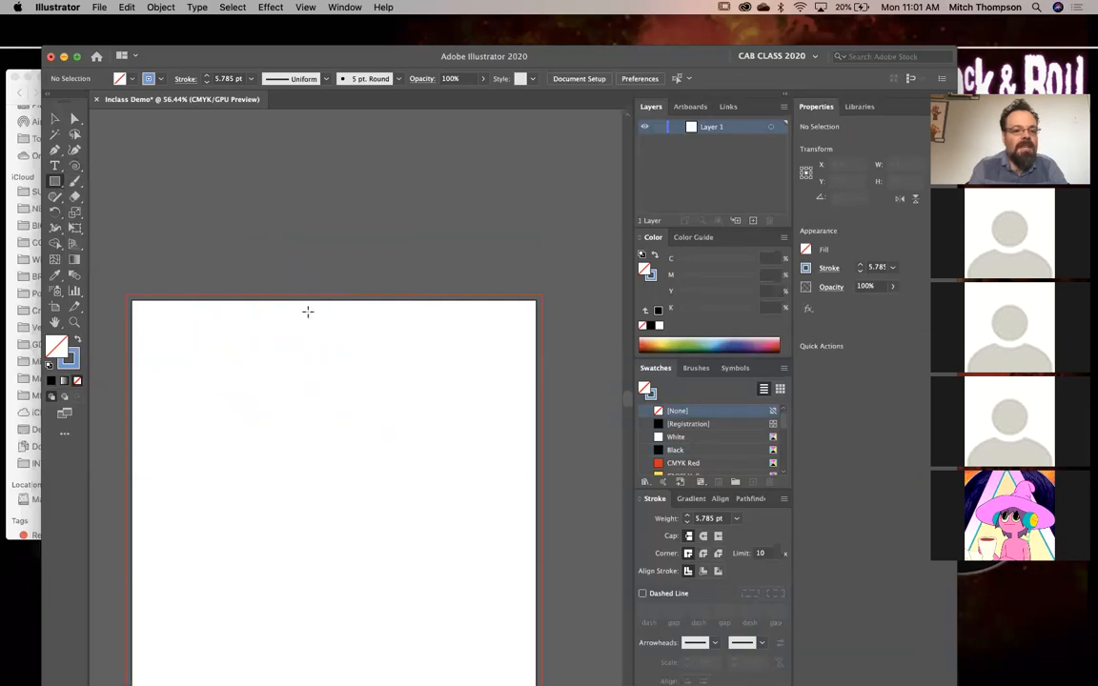
{"action": "key", "text": "l"}
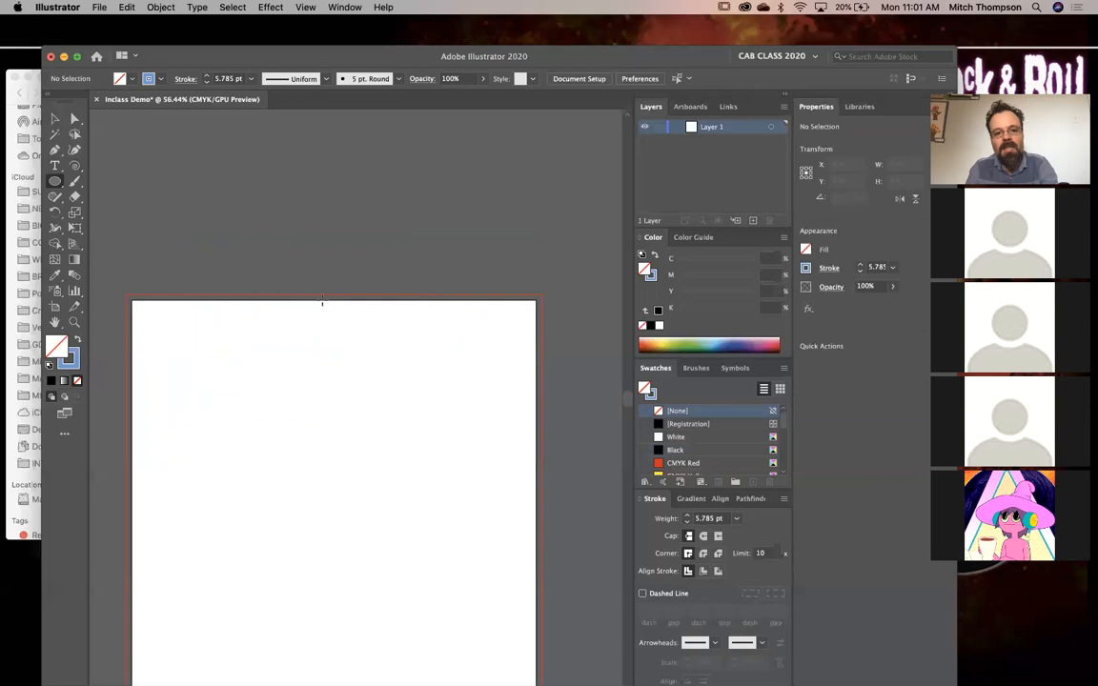
{"action": "left_click_drag", "start_coordinate": [280, 344], "coordinate": [453, 508]}
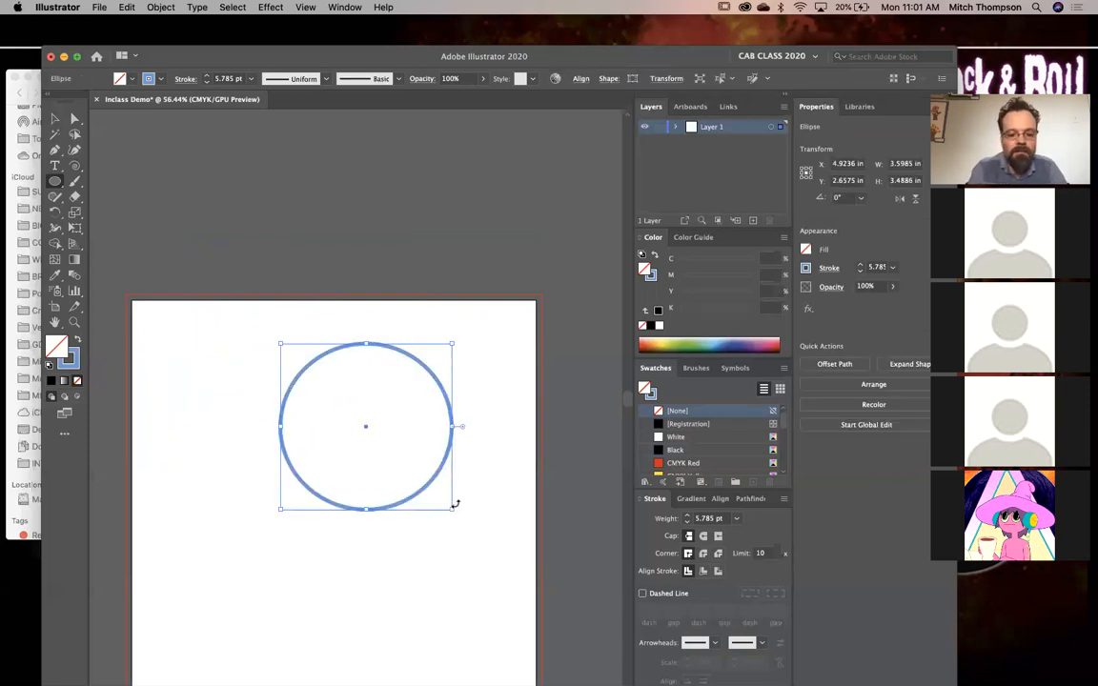
{"action": "key", "text": "Delete"}
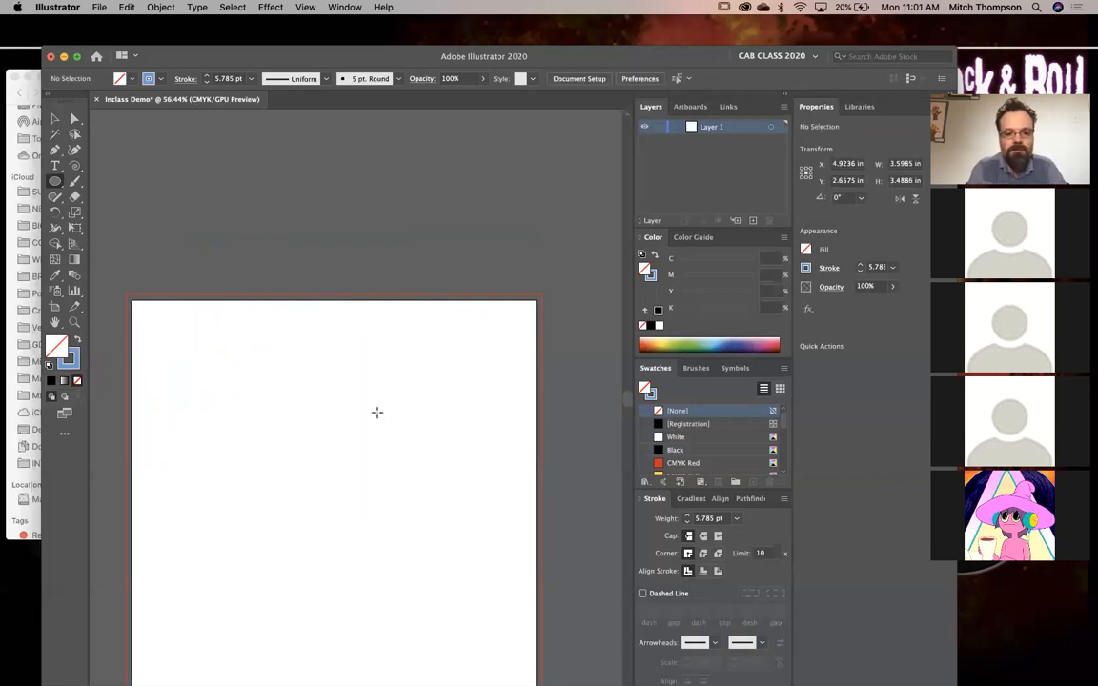
Draw a rectangle near the middle of the page's visible area with the Rectangle tool, and deselect it
{"action": "key", "text": "r"}
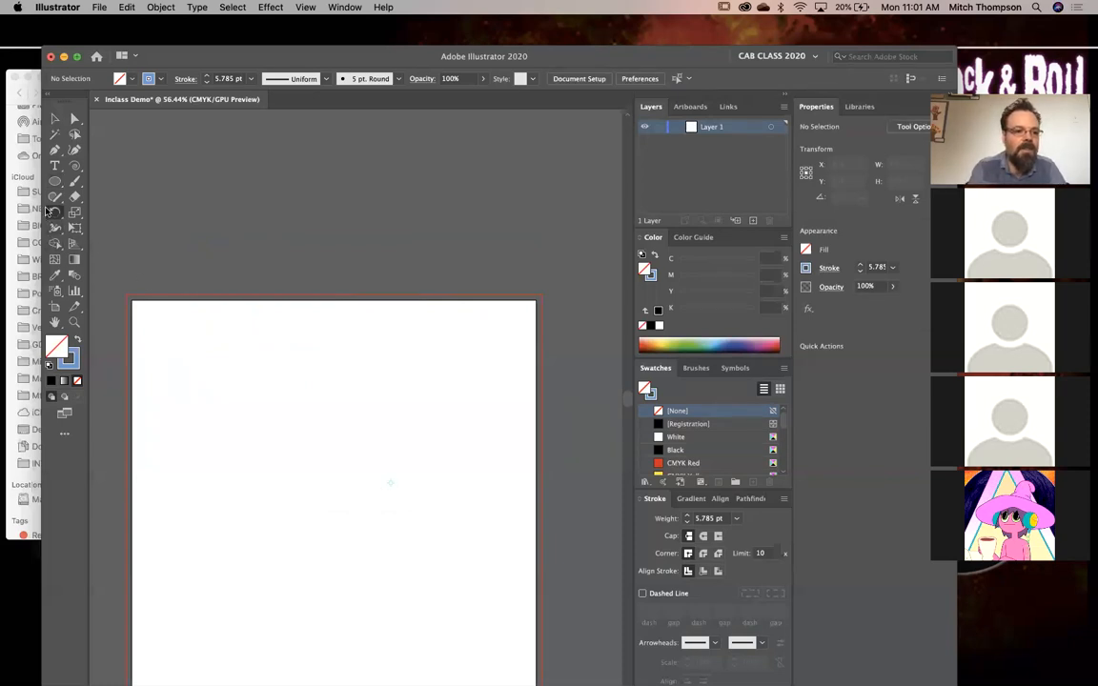
{"action": "left_click", "coordinate": [53, 183]}
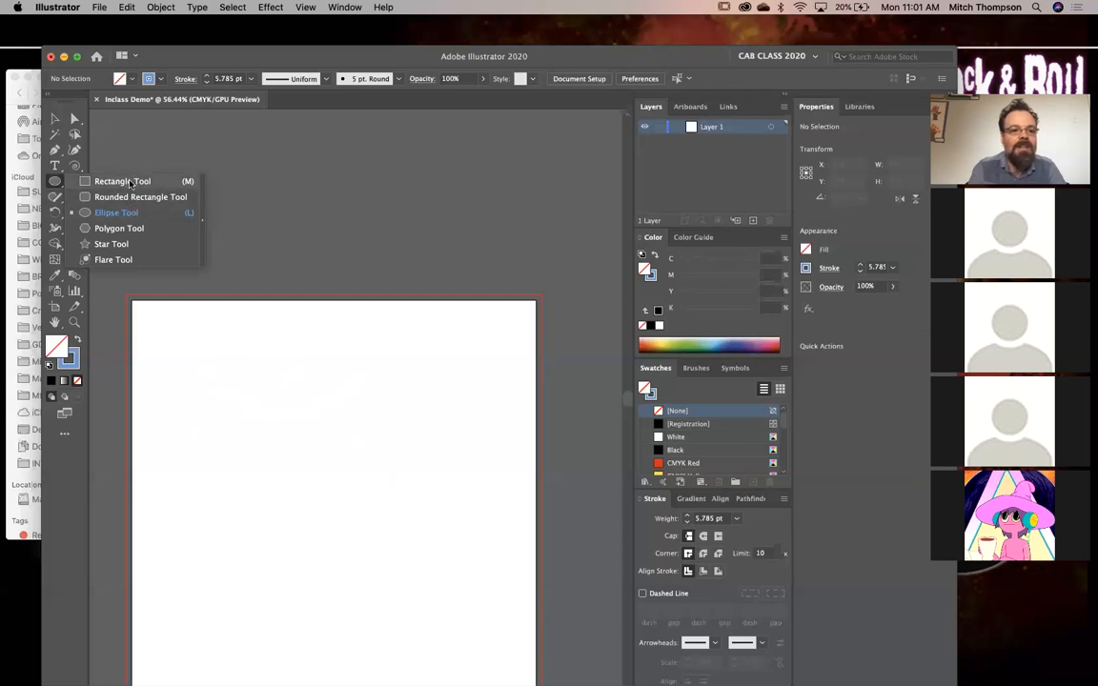
{"action": "left_click", "coordinate": [56, 182]}
{"action": "key", "text": "m"}
{"action": "mouse_move", "coordinate": [260, 329]}
{"action": "left_mouse_down"}
{"action": "mouse_move", "coordinate": [432, 482]}
{"action": "mouse_move", "coordinate": [387, 498]}
{"action": "left_mouse_up"}
{"action": "left_click", "coordinate": [483, 476], "text": "super"}
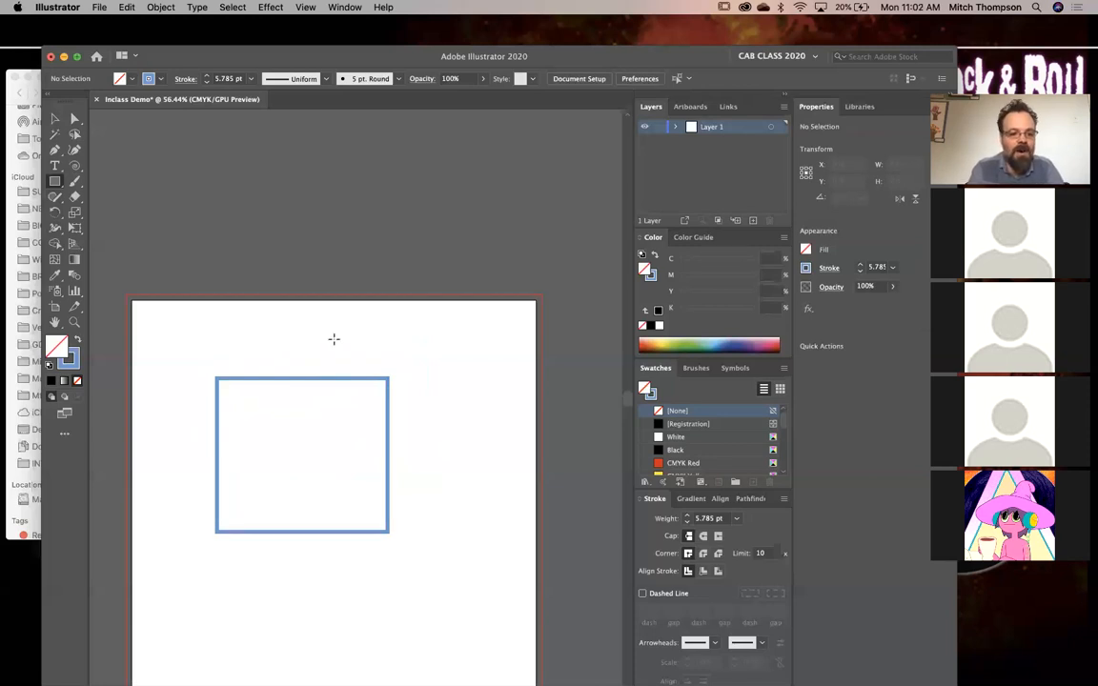
Draw a tall ellipse about 2.39 by 3.13 in across the page's top edge, above the rectangle, and deselect it
{"action": "left_click", "coordinate": [54, 181]}
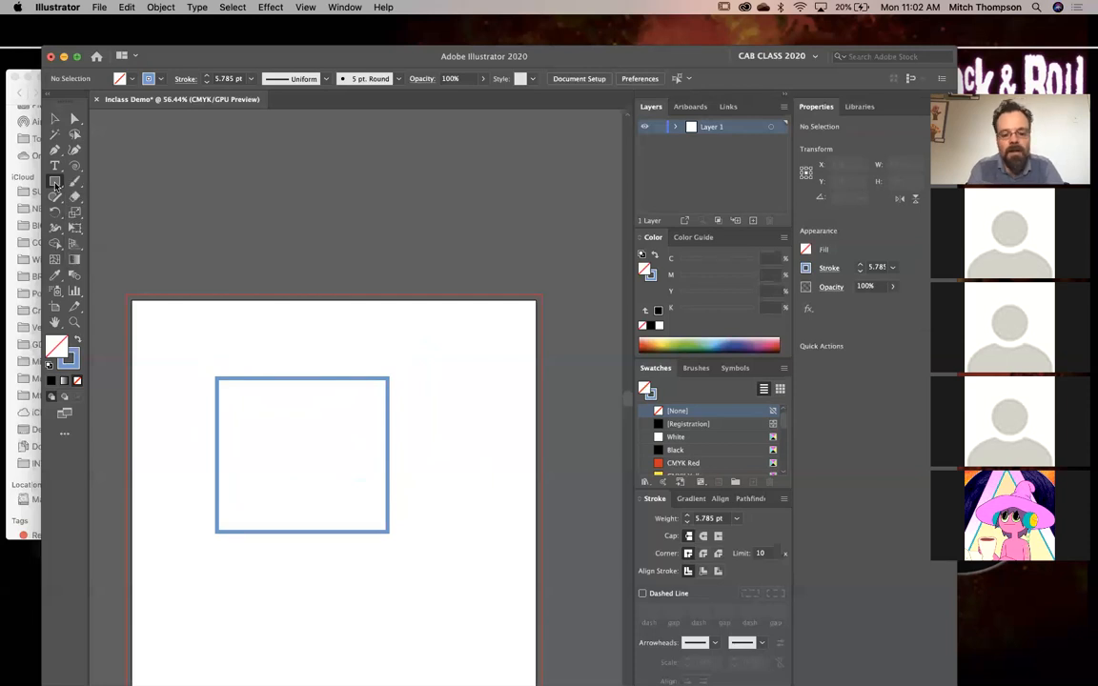
{"action": "key", "text": "l"}
{"action": "left_click_drag", "start_coordinate": [246, 200], "coordinate": [362, 350]}
{"action": "left_click_drag", "start_coordinate": [438, 299], "coordinate": [285, 415]}
{"action": "left_click", "coordinate": [407, 298]}
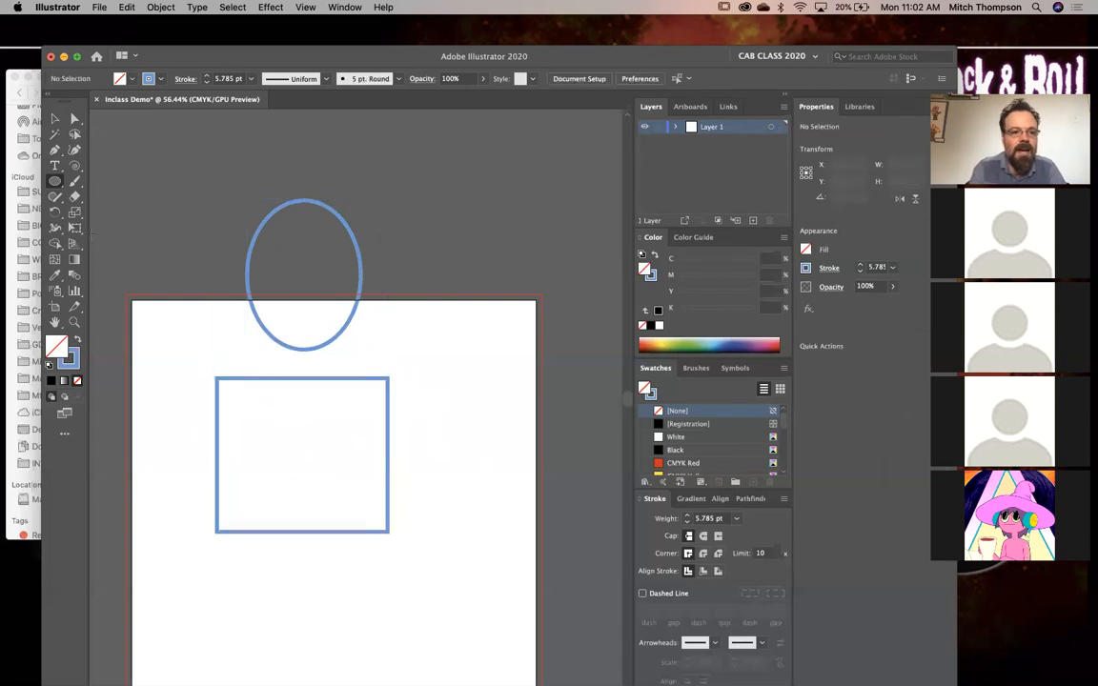
Examine the tools grouped with the Ellipse, Paintbrush, Shaper, Eraser and Rotate tools
{"action": "left_click", "coordinate": [59, 181]}
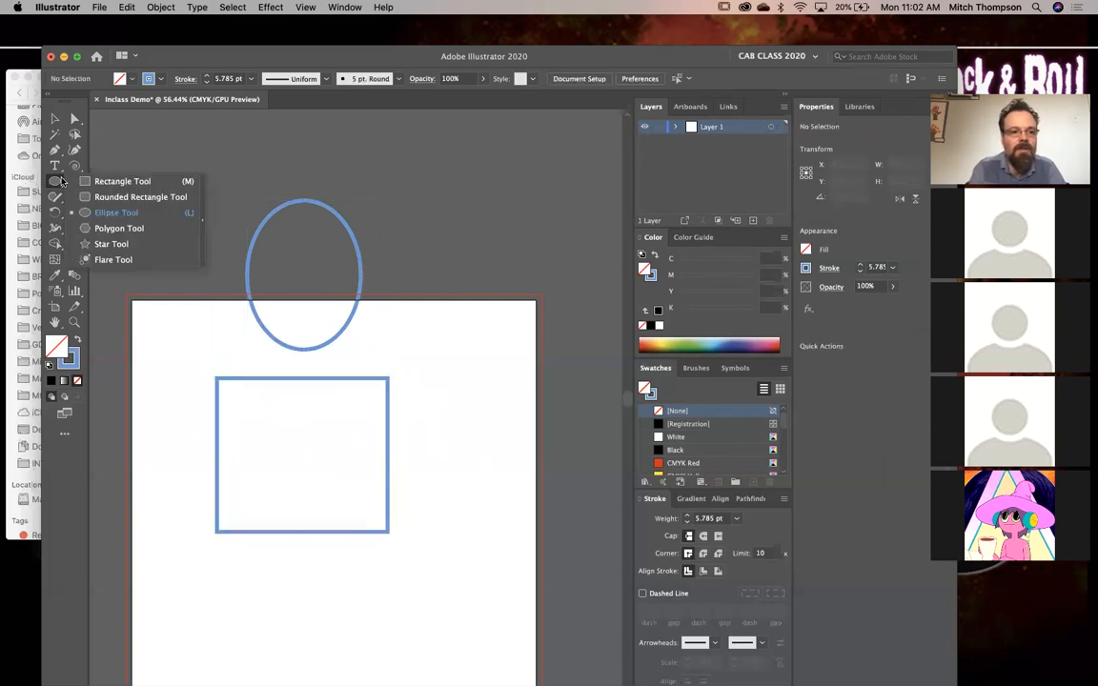
{"action": "left_click", "coordinate": [98, 214]}
{"action": "left_click", "coordinate": [74, 181]}
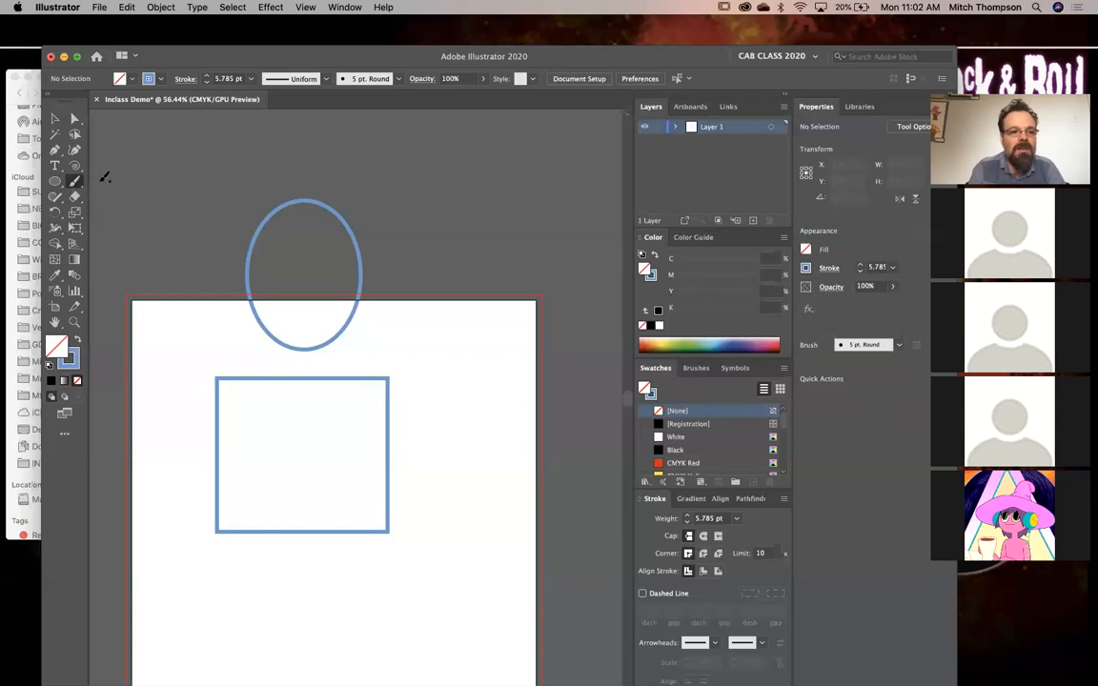
{"action": "left_click", "coordinate": [75, 181]}
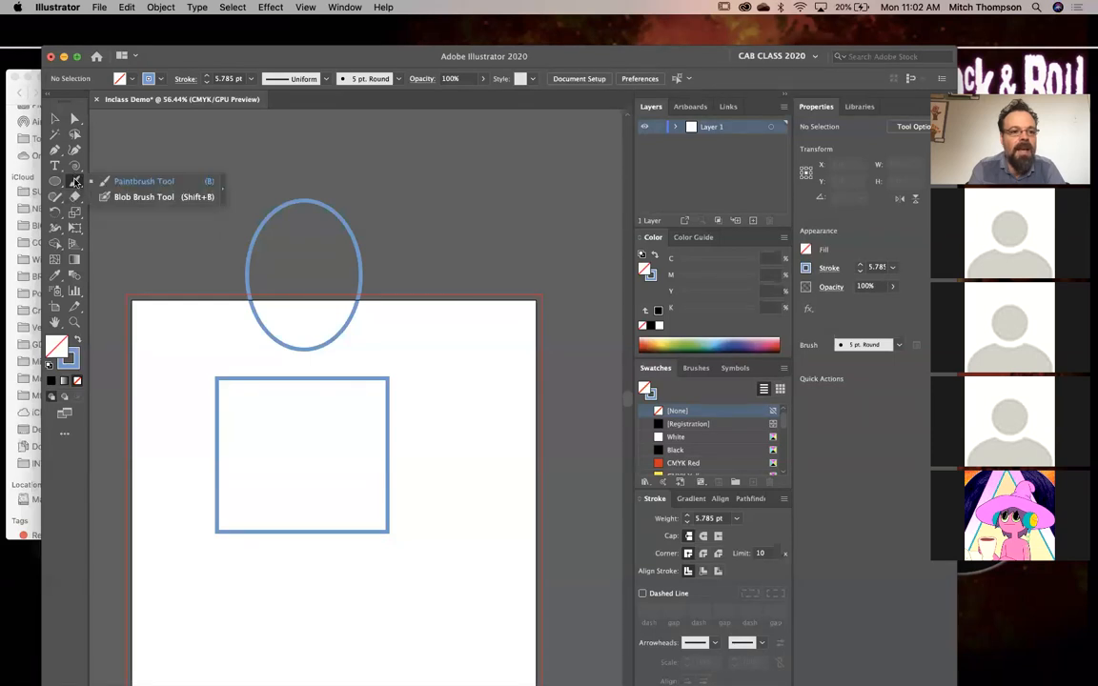
{"action": "left_click", "coordinate": [74, 181]}
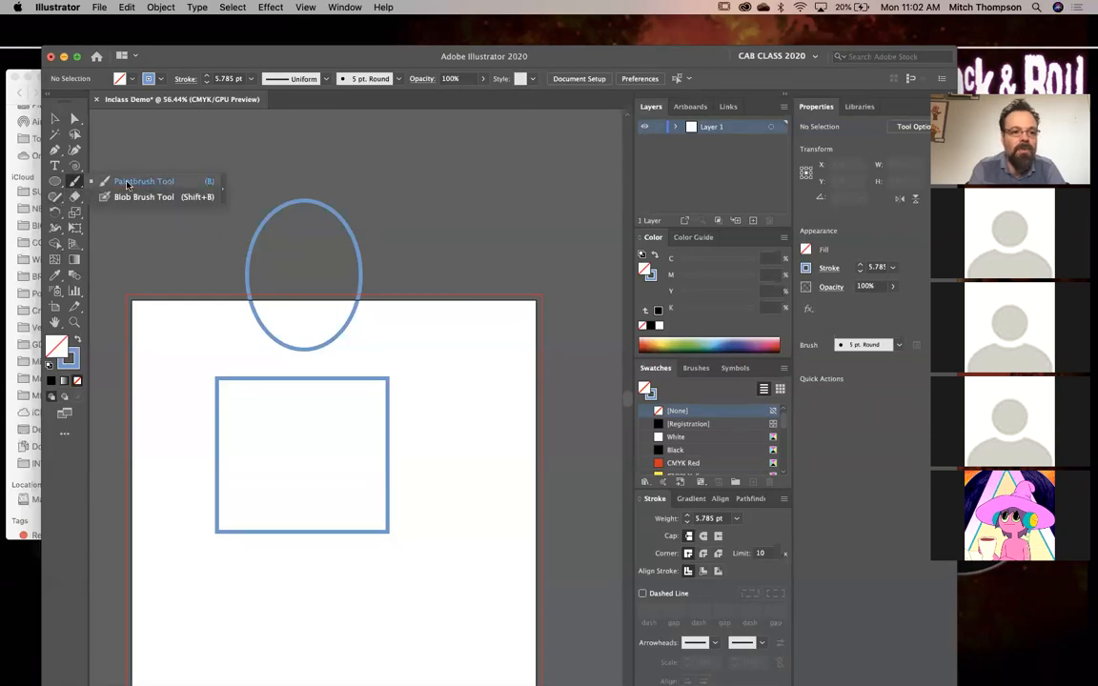
{"action": "left_click", "coordinate": [55, 196]}
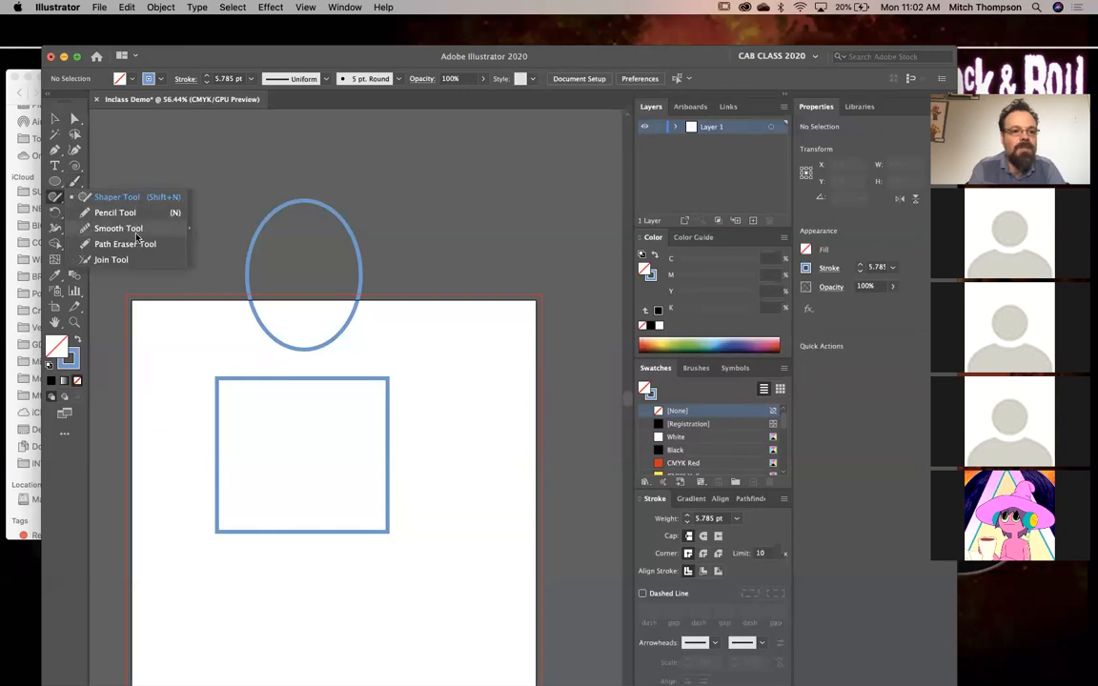
{"action": "left_click", "coordinate": [61, 197]}
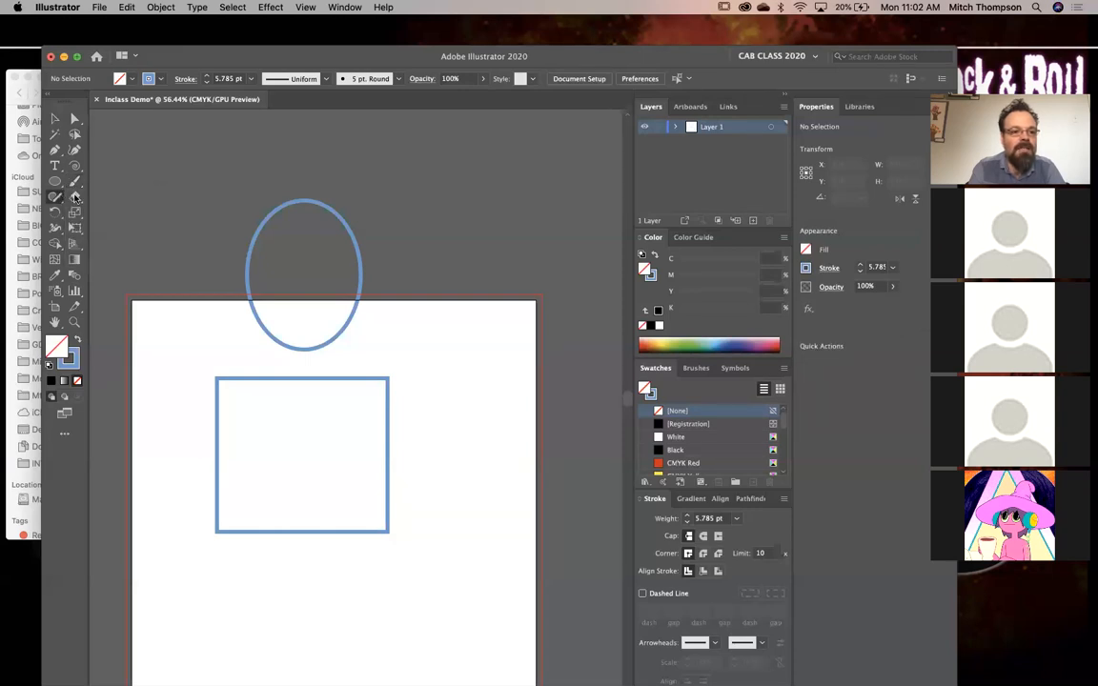
{"action": "left_click", "coordinate": [75, 196]}
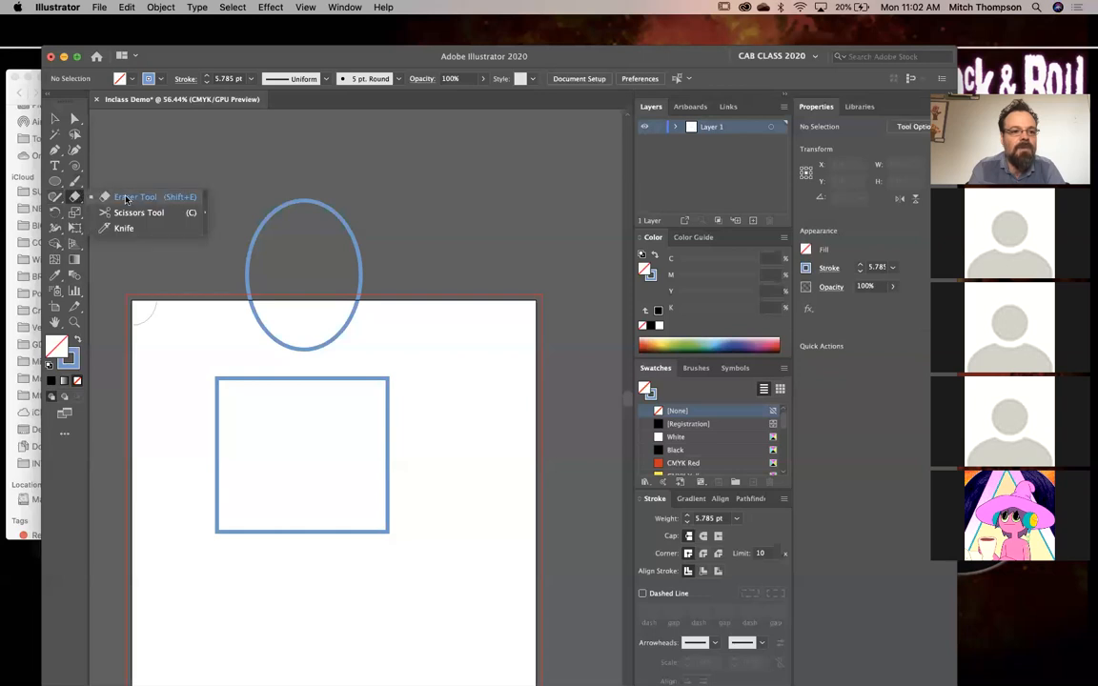
{"action": "left_click", "coordinate": [55, 195]}
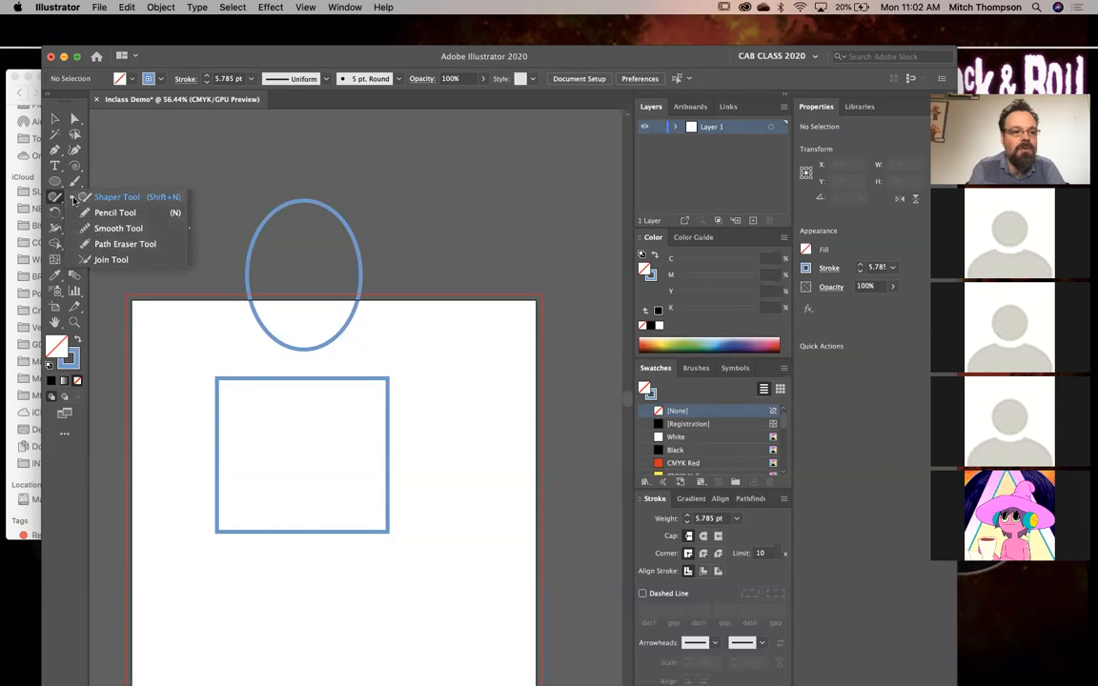
{"action": "left_click", "coordinate": [55, 197]}
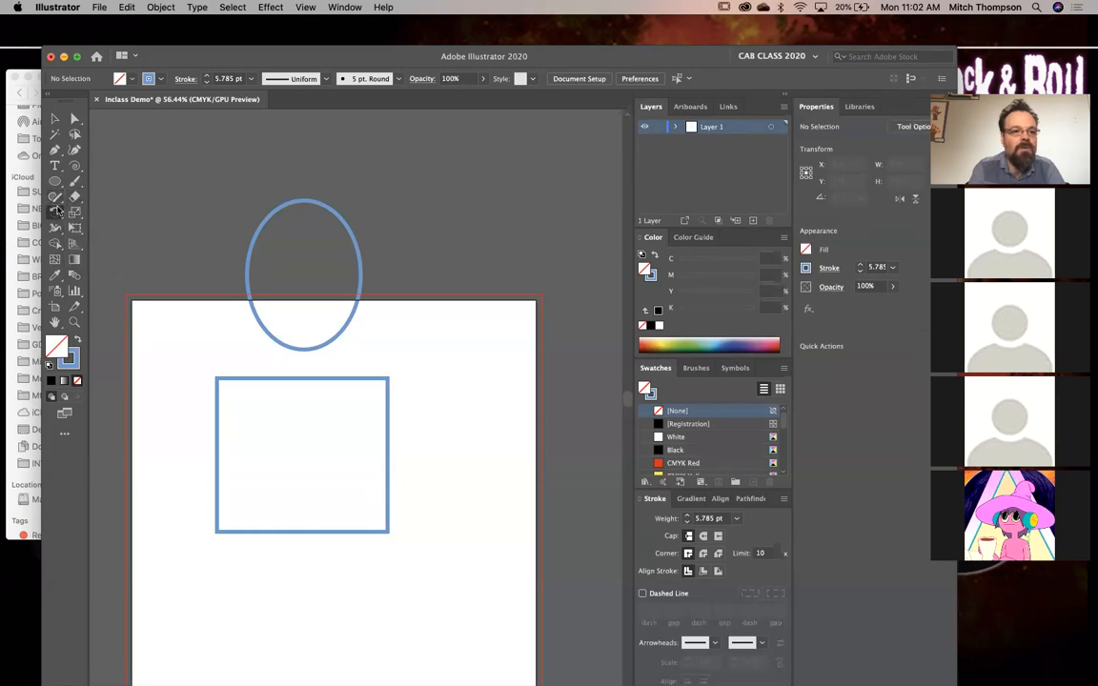
{"action": "left_click", "coordinate": [58, 212]}
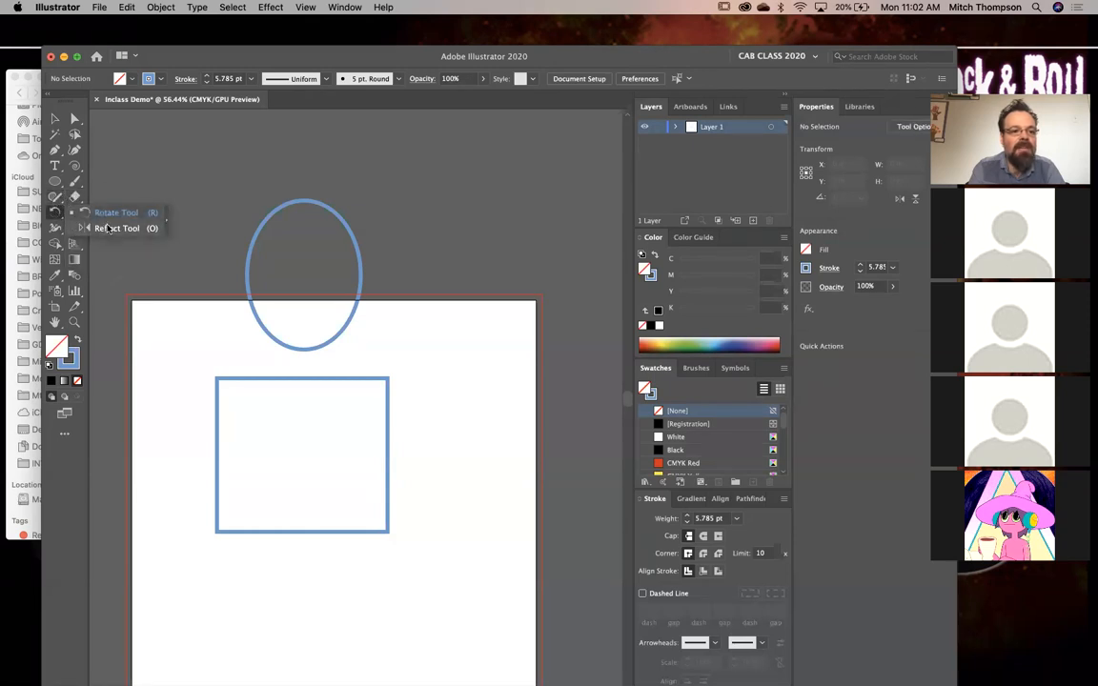
{"action": "left_click", "coordinate": [80, 227]}
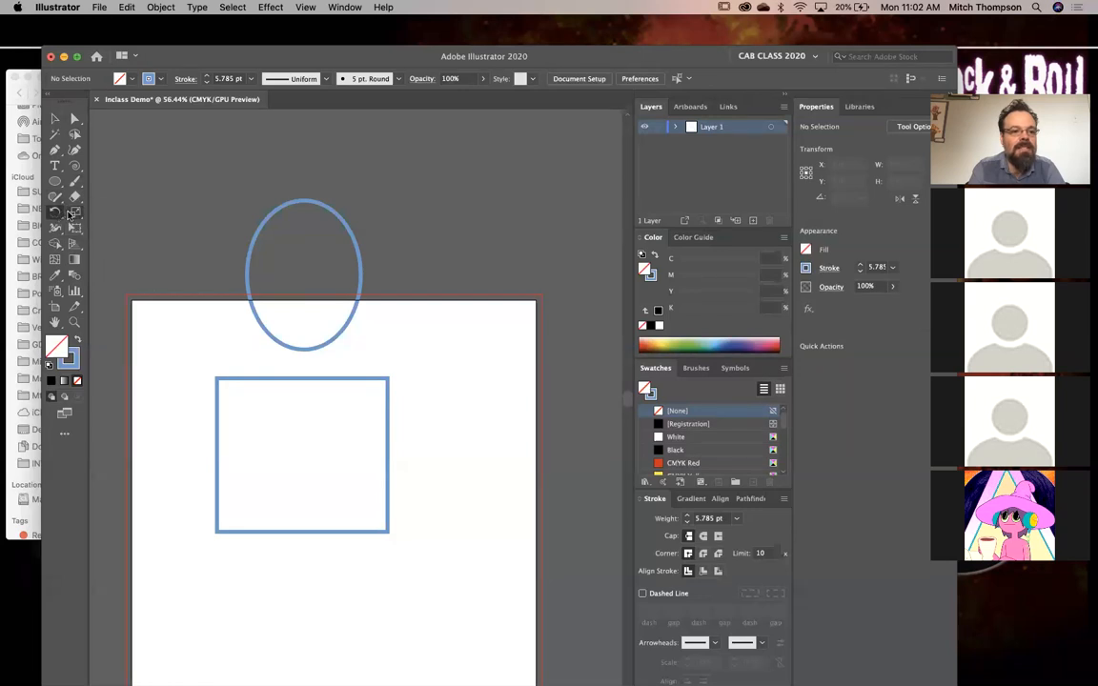
Scale the ellipse down proportionally with the Scale tool to about 1.78 by 2.33 in
{"action": "left_click", "coordinate": [74, 212]}
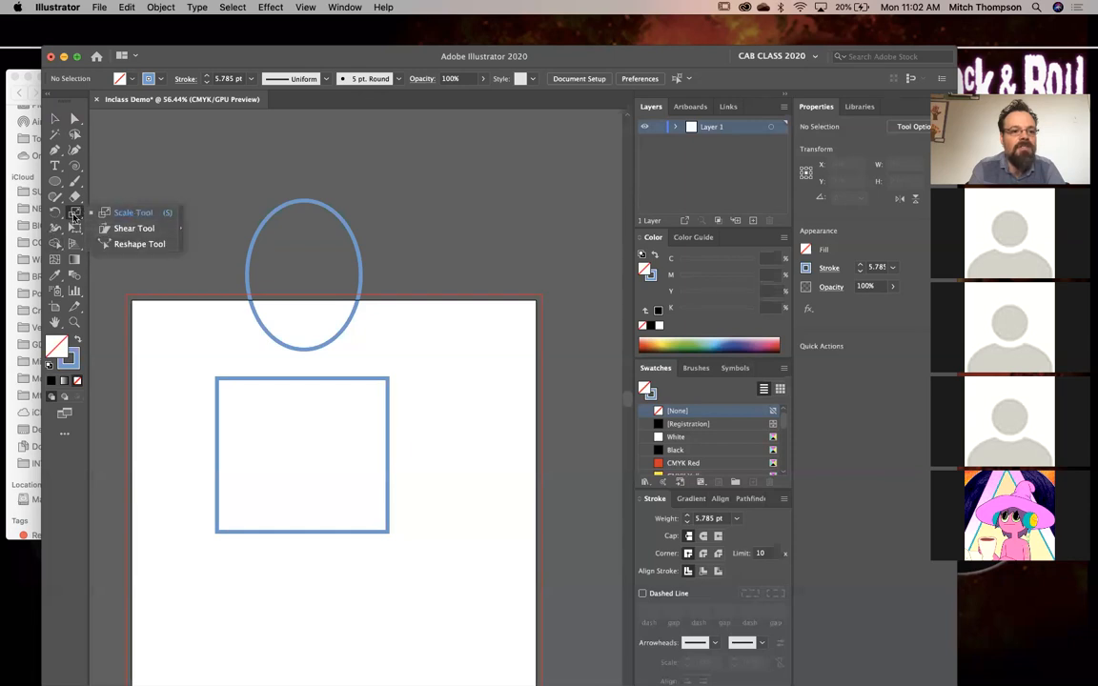
{"action": "left_click", "coordinate": [116, 212]}
{"action": "left_click", "coordinate": [358, 249]}
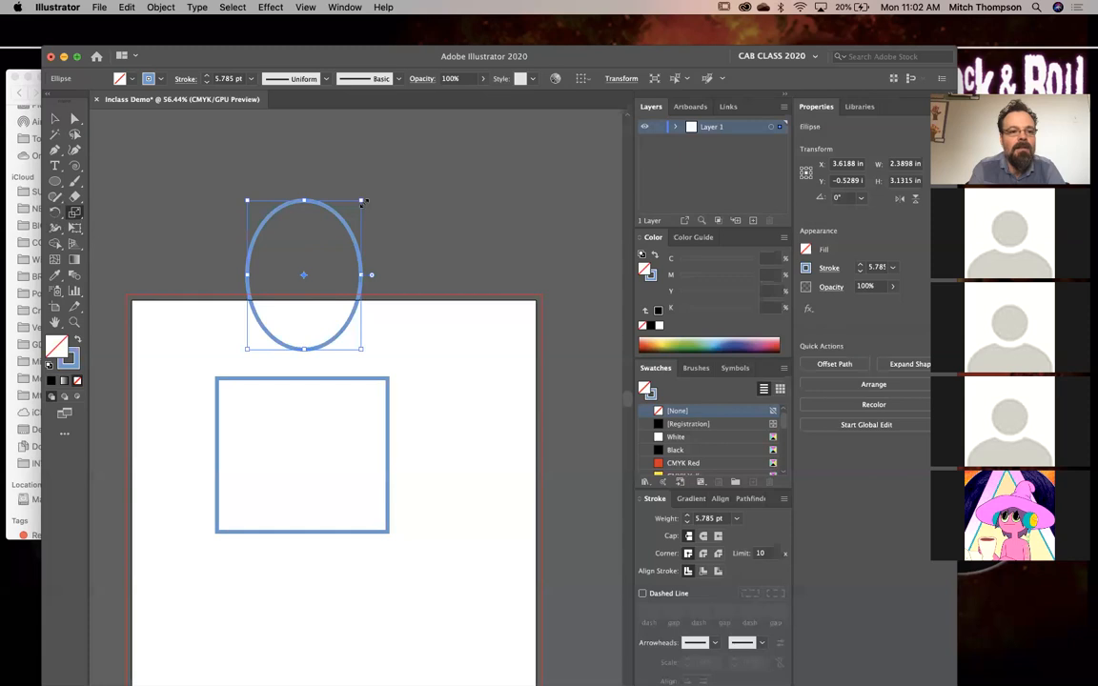
{"action": "mouse_move", "coordinate": [361, 201]}
{"action": "left_mouse_down"}
{"action": "mouse_move", "coordinate": [411, 166]}
{"action": "mouse_move", "coordinate": [332, 239]}
{"action": "left_mouse_up"}
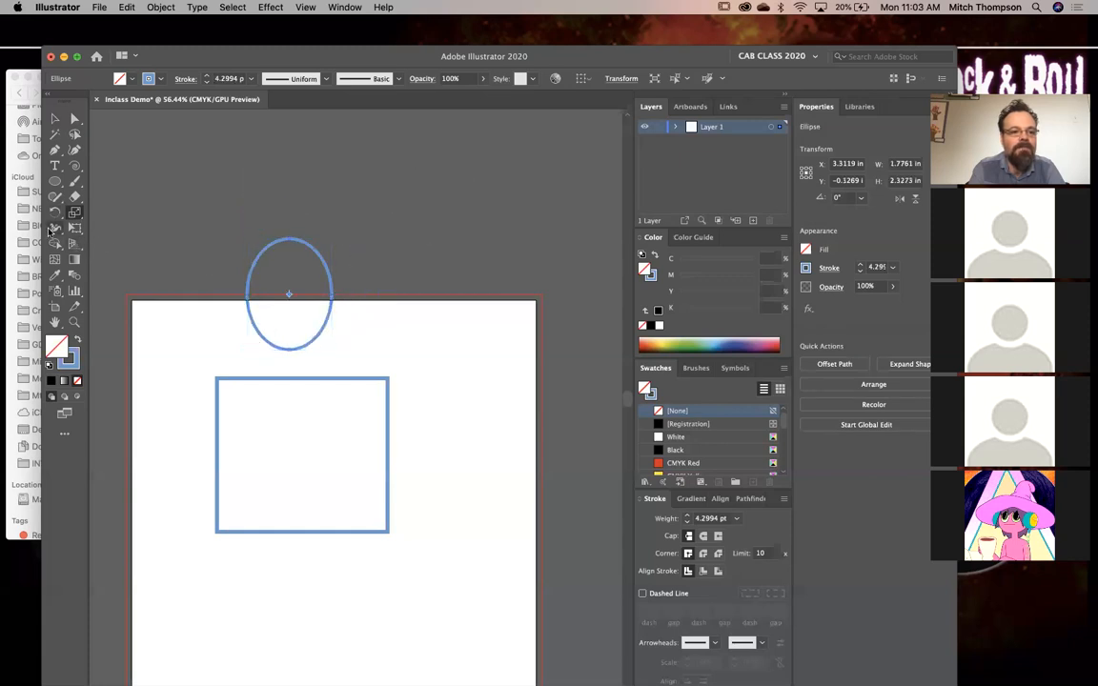
Twist the ellipse's upper-left and lower-right parts into spirals with the Twirl tool
{"action": "left_click", "coordinate": [53, 229]}
{"action": "left_click", "coordinate": [49, 228]}
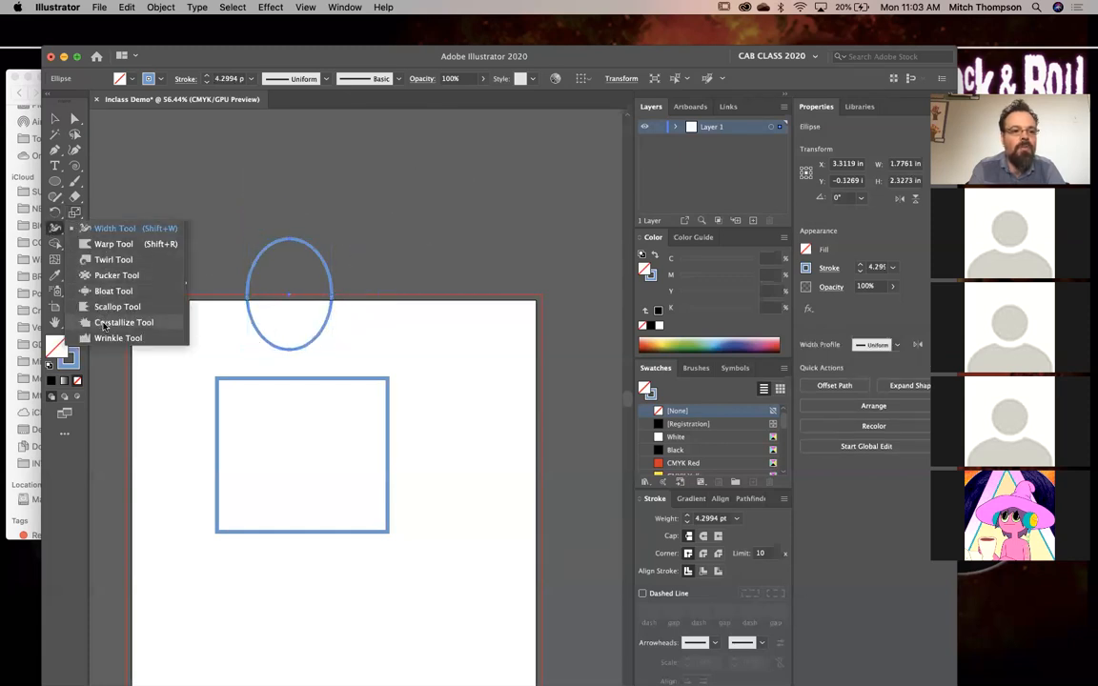
{"action": "left_click", "coordinate": [101, 260]}
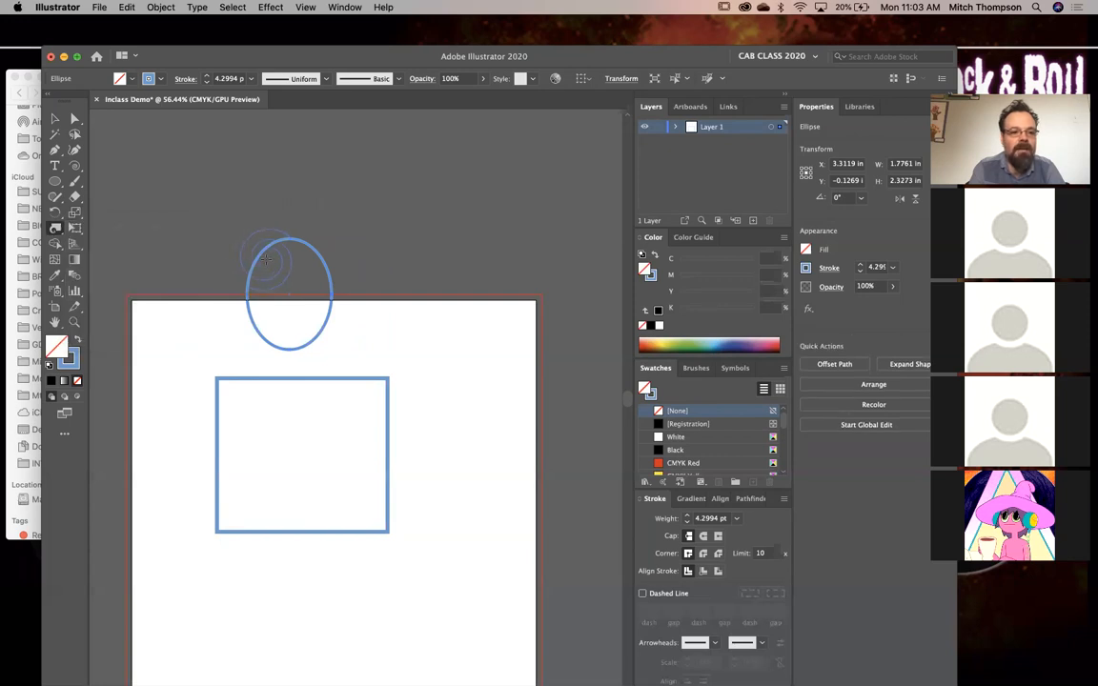
{"action": "left_click_drag", "start_coordinate": [266, 258], "coordinate": [267, 258]}
{"action": "left_click_drag", "start_coordinate": [316, 322], "coordinate": [316, 322]}
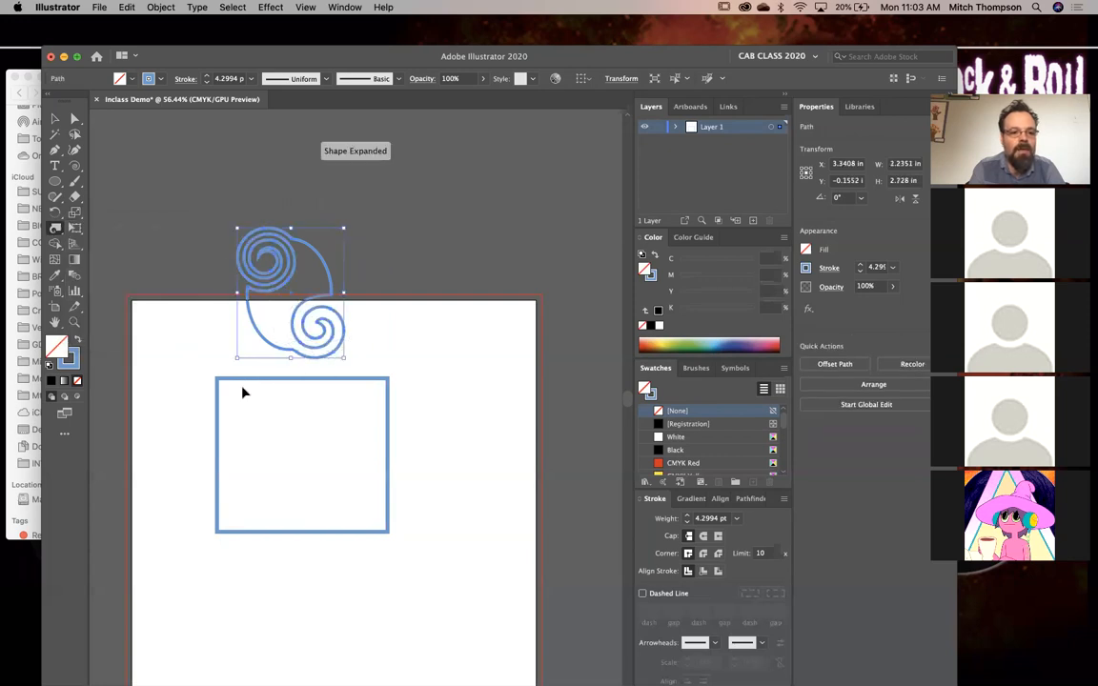
Twirl the rectangle's corners and edges into curls, making the shape about 4.48 by 4.15 in
{"action": "left_click", "coordinate": [217, 416], "text": "super"}
{"action": "left_click_drag", "start_coordinate": [217, 372], "coordinate": [219, 374]}
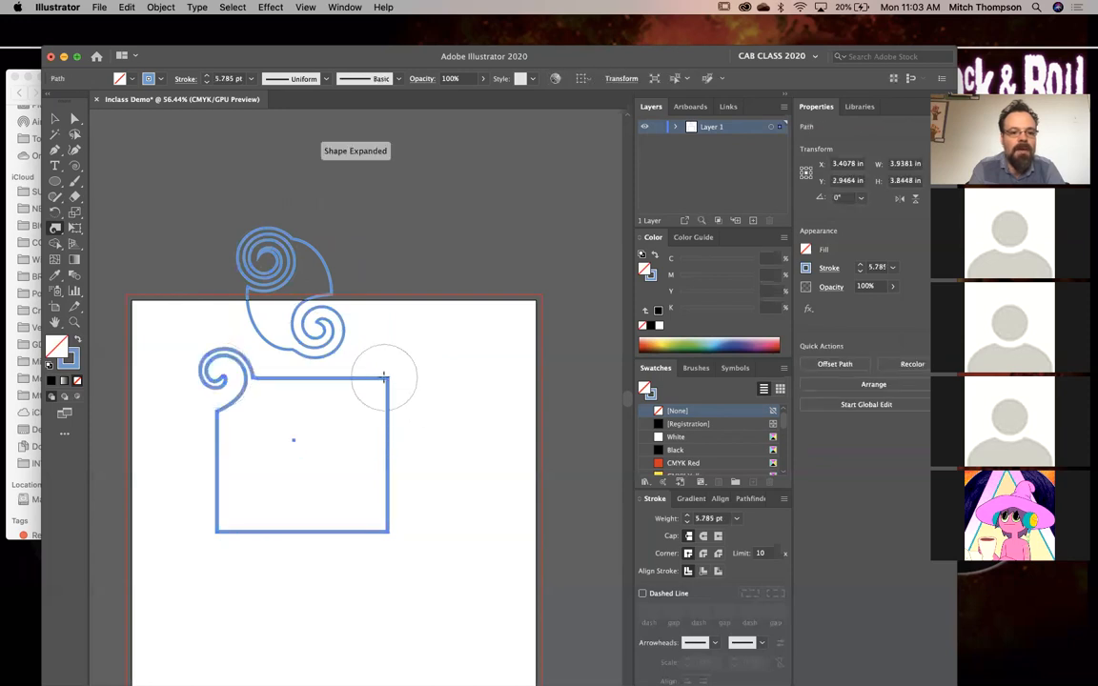
{"action": "left_click_drag", "start_coordinate": [385, 378], "coordinate": [381, 372]}
{"action": "left_click_drag", "start_coordinate": [274, 367], "coordinate": [345, 417]}
{"action": "mouse_move", "coordinate": [386, 512]}
{"action": "left_mouse_down"}
{"action": "mouse_move", "coordinate": [211, 515]}
{"action": "mouse_move", "coordinate": [199, 508]}
{"action": "mouse_move", "coordinate": [220, 427]}
{"action": "left_mouse_up"}
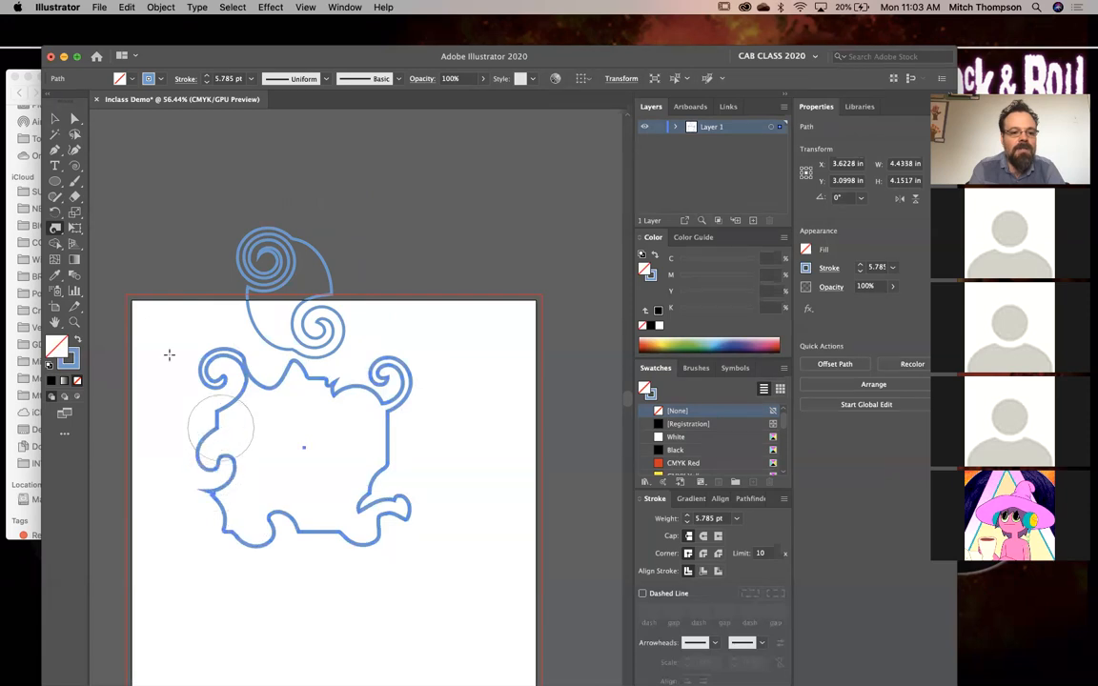
Distort the right side of the twirled rectangle with the Pucker tool
{"action": "left_click", "coordinate": [57, 229]}
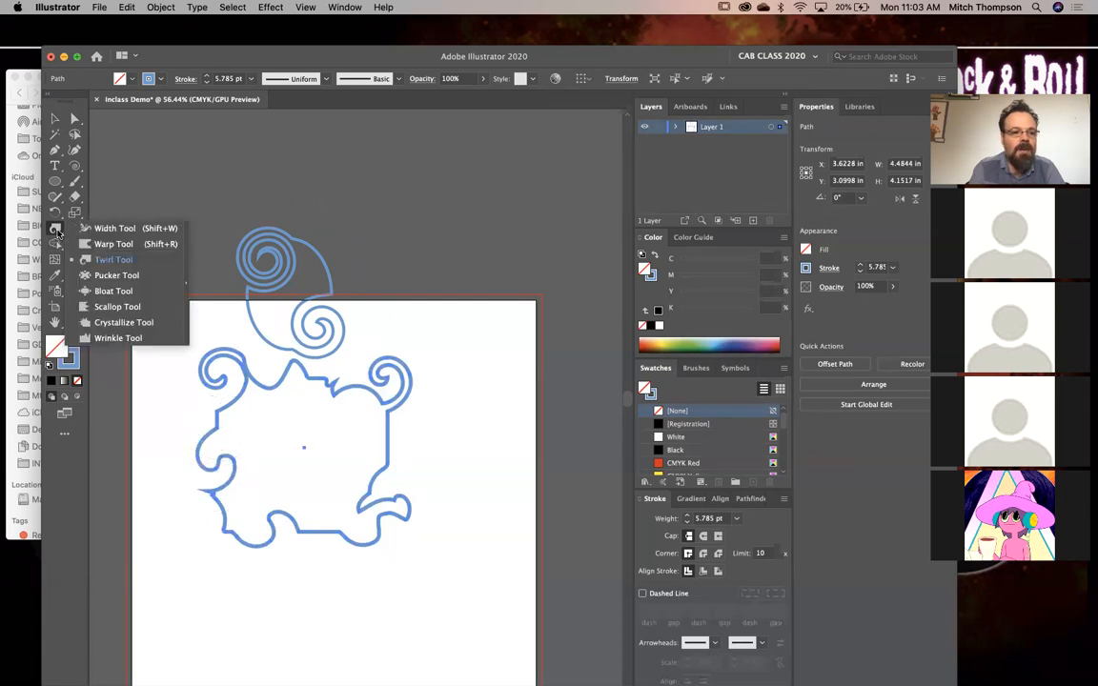
{"action": "left_click", "coordinate": [115, 276]}
{"action": "mouse_move", "coordinate": [325, 409]}
{"action": "left_mouse_down"}
{"action": "mouse_move", "coordinate": [346, 383]}
{"action": "mouse_move", "coordinate": [386, 380]}
{"action": "mouse_move", "coordinate": [387, 543]}
{"action": "left_mouse_up"}
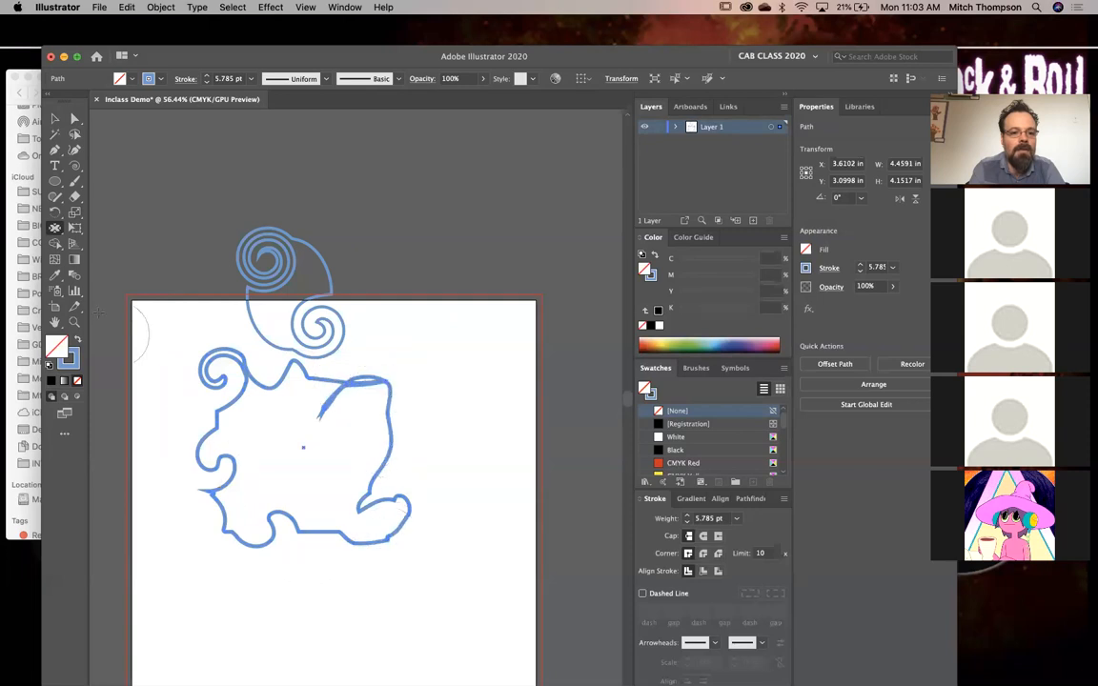
Activate Free Transform for the distorted rectangle and move its floating options widget beside the twirled ellipse
{"action": "left_click", "coordinate": [54, 244]}
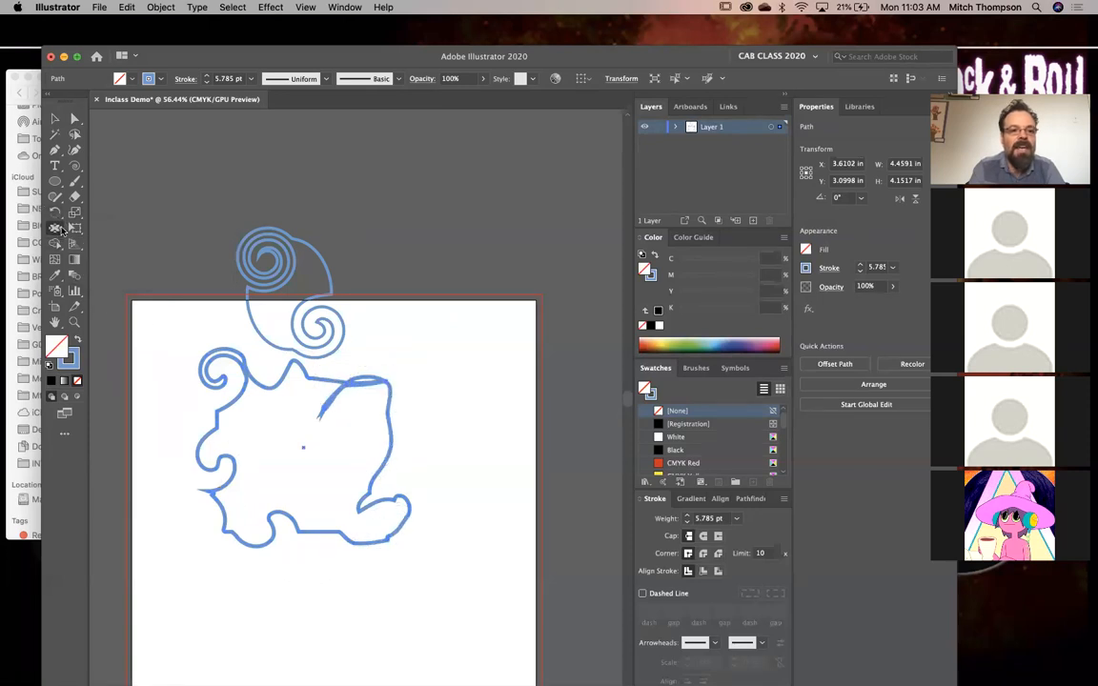
{"action": "left_click", "coordinate": [73, 229]}
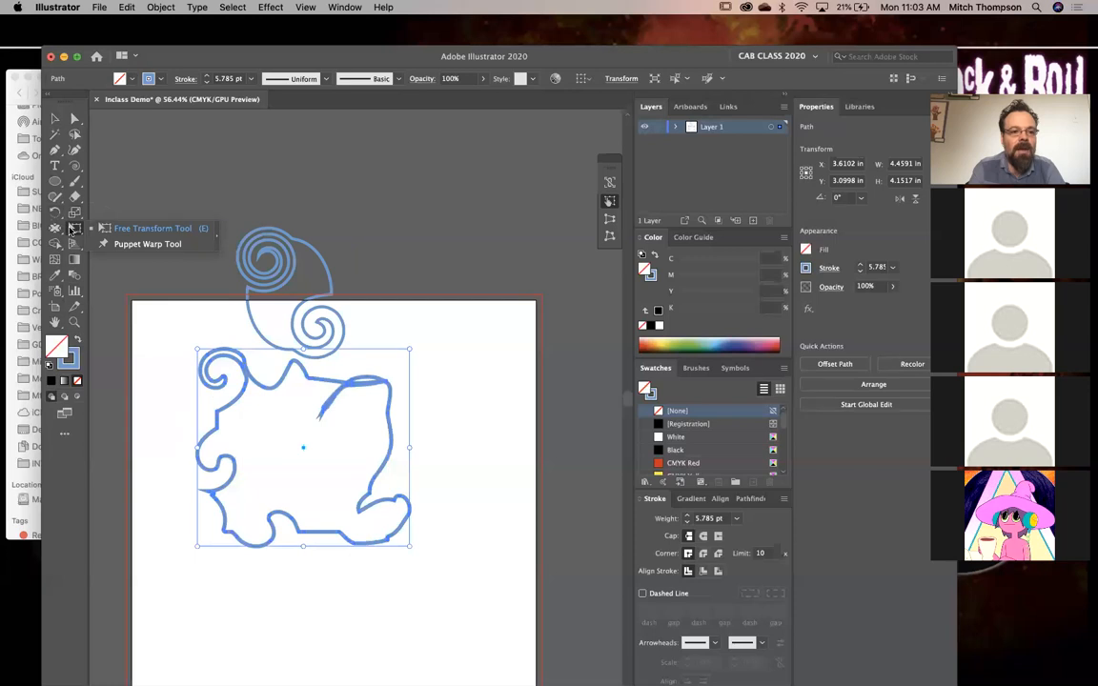
{"action": "left_click", "coordinate": [129, 231]}
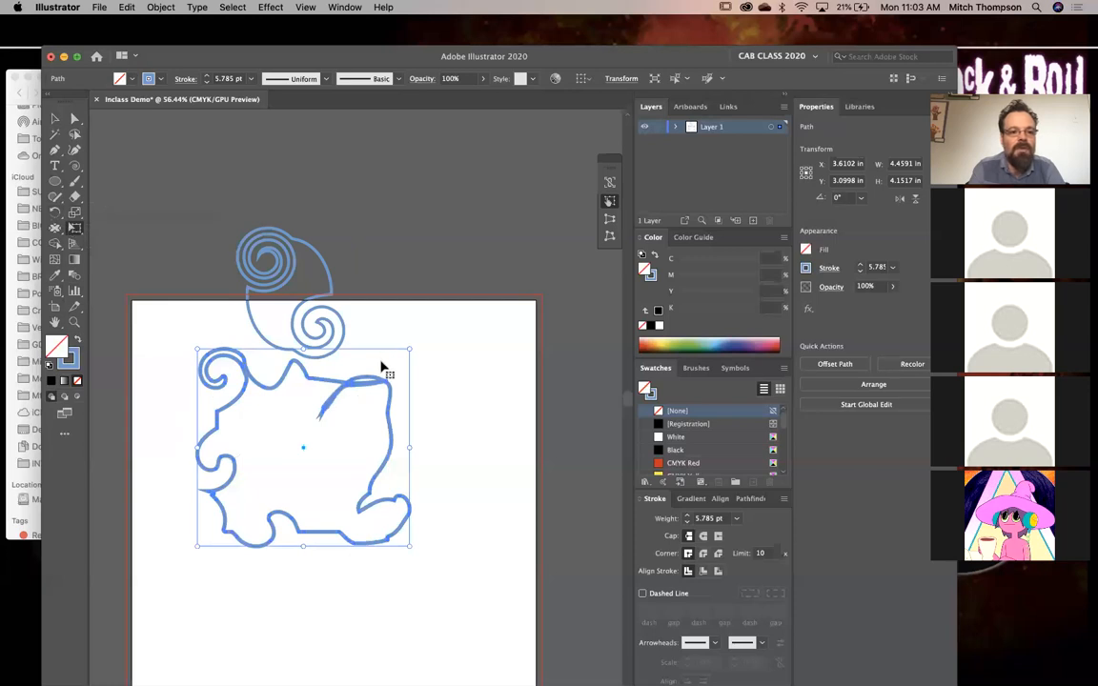
{"action": "left_click_drag", "start_coordinate": [610, 158], "coordinate": [324, 158]}
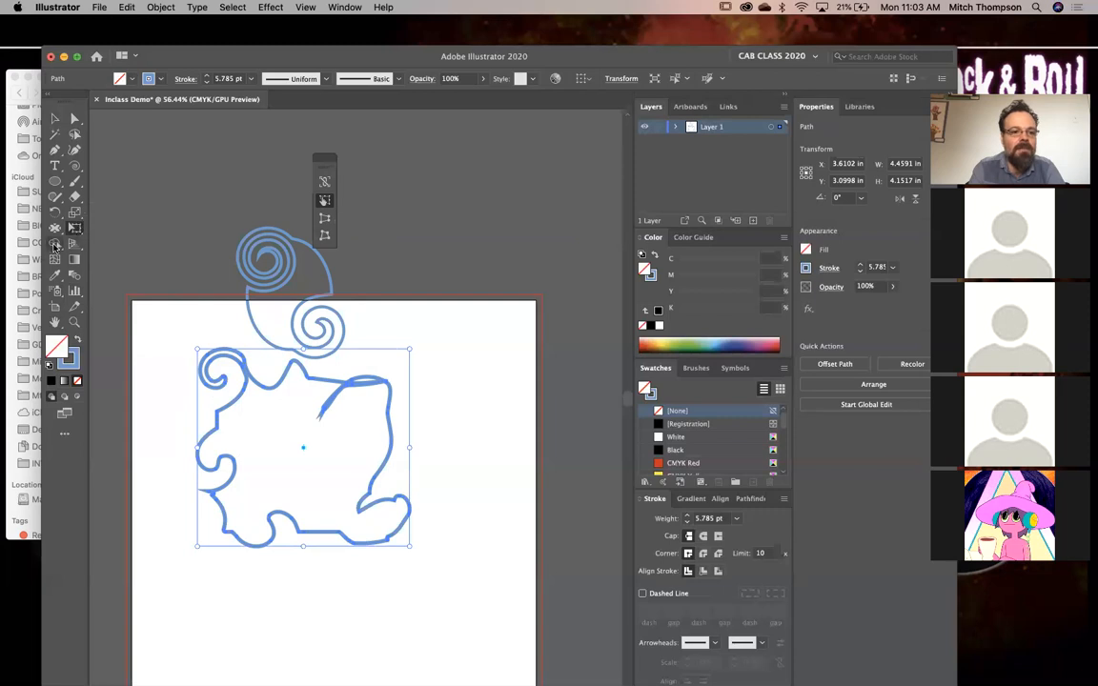
Show the tools grouped with Shape Builder, including Live Paint Bucket, and activate the Shape Builder tool
{"action": "left_click", "coordinate": [54, 244]}
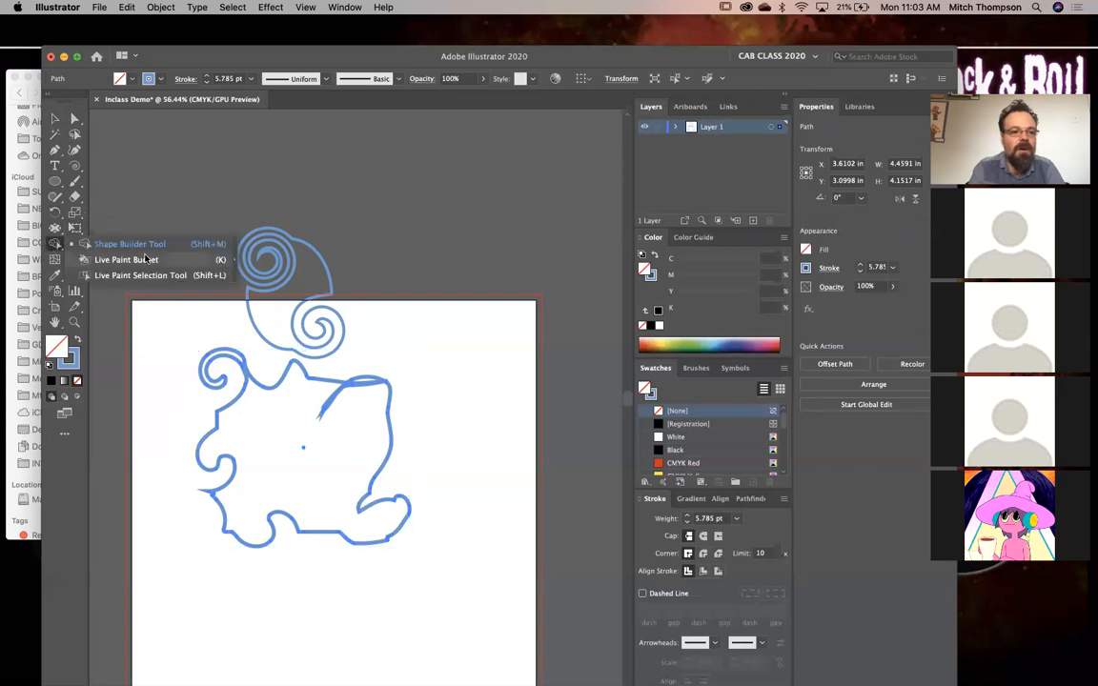
{"action": "left_click", "coordinate": [55, 246]}
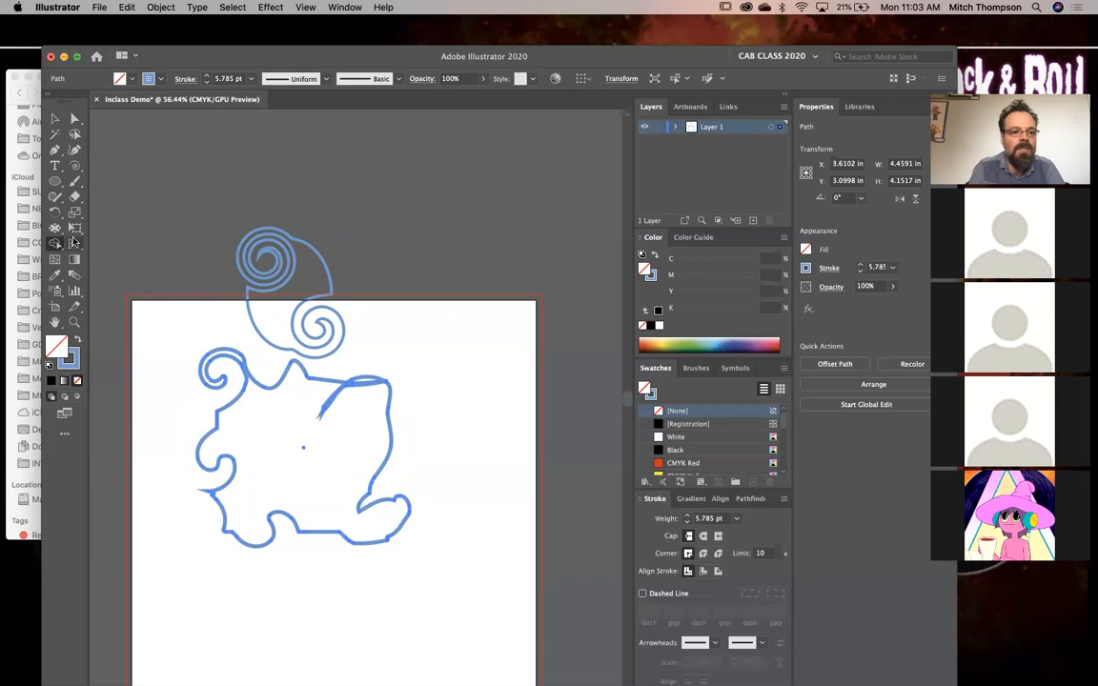
{"action": "left_click", "coordinate": [55, 246]}
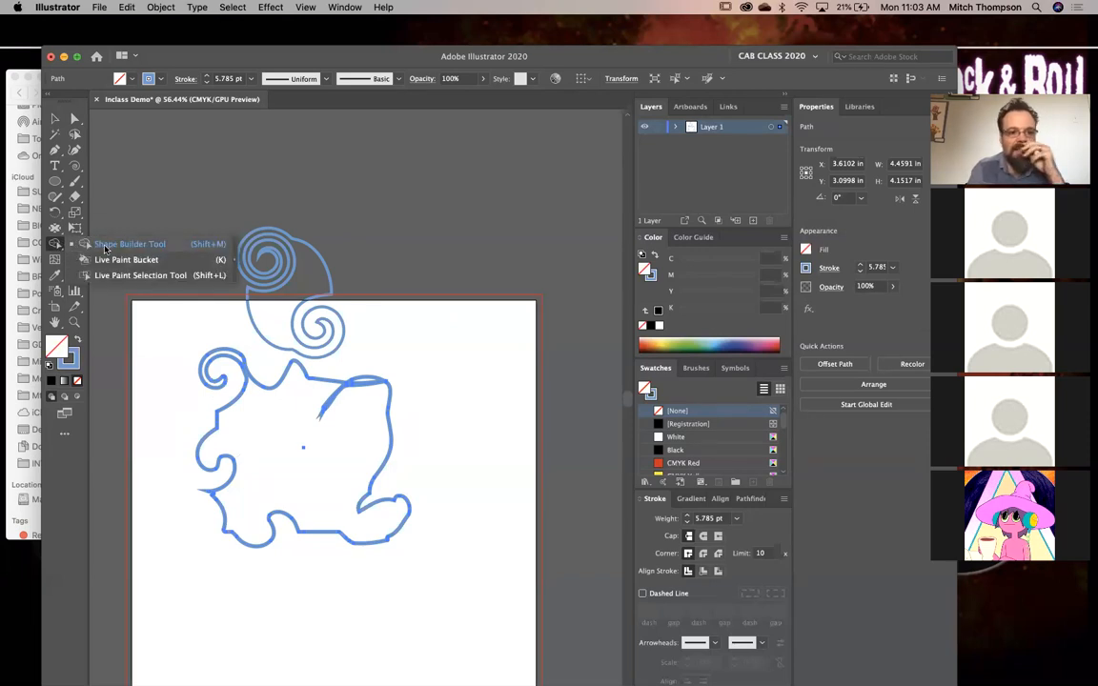
{"action": "left_click", "coordinate": [105, 245]}
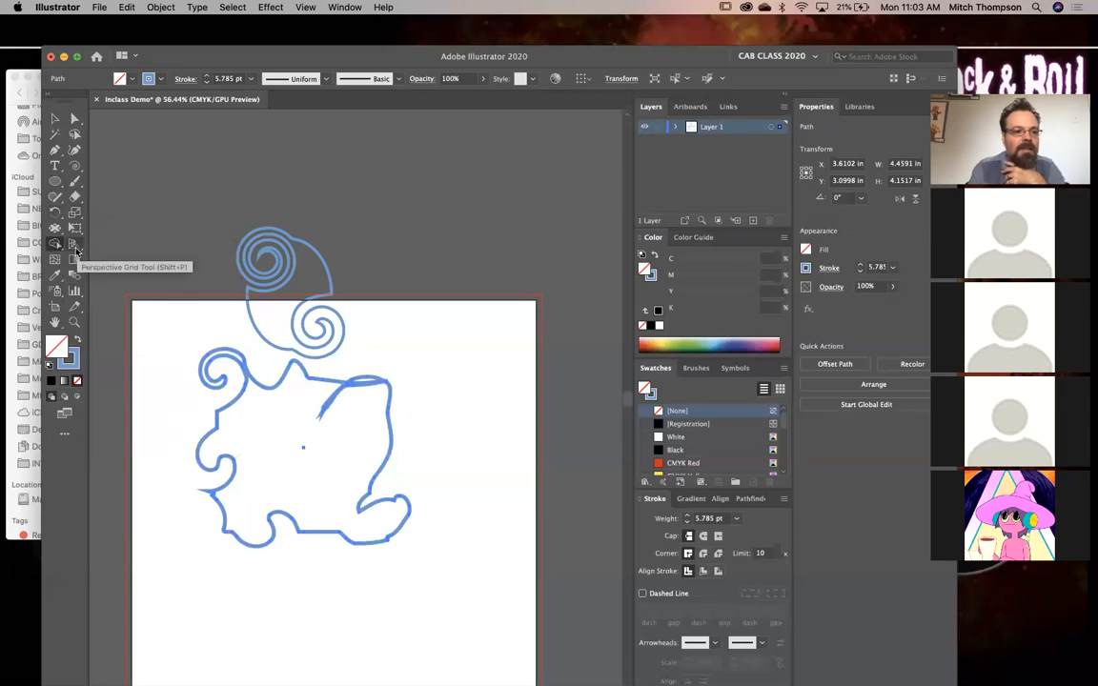
Show the perspective grid over the artwork with the Perspective Grid tool and hide it again
{"action": "left_click", "coordinate": [76, 250]}
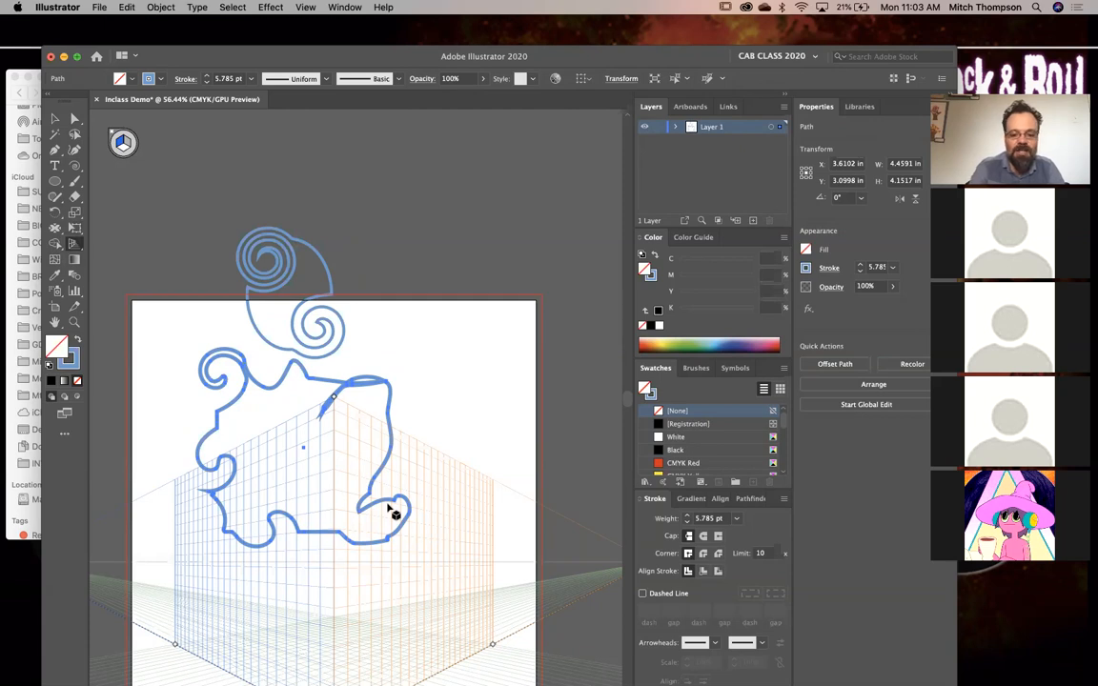
{"action": "key", "text": "Escape"}
{"action": "key", "text": "shift+p"}
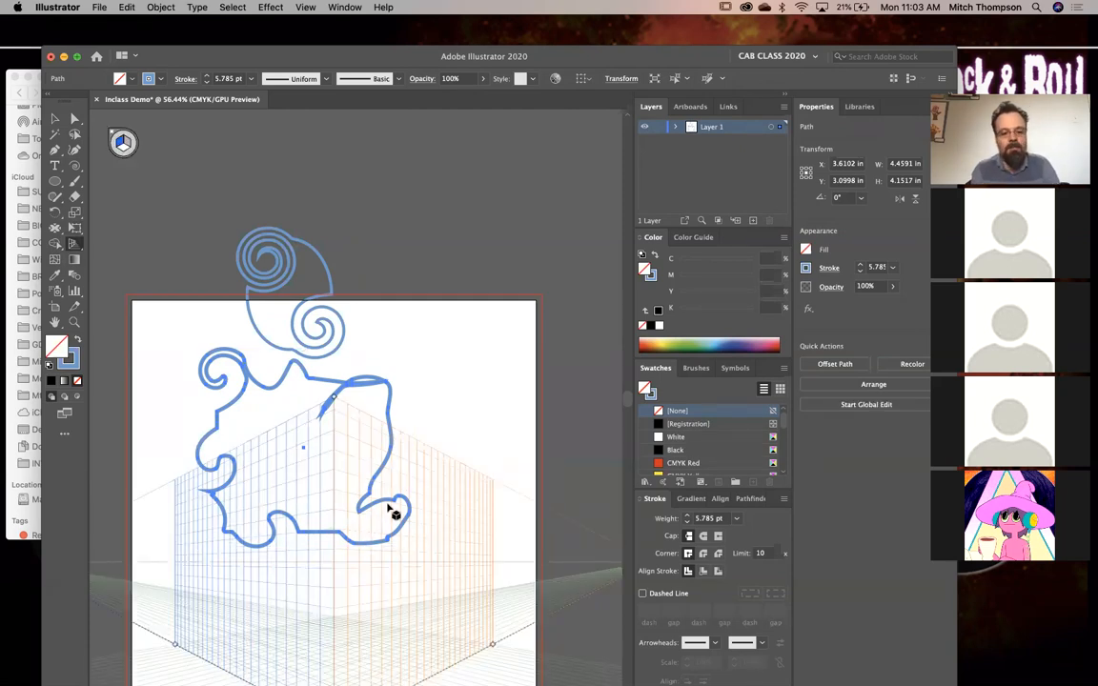
{"action": "key", "text": "Escape"}
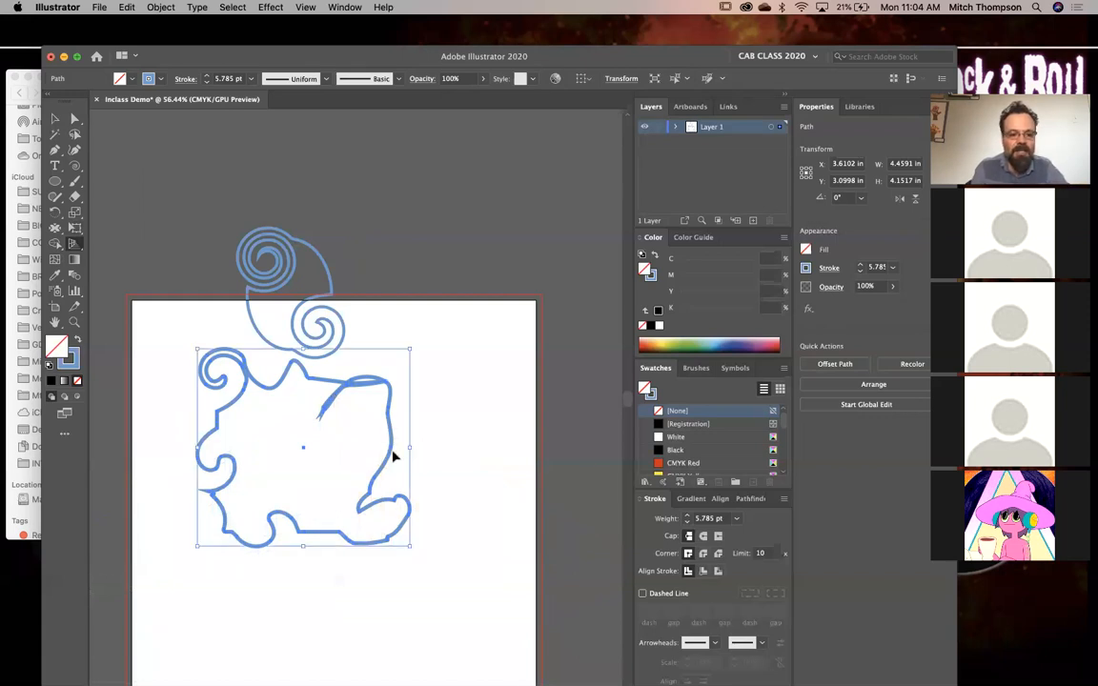
Fill the distorted rectangle with [Registration] black, move it up over the twirled ellipse and send it to the back
{"action": "left_click", "coordinate": [694, 423]}
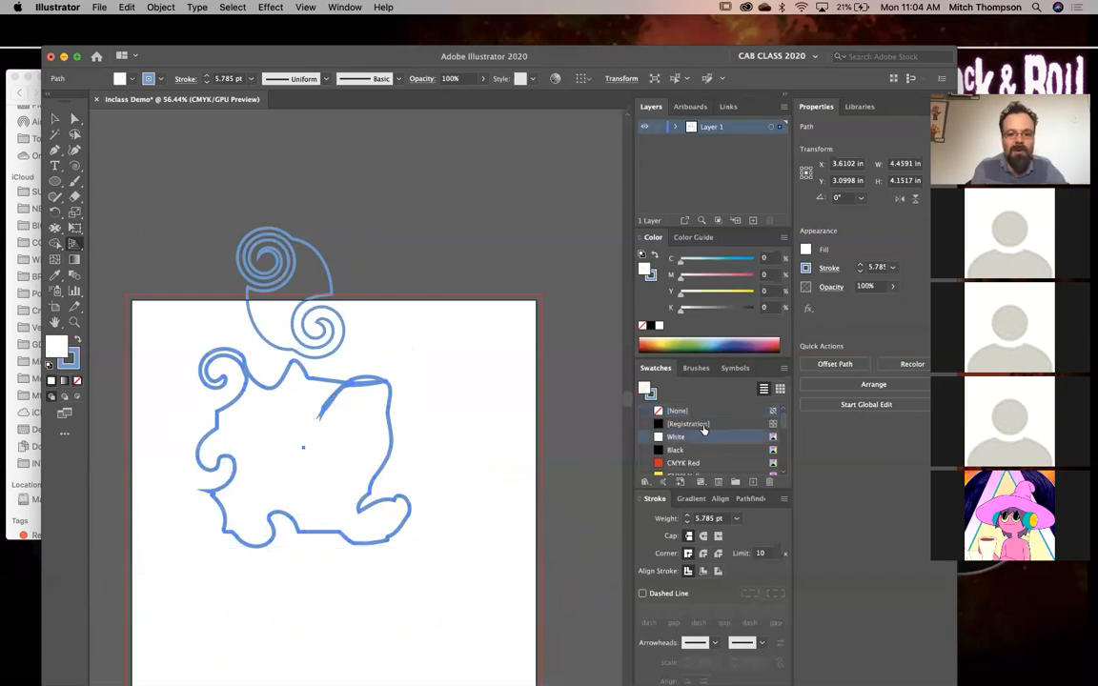
{"action": "left_click_drag", "start_coordinate": [324, 508], "coordinate": [296, 316]}
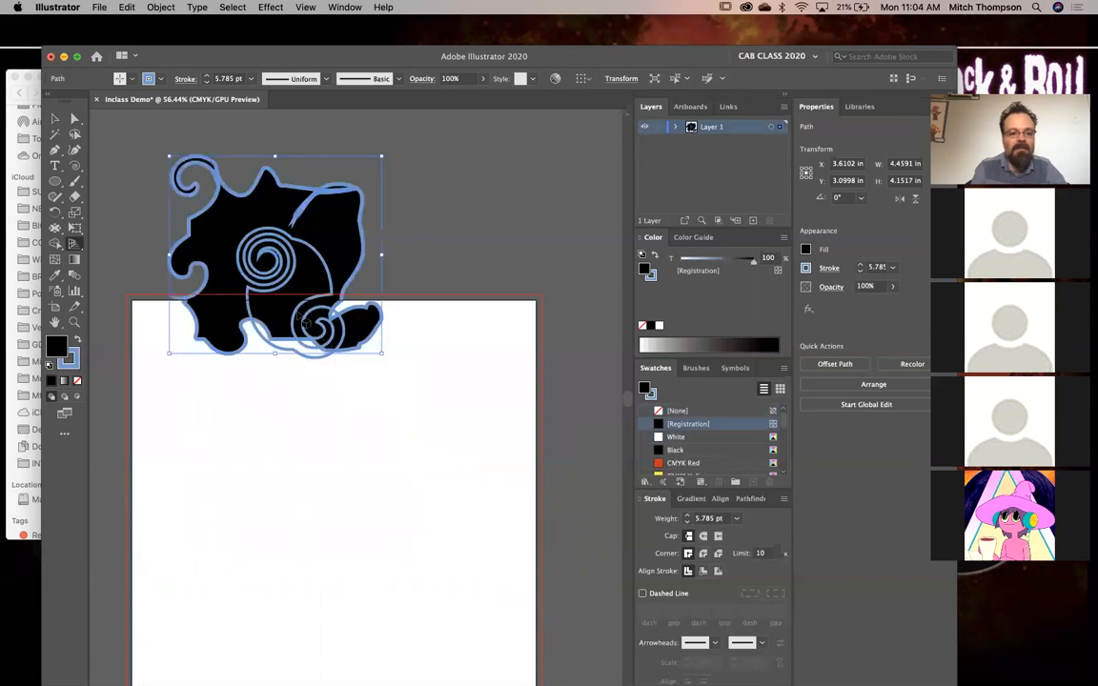
{"action": "key", "text": "super+shift+bracketright"}
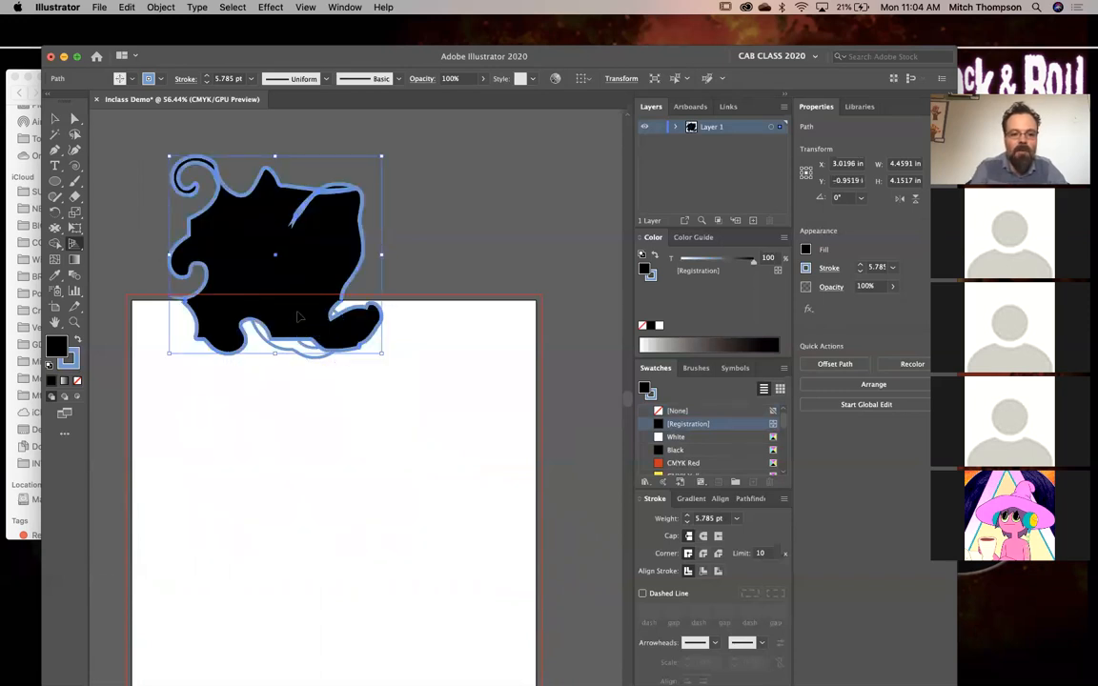
{"action": "key", "text": "super+shift+bracketleft"}
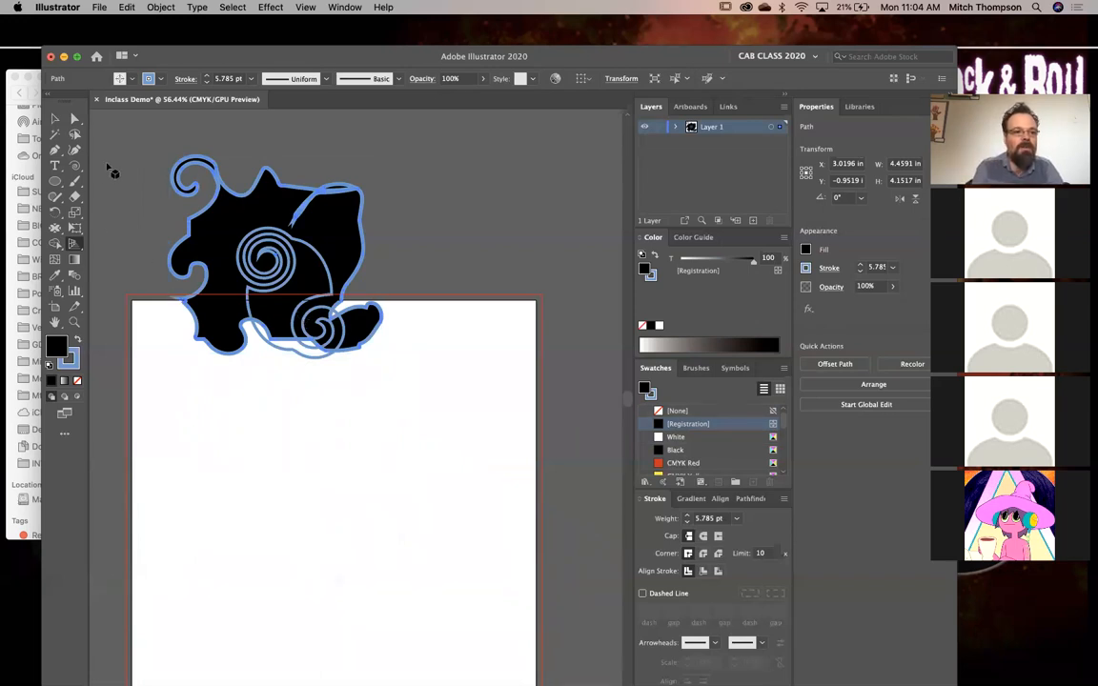
Draw several black ellipses across the artboard and place the largest, about 2.66 by 2.38 in, over the artboard's upper-right corner
{"action": "left_click", "coordinate": [58, 180]}
{"action": "left_click_drag", "start_coordinate": [238, 363], "coordinate": [283, 407]}
{"action": "mouse_move", "coordinate": [346, 386]}
{"action": "left_mouse_down"}
{"action": "mouse_move", "coordinate": [298, 469]}
{"action": "mouse_move", "coordinate": [393, 544]}
{"action": "left_mouse_up"}
{"action": "left_click_drag", "start_coordinate": [465, 508], "coordinate": [337, 621]}
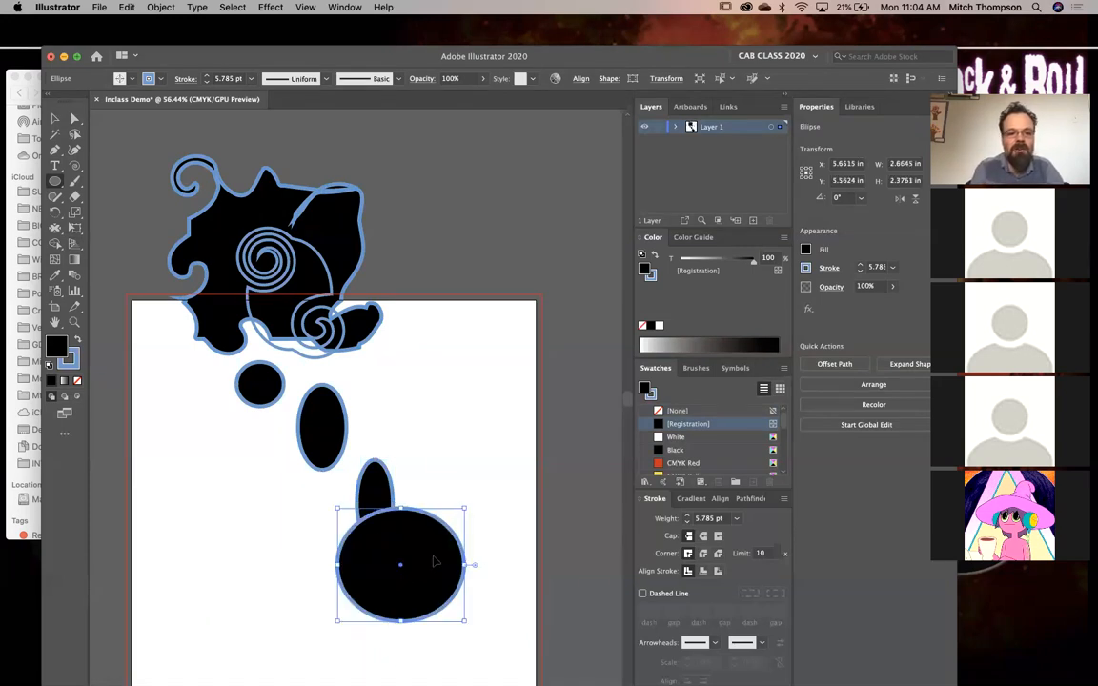
{"action": "left_click_drag", "start_coordinate": [436, 561], "coordinate": [495, 450]}
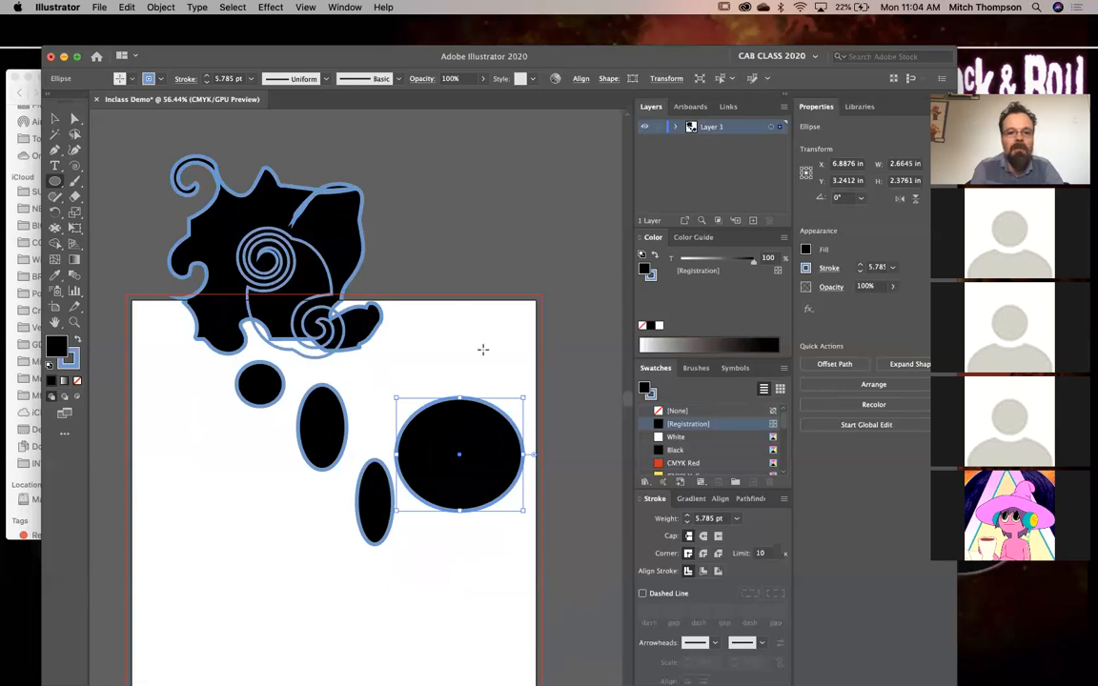
{"action": "left_click_drag", "start_coordinate": [424, 405], "coordinate": [476, 245]}
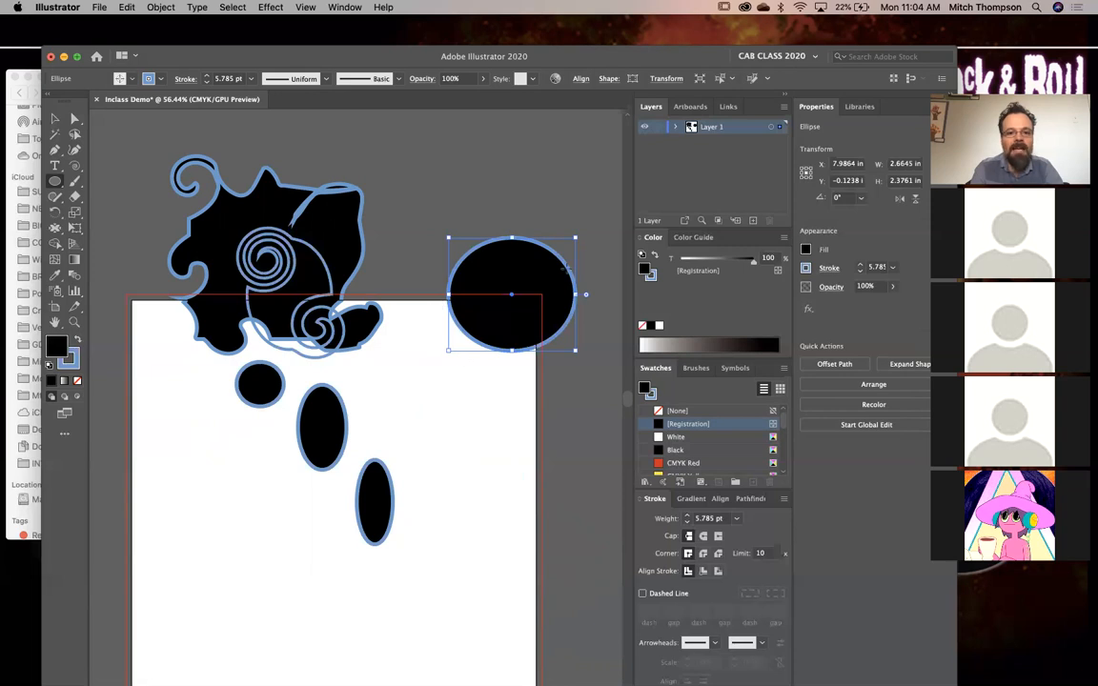
{"action": "left_click_drag", "start_coordinate": [483, 435], "coordinate": [530, 516]}
{"action": "left_click_drag", "start_coordinate": [471, 540], "coordinate": [548, 592]}
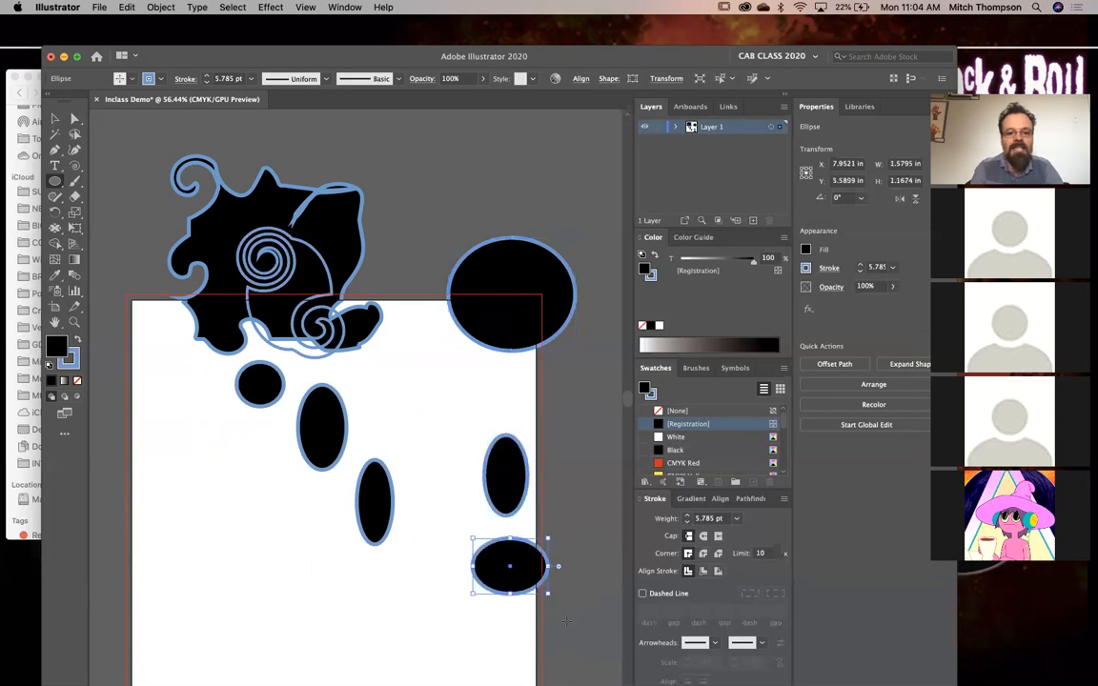
Give the lower-right ellipse a CMYK Red fill and CMYK Blue stroke, and draw a matching ellipse about 2.12 by 1.55 in above the artboard
{"action": "left_click", "coordinate": [683, 463]}
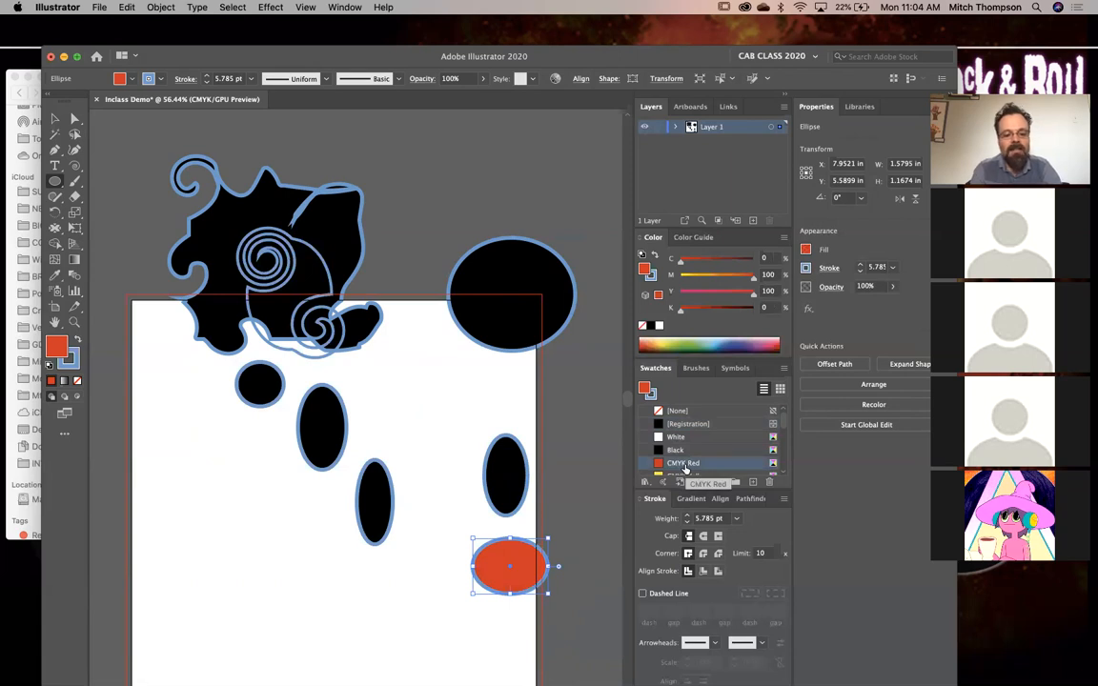
{"action": "key", "text": "x"}
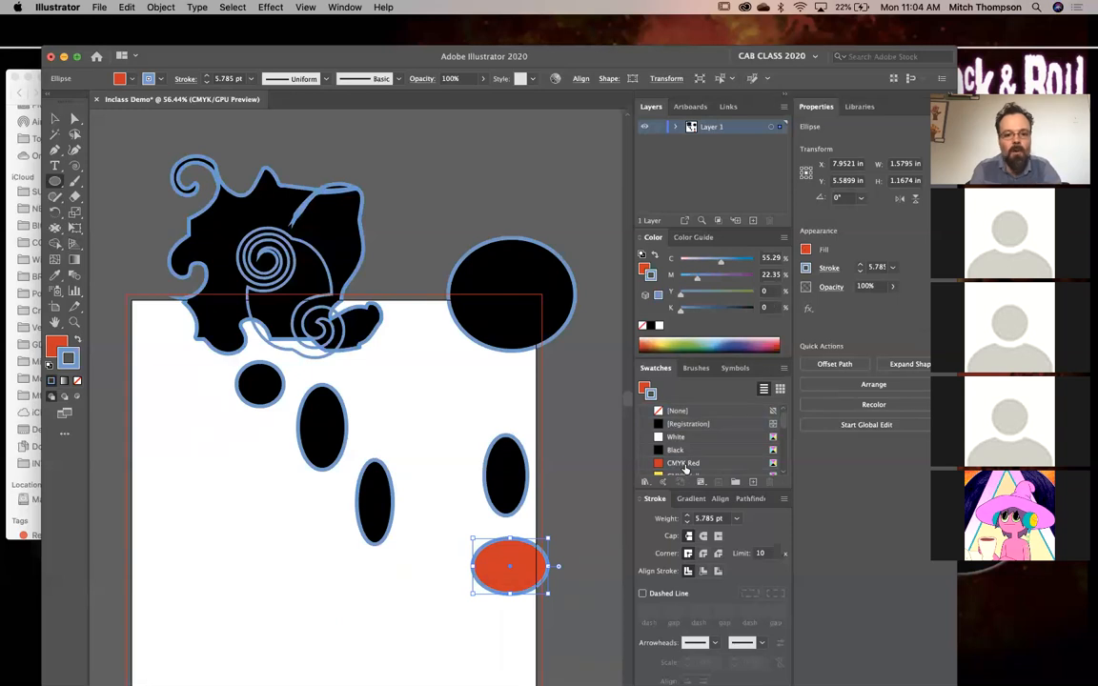
{"action": "scroll", "coordinate": [690, 448], "scroll_direction": "down", "scroll_amount": 2}
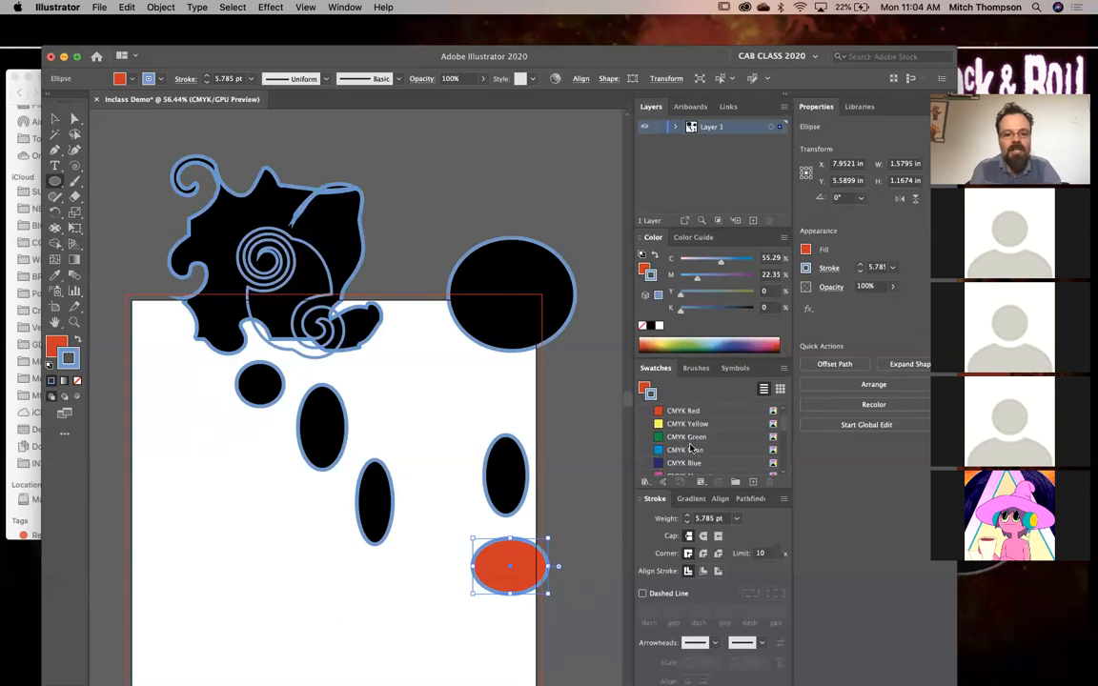
{"action": "left_click", "coordinate": [687, 450]}
{"action": "left_click", "coordinate": [687, 465]}
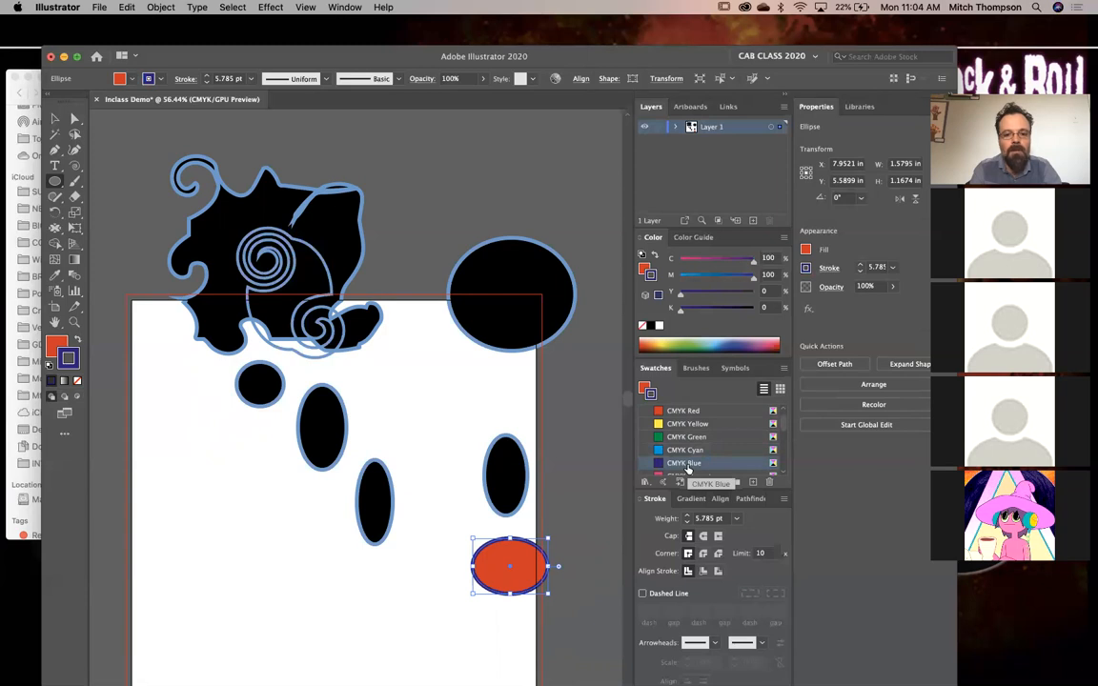
{"action": "left_click_drag", "start_coordinate": [428, 142], "coordinate": [530, 215]}
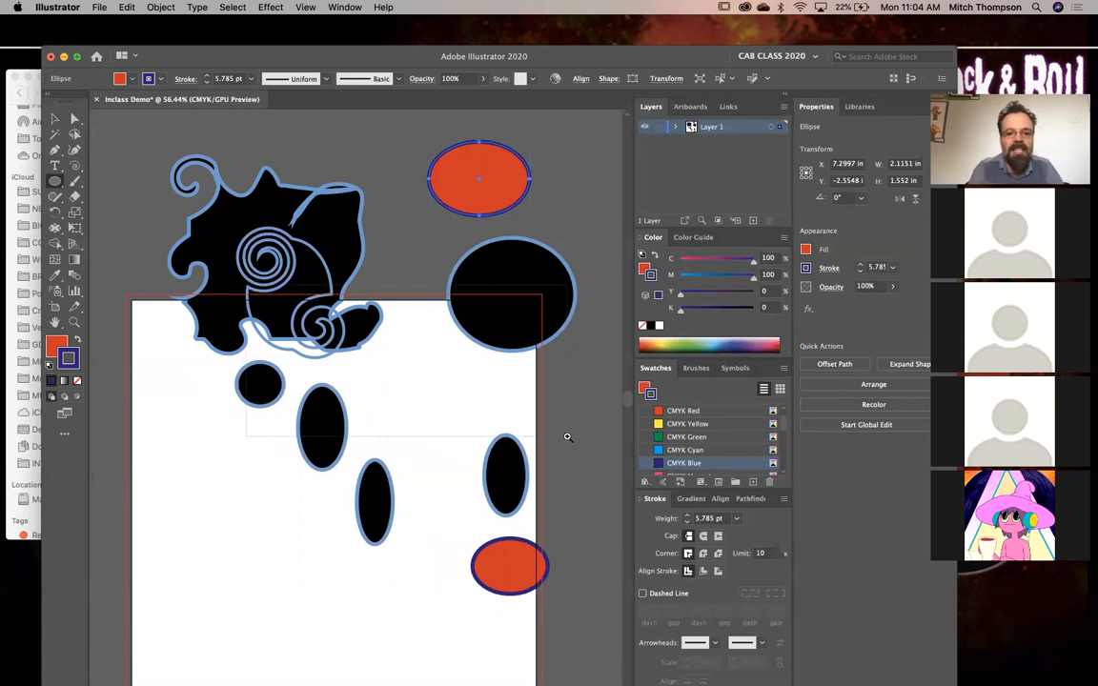
Move the largest black ellipse slightly right and draw three small ellipses beside it, the widest about 1.08 by 0.82 in
{"action": "scroll", "coordinate": [401, 371], "scroll_direction": "up", "scroll_amount": 3}
{"action": "left_click_drag", "start_coordinate": [479, 267], "coordinate": [518, 238]}
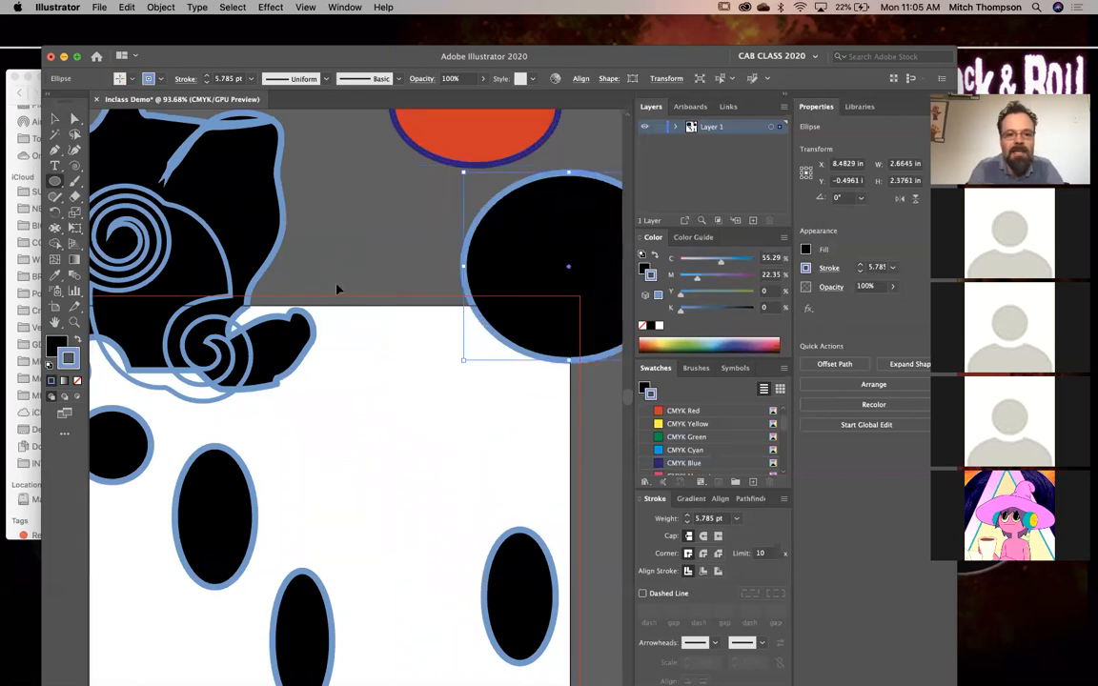
{"action": "left_click", "coordinate": [434, 262], "text": "super"}
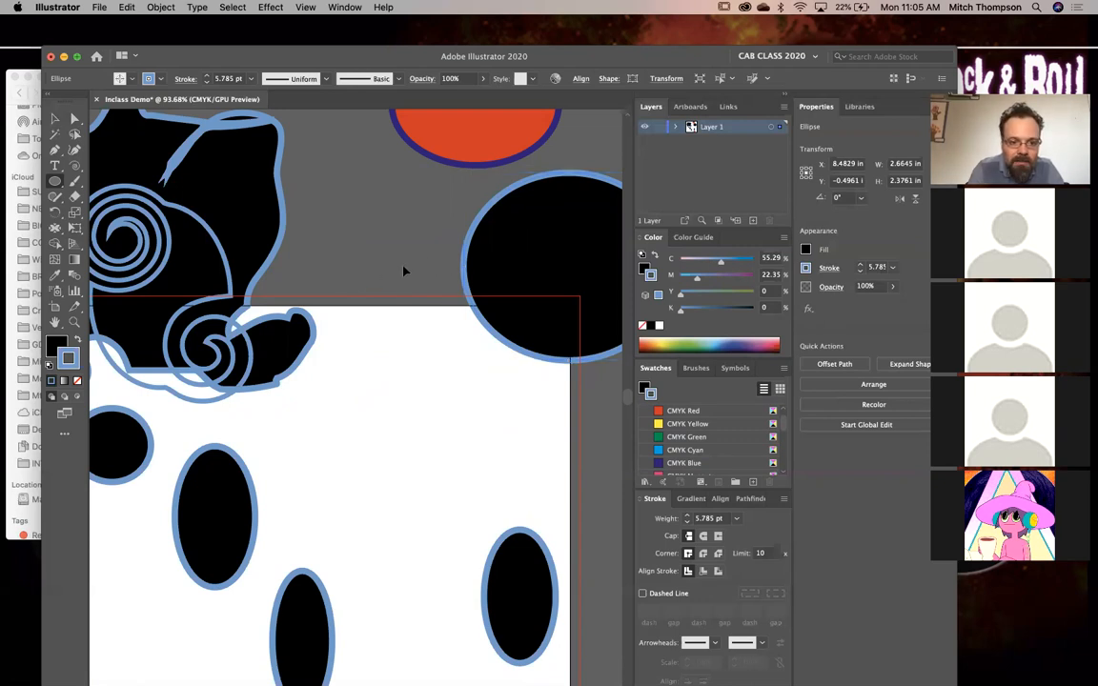
{"action": "left_click_drag", "start_coordinate": [403, 266], "coordinate": [403, 299]}
{"action": "mouse_move", "coordinate": [440, 315]}
{"action": "left_mouse_down"}
{"action": "mouse_move", "coordinate": [459, 362]}
{"action": "mouse_move", "coordinate": [569, 448]}
{"action": "left_mouse_up"}
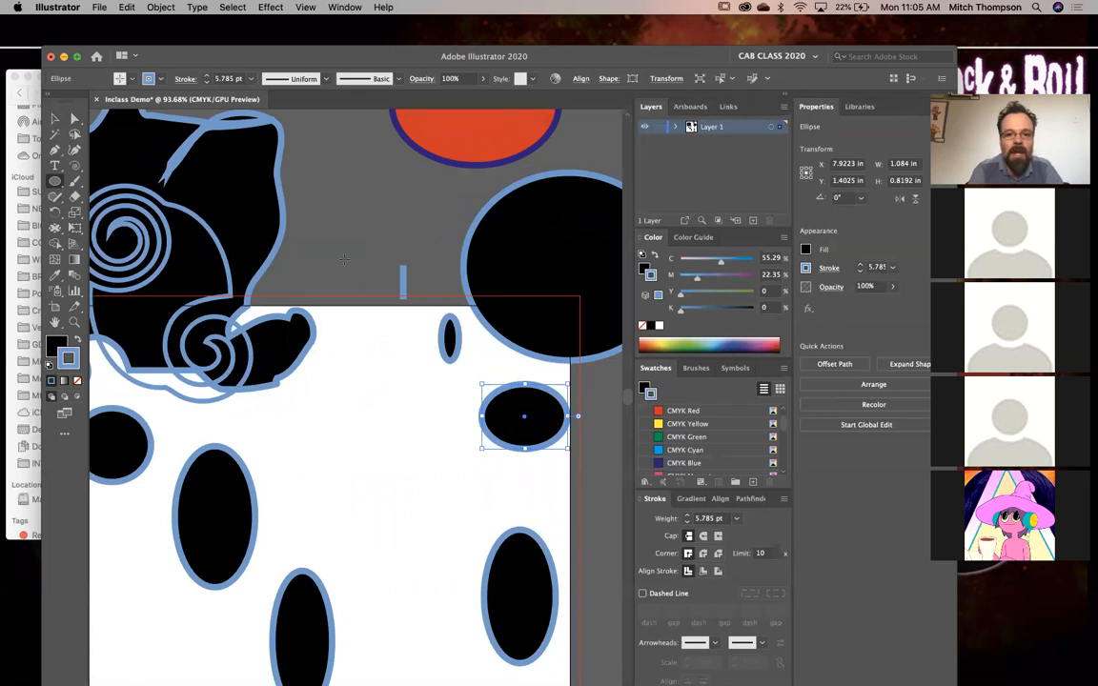
{"action": "key", "text": "super+minus"}
{"action": "left_click_drag", "start_coordinate": [387, 327], "coordinate": [448, 283]}
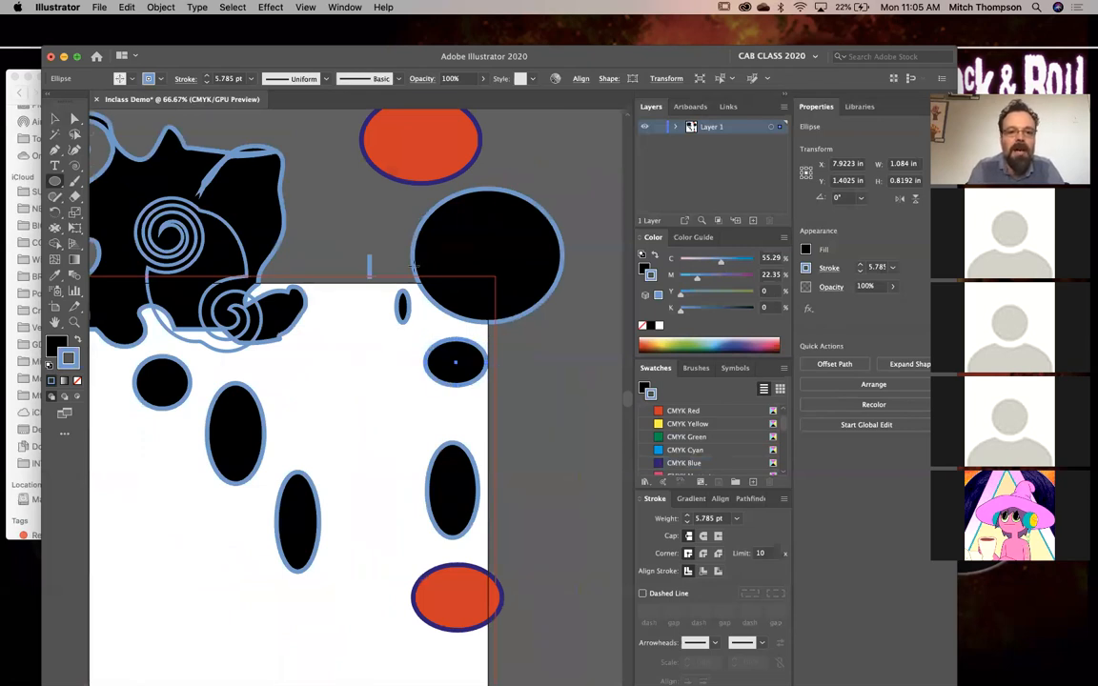
{"action": "left_click_drag", "start_coordinate": [414, 267], "coordinate": [444, 243]}
{"action": "left_click", "coordinate": [426, 339], "text": "super"}
{"action": "key", "text": "super+minus"}
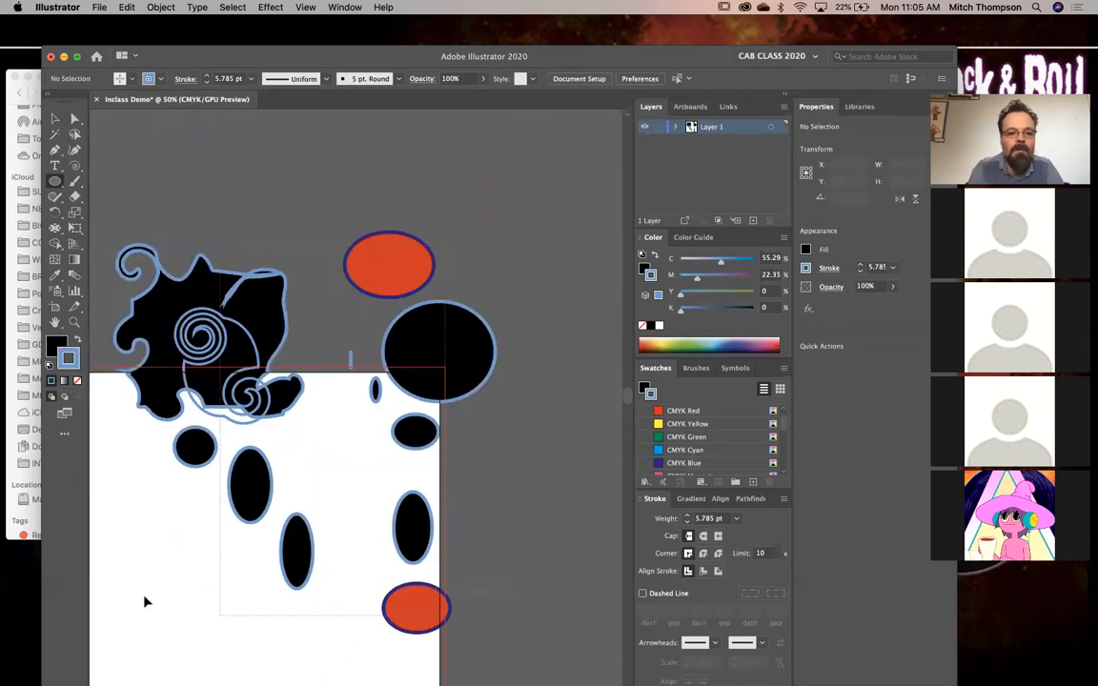
Delete all the artwork and draw a rectangle about 2.99 by 2.23 in in the artboard's upper half
{"action": "key", "text": "super+a"}
{"action": "key", "text": "Delete"}
{"action": "key", "text": "super+0"}
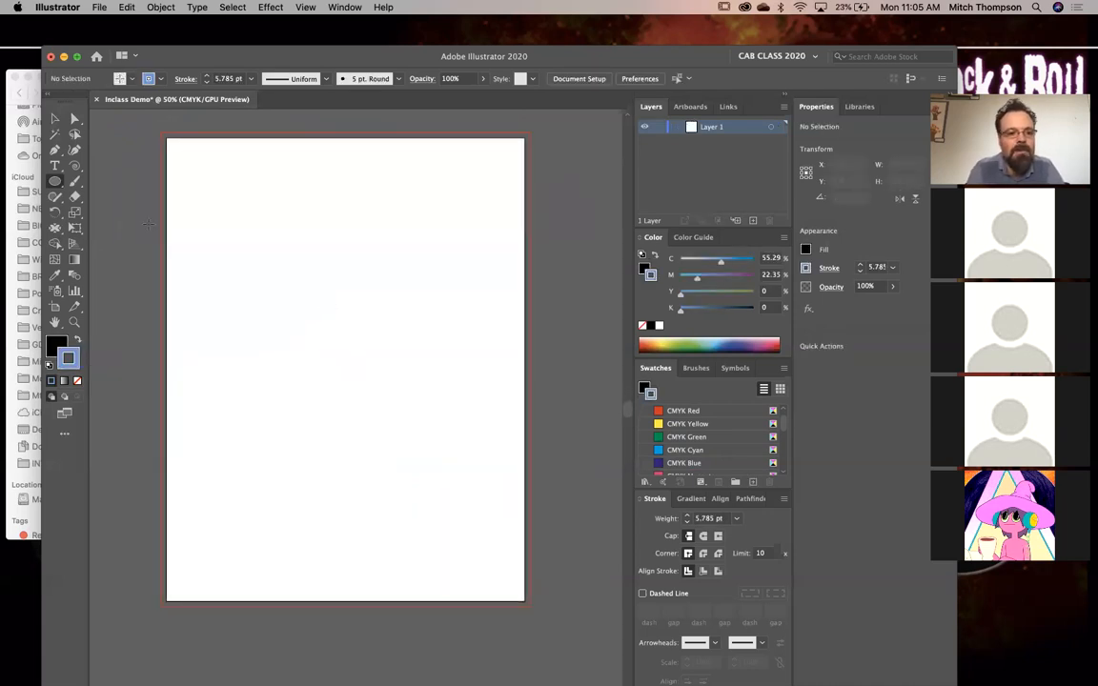
{"action": "left_click", "coordinate": [54, 182]}
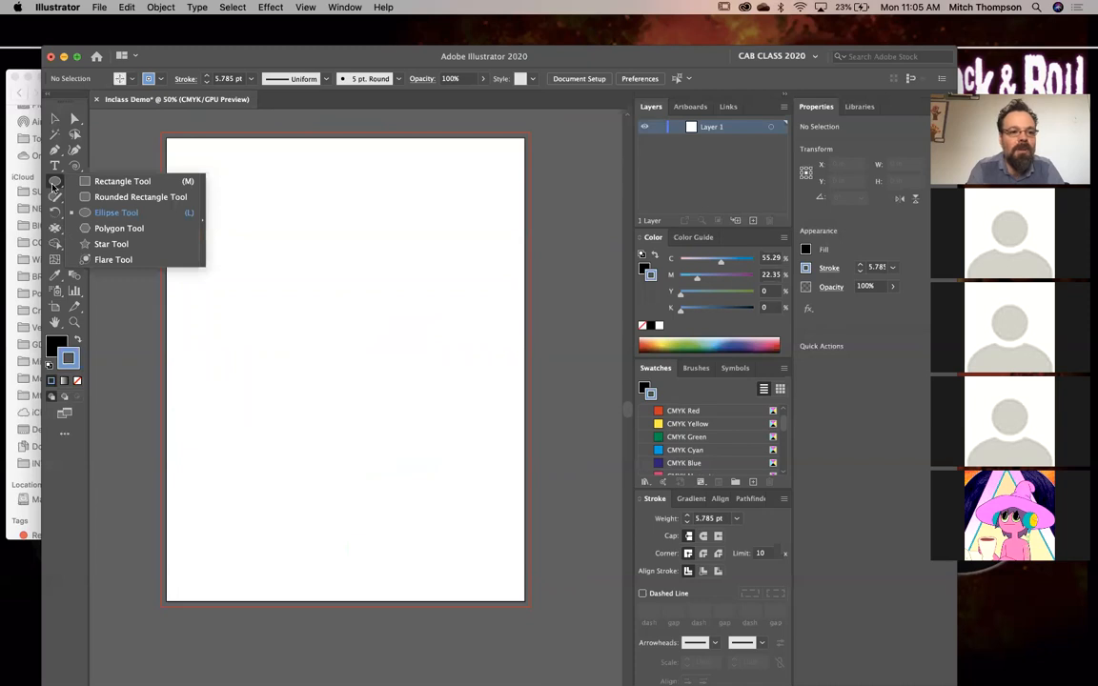
{"action": "left_click_drag", "start_coordinate": [287, 230], "coordinate": [413, 324]}
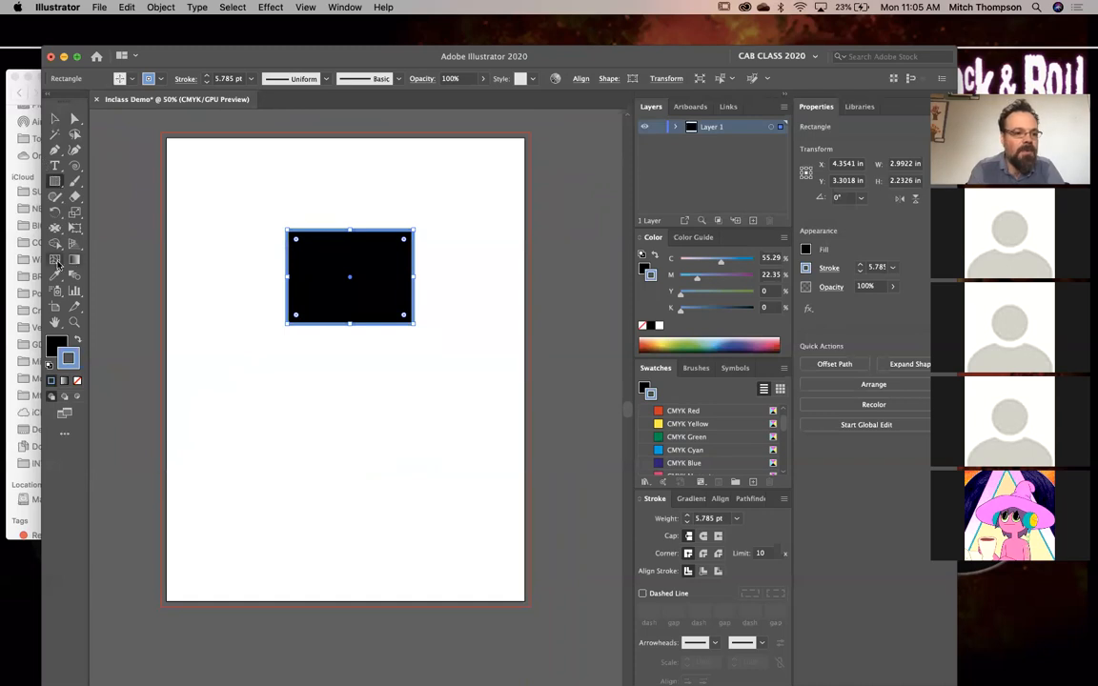
Try adding a mesh point in the rectangle's left half with the Mesh tool, and undo it
{"action": "left_click", "coordinate": [51, 268]}
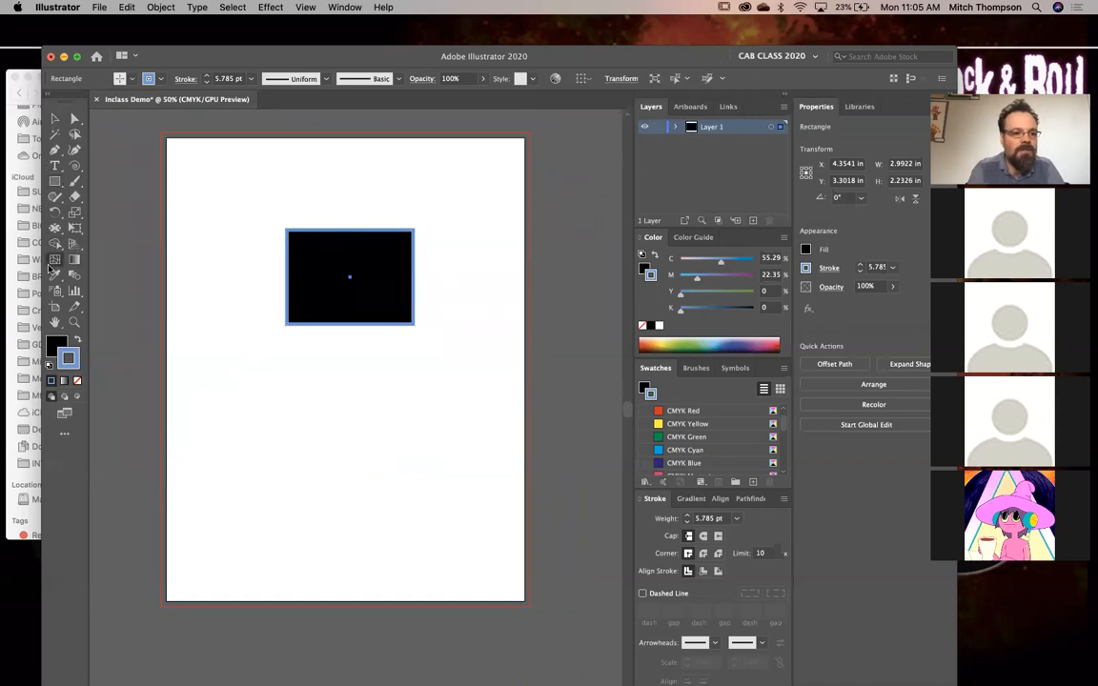
{"action": "left_click", "coordinate": [320, 272]}
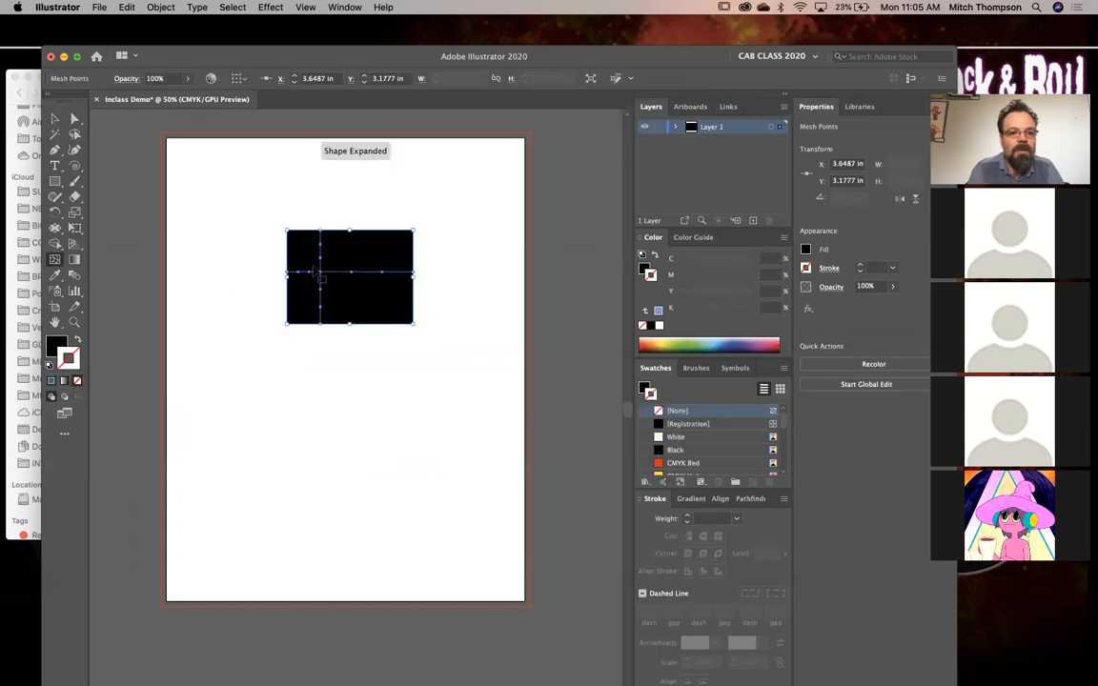
{"action": "key", "text": "cmd+z"}
{"action": "left_click", "coordinate": [240, 286]}
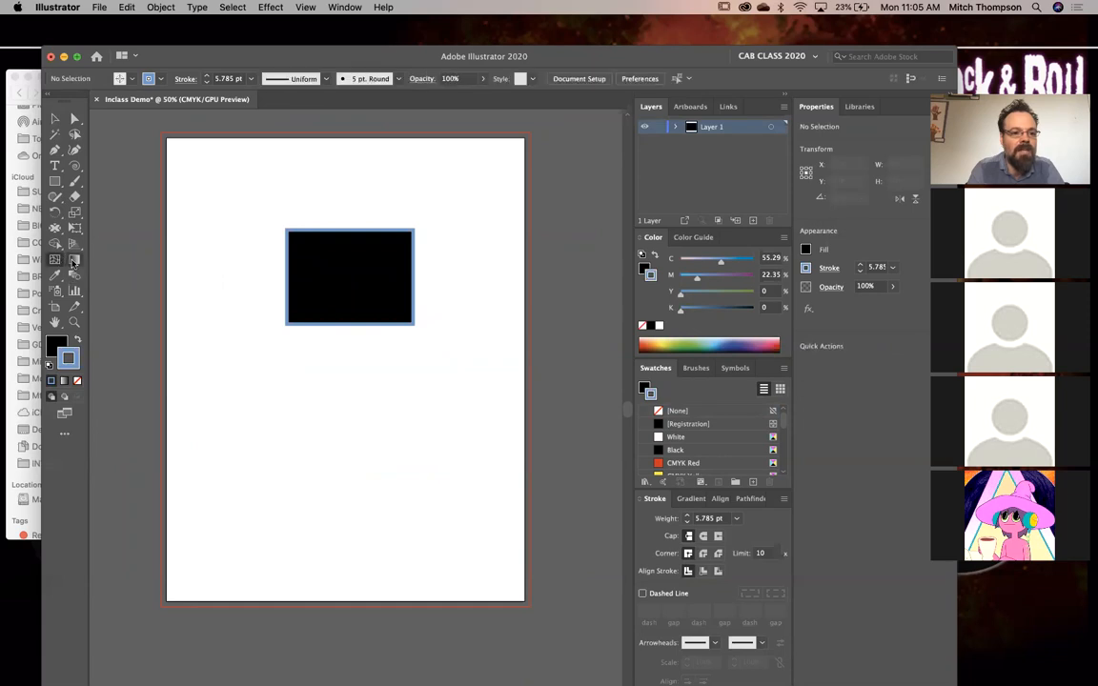
Activate the Gradient tool, float the Gradient panel beside the rectangle and make the linear white-to-black gradient the active fill
{"action": "left_click", "coordinate": [74, 260]}
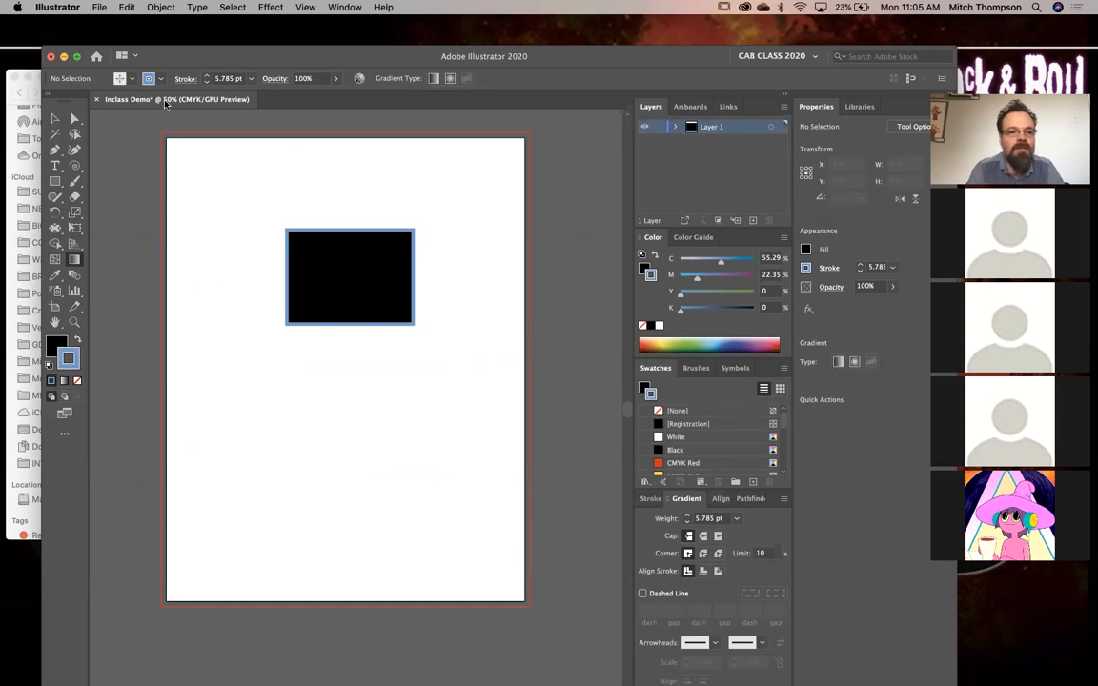
{"action": "mouse_move", "coordinate": [688, 499]}
{"action": "left_mouse_down"}
{"action": "mouse_move", "coordinate": [600, 429]}
{"action": "mouse_move", "coordinate": [507, 305]}
{"action": "mouse_move", "coordinate": [463, 145]}
{"action": "left_mouse_up"}
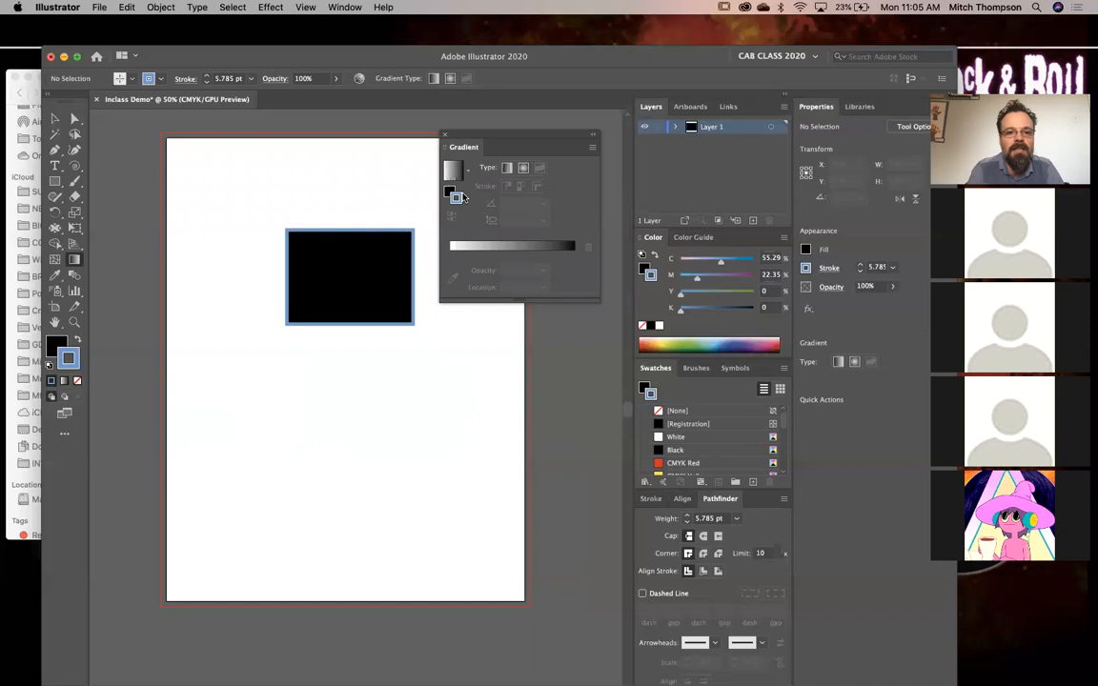
{"action": "left_click", "coordinate": [453, 195]}
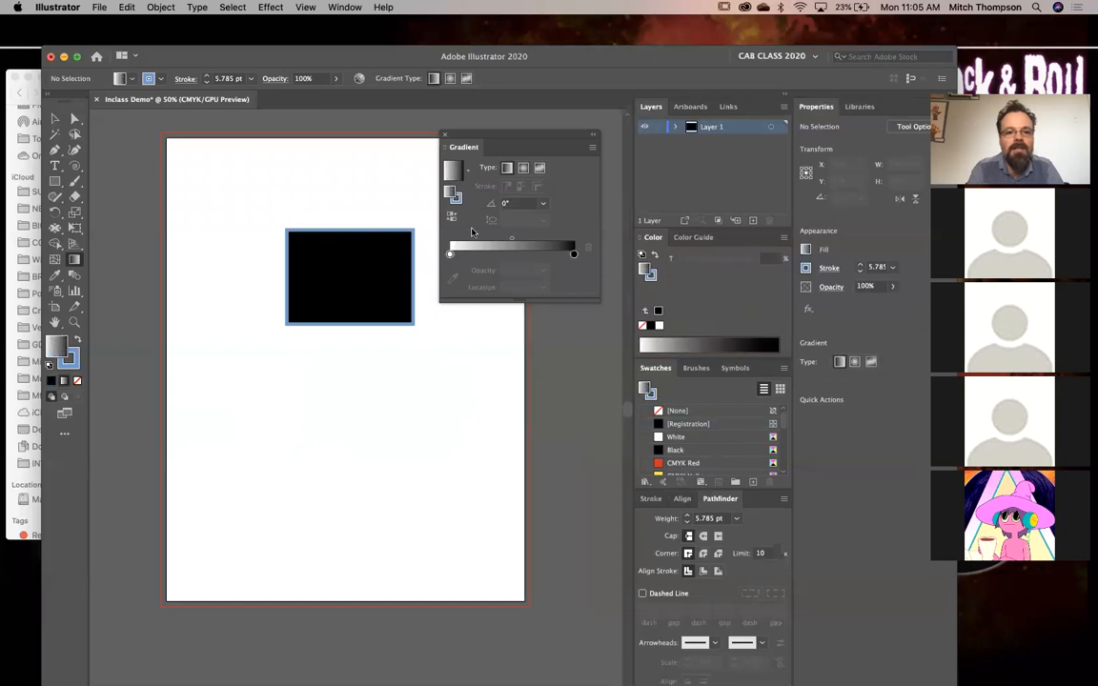
Select the black rectangle and move it about 1.7 in left and 0.7 in down, clear of the Gradient panel
{"action": "left_click", "coordinate": [348, 274]}
{"action": "left_click_drag", "start_coordinate": [338, 279], "coordinate": [265, 308]}
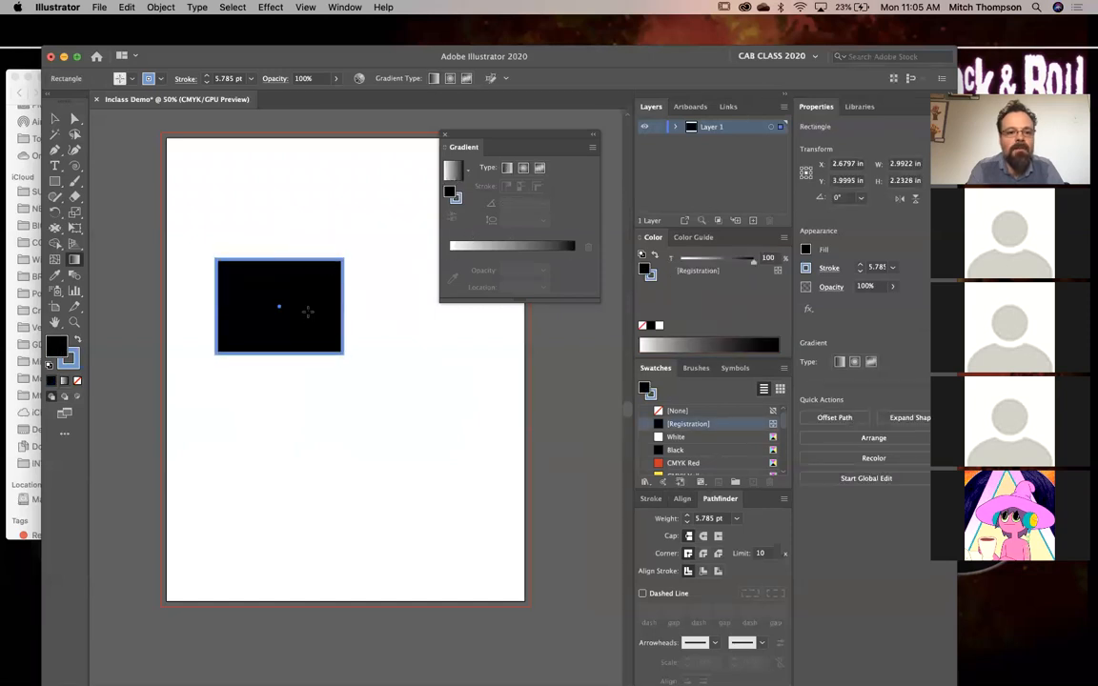
Fill the rectangle with the linear gradient and redraw its direction repeatedly with the Gradient tool, finishing at about -101° from above the rectangle
{"action": "left_click", "coordinate": [278, 305]}
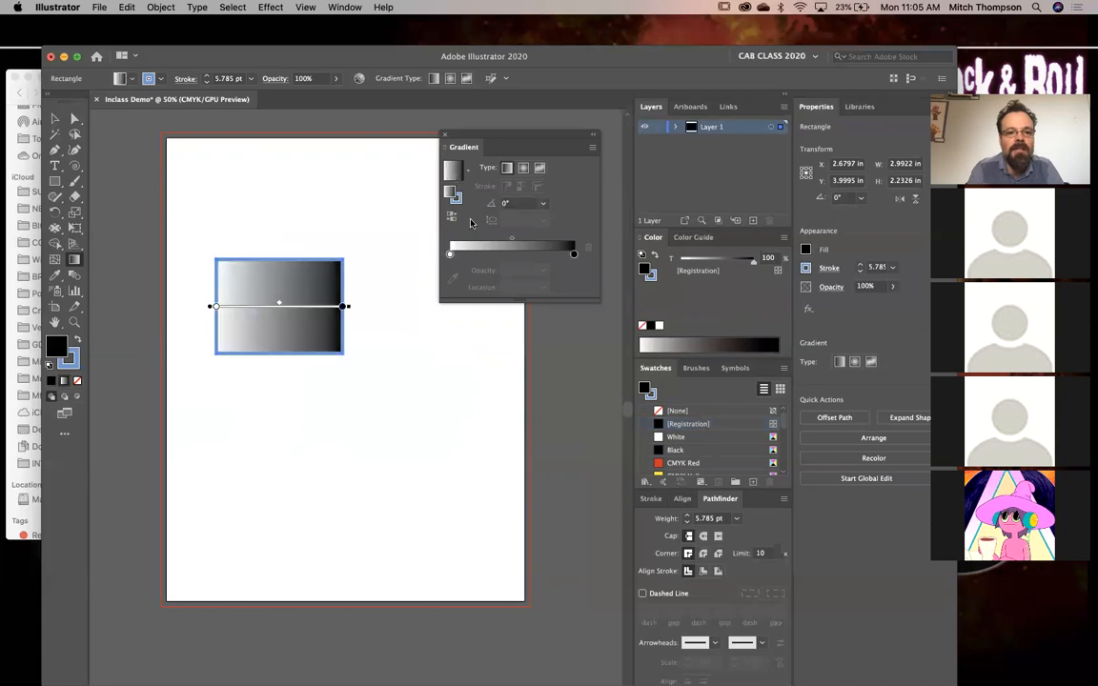
{"action": "left_click", "coordinate": [74, 259]}
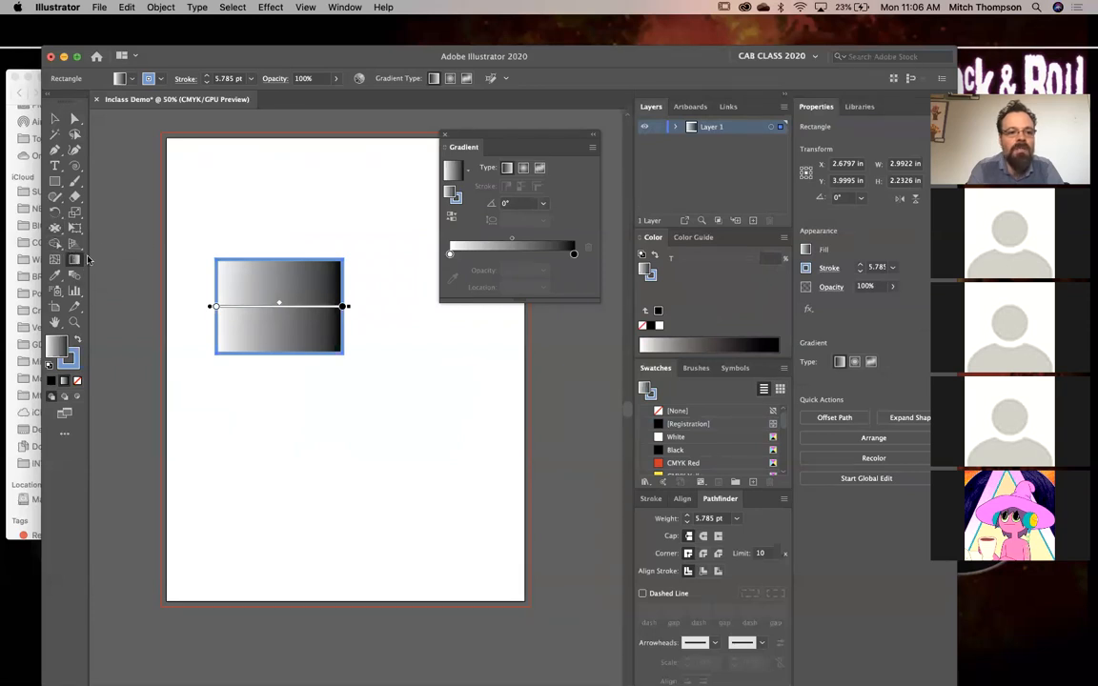
{"action": "left_click_drag", "start_coordinate": [211, 253], "coordinate": [378, 371]}
{"action": "left_click_drag", "start_coordinate": [350, 254], "coordinate": [264, 316]}
{"action": "left_click_drag", "start_coordinate": [293, 181], "coordinate": [302, 287]}
{"action": "left_click_drag", "start_coordinate": [255, 187], "coordinate": [284, 334]}
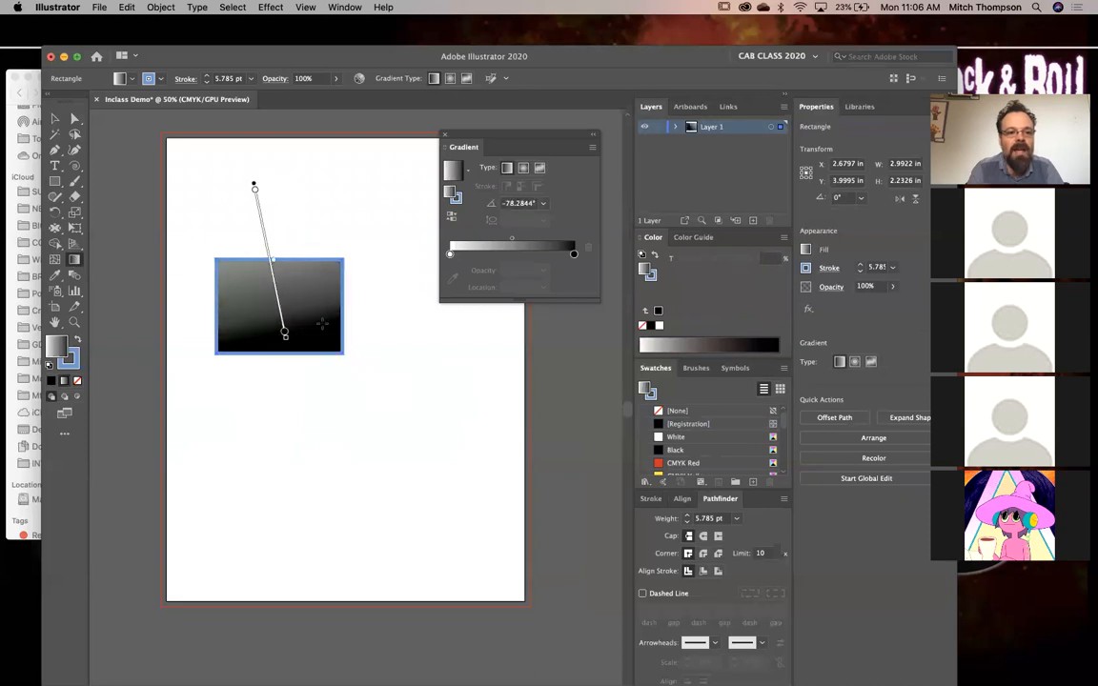
{"action": "left_click_drag", "start_coordinate": [290, 238], "coordinate": [274, 329]}
{"action": "left_click_drag", "start_coordinate": [266, 193], "coordinate": [299, 373]}
{"action": "left_click_drag", "start_coordinate": [359, 238], "coordinate": [267, 316]}
{"action": "left_click_drag", "start_coordinate": [234, 232], "coordinate": [344, 412]}
{"action": "left_click_drag", "start_coordinate": [298, 211], "coordinate": [273, 337]}
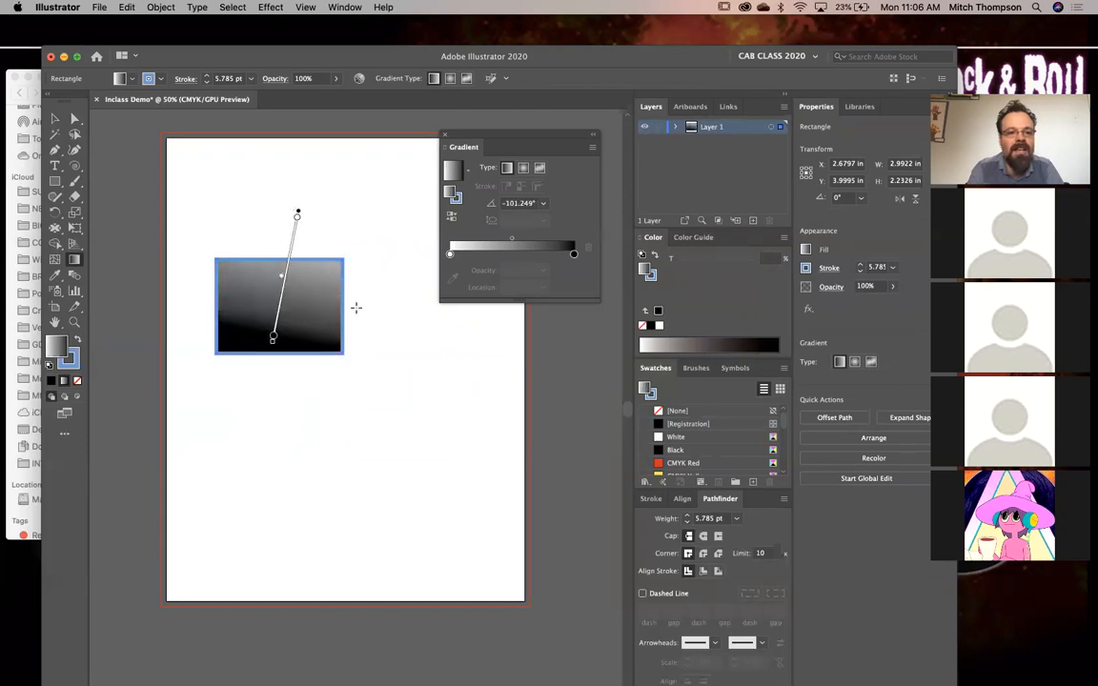
Stretch the gradient's black end far below the rectangle, and shorten it again partway
{"action": "left_click", "coordinate": [297, 216]}
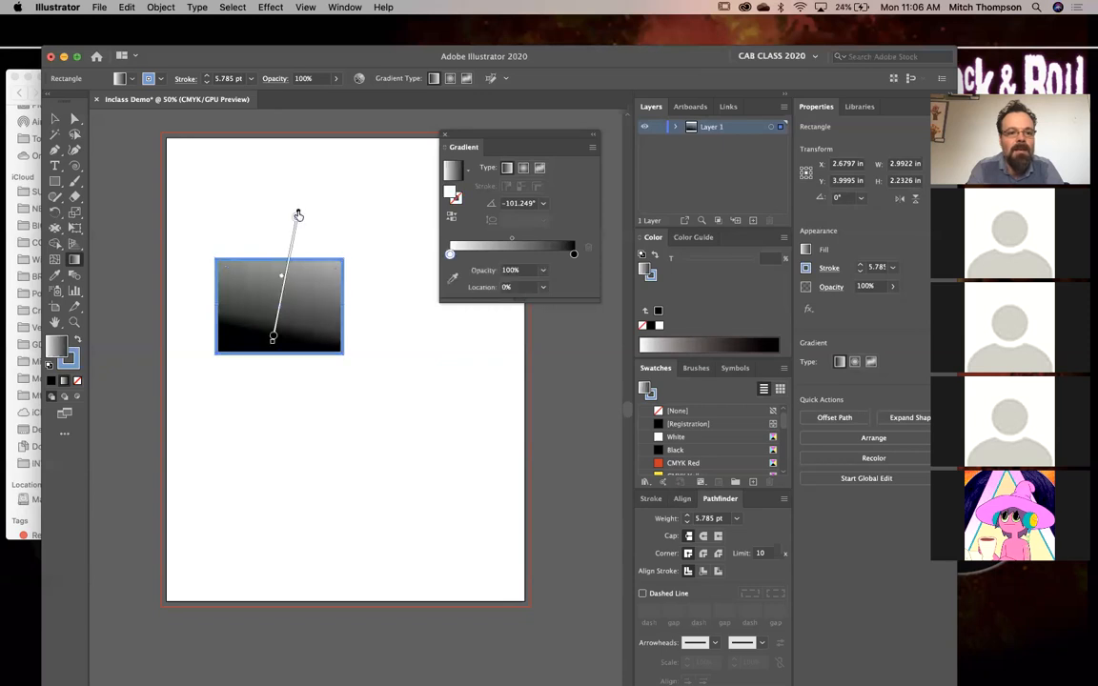
{"action": "left_click", "coordinate": [273, 341]}
{"action": "mouse_move", "coordinate": [274, 335]}
{"action": "left_mouse_down"}
{"action": "mouse_move", "coordinate": [289, 371]}
{"action": "mouse_move", "coordinate": [226, 471]}
{"action": "mouse_move", "coordinate": [206, 571]}
{"action": "mouse_move", "coordinate": [213, 615]}
{"action": "mouse_move", "coordinate": [244, 444]}
{"action": "mouse_move", "coordinate": [297, 314]}
{"action": "mouse_move", "coordinate": [245, 546]}
{"action": "left_mouse_up"}
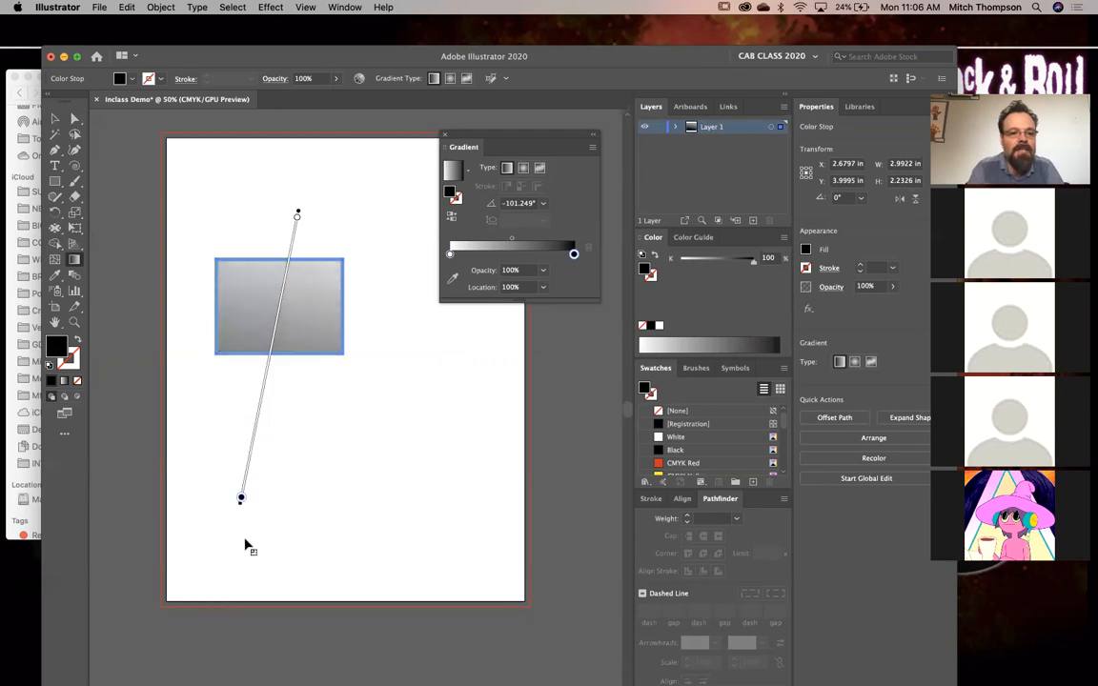
{"action": "left_click_drag", "start_coordinate": [241, 498], "coordinate": [254, 429]}
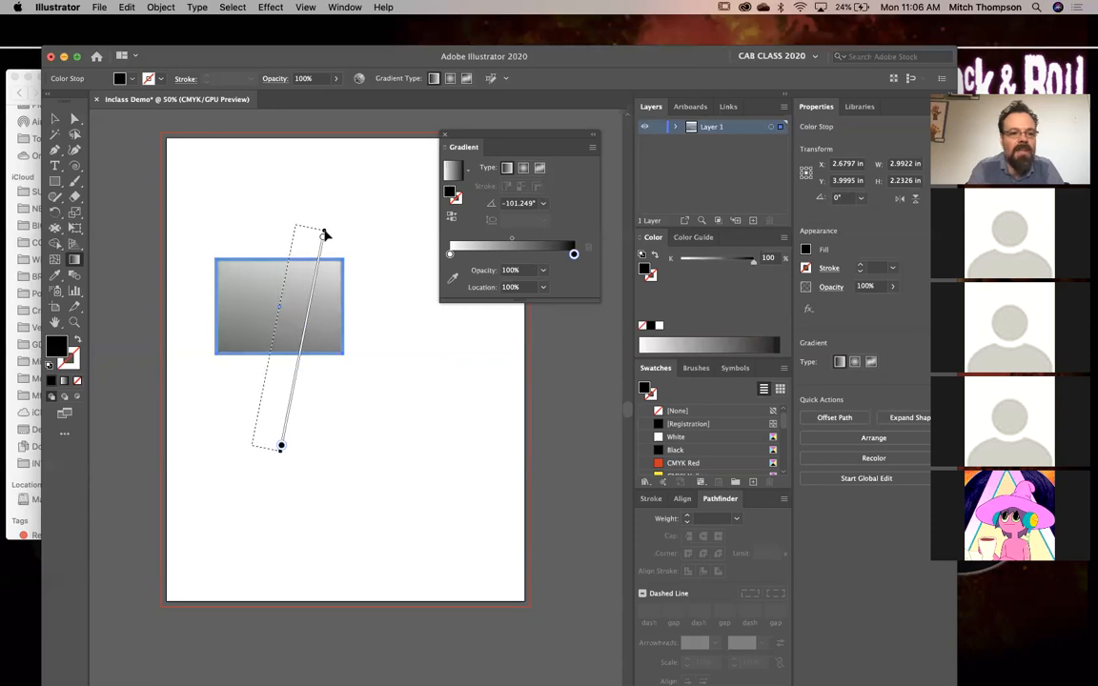
Slide the gradient's white stop inward to about 27.86% and redraw the gradient across the rectangle at about -170°
{"action": "key", "text": "x"}
{"action": "key", "text": "x"}
{"action": "left_click_drag", "start_coordinate": [296, 226], "coordinate": [282, 289]}
{"action": "mouse_move", "coordinate": [248, 450]}
{"action": "left_mouse_down"}
{"action": "mouse_move", "coordinate": [372, 404]}
{"action": "mouse_move", "coordinate": [407, 248]}
{"action": "mouse_move", "coordinate": [166, 323]}
{"action": "mouse_move", "coordinate": [265, 164]}
{"action": "mouse_move", "coordinate": [360, 316]}
{"action": "mouse_move", "coordinate": [196, 213]}
{"action": "mouse_move", "coordinate": [334, 221]}
{"action": "mouse_move", "coordinate": [299, 326]}
{"action": "mouse_move", "coordinate": [265, 294]}
{"action": "mouse_move", "coordinate": [330, 282]}
{"action": "mouse_move", "coordinate": [295, 338]}
{"action": "mouse_move", "coordinate": [256, 446]}
{"action": "mouse_move", "coordinate": [237, 241]}
{"action": "mouse_move", "coordinate": [345, 242]}
{"action": "mouse_move", "coordinate": [231, 337]}
{"action": "mouse_move", "coordinate": [351, 328]}
{"action": "mouse_move", "coordinate": [358, 252]}
{"action": "mouse_move", "coordinate": [234, 244]}
{"action": "left_mouse_up"}
{"action": "mouse_move", "coordinate": [356, 272]}
{"action": "left_mouse_down"}
{"action": "mouse_move", "coordinate": [328, 225]}
{"action": "mouse_move", "coordinate": [288, 223]}
{"action": "mouse_move", "coordinate": [314, 397]}
{"action": "mouse_move", "coordinate": [312, 219]}
{"action": "mouse_move", "coordinate": [357, 309]}
{"action": "mouse_move", "coordinate": [207, 369]}
{"action": "left_mouse_up"}
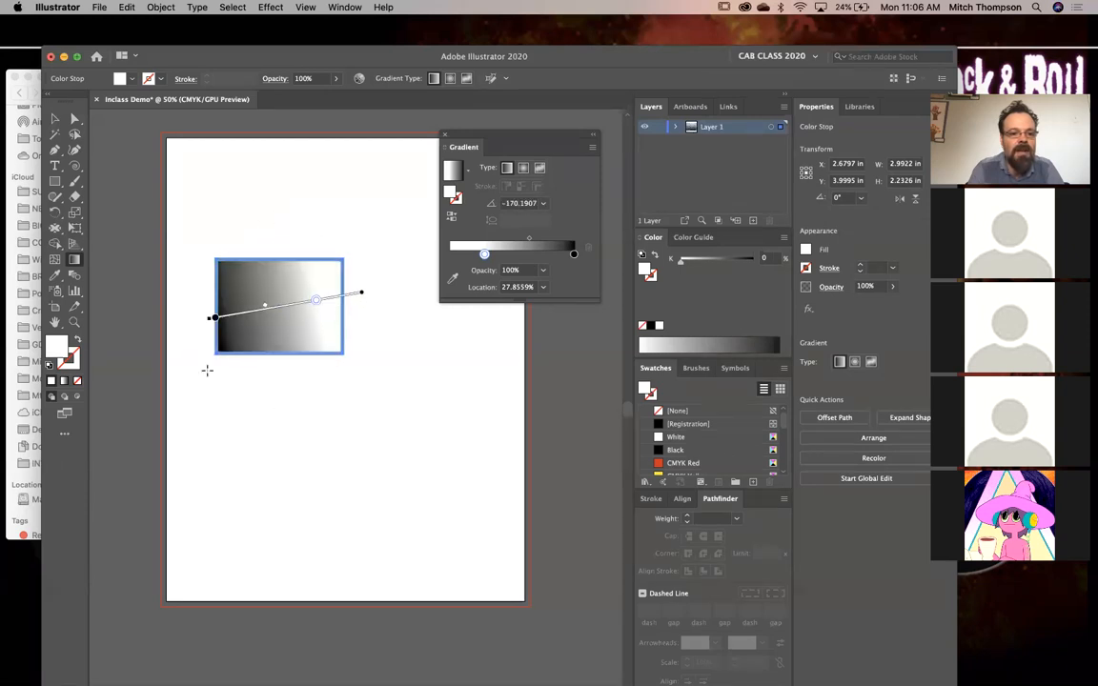
Change the gradient to radial, redraw it diagonally at about -50°, and switch it back to linear
{"action": "left_click", "coordinate": [525, 169]}
{"action": "left_click_drag", "start_coordinate": [230, 289], "coordinate": [347, 358]}
{"action": "left_click_drag", "start_coordinate": [298, 243], "coordinate": [343, 335]}
{"action": "left_click_drag", "start_coordinate": [249, 241], "coordinate": [342, 352]}
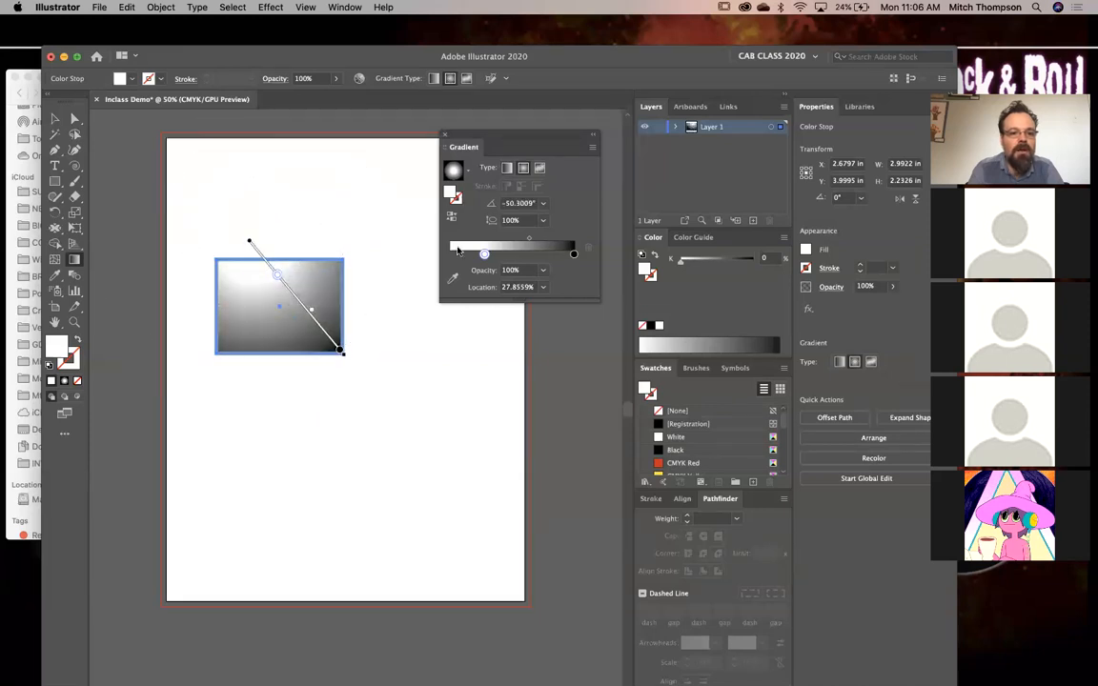
{"action": "left_click", "coordinate": [508, 168]}
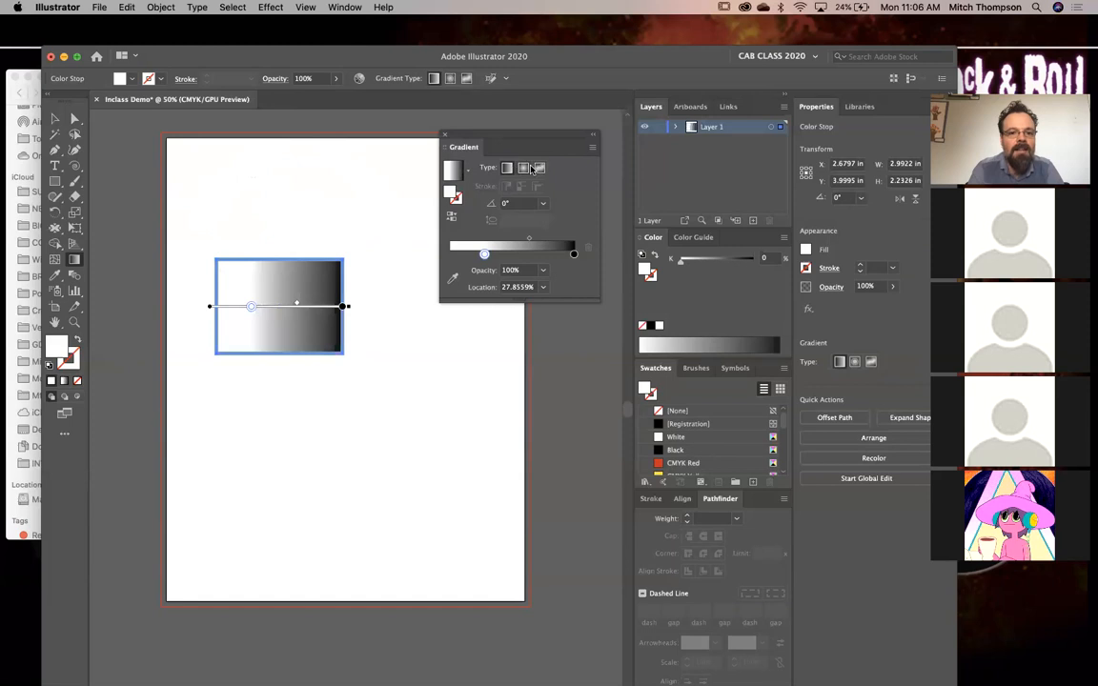
Try the radial and freeform gradient types, adding freeform colour points and making the lower-middle point CMYK Red
{"action": "left_click", "coordinate": [524, 168]}
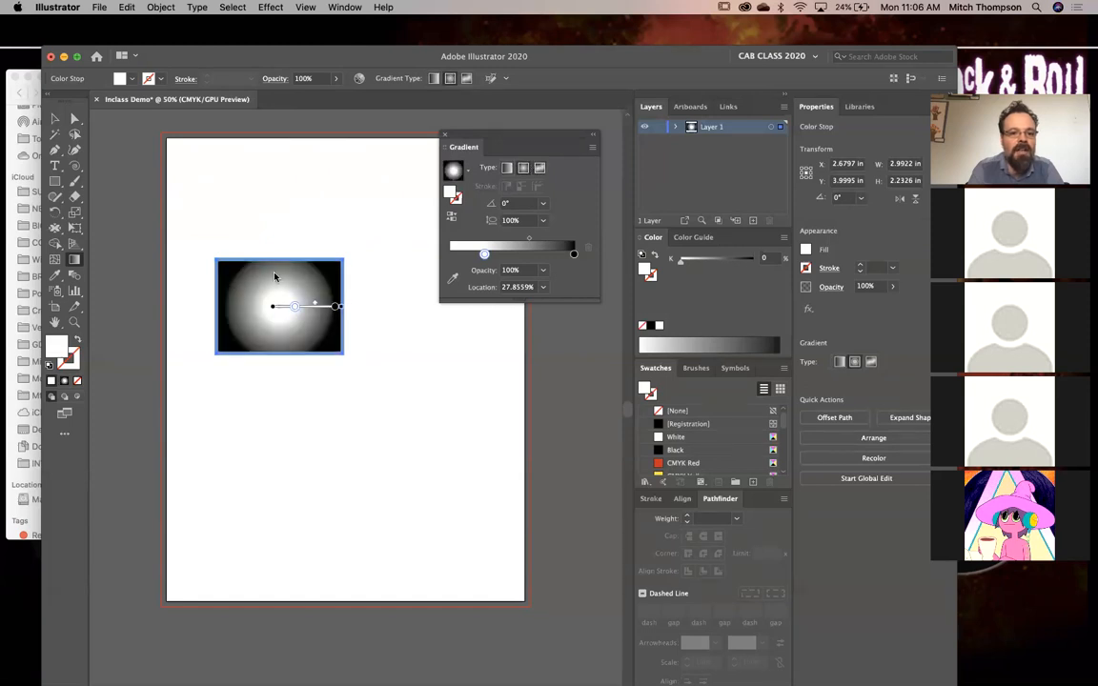
{"action": "left_click", "coordinate": [539, 168]}
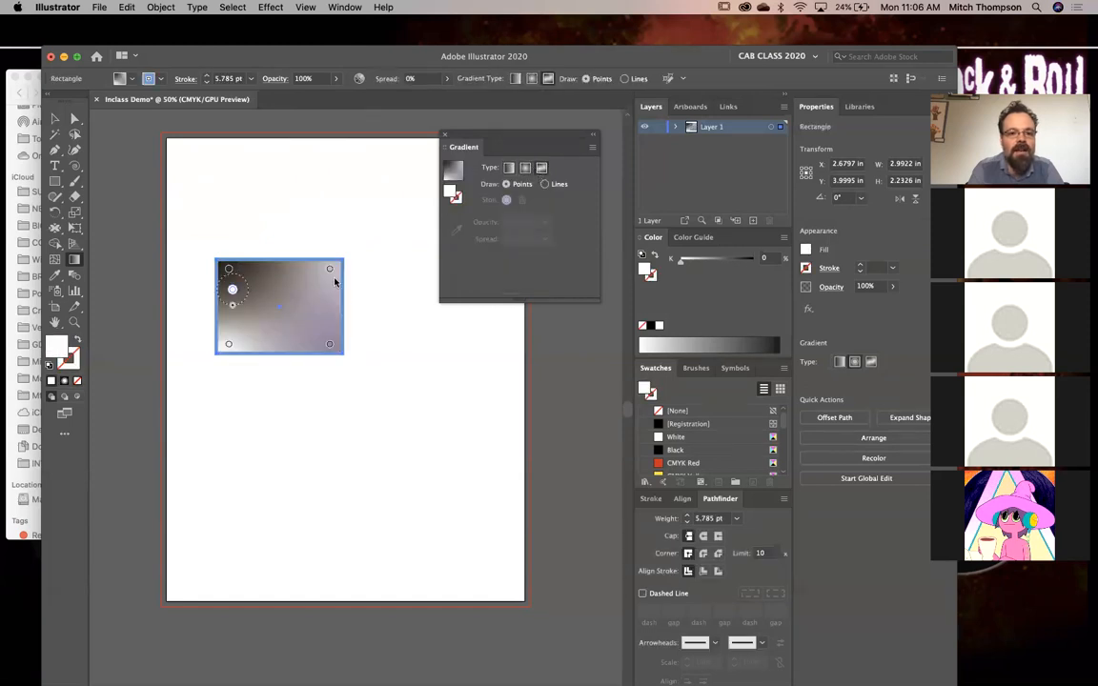
{"action": "left_click", "coordinate": [283, 338]}
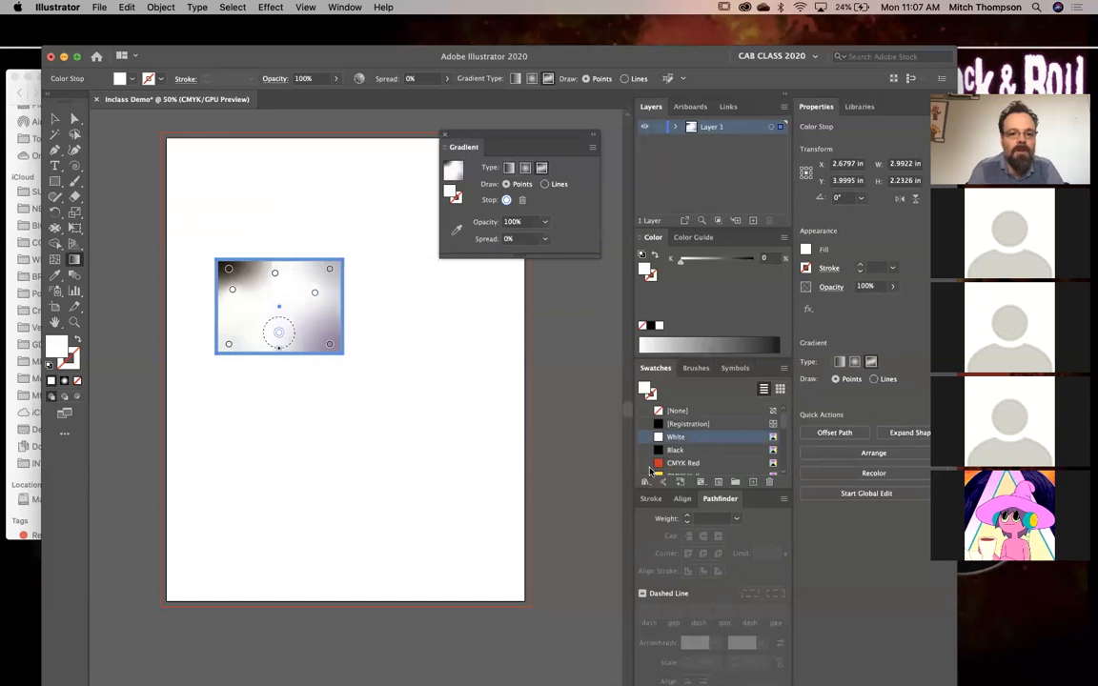
{"action": "left_click", "coordinate": [691, 449]}
{"action": "left_click", "coordinate": [691, 462]}
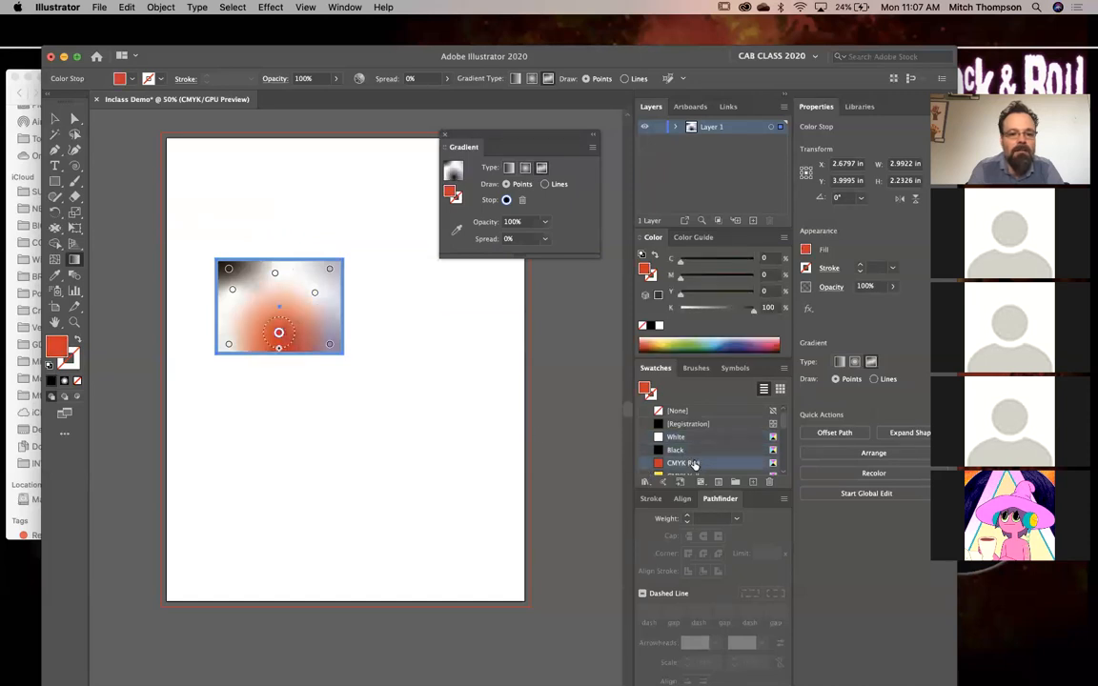
{"action": "left_click", "coordinate": [442, 408]}
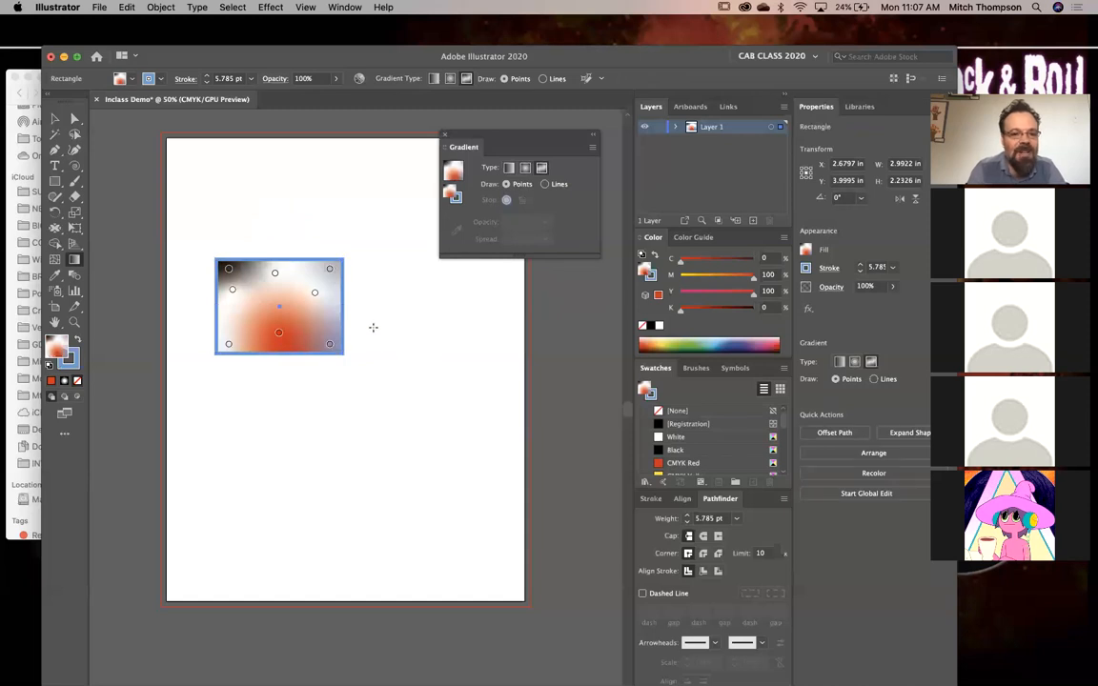
Undo the freeform and radial gradient changes back to the linear gradient
{"action": "key", "text": "super+z"}
{"action": "key", "text": "super+z"}
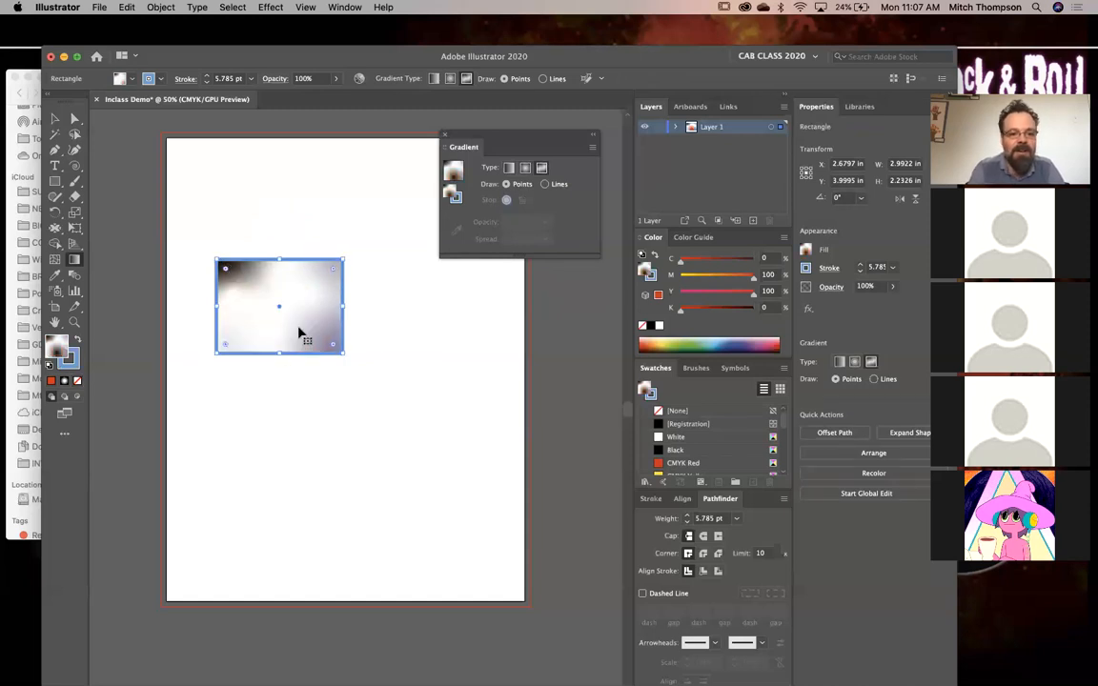
{"action": "key", "text": "super+z"}
{"action": "key", "text": "super+z"}
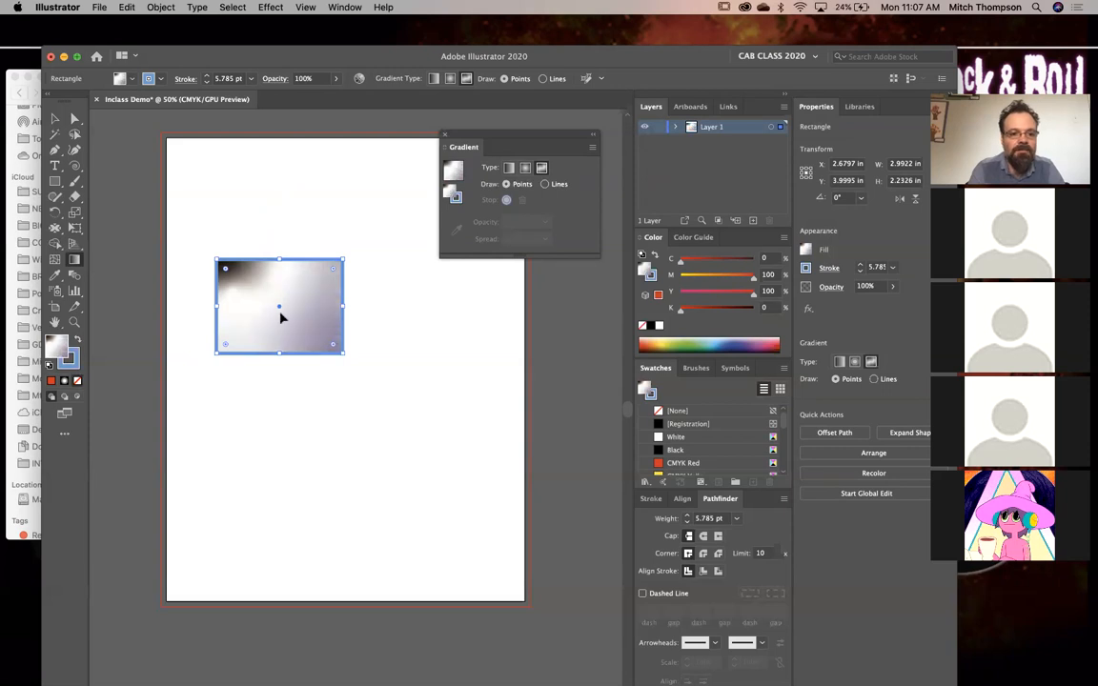
{"action": "key", "text": "super+z"}
{"action": "key", "text": "super+z"}
{"action": "key", "text": "super+z"}
{"action": "key", "text": "super+z"}
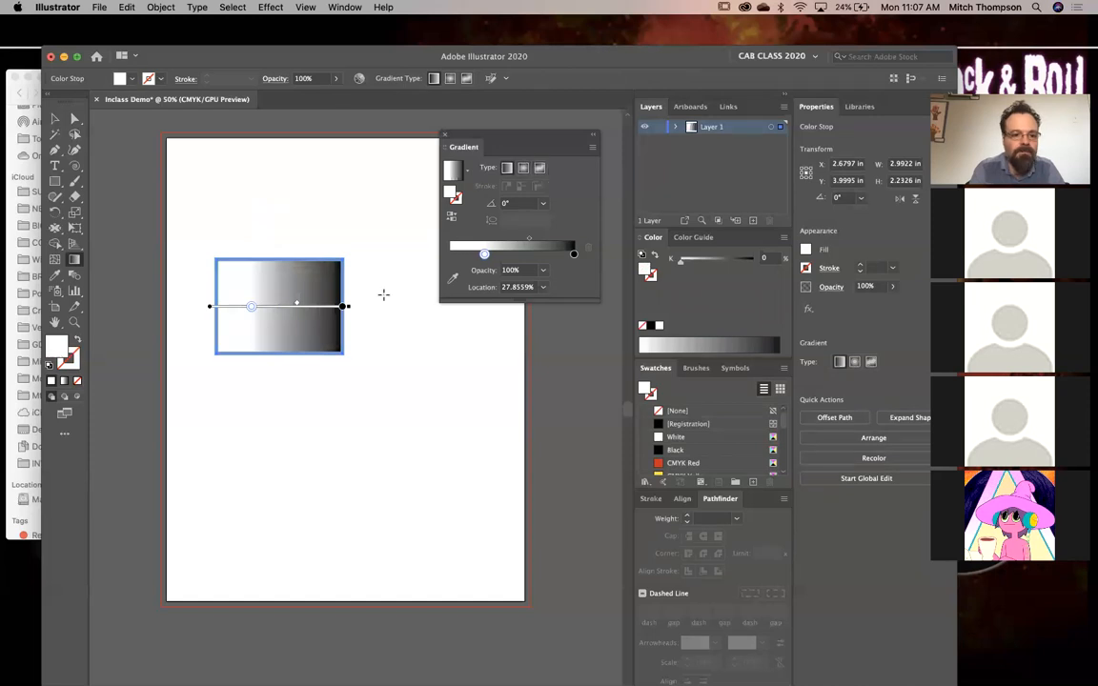
Look over the preset gradient angles without choosing one, and delete the gradient-filled rectangle
{"action": "left_click", "coordinate": [543, 203]}
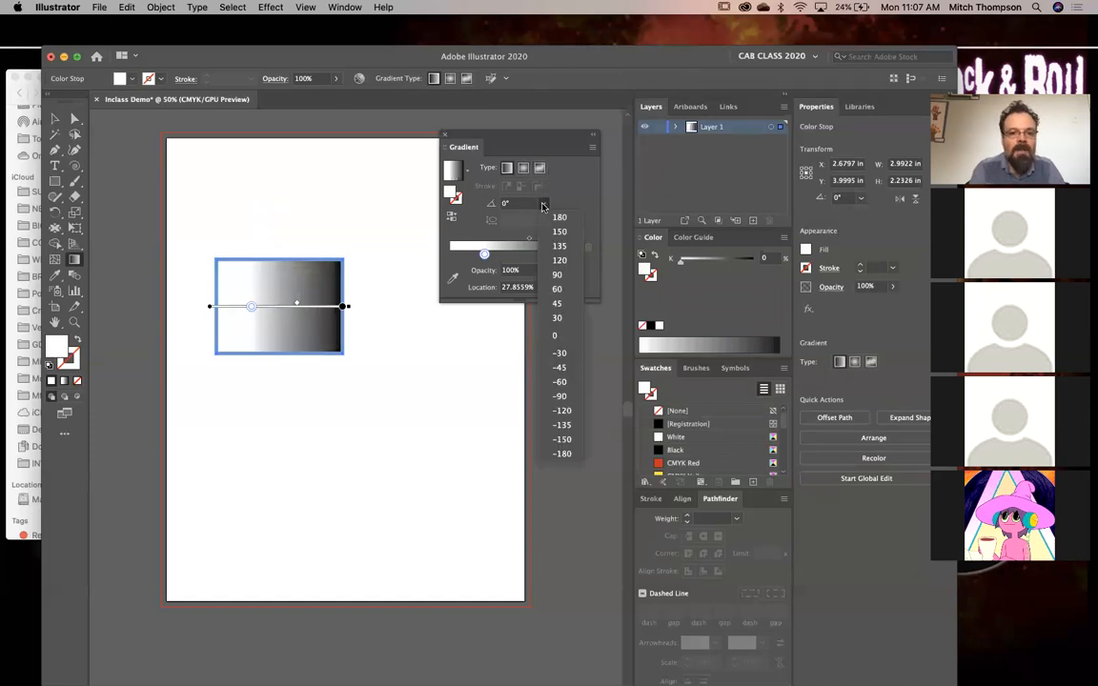
{"action": "left_click", "coordinate": [311, 258]}
{"action": "key", "text": "v"}
{"action": "key", "text": "g"}
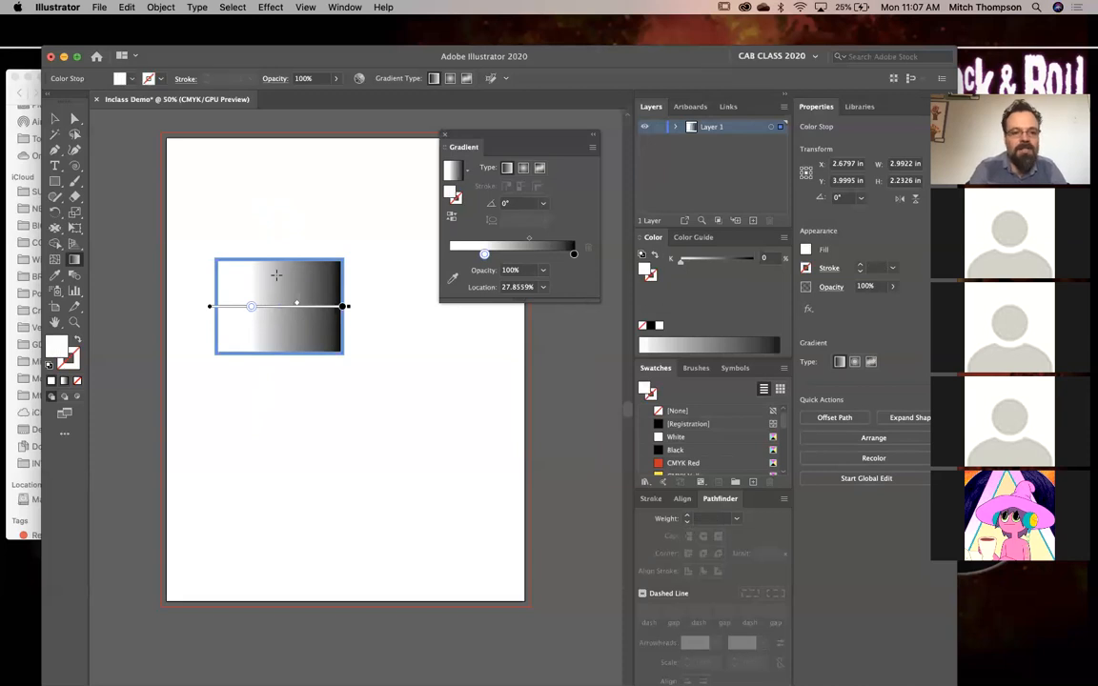
{"action": "key", "text": "v"}
{"action": "key", "text": "g"}
{"action": "key", "text": "Delete"}
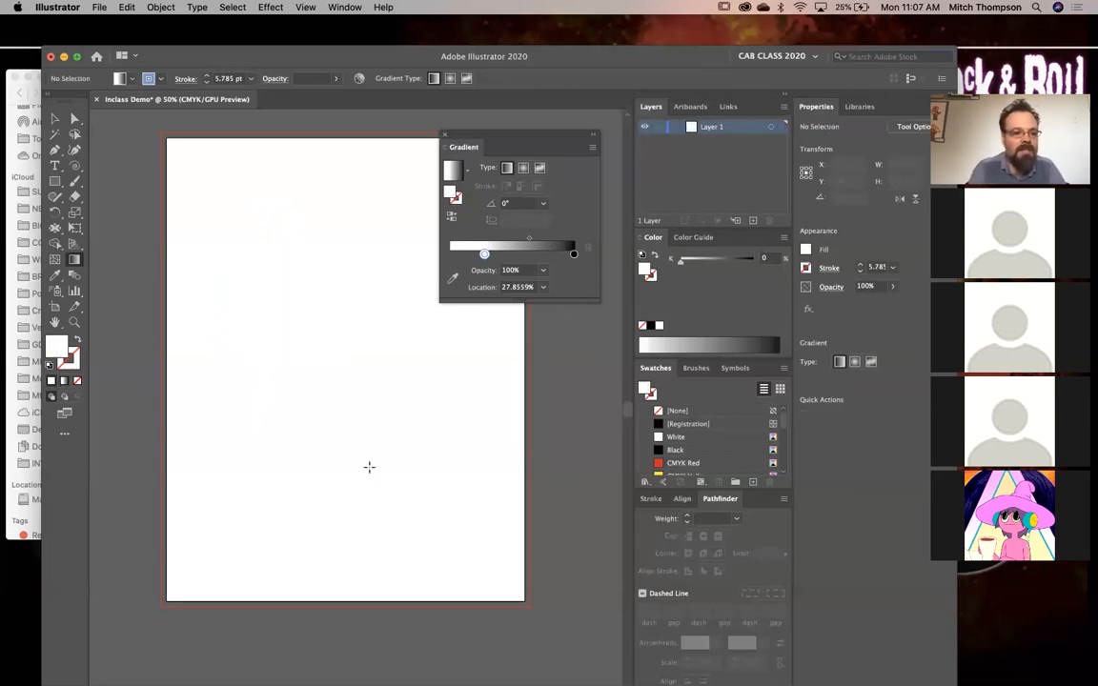
Go through the Eyedropper, Blend, Symbol Sprayer and graph tools, and activate the Artboard tool
{"action": "left_click", "coordinate": [55, 276]}
{"action": "left_click", "coordinate": [74, 276]}
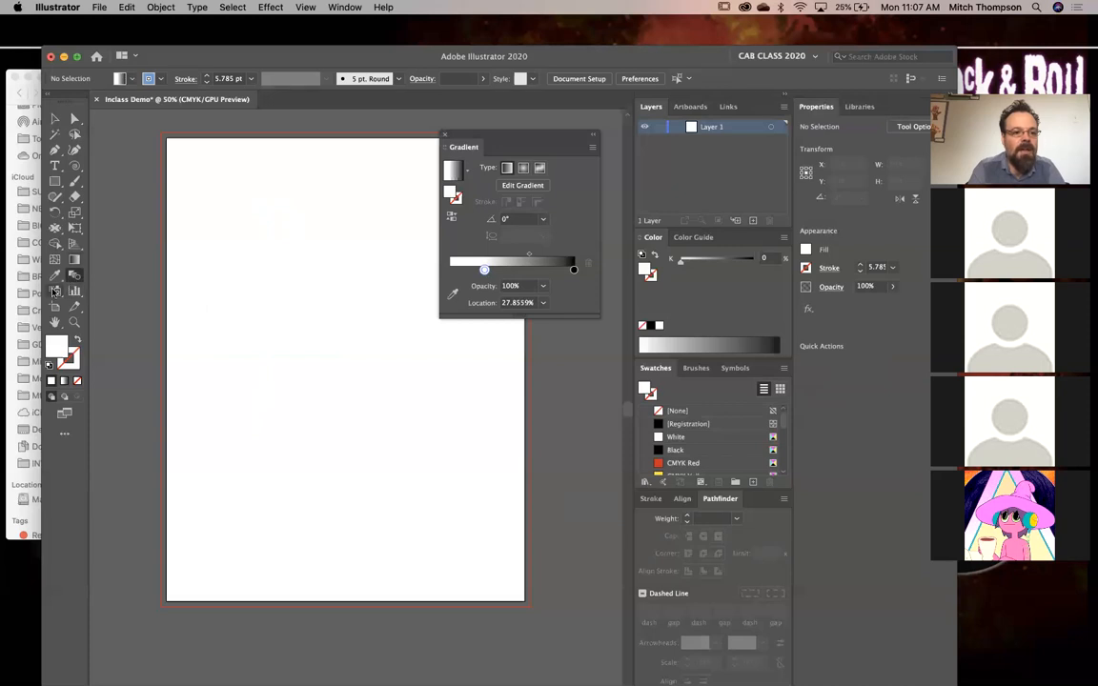
{"action": "left_click", "coordinate": [54, 291]}
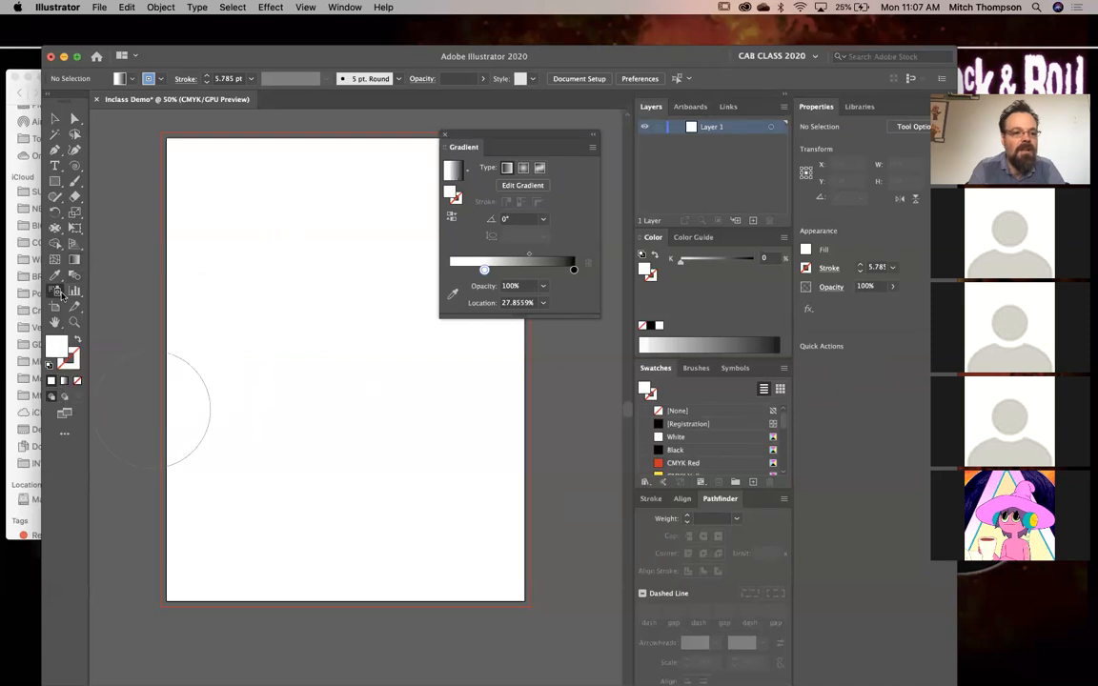
{"action": "left_click", "coordinate": [75, 291]}
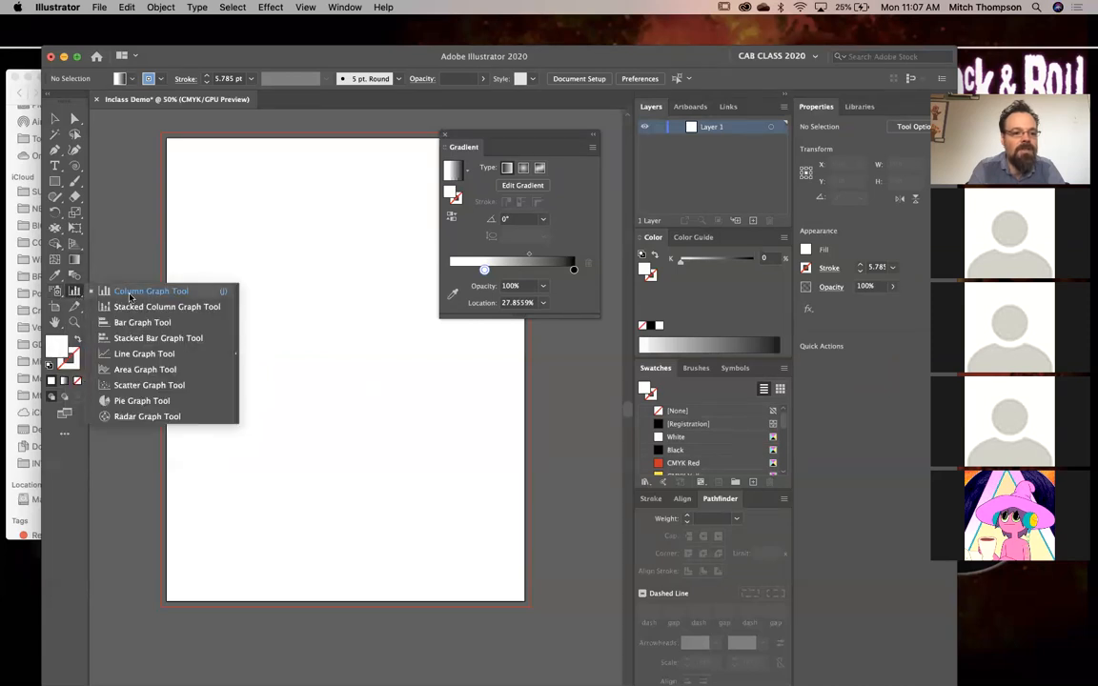
{"action": "left_click", "coordinate": [55, 306]}
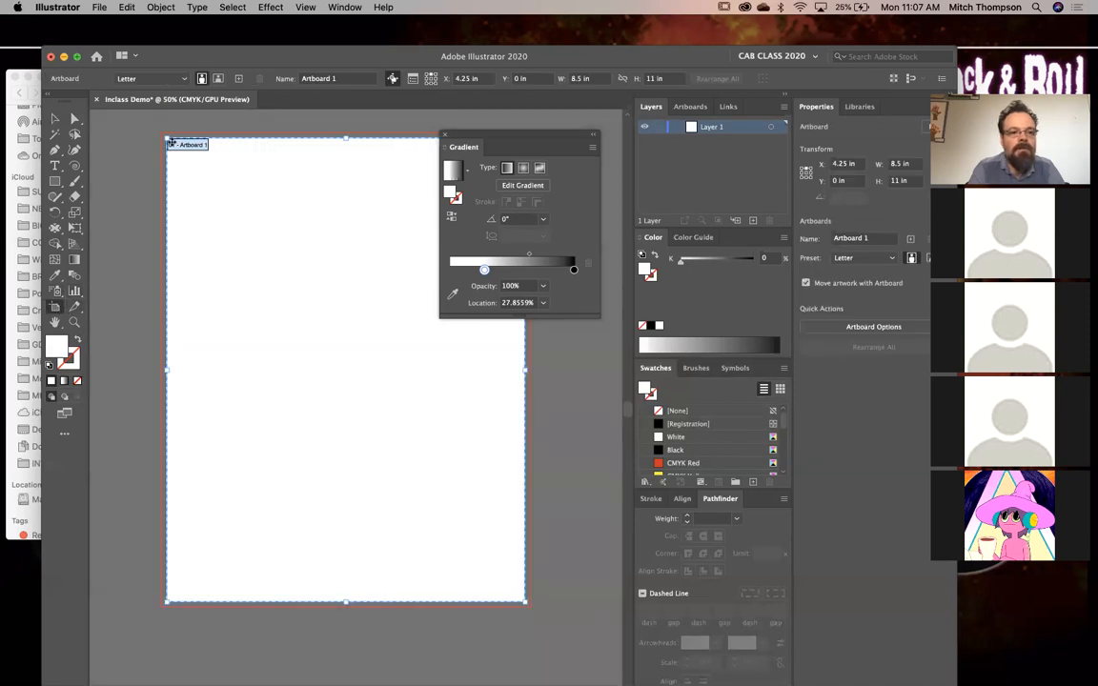
Try shrinking the artboard freehand to about 3.31 by 4.29 in and to about 3.46 by 6.01 in, undoing each resize
{"action": "left_click_drag", "start_coordinate": [166, 137], "coordinate": [385, 420]}
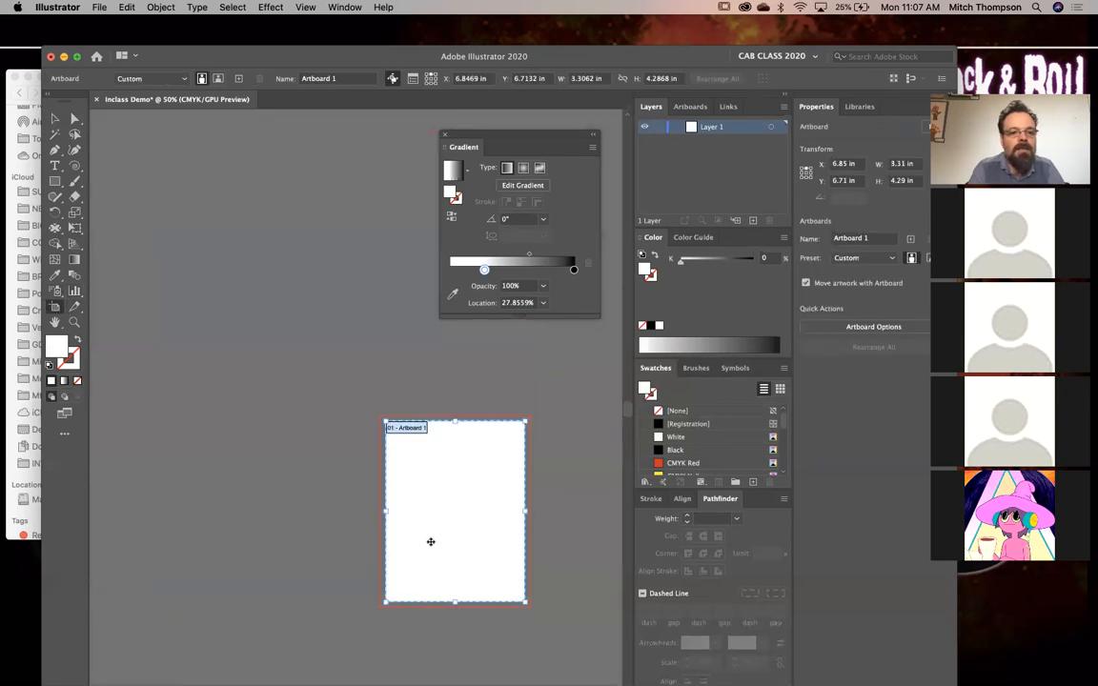
{"action": "key", "text": "super+z"}
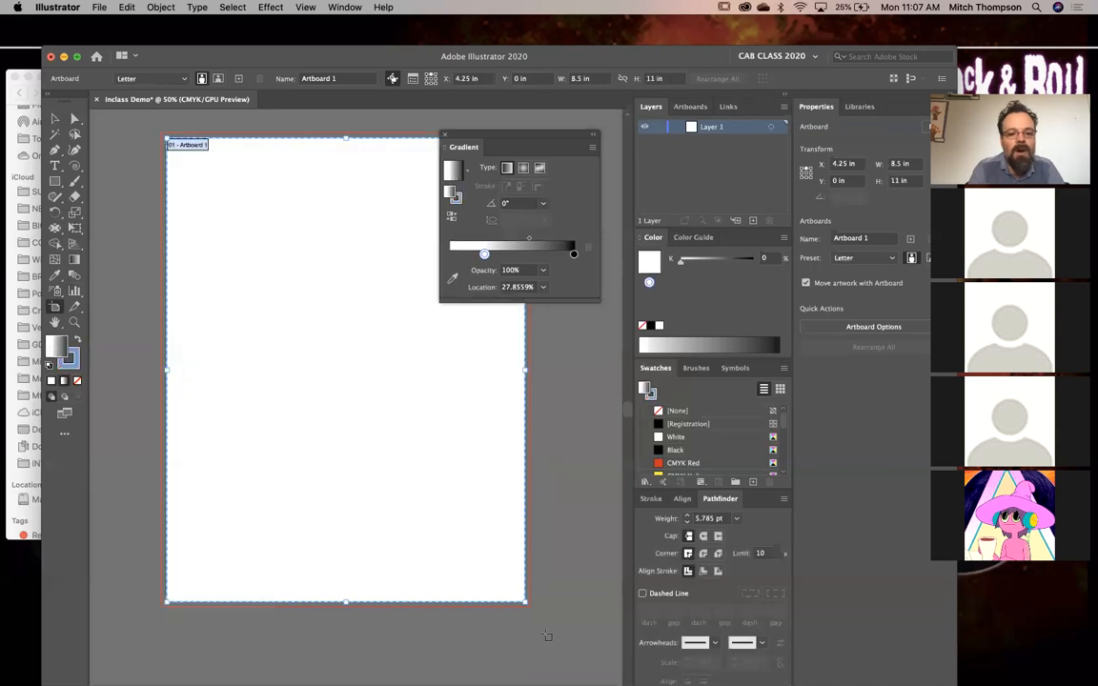
{"action": "left_click_drag", "start_coordinate": [523, 602], "coordinate": [386, 535]}
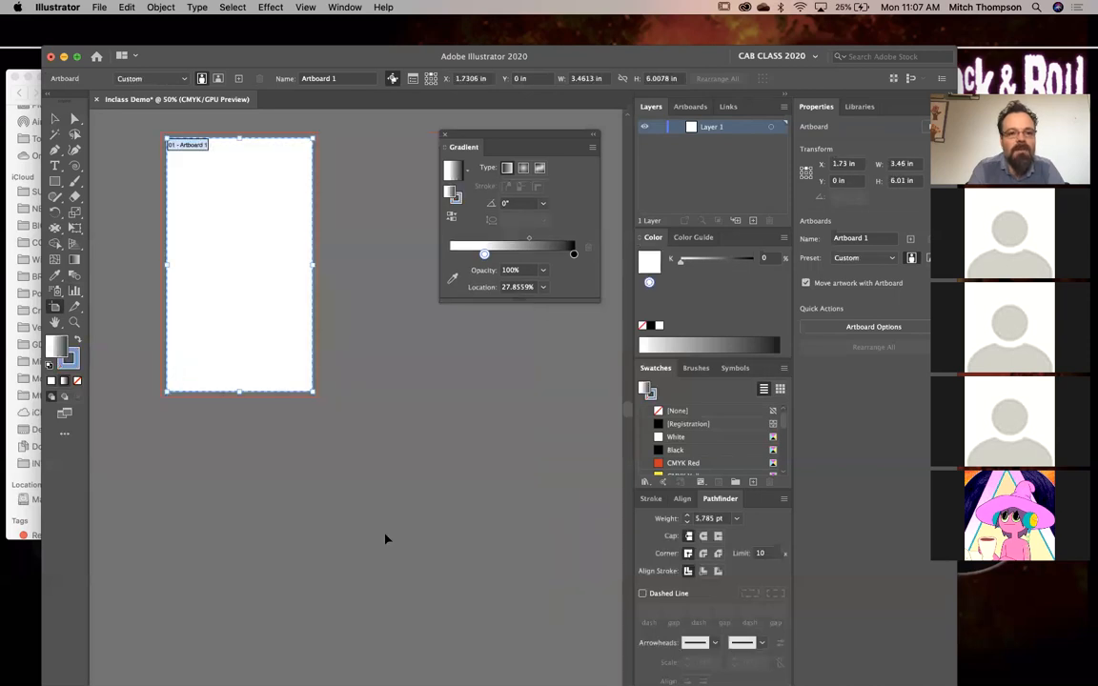
{"action": "key", "text": "super+z"}
Try the Legal, Tabloid and iPad size presets on the artboard
{"action": "left_click", "coordinate": [184, 79]}
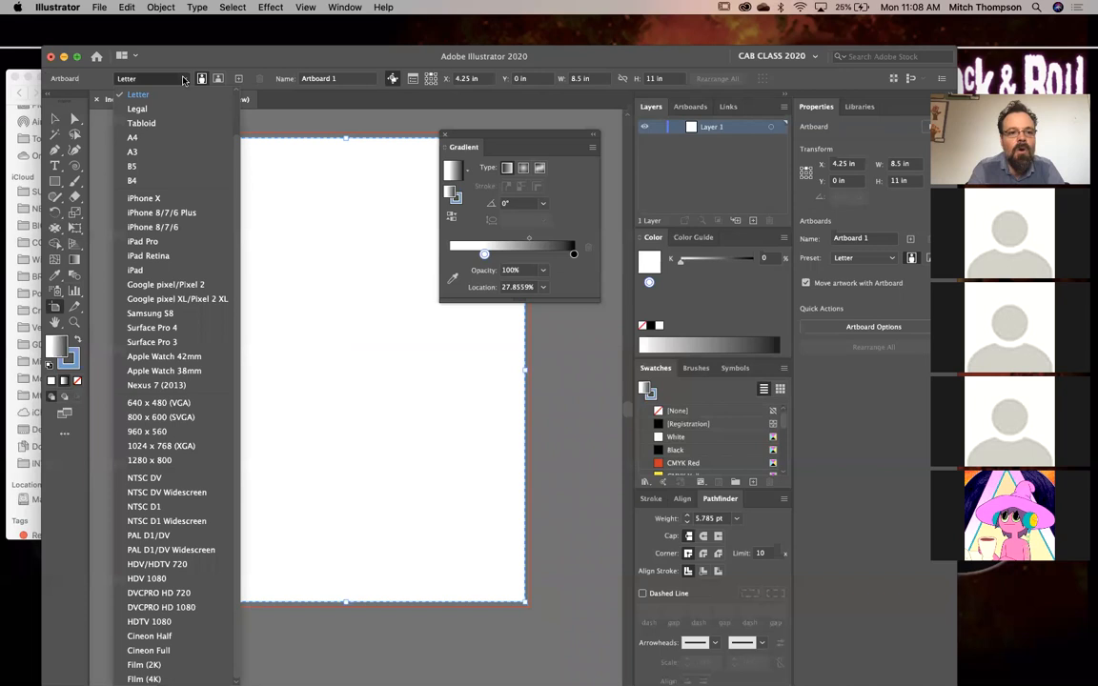
{"action": "left_click", "coordinate": [139, 109]}
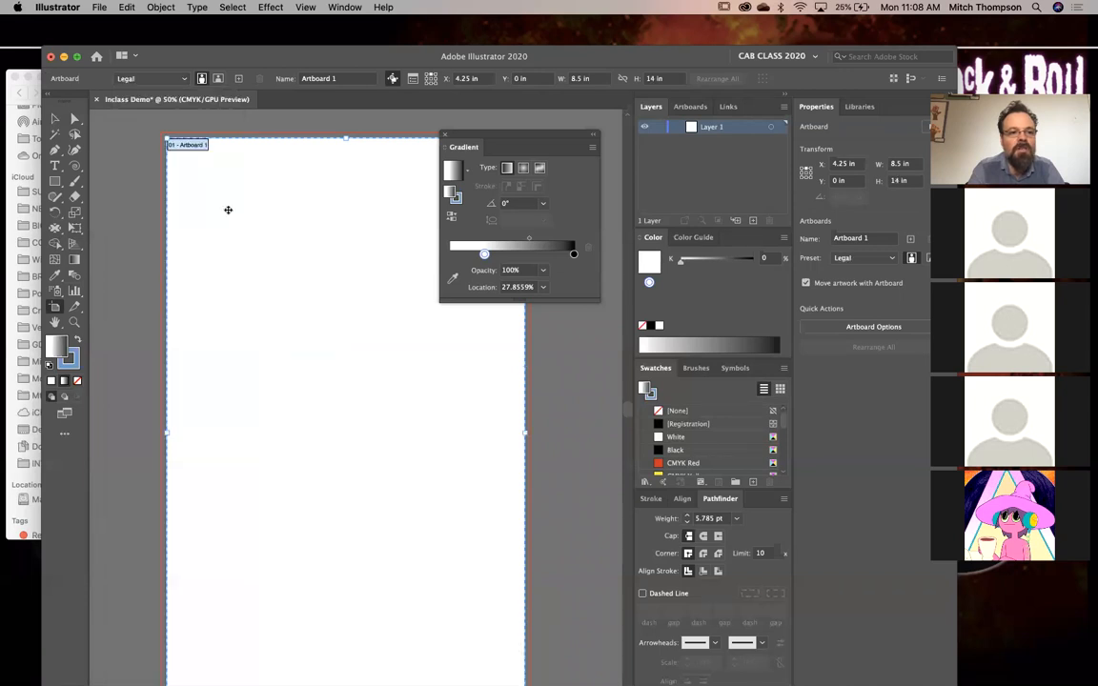
{"action": "left_click", "coordinate": [181, 79]}
{"action": "left_click", "coordinate": [143, 120]}
{"action": "left_click", "coordinate": [181, 79]}
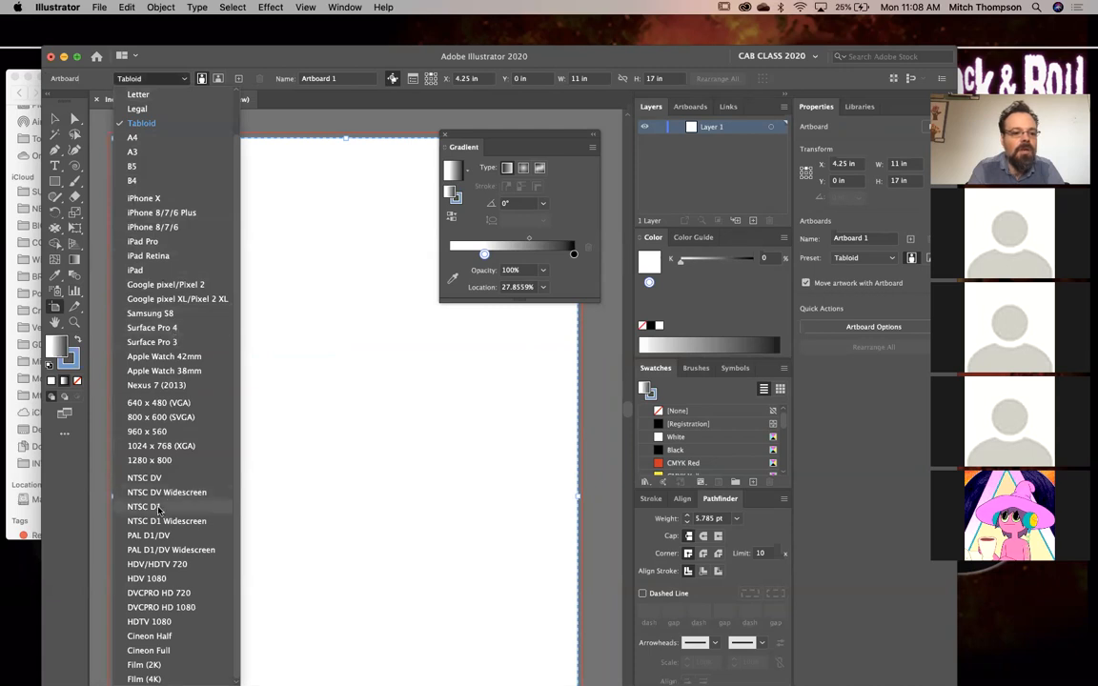
{"action": "scroll", "coordinate": [151, 599], "scroll_direction": "up", "scroll_amount": 2}
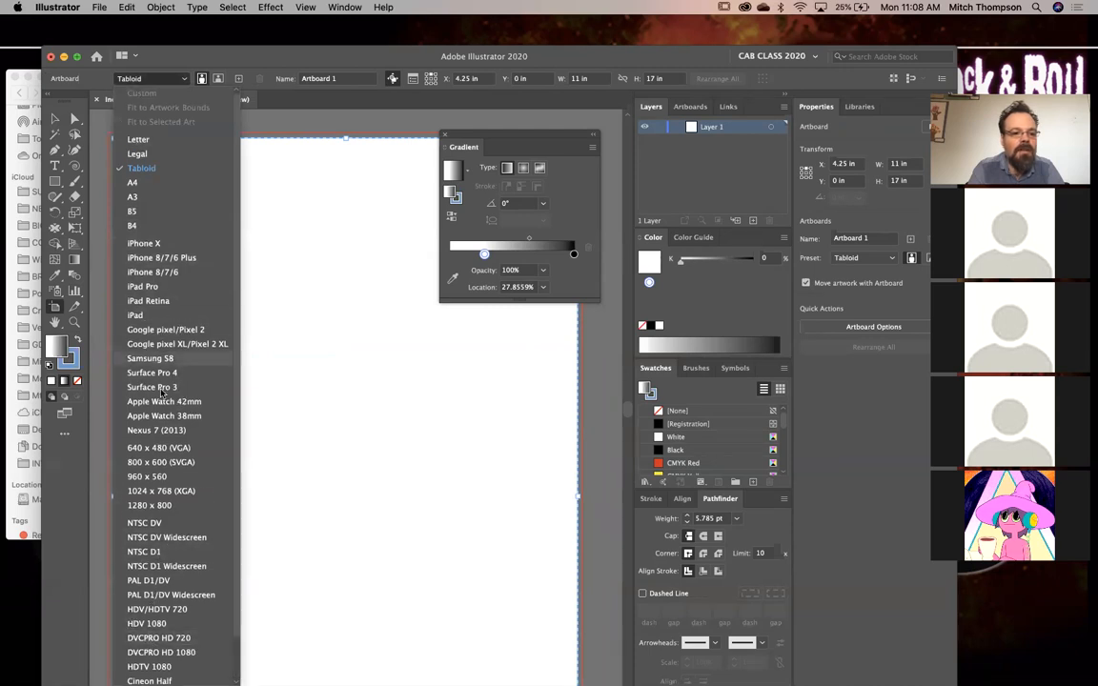
{"action": "left_click", "coordinate": [160, 316]}
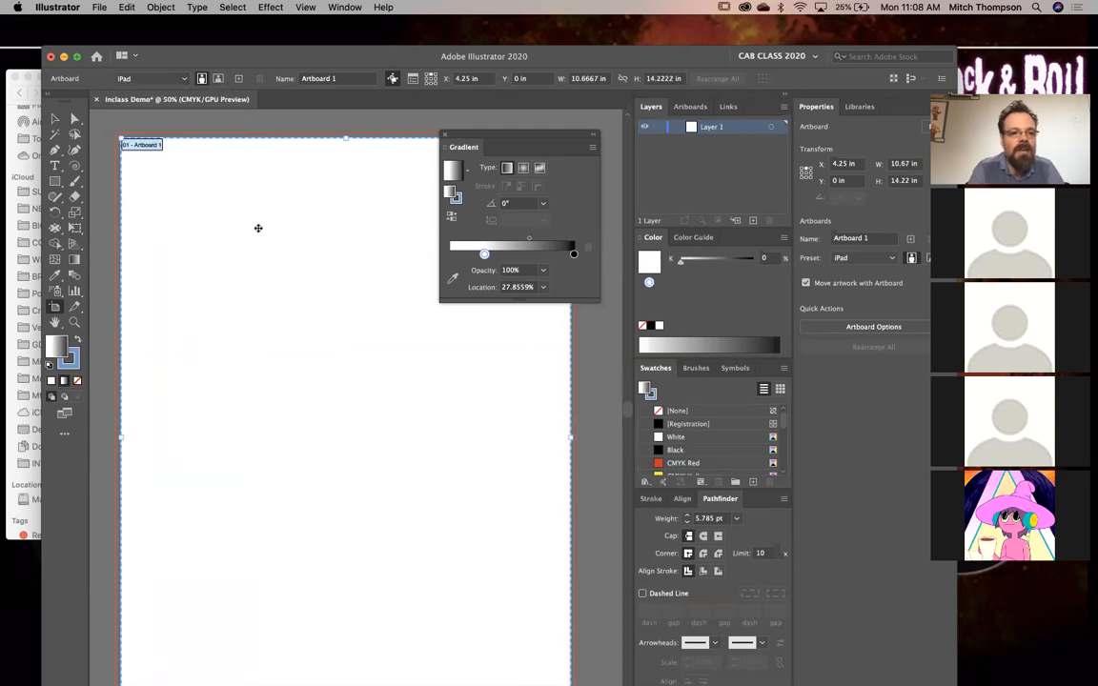
Set the artboard to the iPhone X preset in landscape orientation
{"action": "left_click", "coordinate": [193, 81]}
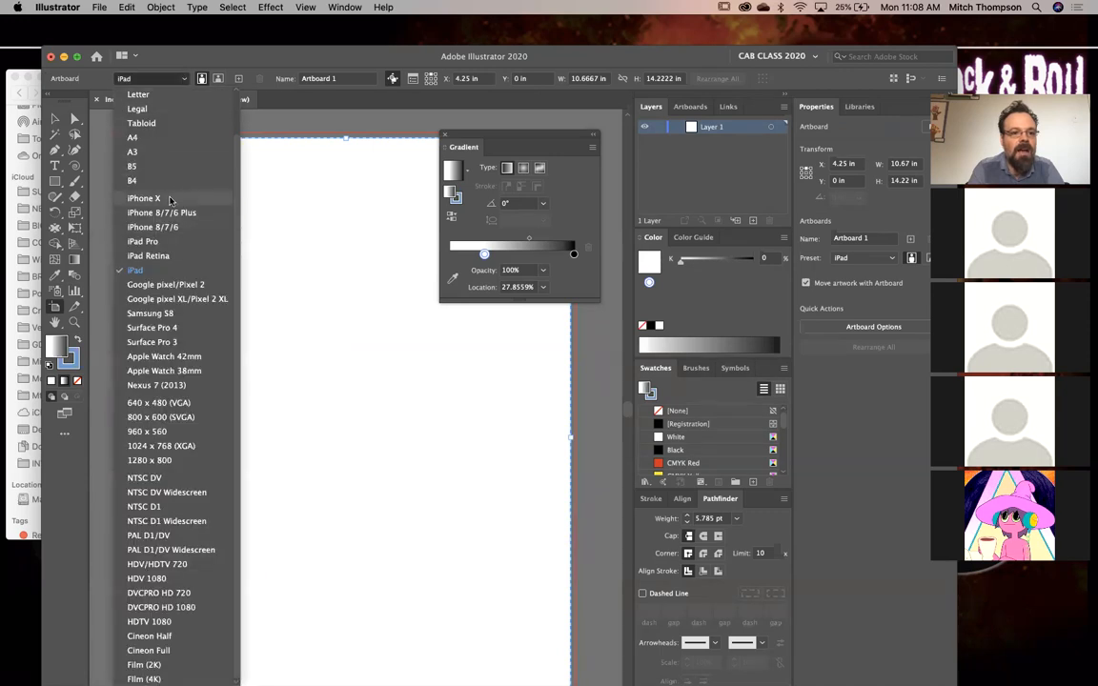
{"action": "left_click", "coordinate": [157, 198]}
{"action": "left_click", "coordinate": [217, 78]}
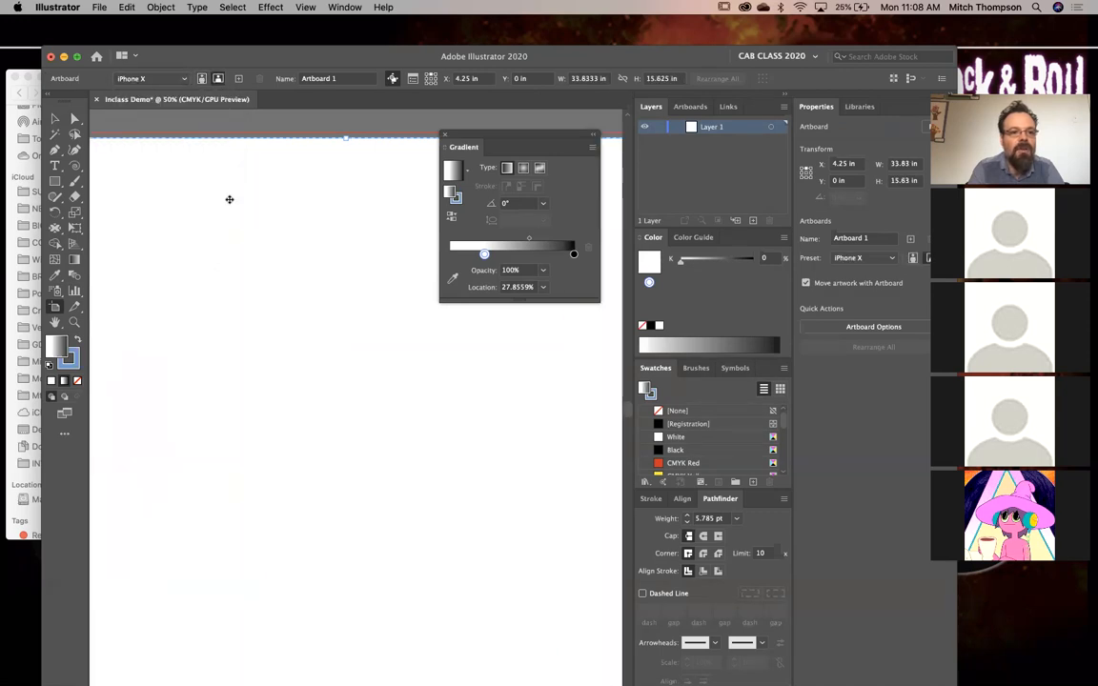
Try the iPad Retina size preset on the artboard
{"action": "left_click", "coordinate": [361, 349], "text": "alt+super"}
{"action": "left_click", "coordinate": [363, 351], "text": "alt+super"}
{"action": "left_click", "coordinate": [367, 353], "text": "alt+super"}
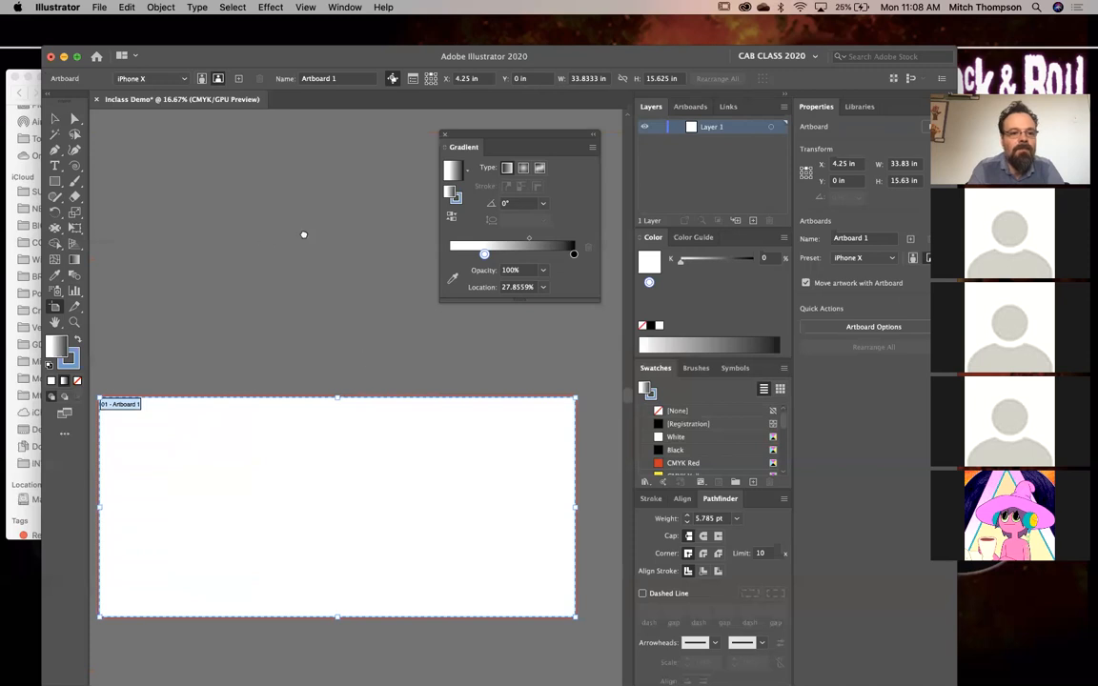
{"action": "scroll", "coordinate": [304, 235], "scroll_direction": "left", "scroll_amount": 2}
{"action": "scroll", "coordinate": [355, 459], "scroll_direction": "down", "scroll_amount": 2}
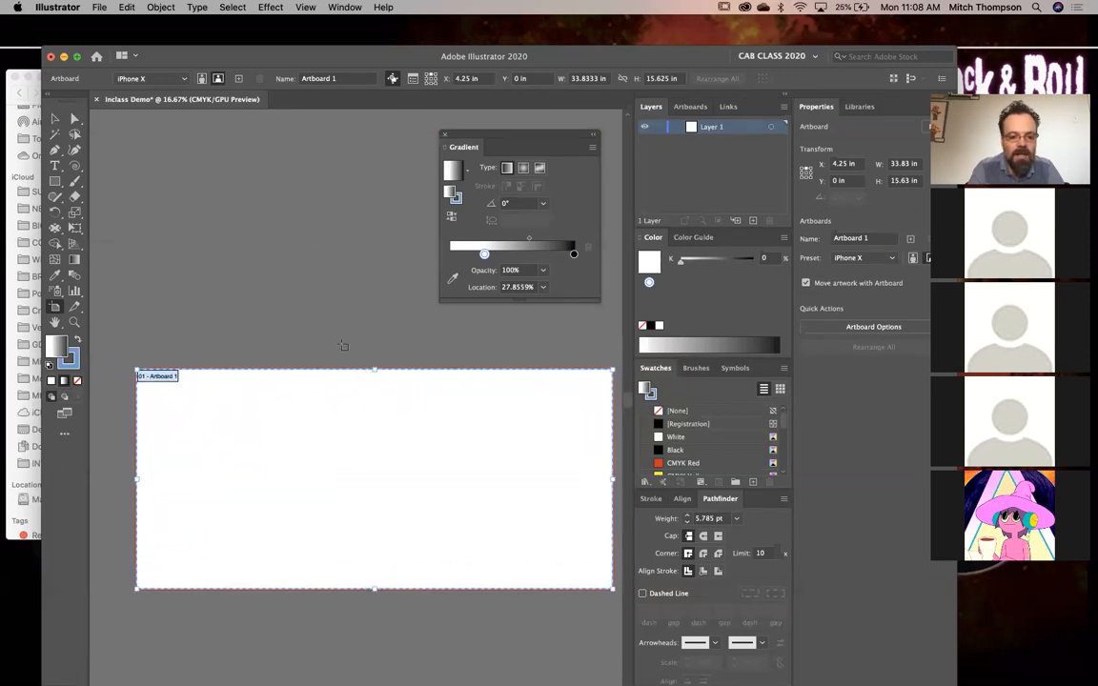
{"action": "left_click", "coordinate": [184, 77]}
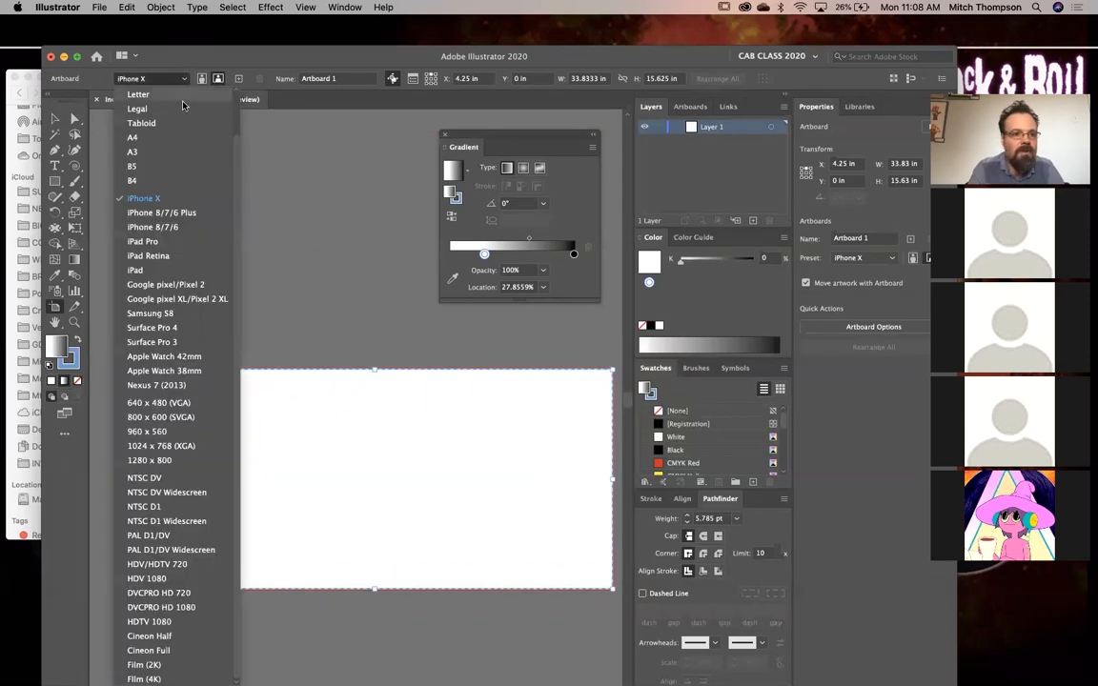
{"action": "left_click", "coordinate": [188, 255]}
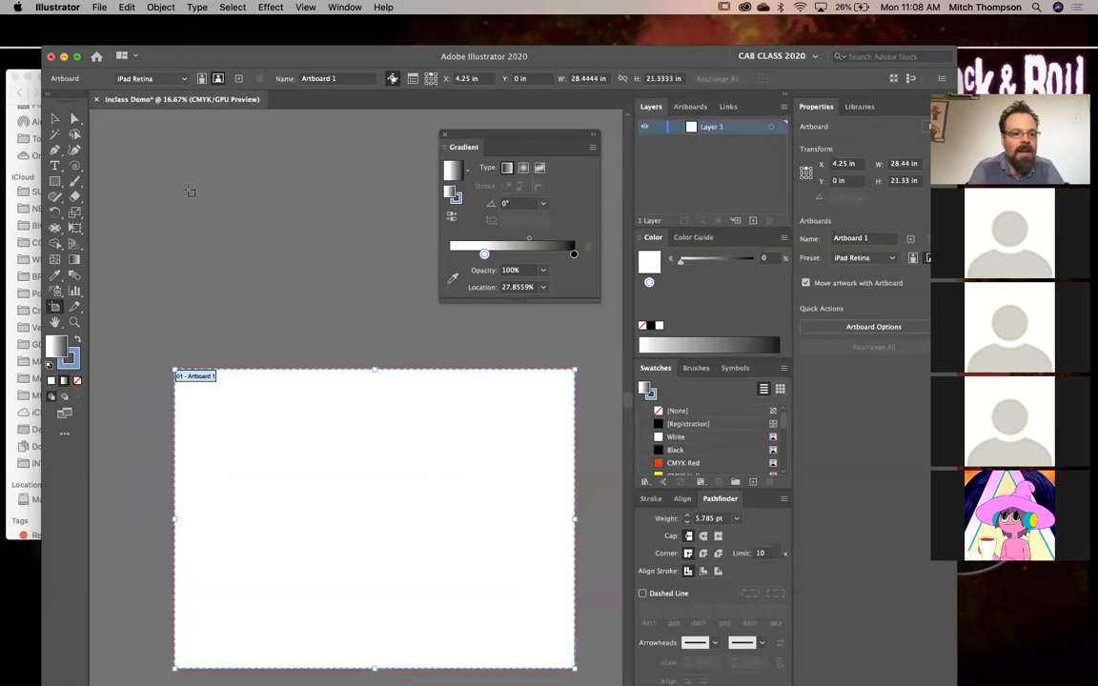
Set the artboard to the Letter preset in portrait orientation and deselect it
{"action": "left_click", "coordinate": [201, 78]}
{"action": "left_click", "coordinate": [181, 79]}
{"action": "left_click", "coordinate": [177, 96]}
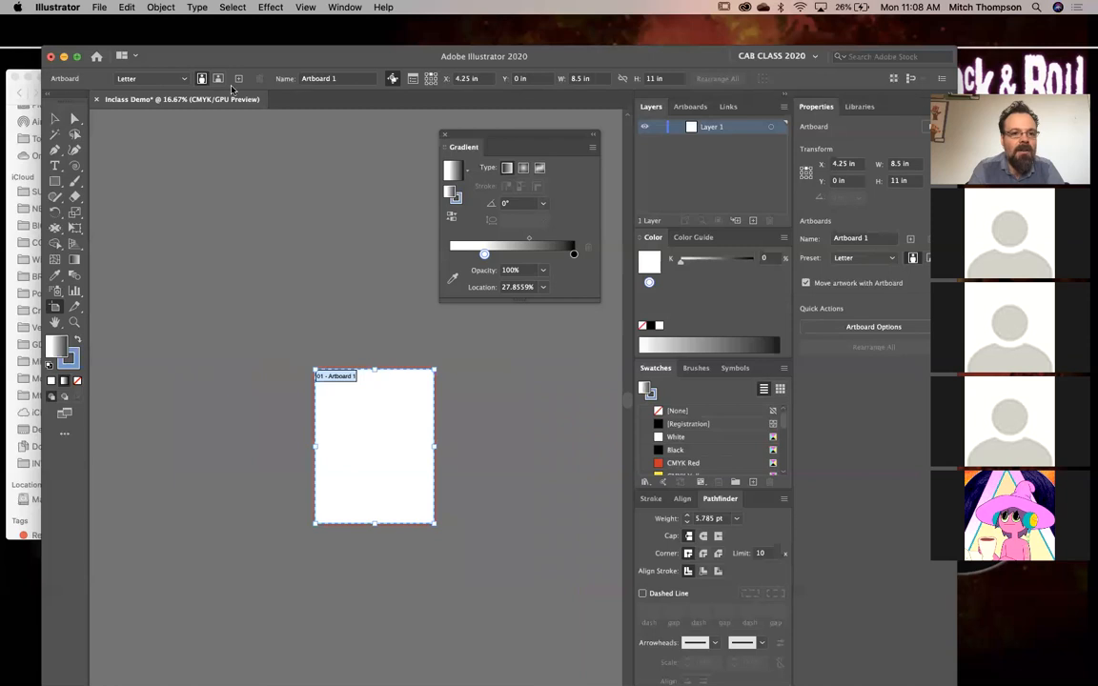
{"action": "left_click", "coordinate": [182, 79]}
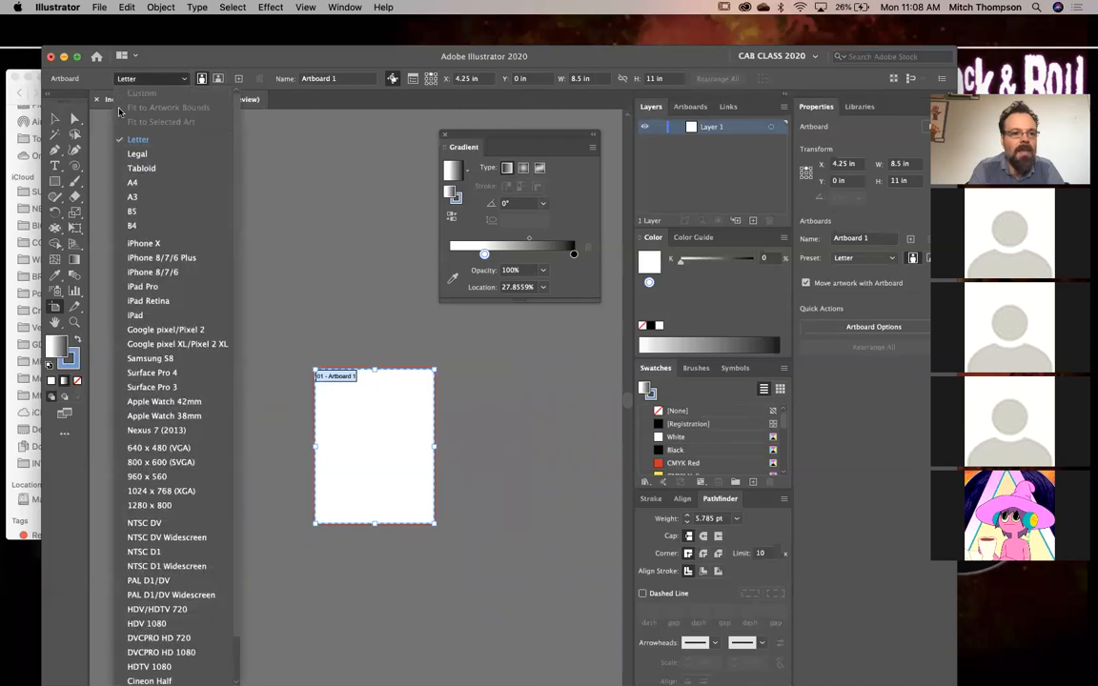
{"action": "left_click", "coordinate": [373, 321]}
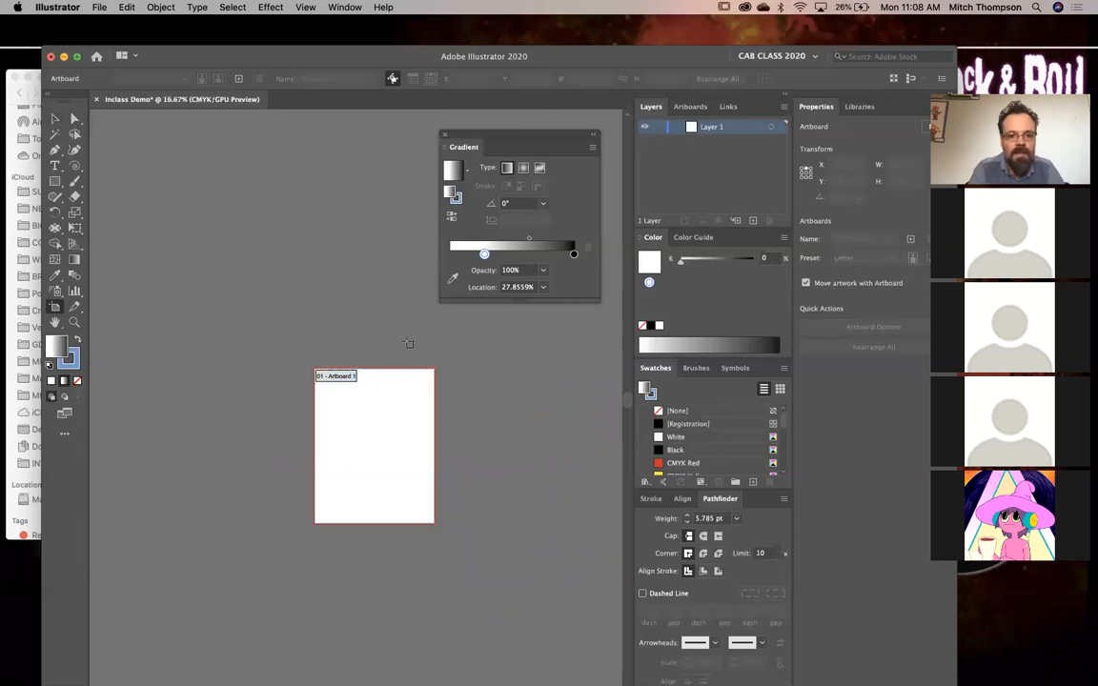
Reset the CAB CLASS 2020 workspace to its saved panel layout and reposition the application window
{"action": "left_click", "coordinate": [232, 6]}
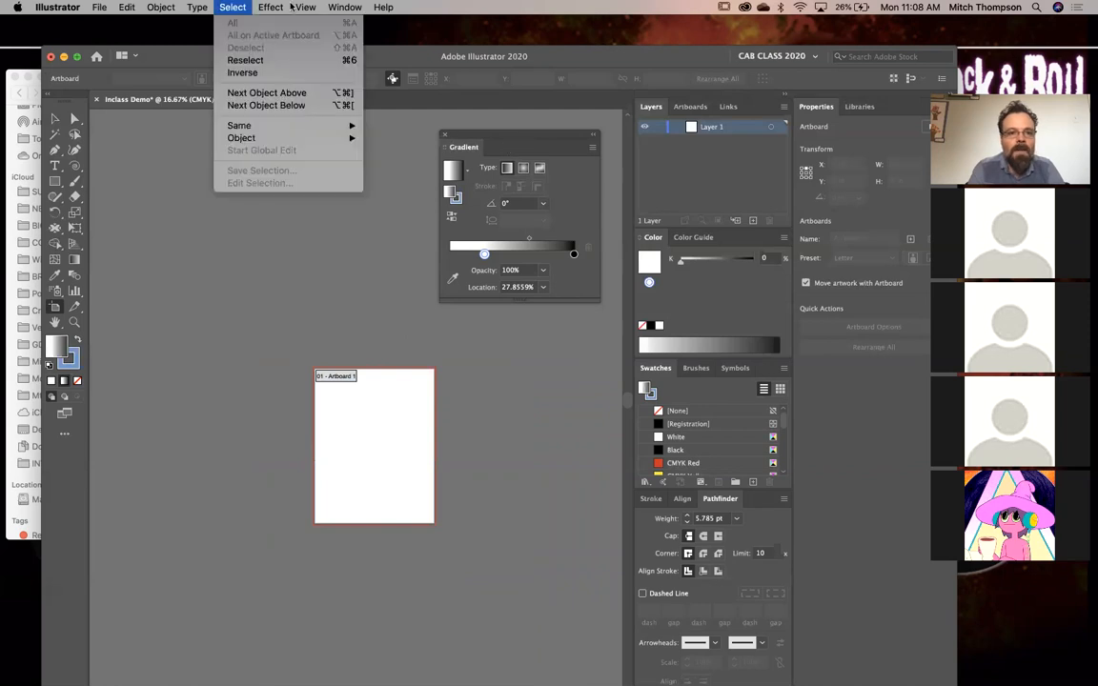
{"action": "mouse_move", "coordinate": [345, 7]}
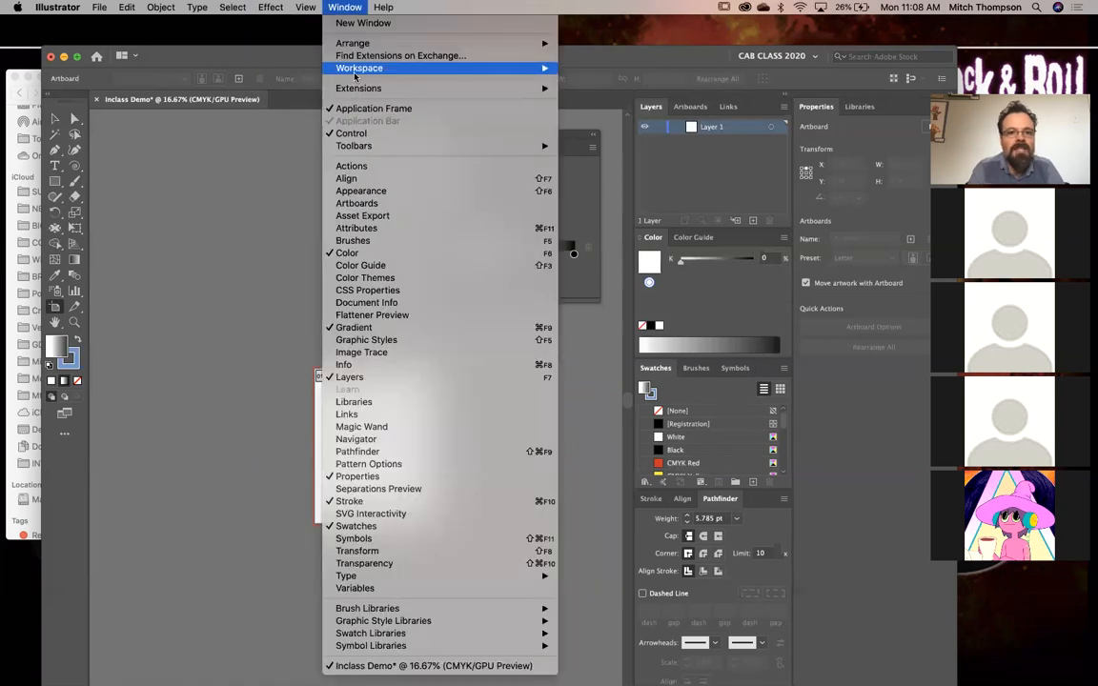
{"action": "mouse_move", "coordinate": [333, 69]}
{"action": "left_click", "coordinate": [618, 257]}
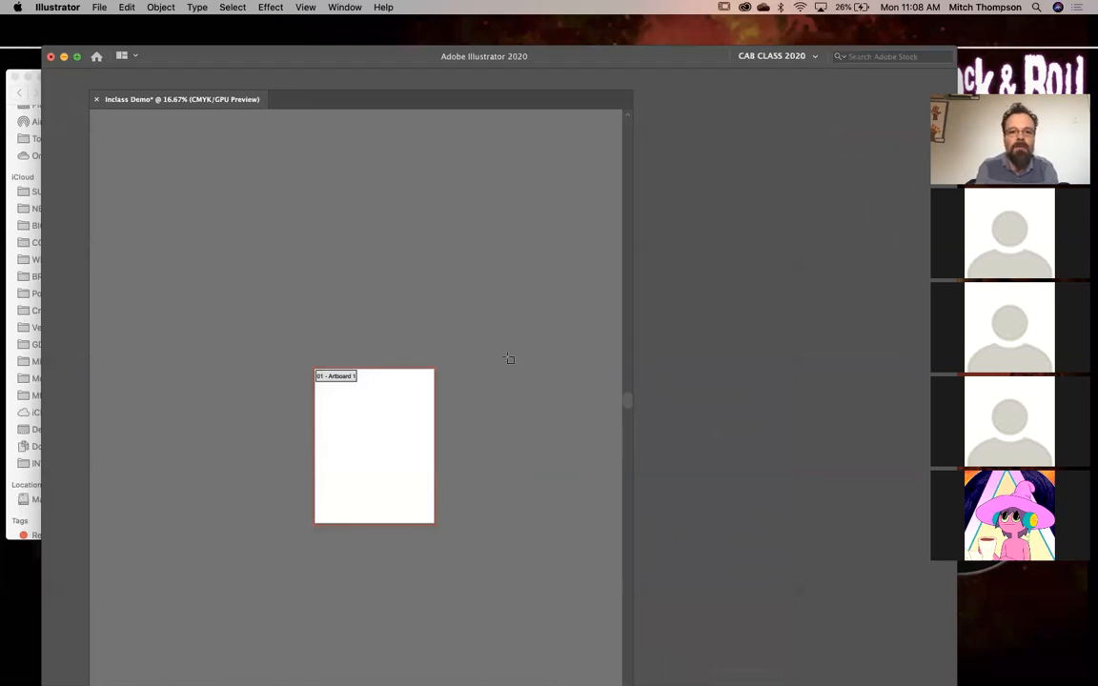
{"action": "left_click_drag", "start_coordinate": [294, 67], "coordinate": [223, 53]}
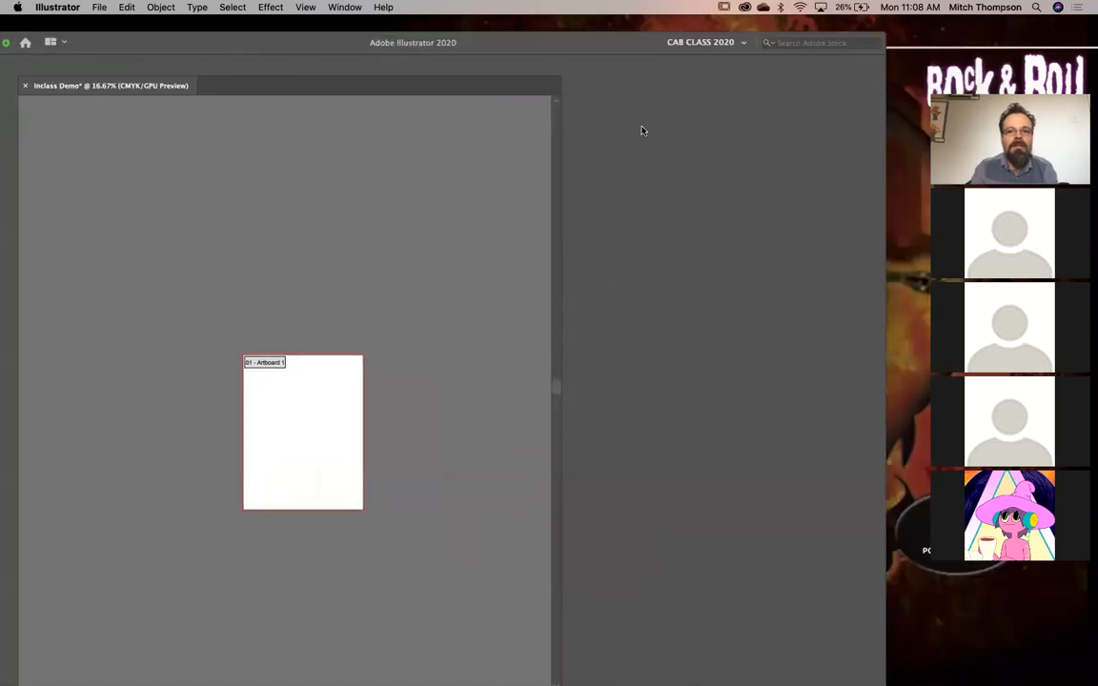
{"action": "left_click_drag", "start_coordinate": [298, 49], "coordinate": [361, 53]}
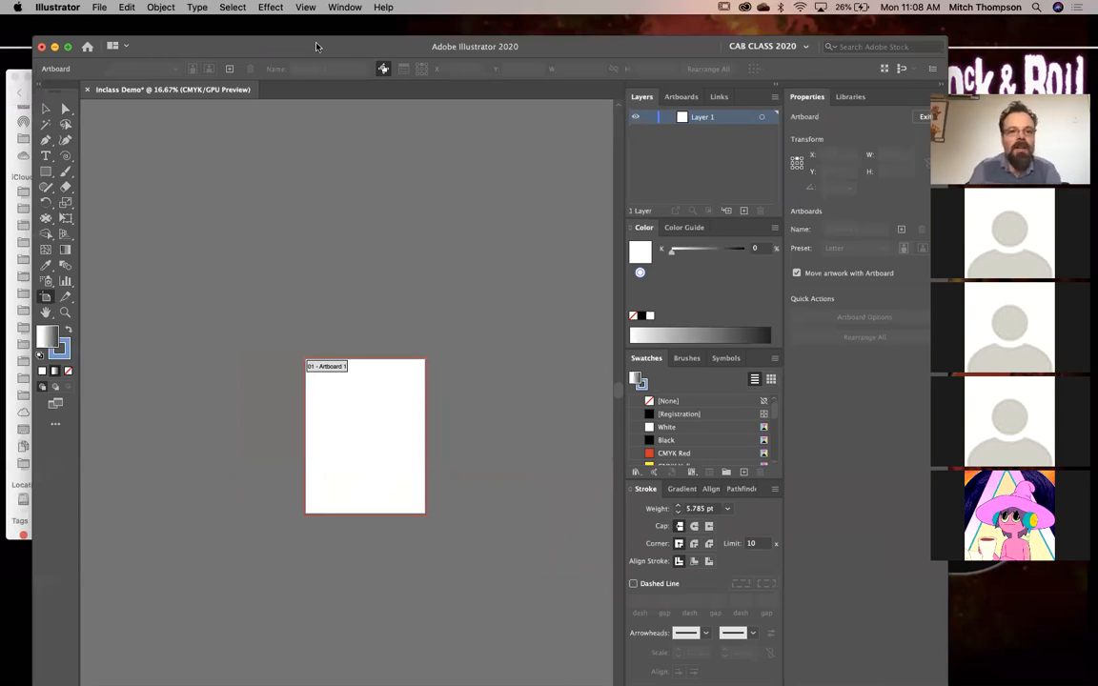
{"action": "left_click_drag", "start_coordinate": [318, 46], "coordinate": [325, 42]}
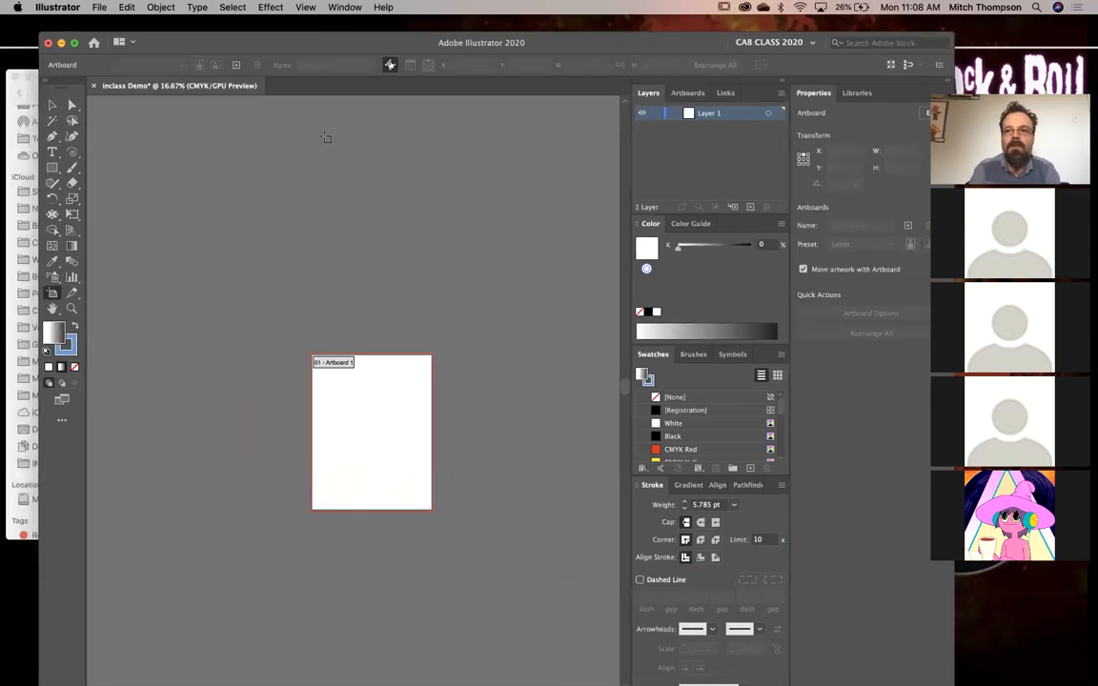
{"action": "left_click_drag", "start_coordinate": [296, 46], "coordinate": [276, 54]}
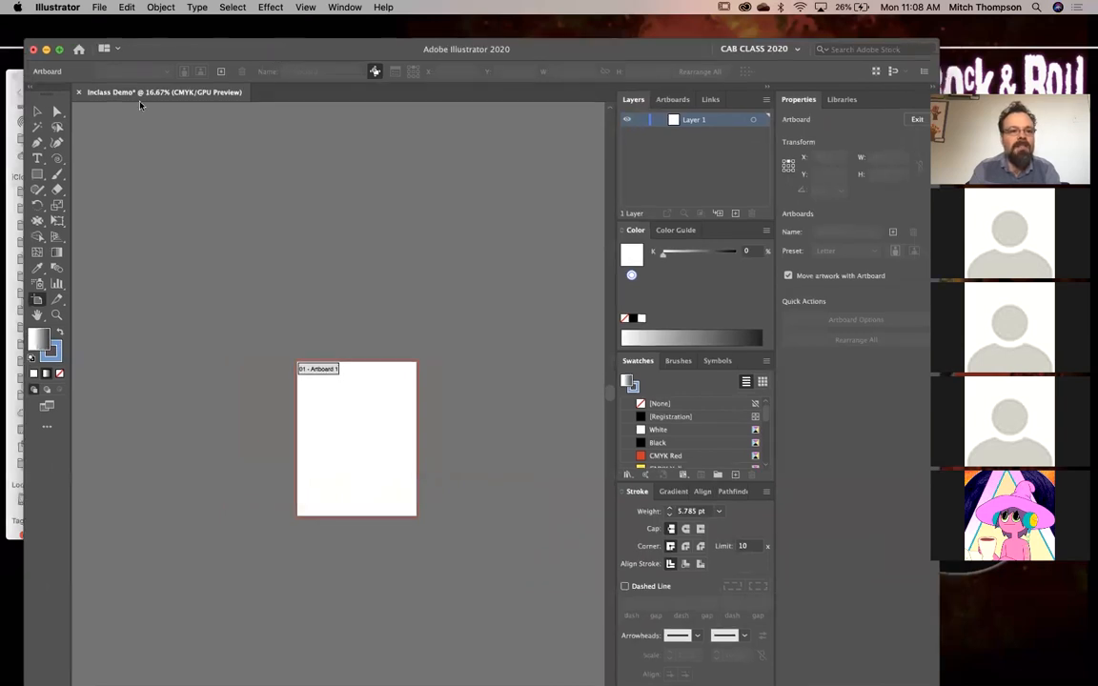
Show the Slice and Hand tool variants, and pan the canvas with the Hand tool
{"action": "left_click", "coordinate": [53, 301]}
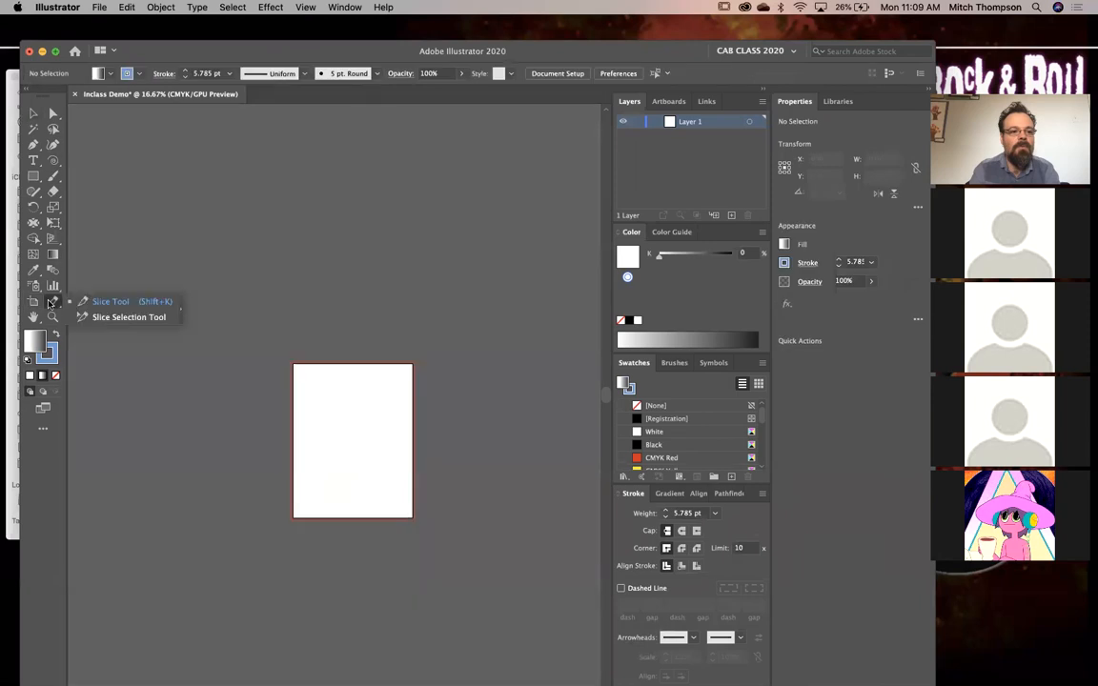
{"action": "left_click", "coordinate": [33, 318]}
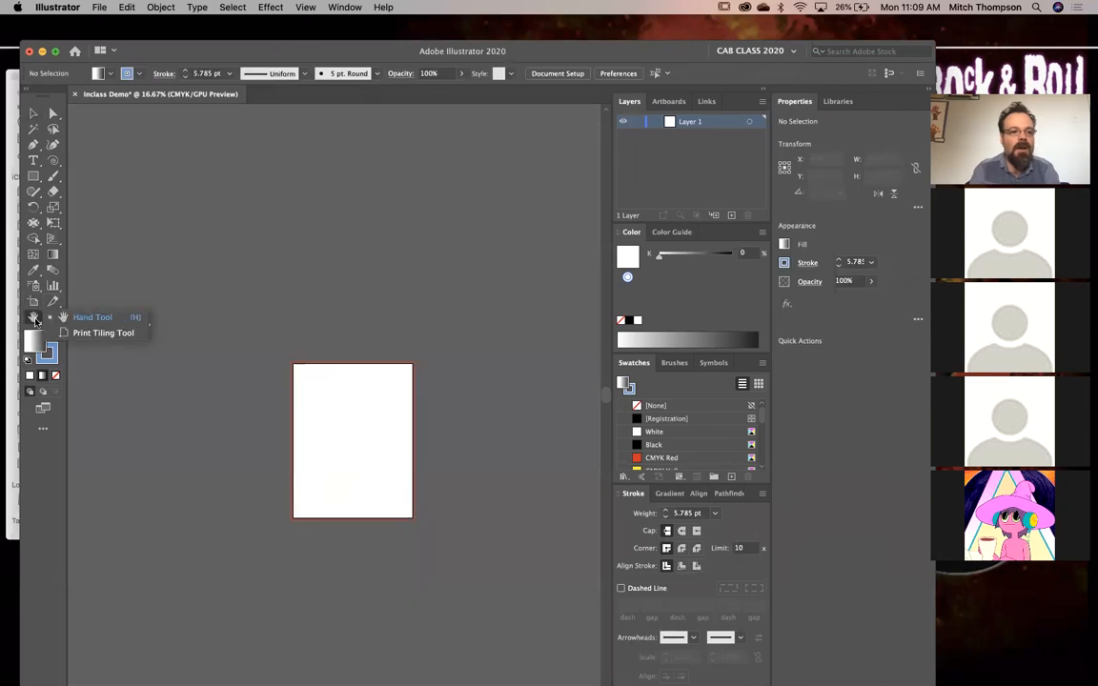
{"action": "left_click_drag", "start_coordinate": [377, 434], "coordinate": [562, 466]}
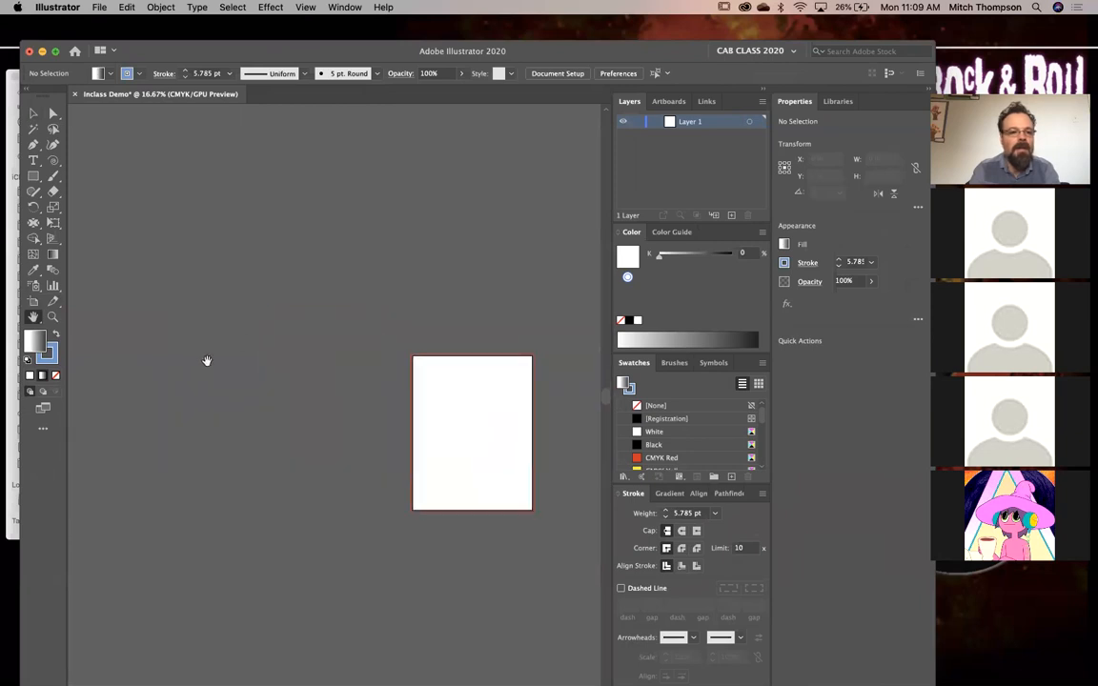
Demonstrate zooming in and out on the artboard with the Zoom tool
{"action": "left_click", "coordinate": [52, 316]}
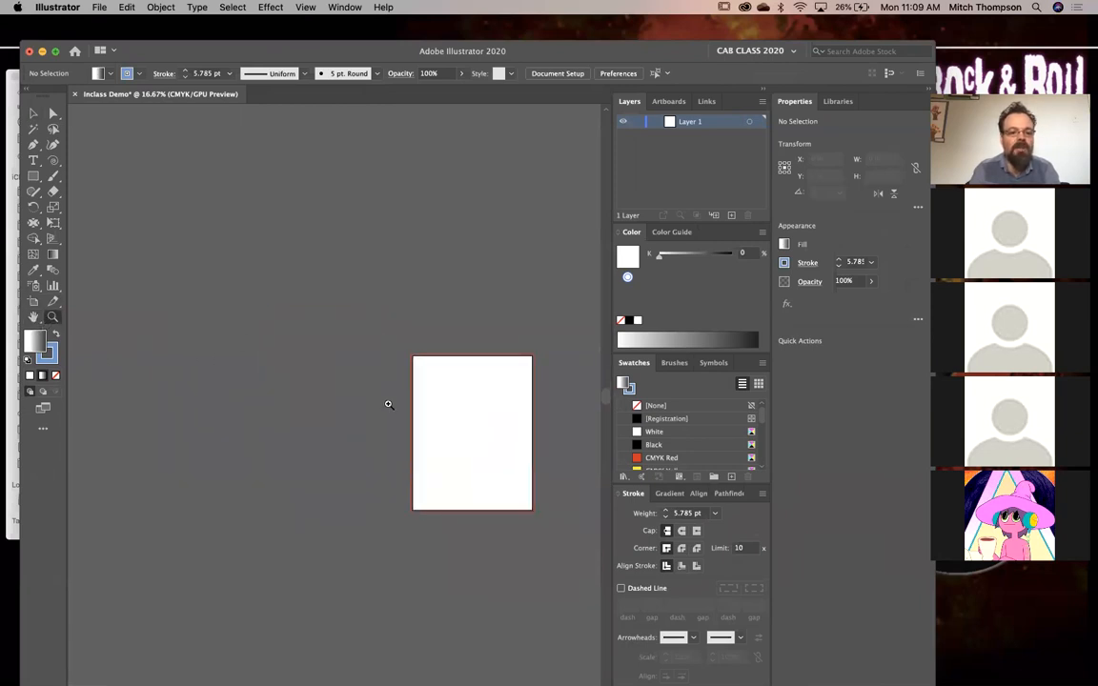
{"action": "left_click_drag", "start_coordinate": [405, 365], "coordinate": [526, 445]}
{"action": "left_click", "coordinate": [437, 418], "text": "alt"}
{"action": "left_click", "coordinate": [437, 417], "text": "alt"}
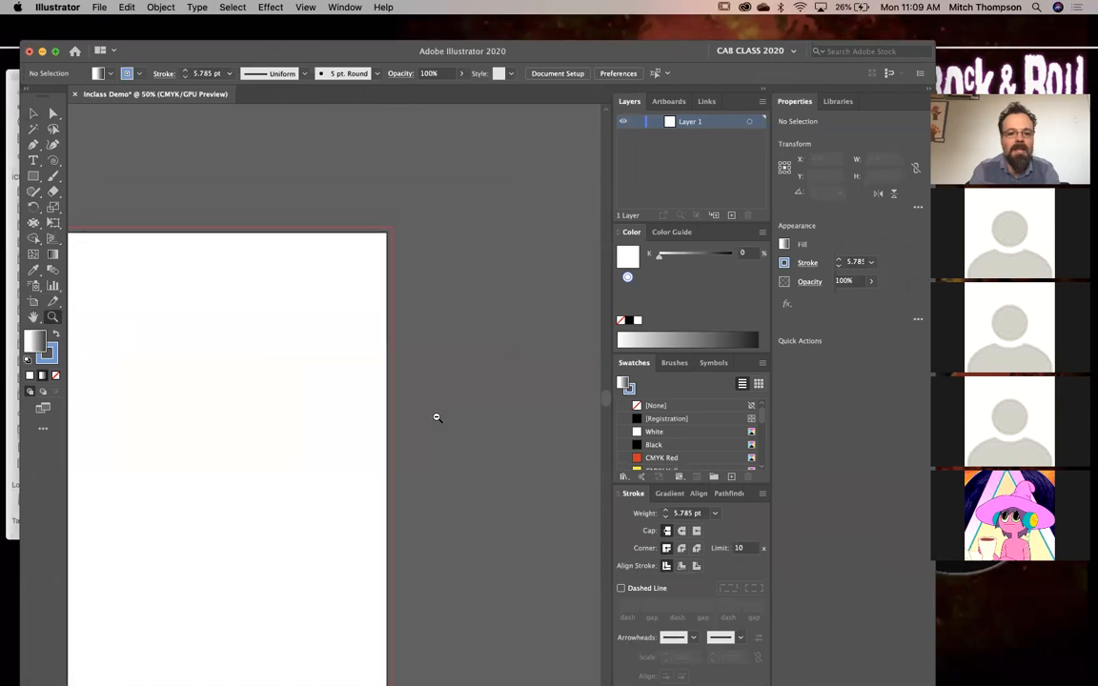
{"action": "left_click", "coordinate": [437, 417], "text": "alt"}
{"action": "left_click_drag", "start_coordinate": [287, 407], "coordinate": [478, 320]}
{"action": "left_click_drag", "start_coordinate": [364, 297], "coordinate": [405, 338]}
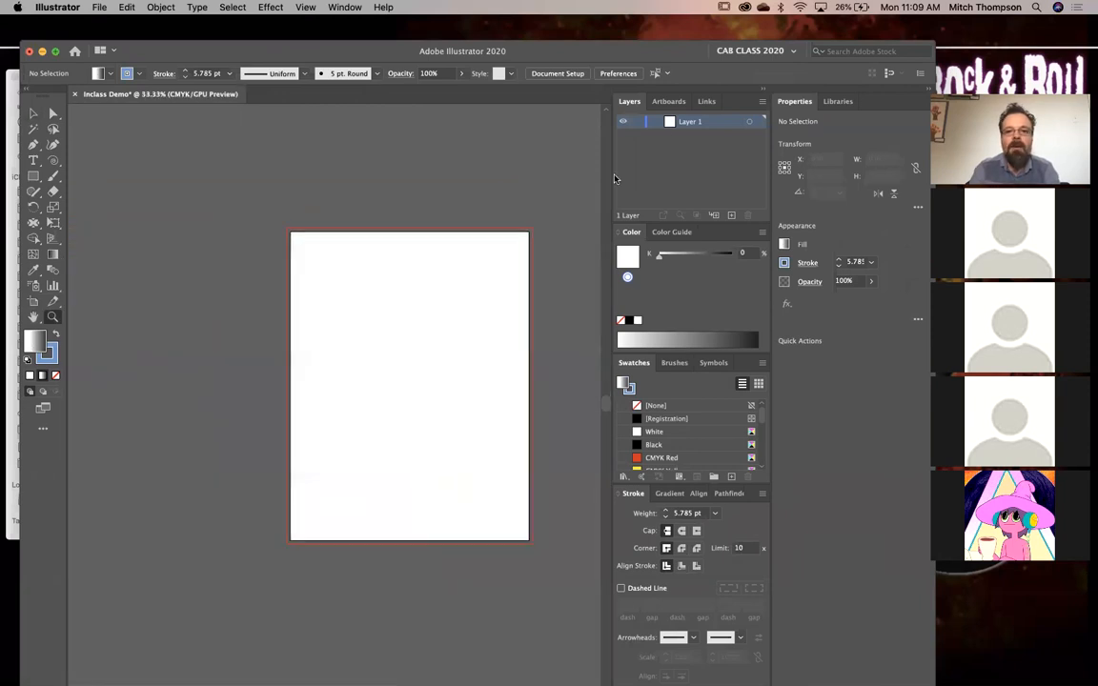
Check the Artboards and Layers panels, and detach Swatches as a floating panel lengthened to list more colours
{"action": "left_click_drag", "start_coordinate": [217, 44], "coordinate": [263, 81]}
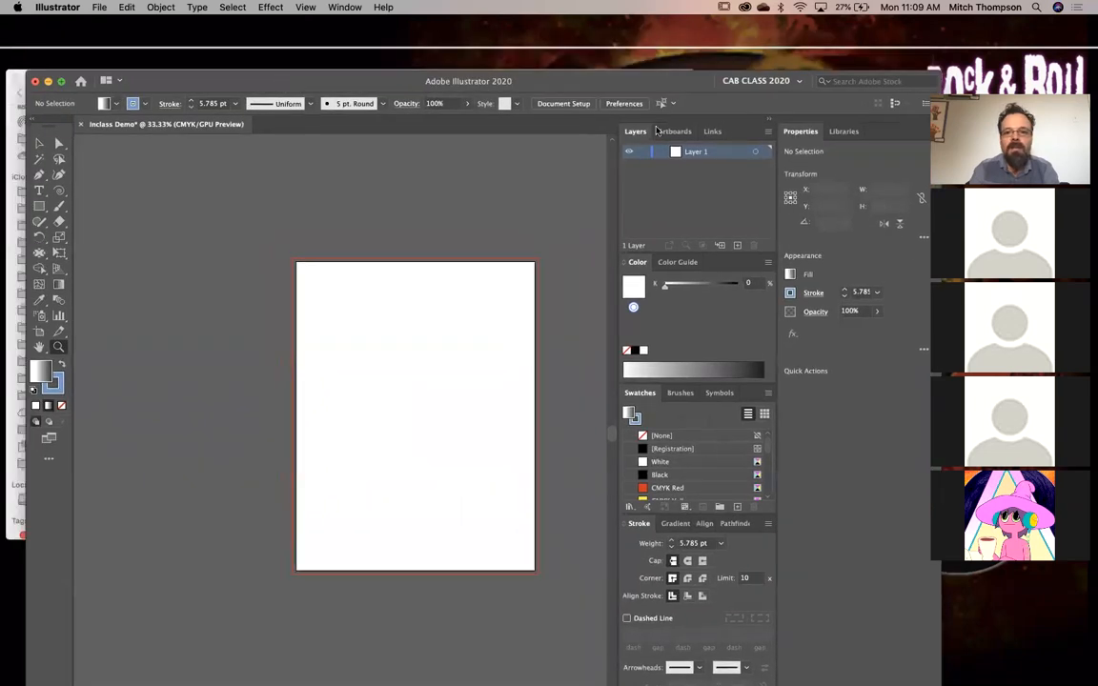
{"action": "left_click", "coordinate": [673, 131]}
{"action": "left_click", "coordinate": [635, 130]}
{"action": "left_click_drag", "start_coordinate": [643, 394], "coordinate": [109, 197]}
{"action": "left_click_drag", "start_coordinate": [267, 279], "coordinate": [267, 676]}
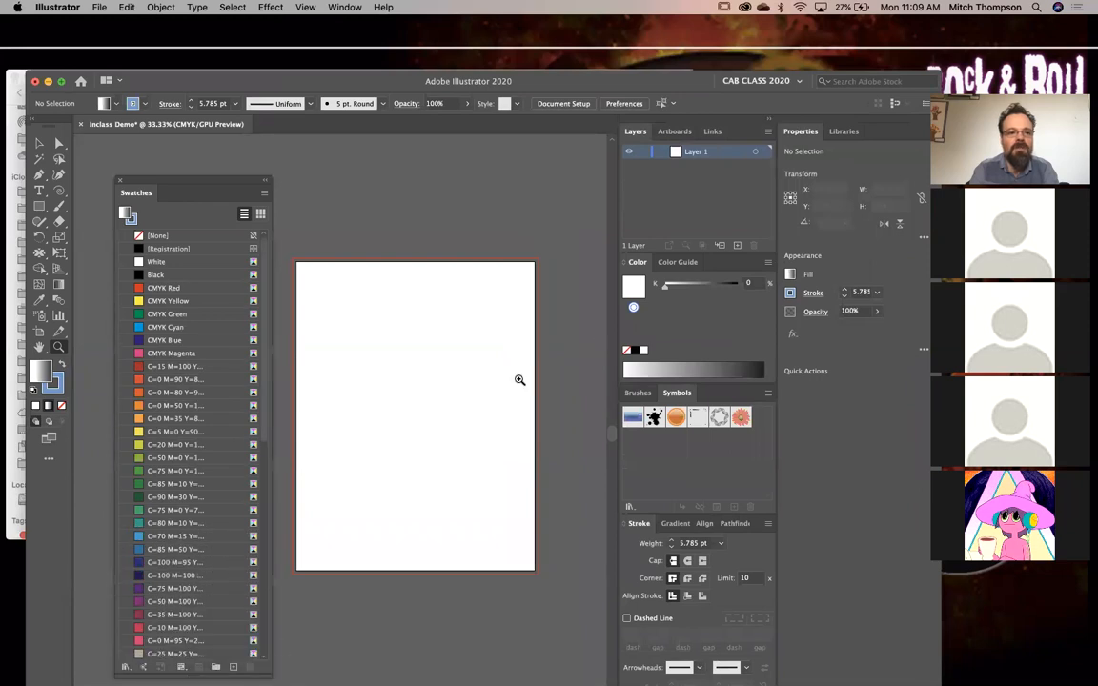
{"action": "left_click", "coordinate": [344, 7]}
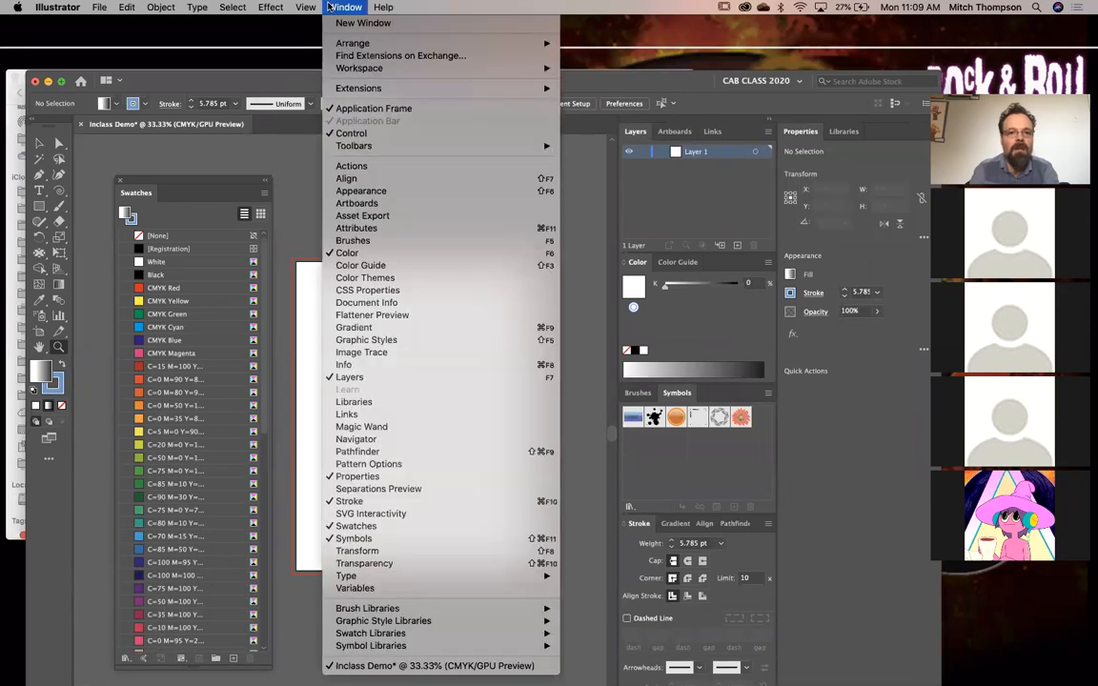
{"action": "mouse_move", "coordinate": [335, 46]}
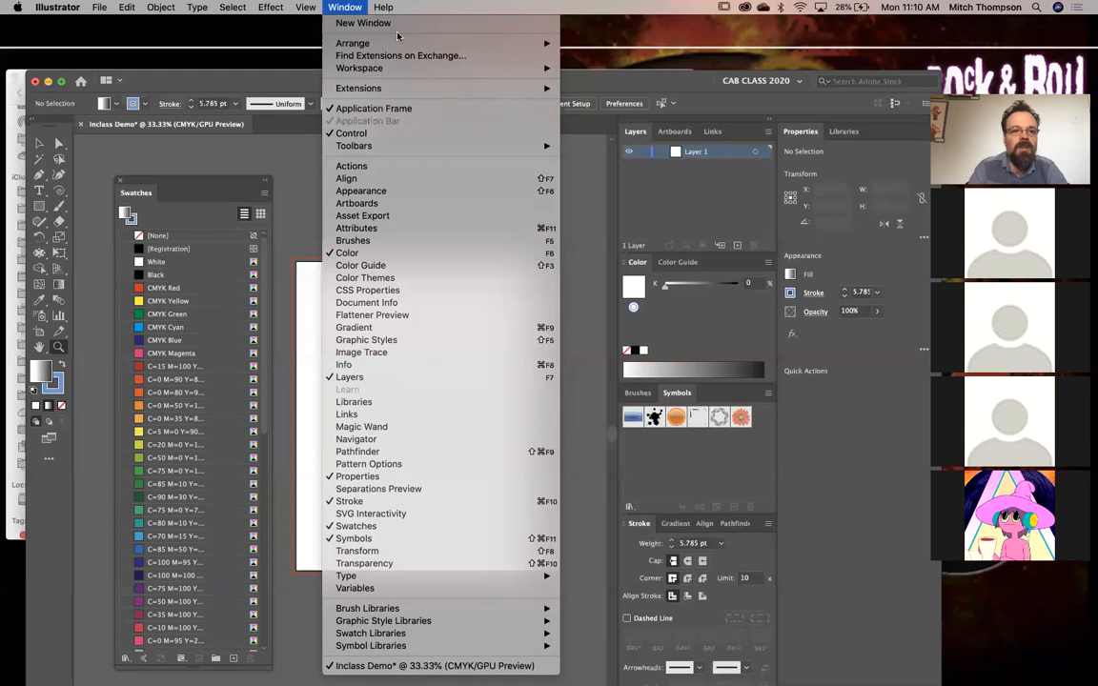
{"action": "left_click", "coordinate": [372, 7]}
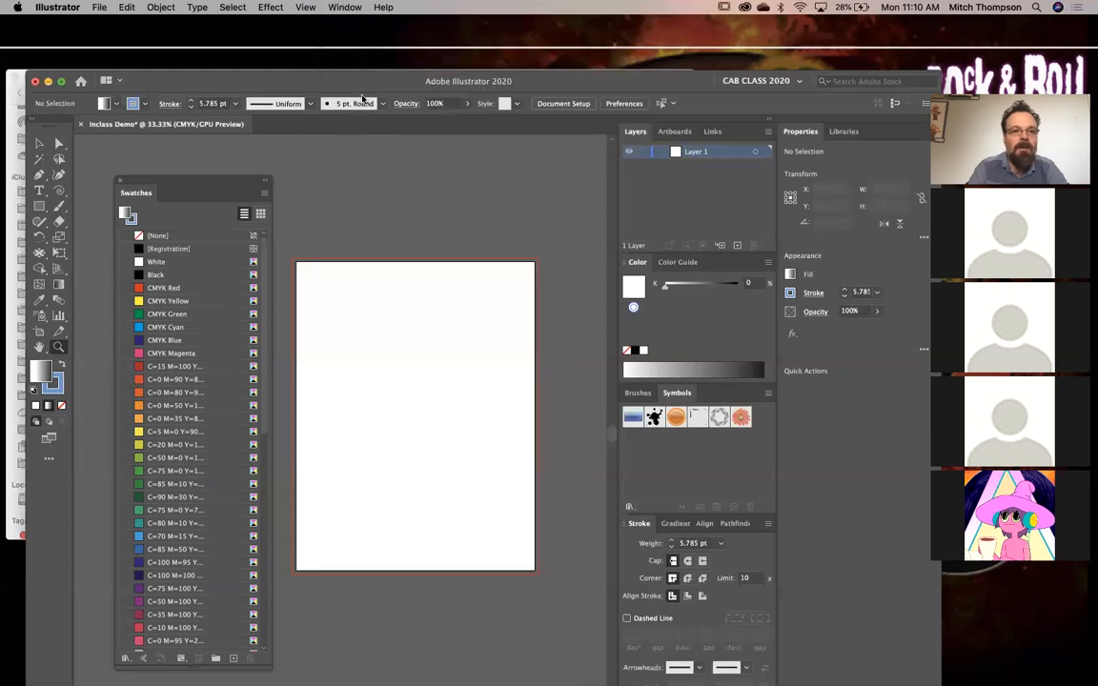
{"action": "left_click_drag", "start_coordinate": [387, 79], "coordinate": [396, 77]}
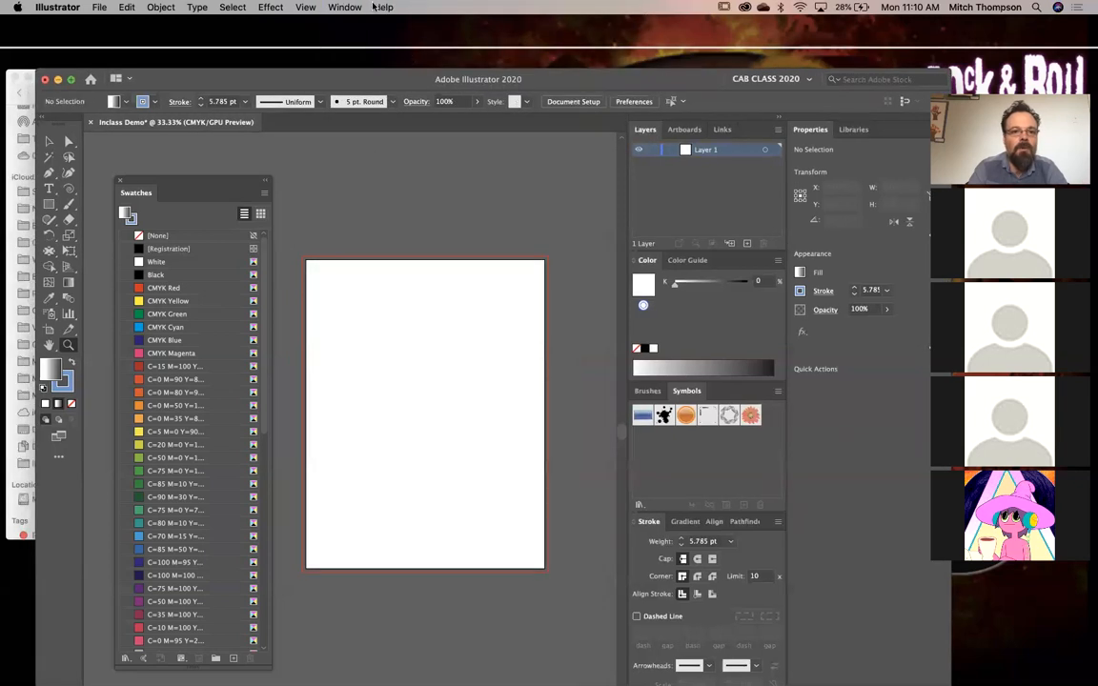
Move the floating Swatches panel up beside the tools and look through its list, including the Grays and Brights colour groups
{"action": "left_click_drag", "start_coordinate": [191, 180], "coordinate": [175, 163]}
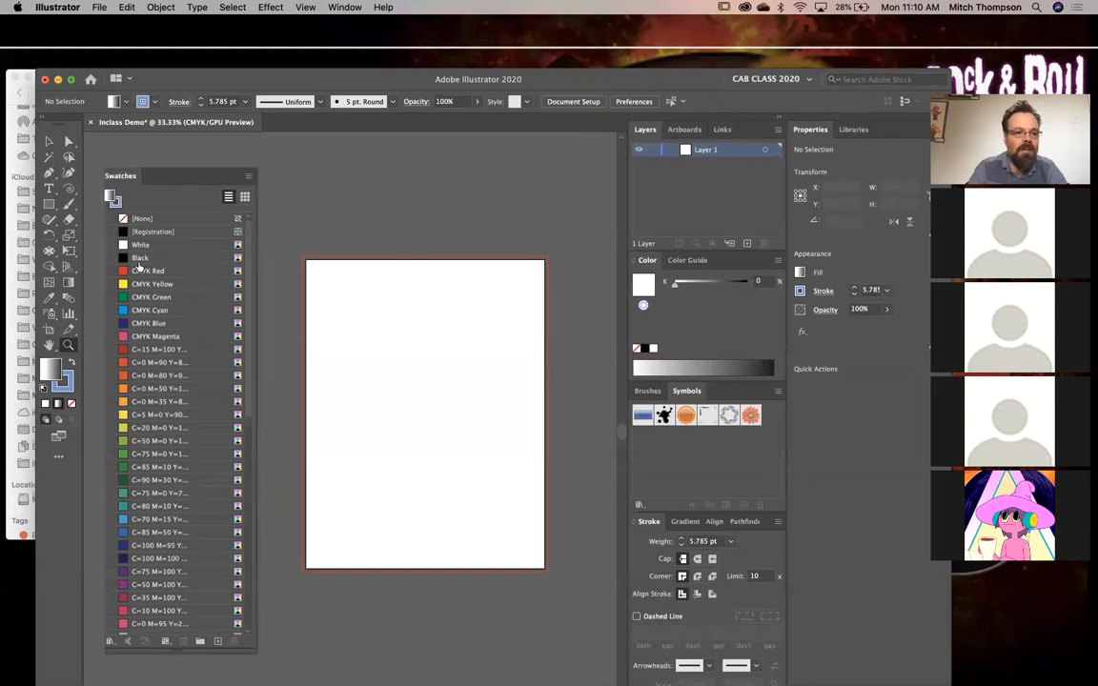
{"action": "scroll", "coordinate": [162, 438], "scroll_direction": "down", "scroll_amount": 15}
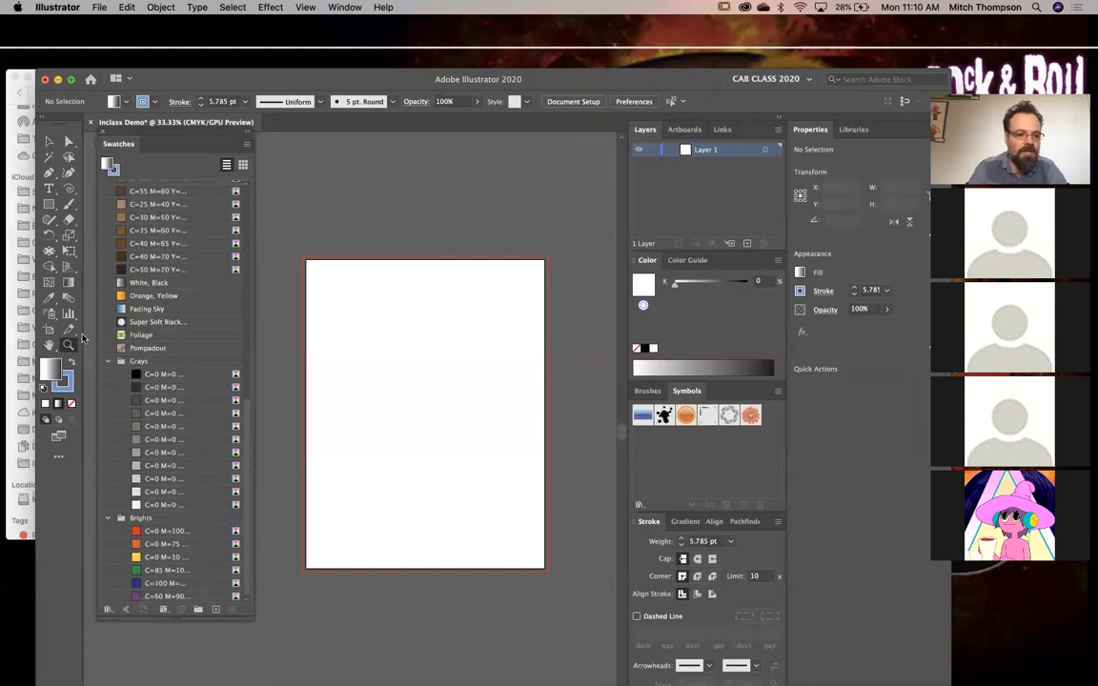
{"action": "left_click", "coordinate": [108, 361]}
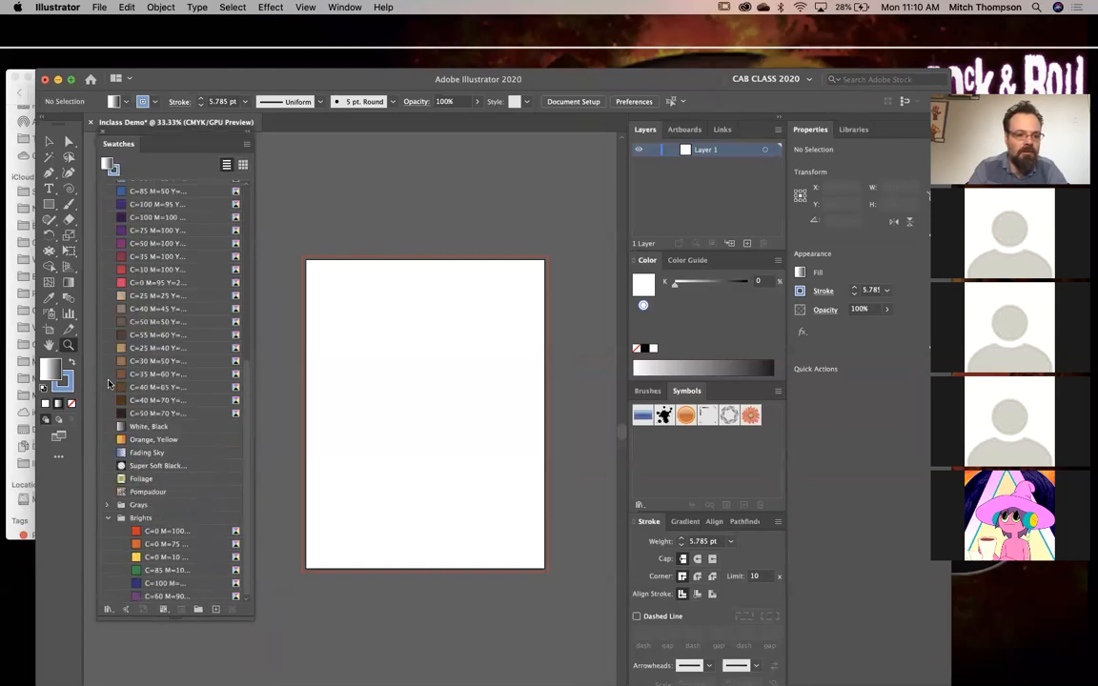
{"action": "left_click", "coordinate": [108, 518]}
{"action": "scroll", "coordinate": [150, 363], "scroll_direction": "up", "scroll_amount": 10}
{"action": "scroll", "coordinate": [150, 363], "scroll_direction": "down", "scroll_amount": 2}
{"action": "scroll", "coordinate": [149, 363], "scroll_direction": "up", "scroll_amount": 5}
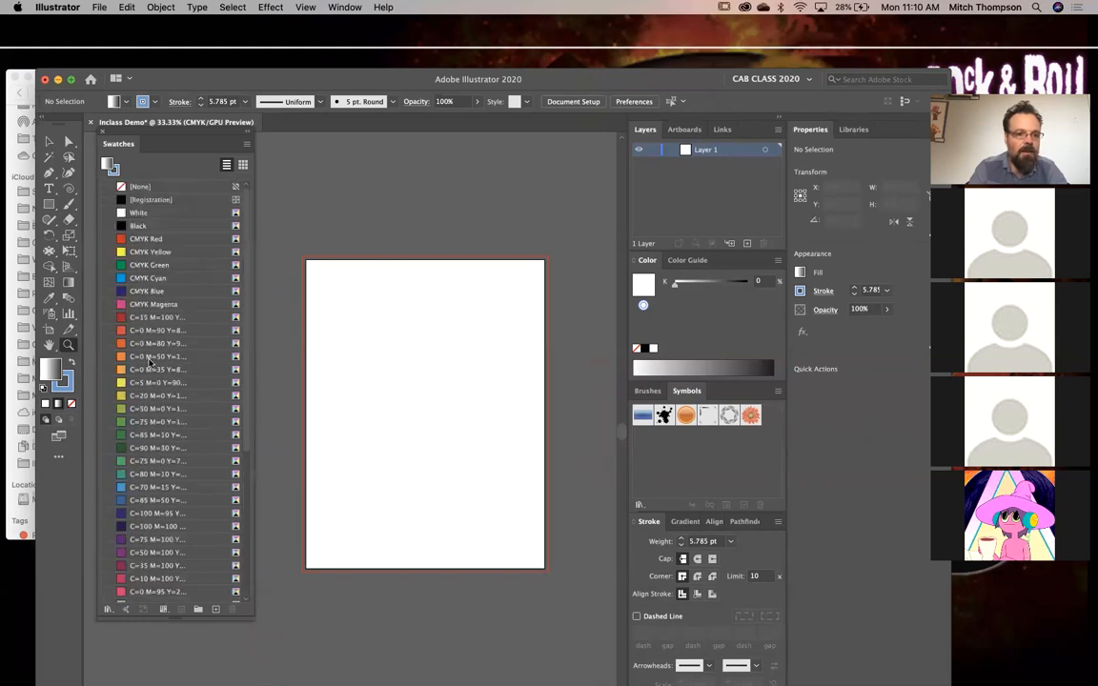
Switch the swatches to thumbnail view and dock the Swatches panel back with Brushes and Symbols
{"action": "left_click", "coordinate": [243, 166]}
{"action": "left_click", "coordinate": [225, 165]}
{"action": "left_click", "coordinate": [243, 165]}
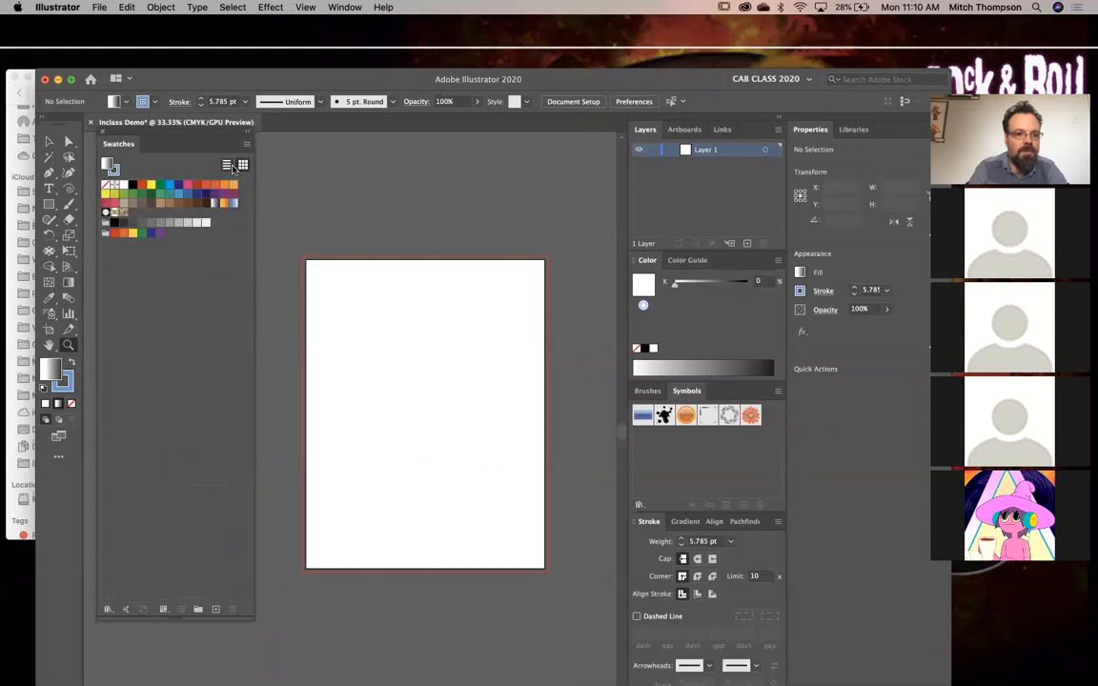
{"action": "mouse_move", "coordinate": [151, 133]}
{"action": "left_mouse_down"}
{"action": "mouse_move", "coordinate": [190, 208]}
{"action": "mouse_move", "coordinate": [345, 210]}
{"action": "mouse_move", "coordinate": [561, 312]}
{"action": "mouse_move", "coordinate": [441, 346]}
{"action": "mouse_move", "coordinate": [724, 420]}
{"action": "mouse_move", "coordinate": [696, 391]}
{"action": "left_mouse_up"}
Look through the docked Symbols, Brushes, Gradient, Stroke, Align and Pathfinder panels
{"action": "left_click", "coordinate": [689, 392]}
{"action": "left_click", "coordinate": [649, 392]}
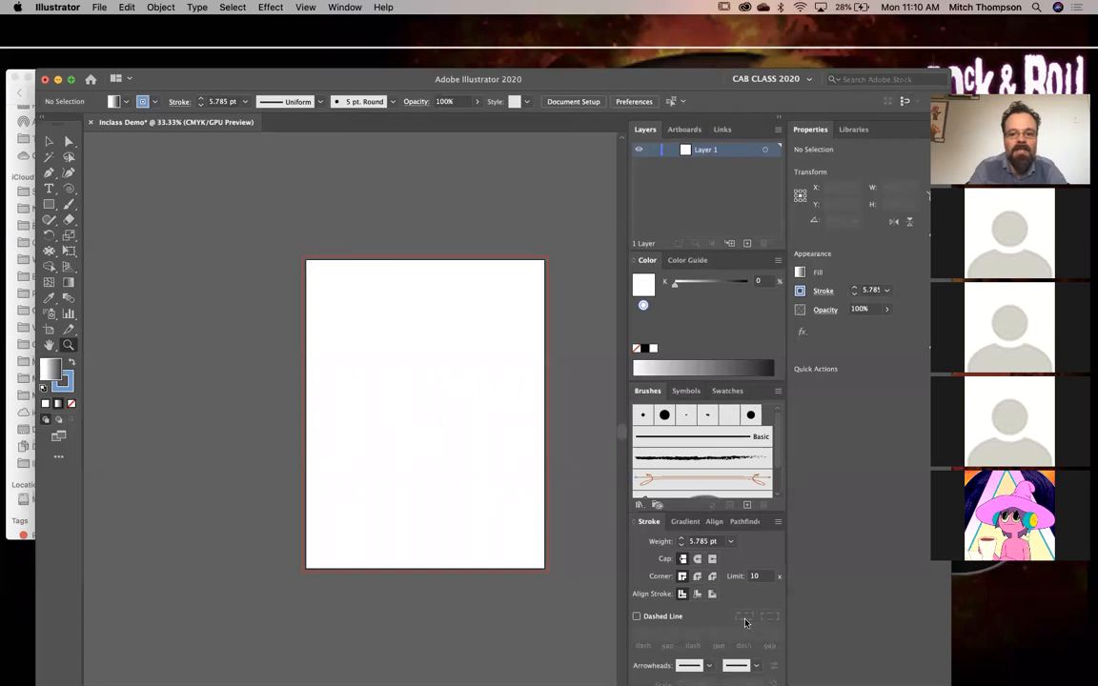
{"action": "left_click", "coordinate": [697, 524]}
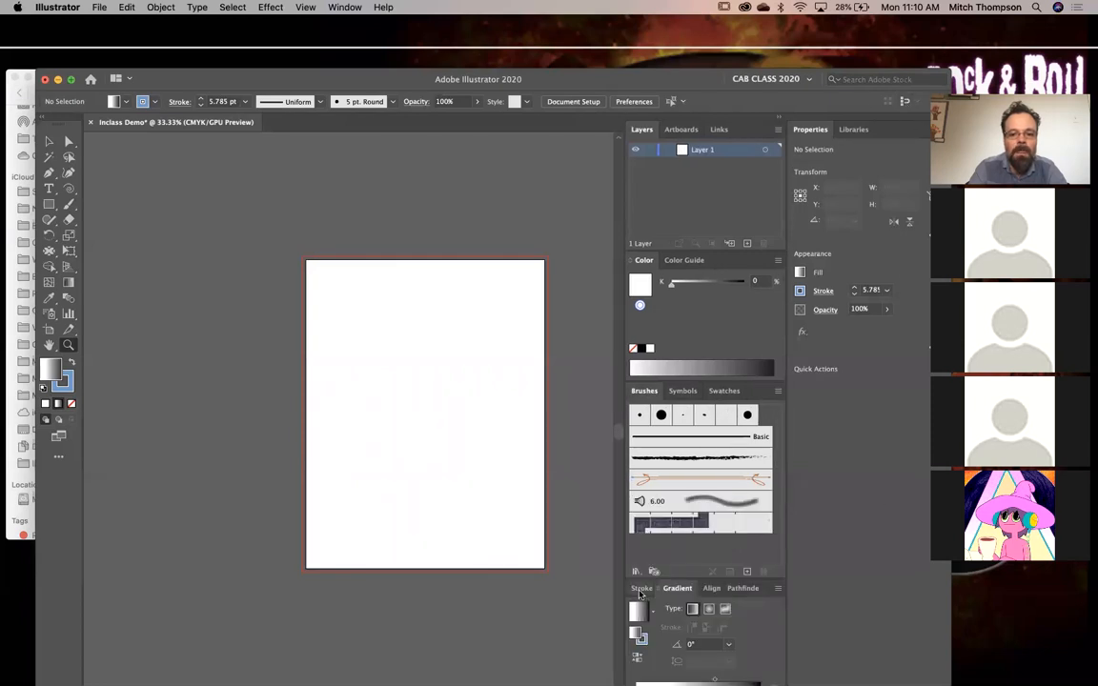
{"action": "left_click", "coordinate": [645, 589]}
{"action": "left_click", "coordinate": [715, 523]}
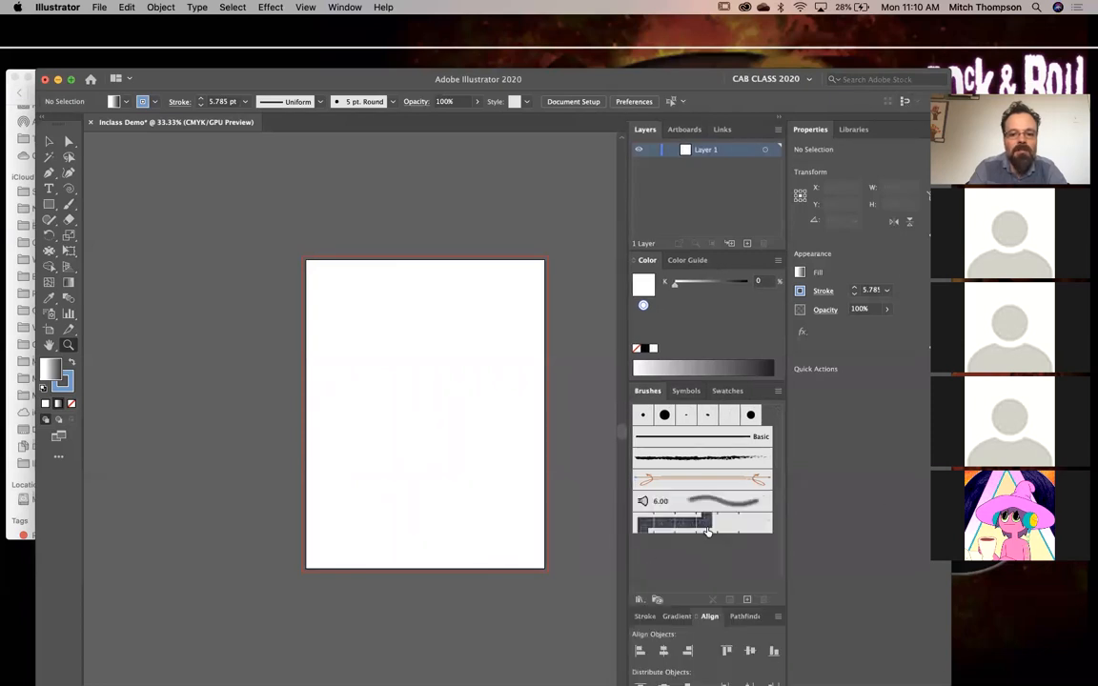
{"action": "left_click", "coordinate": [743, 617]}
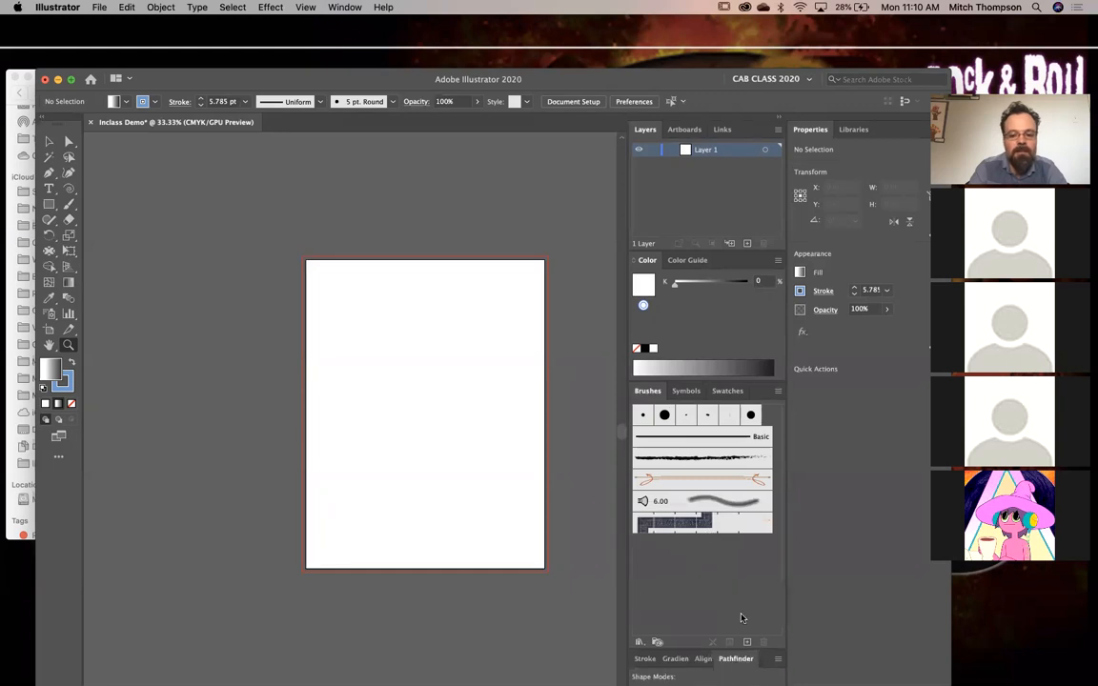
Detach the Align panel from the dock and float it over the top of the canvas
{"action": "left_click", "coordinate": [703, 658]}
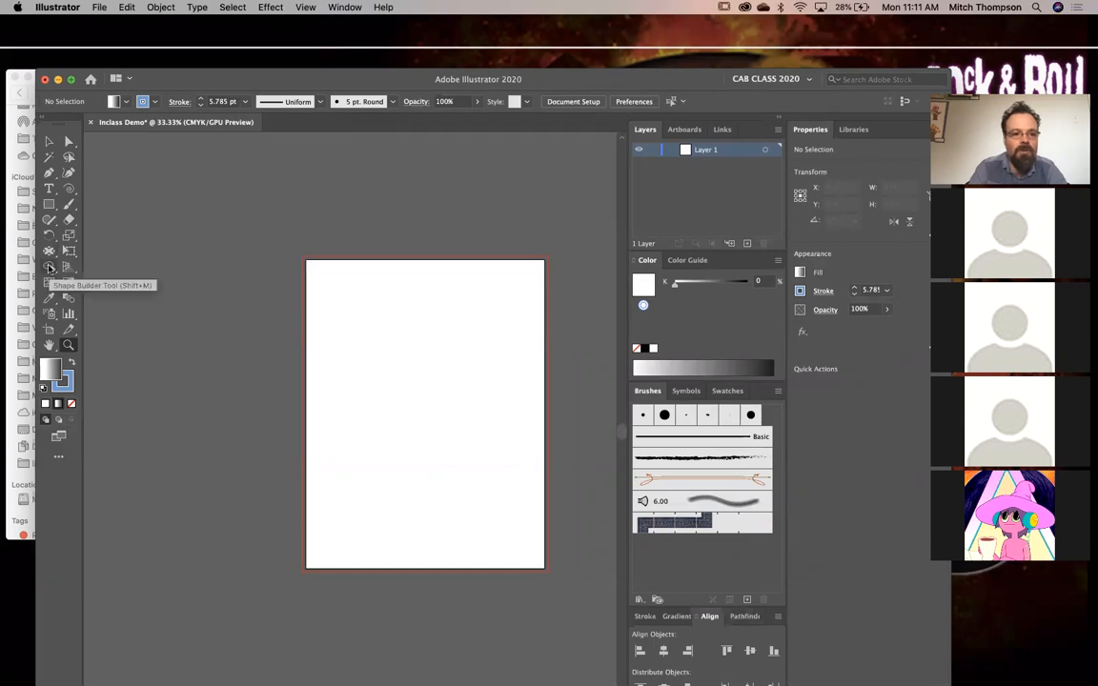
{"action": "left_click_drag", "start_coordinate": [202, 76], "coordinate": [195, 60]}
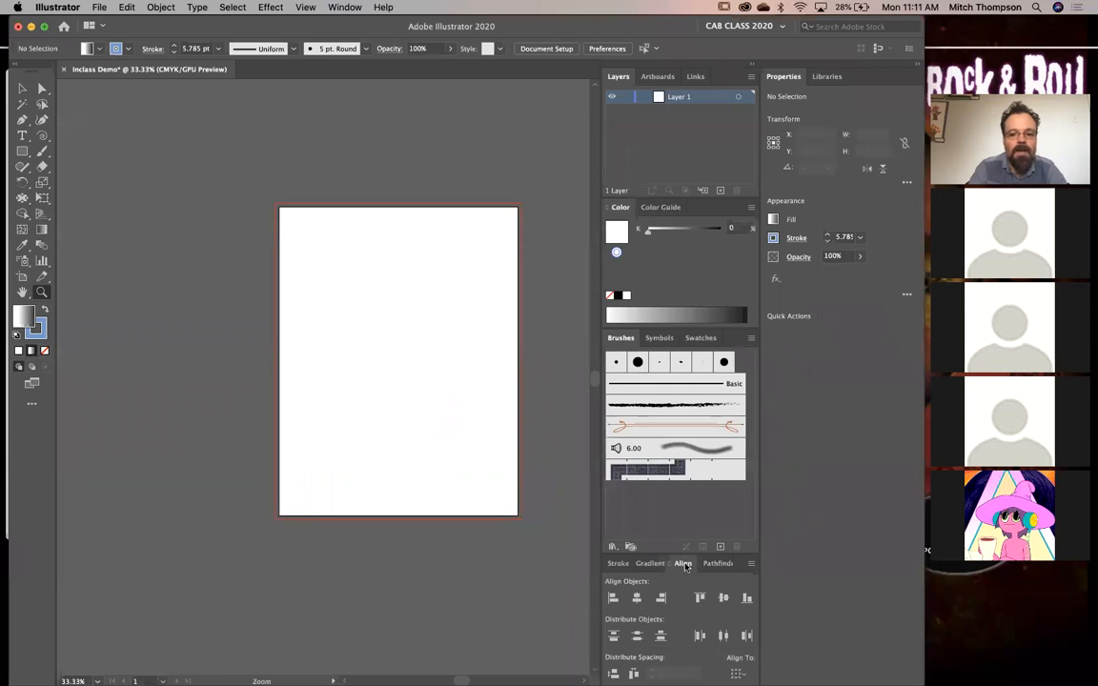
{"action": "left_click_drag", "start_coordinate": [686, 566], "coordinate": [449, 93]}
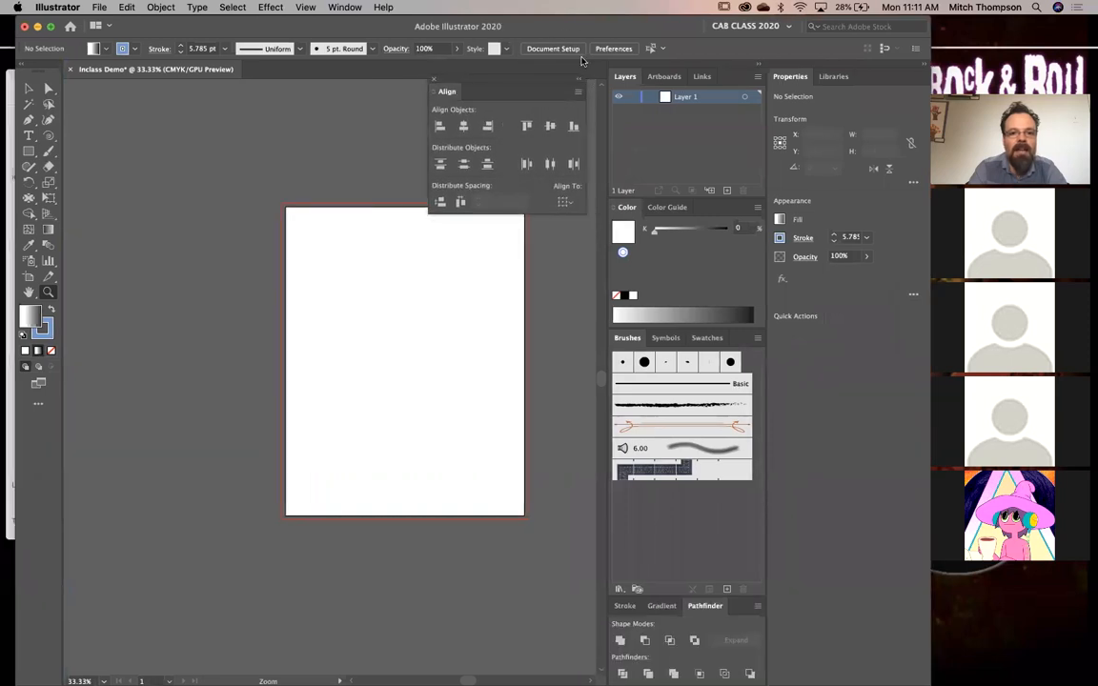
{"action": "left_click_drag", "start_coordinate": [548, 28], "coordinate": [581, 53]}
Float the Layers panel beside the tools and stack the Links, Color and Swatches panels beneath it
{"action": "left_click_drag", "start_coordinate": [660, 102], "coordinate": [160, 119]}
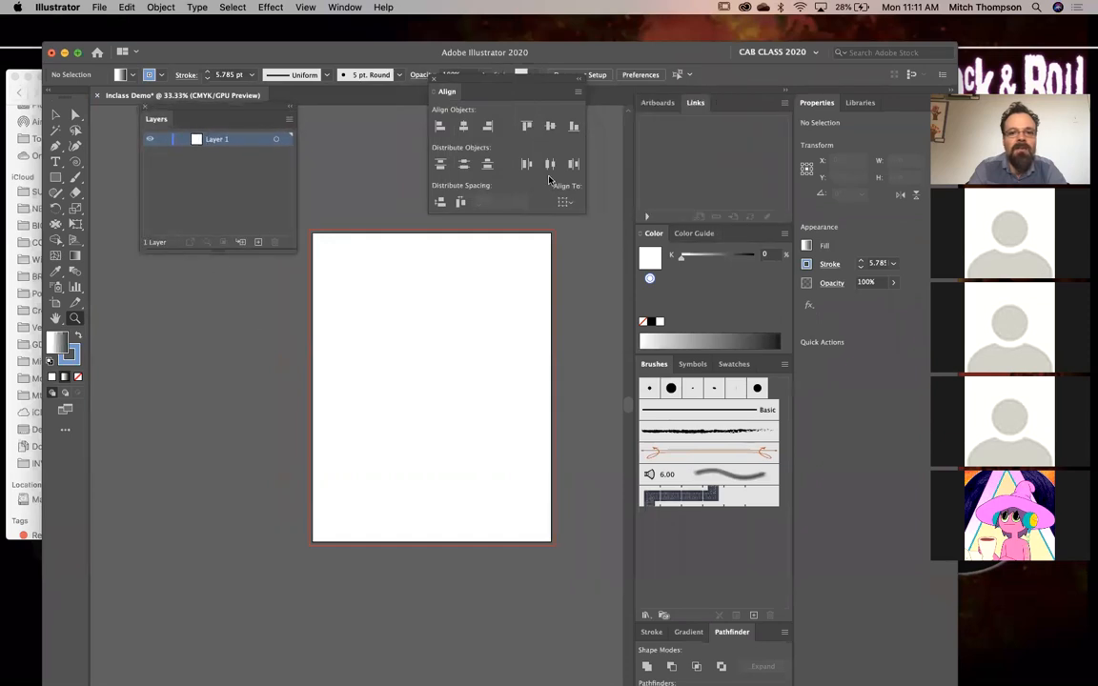
{"action": "left_click_drag", "start_coordinate": [695, 102], "coordinate": [205, 295]}
{"action": "left_click_drag", "start_coordinate": [156, 242], "coordinate": [156, 245]}
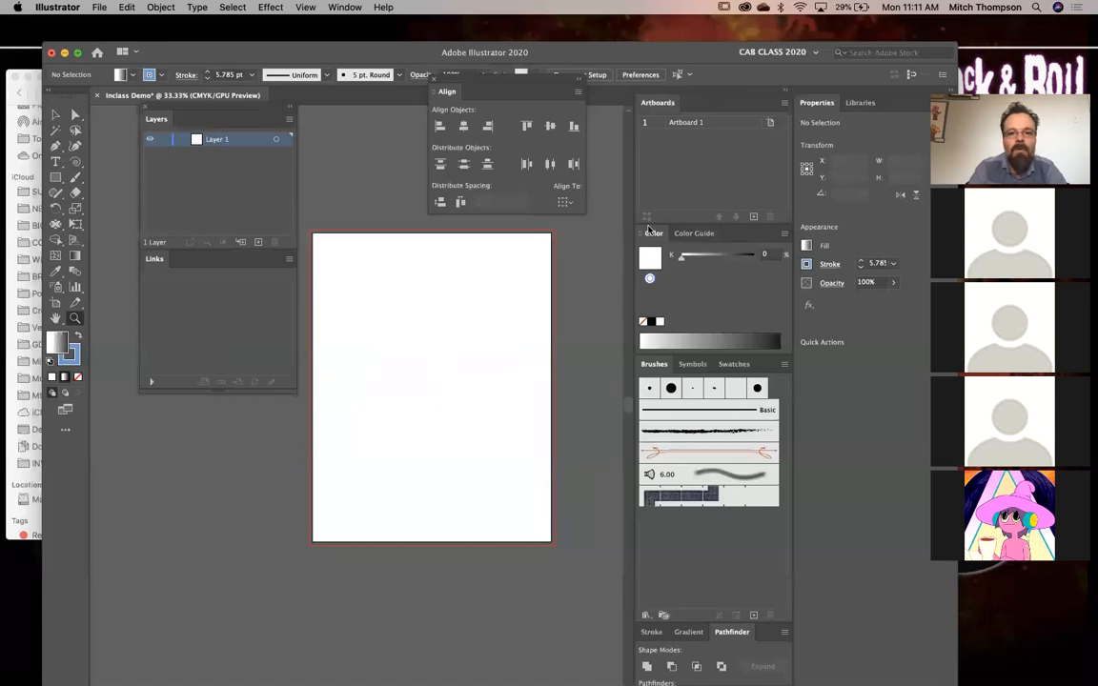
{"action": "left_click_drag", "start_coordinate": [630, 231], "coordinate": [155, 382]}
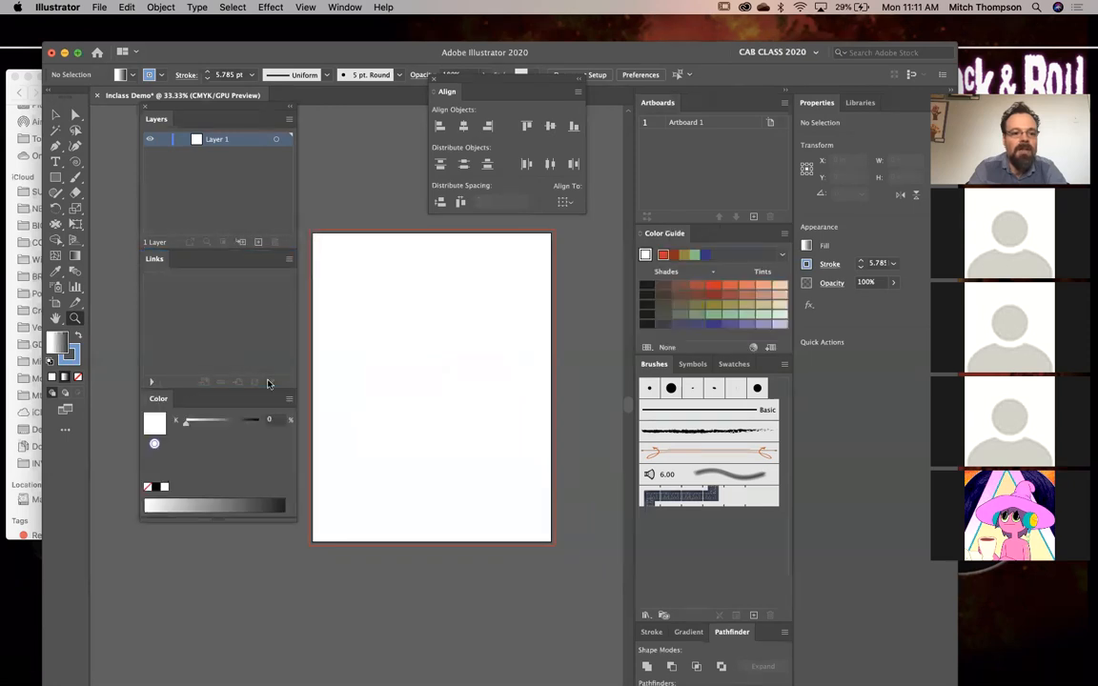
{"action": "left_click", "coordinate": [693, 364]}
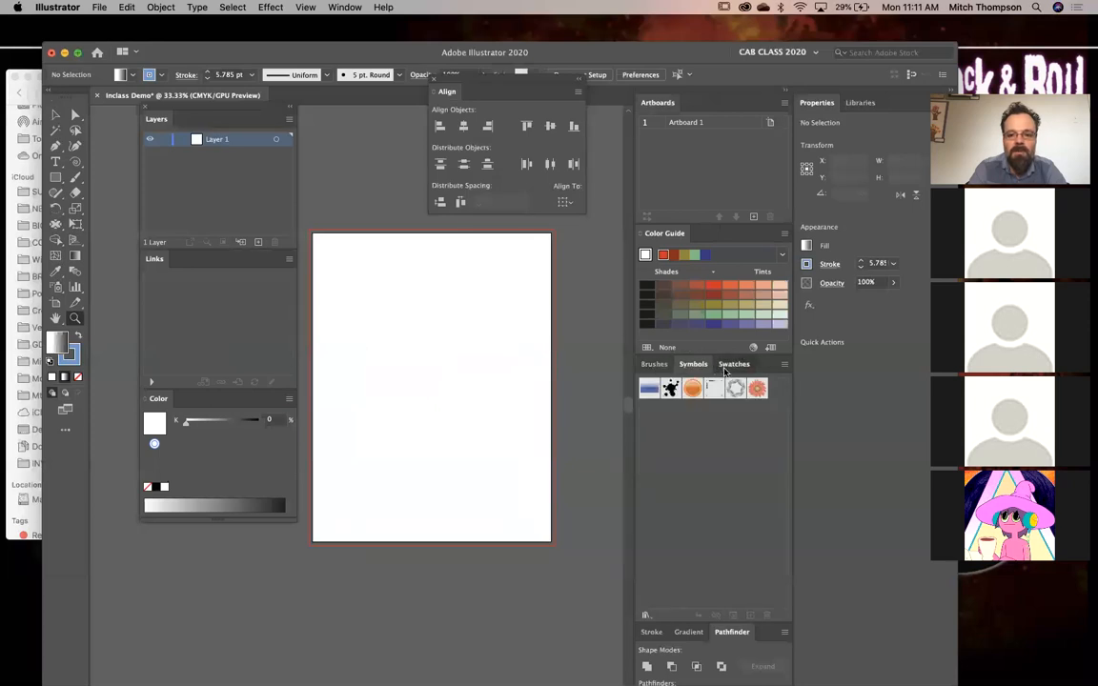
{"action": "left_click", "coordinate": [733, 364]}
{"action": "left_click_drag", "start_coordinate": [749, 368], "coordinate": [210, 507]}
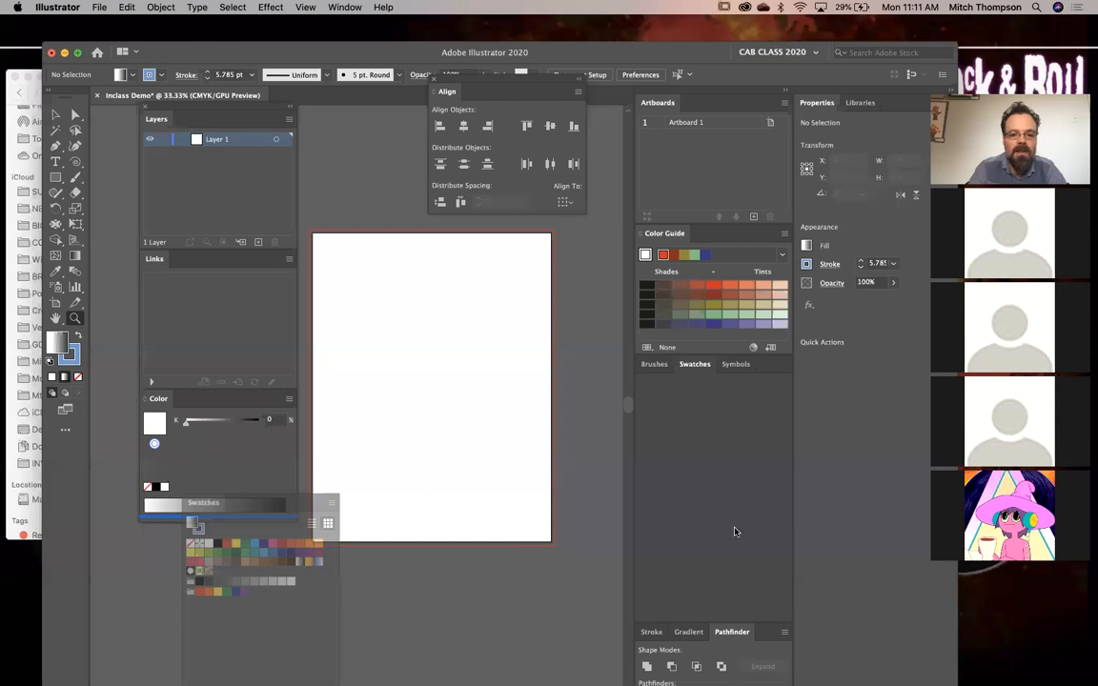
Attach the Stroke panel alongside the floating Layers column, with the Align and Pathfinder panels stacked beneath Stroke
{"action": "mouse_move", "coordinate": [650, 632]}
{"action": "left_mouse_down"}
{"action": "mouse_move", "coordinate": [357, 279]}
{"action": "mouse_move", "coordinate": [319, 183]}
{"action": "mouse_move", "coordinate": [295, 178]}
{"action": "left_mouse_up"}
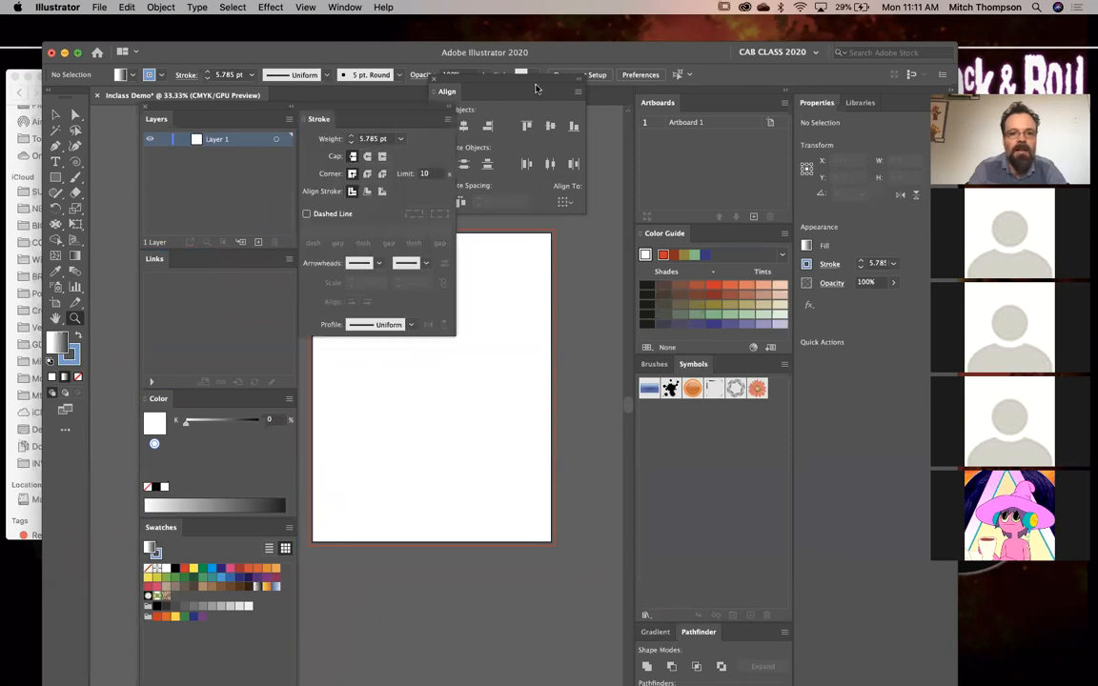
{"action": "mouse_move", "coordinate": [481, 79]}
{"action": "left_mouse_down"}
{"action": "mouse_move", "coordinate": [401, 317]}
{"action": "mouse_move", "coordinate": [381, 340]}
{"action": "left_mouse_up"}
{"action": "left_click", "coordinate": [663, 631]}
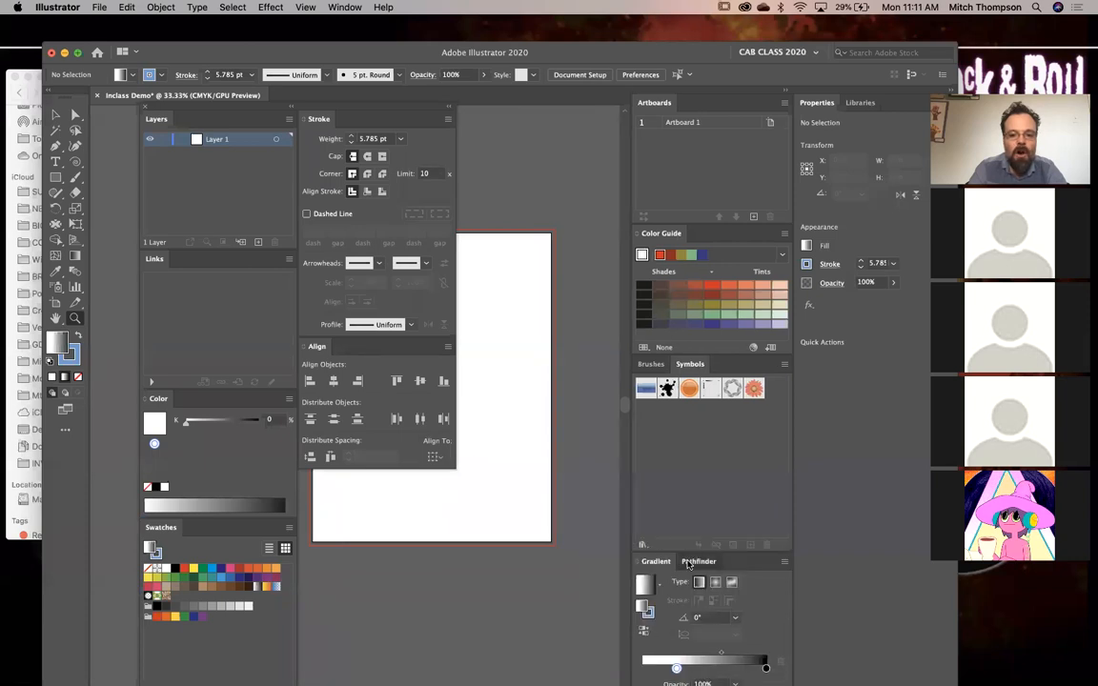
{"action": "left_click", "coordinate": [690, 562]}
{"action": "left_click_drag", "start_coordinate": [714, 638], "coordinate": [396, 467]}
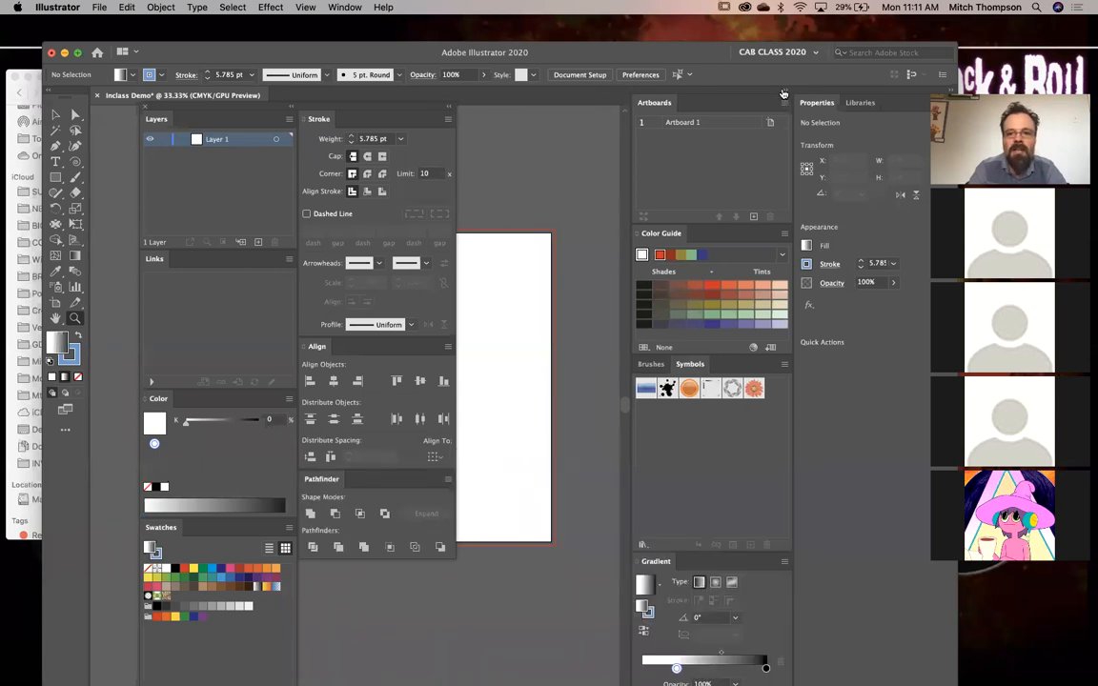
Collapse the remaining docked panels to icons and move the floating panel group clear of the artboard, over the Properties panel
{"action": "left_click", "coordinate": [781, 93]}
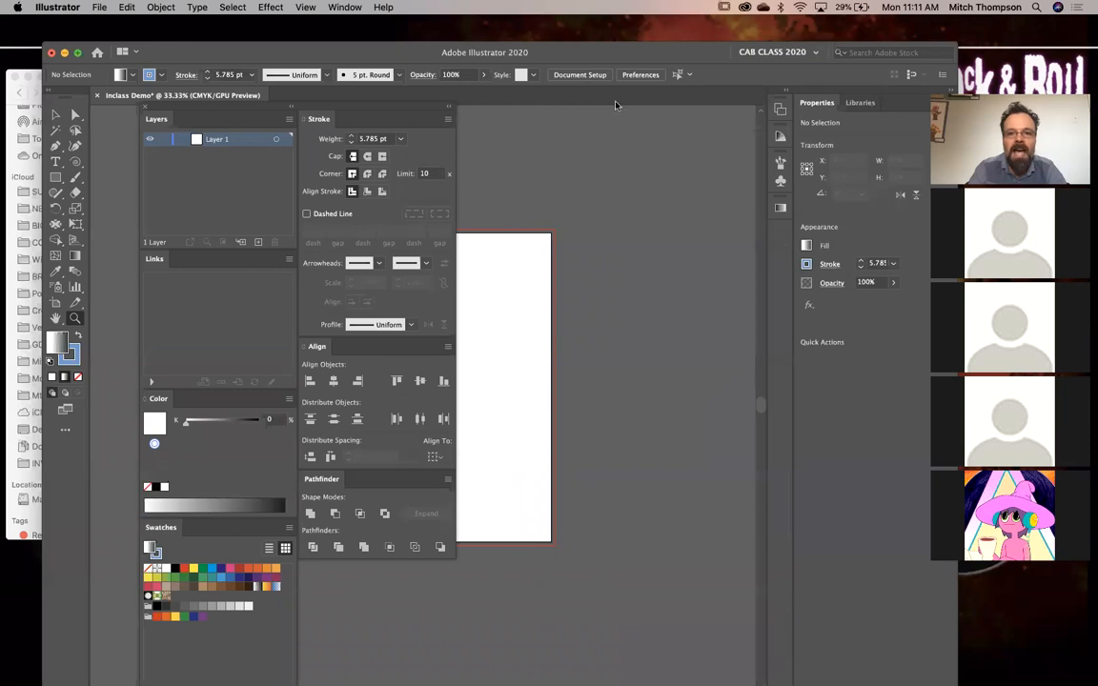
{"action": "left_click_drag", "start_coordinate": [383, 107], "coordinate": [560, 166]}
{"action": "mouse_move", "coordinate": [894, 40]}
{"action": "left_mouse_down"}
{"action": "mouse_move", "coordinate": [865, 39]}
{"action": "mouse_move", "coordinate": [939, 39]}
{"action": "mouse_move", "coordinate": [833, 38]}
{"action": "left_mouse_up"}
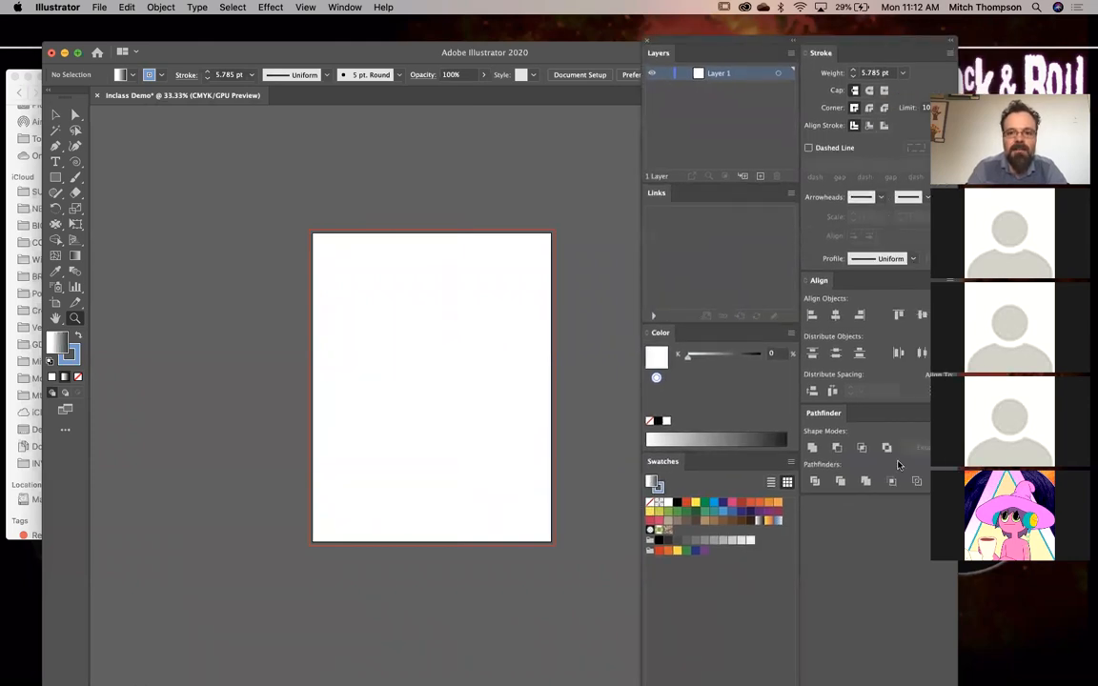
{"action": "mouse_move", "coordinate": [765, 42]}
{"action": "left_mouse_down"}
{"action": "mouse_move", "coordinate": [808, 43]}
{"action": "mouse_move", "coordinate": [733, 32]}
{"action": "mouse_move", "coordinate": [836, 47]}
{"action": "mouse_move", "coordinate": [785, 40]}
{"action": "left_mouse_up"}
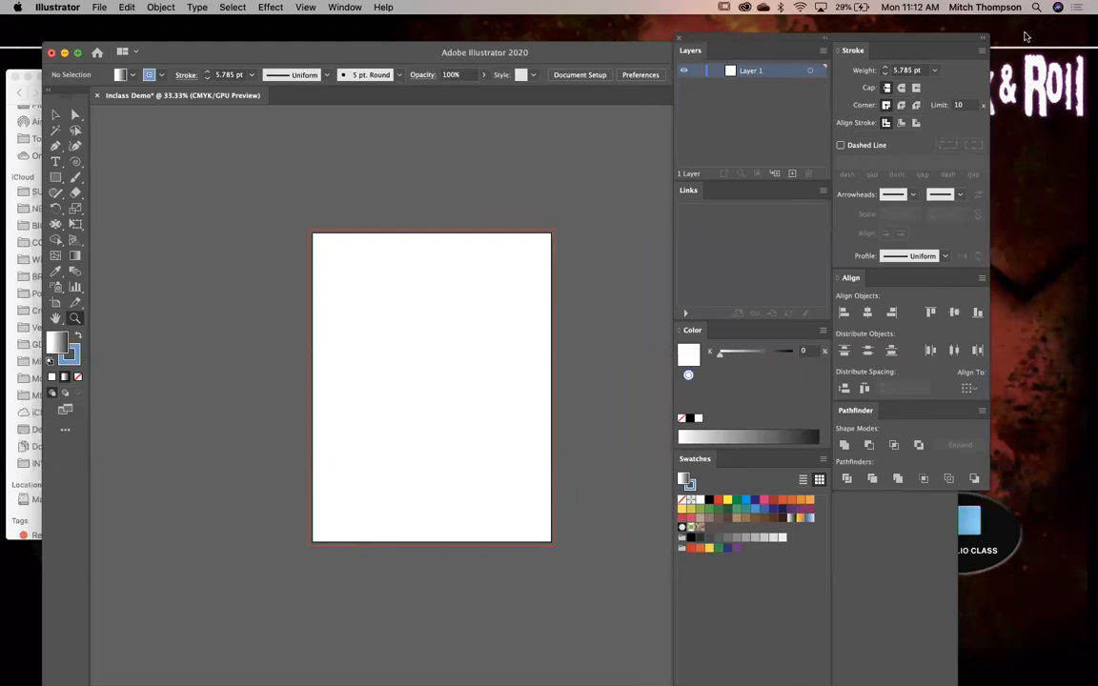
{"action": "mouse_move", "coordinate": [787, 35]}
{"action": "left_mouse_down"}
{"action": "mouse_move", "coordinate": [794, 59]}
{"action": "mouse_move", "coordinate": [869, 69]}
{"action": "left_mouse_up"}
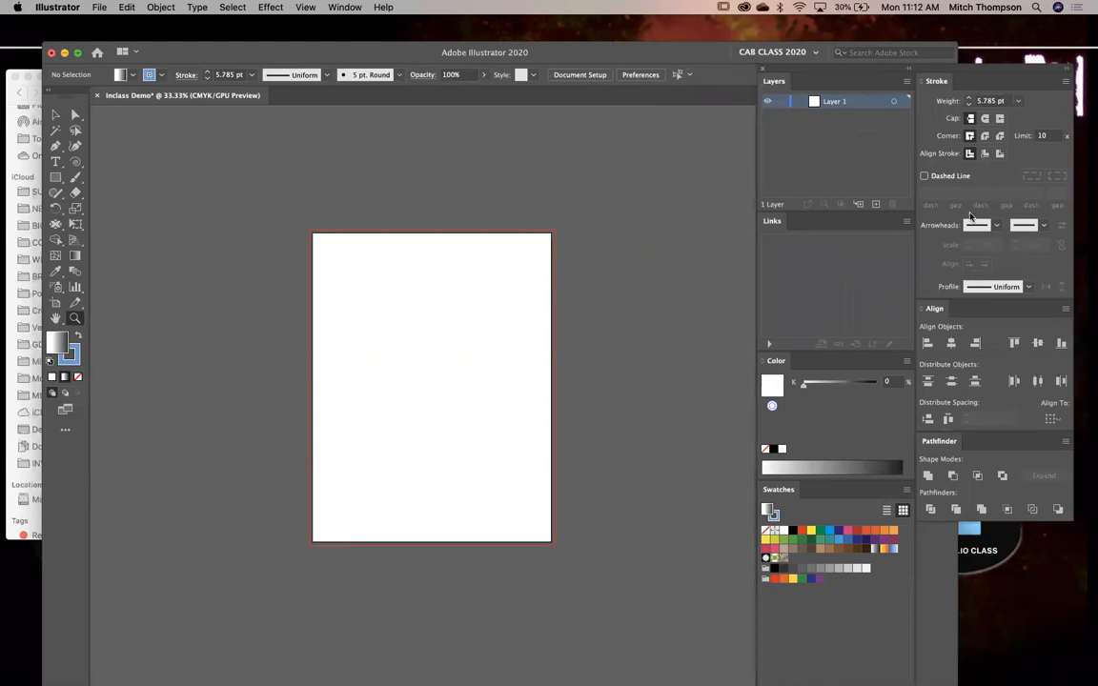
{"action": "left_click_drag", "start_coordinate": [882, 71], "coordinate": [852, 70]}
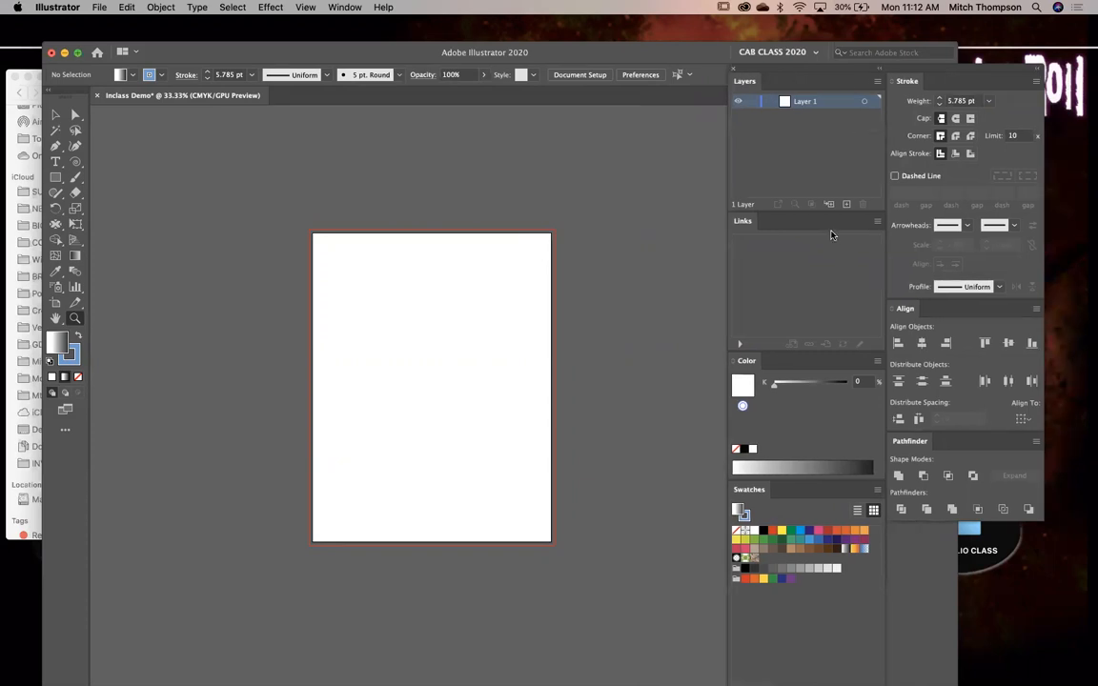
Set the fill colour to None
{"action": "left_click", "coordinate": [739, 450]}
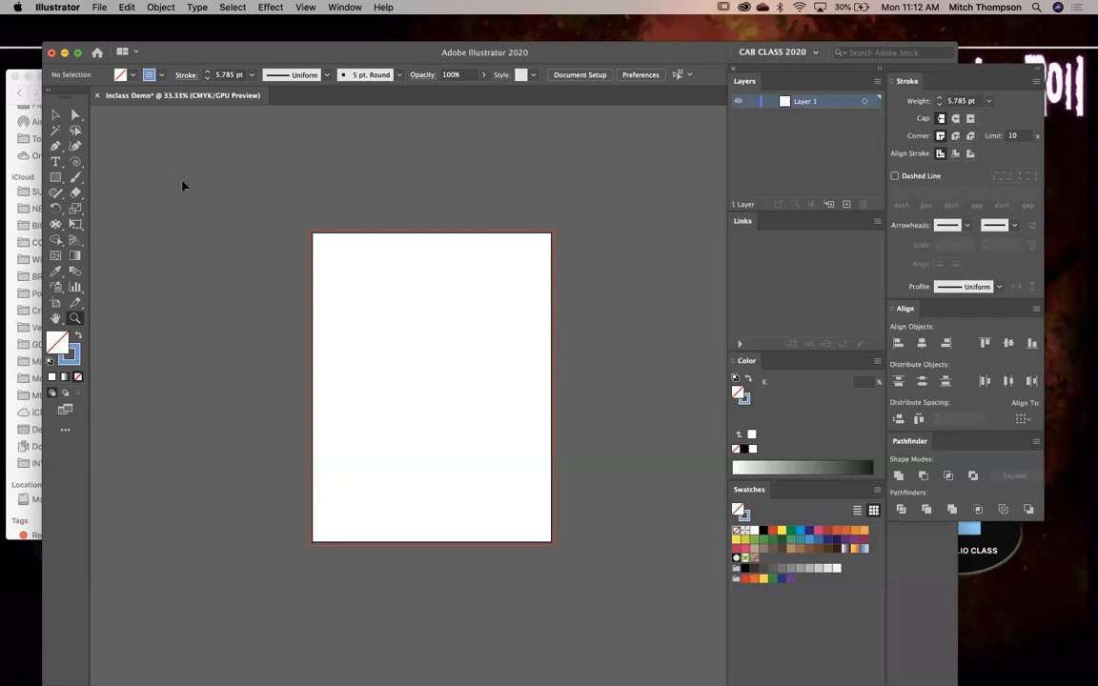
{"action": "key", "text": "shift+super+p"}
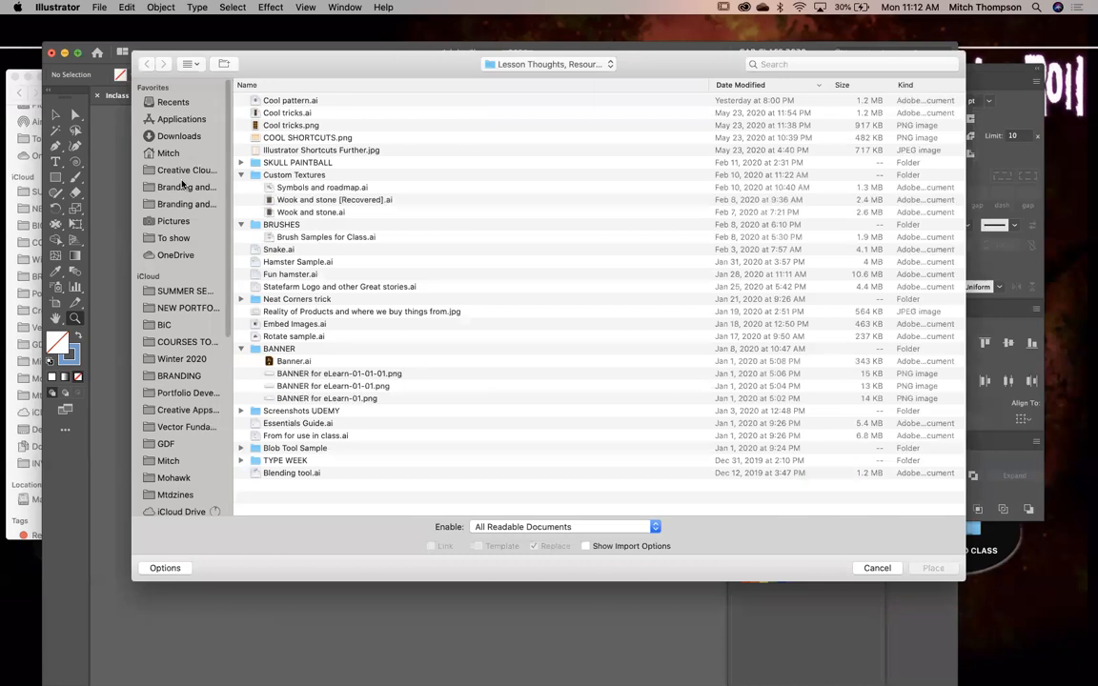
{"action": "left_click", "coordinate": [876, 570]}
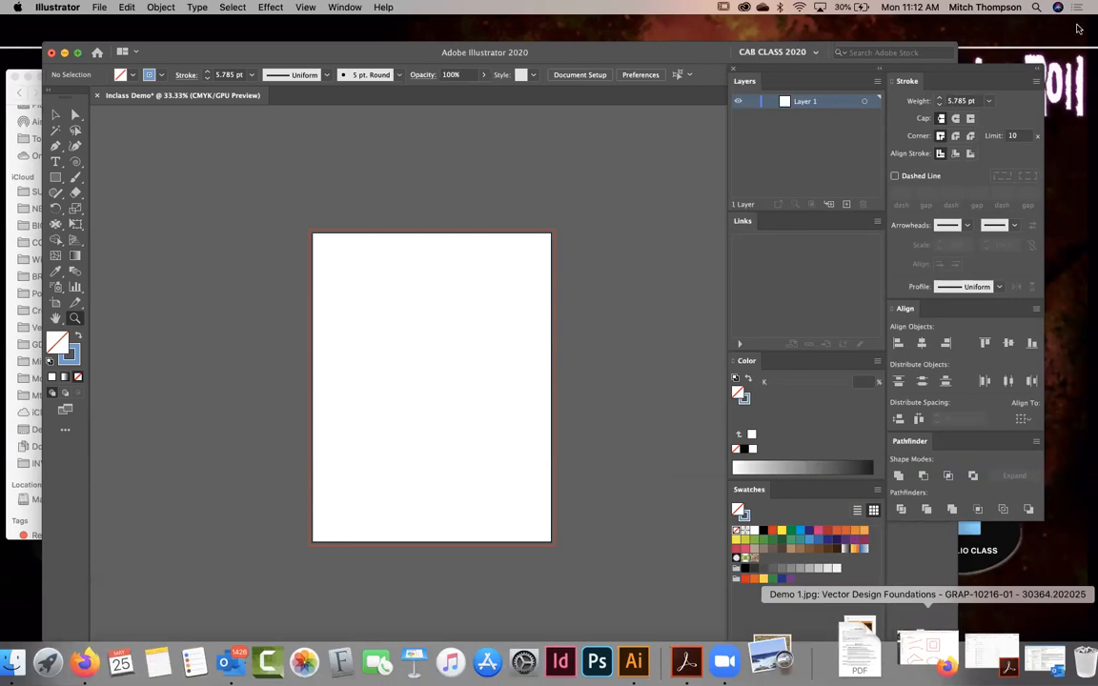
{"action": "key", "text": "ctrl+Up"}
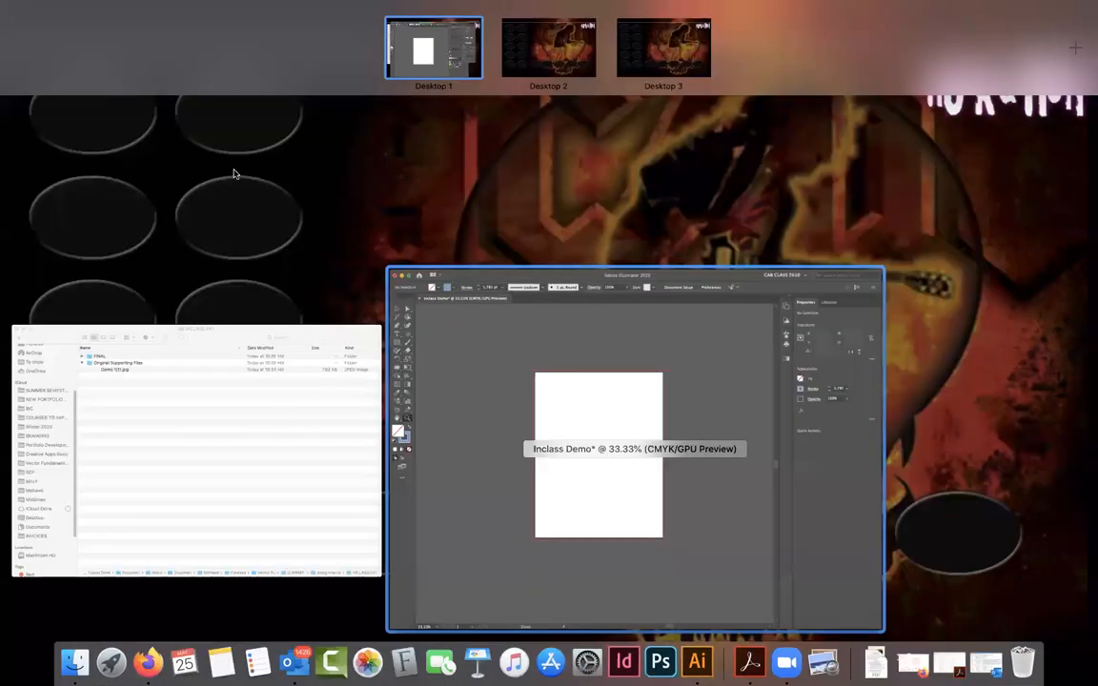
{"action": "left_click", "coordinate": [449, 78]}
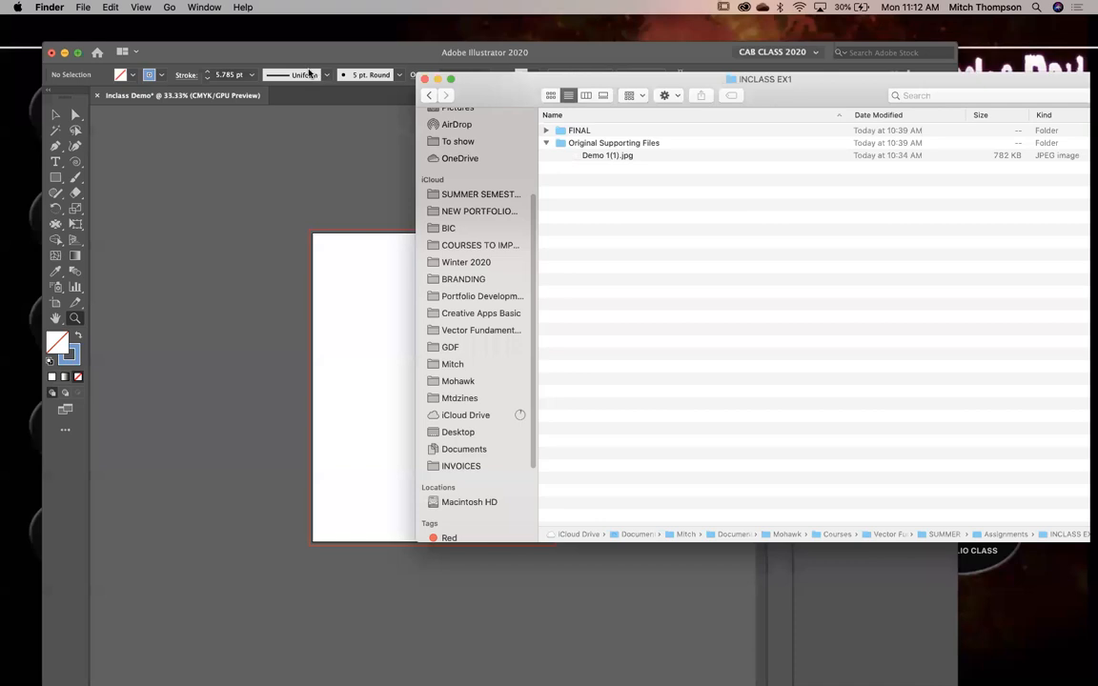
{"action": "left_click", "coordinate": [281, 45]}
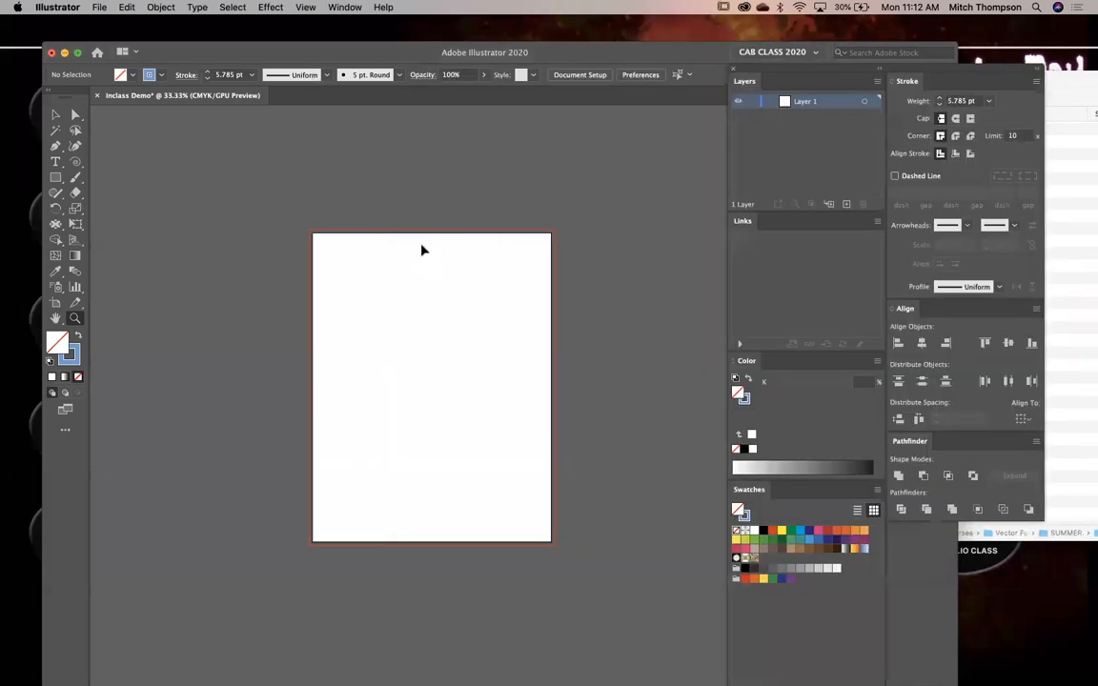
Place Demo 1(1).jpg from the Original Supporting Files folder as a linked image overlapping the artboard's upper-left area
{"action": "key", "text": "super+shift+p"}
{"action": "left_click", "coordinate": [179, 295]}
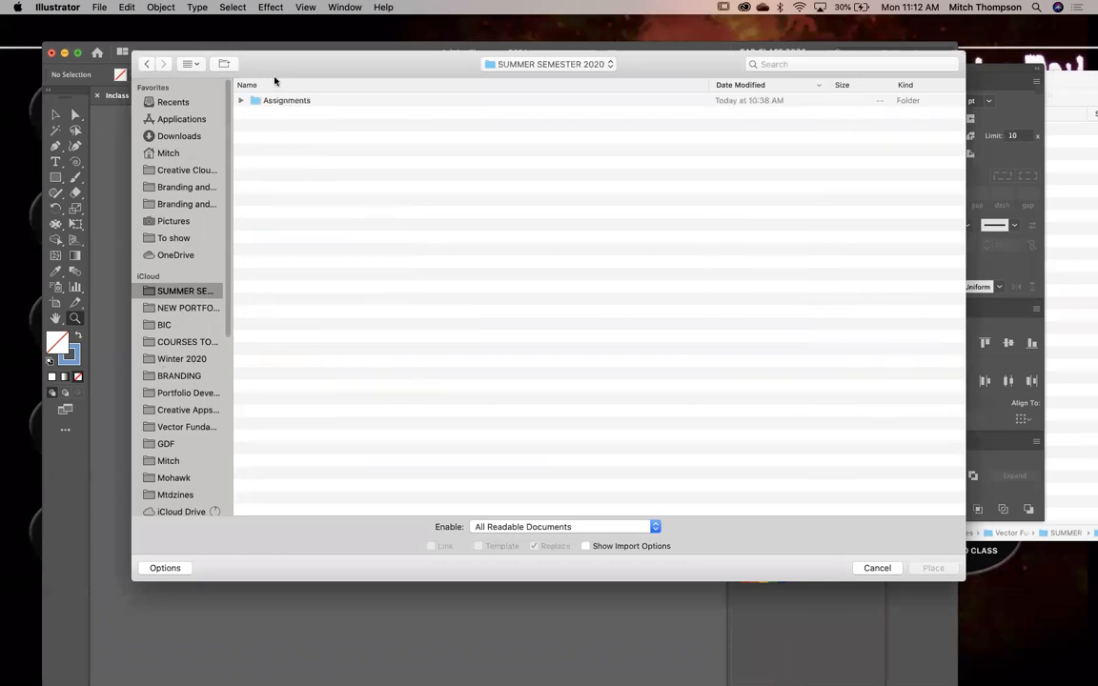
{"action": "double_click", "coordinate": [275, 100]}
{"action": "double_click", "coordinate": [290, 103]}
{"action": "double_click", "coordinate": [283, 99]}
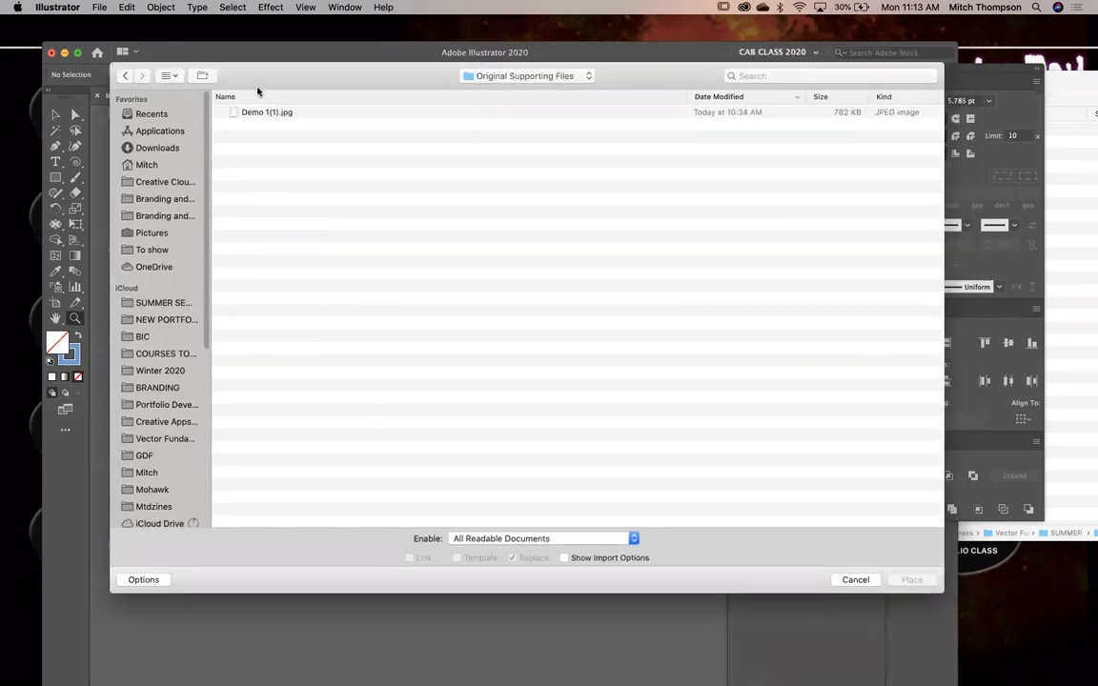
{"action": "left_click", "coordinate": [255, 125]}
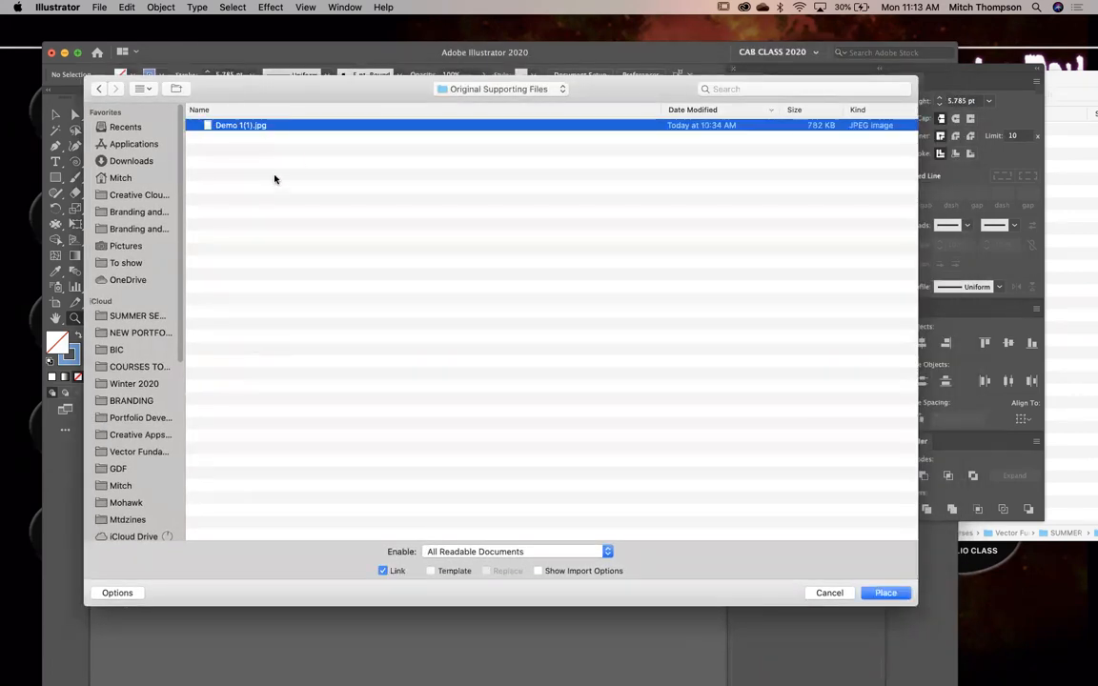
{"action": "left_click_drag", "start_coordinate": [256, 89], "coordinate": [235, 60]}
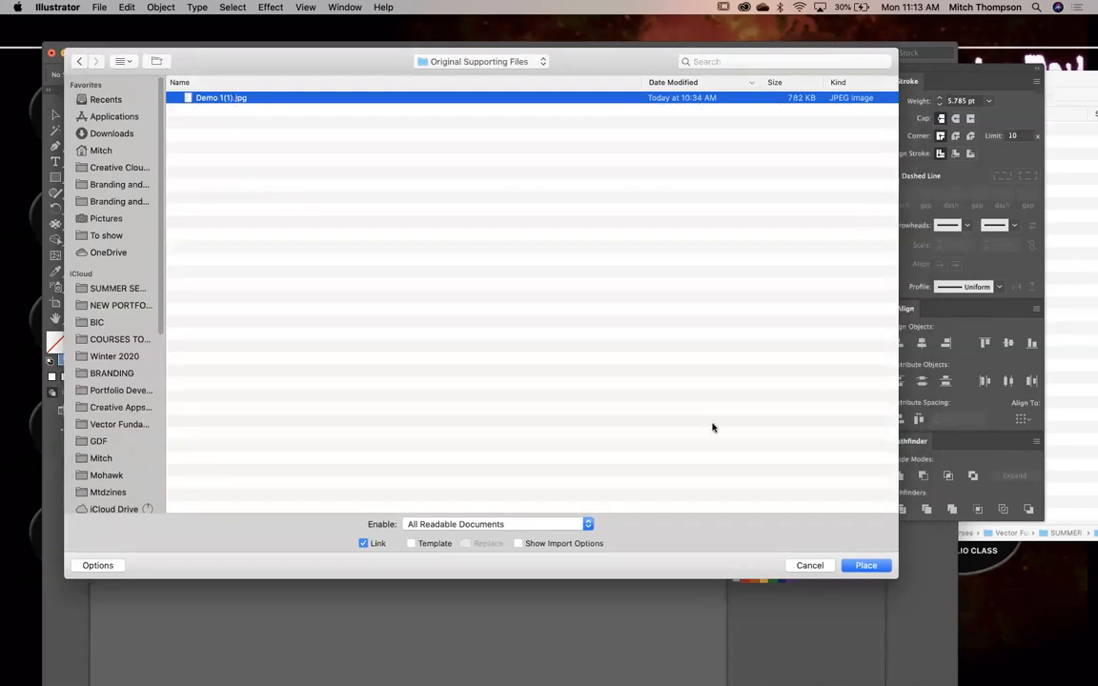
{"action": "left_click", "coordinate": [865, 566]}
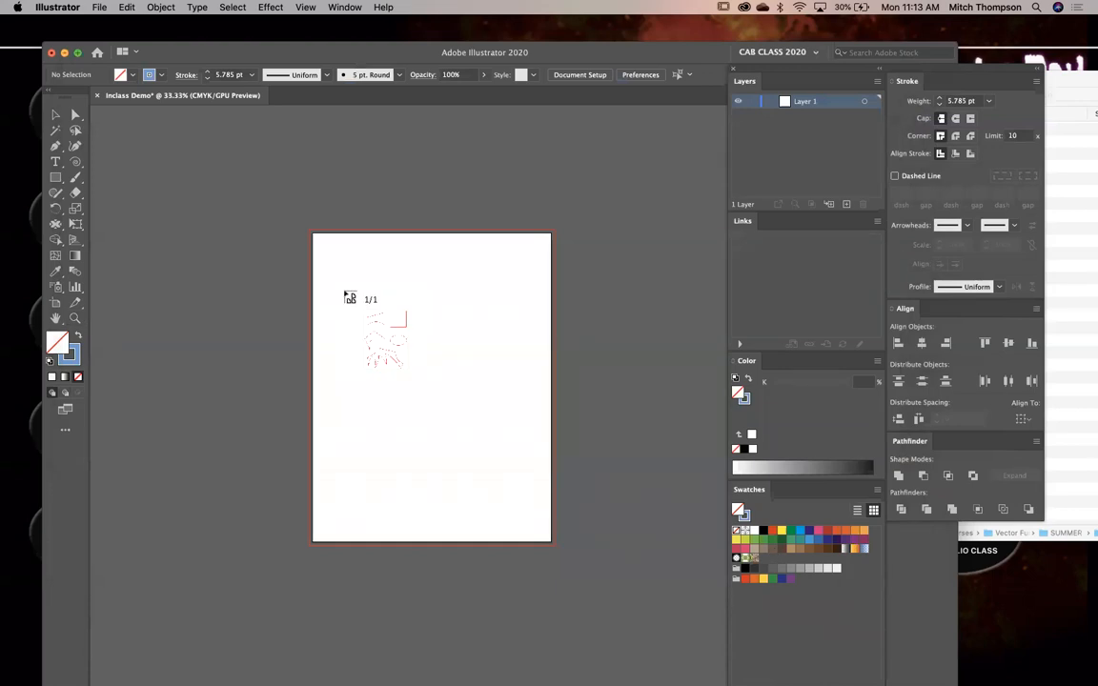
{"action": "left_click", "coordinate": [326, 287]}
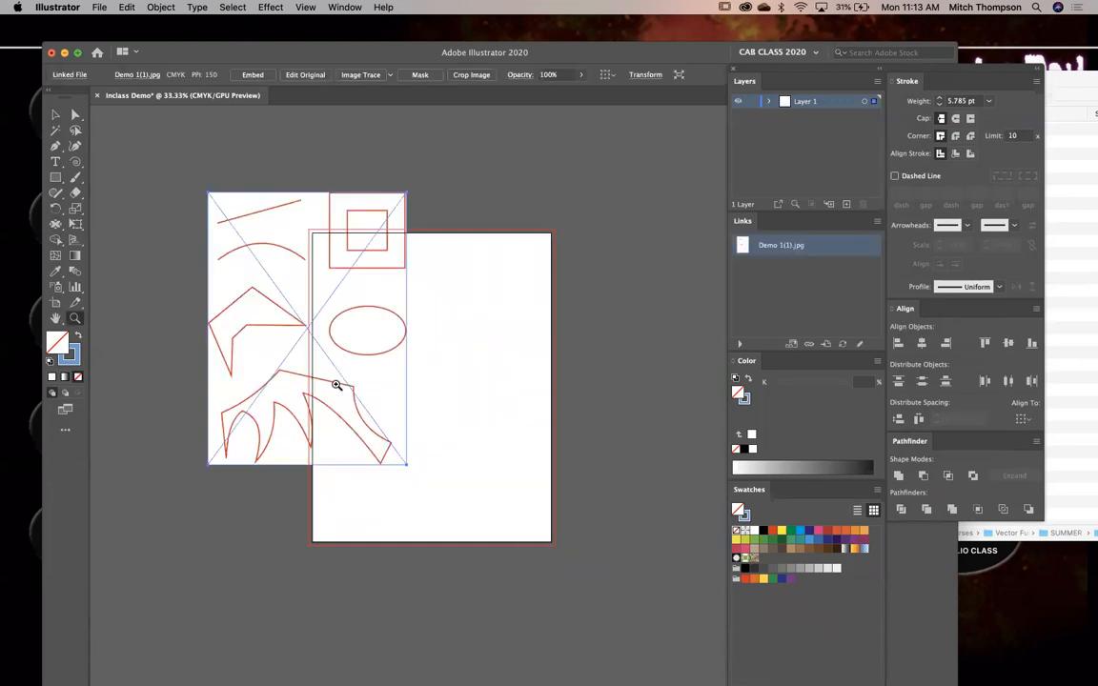
Delete the placed Demo 1(1).jpg image, then open the Place dialog again and cancel it
{"action": "key", "text": "BackSpace"}
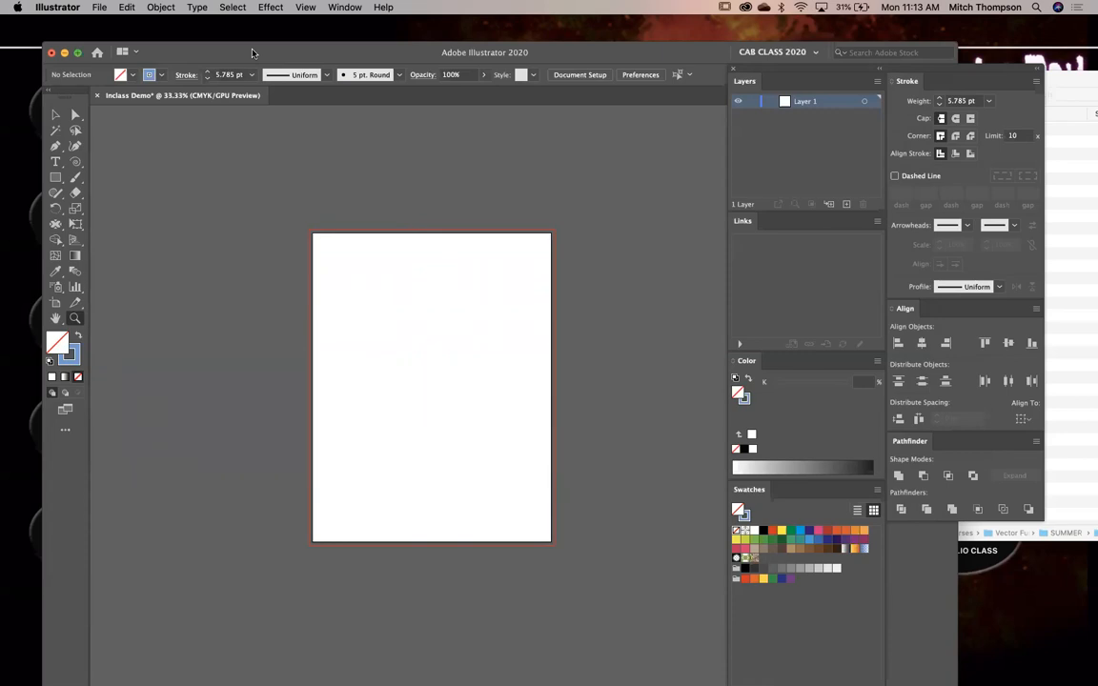
{"action": "key", "text": "super+shift+p"}
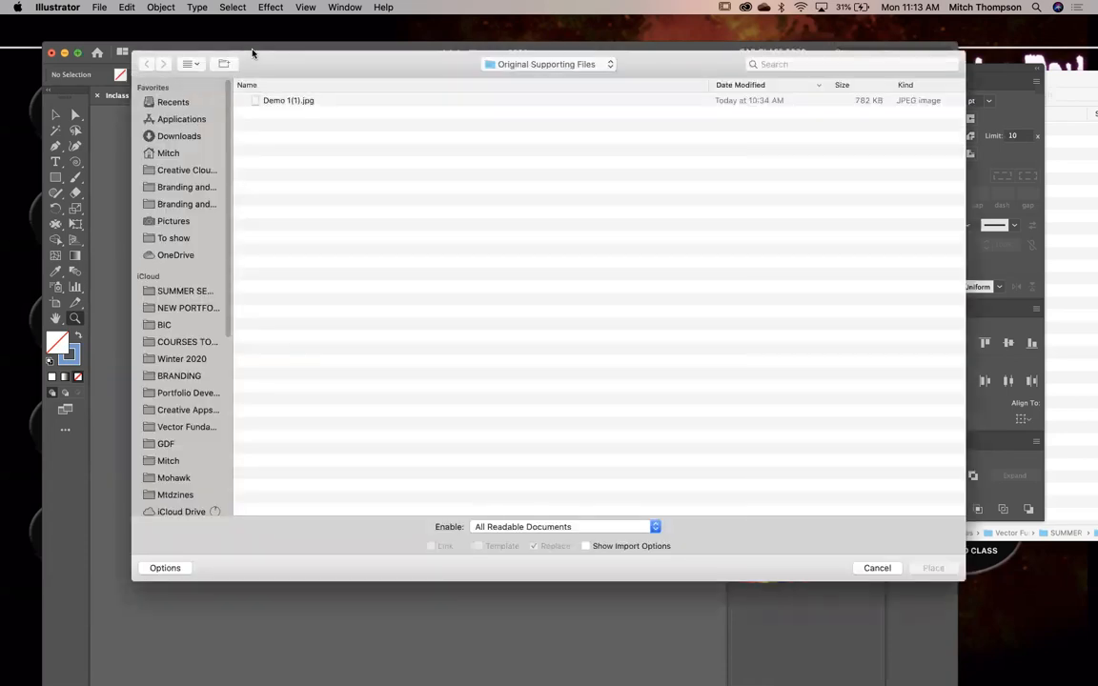
{"action": "left_click", "coordinate": [877, 568]}
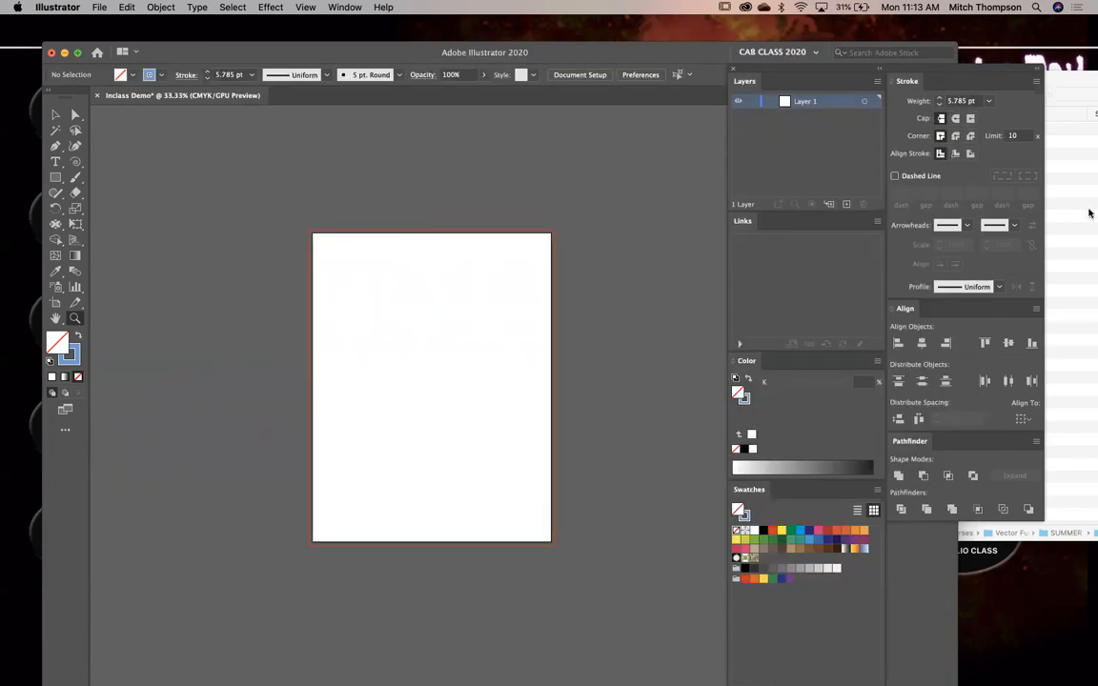
Bring Demo 1(1).jpg from the Finder window onto the artboard and scale it down proportionally to a thumbnail
{"action": "key", "text": "super+Tab"}
{"action": "left_click_drag", "start_coordinate": [732, 154], "coordinate": [305, 310]}
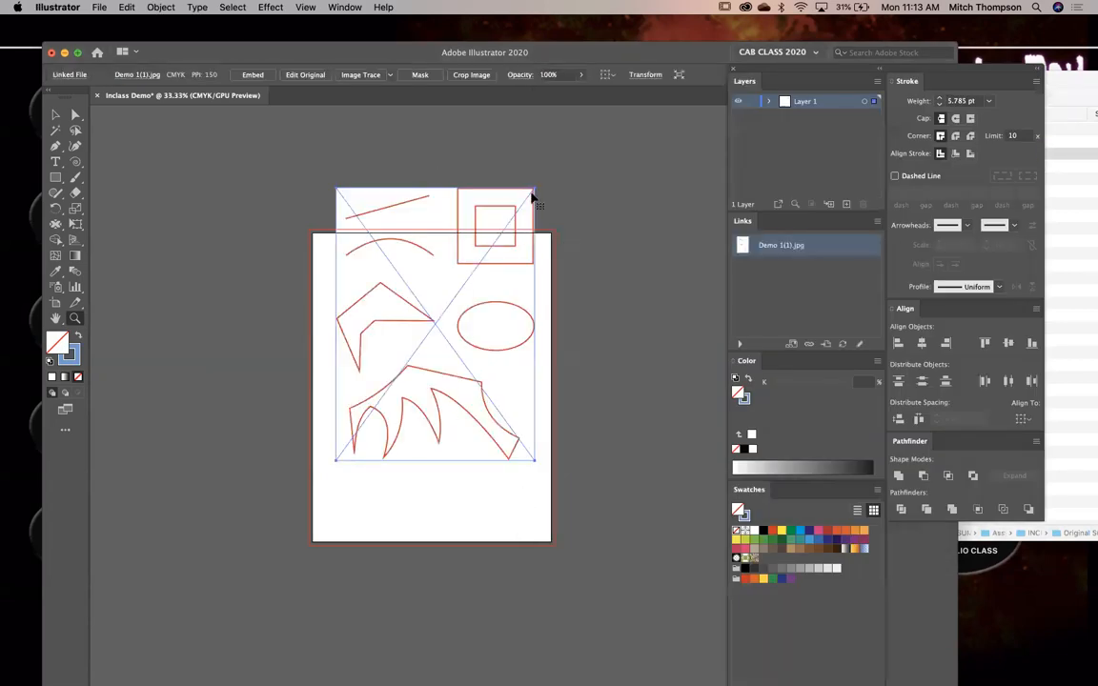
{"action": "left_click_drag", "start_coordinate": [535, 187], "coordinate": [378, 404]}
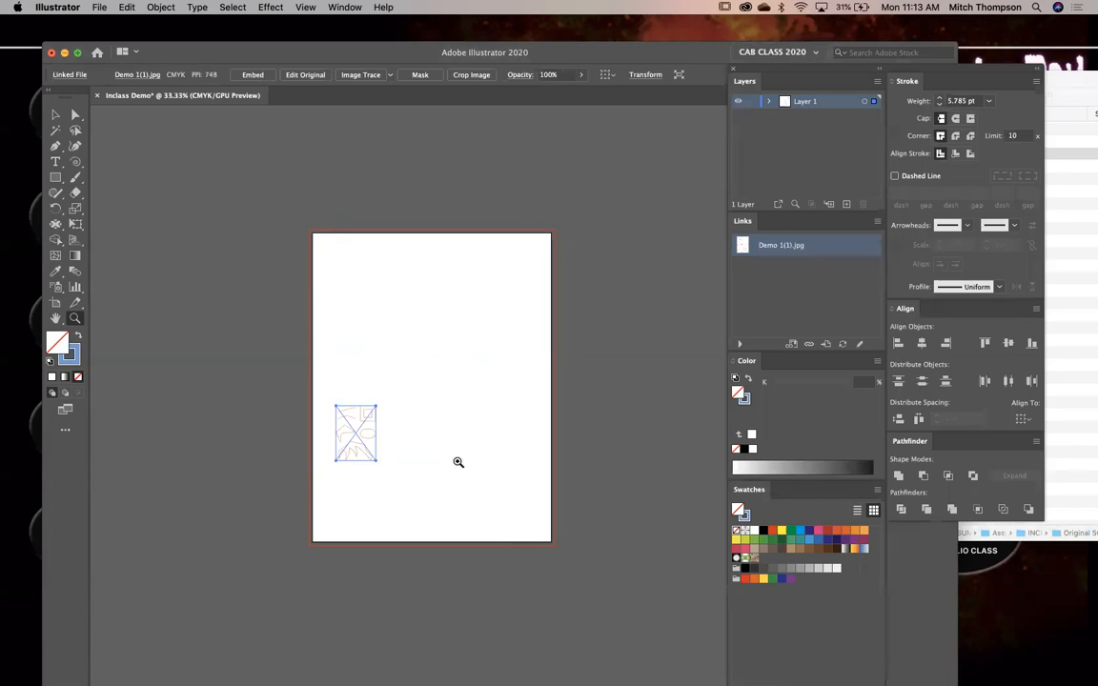
Undo the scaling and the import of the Demo 1(1).jpg image
{"action": "key", "text": "super+z"}
{"action": "key", "text": "super+z"}
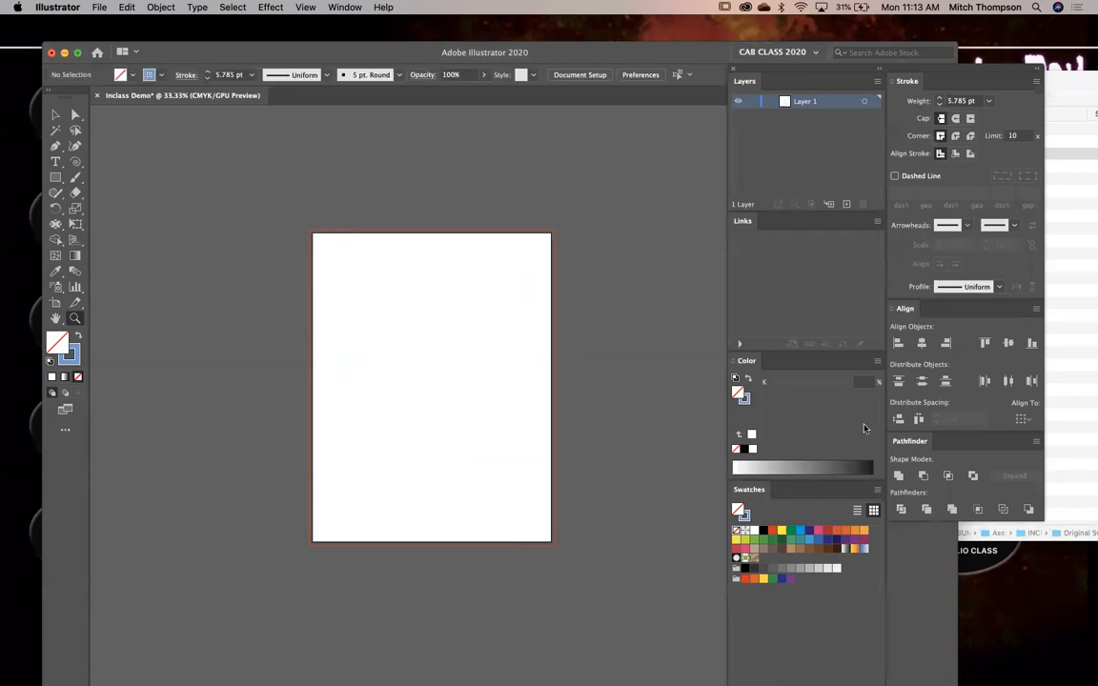
Open Demo 1(1).jpg from the Original Supporting Files folder in Finder as its own Illustrator document
{"action": "left_click", "coordinate": [1059, 350]}
{"action": "left_click_drag", "start_coordinate": [724, 155], "coordinate": [707, 218]}
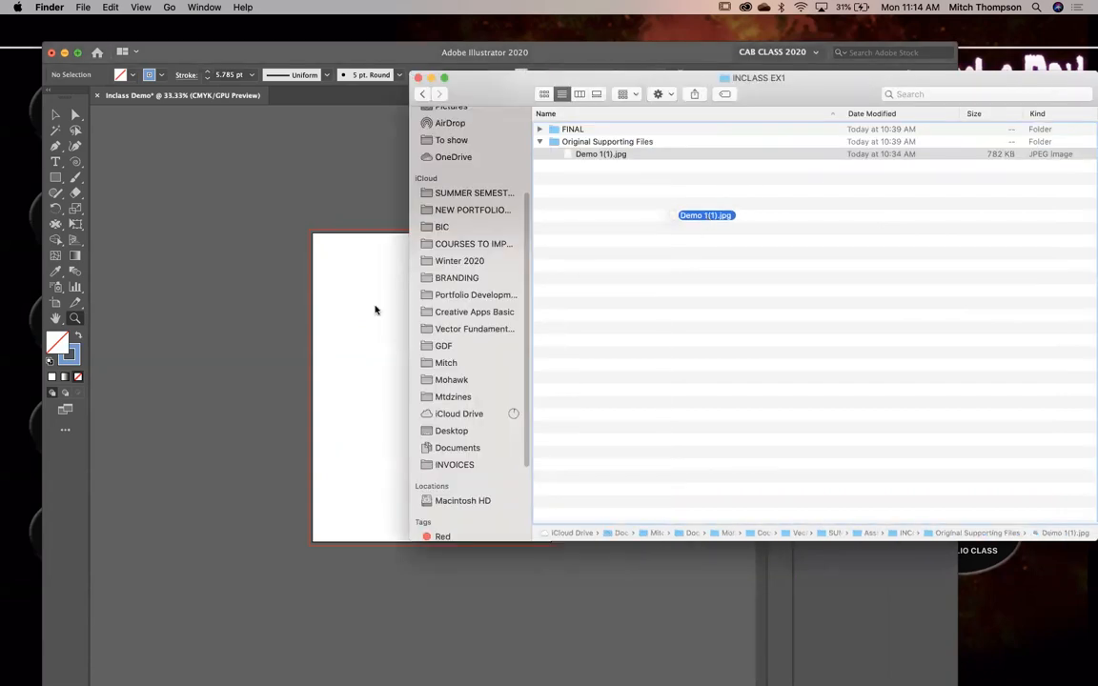
{"action": "left_click", "coordinate": [386, 269]}
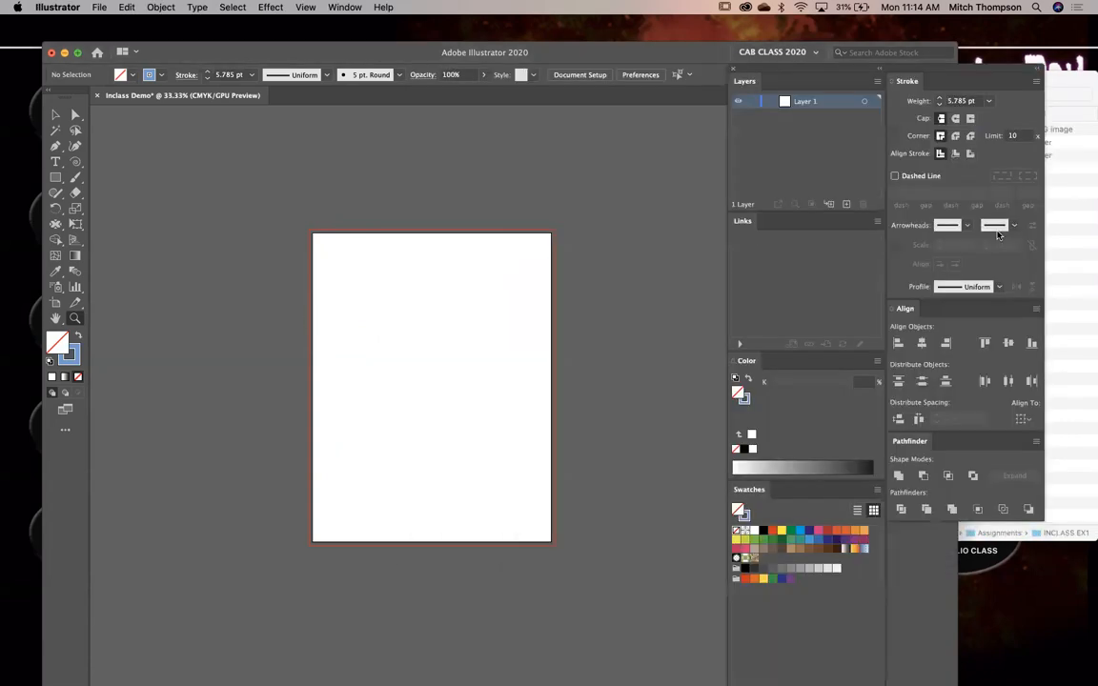
{"action": "key", "text": "super+Tab"}
{"action": "left_click_drag", "start_coordinate": [595, 131], "coordinate": [710, 651]}
{"action": "double_click", "coordinate": [600, 142]}
{"action": "left_click", "coordinate": [584, 130]}
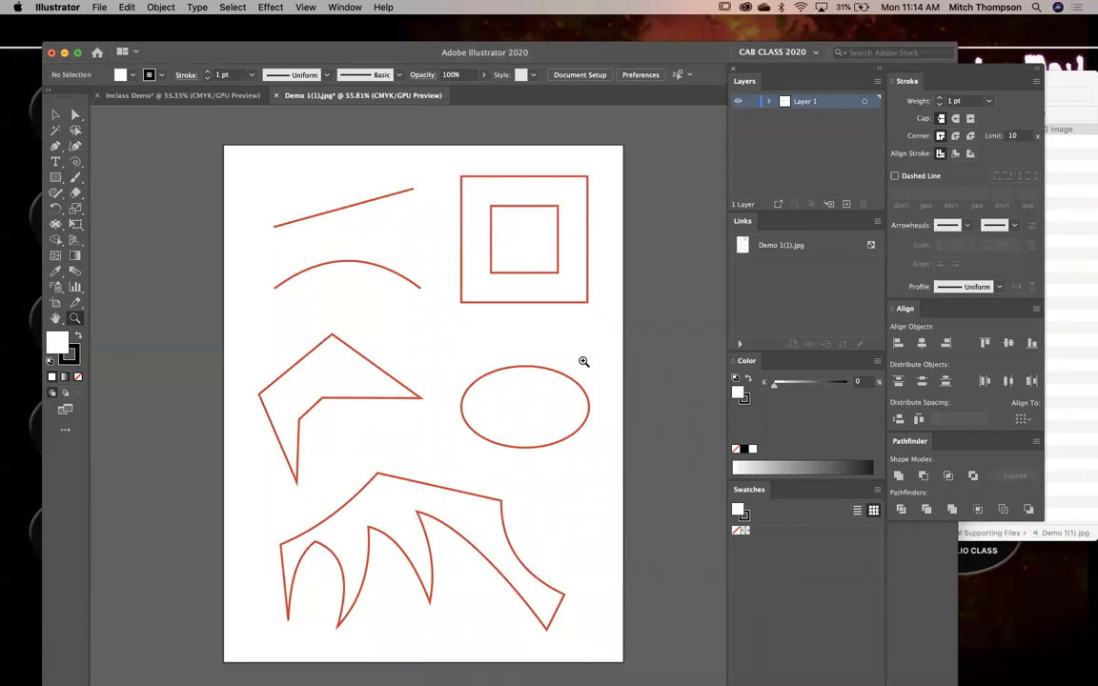
Examine the artboard size of the opened Demo 1(1).jpg document with the Artboard tool, and return to the Selection tool
{"action": "left_click", "coordinate": [56, 305]}
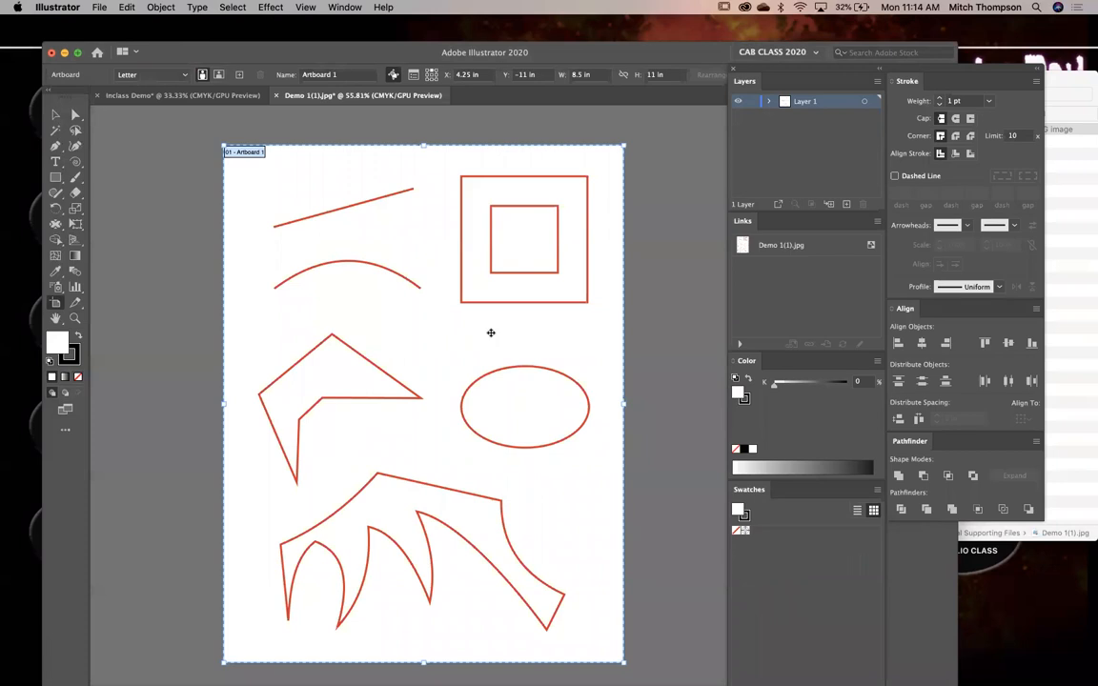
{"action": "left_click_drag", "start_coordinate": [575, 47], "coordinate": [607, 74]}
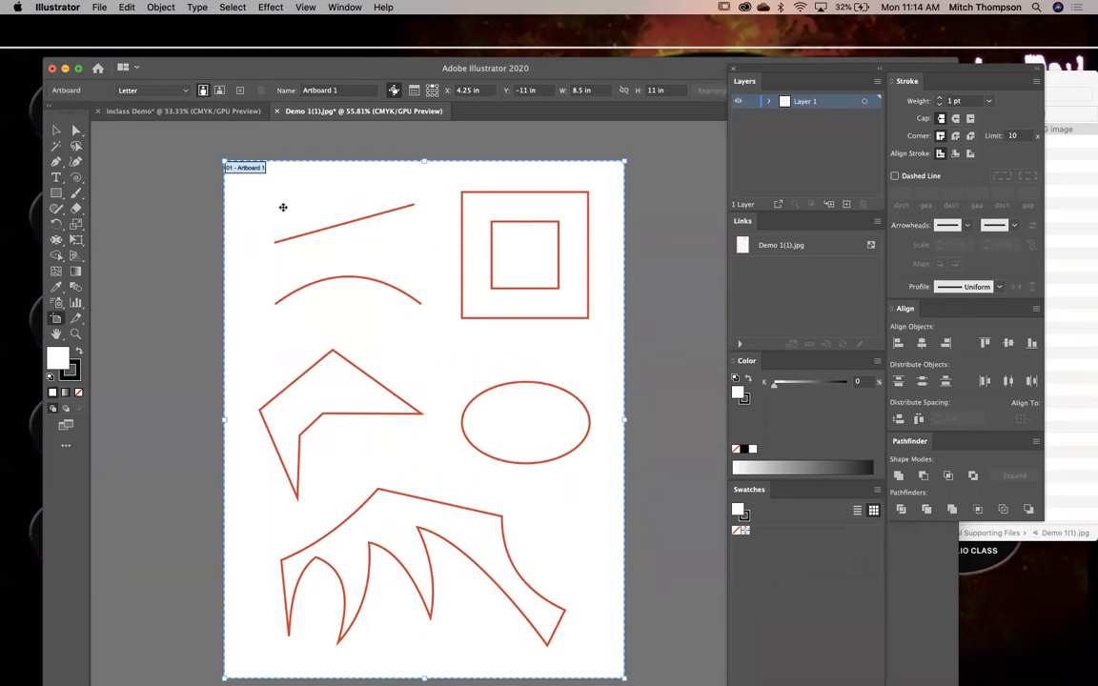
{"action": "left_click_drag", "start_coordinate": [239, 65], "coordinate": [245, 57]}
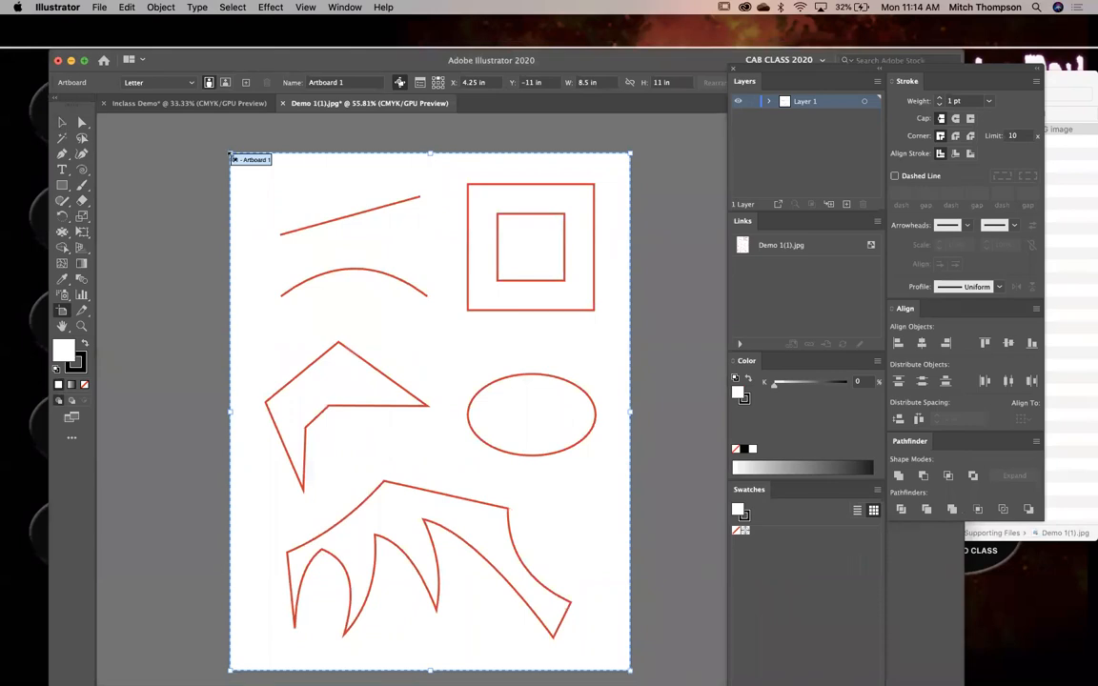
{"action": "left_click", "coordinate": [62, 122]}
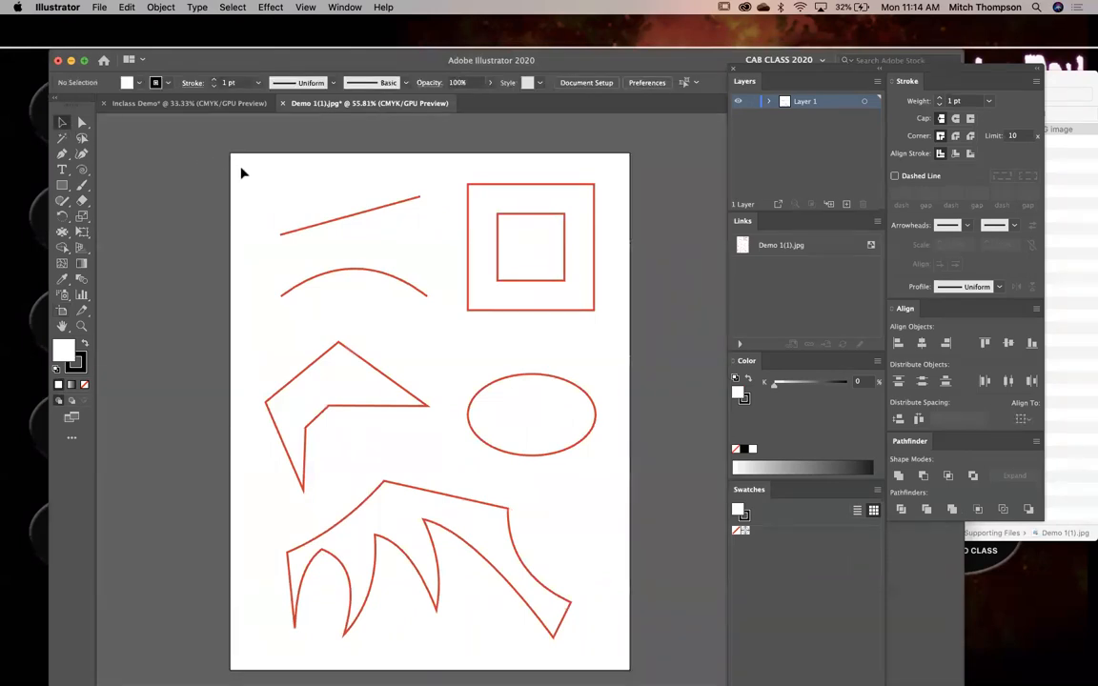
{"action": "left_click", "coordinate": [1069, 150]}
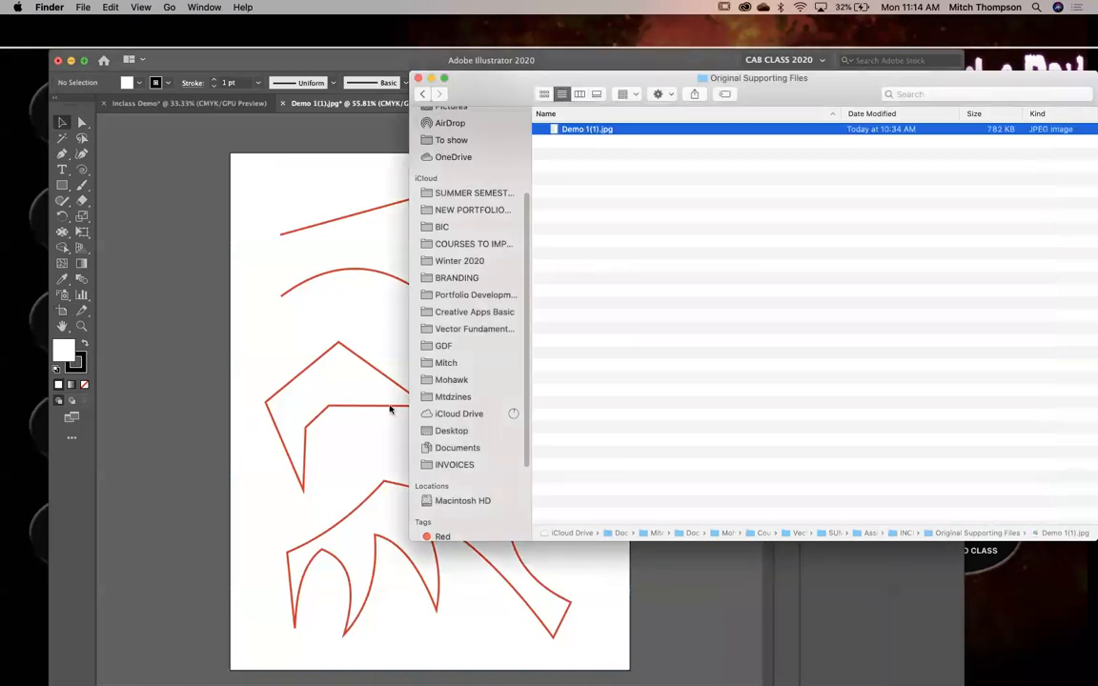
{"action": "left_click", "coordinate": [369, 425]}
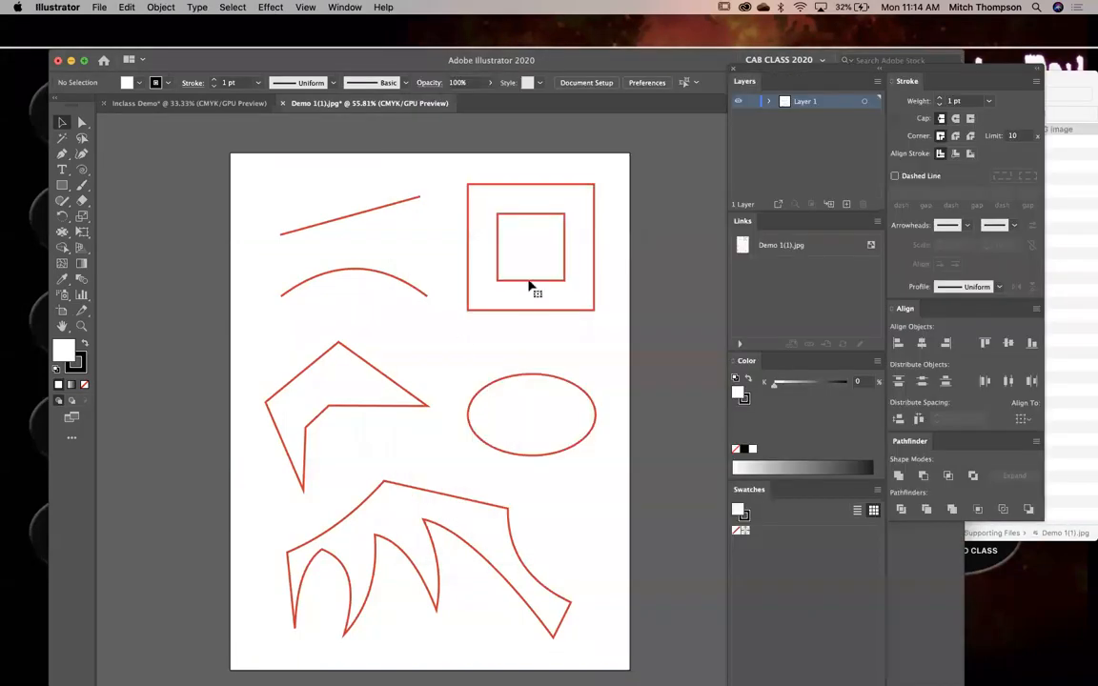
Try moving the embedded image around the artboard in the Demo 1(1).jpg document and compare it with the Inclass Demo document
{"action": "left_click", "coordinate": [354, 341]}
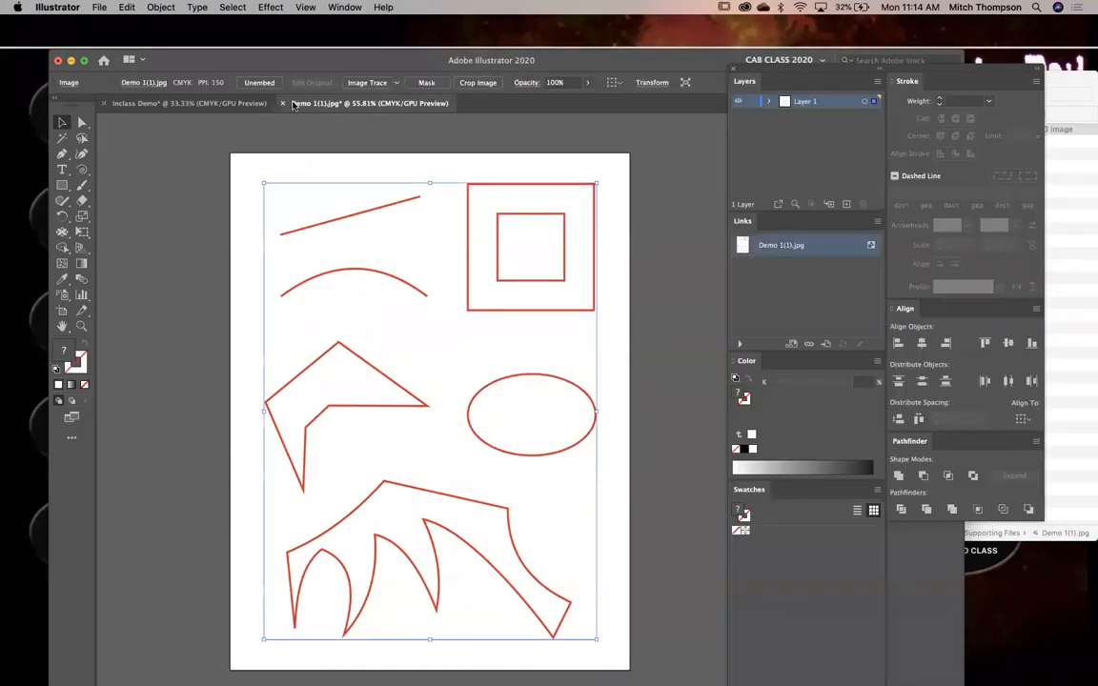
{"action": "left_click_drag", "start_coordinate": [409, 275], "coordinate": [406, 321]}
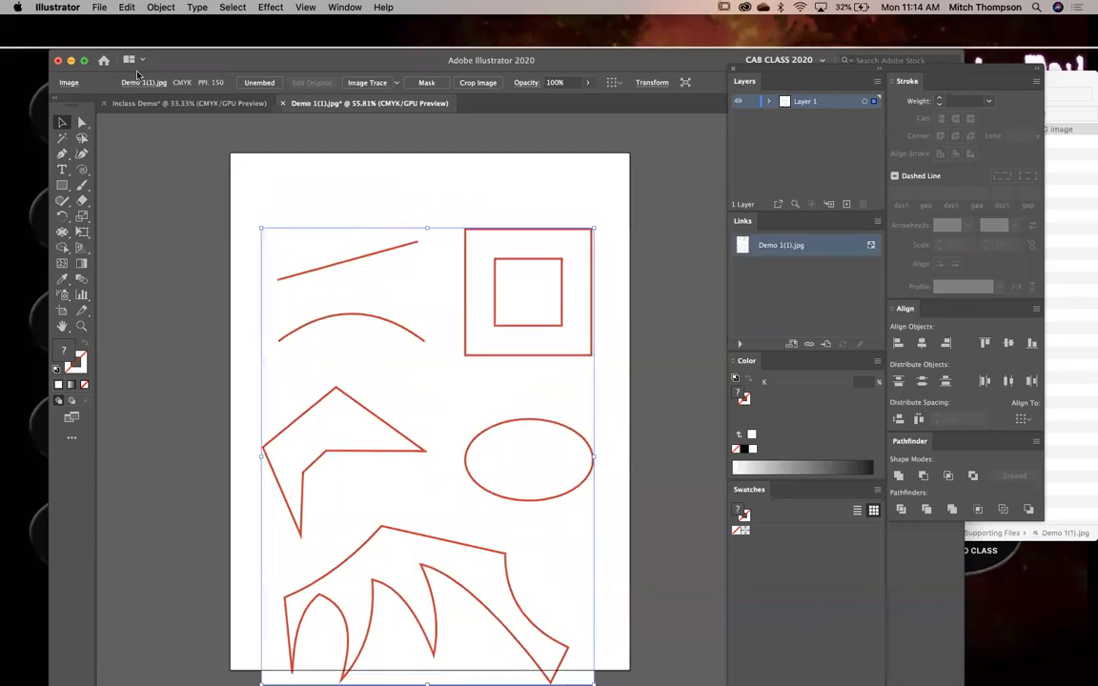
{"action": "left_click", "coordinate": [249, 103]}
{"action": "left_click", "coordinate": [342, 103]}
{"action": "left_click_drag", "start_coordinate": [347, 257], "coordinate": [415, 247]}
{"action": "left_click", "coordinate": [63, 311]}
{"action": "key", "text": "super+z"}
{"action": "left_click", "coordinate": [62, 123]}
{"action": "left_click", "coordinate": [428, 143]}
{"action": "left_click", "coordinate": [393, 205]}
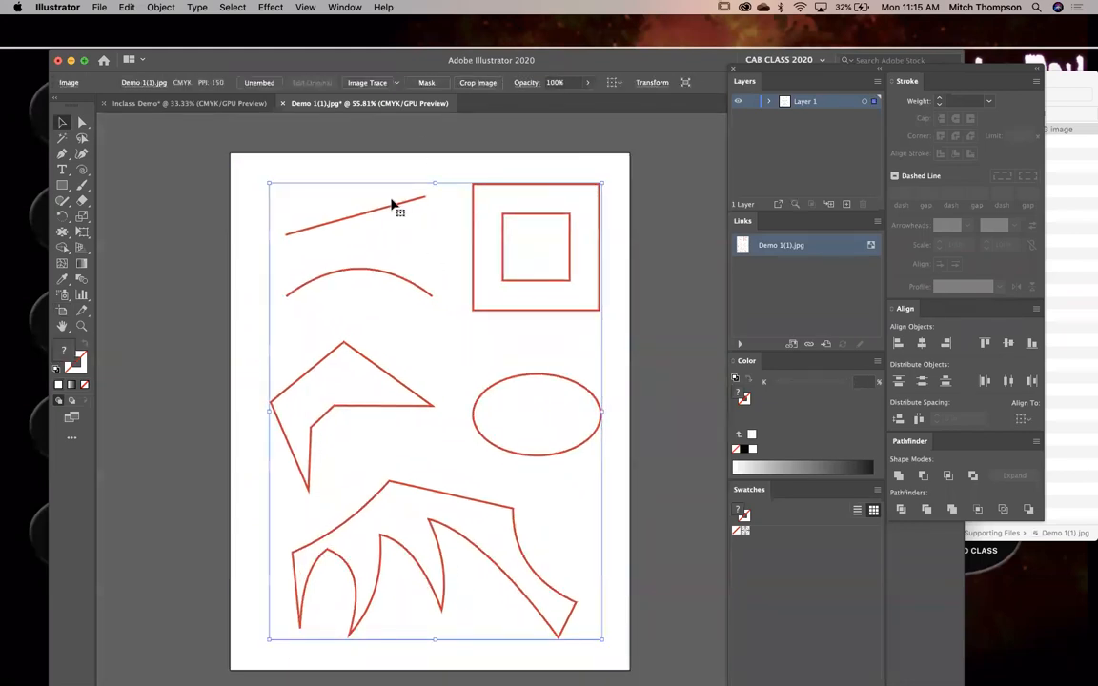
Close the Demo 1(1).jpg document without saving and return to the Inclass Demo document
{"action": "left_click", "coordinate": [282, 102]}
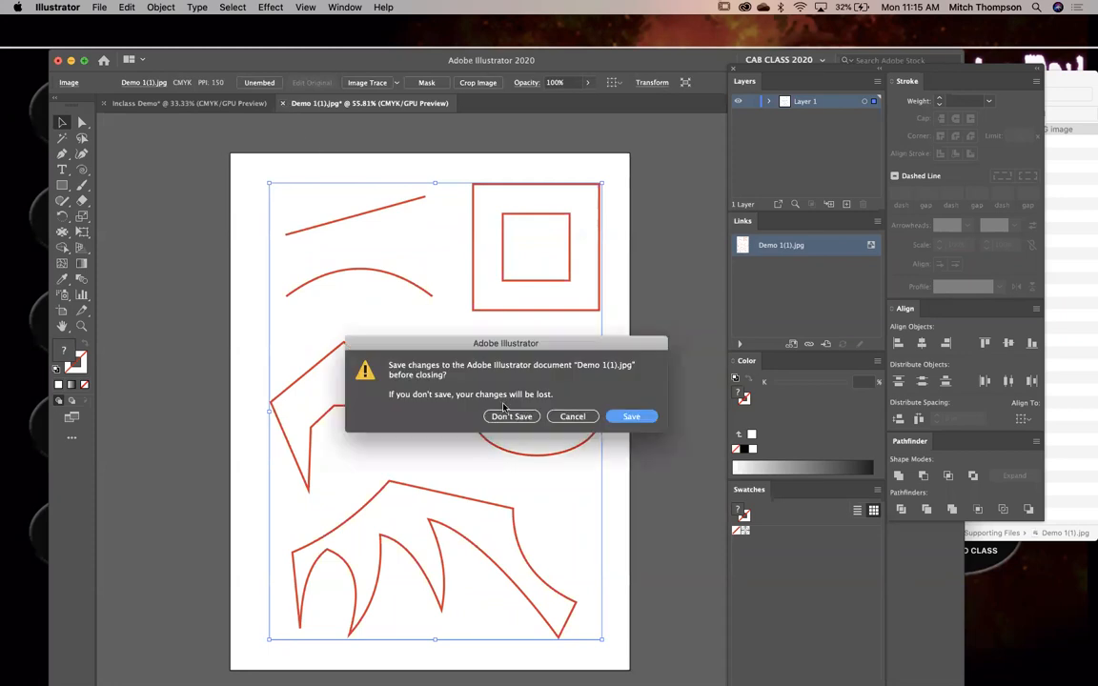
{"action": "left_click", "coordinate": [511, 417]}
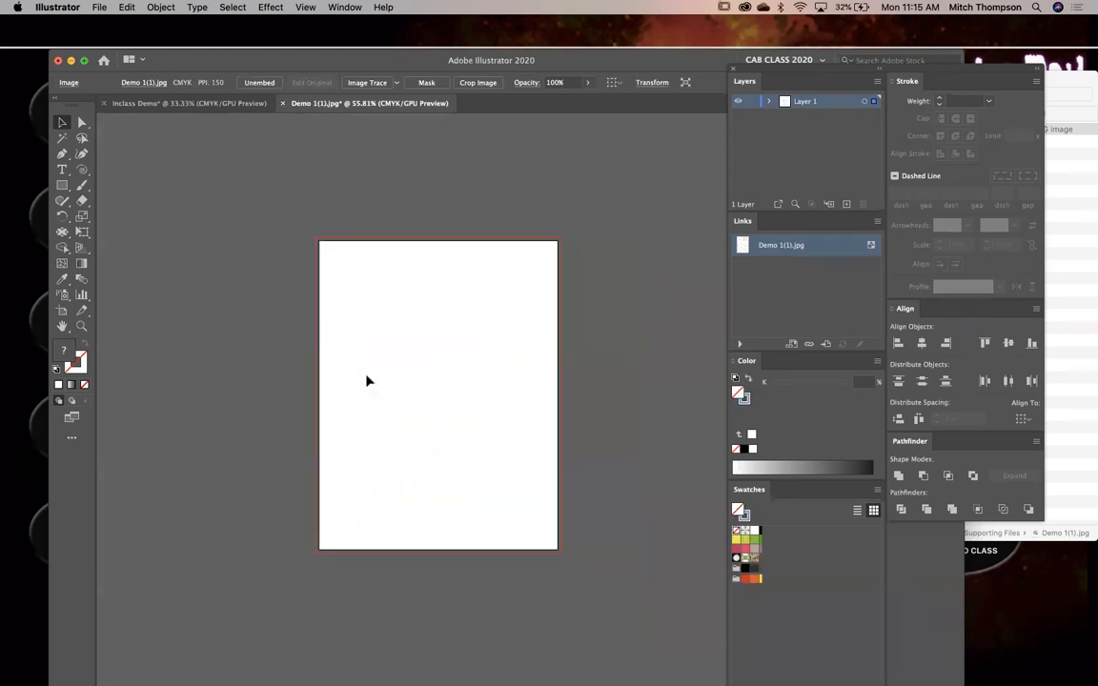
{"action": "left_click", "coordinate": [1068, 294]}
{"action": "left_click", "coordinate": [289, 284]}
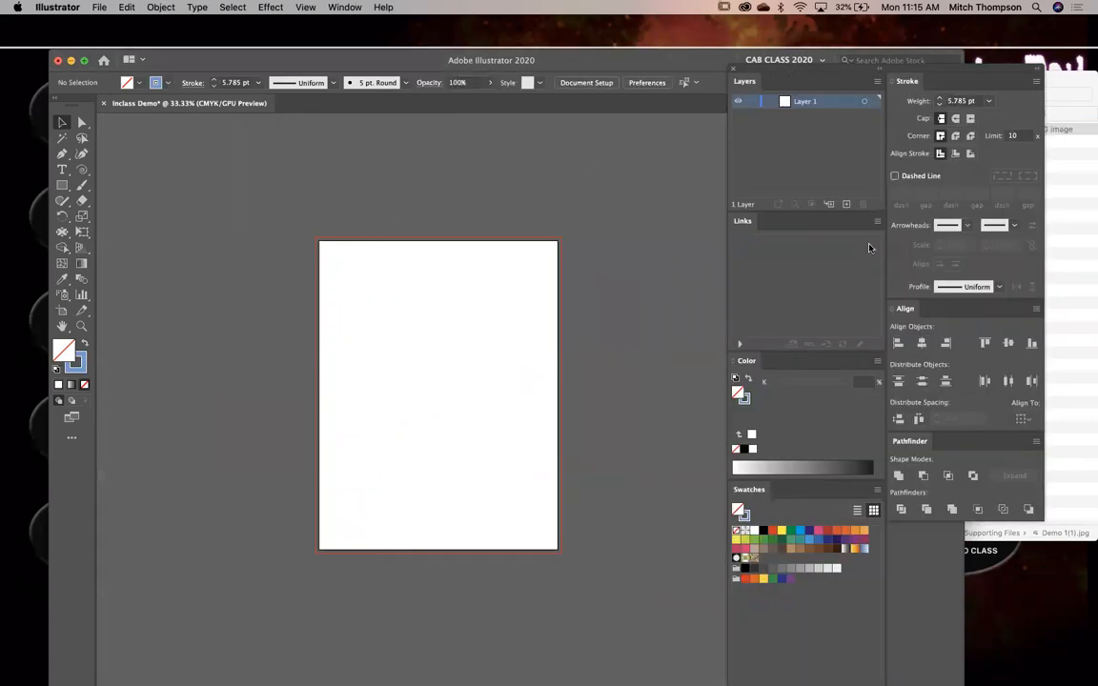
Bring Demo 1(1).jpg from the Finder window into Inclass Demo as a linked image overlapping the artboard's left edge
{"action": "left_click", "coordinate": [1056, 237]}
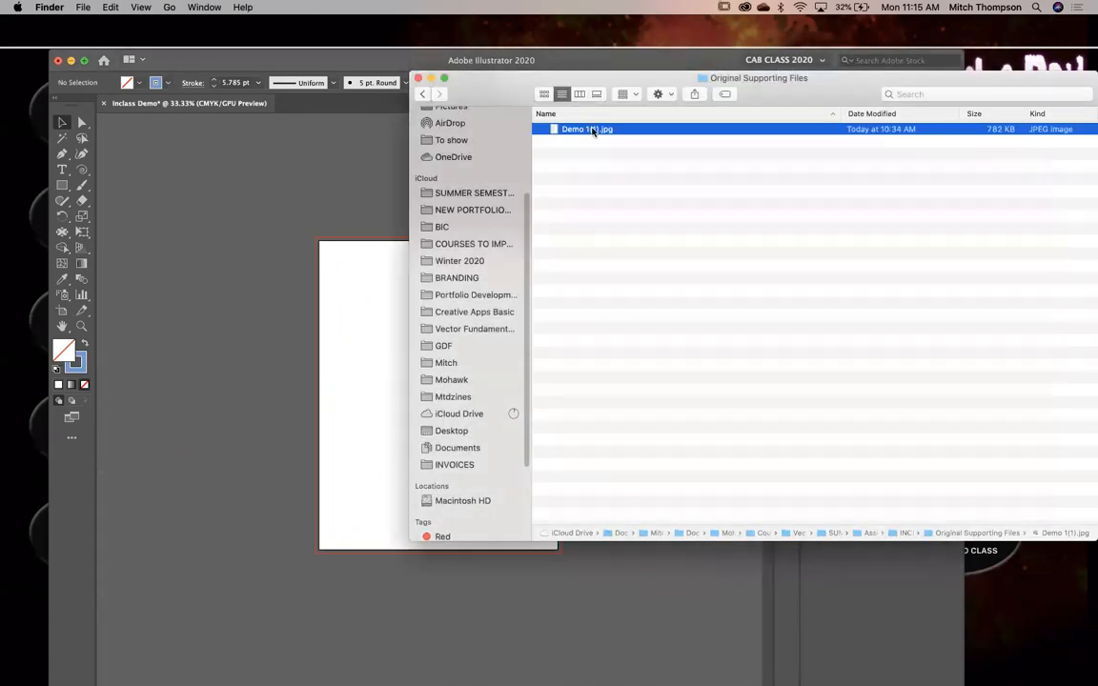
{"action": "mouse_move", "coordinate": [591, 130]}
{"action": "left_mouse_down"}
{"action": "mouse_move", "coordinate": [693, 248]}
{"action": "mouse_move", "coordinate": [598, 138]}
{"action": "left_mouse_up"}
{"action": "left_click", "coordinate": [594, 60]}
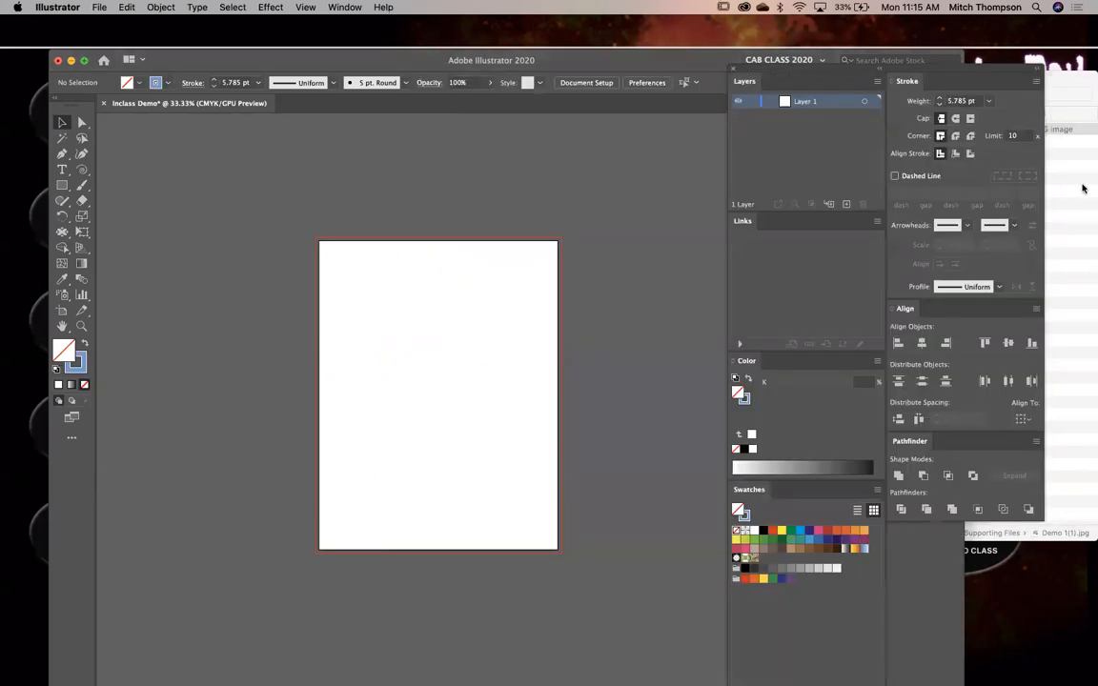
{"action": "key", "text": "super+Tab"}
{"action": "left_click_drag", "start_coordinate": [575, 128], "coordinate": [326, 310]}
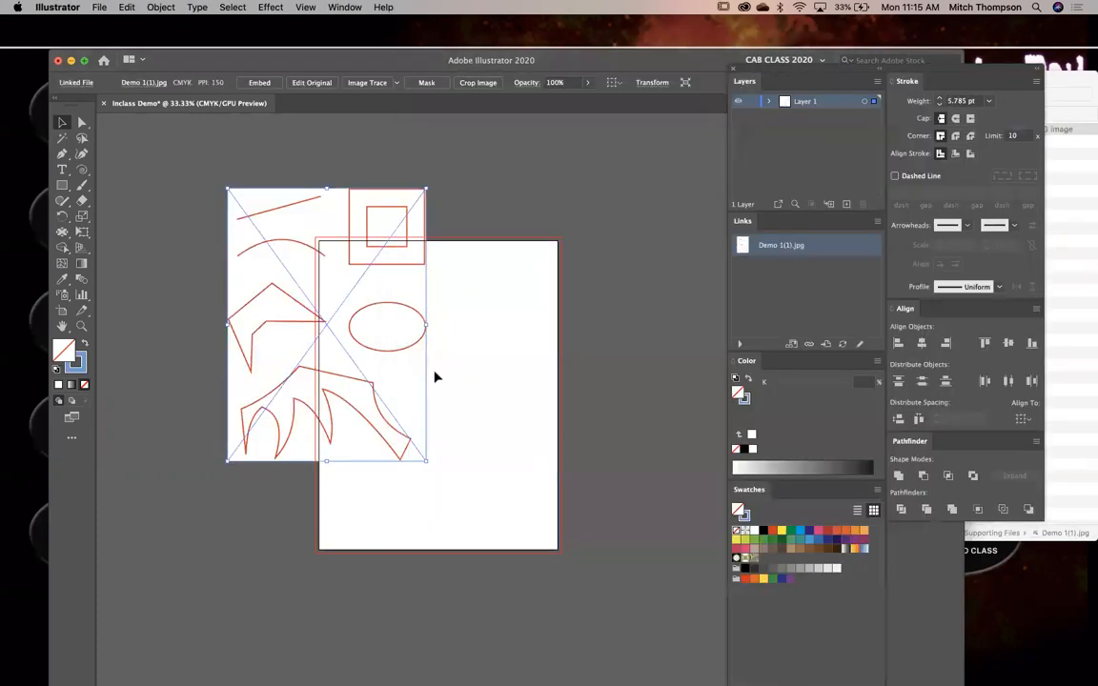
{"action": "key", "text": "super+z"}
{"action": "left_click_drag", "start_coordinate": [465, 325], "coordinate": [529, 404]}
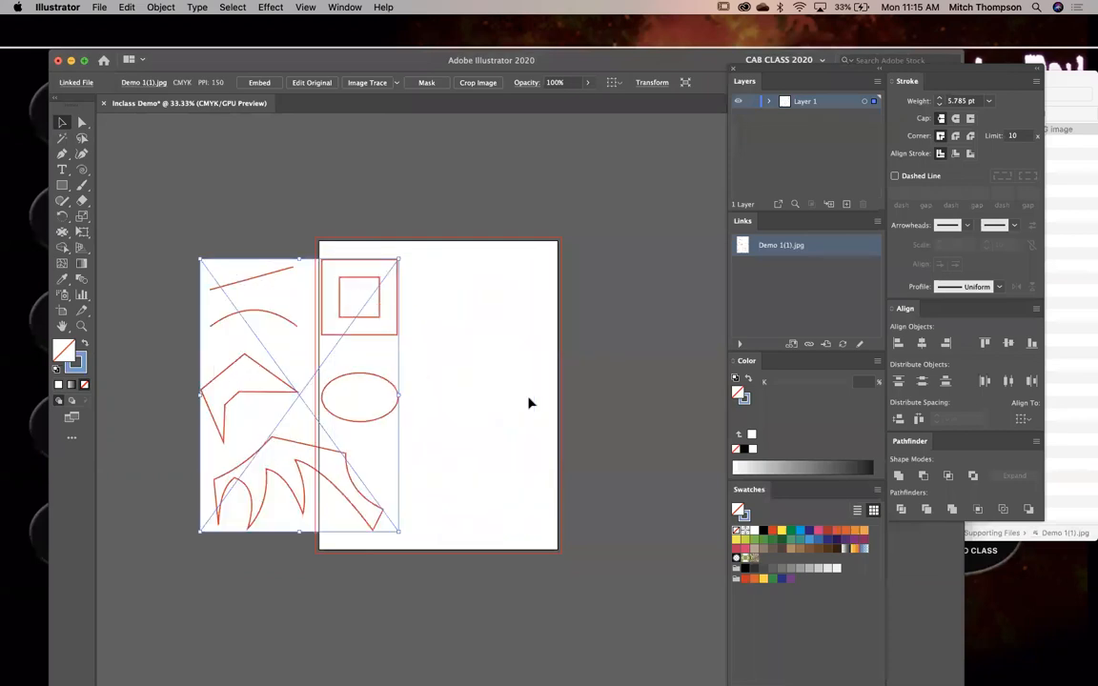
{"action": "left_click", "coordinate": [528, 403]}
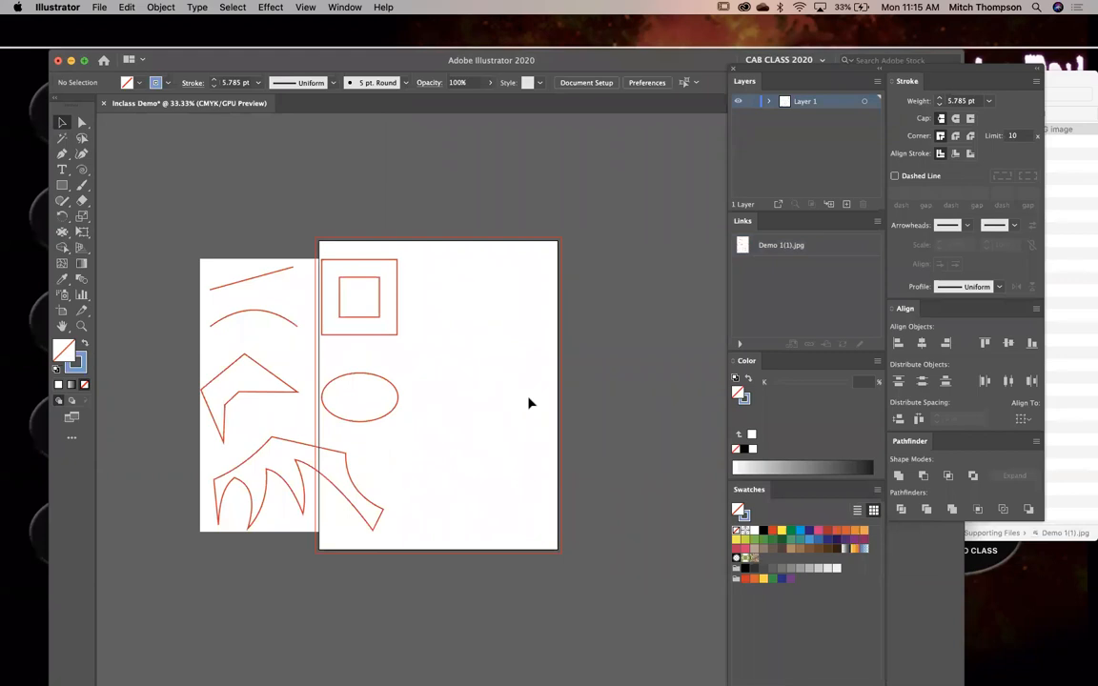
Embed the linked Demo 1(1).jpg image in the document and move it fully inside the artboard
{"action": "left_click", "coordinate": [393, 365]}
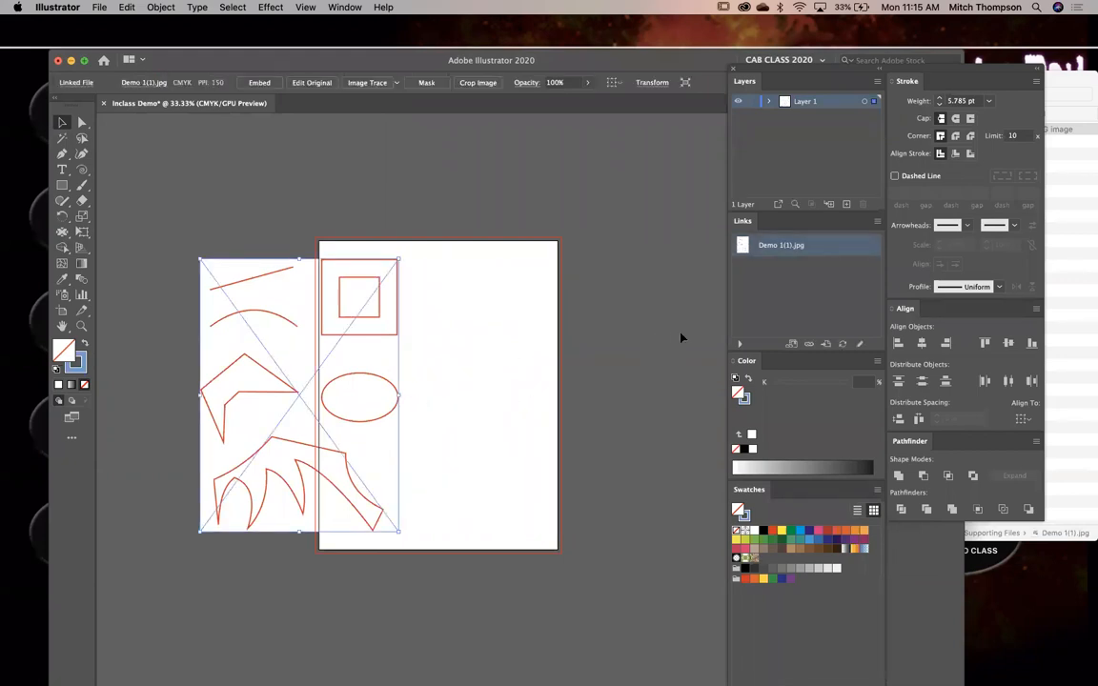
{"action": "left_click", "coordinate": [877, 222]}
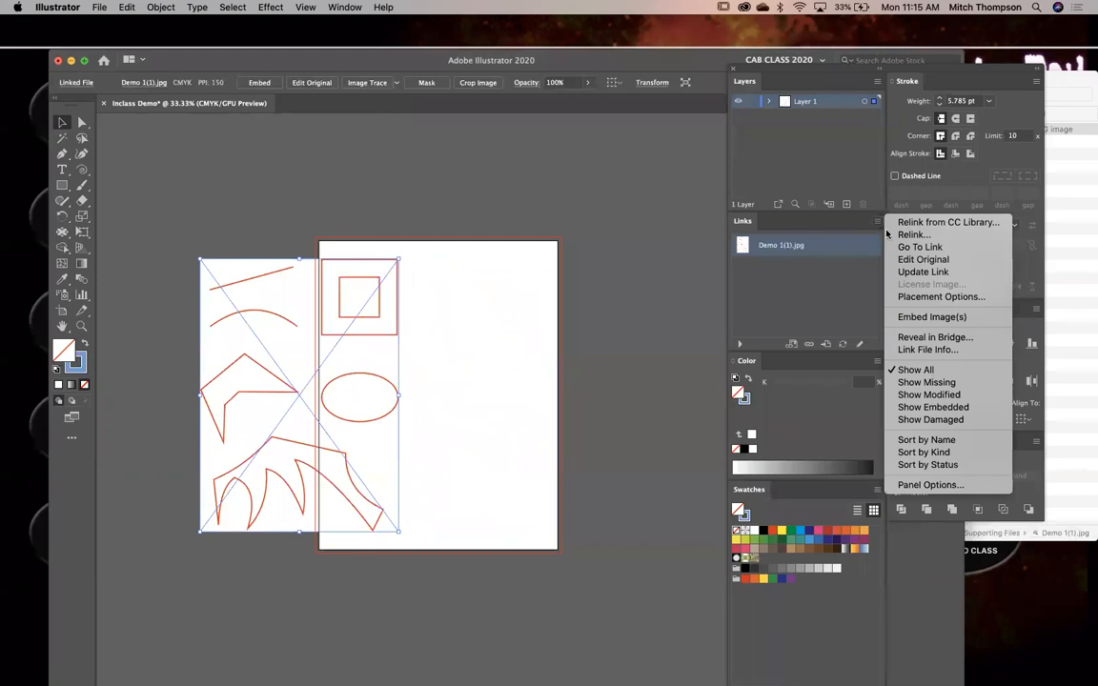
{"action": "left_click", "coordinate": [923, 317]}
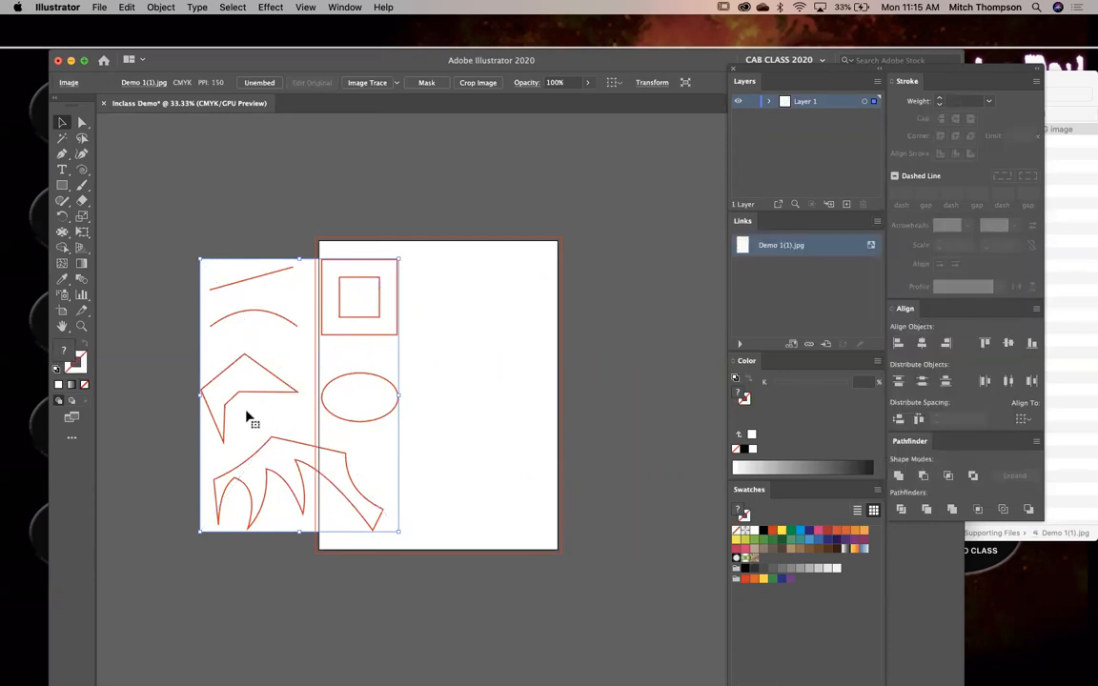
{"action": "left_click_drag", "start_coordinate": [391, 395], "coordinate": [530, 396]}
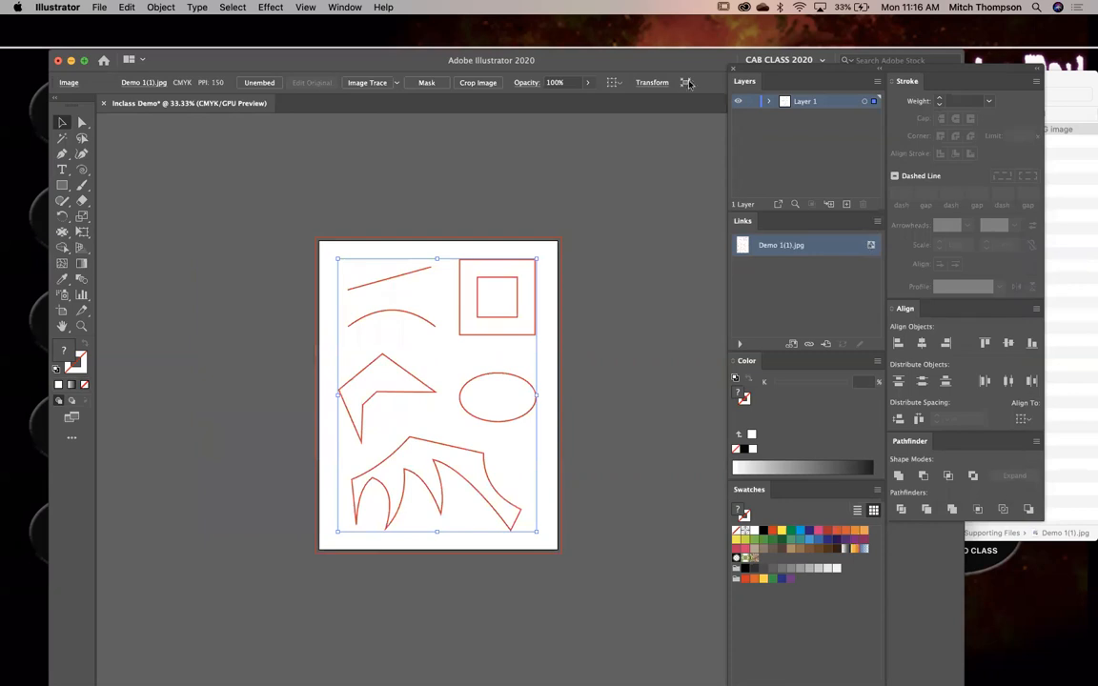
Lower the Illustrator window and move Demo 1(1).jpg out of the Original Supporting Files folder onto the desktop
{"action": "left_click_drag", "start_coordinate": [677, 64], "coordinate": [665, 324]}
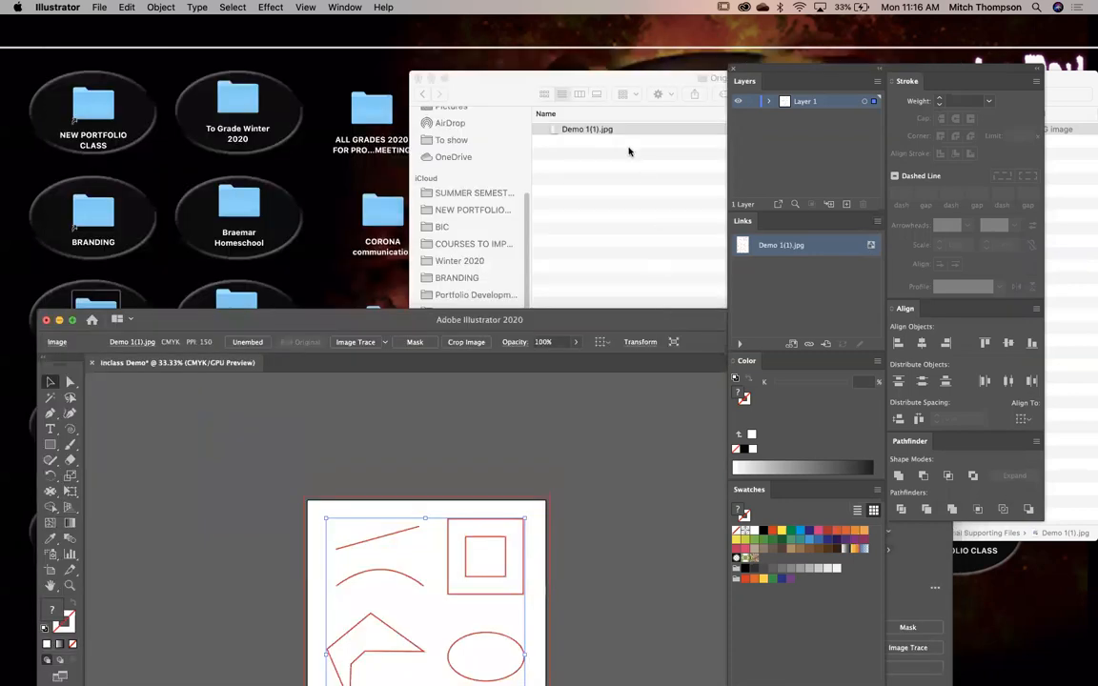
{"action": "left_click", "coordinate": [596, 131]}
{"action": "left_click_drag", "start_coordinate": [597, 131], "coordinate": [610, 47]}
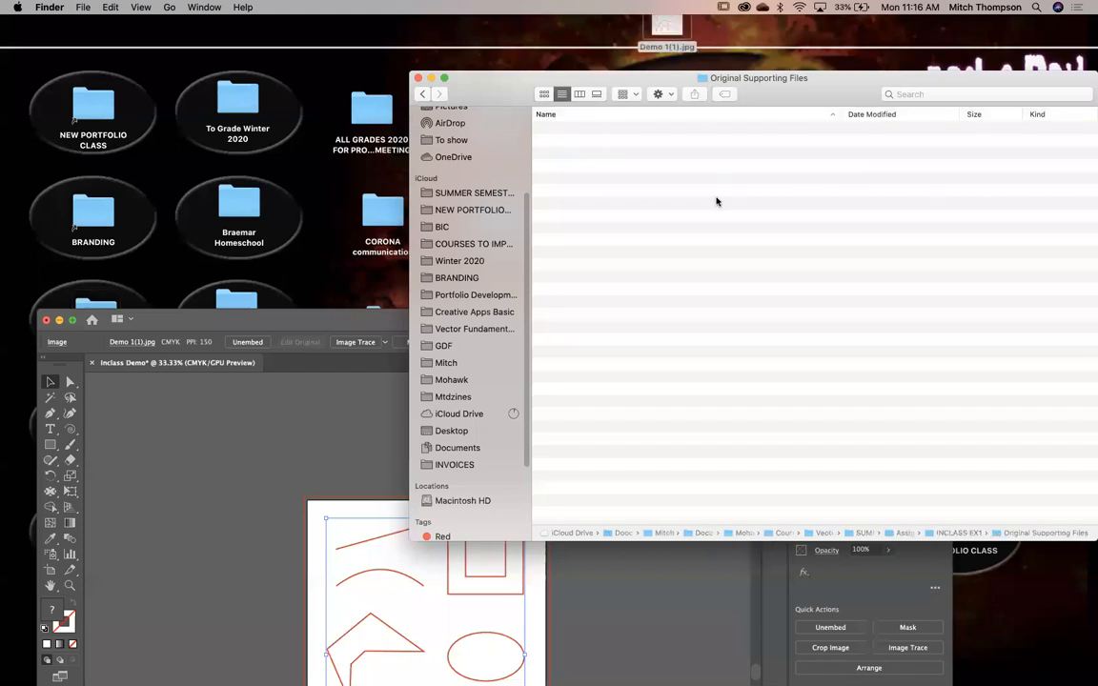
{"action": "left_click", "coordinate": [389, 318]}
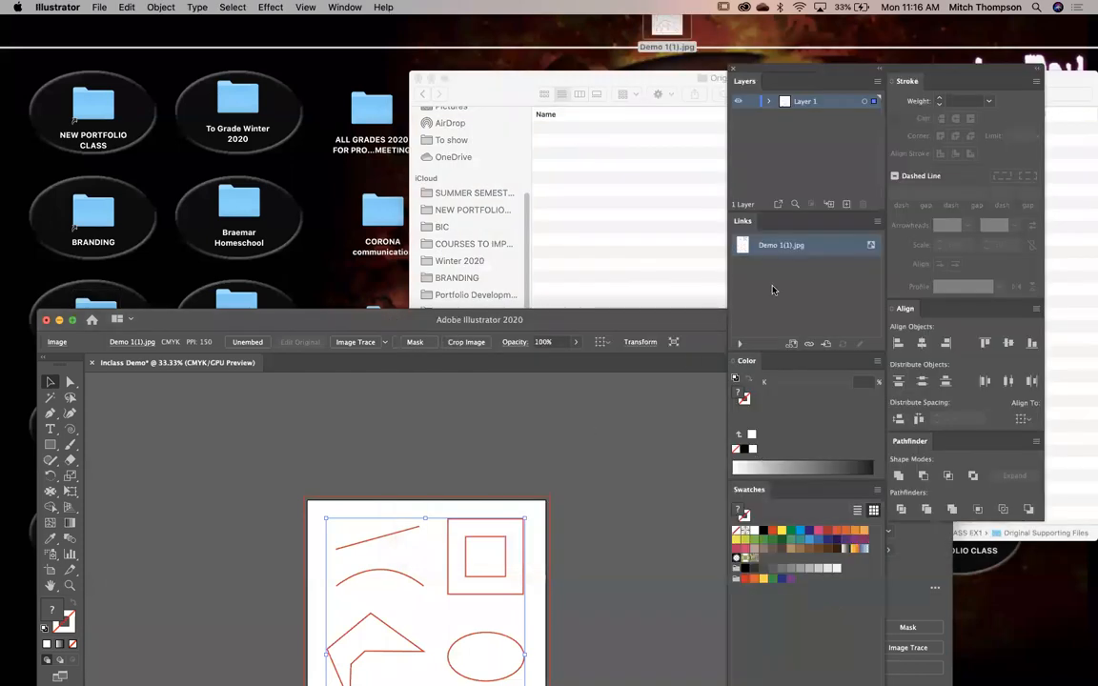
Open the Unembed dialog for the embedded Demo 1(1).jpg image and cancel it
{"action": "left_click", "coordinate": [874, 220]}
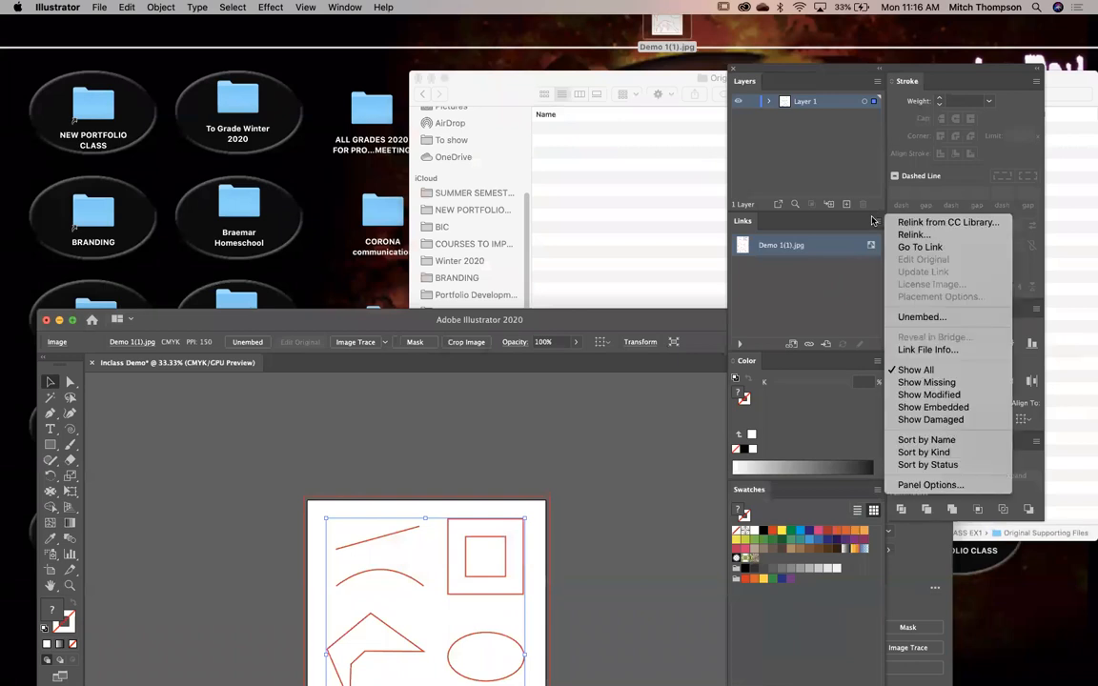
{"action": "left_click", "coordinate": [915, 316]}
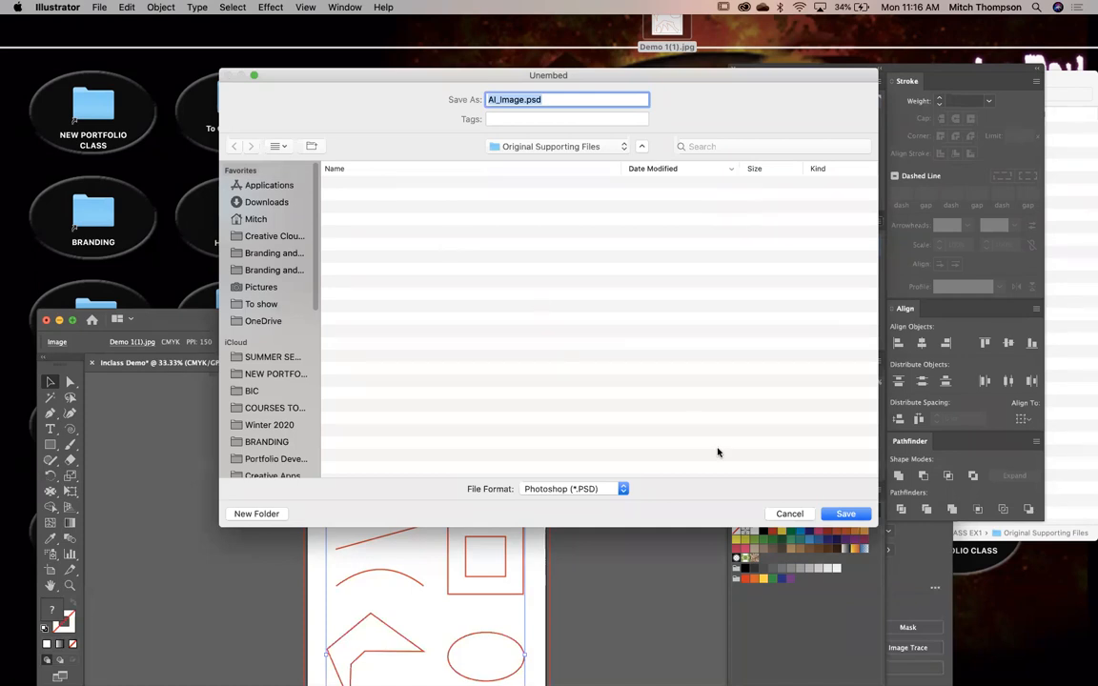
{"action": "left_click", "coordinate": [789, 514]}
Return Demo 1(1).jpg from the desktop to the Original Supporting Files folder and move the Illustrator window back up
{"action": "left_click_drag", "start_coordinate": [668, 19], "coordinate": [649, 170]}
{"action": "left_click", "coordinate": [679, 67]}
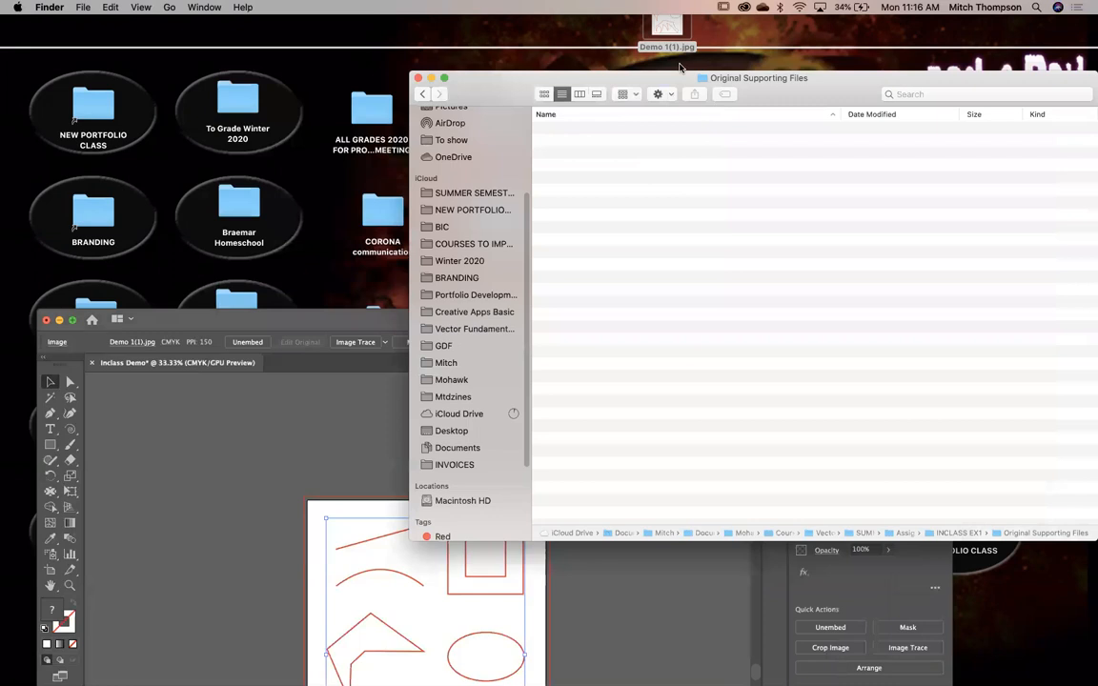
{"action": "left_click_drag", "start_coordinate": [667, 26], "coordinate": [613, 318]}
{"action": "left_click", "coordinate": [343, 317]}
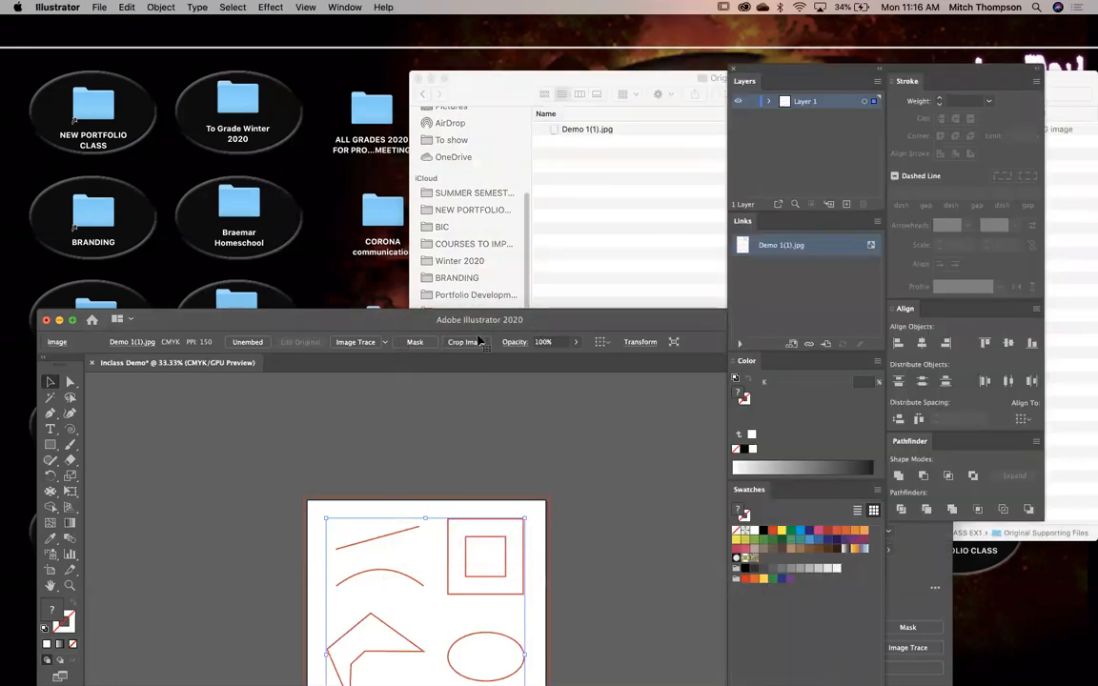
{"action": "left_click_drag", "start_coordinate": [480, 320], "coordinate": [502, 114]}
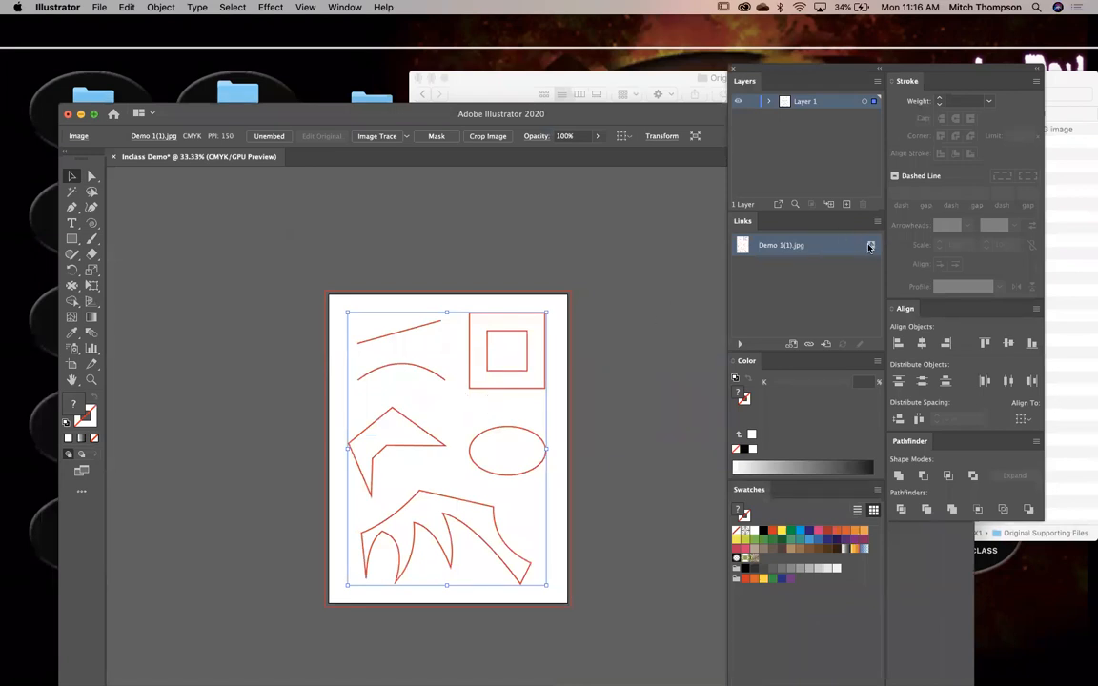
Locate the Package command without running it, and deselect the embedded image
{"action": "left_click_drag", "start_coordinate": [583, 113], "coordinate": [583, 69]}
{"action": "left_click", "coordinate": [99, 7]}
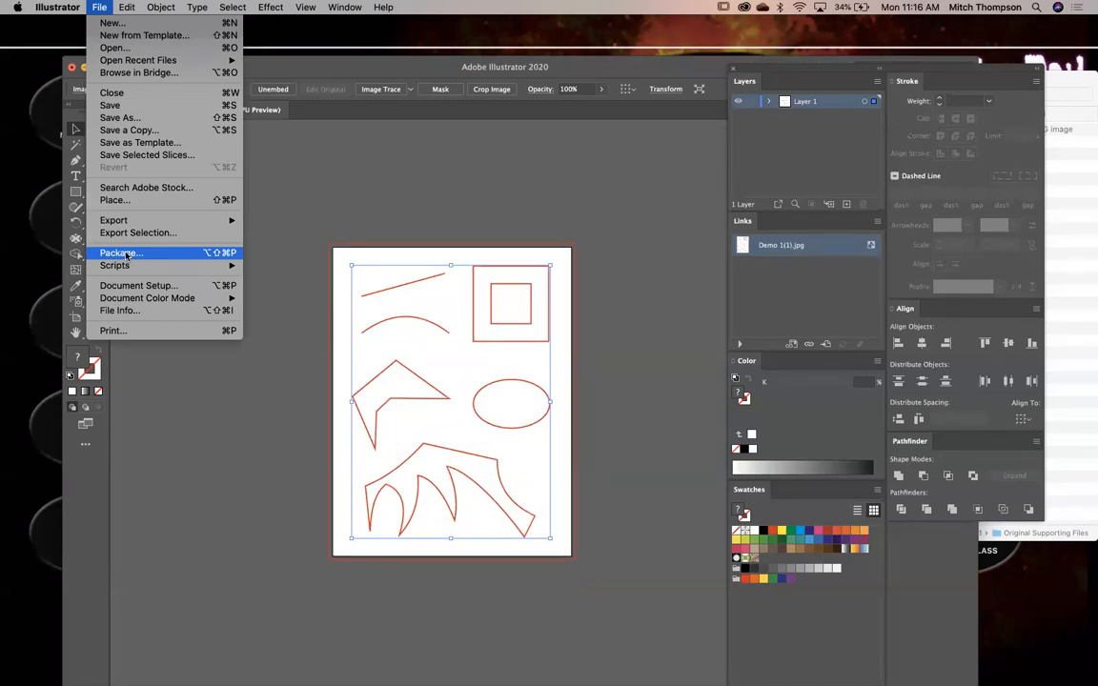
{"action": "left_click", "coordinate": [300, 69]}
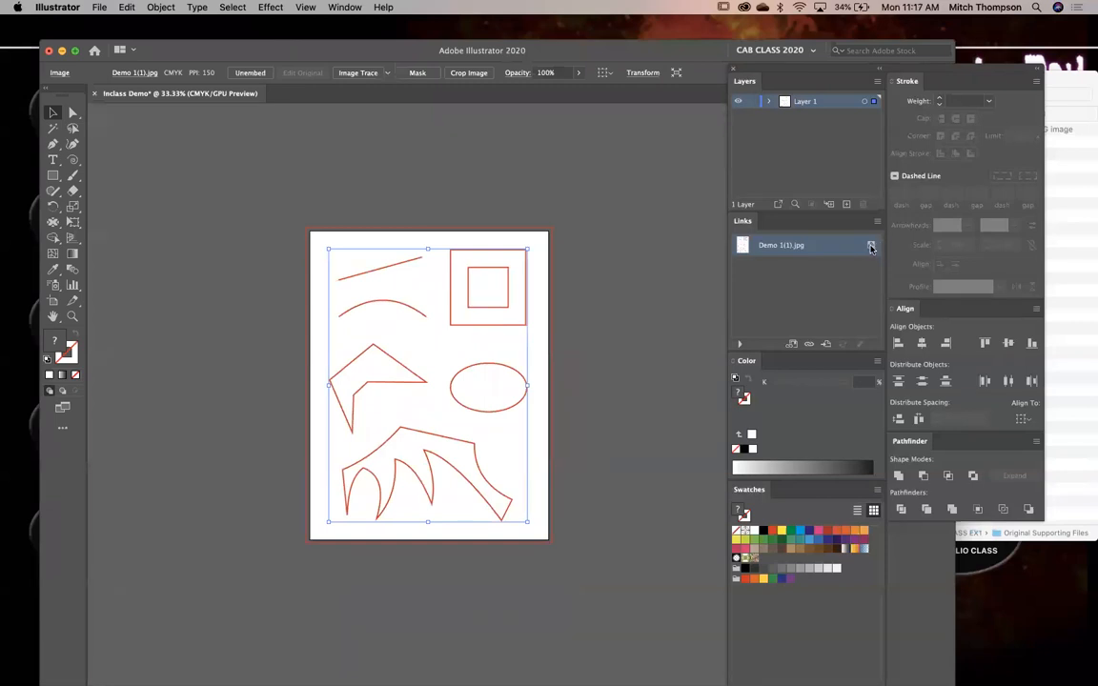
{"action": "left_click", "coordinate": [575, 300]}
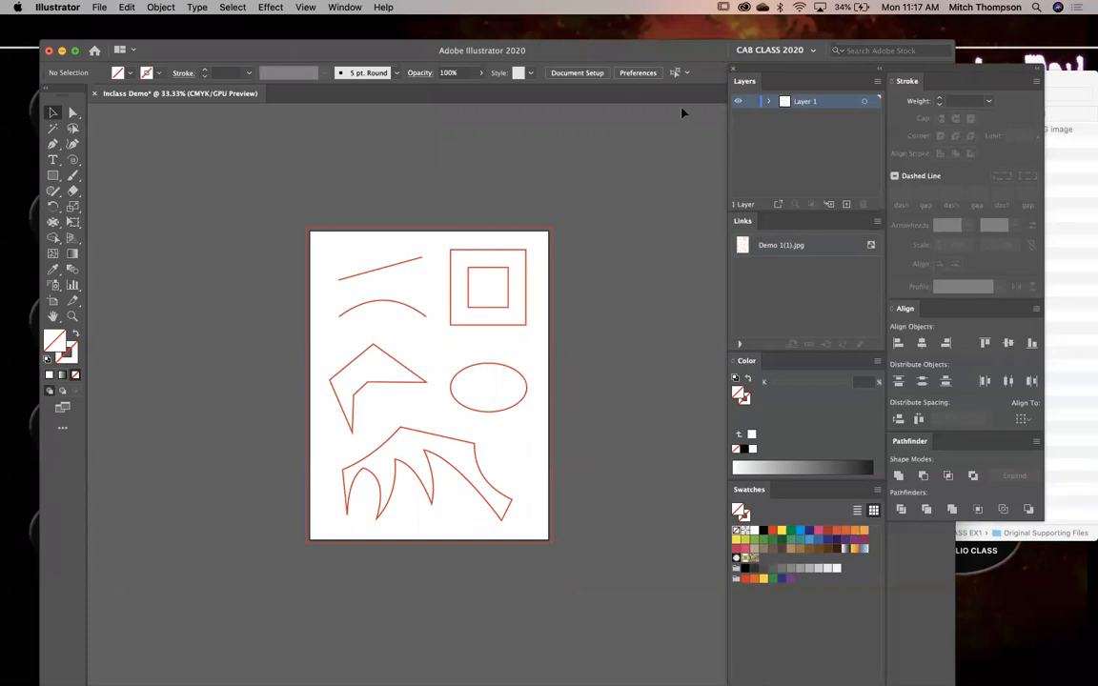
Open the Layer Options for Layer 1 and cancel them
{"action": "double_click", "coordinate": [840, 103]}
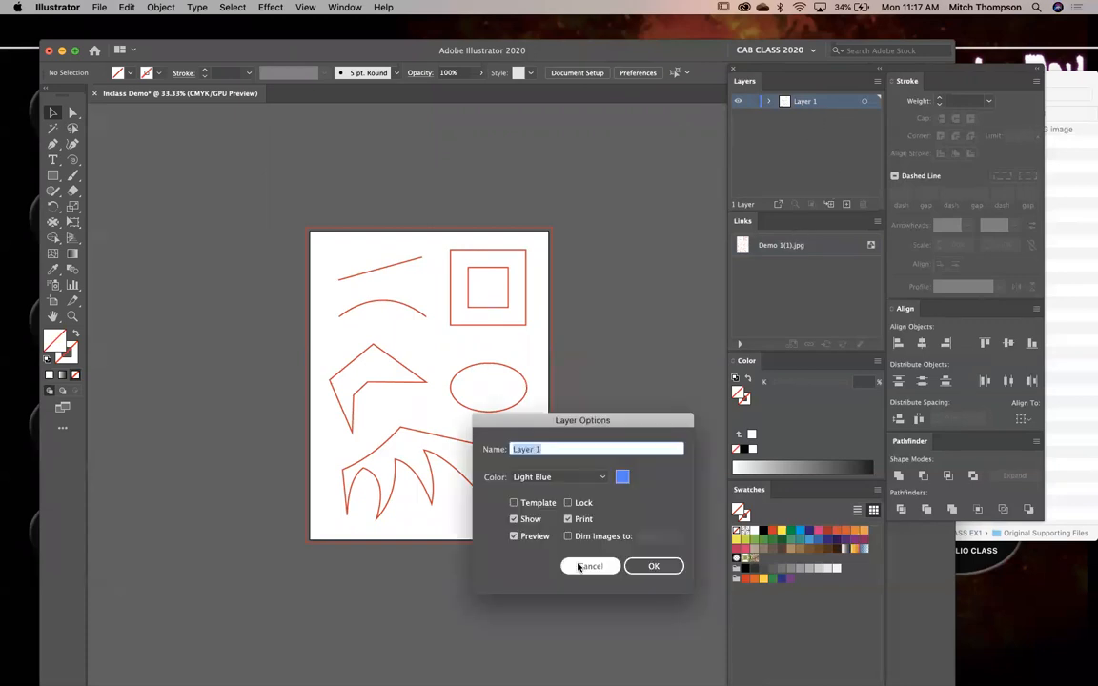
{"action": "left_click", "coordinate": [590, 566]}
Move the embedded Demo 1(1).jpg image completely off the artboard, beyond its upper-left side
{"action": "left_click_drag", "start_coordinate": [399, 385], "coordinate": [211, 419]}
{"action": "left_click_drag", "start_coordinate": [460, 266], "coordinate": [565, 253]}
{"action": "left_click_drag", "start_coordinate": [523, 214], "coordinate": [398, 352]}
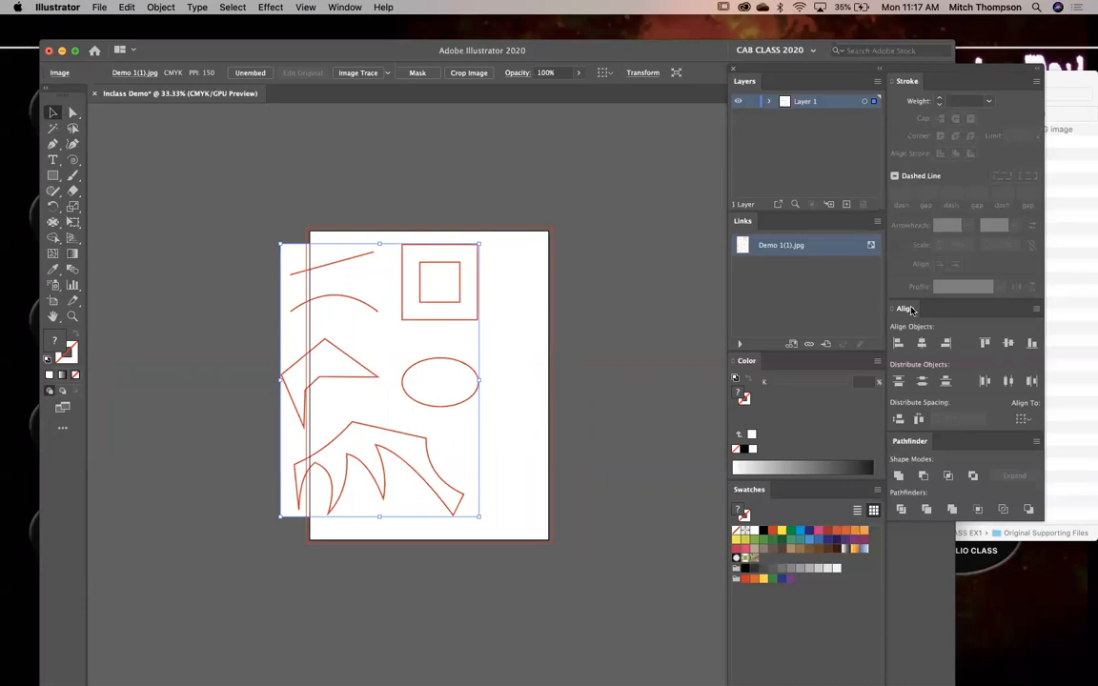
{"action": "left_click_drag", "start_coordinate": [426, 335], "coordinate": [319, 350]}
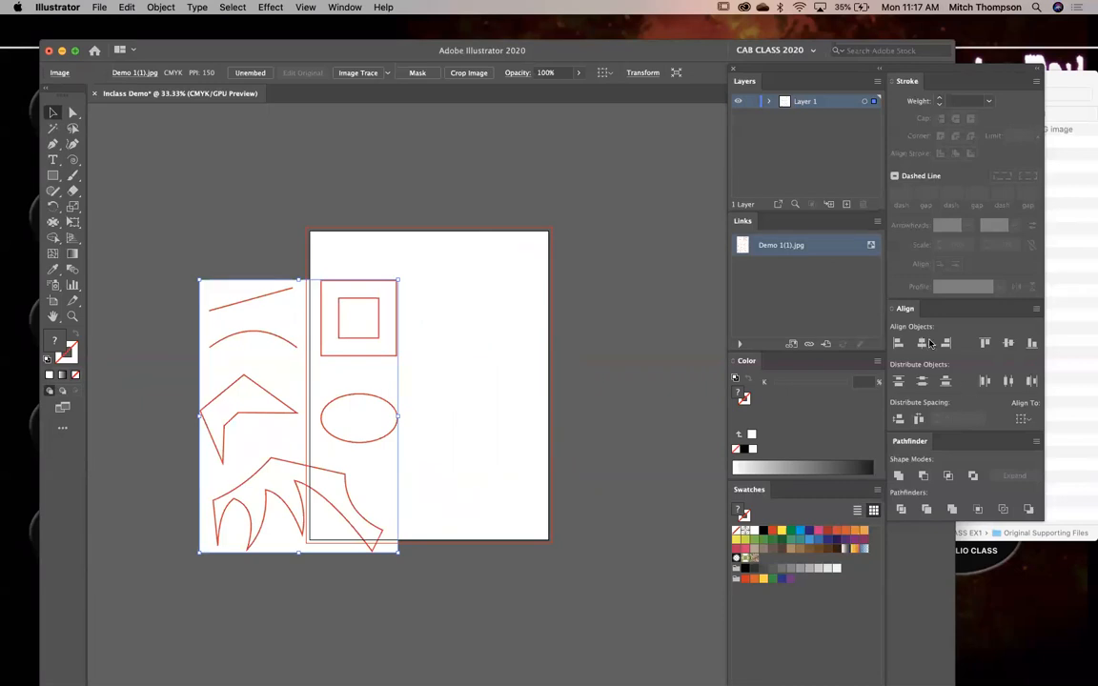
{"action": "left_click", "coordinate": [1024, 418]}
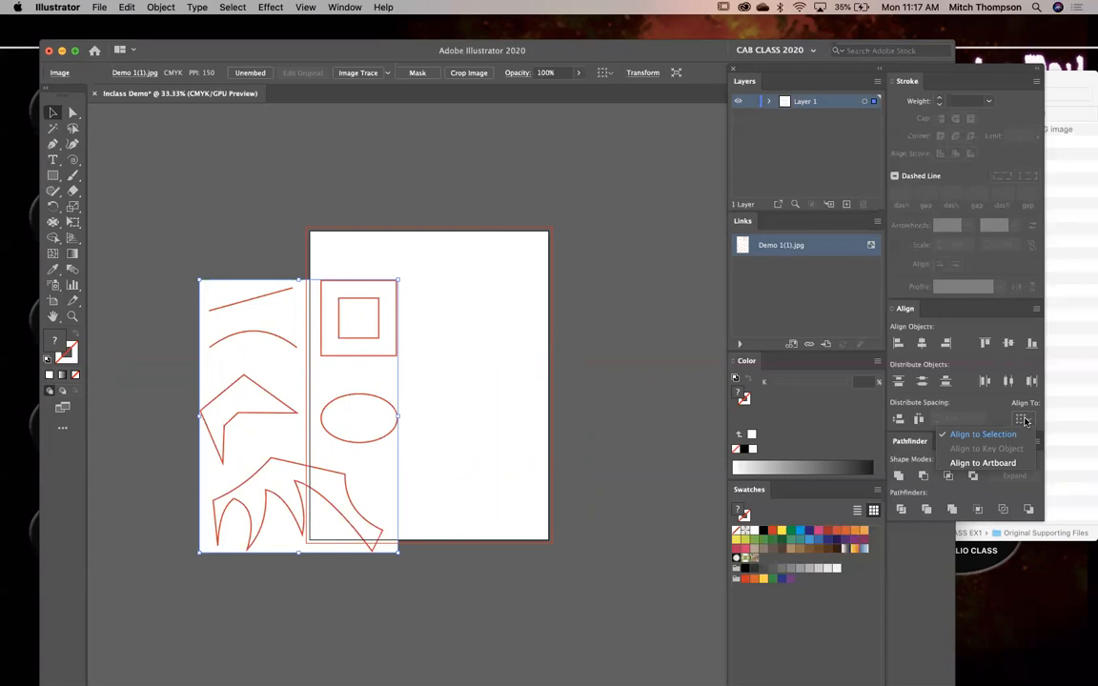
{"action": "left_click", "coordinate": [341, 347]}
{"action": "left_click_drag", "start_coordinate": [334, 340], "coordinate": [306, 306]}
{"action": "left_click_drag", "start_coordinate": [441, 258], "coordinate": [311, 433]}
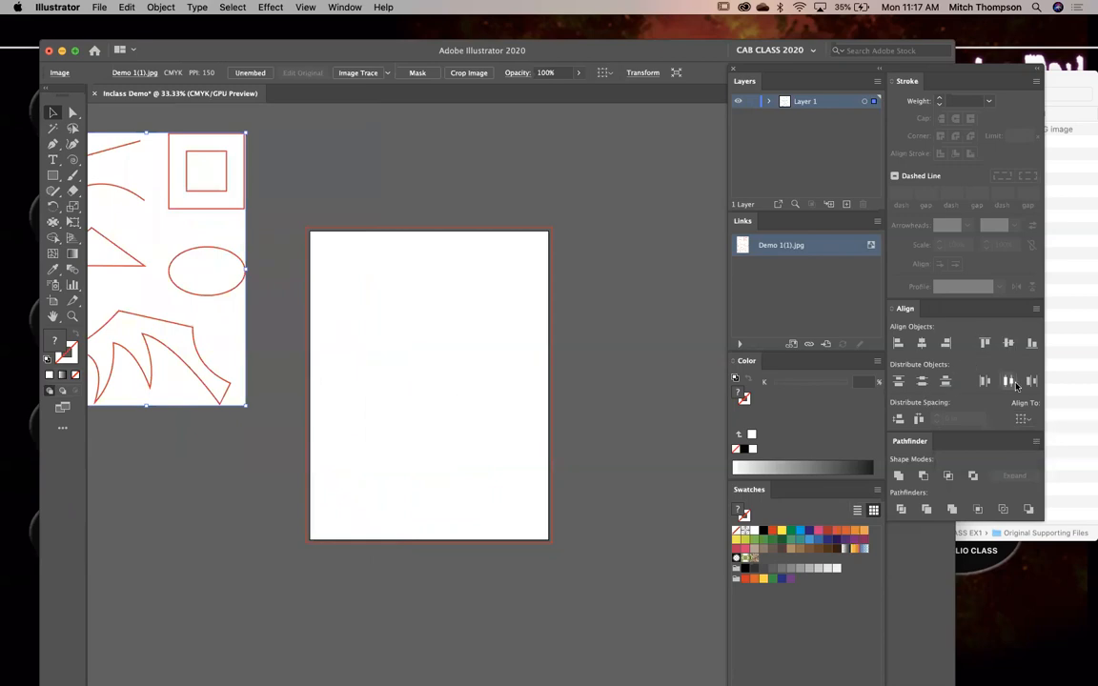
Set alignment to Align to Artboard and try centring the image on it vertically and horizontally
{"action": "left_click", "coordinate": [1029, 420]}
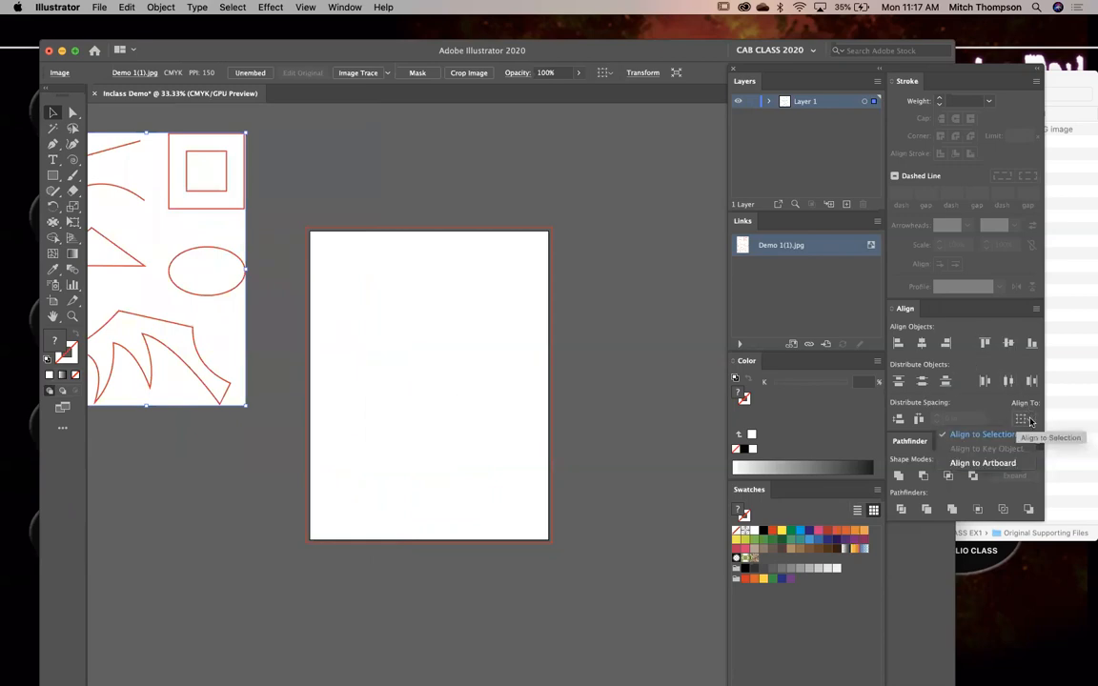
{"action": "left_click", "coordinate": [994, 466]}
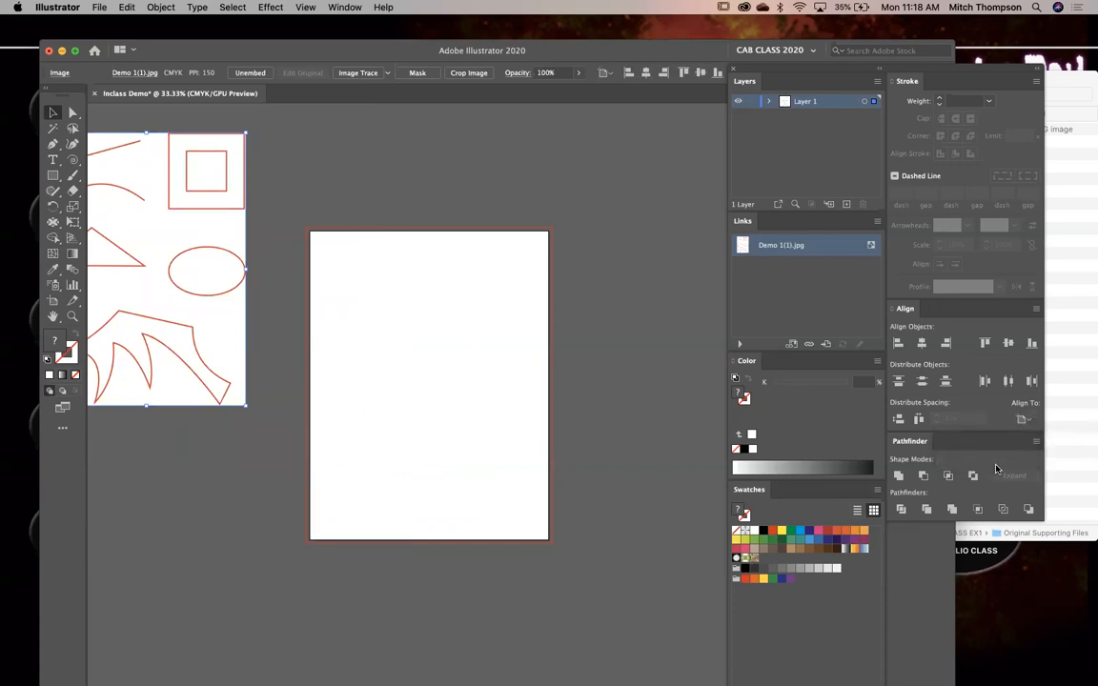
{"action": "left_click", "coordinate": [1008, 344]}
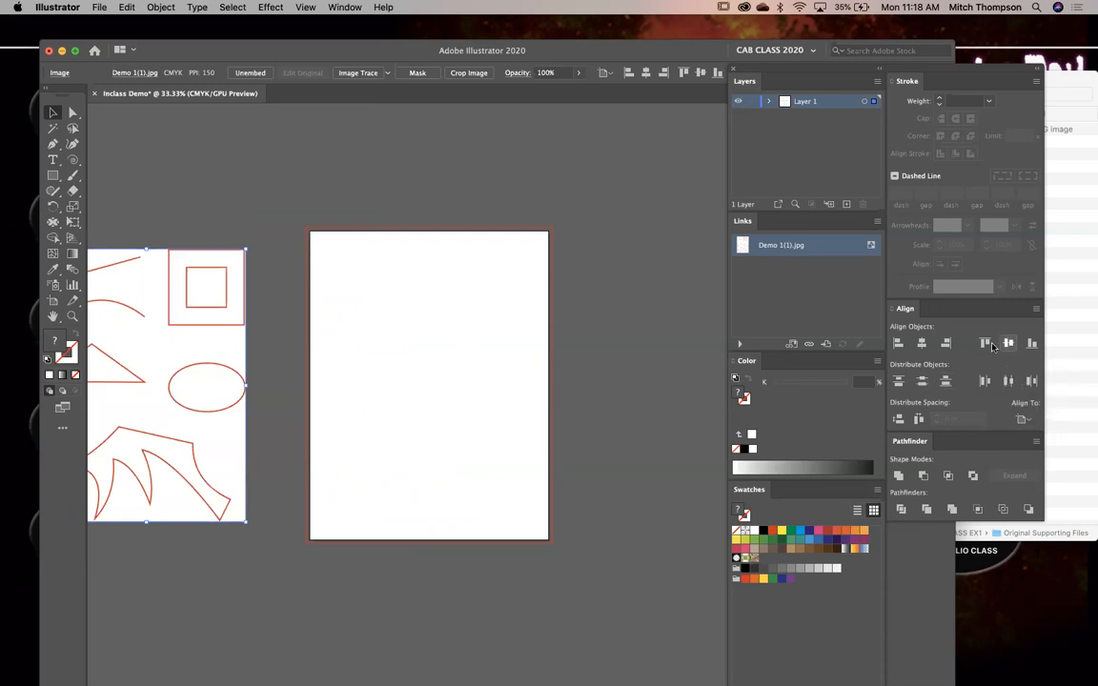
{"action": "left_click", "coordinate": [922, 347]}
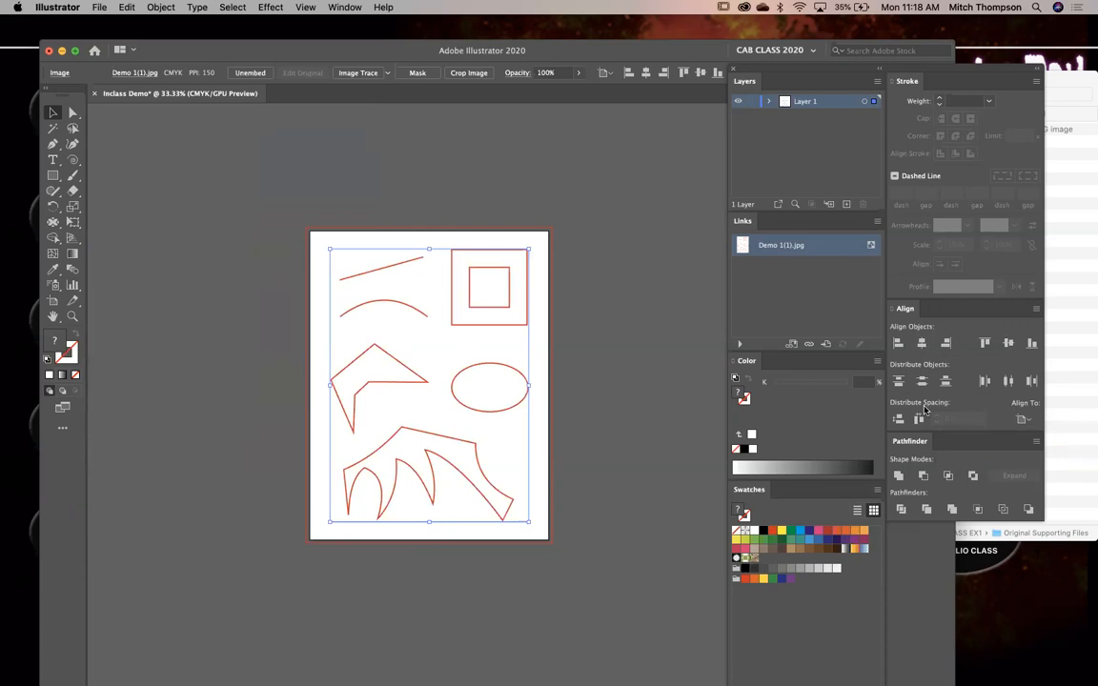
{"action": "key", "text": "super+z"}
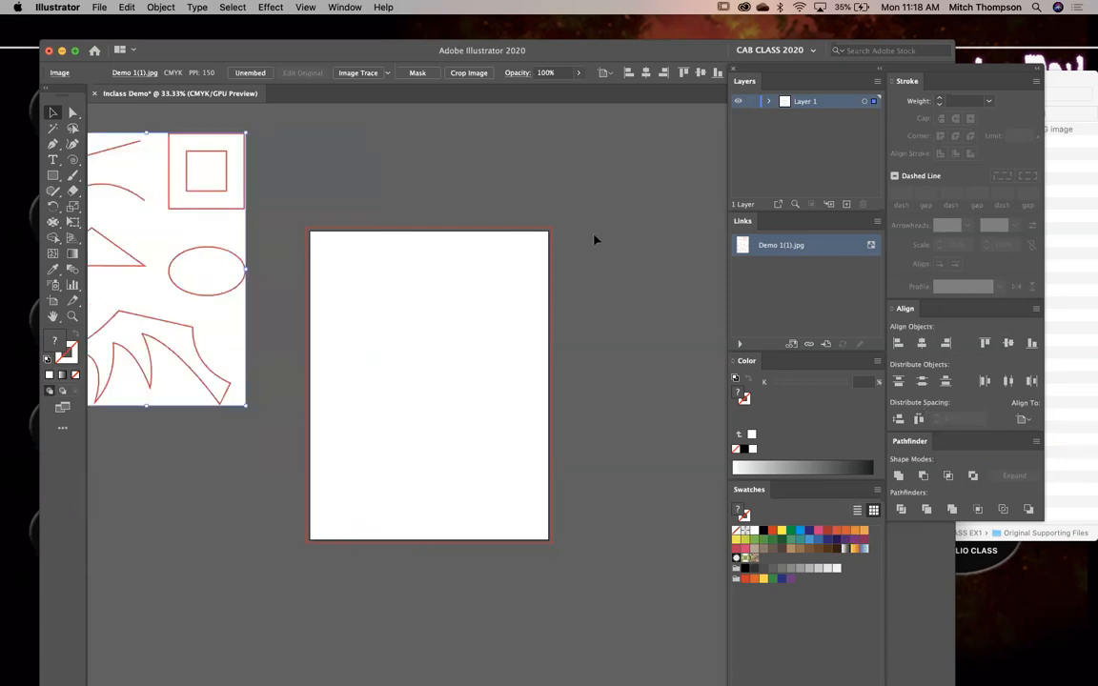
Draw four rectangles of different sizes around and across the artboard with the Rectangle tool
{"action": "left_click", "coordinate": [53, 175]}
{"action": "mouse_move", "coordinate": [559, 150]}
{"action": "left_mouse_down"}
{"action": "mouse_move", "coordinate": [639, 273]}
{"action": "mouse_move", "coordinate": [574, 405]}
{"action": "left_mouse_up"}
{"action": "left_click_drag", "start_coordinate": [490, 415], "coordinate": [294, 498]}
{"action": "left_click_drag", "start_coordinate": [167, 571], "coordinate": [132, 591]}
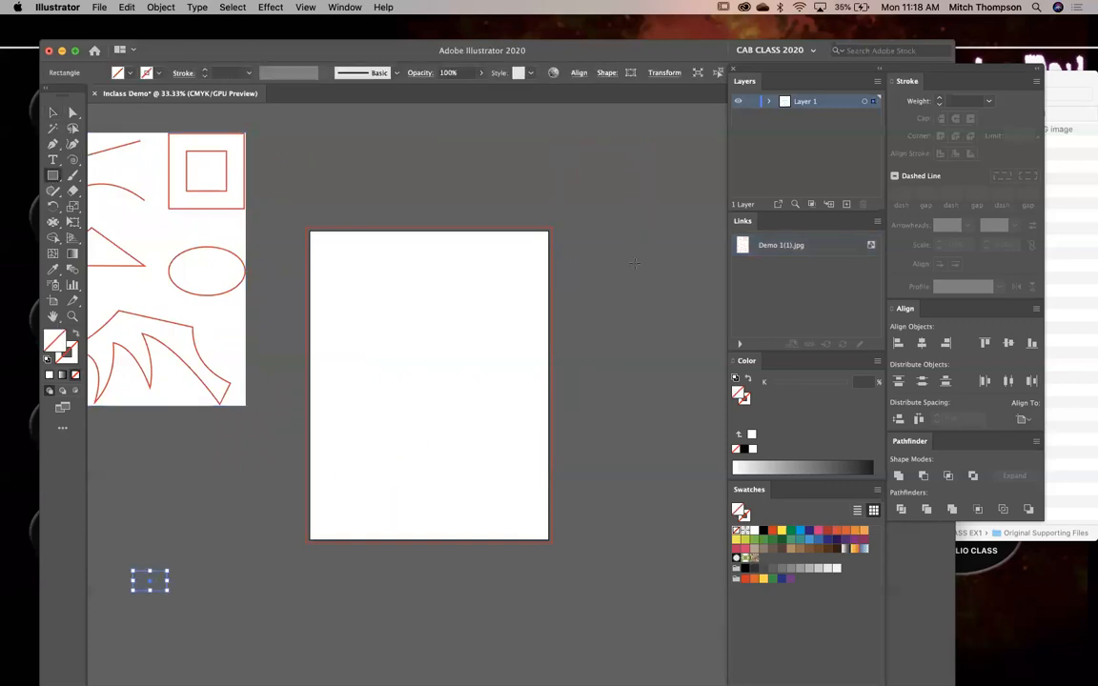
{"action": "key", "text": "Delete"}
{"action": "key", "text": "super+a"}
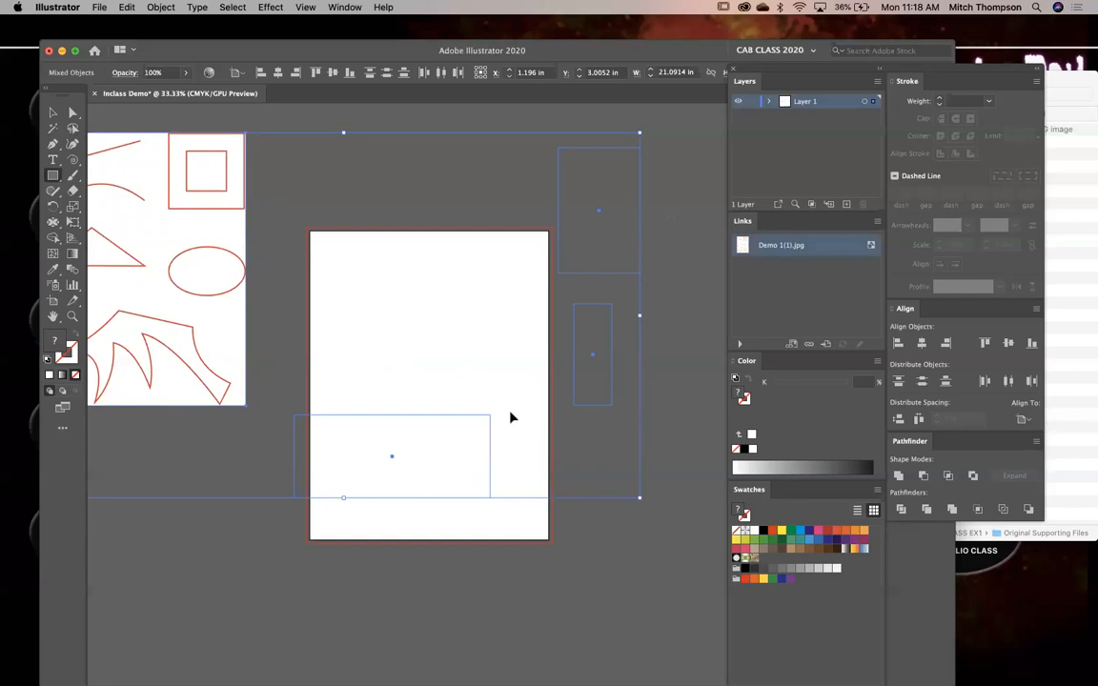
{"action": "key", "text": "super+z"}
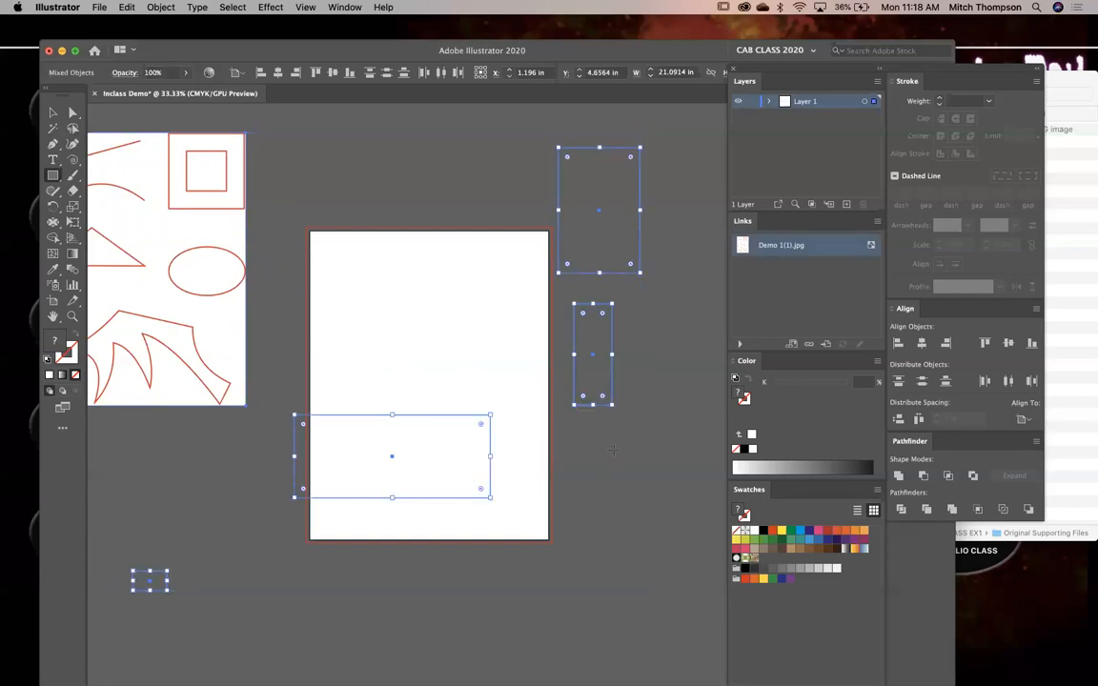
Give the four rectangles a yellow fill and a black stroke
{"action": "left_click", "coordinate": [782, 530]}
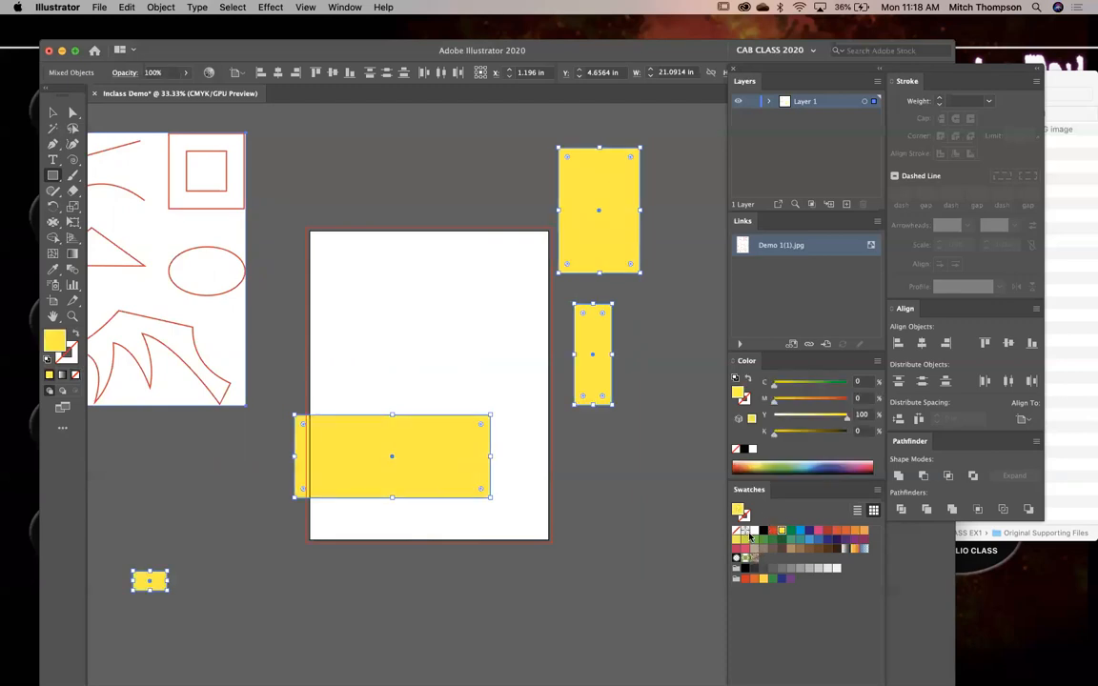
{"action": "key", "text": "x"}
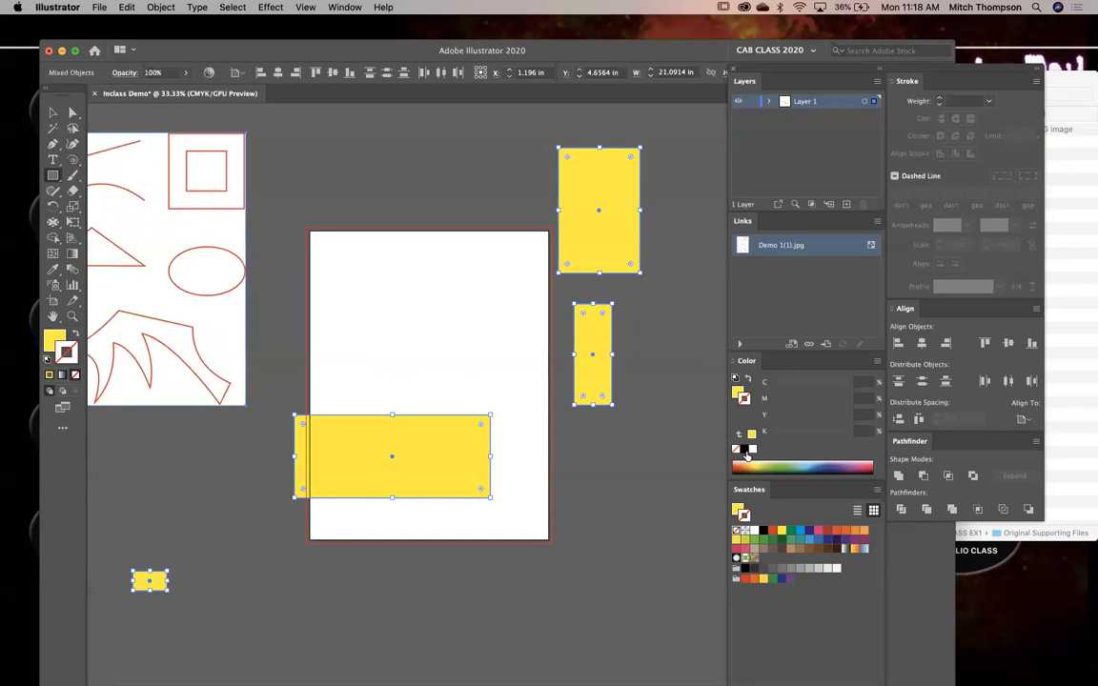
{"action": "left_click", "coordinate": [745, 450]}
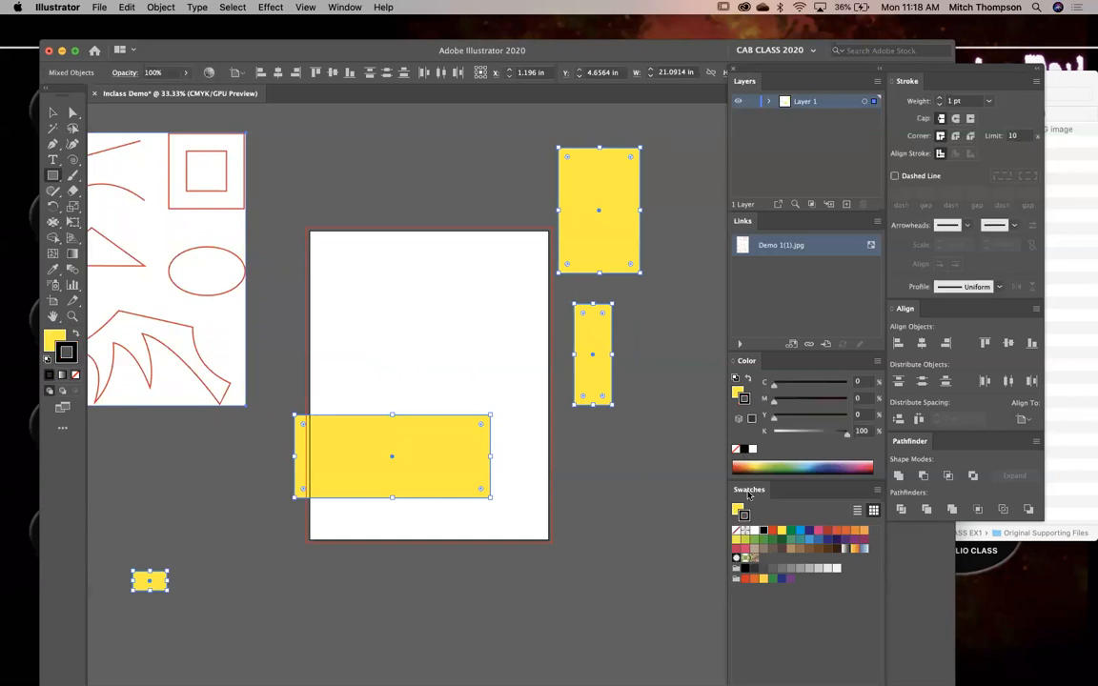
Set the rectangles' stroke weight to 8 pt and raise it stepwise to 14 pt
{"action": "left_click", "coordinate": [954, 104]}
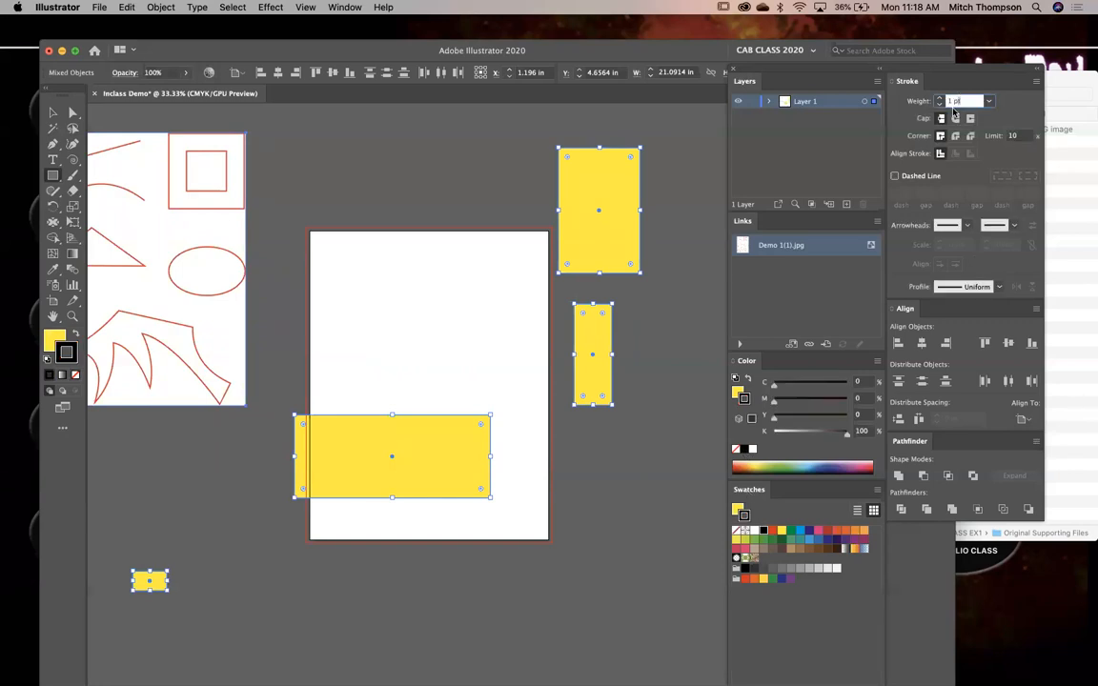
{"action": "type", "text": "8"}
{"action": "key", "text": "Return"}
{"action": "key", "text": "Up"}
{"action": "key", "text": "Up"}
{"action": "key", "text": "Up"}
{"action": "key", "text": "Up"}
{"action": "key", "text": "Up"}
{"action": "key", "text": "Up"}
{"action": "key", "text": "Up"}
{"action": "key", "text": "Up"}
{"action": "key", "text": "Up"}
{"action": "key", "text": "Up"}
{"action": "key", "text": "Up"}
Reposition the floating panel group and raise the rectangles' stroke weight stepwise to 44 pt
{"action": "left_click_drag", "start_coordinate": [972, 71], "coordinate": [629, 217]}
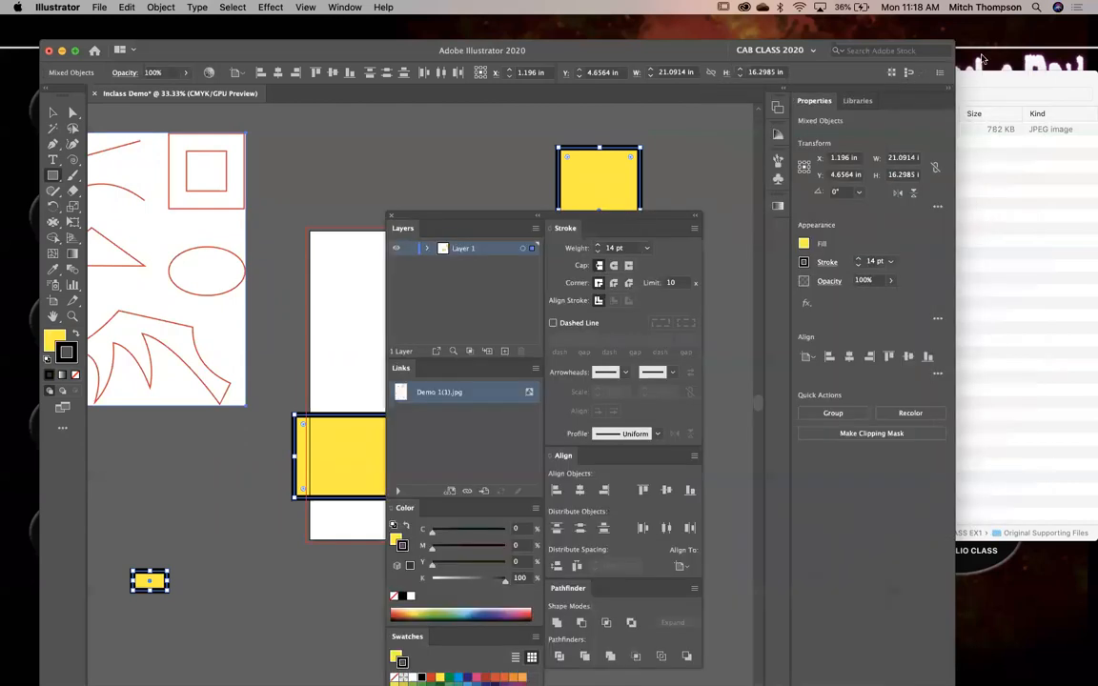
{"action": "left_click_drag", "start_coordinate": [981, 60], "coordinate": [983, 61]}
{"action": "key", "text": "Up"}
{"action": "key", "text": "Up"}
{"action": "key", "text": "Up"}
{"action": "key", "text": "Up"}
{"action": "key", "text": "Up"}
{"action": "key", "text": "Down"}
{"action": "key", "text": "Down"}
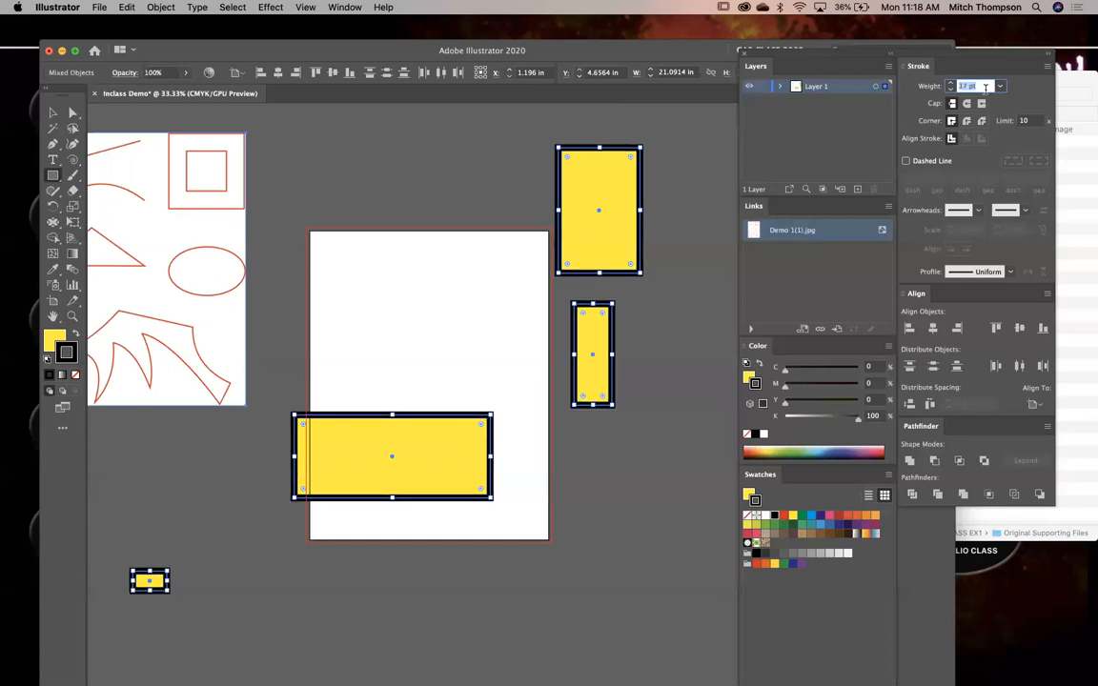
{"action": "key", "text": "Up"}
{"action": "key", "text": "Up"}
{"action": "key", "text": "Up"}
{"action": "key", "text": "Up"}
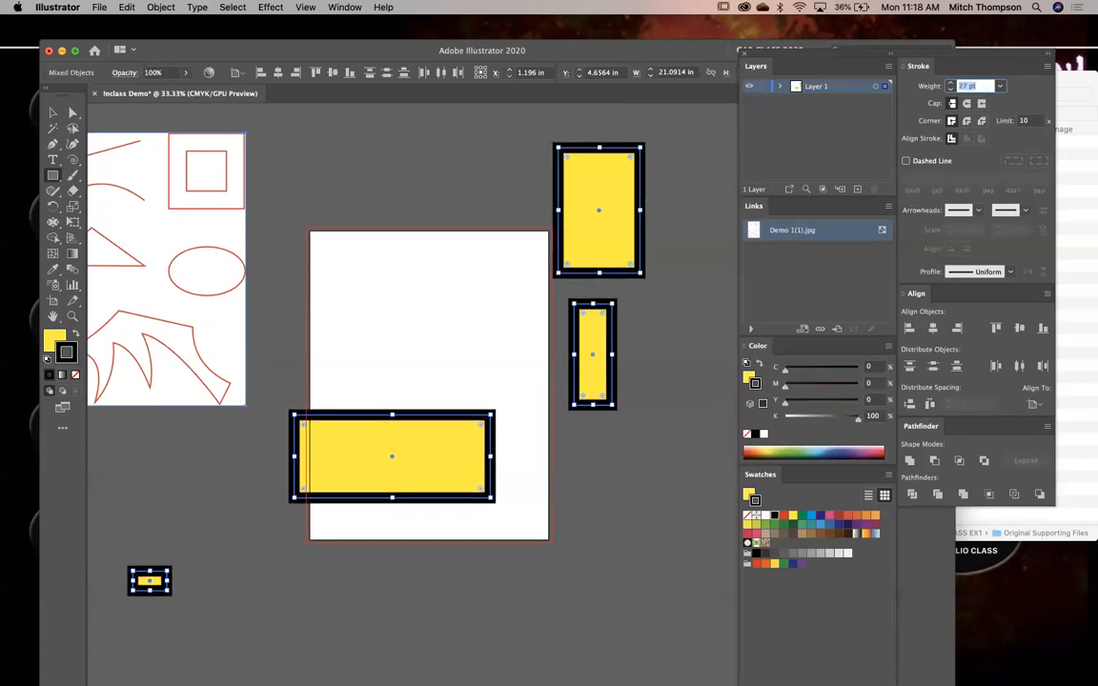
{"action": "key", "text": "Up"}
{"action": "key", "text": "Up"}
{"action": "key", "text": "Up"}
{"action": "key", "text": "Up"}
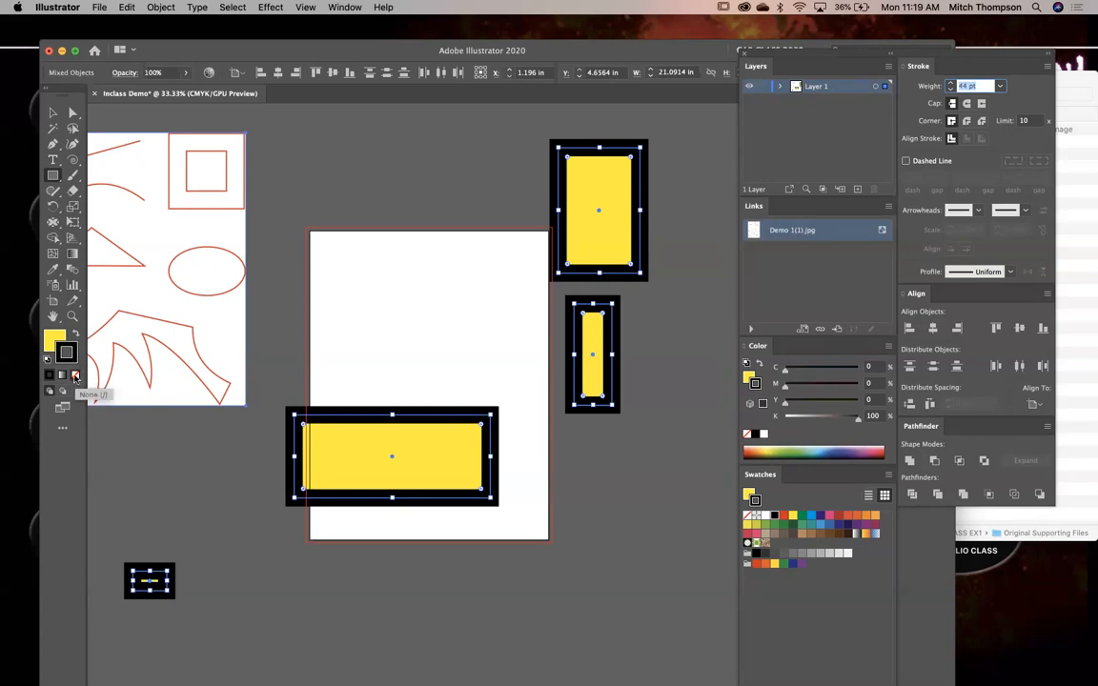
Reset each of the four rectangles individually to the default white fill and 1 pt black stroke
{"action": "type", "text": "88"}
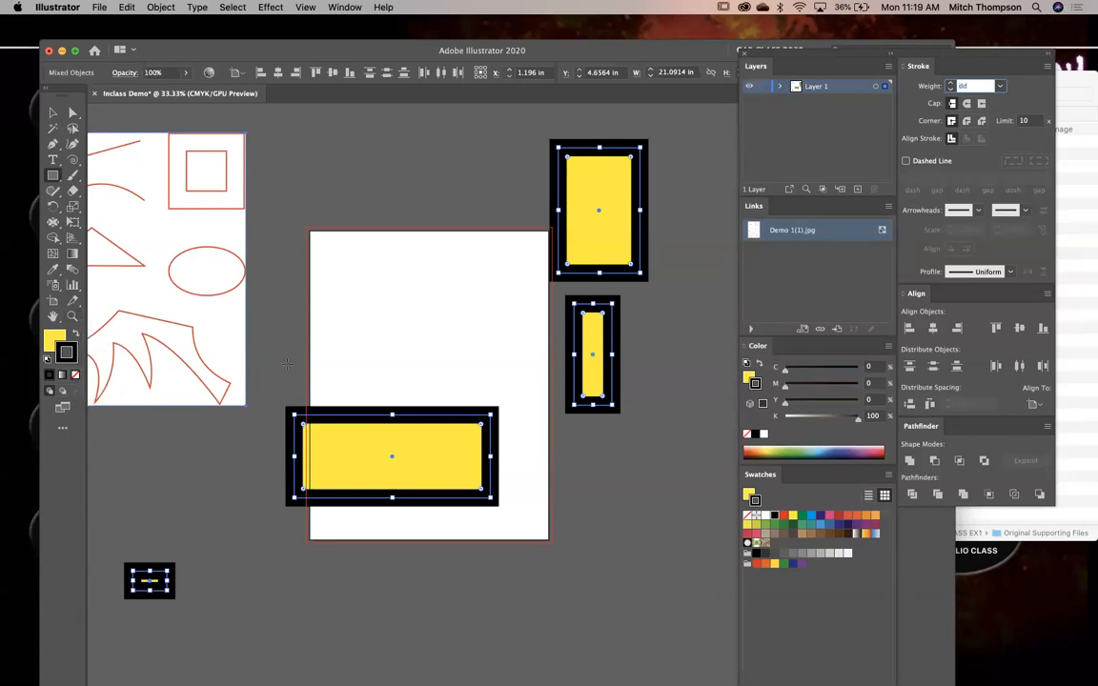
{"action": "key", "text": "Return"}
{"action": "left_click", "coordinate": [576, 226]}
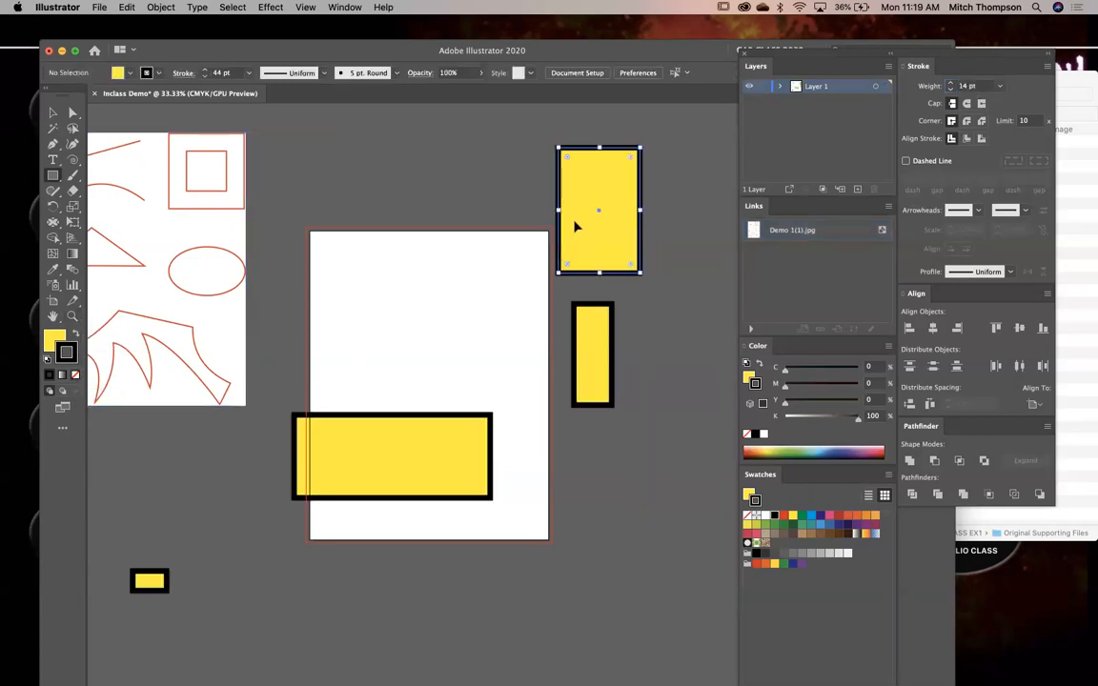
{"action": "key", "text": "d"}
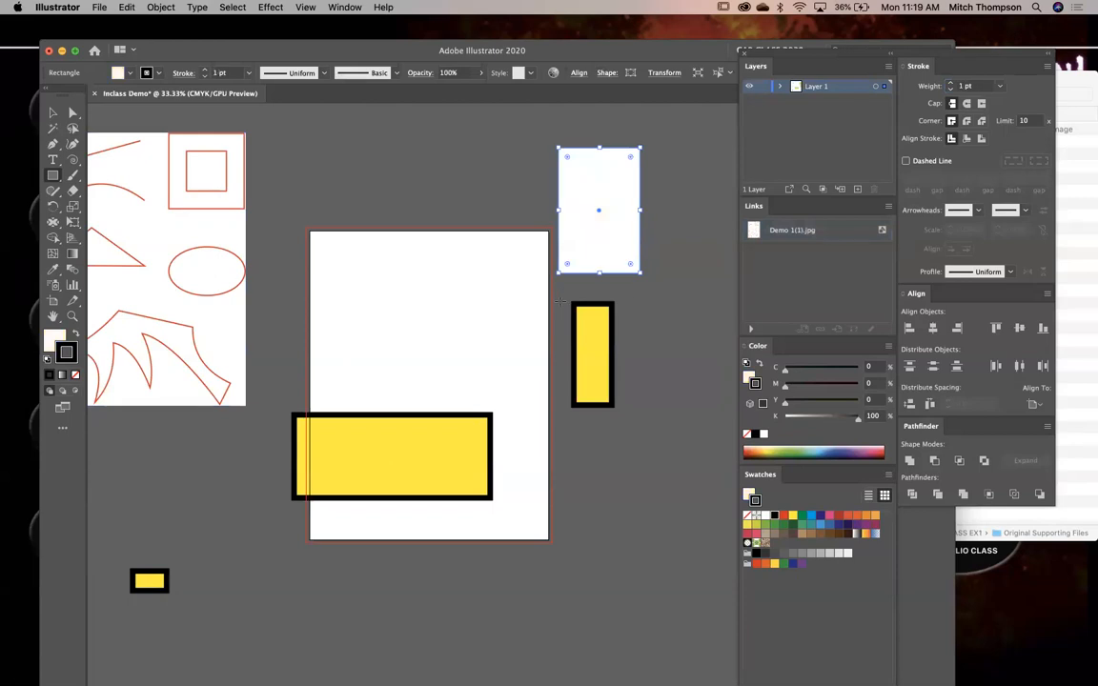
{"action": "left_click", "coordinate": [591, 341]}
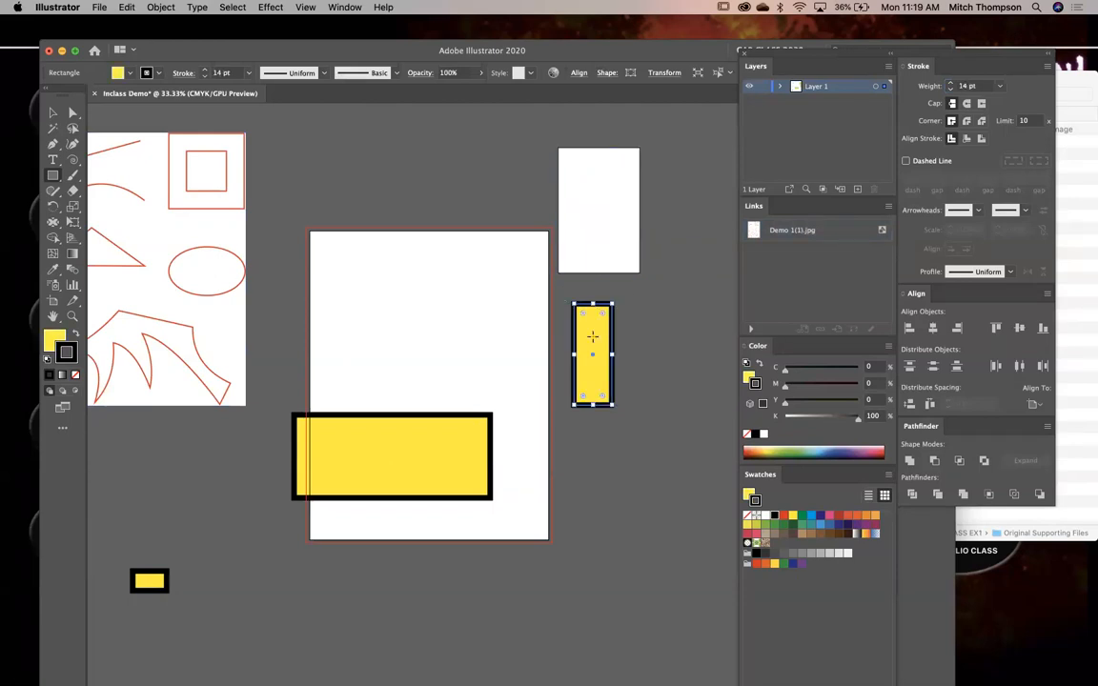
{"action": "key", "text": "d"}
{"action": "left_click", "coordinate": [457, 458]}
{"action": "key", "text": "d"}
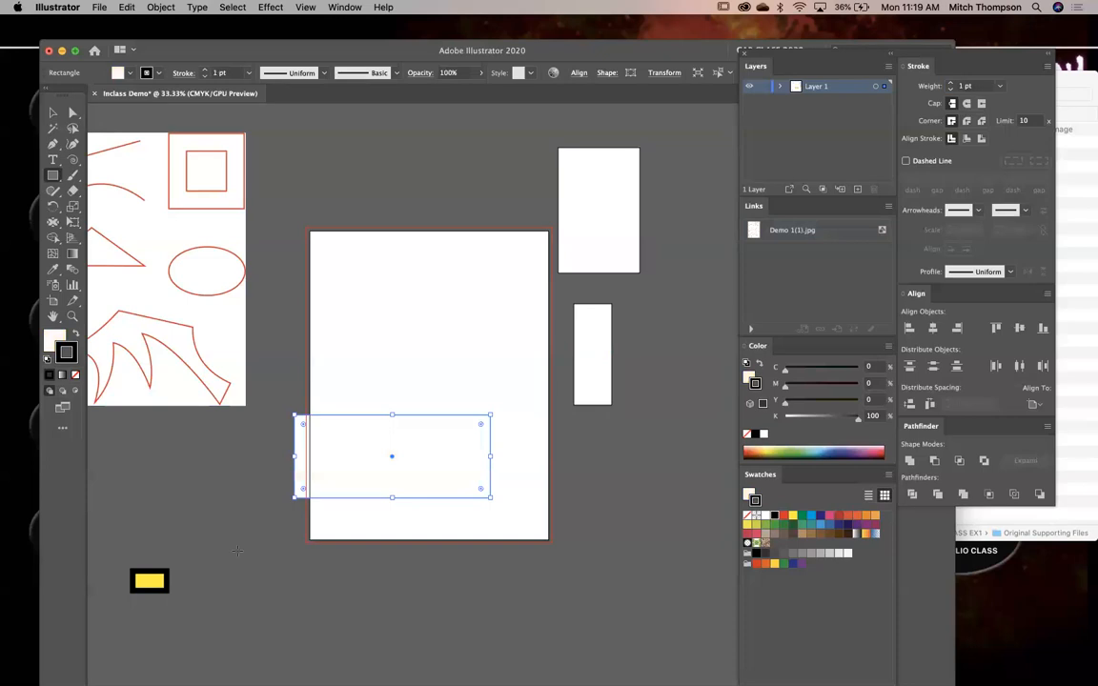
{"action": "left_click", "coordinate": [157, 581]}
{"action": "key", "text": "d"}
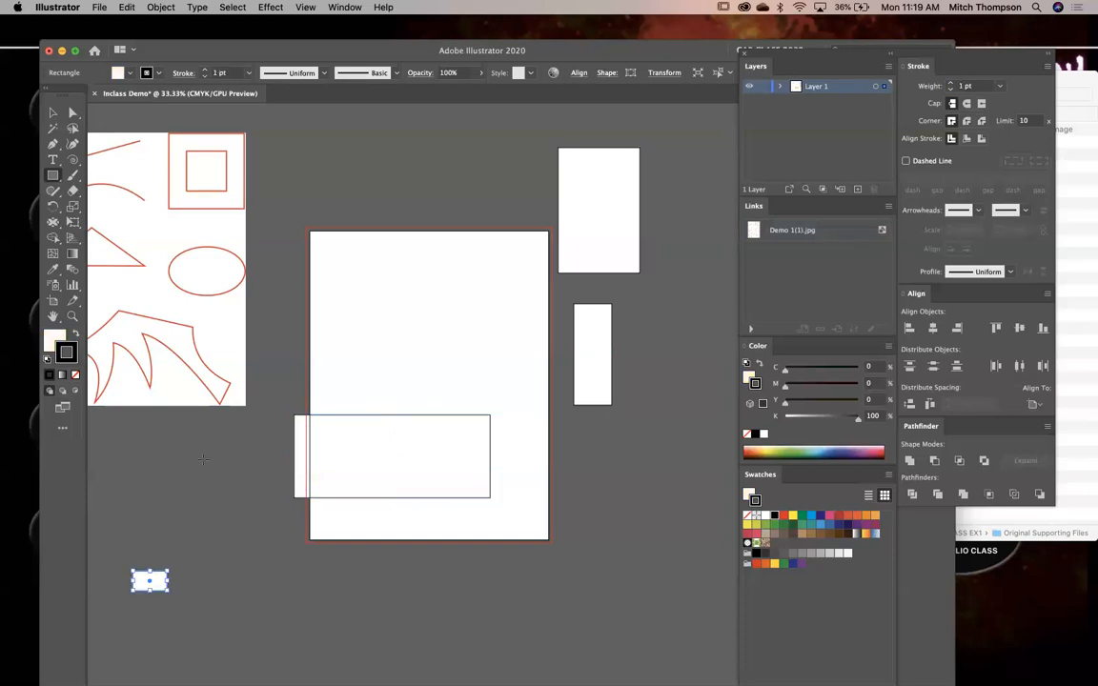
Undo the individual resets of the rectangles to the default fill and stroke
{"action": "left_click", "coordinate": [198, 486], "text": "super"}
{"action": "left_click_drag", "start_coordinate": [158, 585], "coordinate": [472, 293]}
{"action": "left_click", "coordinate": [525, 405], "text": "super"}
{"action": "key", "text": "super+z"}
{"action": "key", "text": "super+z"}
{"action": "key", "text": "super+z"}
{"action": "key", "text": "super+z"}
{"action": "key", "text": "super+z"}
{"action": "key", "text": "super+z"}
{"action": "key", "text": "super+z"}
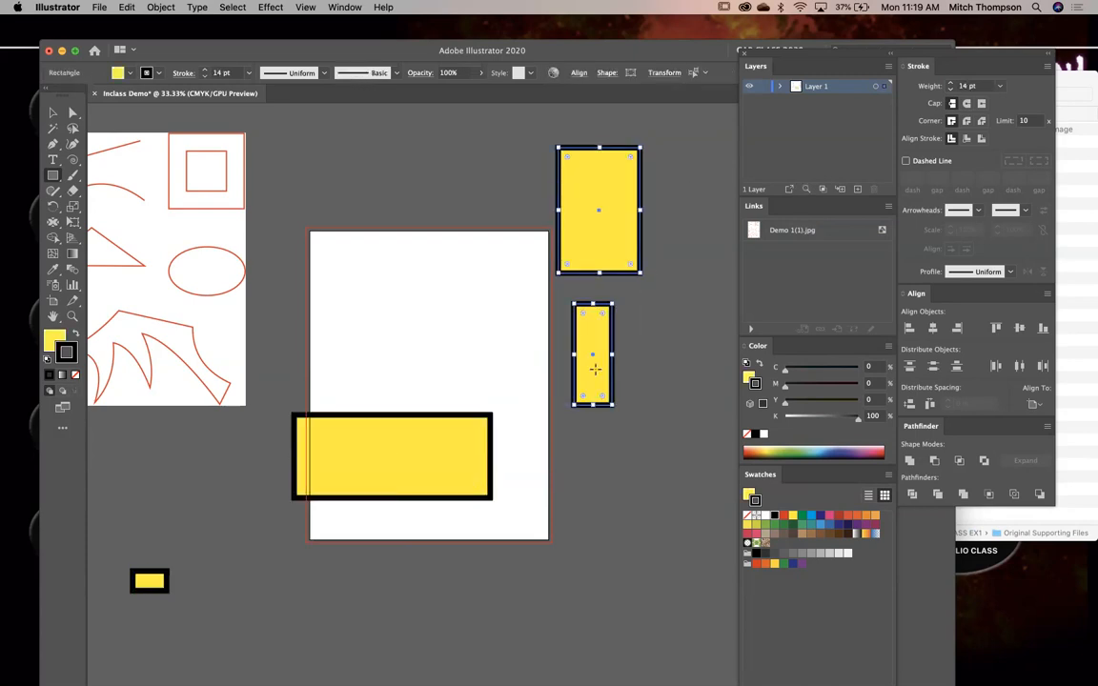
Reset all four rectangles together to the default white fill and 1 pt black stroke
{"action": "key", "text": "super+z"}
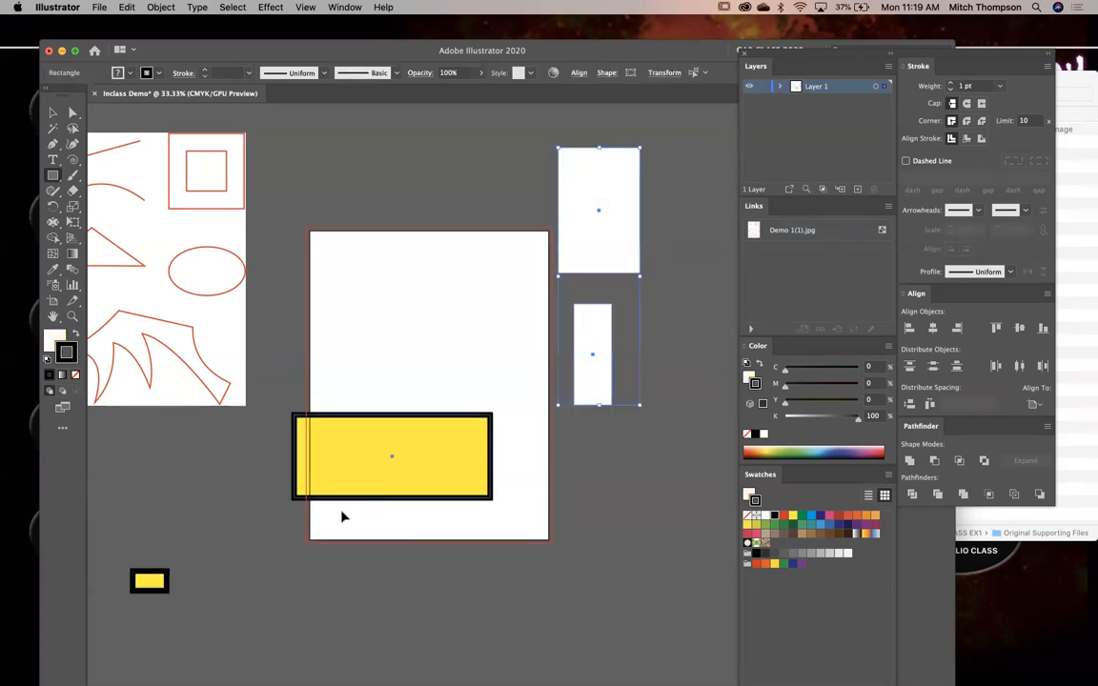
{"action": "key", "text": "super+z"}
{"action": "key", "text": "super+z"}
{"action": "key", "text": "super+z"}
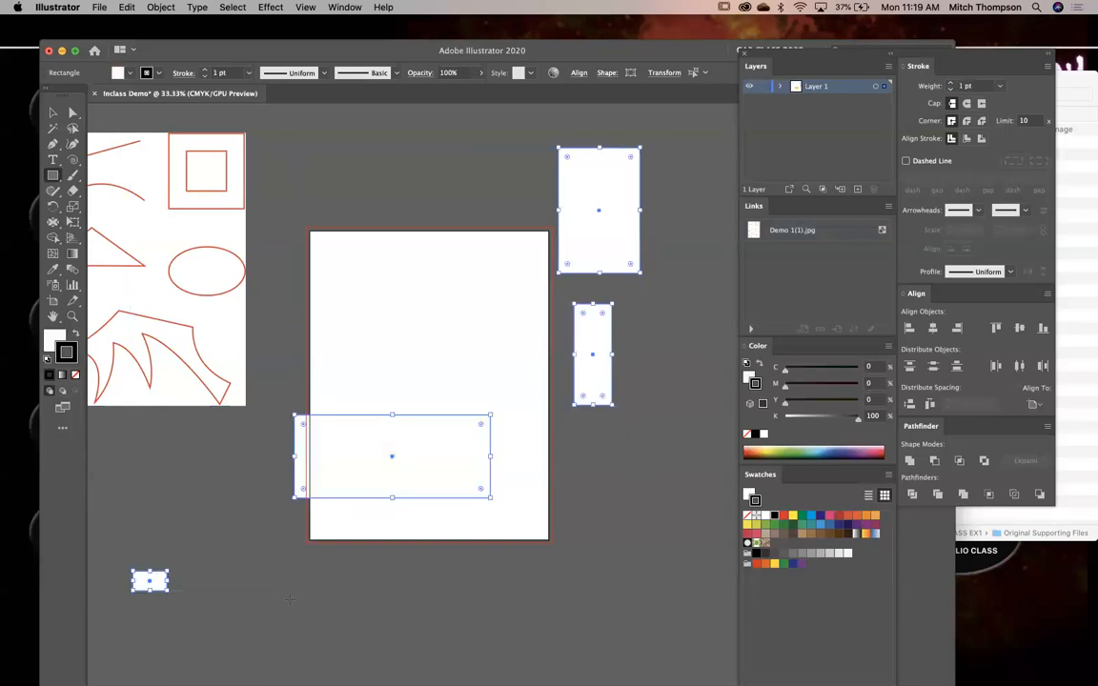
Move the four rectangles onto the artboard, letting the widest one overlap its edge
{"action": "left_click_drag", "start_coordinate": [374, 458], "coordinate": [568, 358]}
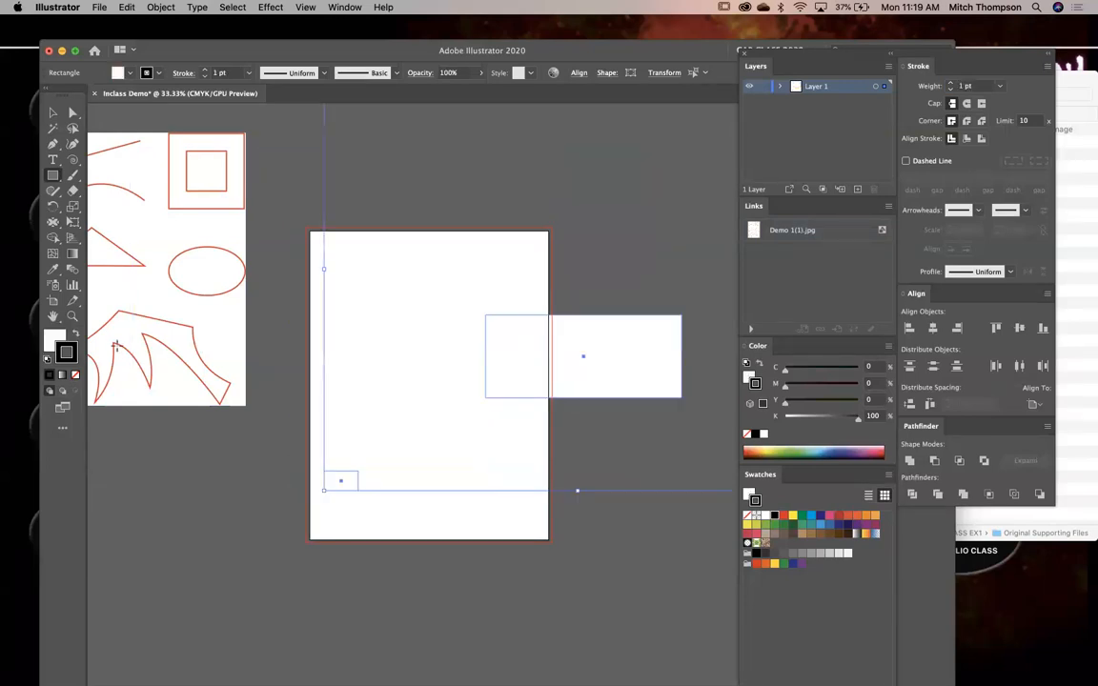
{"action": "left_click_drag", "start_coordinate": [461, 369], "coordinate": [363, 436]}
{"action": "left_click_drag", "start_coordinate": [591, 358], "coordinate": [491, 441]}
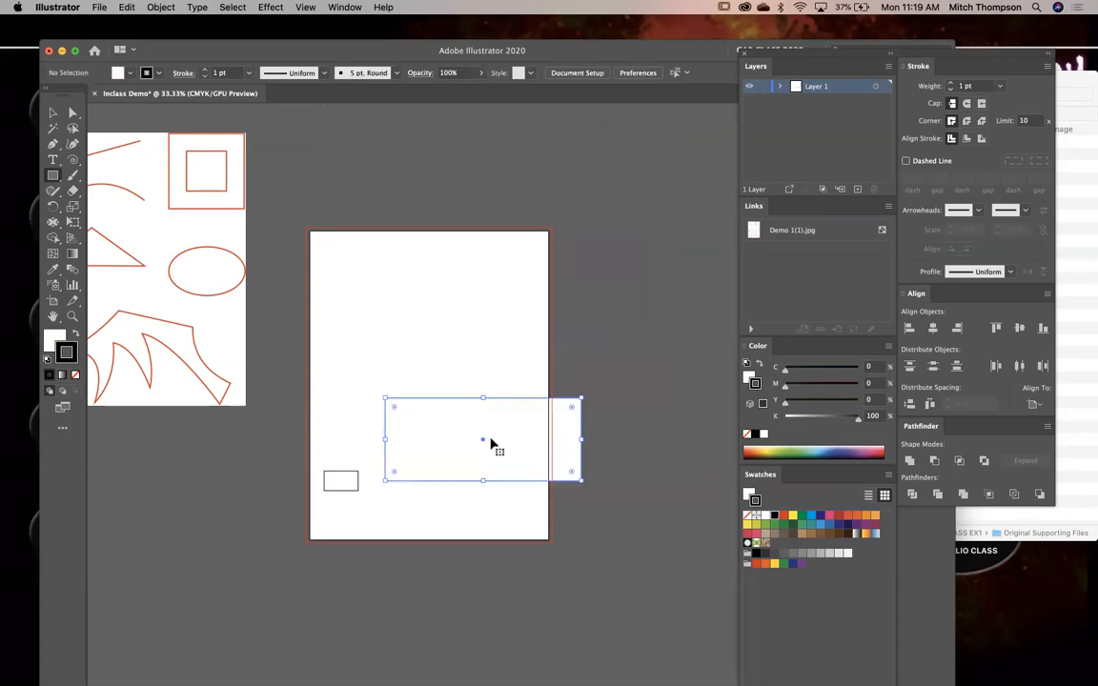
{"action": "key", "text": "super+minus"}
{"action": "left_click_drag", "start_coordinate": [649, 171], "coordinate": [354, 324]}
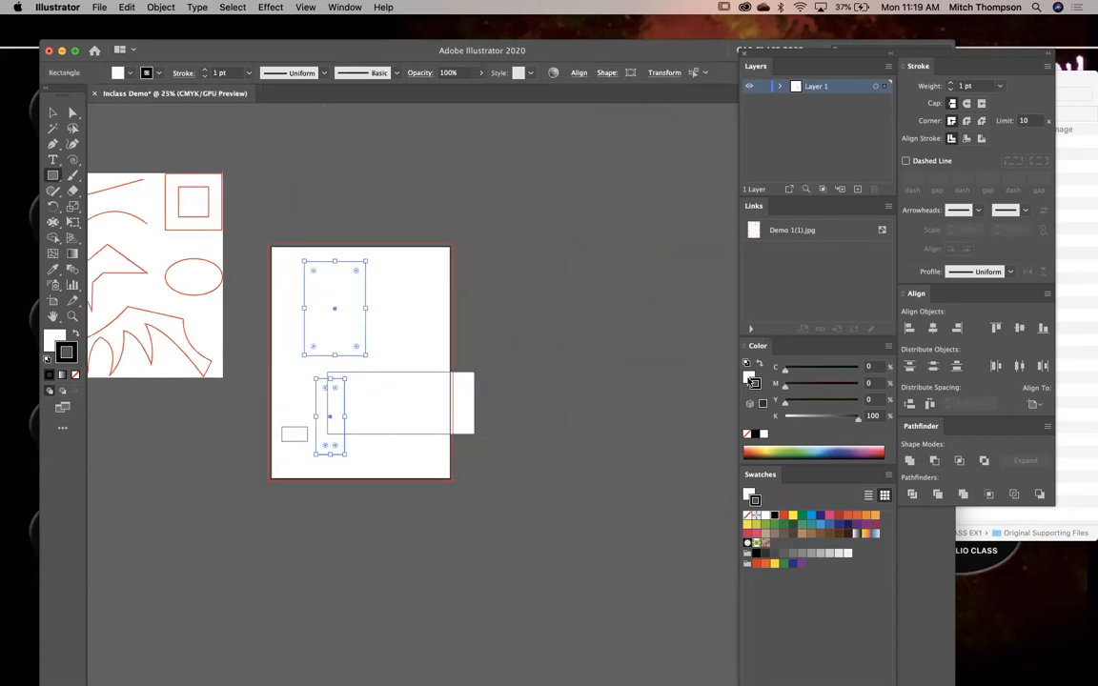
Delete all four practice rectangles, keeping the embedded image beside the artboard
{"action": "key", "text": "super+g"}
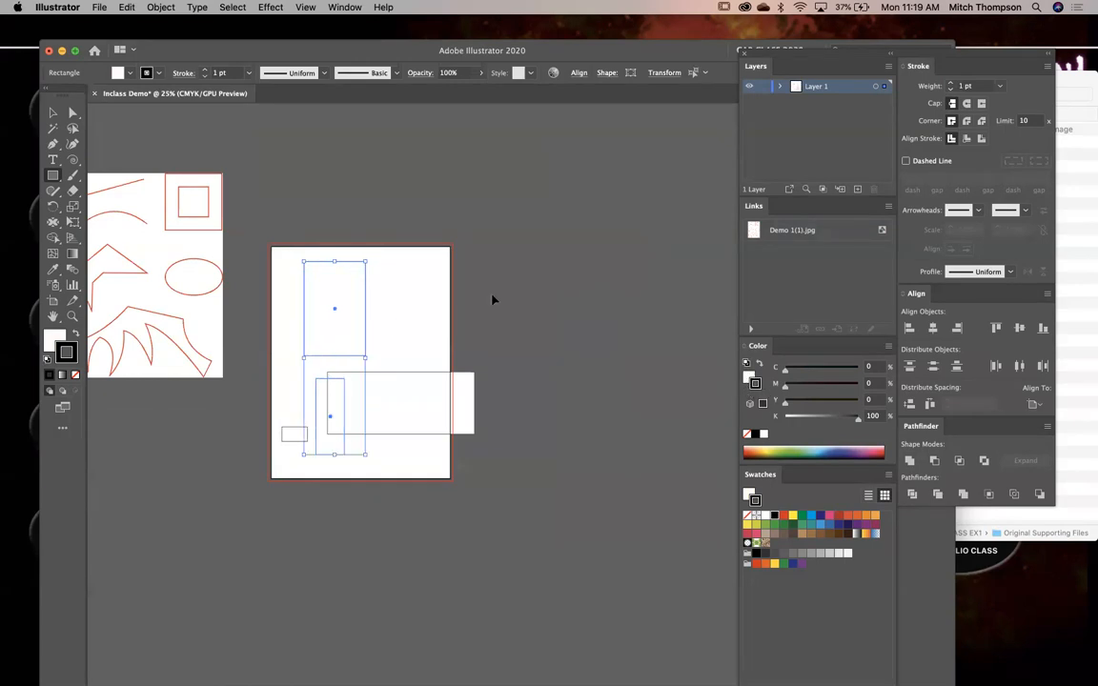
{"action": "key", "text": "super+a"}
{"action": "key", "text": "Delete"}
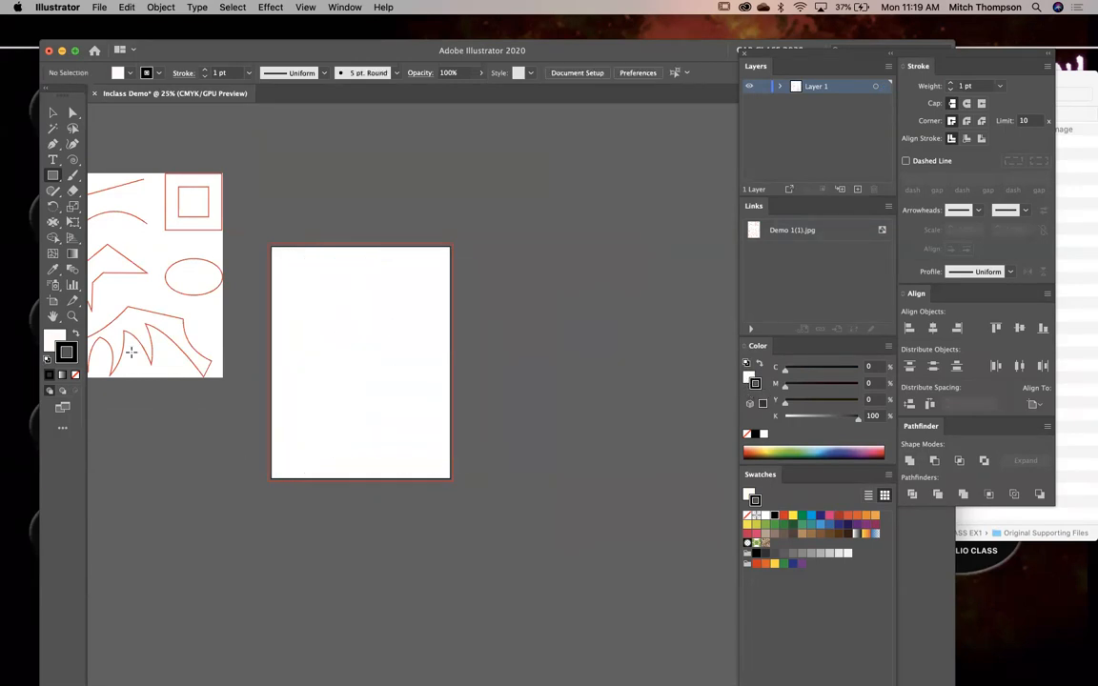
Draw three rectangles with no fill and no stroke on and beside the artboard, leaving them deselected
{"action": "key", "text": "slash"}
{"action": "key", "text": "slash"}
{"action": "mouse_move", "coordinate": [397, 321]}
{"action": "left_mouse_down"}
{"action": "mouse_move", "coordinate": [534, 533]}
{"action": "mouse_move", "coordinate": [600, 306]}
{"action": "left_mouse_up"}
{"action": "key", "text": "shift+super+a"}
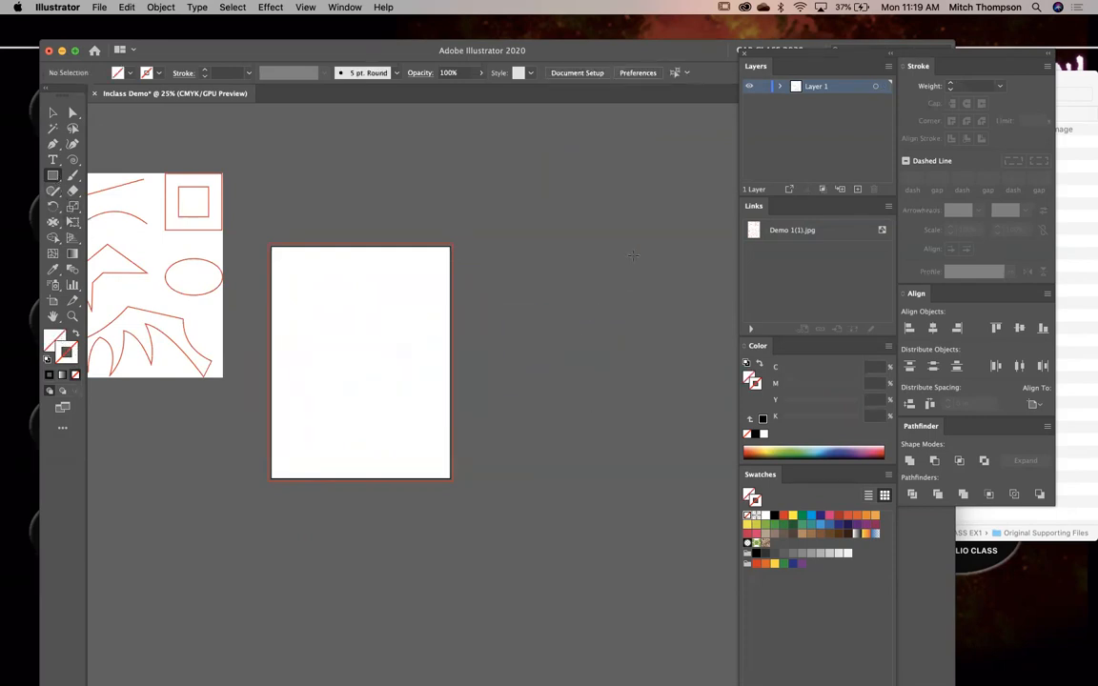
Apply the default white fill and 1 pt black stroke to all three unpainted rectangles
{"action": "key", "text": "super+a"}
{"action": "key", "text": "d"}
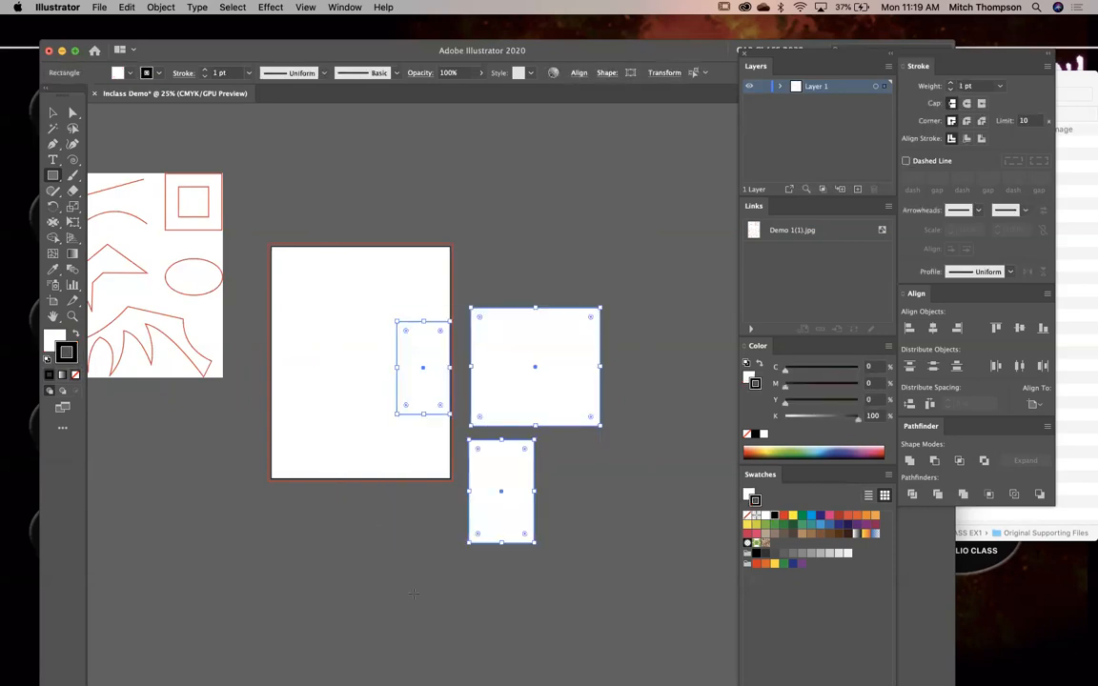
{"action": "key", "text": "shift+super+a"}
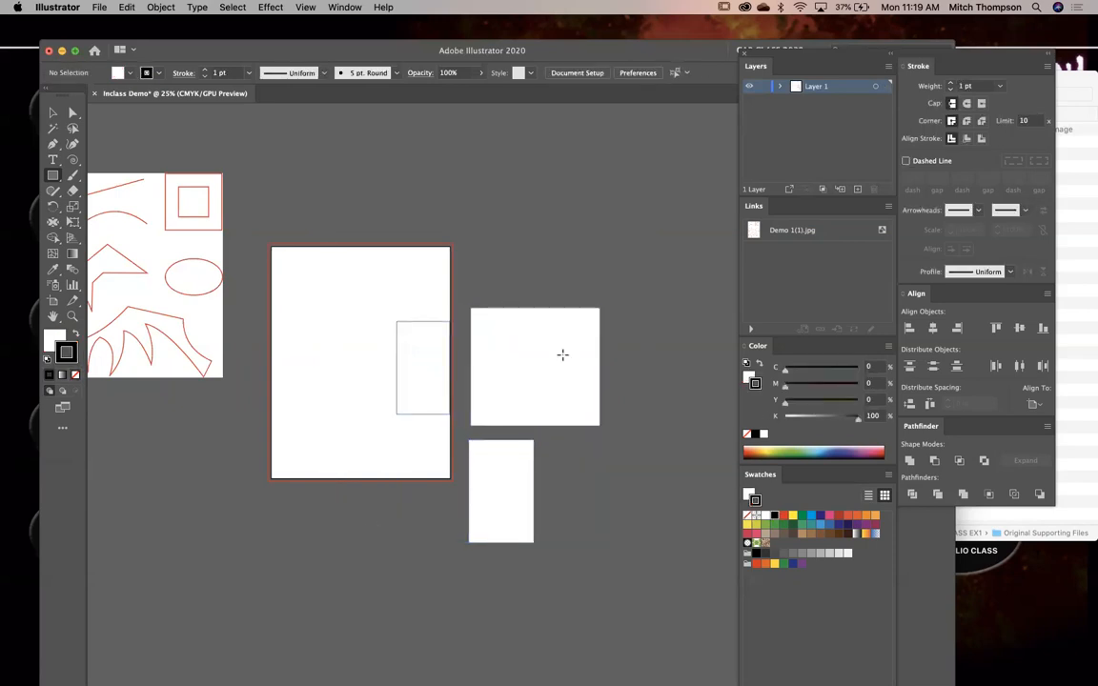
Delete the three practice rectangles in outline view, then return to preview with the Rectangle tool active
{"action": "key", "text": "super+y"}
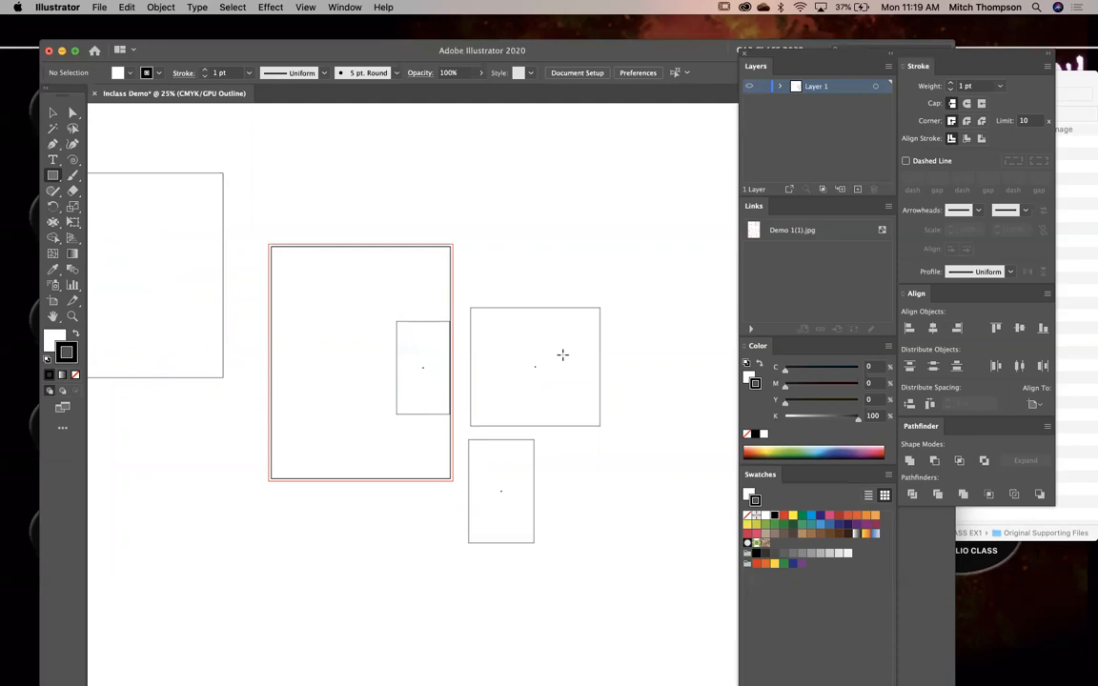
{"action": "key", "text": "v"}
{"action": "left_click_drag", "start_coordinate": [472, 312], "coordinate": [420, 501]}
{"action": "key", "text": "Delete"}
{"action": "key", "text": "m"}
{"action": "key", "text": "super+y"}
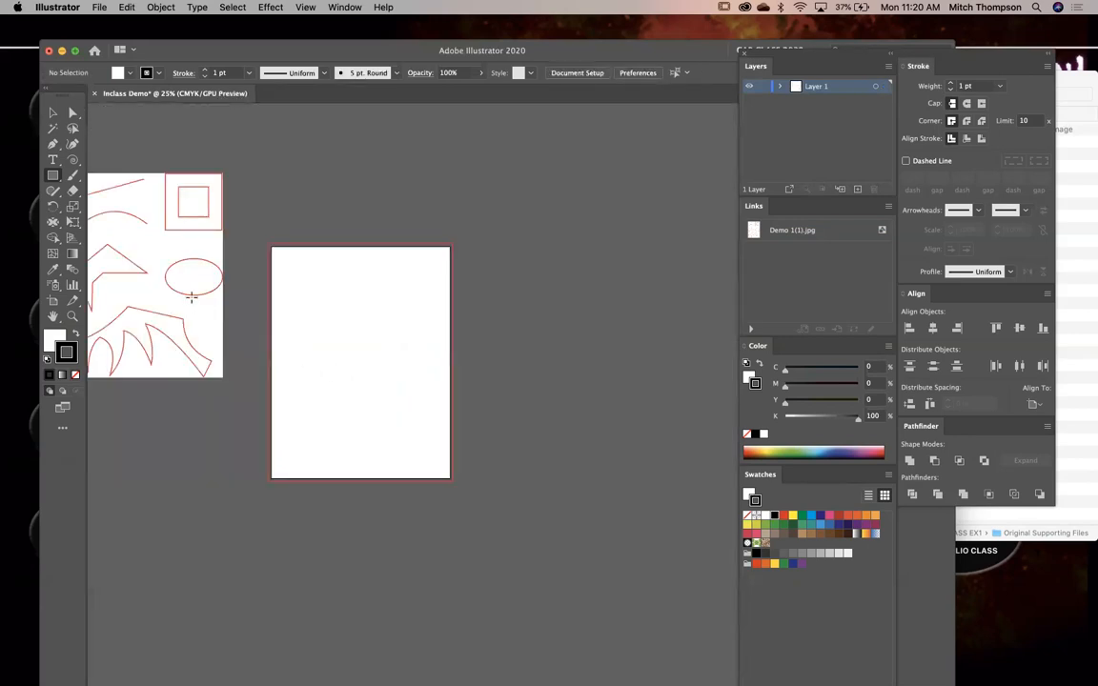
Center the embedded exercise image horizontally and vertically on the artboard
{"action": "left_click_drag", "start_coordinate": [665, 281], "coordinate": [635, 357]}
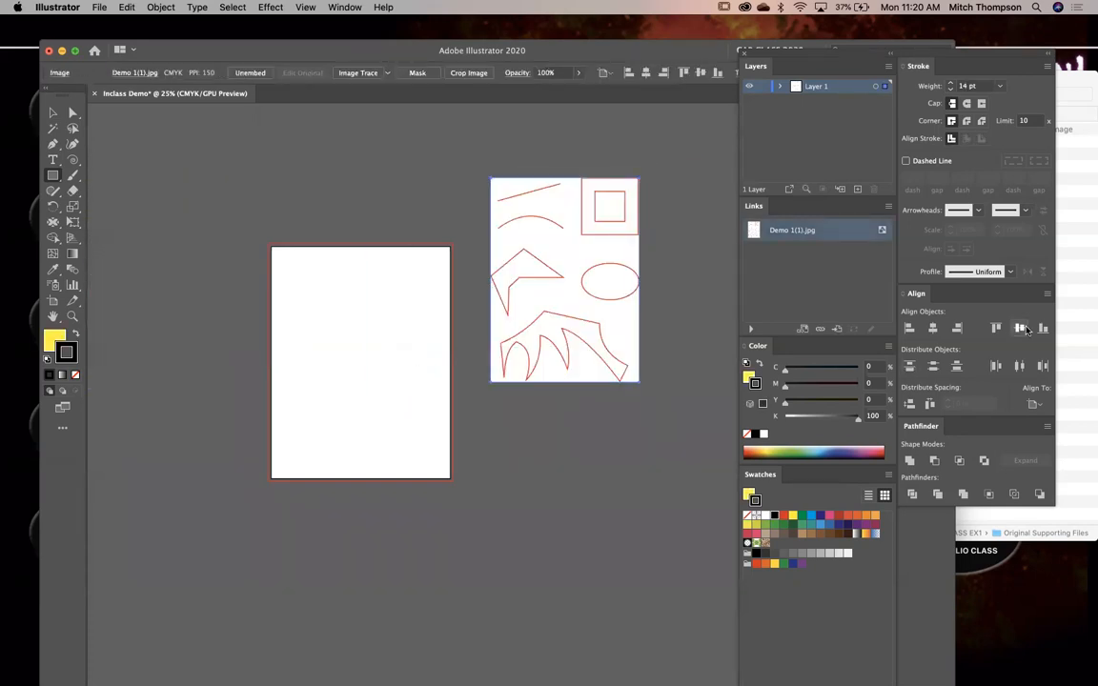
{"action": "left_click", "coordinate": [932, 328]}
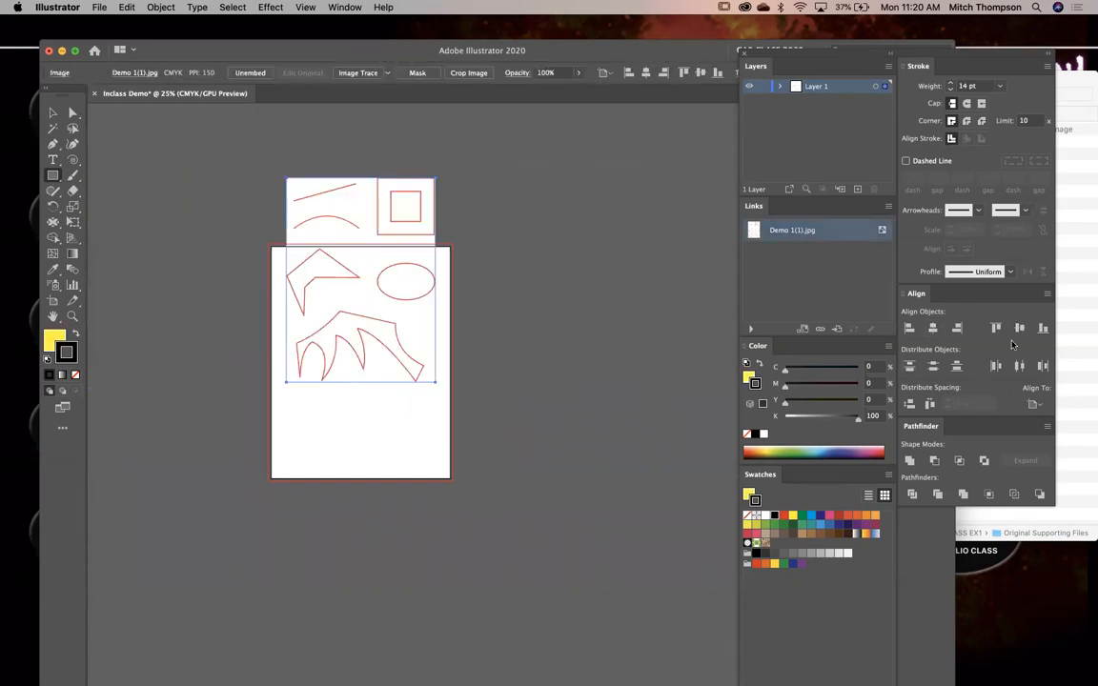
{"action": "left_click", "coordinate": [1019, 328]}
{"action": "left_click", "coordinate": [525, 332]}
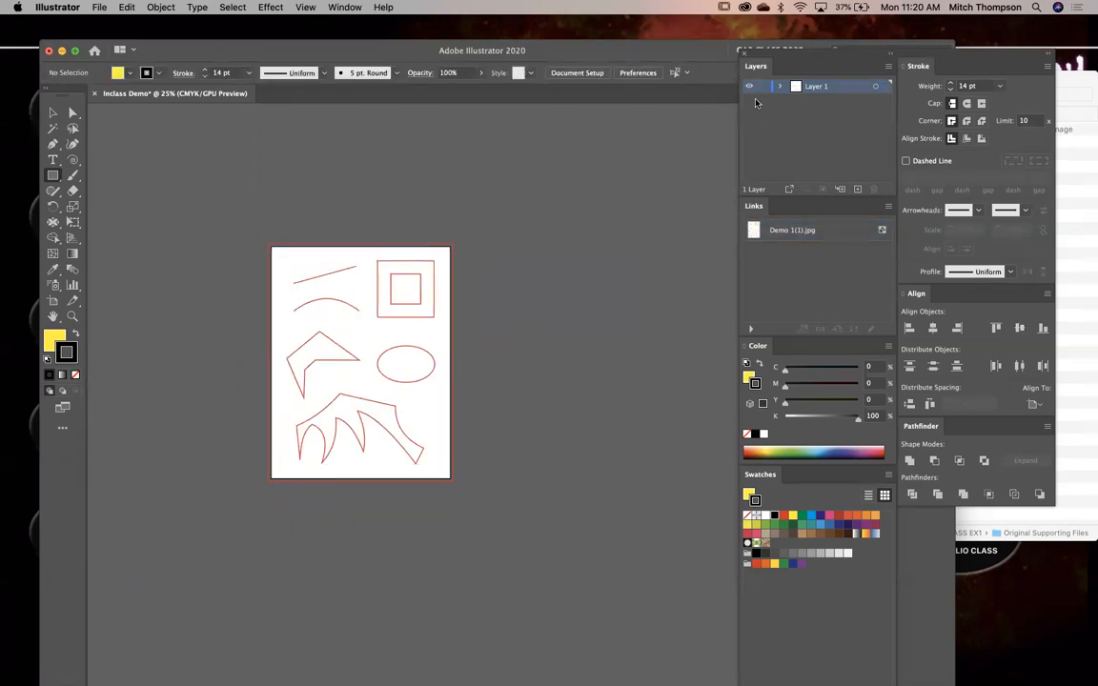
Toggle the visibility of Layer 1 off and on to check its contents, ending with it shown
{"action": "key", "text": "super+y"}
{"action": "key", "text": "super+y"}
{"action": "key", "text": "super+y"}
{"action": "key", "text": "super+y"}
{"action": "key", "text": "super+y"}
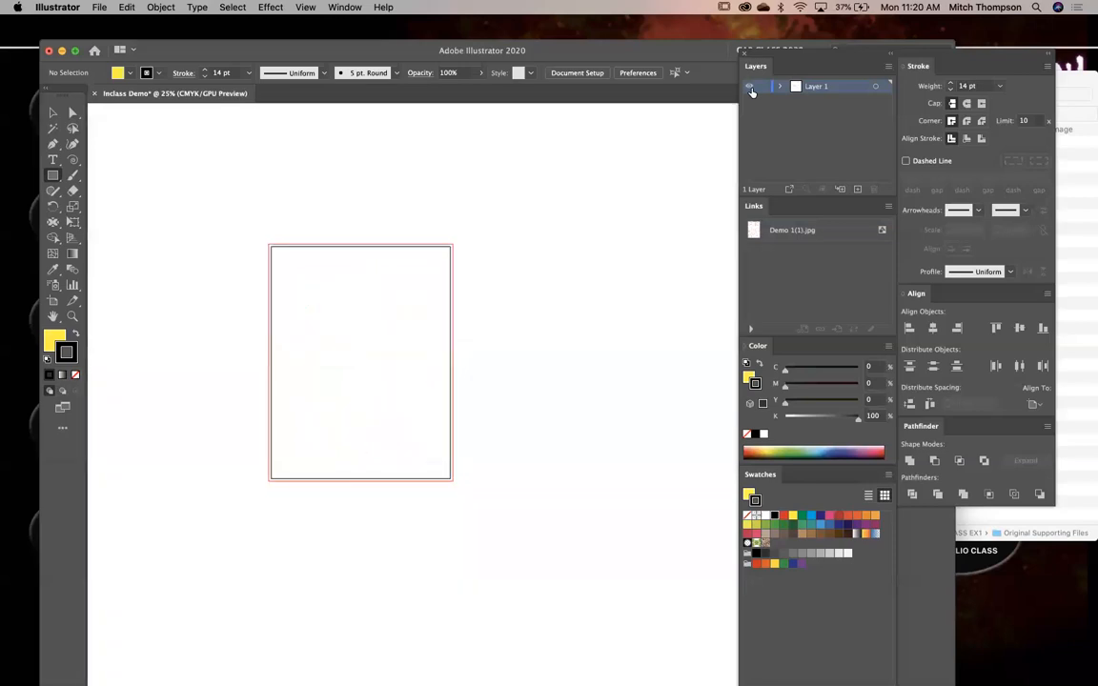
{"action": "key", "text": "super+y"}
{"action": "key", "text": "super+y"}
{"action": "key", "text": "super+y"}
{"action": "key", "text": "super+y"}
{"action": "key", "text": "super+y"}
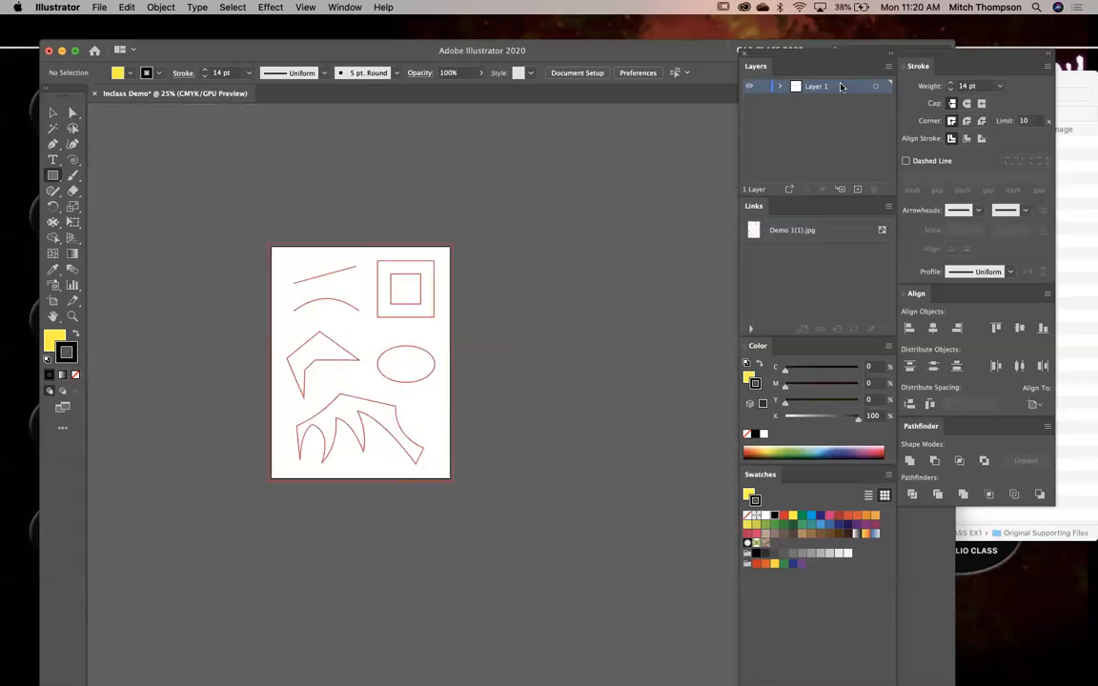
Name Layer 1 TEMPLATE in its layer options, trying Light Red before setting its color back to Light Blue
{"action": "double_click", "coordinate": [840, 87]}
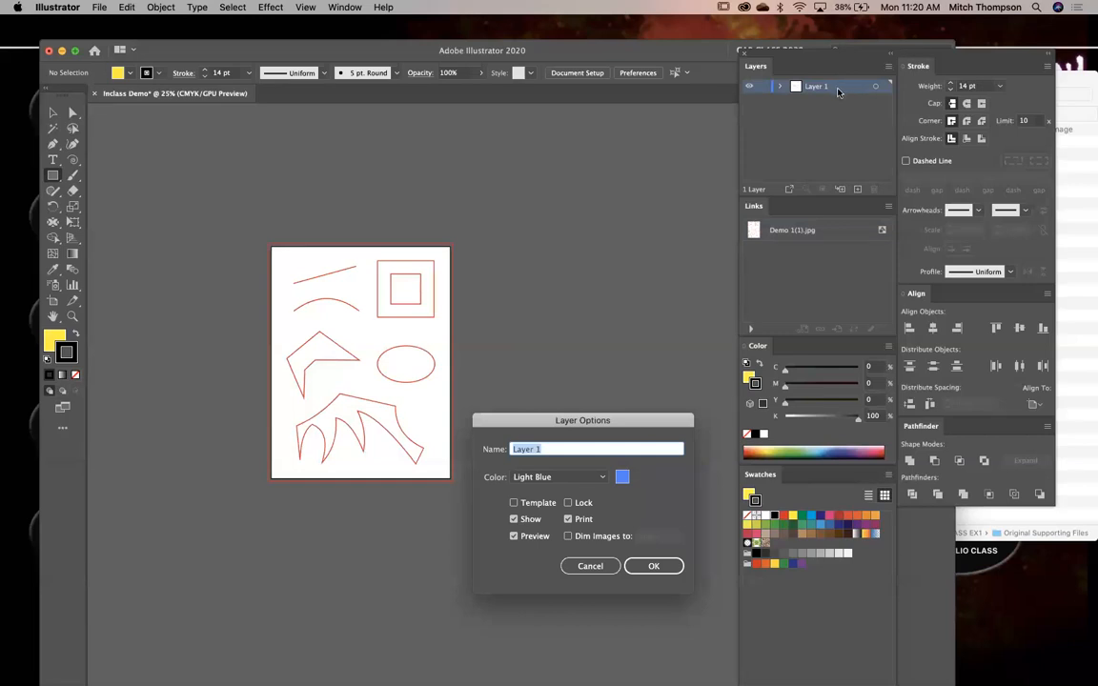
{"action": "type", "text": "TEMPLATE"}
{"action": "left_click", "coordinate": [601, 476]}
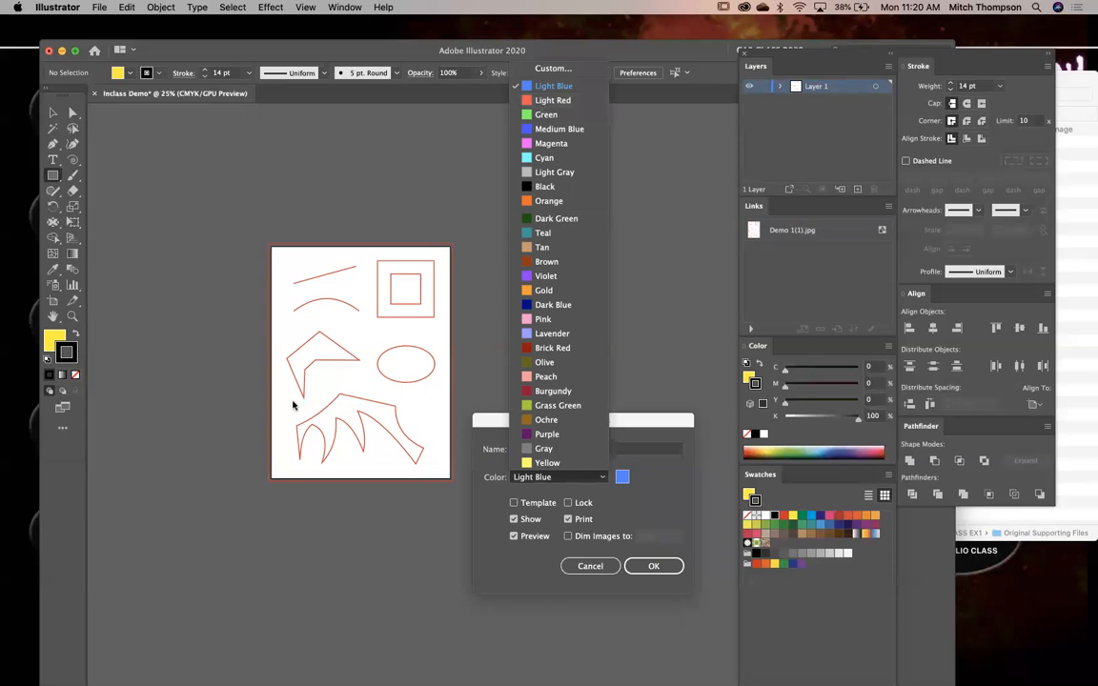
{"action": "left_click", "coordinate": [553, 100]}
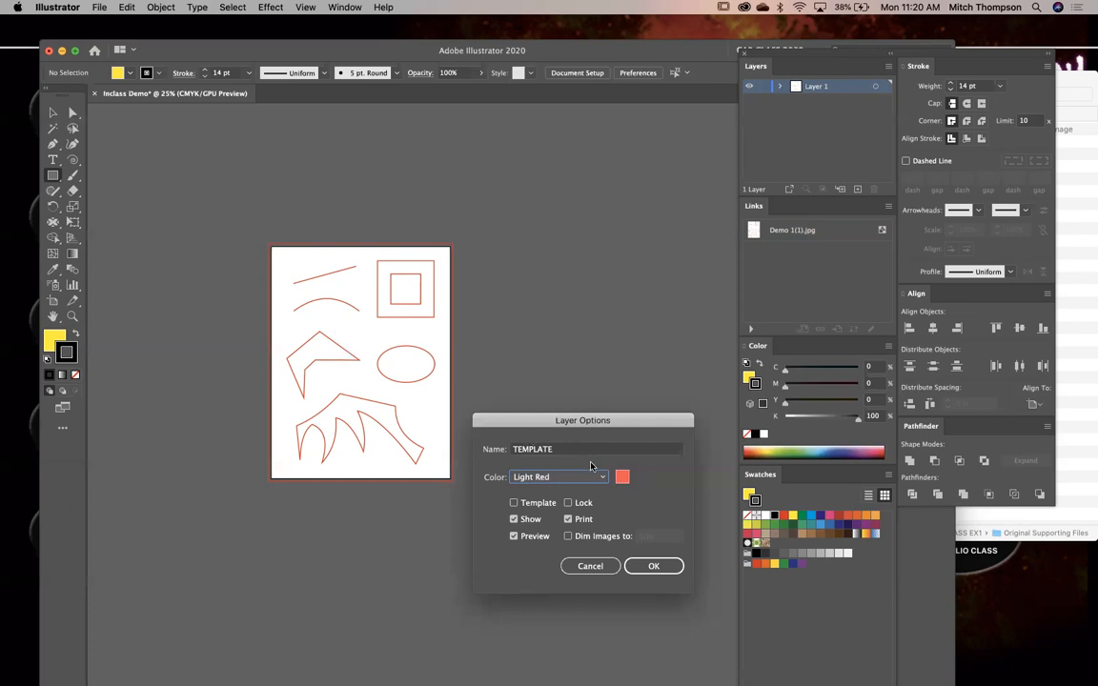
{"action": "left_click", "coordinate": [560, 476]}
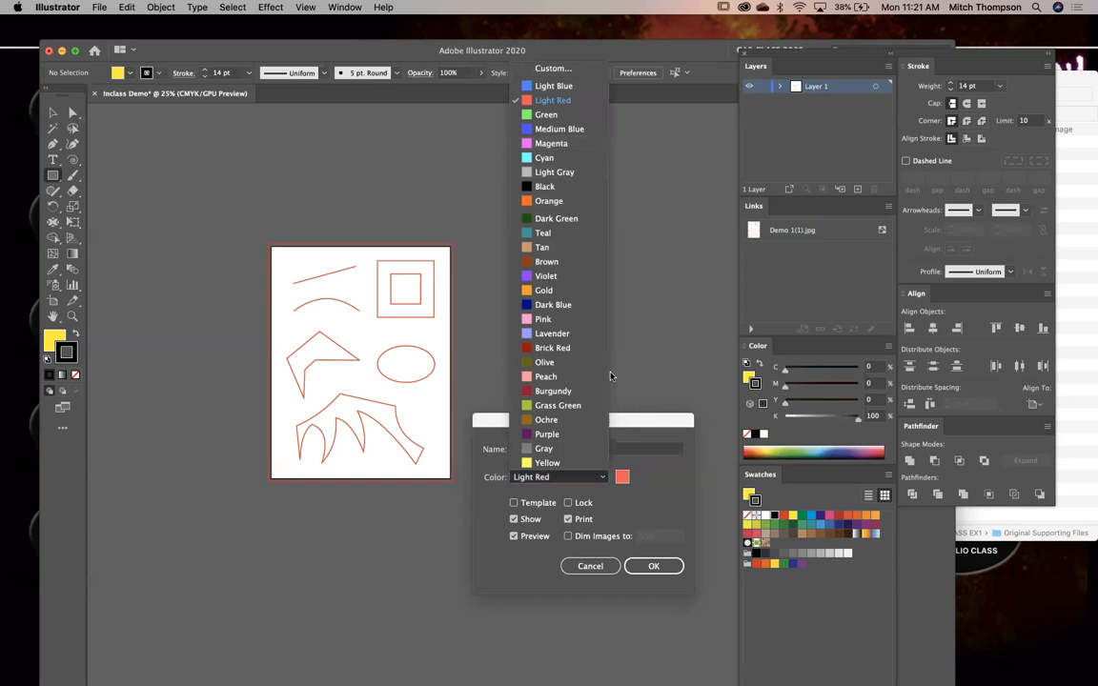
{"action": "left_click", "coordinate": [553, 86]}
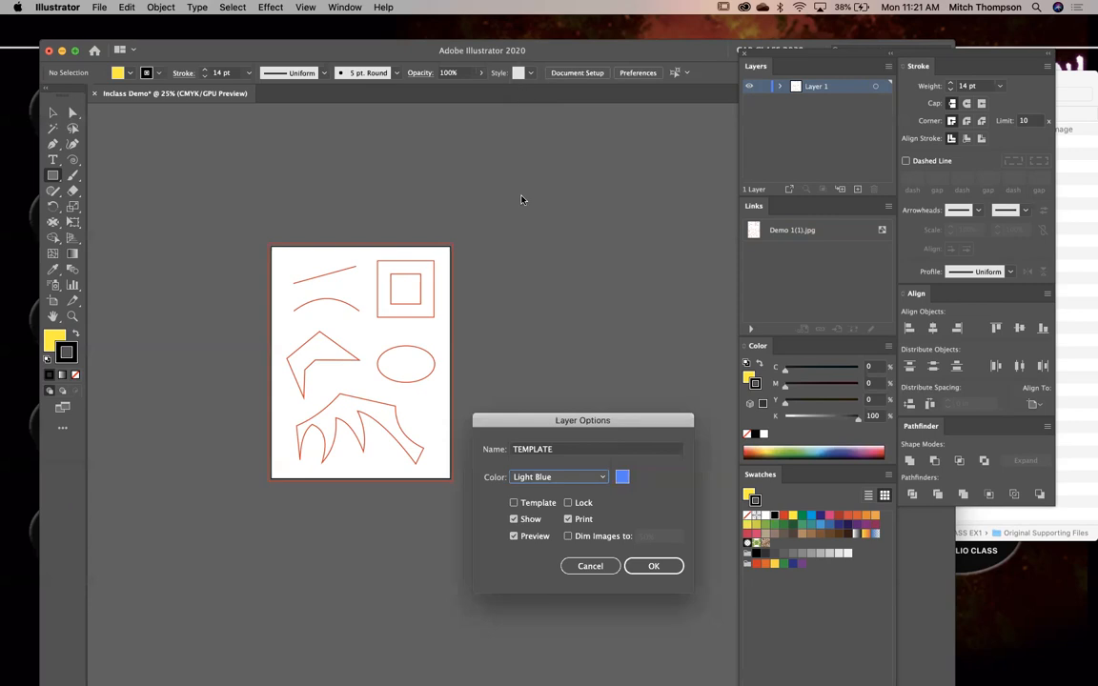
Make the layer a template layer with its images dimmed to 50%
{"action": "left_click", "coordinate": [538, 502]}
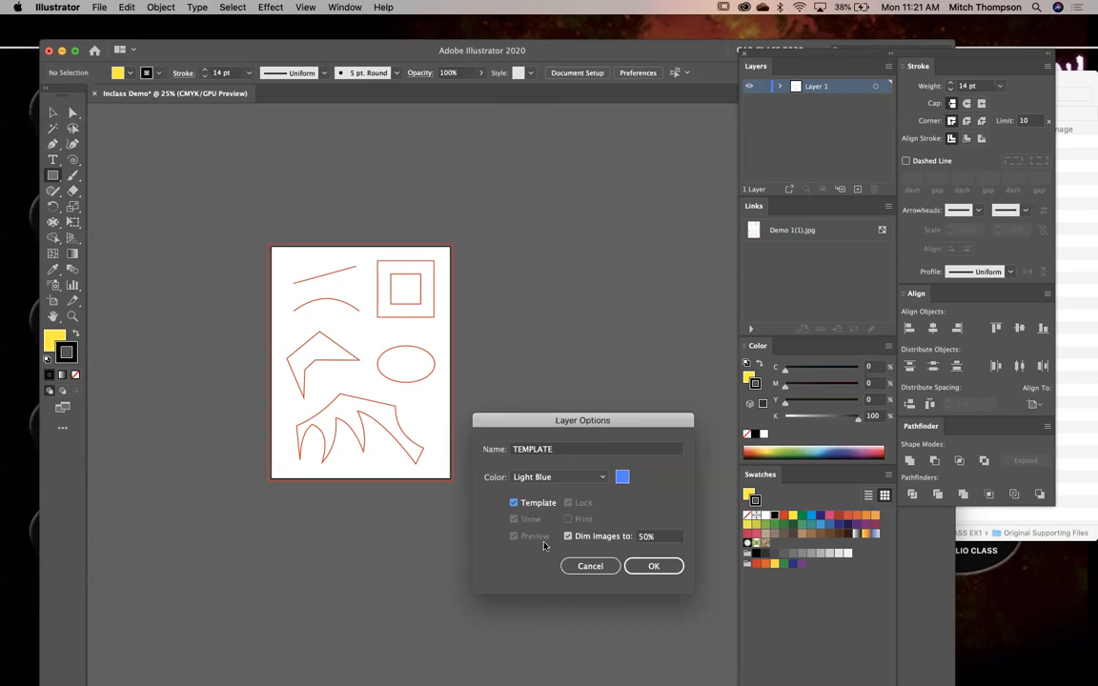
{"action": "left_click", "coordinate": [640, 565]}
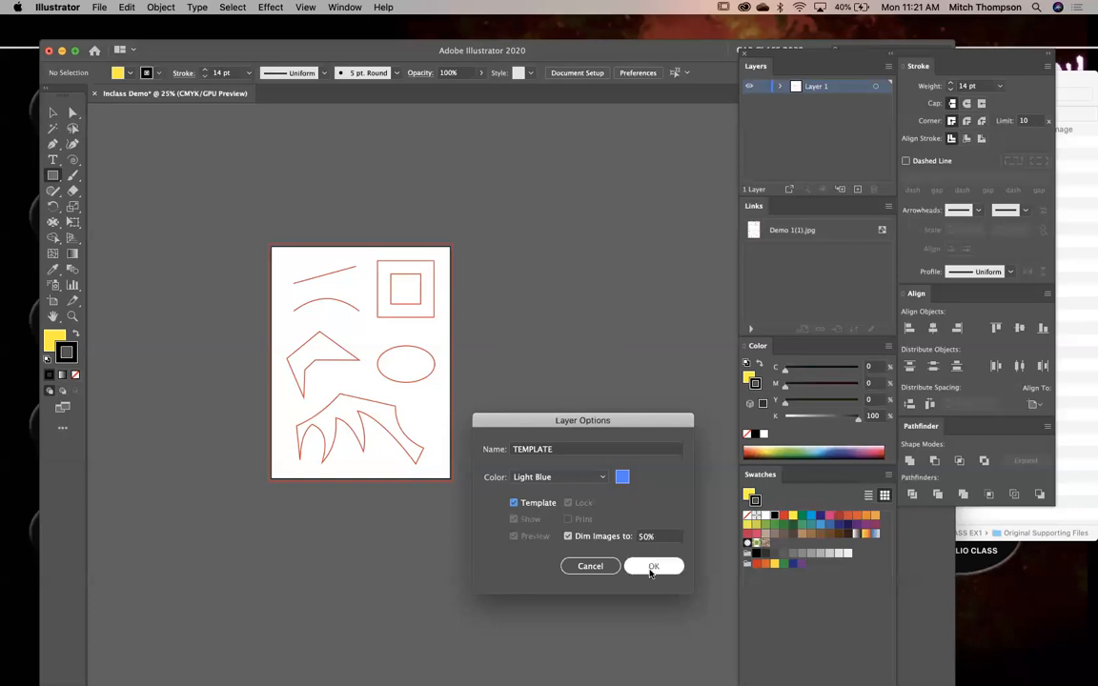
{"action": "left_click", "coordinate": [651, 566]}
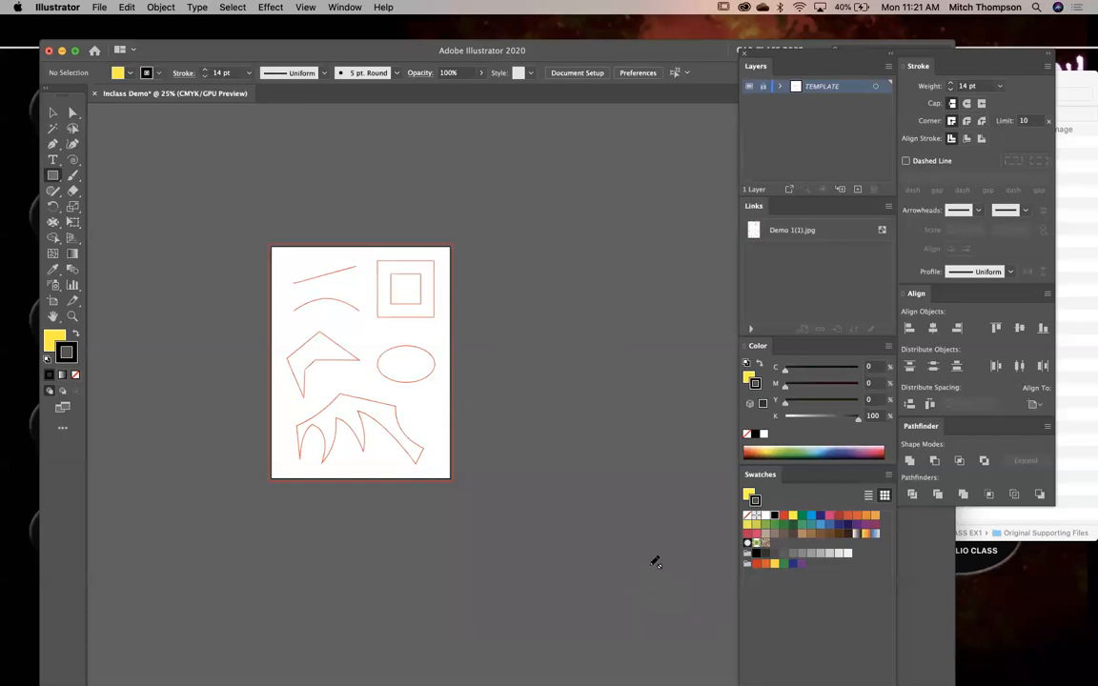
Set the TEMPLATE layer's image dimming to 100%
{"action": "double_click", "coordinate": [768, 84]}
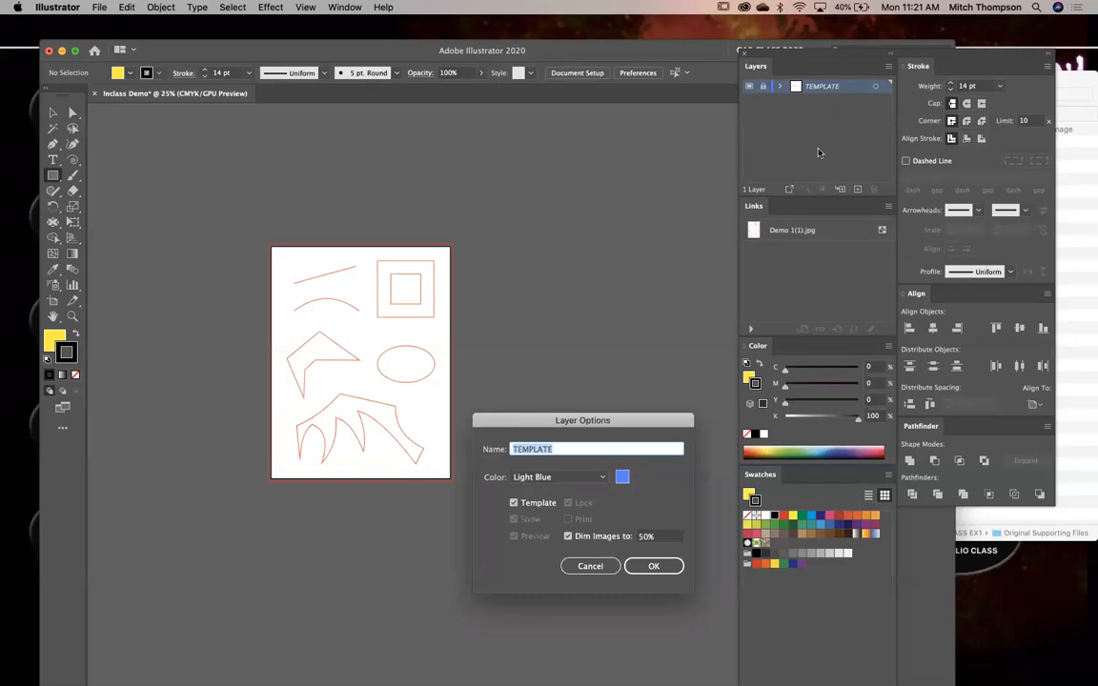
{"action": "left_click", "coordinate": [568, 537]}
{"action": "key", "text": "Tab"}
{"action": "left_click", "coordinate": [568, 537]}
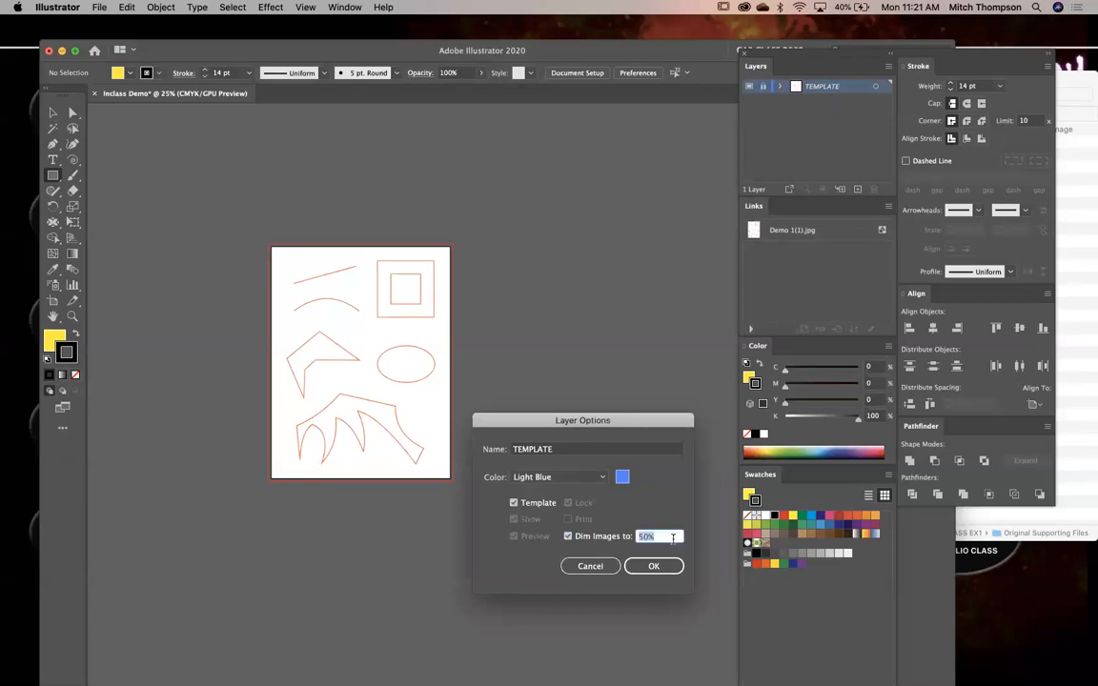
{"action": "type", "text": "100"}
{"action": "left_click", "coordinate": [654, 566]}
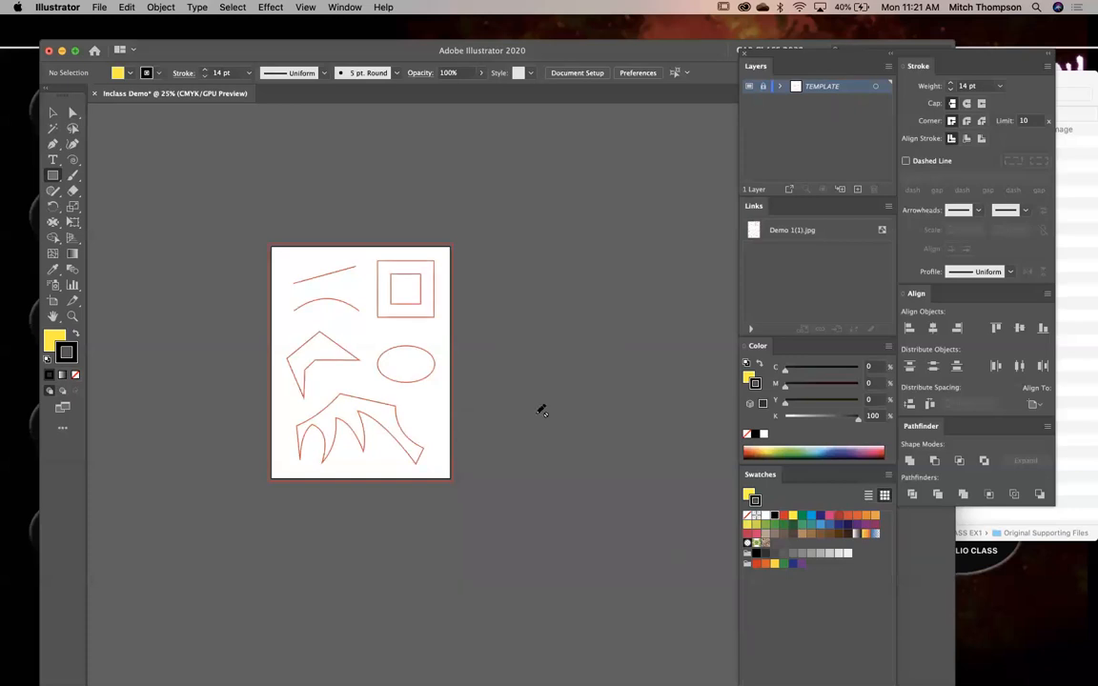
Set the TEMPLATE layer's image dimming back to 50%
{"action": "left_click_drag", "start_coordinate": [495, 269], "coordinate": [231, 429]}
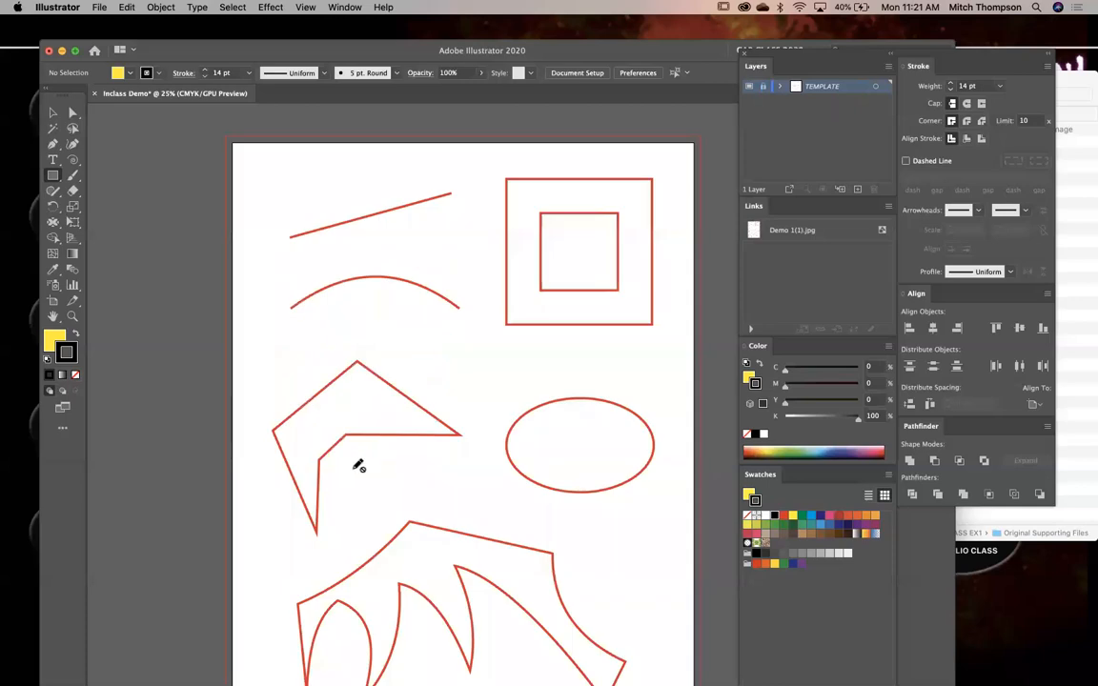
{"action": "double_click", "coordinate": [840, 91]}
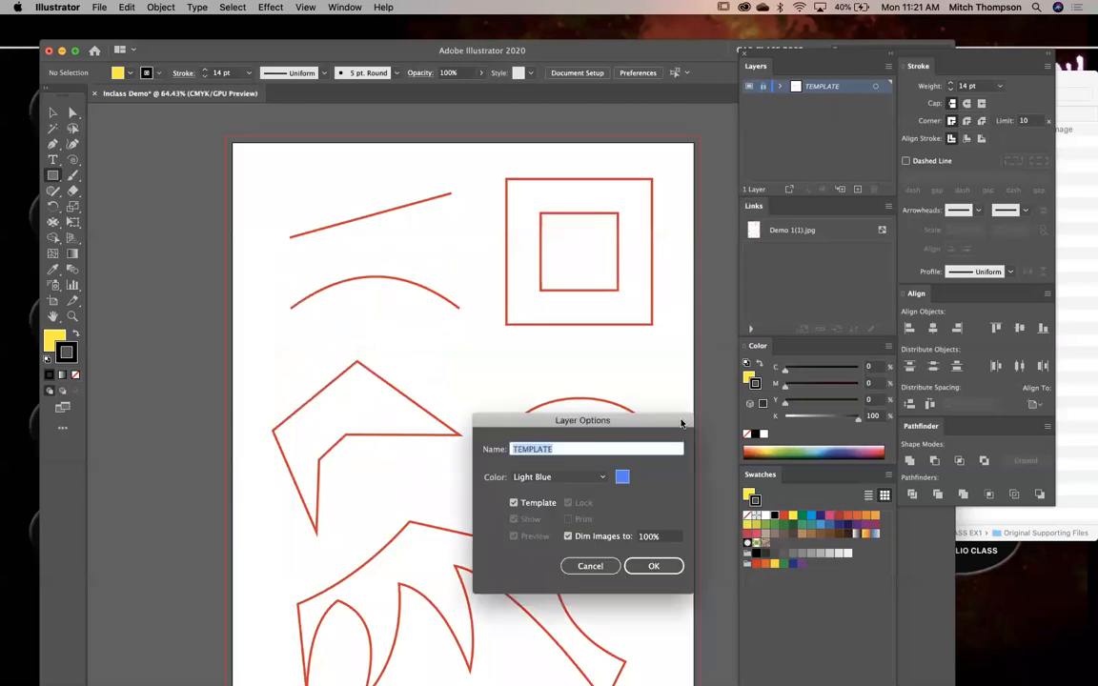
{"action": "left_click", "coordinate": [662, 539]}
{"action": "type", "text": "50"}
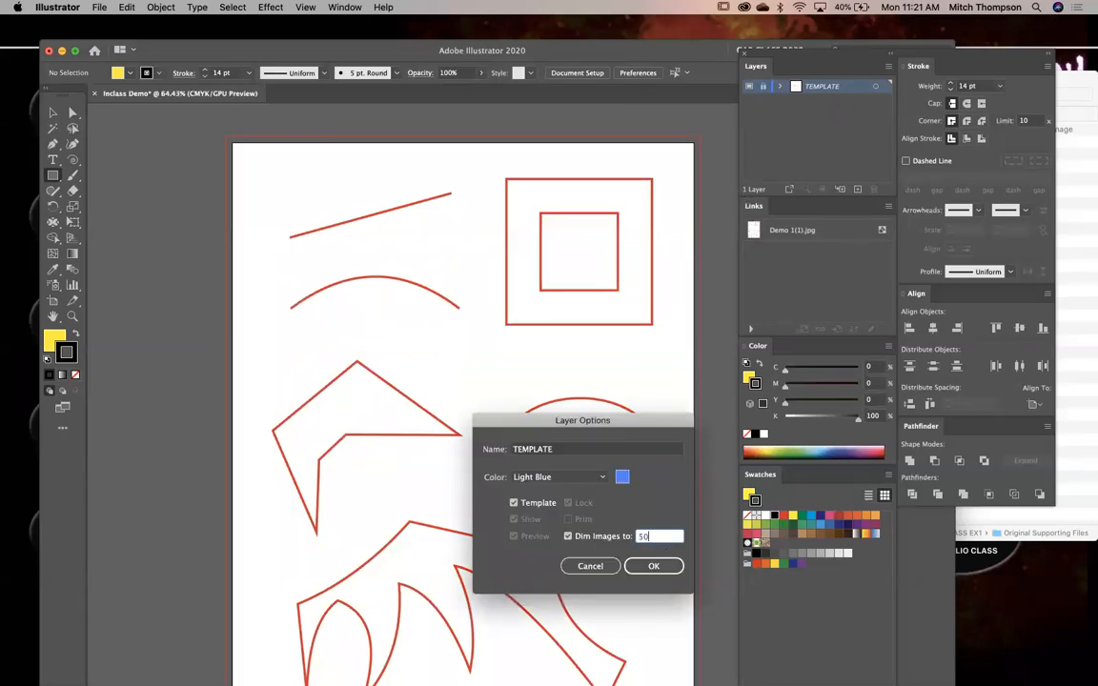
{"action": "key", "text": "Return"}
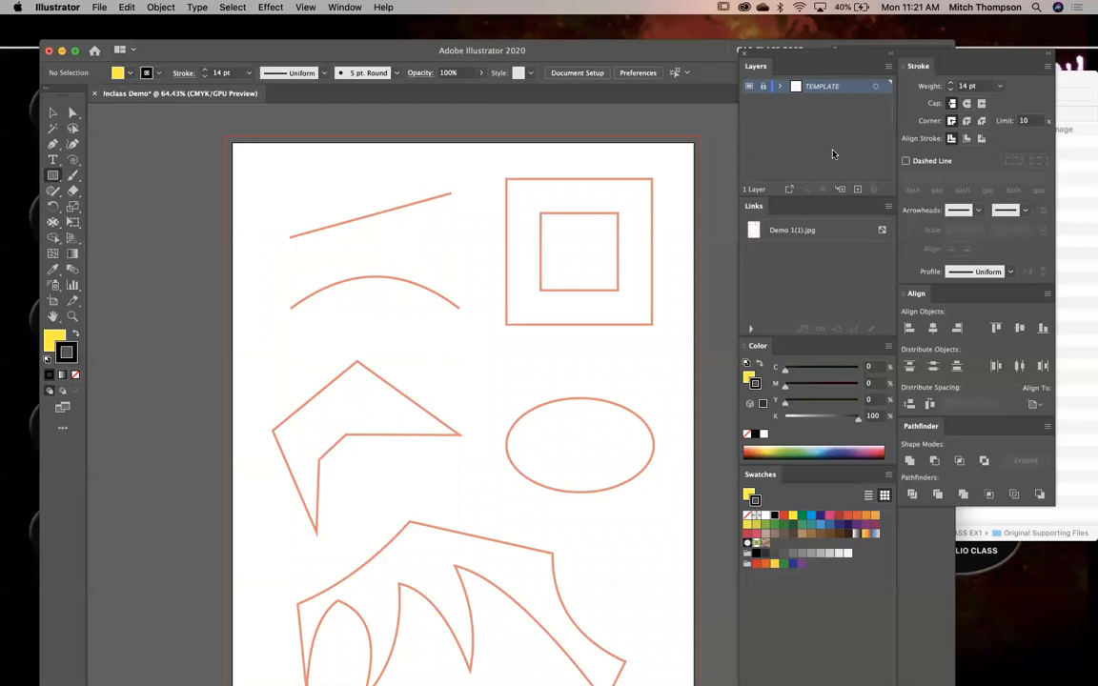
Turn off image dimming for the TEMPLATE layer
{"action": "double_click", "coordinate": [859, 88]}
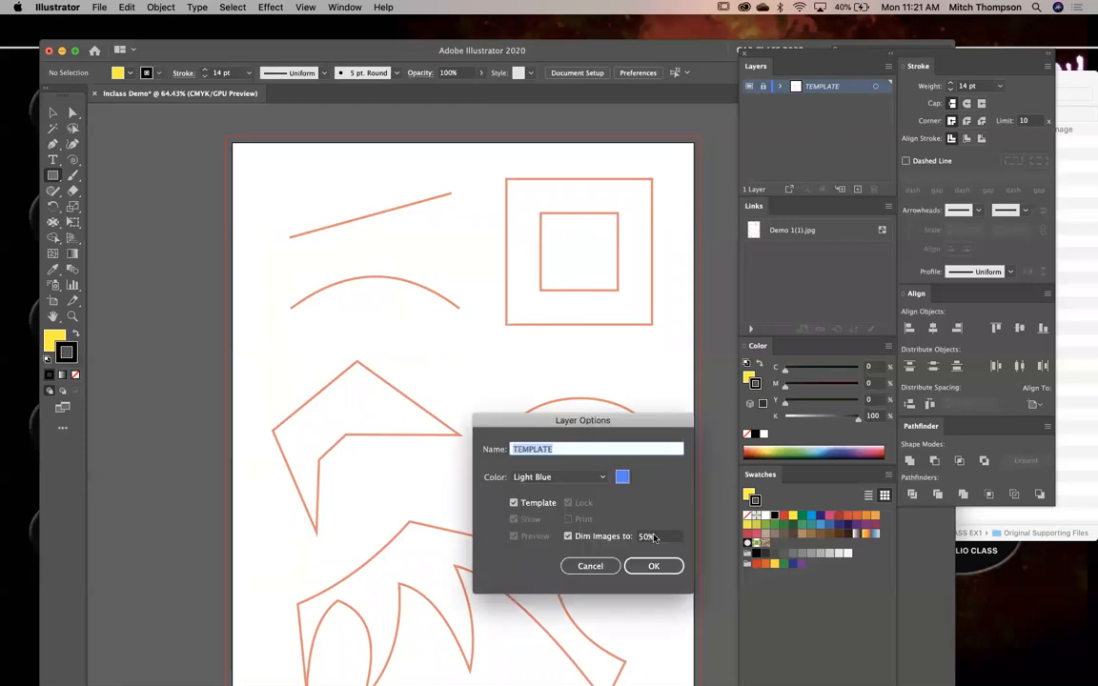
{"action": "left_click", "coordinate": [567, 536]}
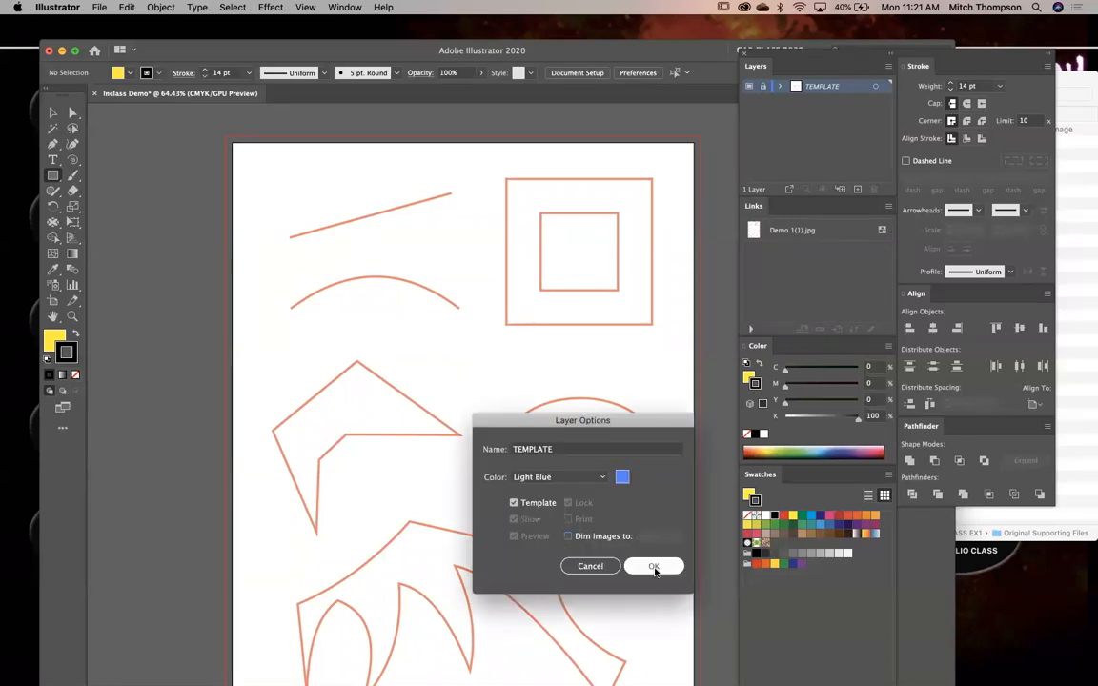
{"action": "left_click", "coordinate": [654, 568]}
Add a new layer above TEMPLATE and name it Vector Shapes
{"action": "scroll", "coordinate": [464, 374], "scroll_direction": "up", "scroll_amount": 1}
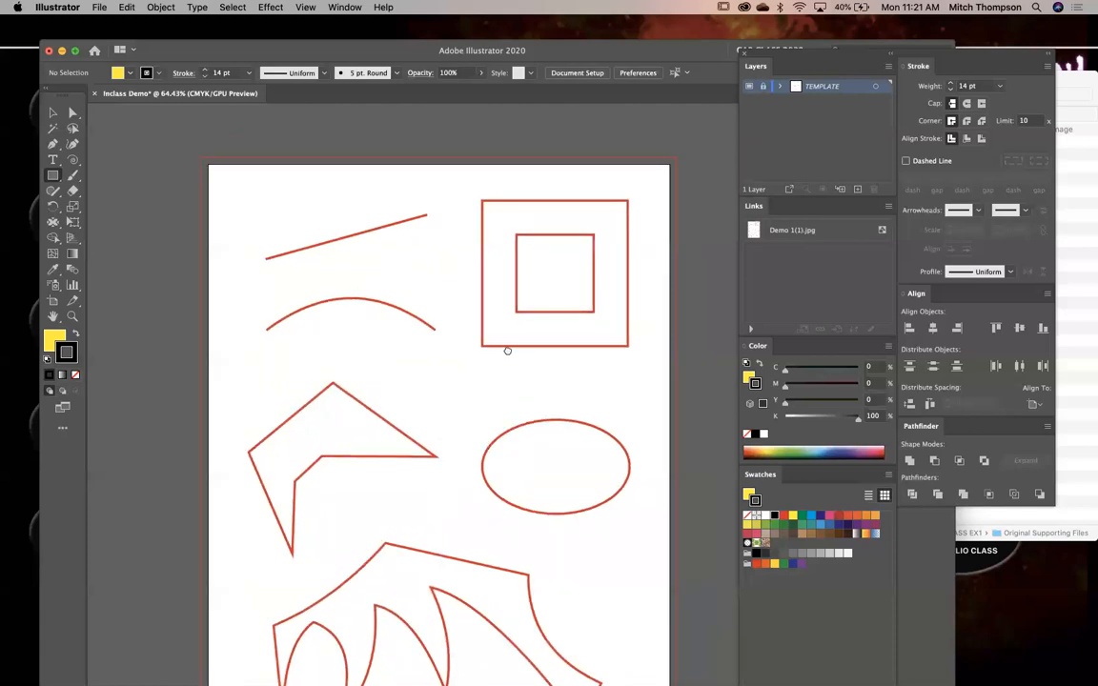
{"action": "scroll", "coordinate": [507, 351], "scroll_direction": "down", "scroll_amount": 4}
{"action": "scroll", "coordinate": [505, 356], "scroll_direction": "up", "scroll_amount": 1}
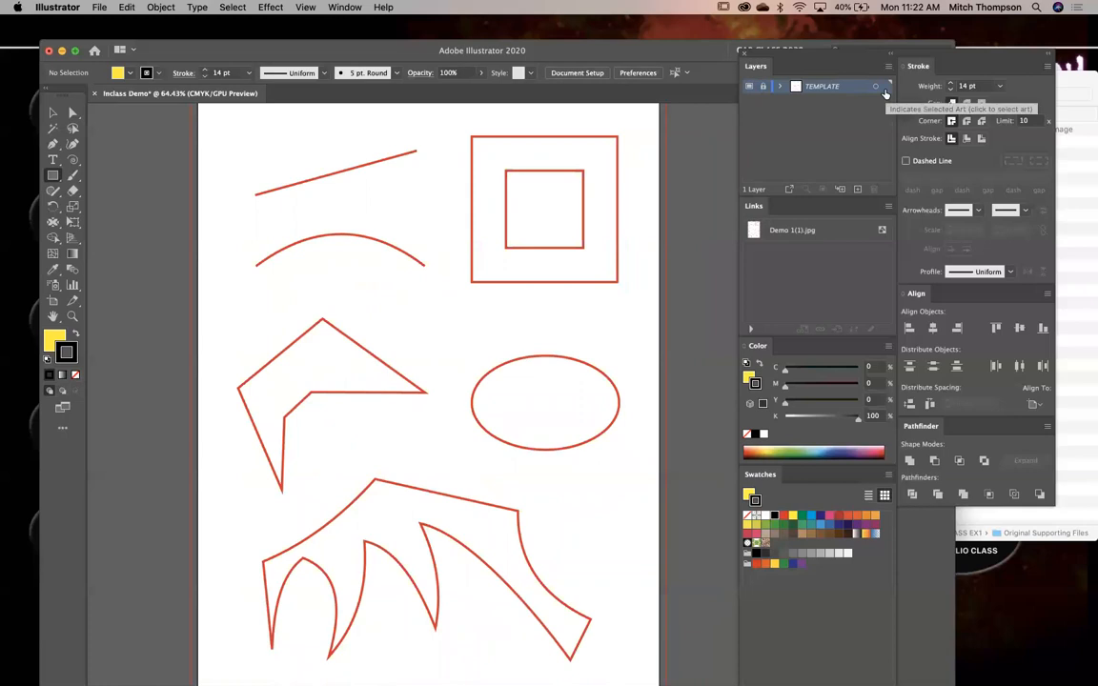
{"action": "left_click", "coordinate": [858, 189]}
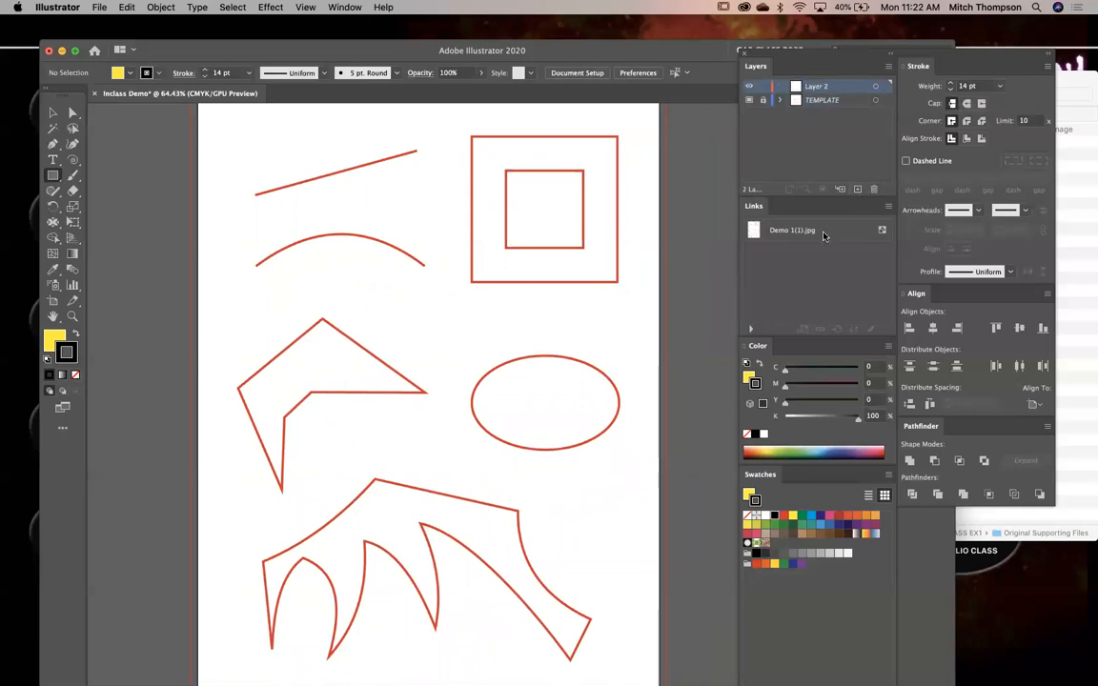
{"action": "double_click", "coordinate": [820, 87]}
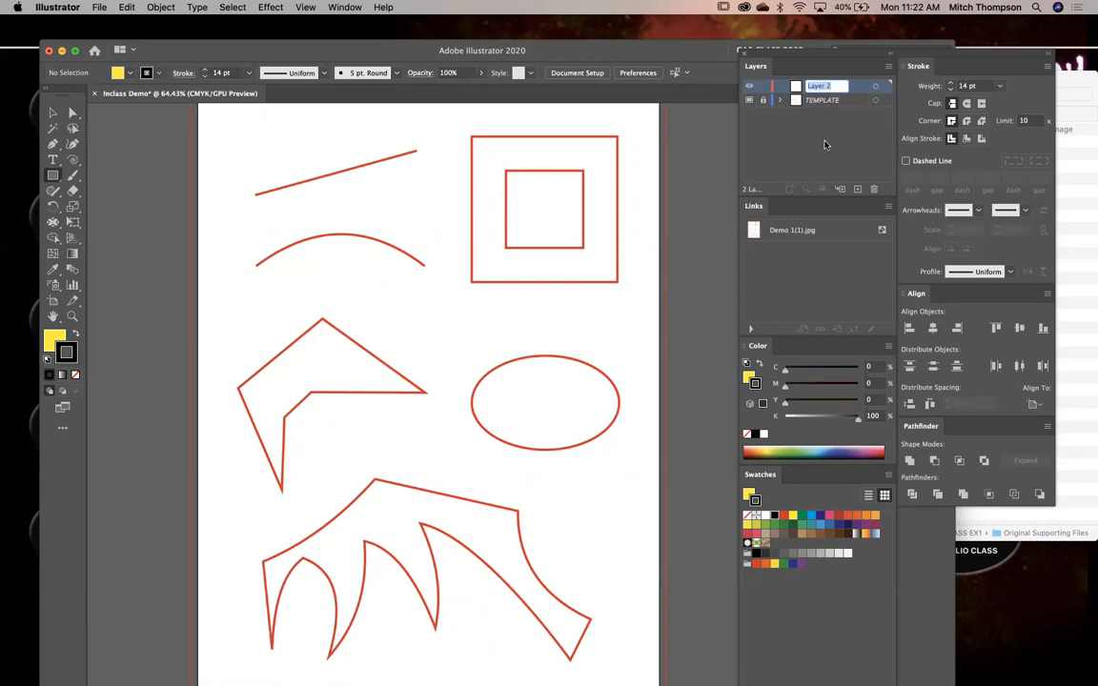
{"action": "type", "text": "Vec"}
{"action": "type", "text": "tor Shapes"}
{"action": "key", "text": "Return"}
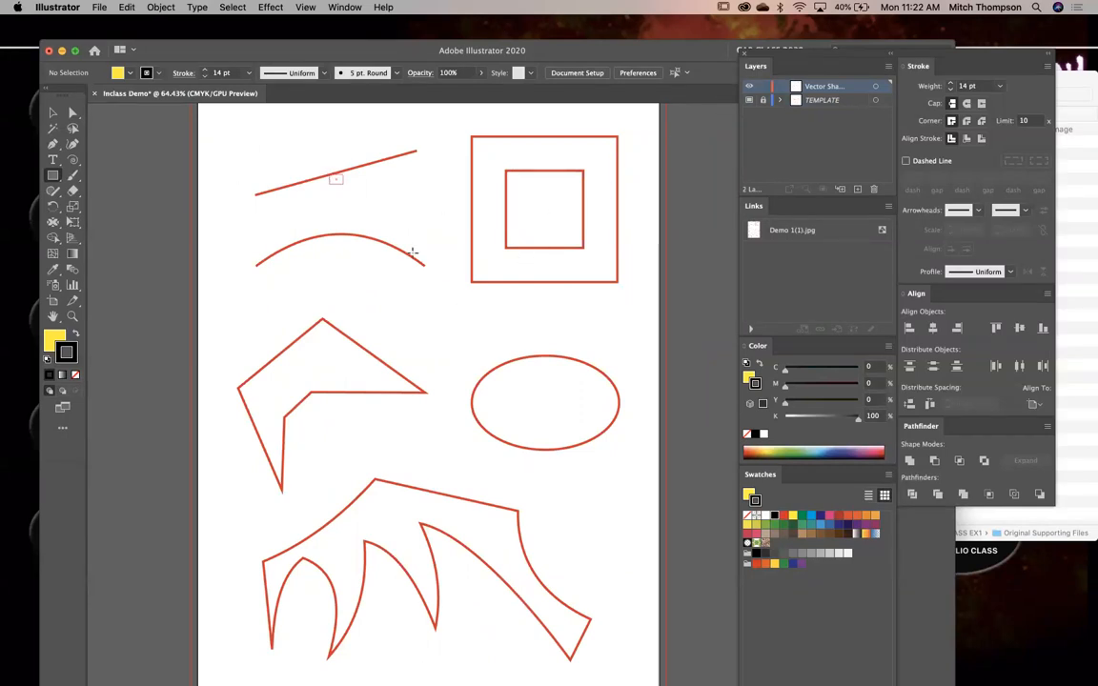
Draw eight rectangles of various sizes with yellow fill and 14 pt black stroke over the template on the Vector Shapes layer
{"action": "left_click_drag", "start_coordinate": [332, 177], "coordinate": [502, 309]}
{"action": "left_click_drag", "start_coordinate": [517, 239], "coordinate": [625, 412]}
{"action": "mouse_move", "coordinate": [232, 478]}
{"action": "left_mouse_down"}
{"action": "mouse_move", "coordinate": [348, 584]}
{"action": "mouse_move", "coordinate": [462, 491]}
{"action": "left_mouse_up"}
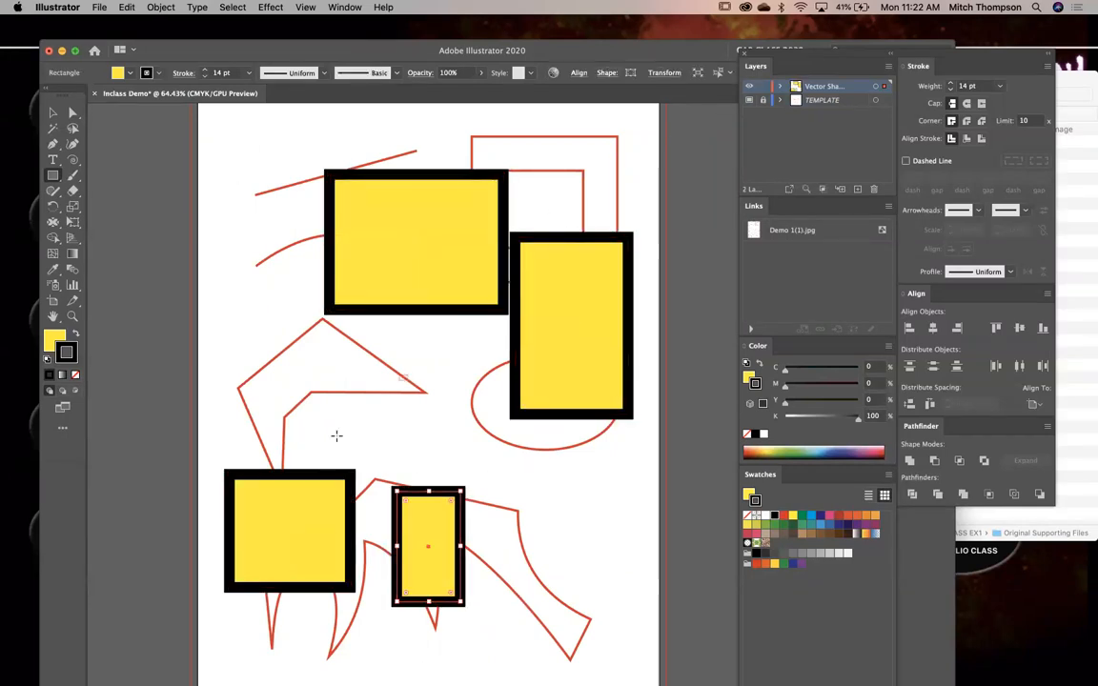
{"action": "left_click_drag", "start_coordinate": [407, 461], "coordinate": [294, 375]}
{"action": "left_click_drag", "start_coordinate": [273, 294], "coordinate": [287, 348]}
{"action": "left_click_drag", "start_coordinate": [568, 461], "coordinate": [427, 585]}
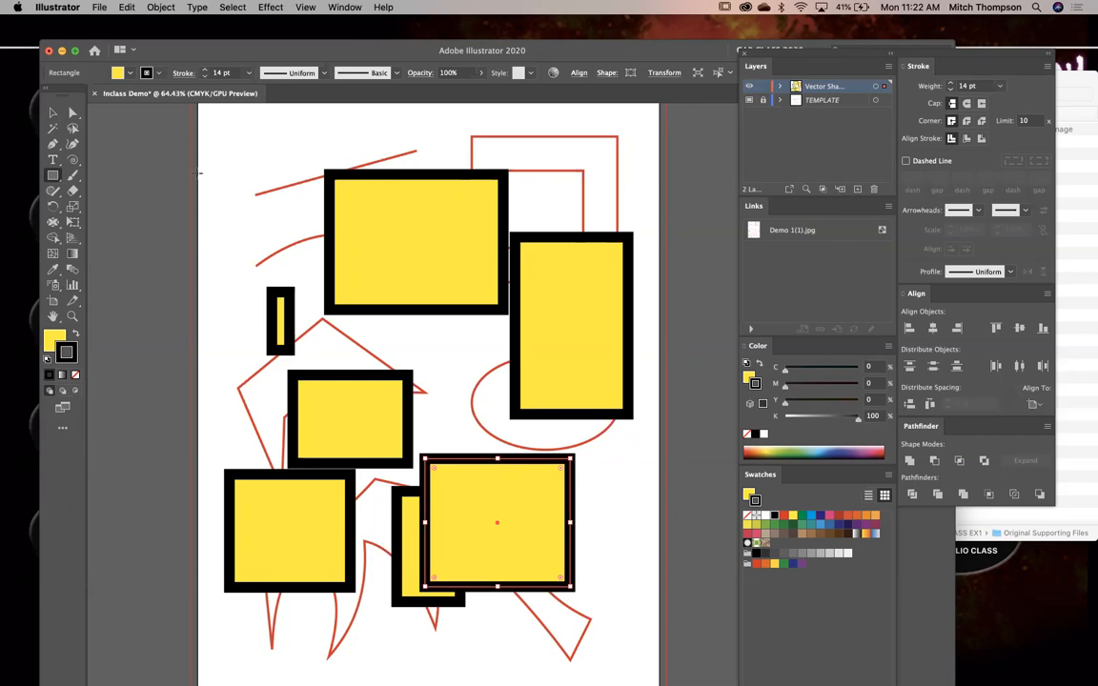
{"action": "left_click_drag", "start_coordinate": [259, 178], "coordinate": [317, 253]}
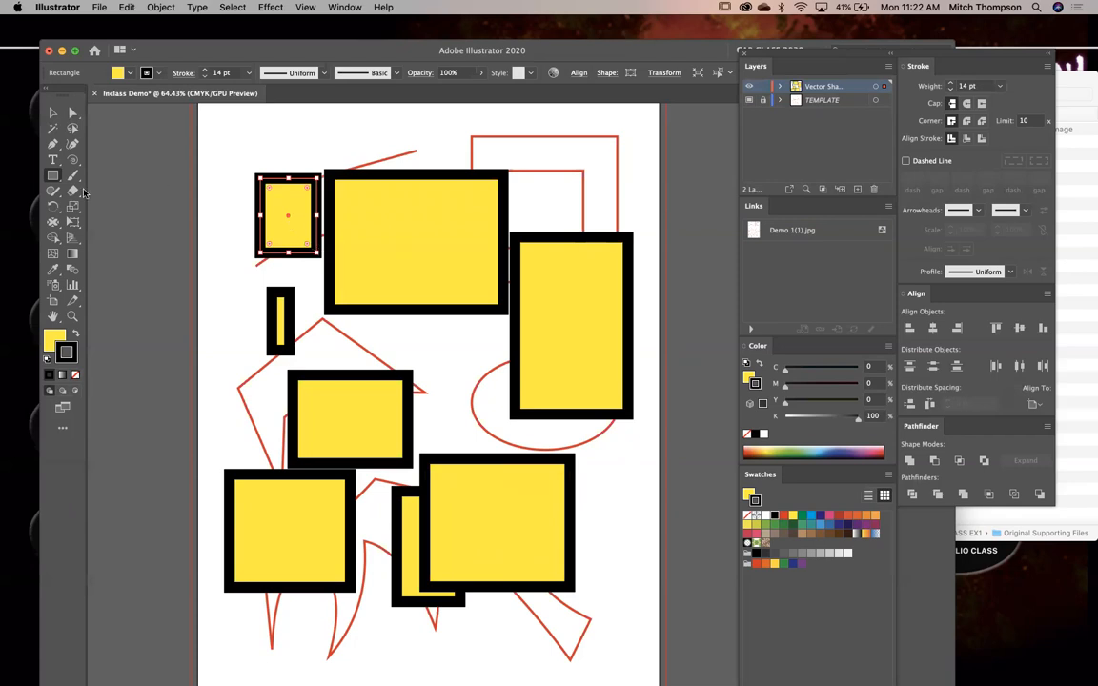
Draw three overlapping ellipses with yellow fill and 14 pt black stroke over the rectangles on the Vector Shapes layer
{"action": "left_click", "coordinate": [52, 175]}
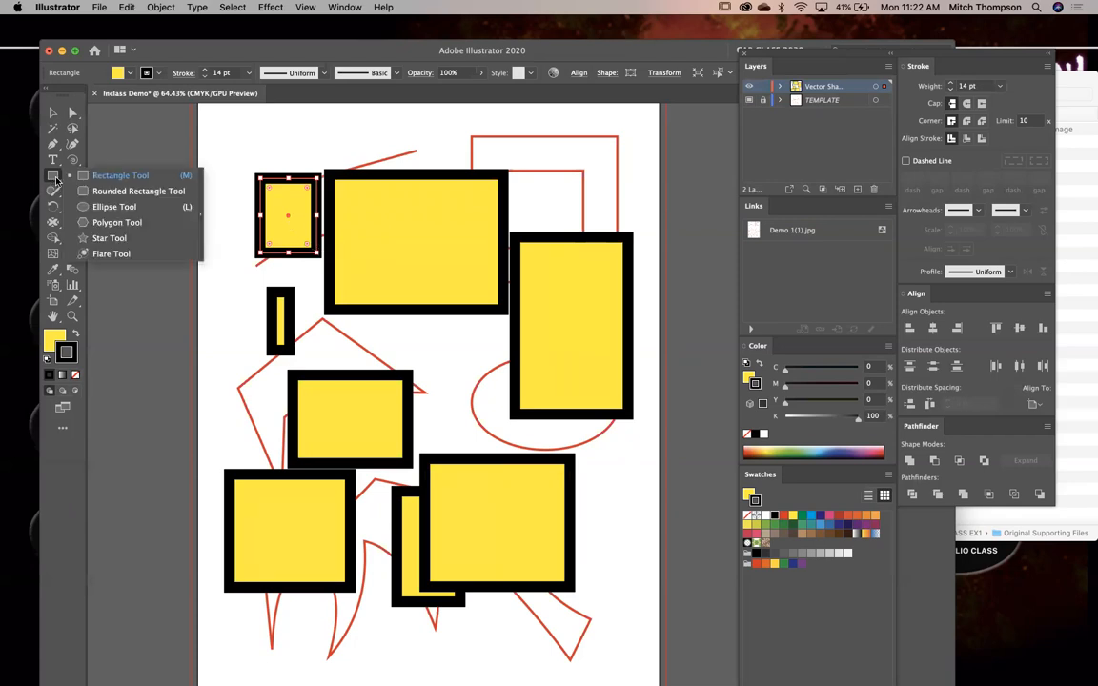
{"action": "left_click", "coordinate": [95, 214]}
{"action": "left_click_drag", "start_coordinate": [236, 217], "coordinate": [381, 348]}
{"action": "left_click_drag", "start_coordinate": [446, 335], "coordinate": [564, 476]}
{"action": "left_click_drag", "start_coordinate": [349, 274], "coordinate": [467, 412]}
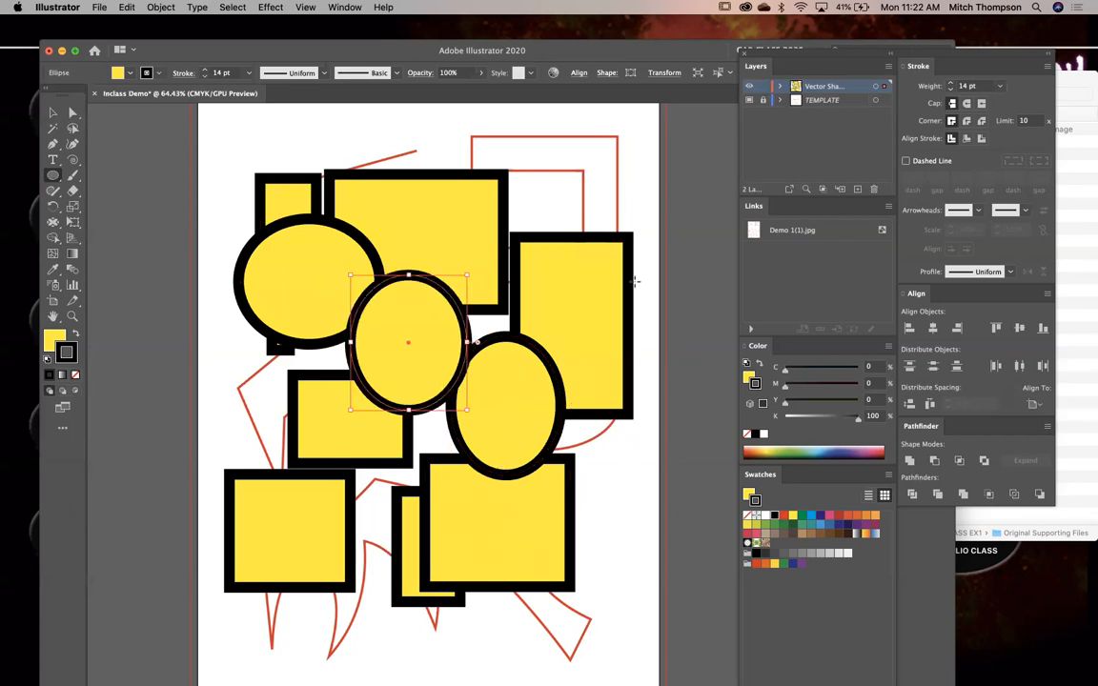
Switch to Outline view and delete all the rectangles and ellipses from the Vector Shapes layer
{"action": "key", "text": "super+y"}
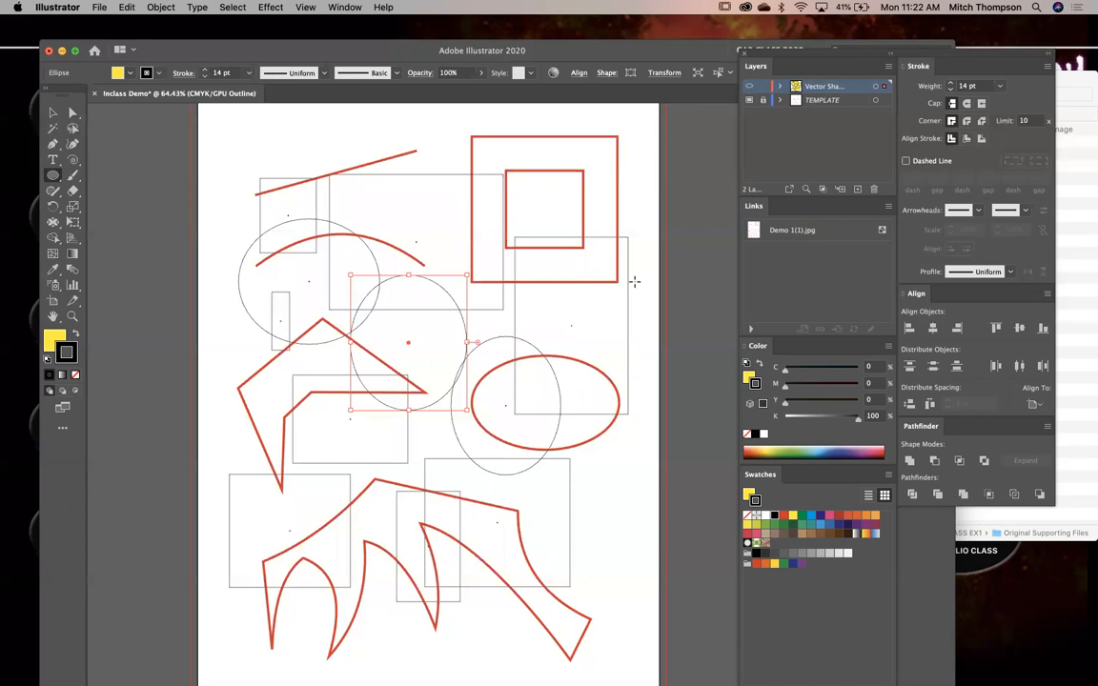
{"action": "key", "text": "Delete"}
{"action": "key", "text": "super+a"}
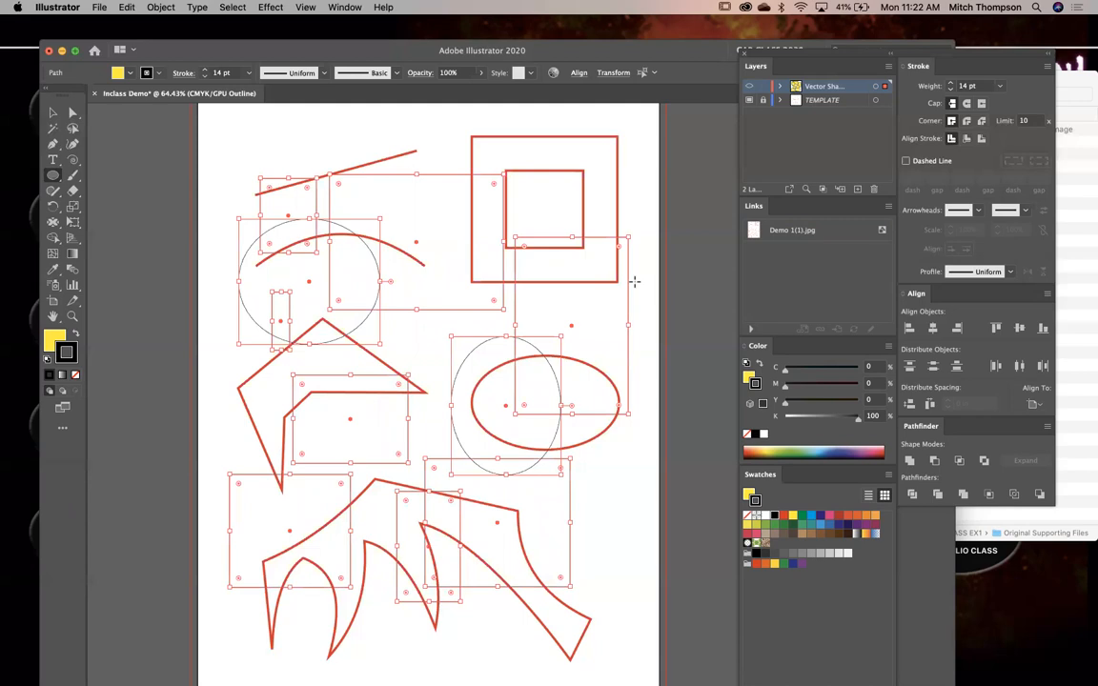
{"action": "key", "text": "shift+super+a"}
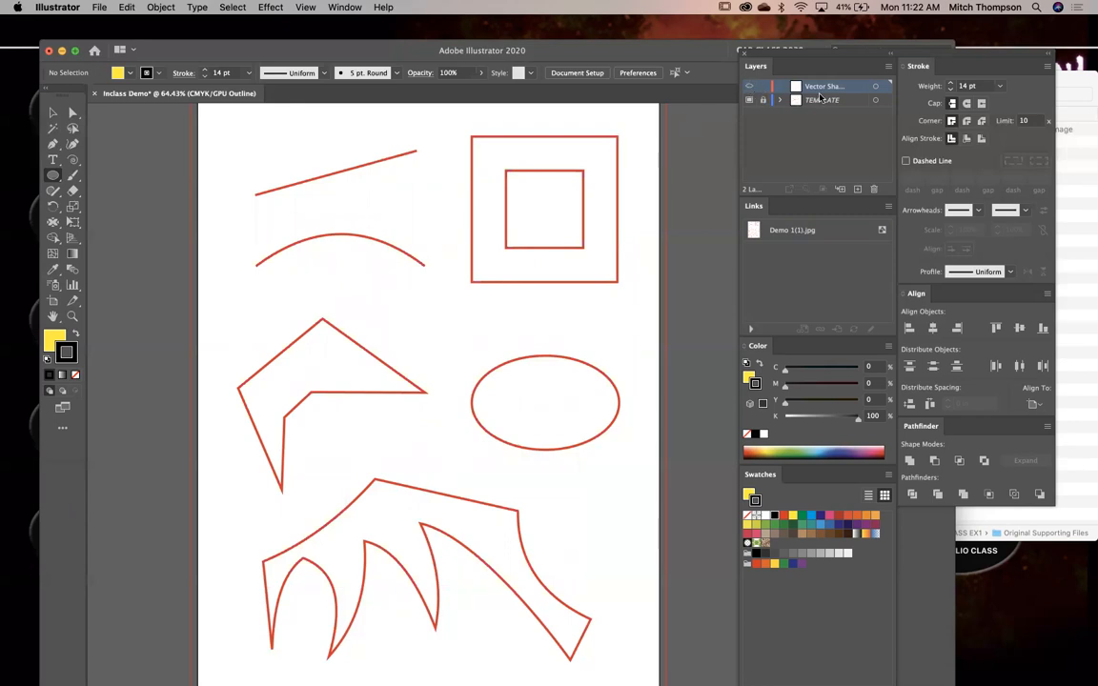
Undo back to the TEMPLATE layer alone, and add a new layer above it named Vector Shapes
{"action": "left_click", "coordinate": [761, 100]}
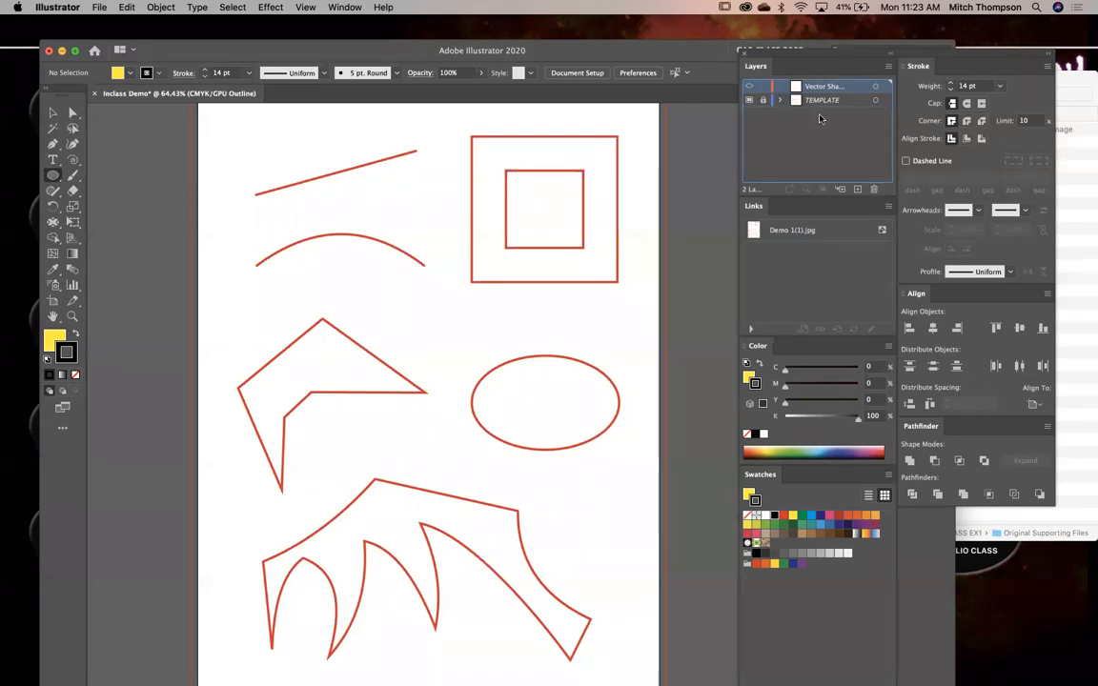
{"action": "key", "text": "super+z"}
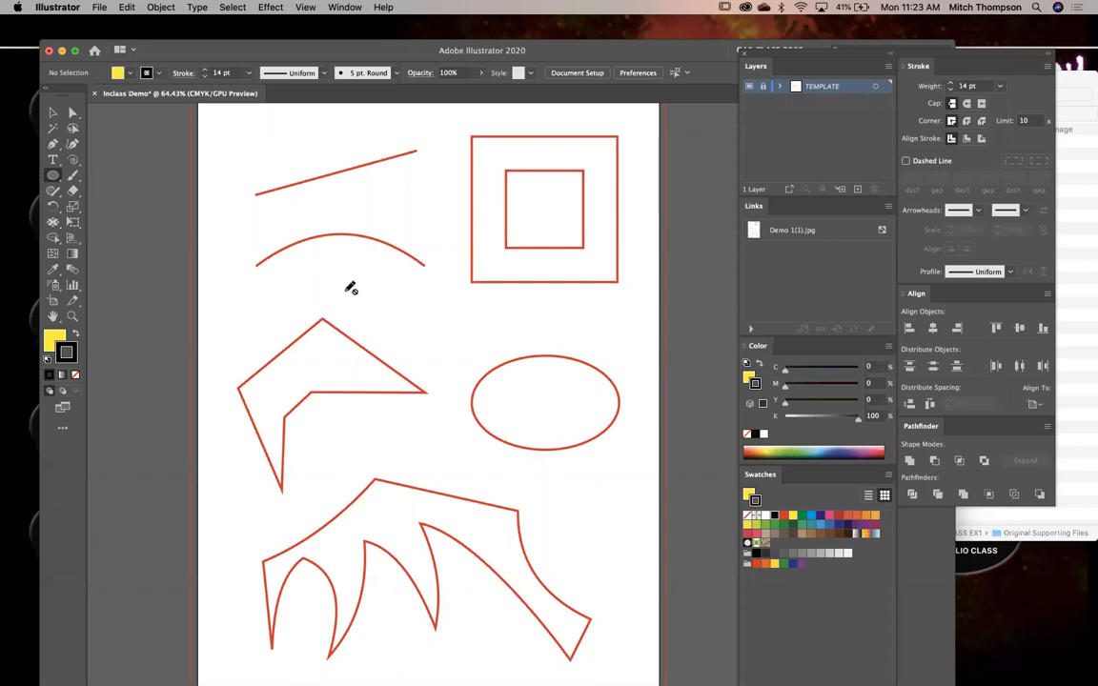
{"action": "left_click", "coordinate": [856, 189]}
{"action": "double_click", "coordinate": [810, 86]}
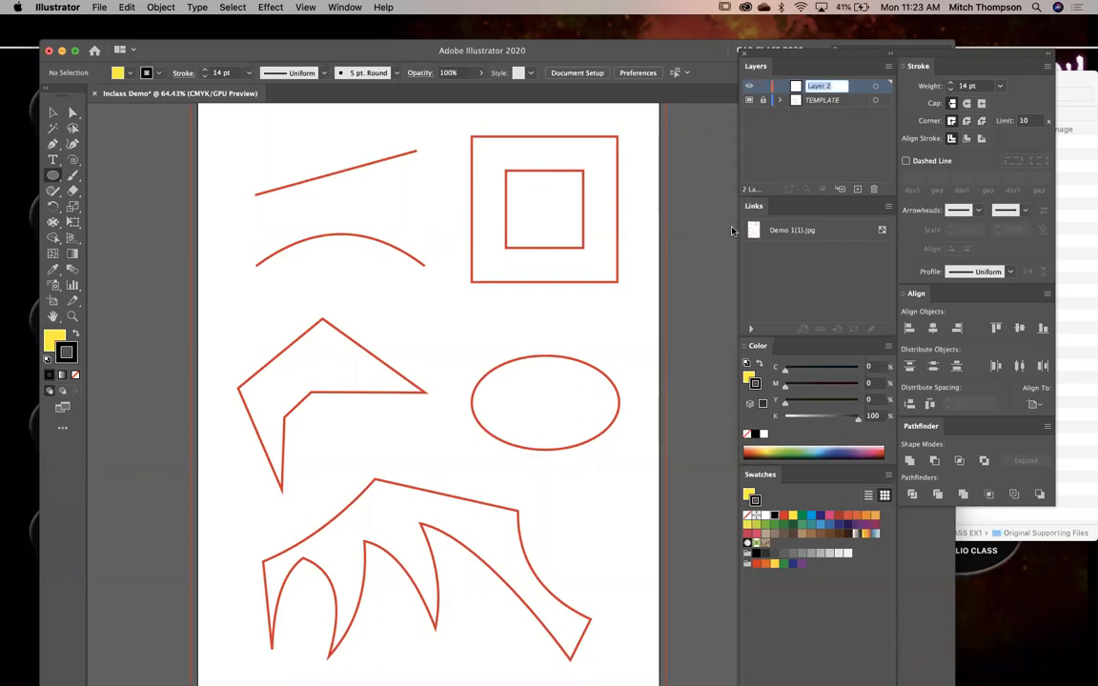
{"action": "type", "text": "Vector Shapes"}
{"action": "left_click", "coordinate": [823, 101]}
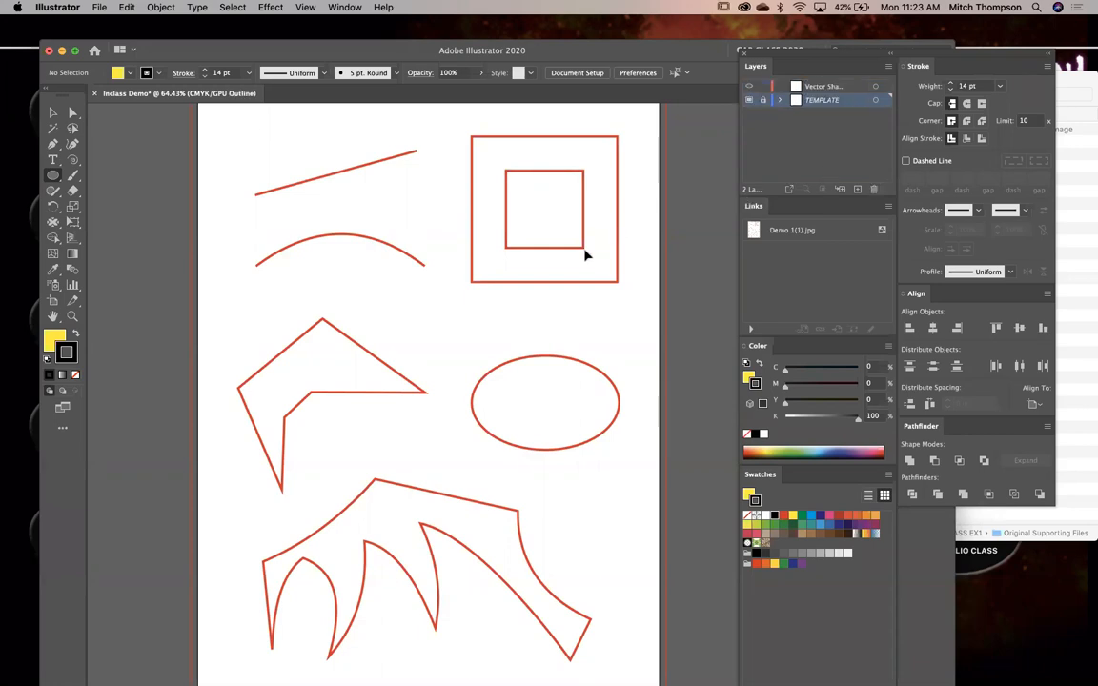
Get the Pen tool ready on the Vector Shapes layer and return the artwork to Preview view
{"action": "left_click", "coordinate": [416, 336], "text": "alt+super"}
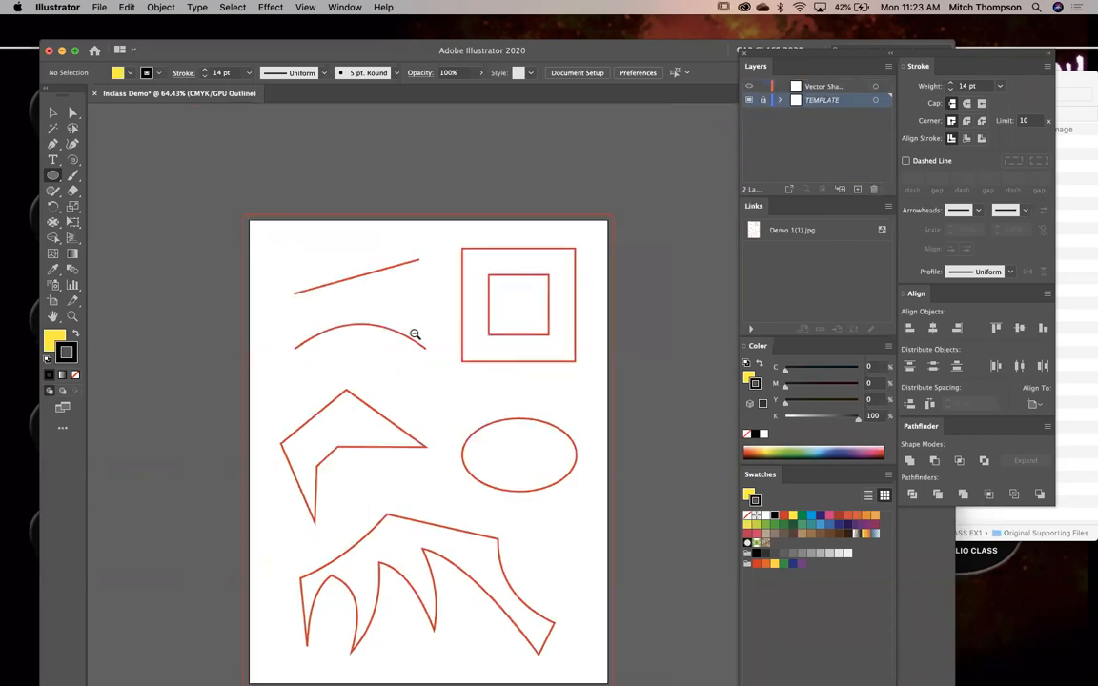
{"action": "left_click_drag", "start_coordinate": [422, 289], "coordinate": [432, 241]}
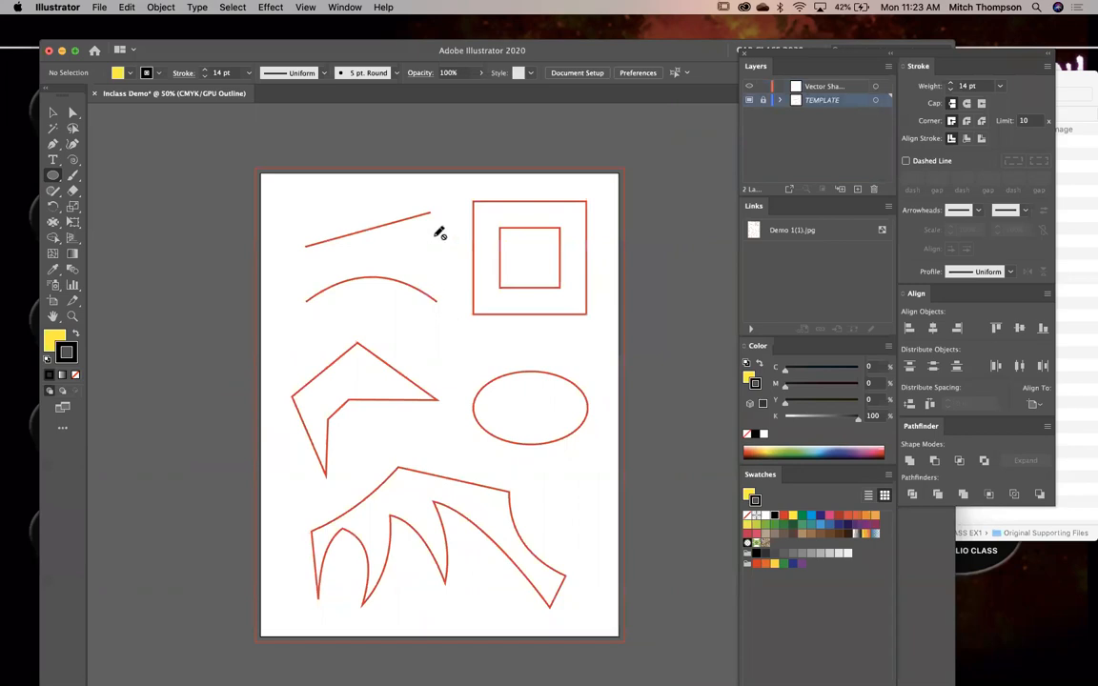
{"action": "left_click", "coordinate": [53, 144]}
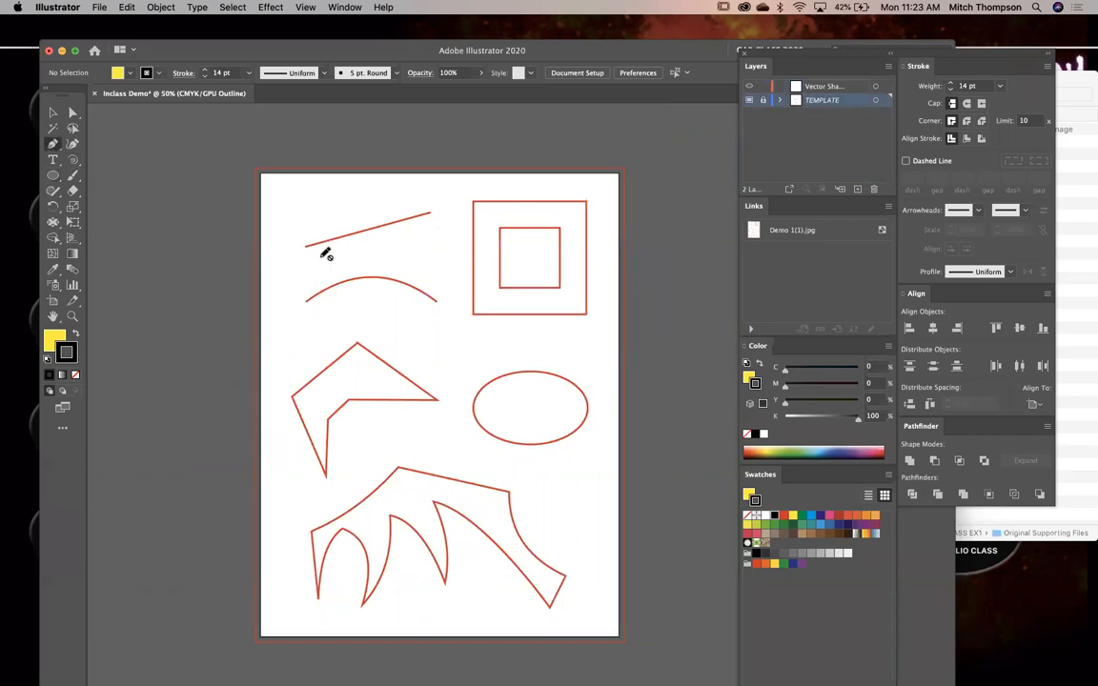
{"action": "left_click", "coordinate": [865, 86]}
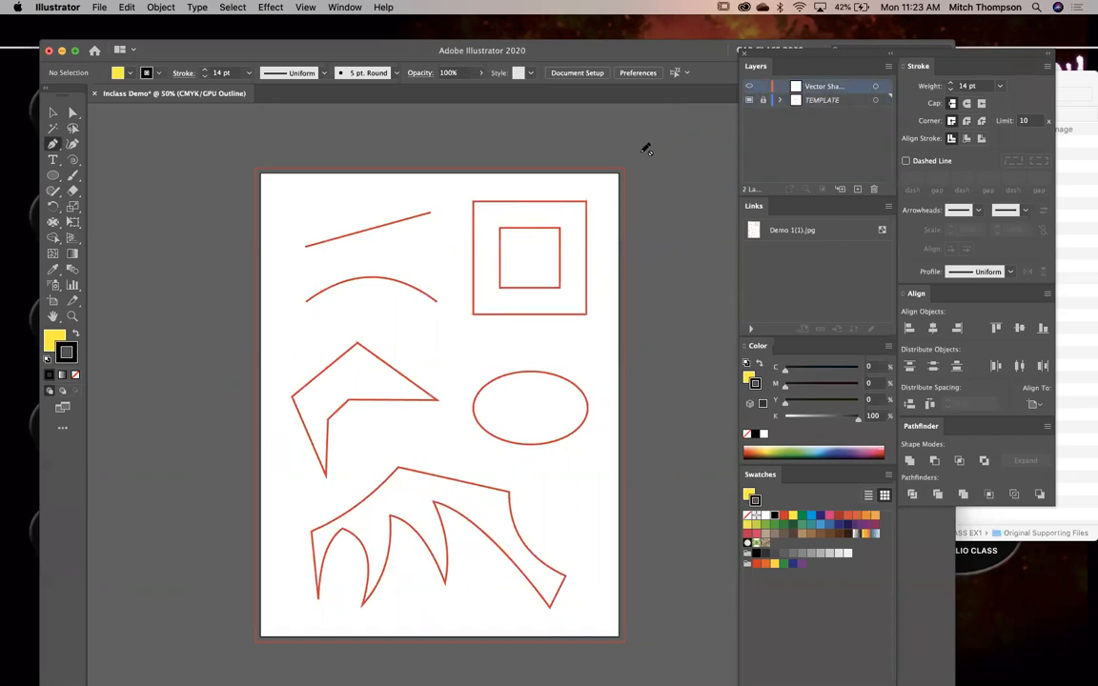
{"action": "left_click_drag", "start_coordinate": [272, 175], "coordinate": [638, 363]}
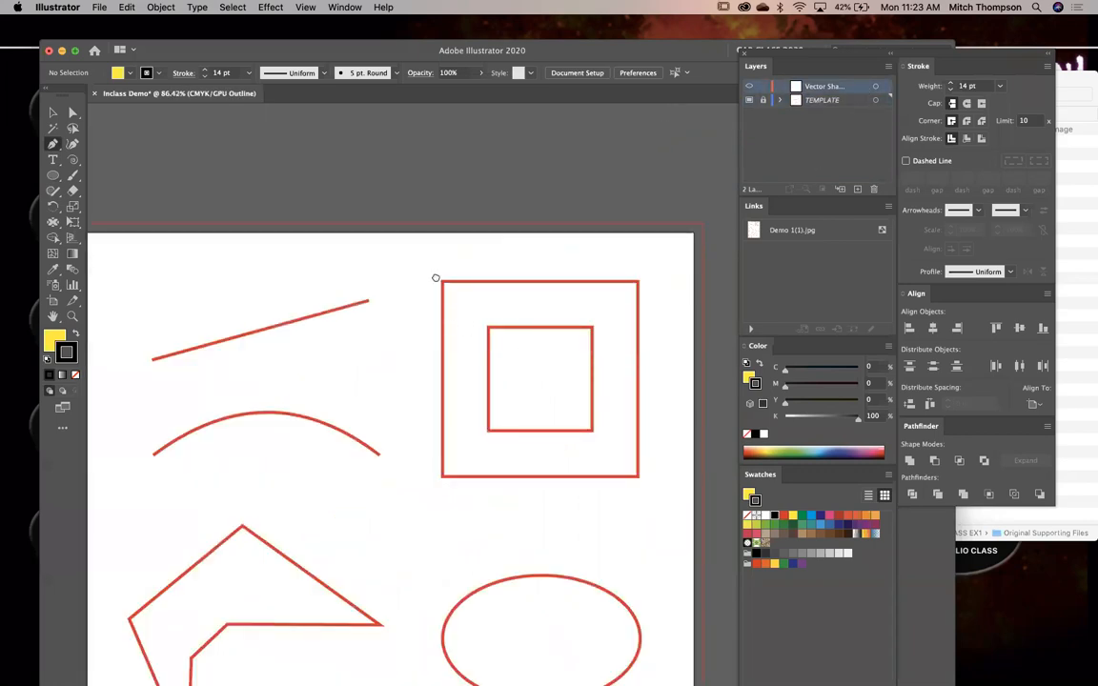
{"action": "left_click_drag", "start_coordinate": [448, 367], "coordinate": [555, 377]}
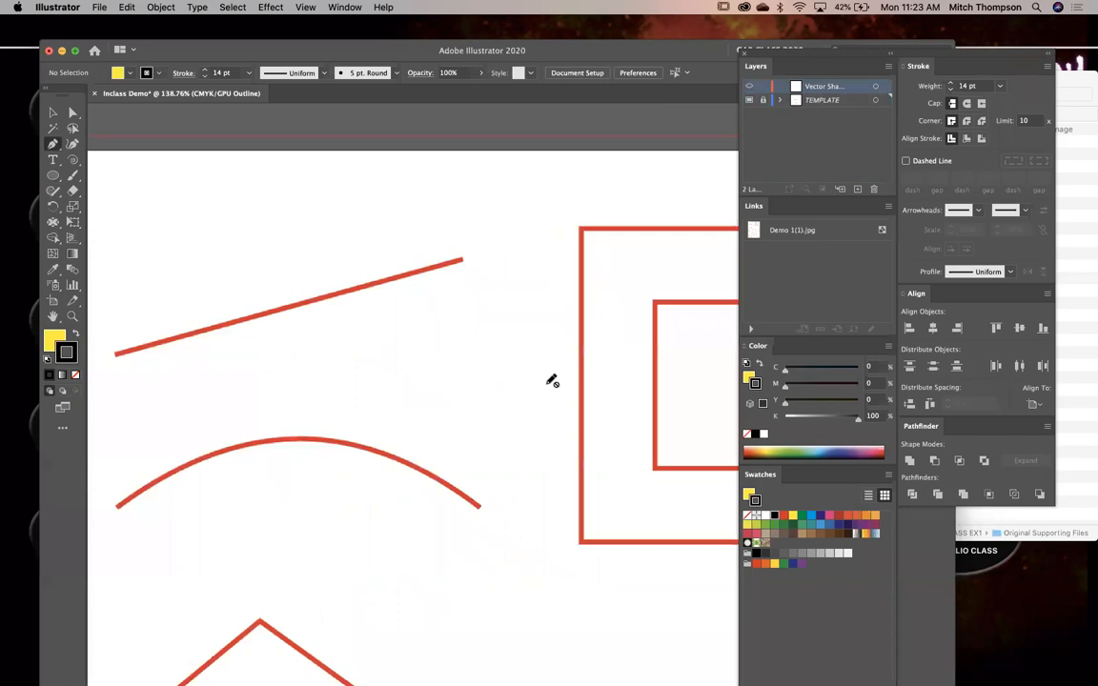
{"action": "left_click_drag", "start_coordinate": [242, 338], "coordinate": [335, 335]}
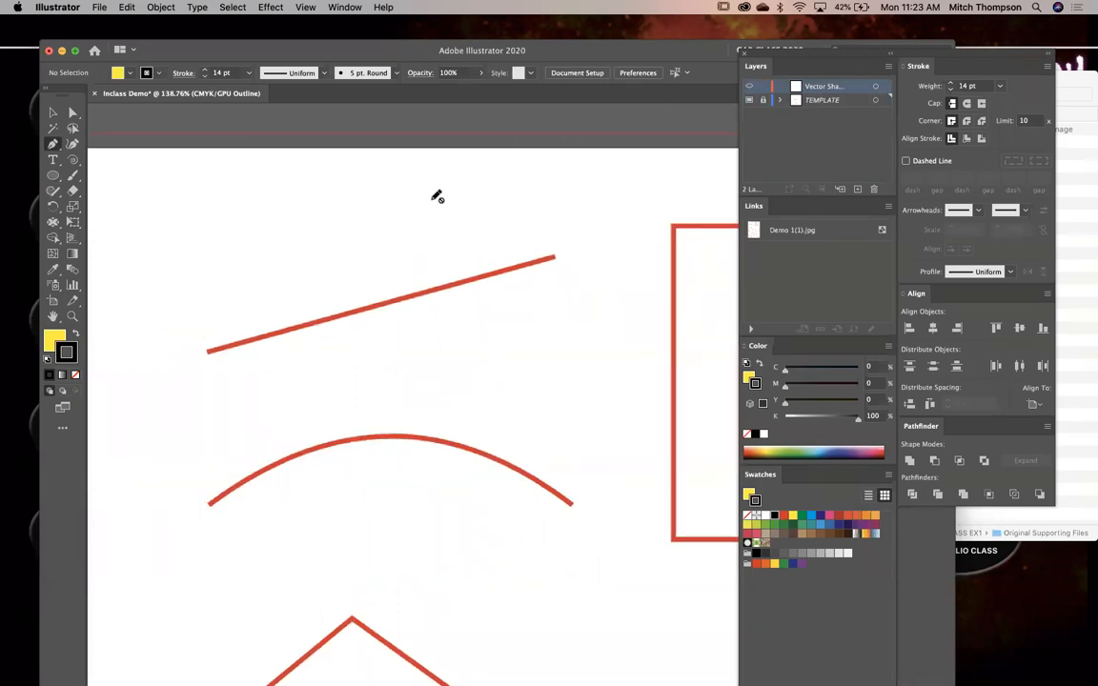
{"action": "key", "text": "super+y"}
Frame the template's slanted line and arc in close-up to examine them for tracing
{"action": "key", "text": "super+minus"}
{"action": "key", "text": "super+minus"}
{"action": "key", "text": "super+minus"}
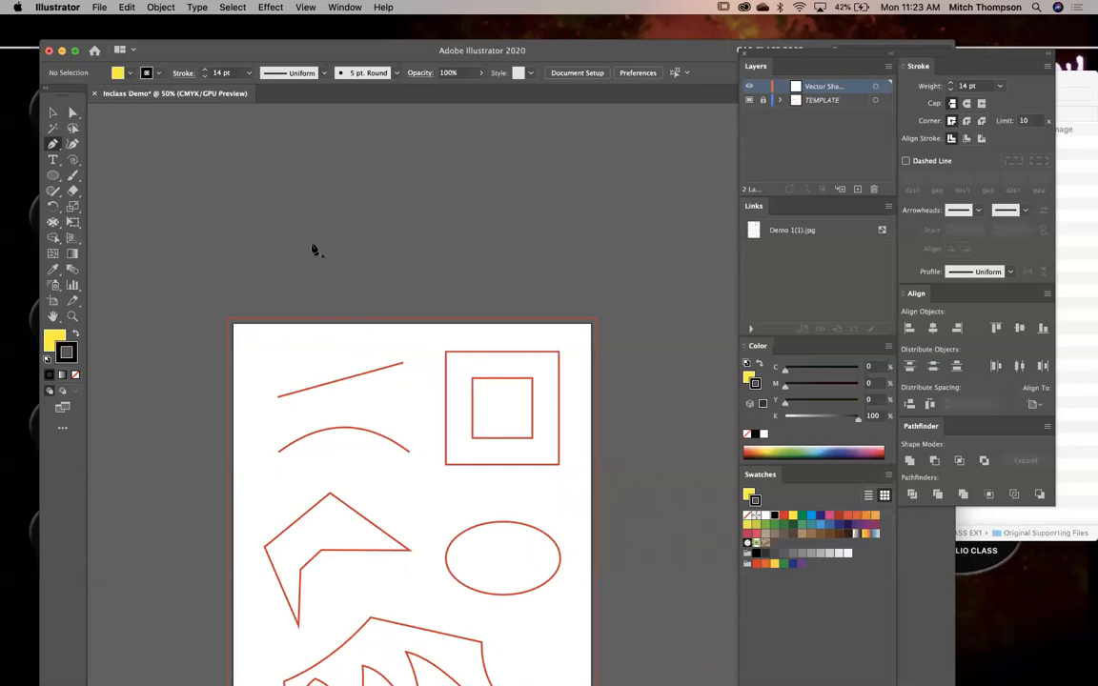
{"action": "left_click_drag", "start_coordinate": [224, 333], "coordinate": [452, 445]}
{"action": "left_click_drag", "start_coordinate": [439, 392], "coordinate": [419, 364]}
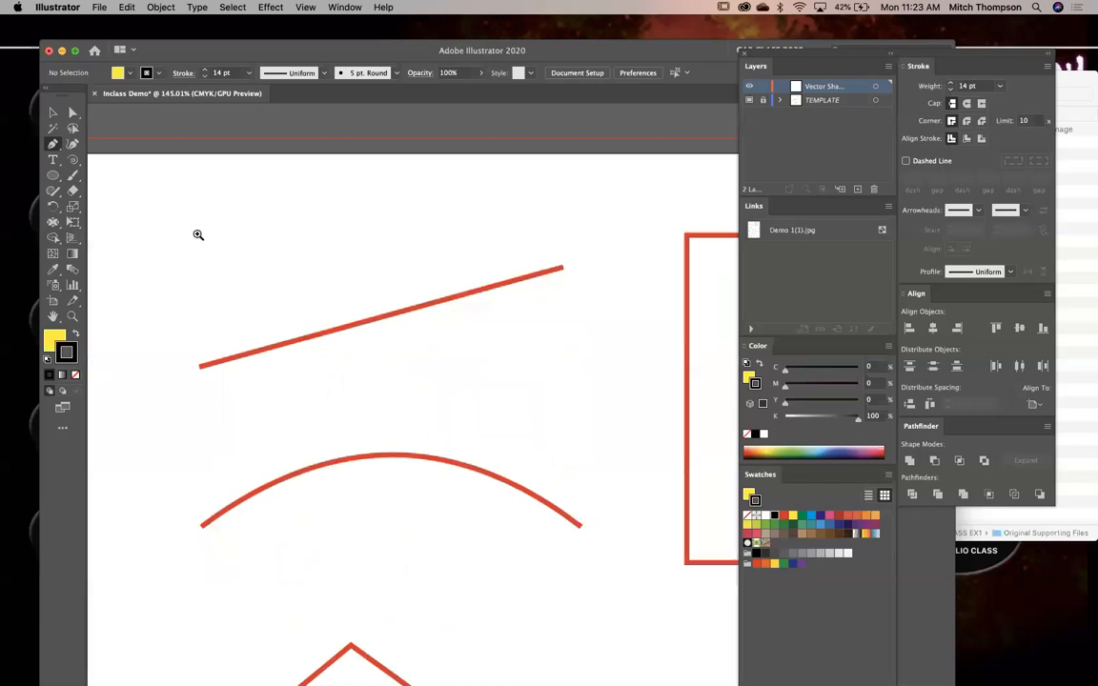
{"action": "left_click_drag", "start_coordinate": [181, 215], "coordinate": [629, 532]}
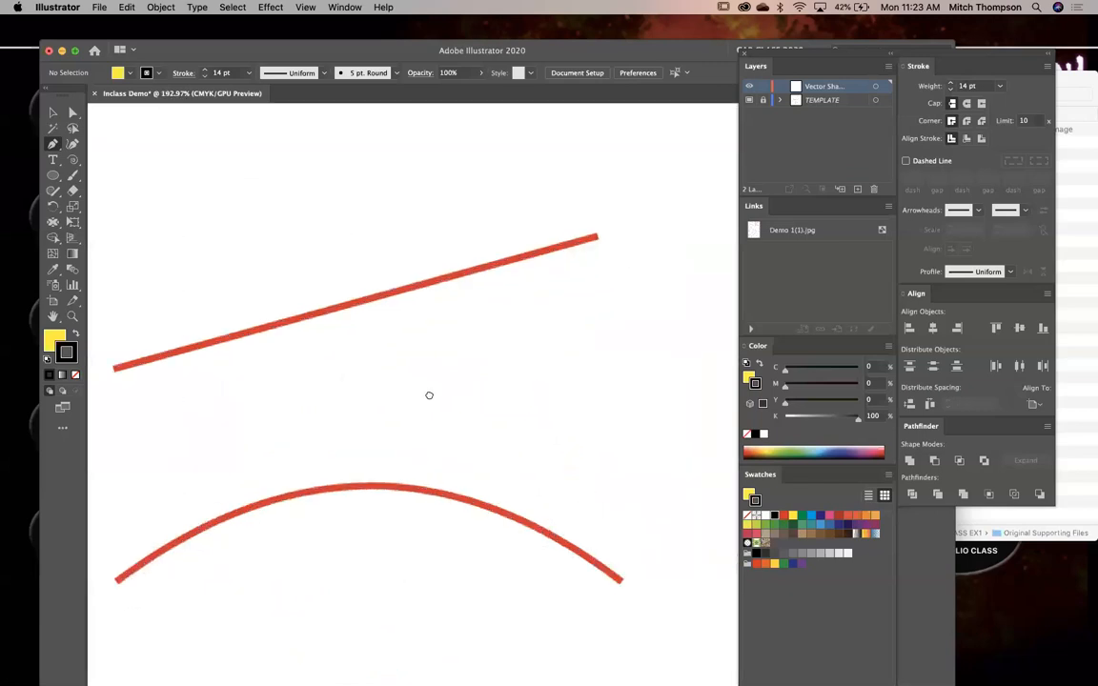
{"action": "left_click_drag", "start_coordinate": [429, 395], "coordinate": [463, 365]}
{"action": "left_click_drag", "start_coordinate": [605, 58], "coordinate": [607, 41]}
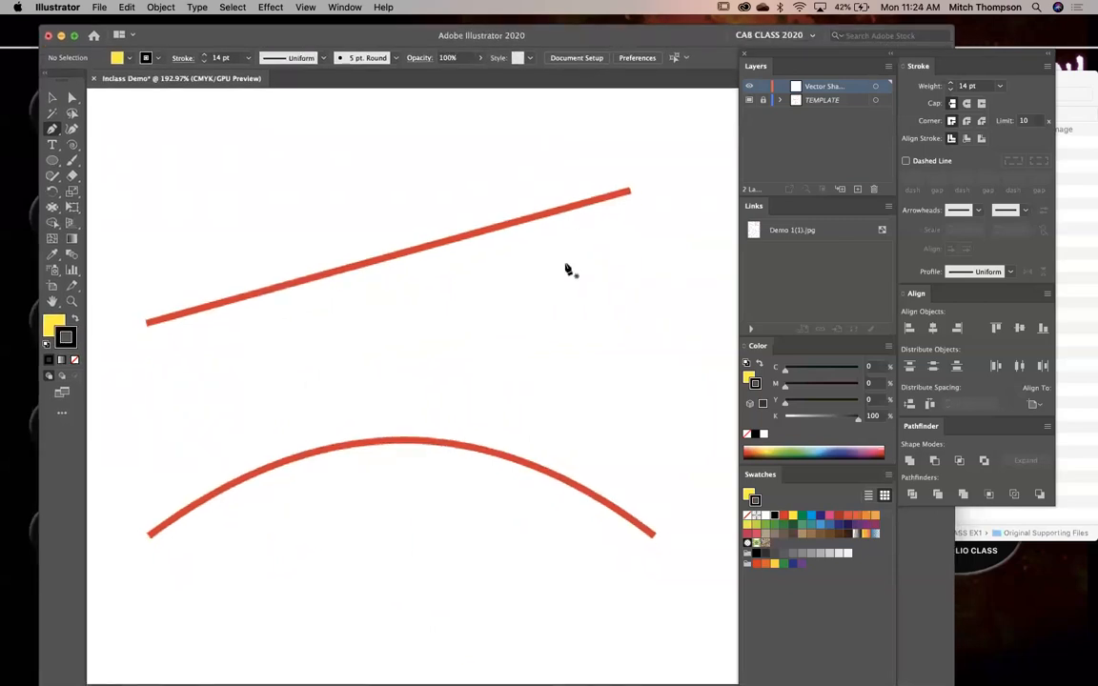
{"action": "mouse_move", "coordinate": [570, 678]}
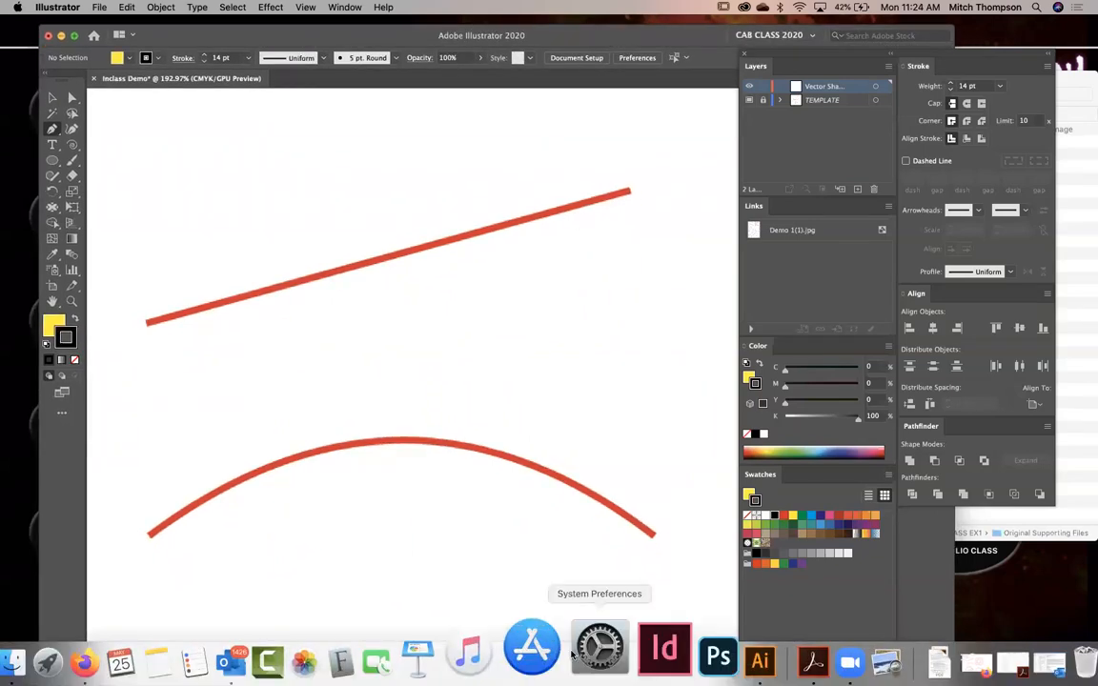